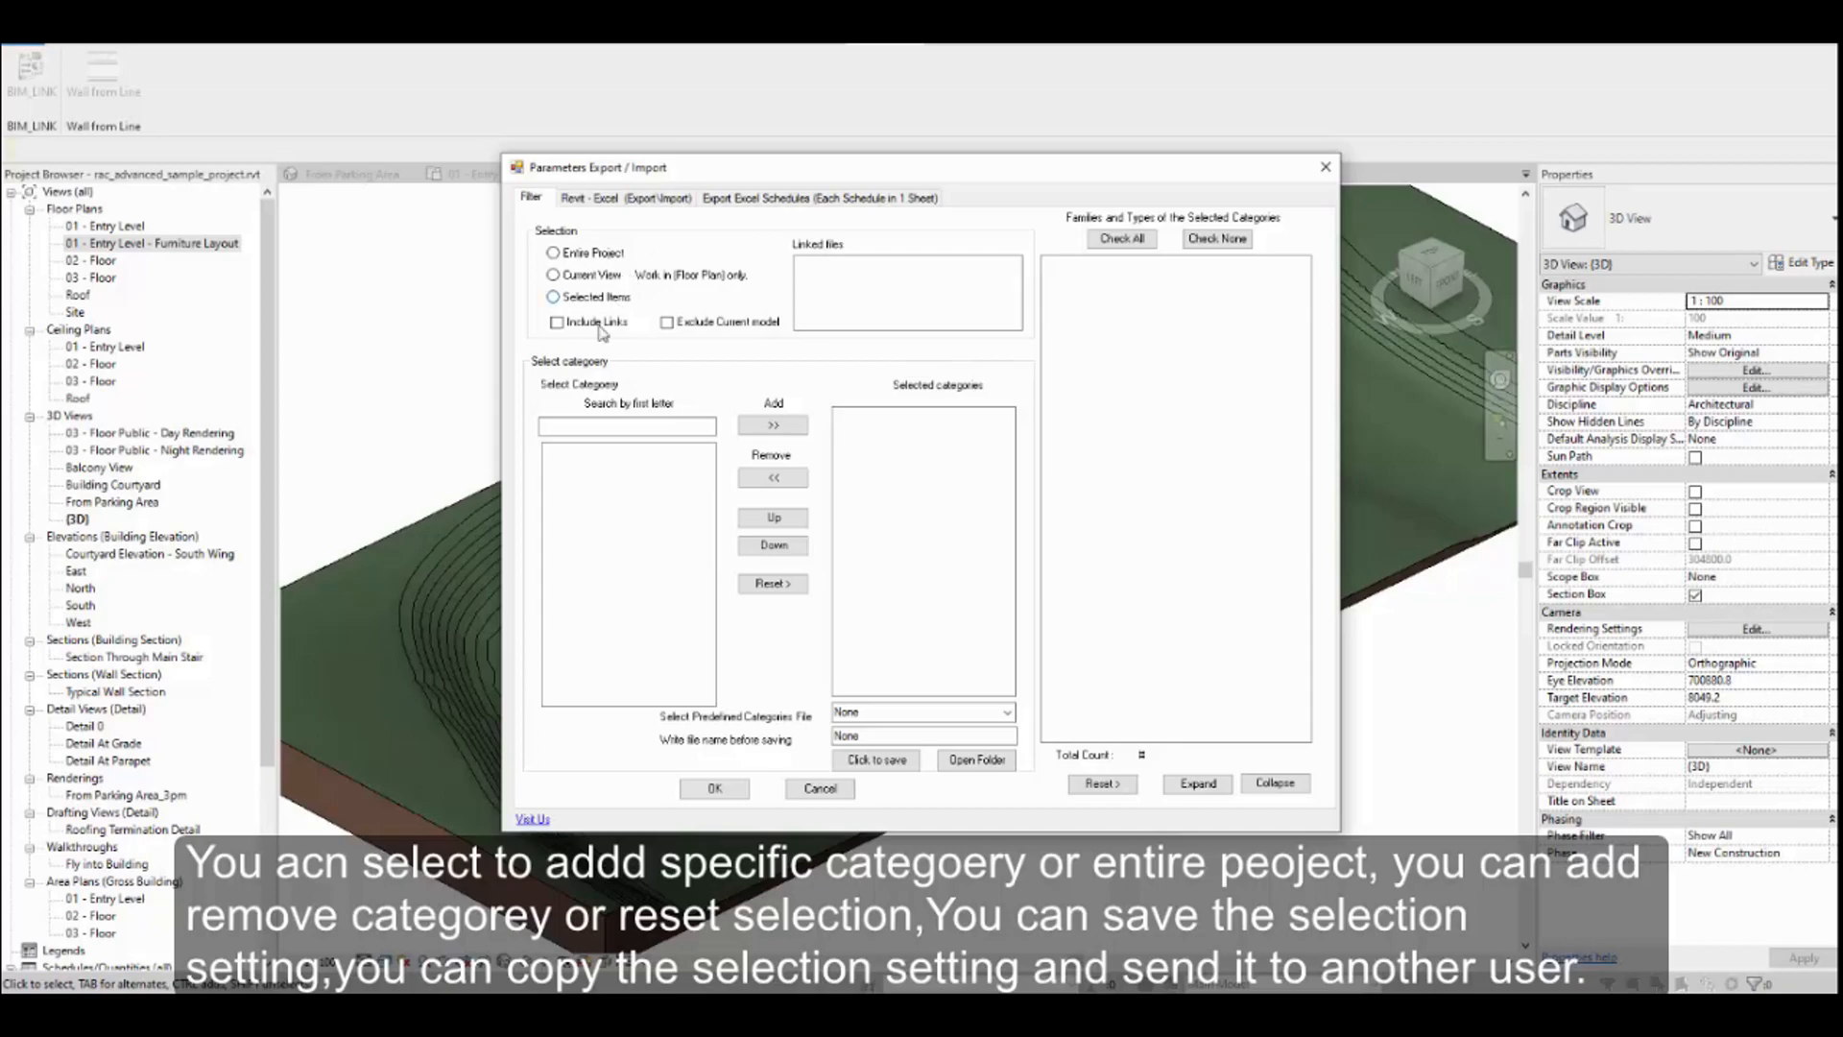
# Set the selection scope to the entire project and try filtering the category list by "do"
pyautogui.click(568, 255)
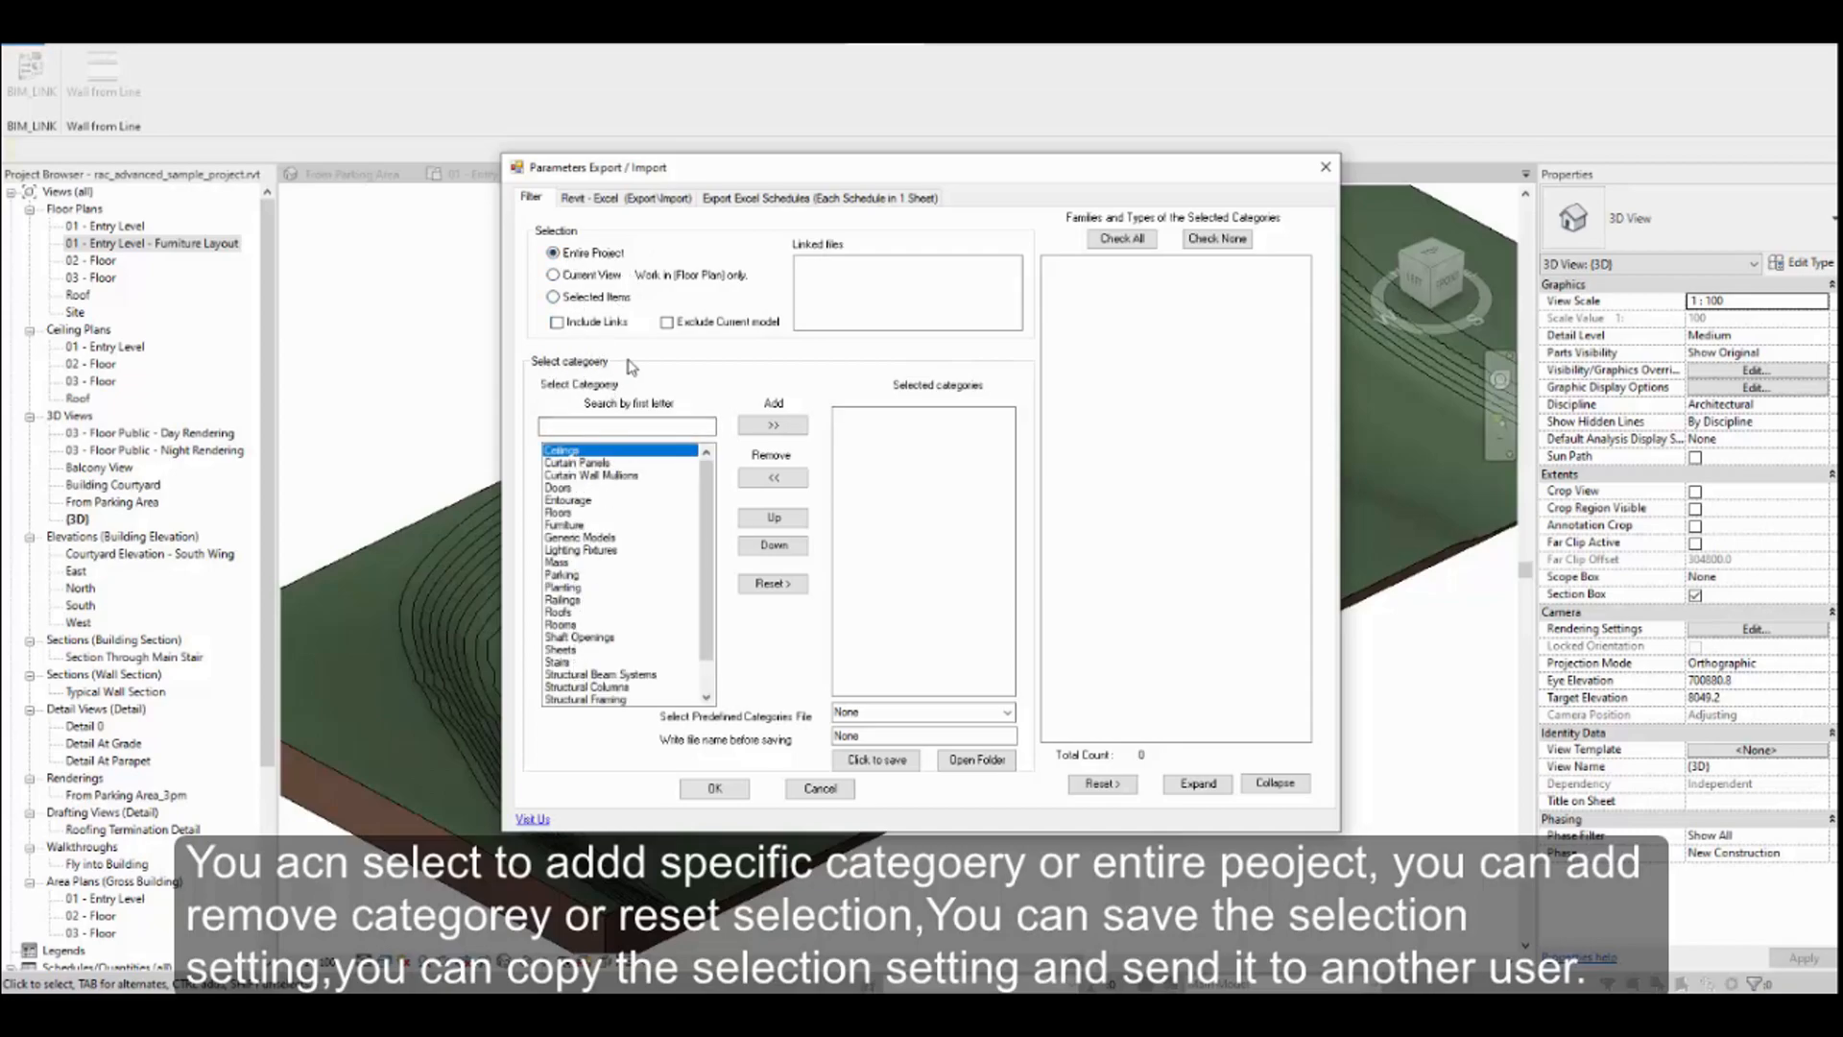
pyautogui.click(586, 427)
pyautogui.write('d')
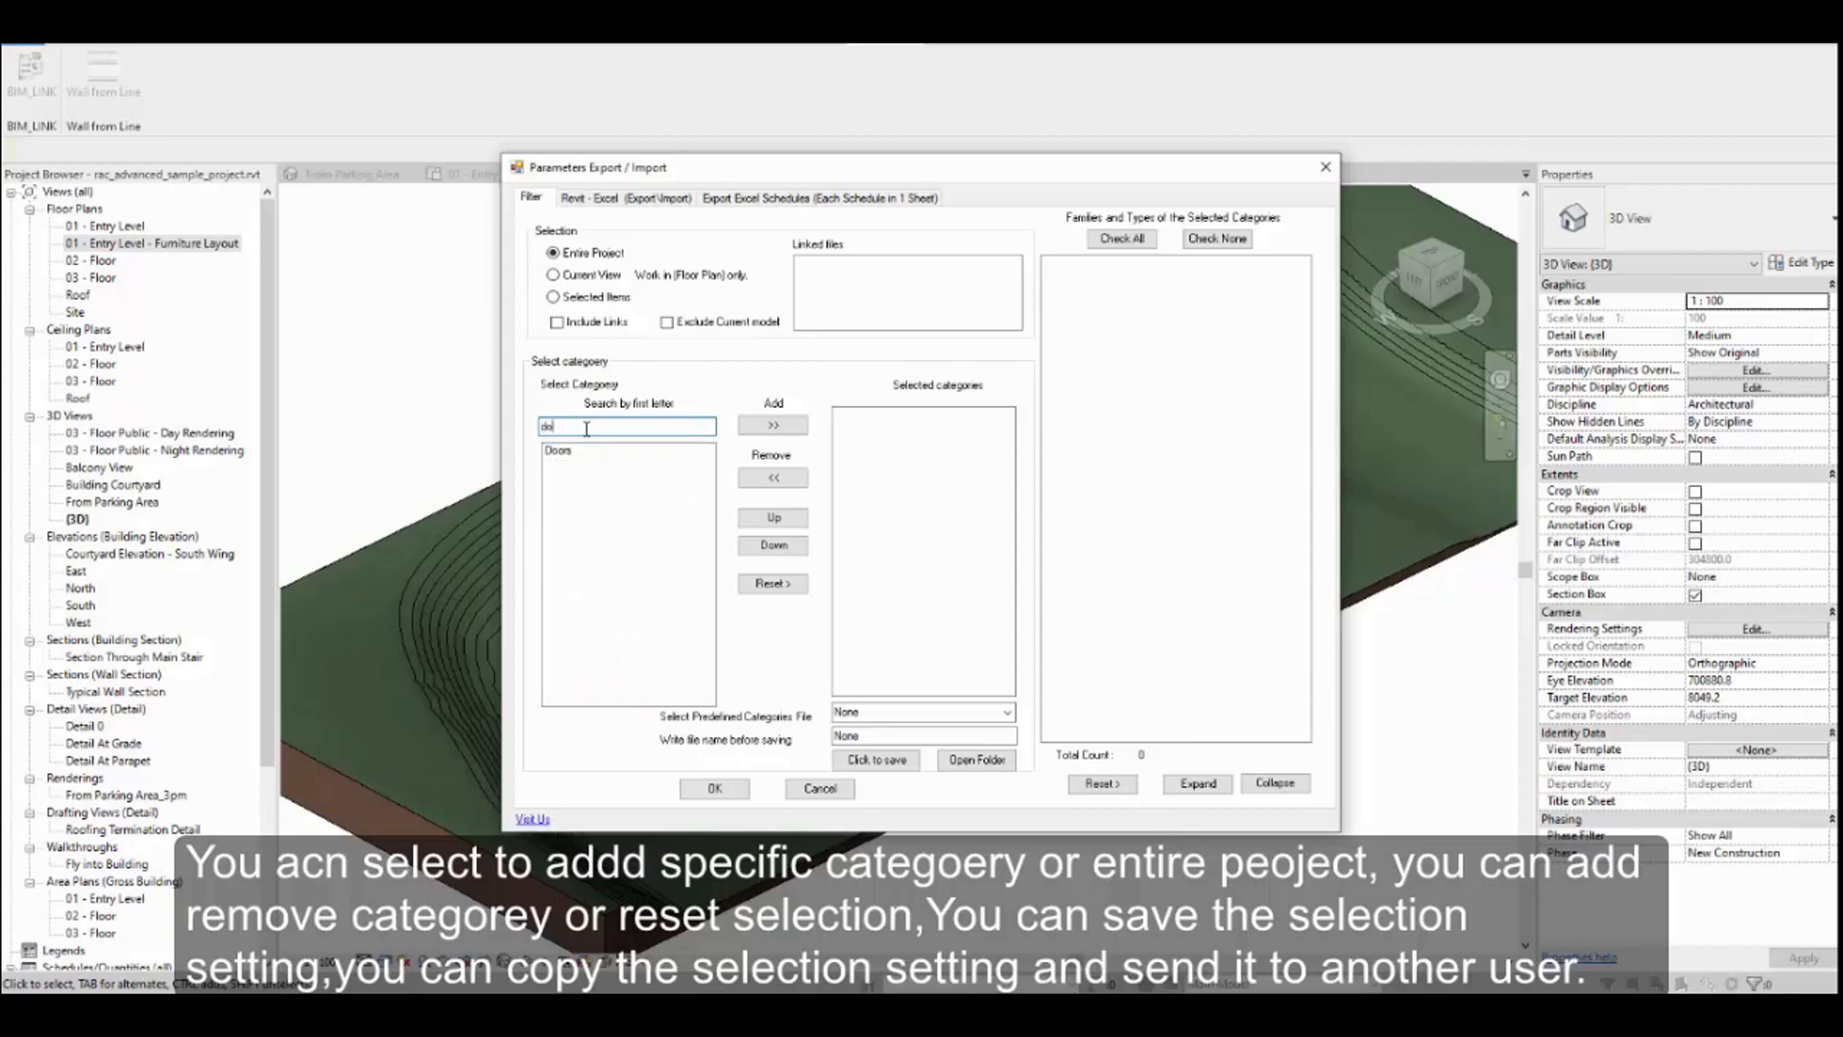
pyautogui.press('BackSpace')
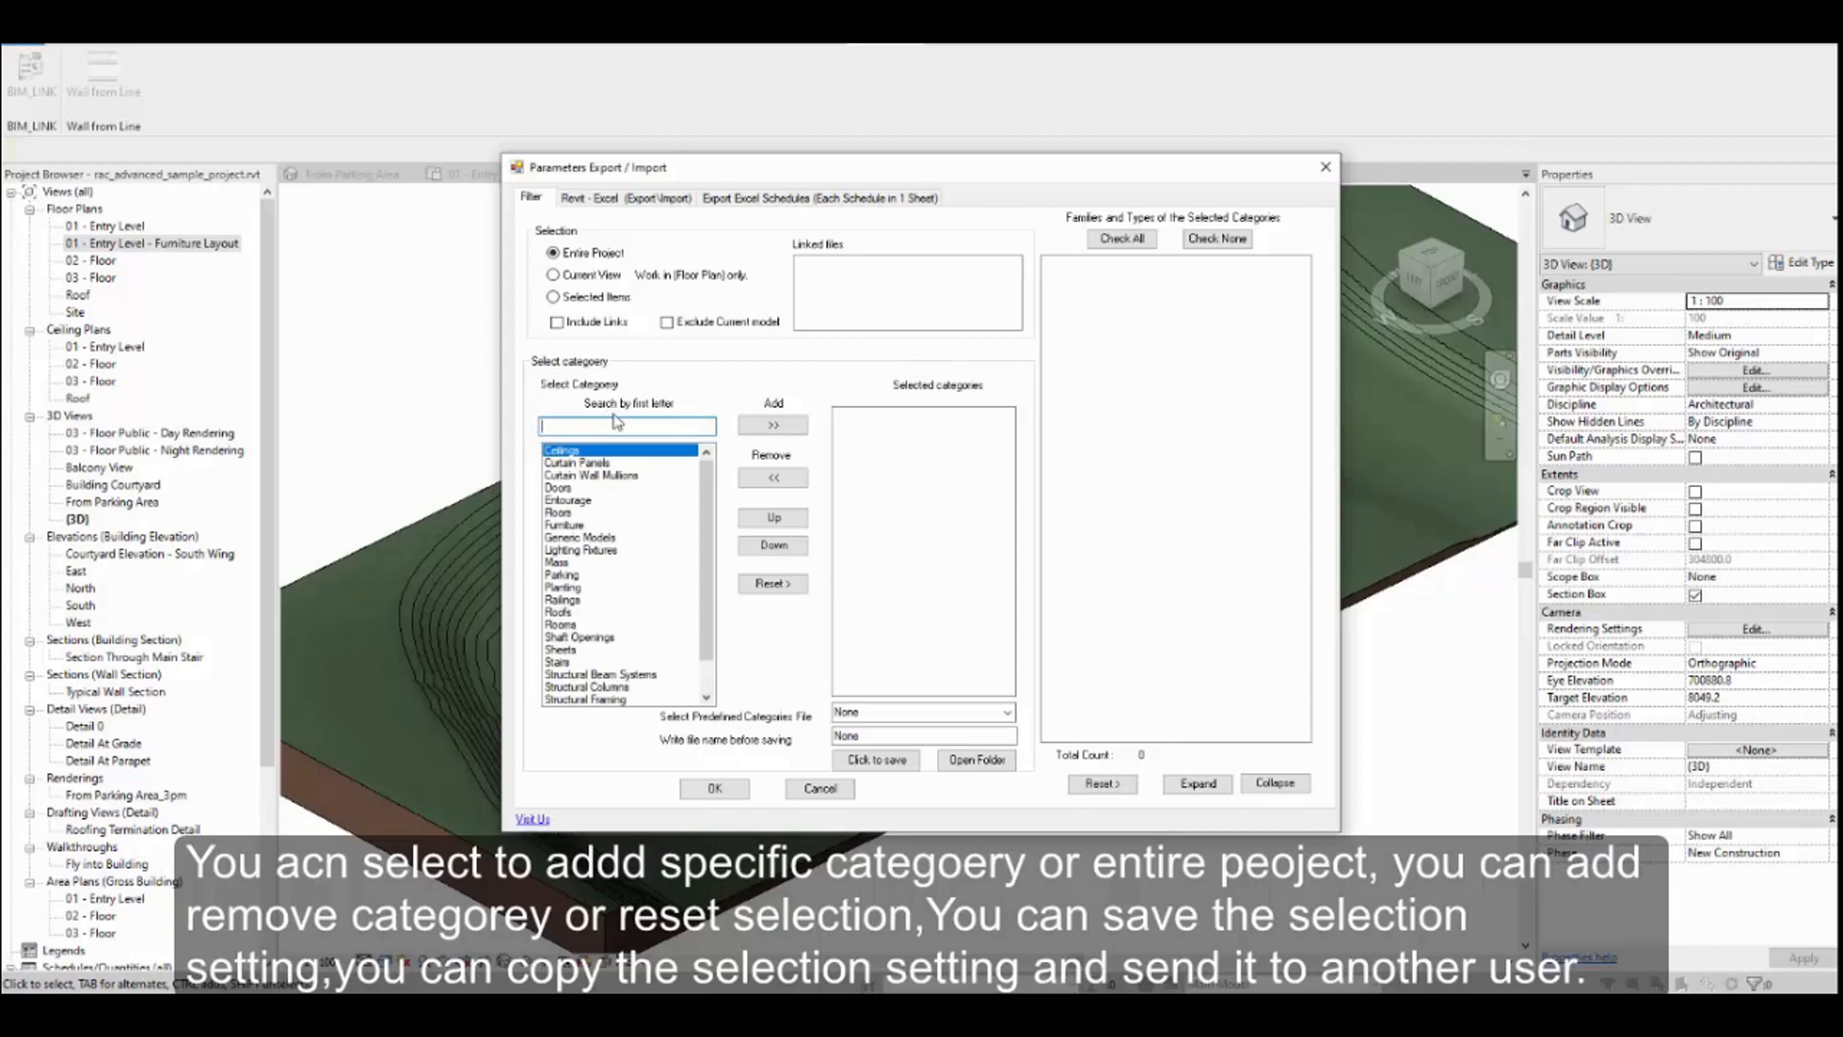
pyautogui.click(597, 327)
pyautogui.click(558, 323)
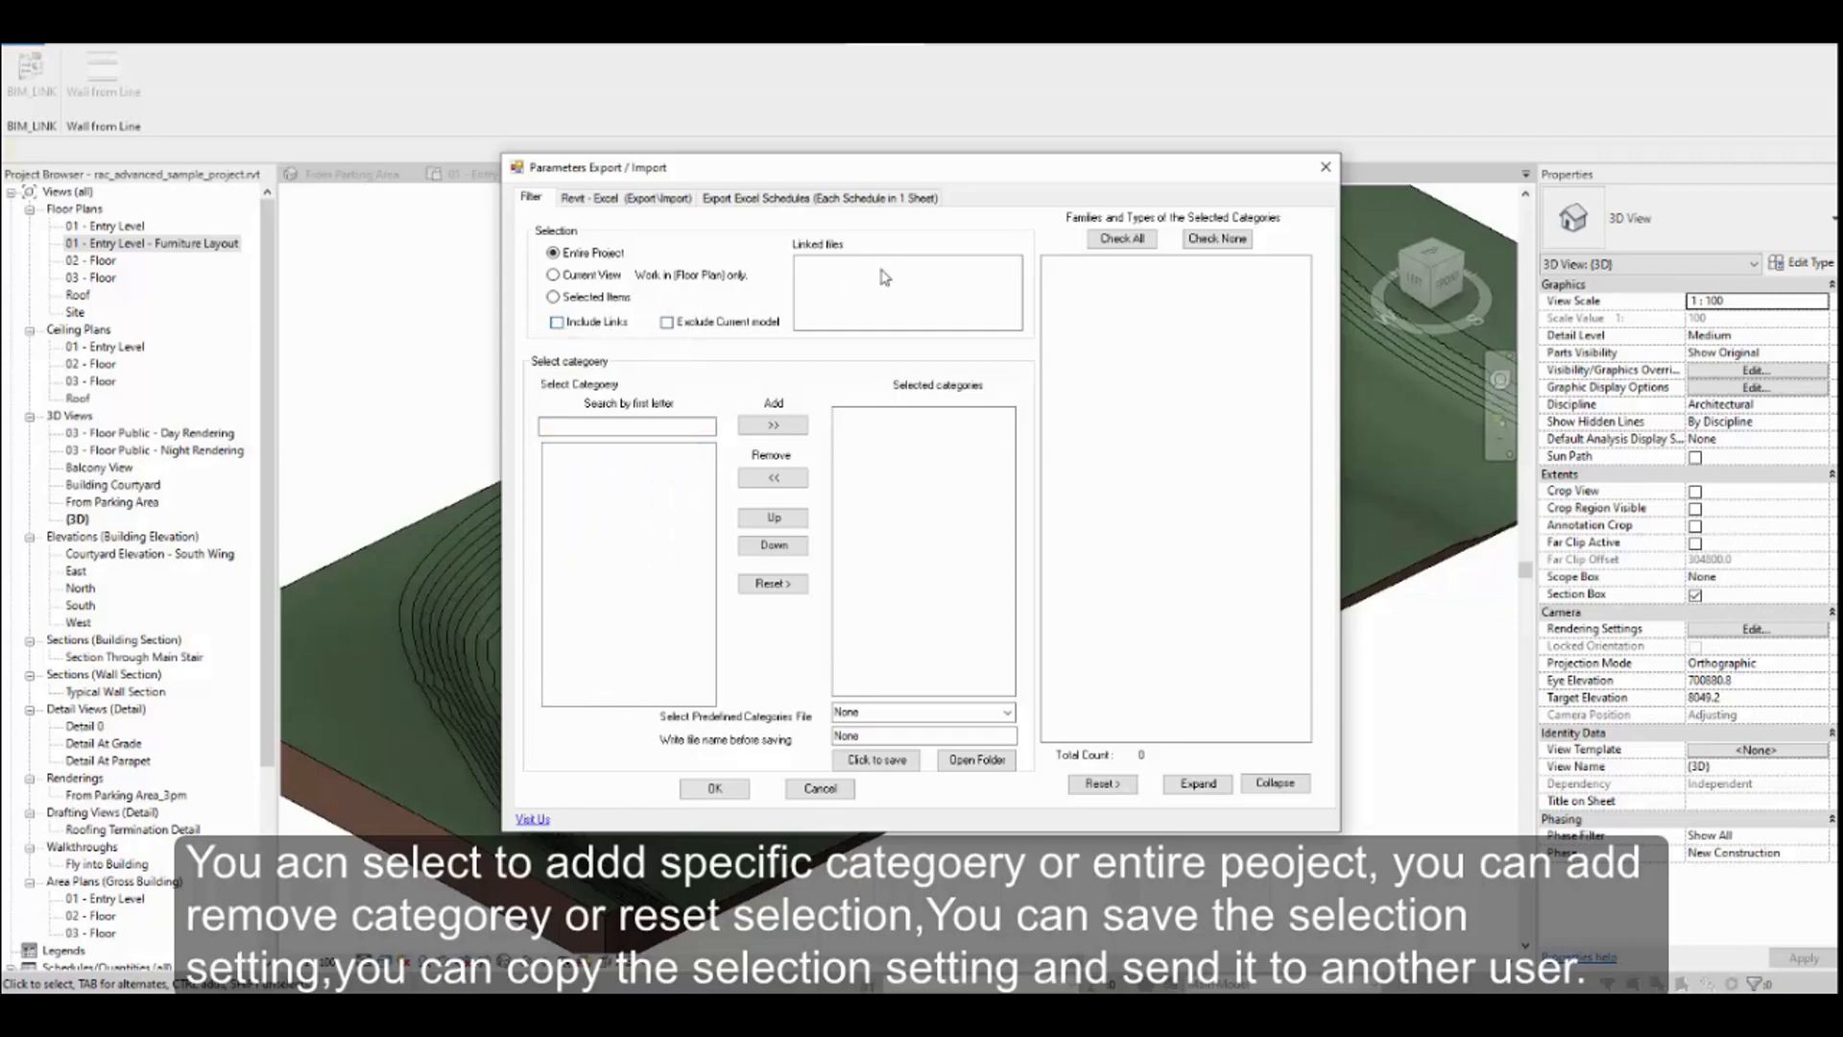
pyautogui.click(667, 325)
pyautogui.click(568, 300)
# Set the selection scope to the entire project and add Doors to the selected categories
pyautogui.click(564, 255)
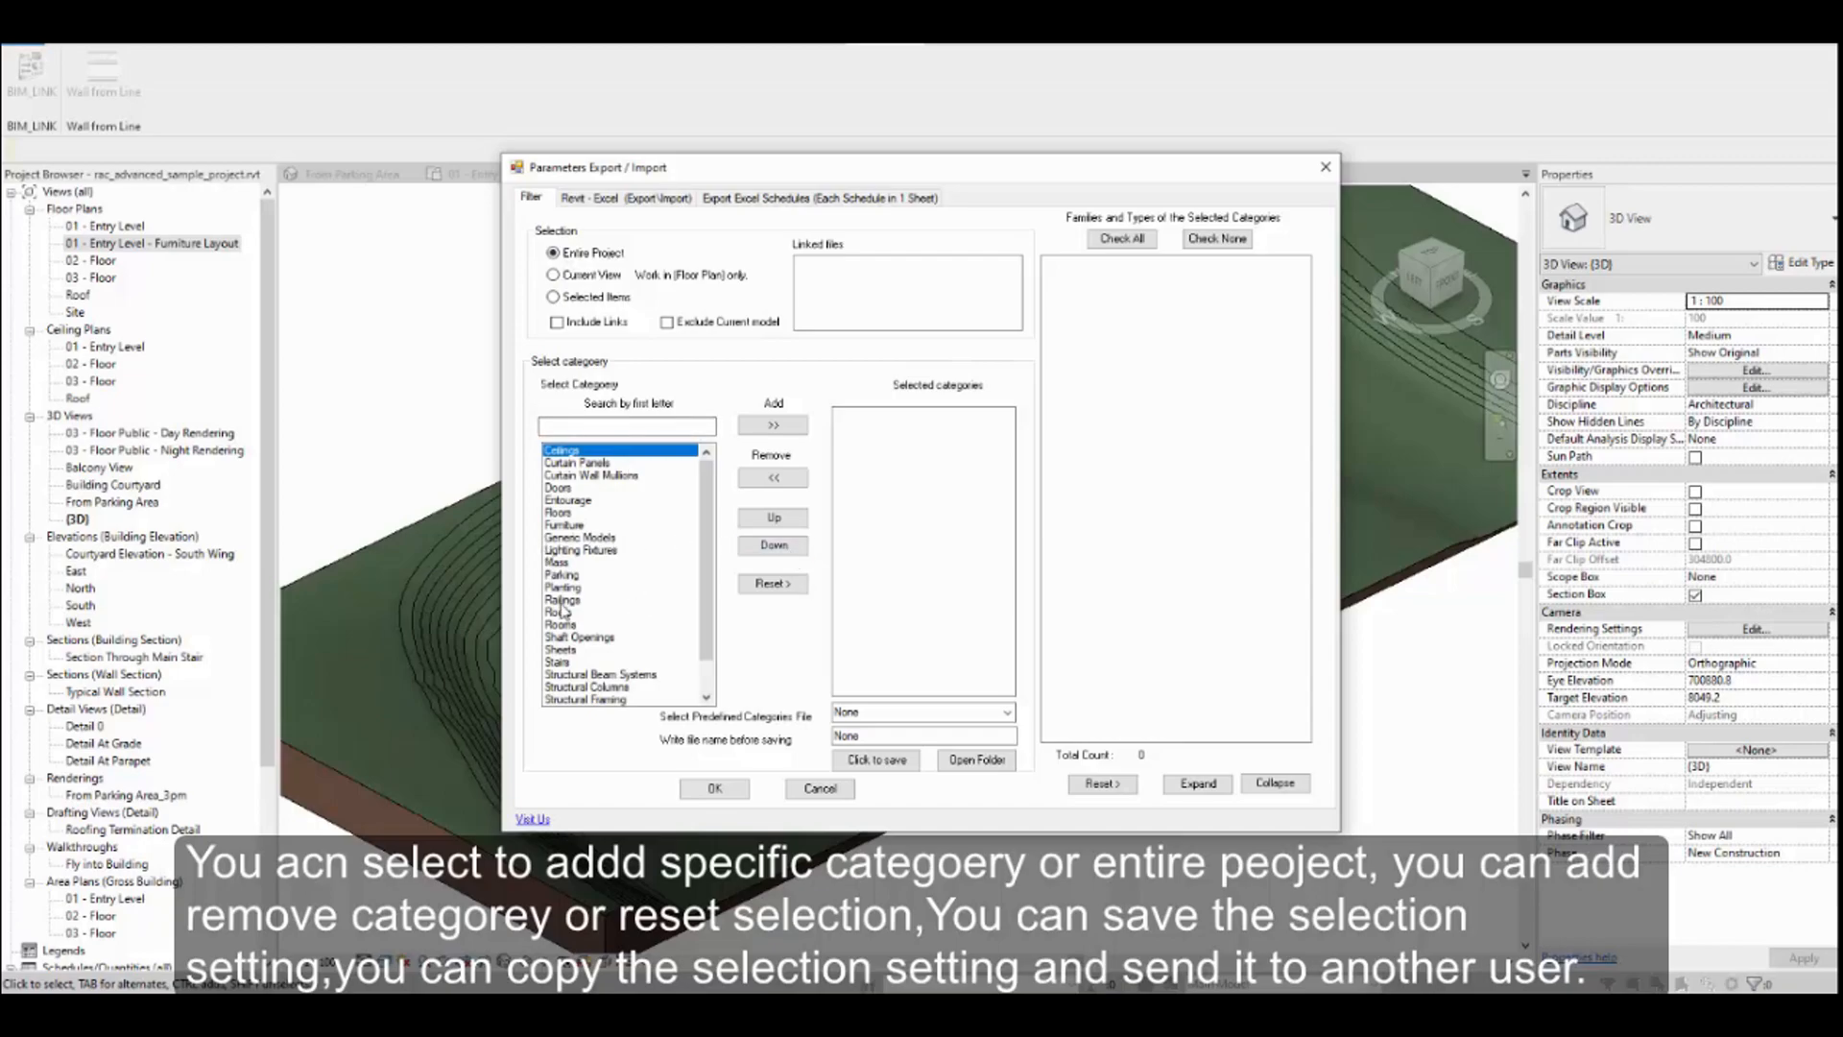
pyautogui.click(556, 489)
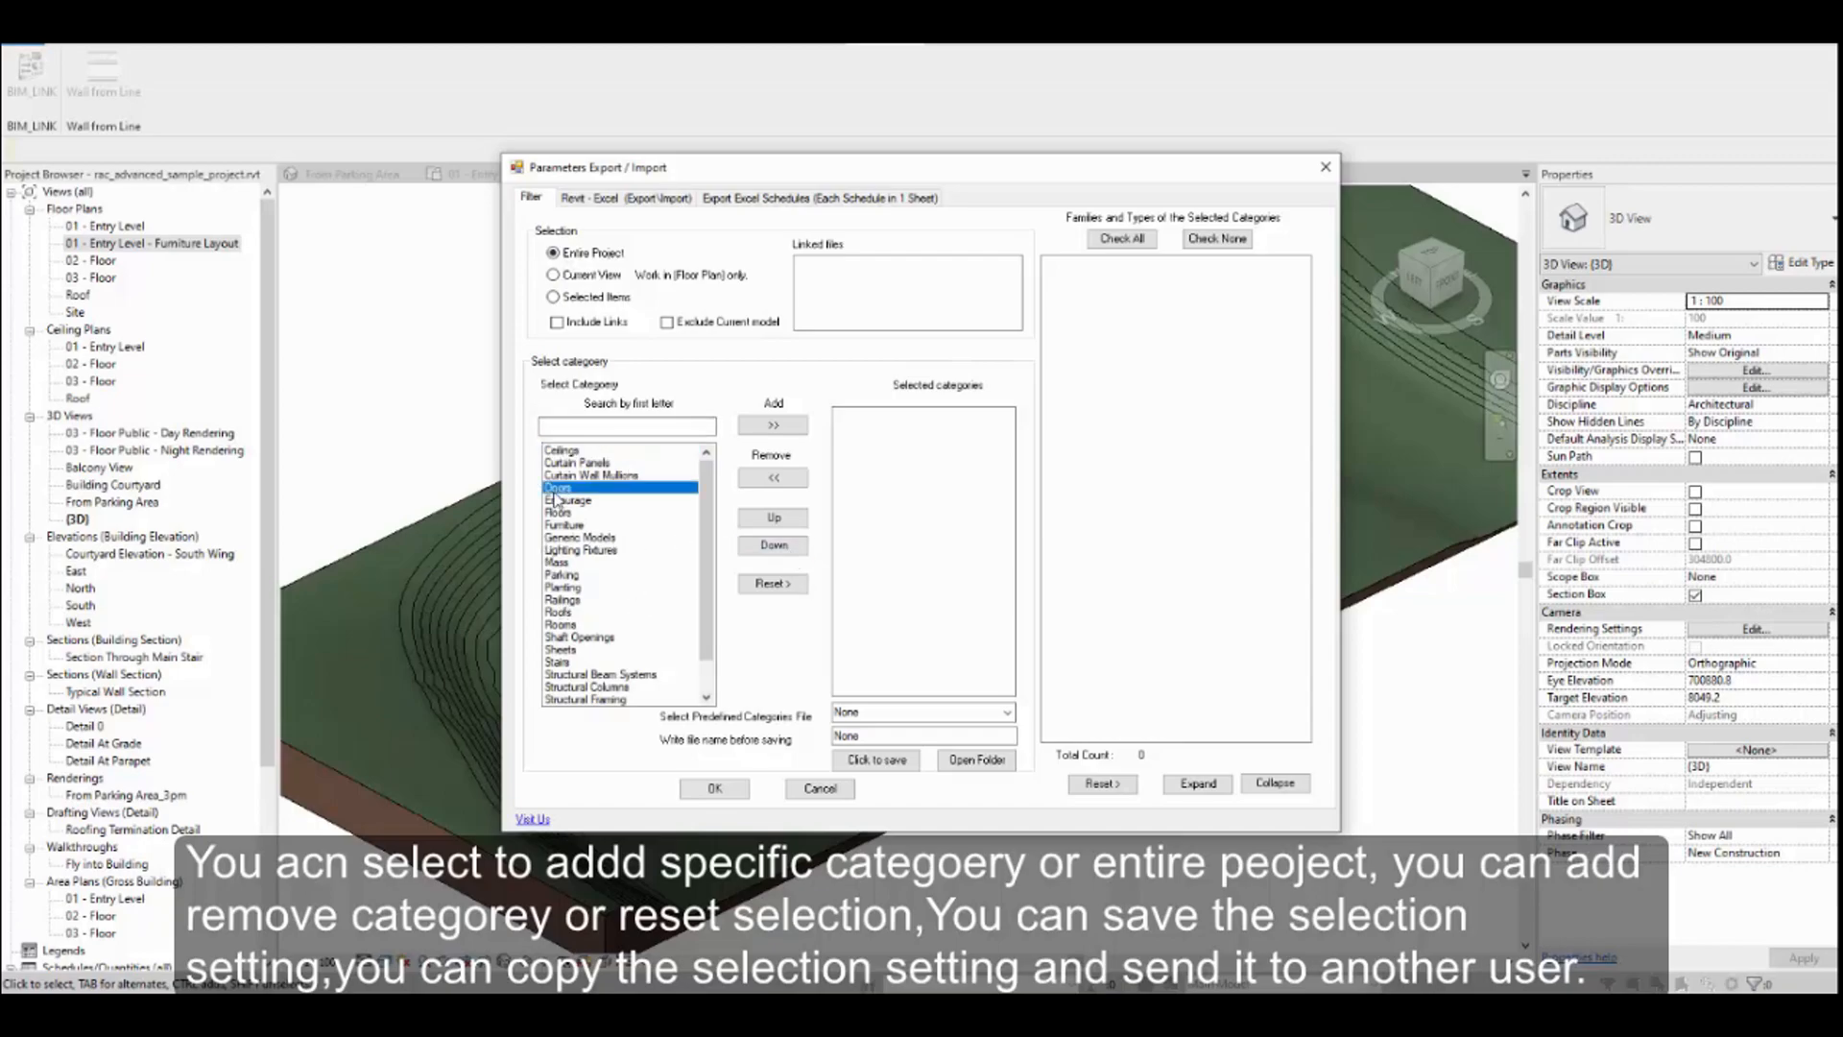
pyautogui.click(773, 424)
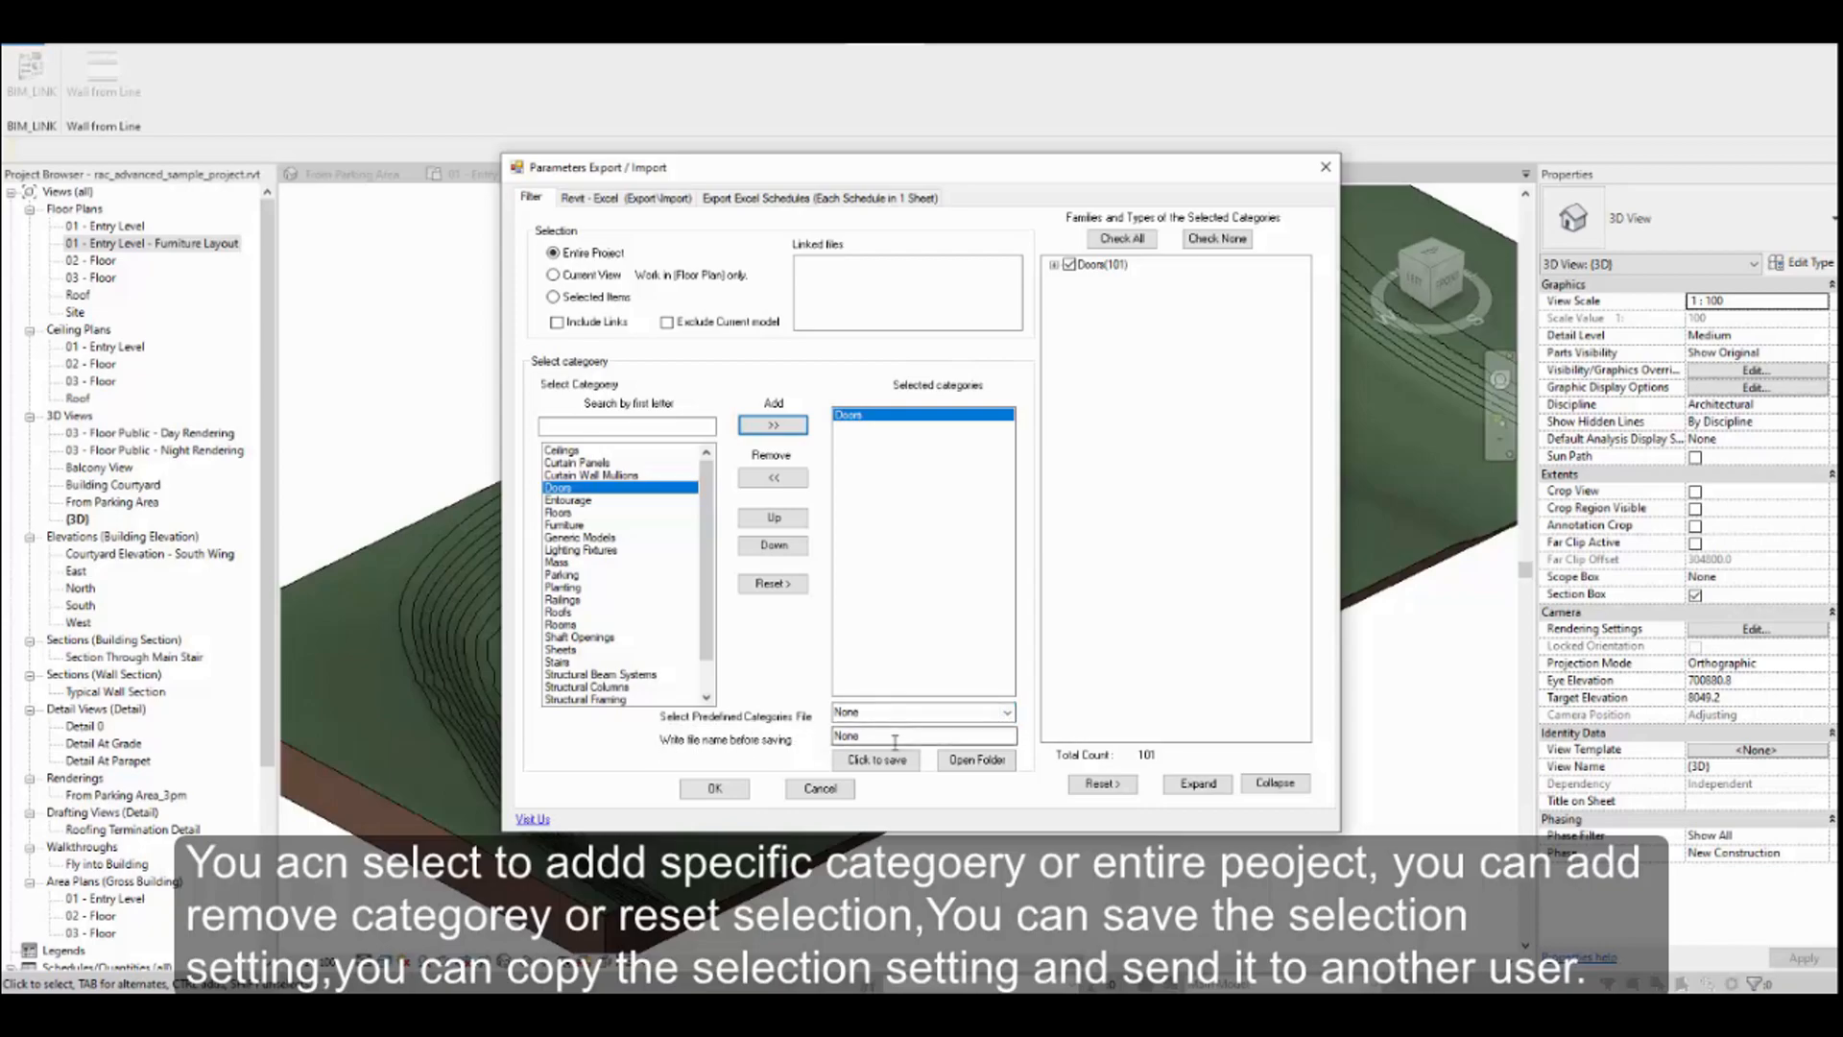
# Save the category selection as a predefined settings file named "door schedule"
pyautogui.moveTo(874, 735); pyautogui.dragTo(795, 735)
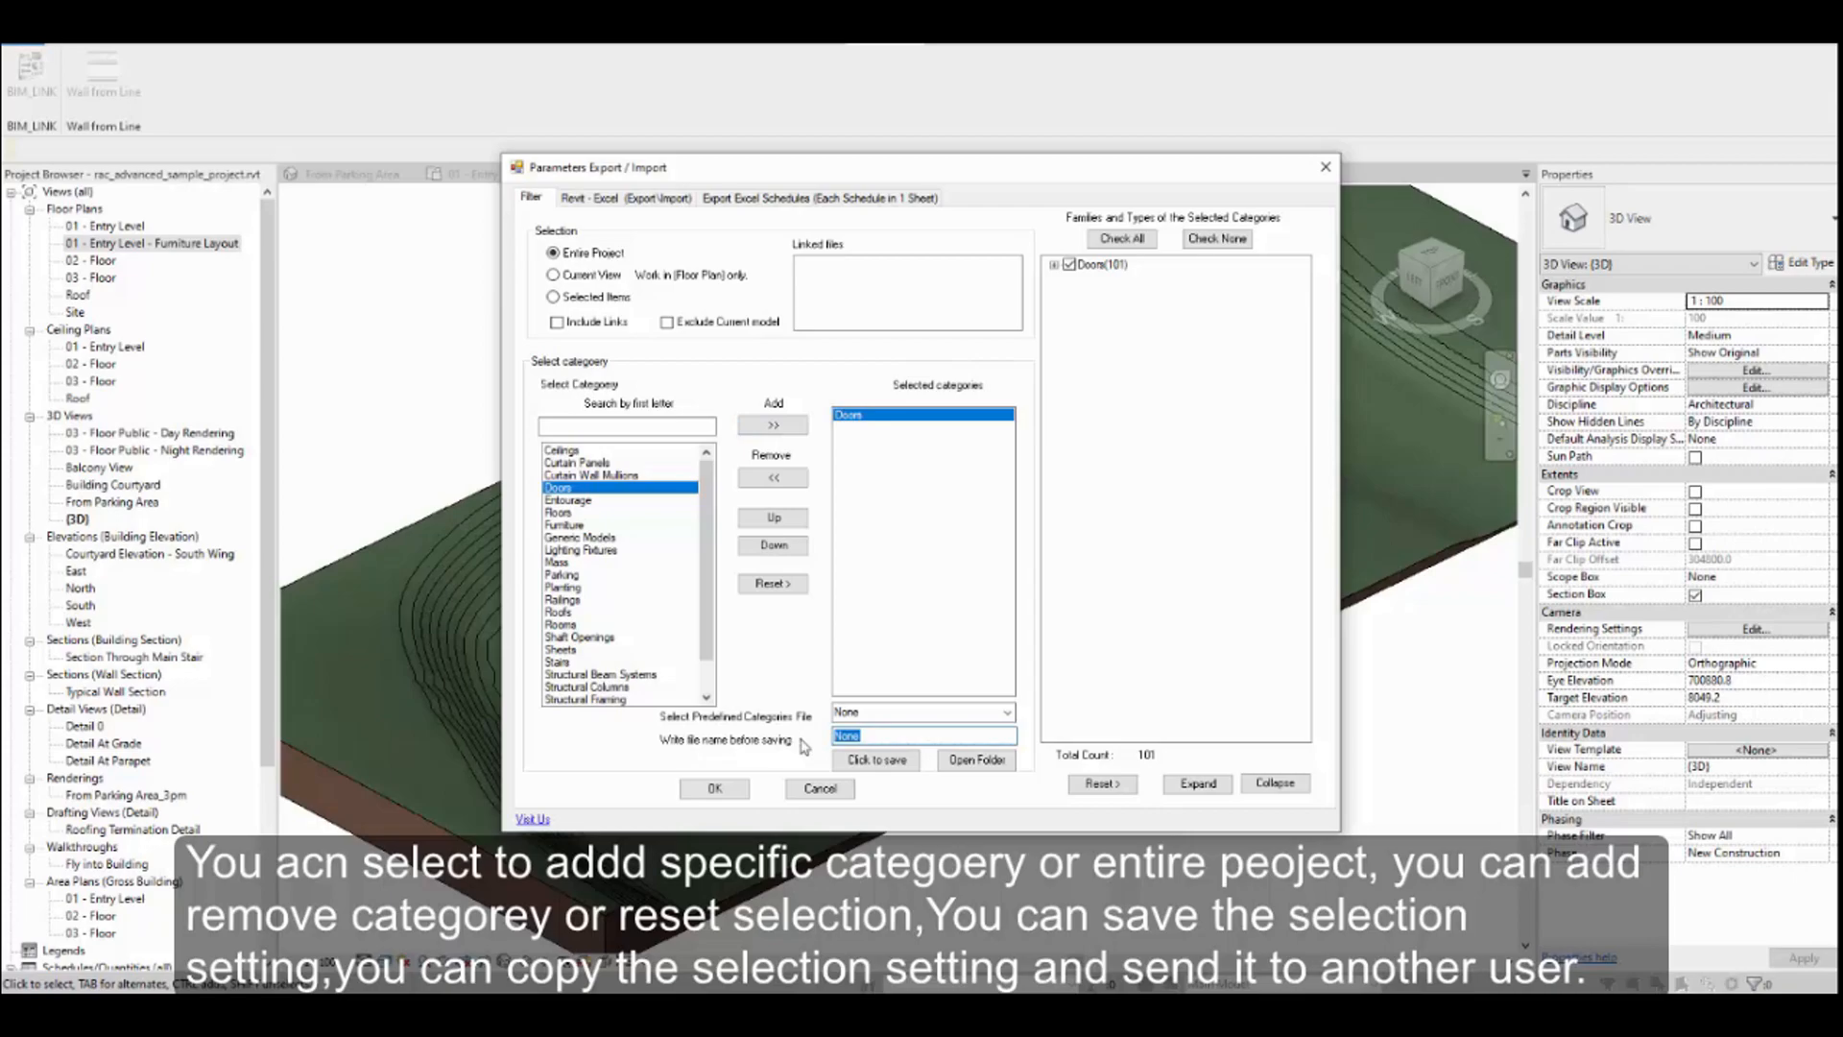
pyautogui.write('door schedule')
pyautogui.click(876, 759)
pyautogui.click(965, 534)
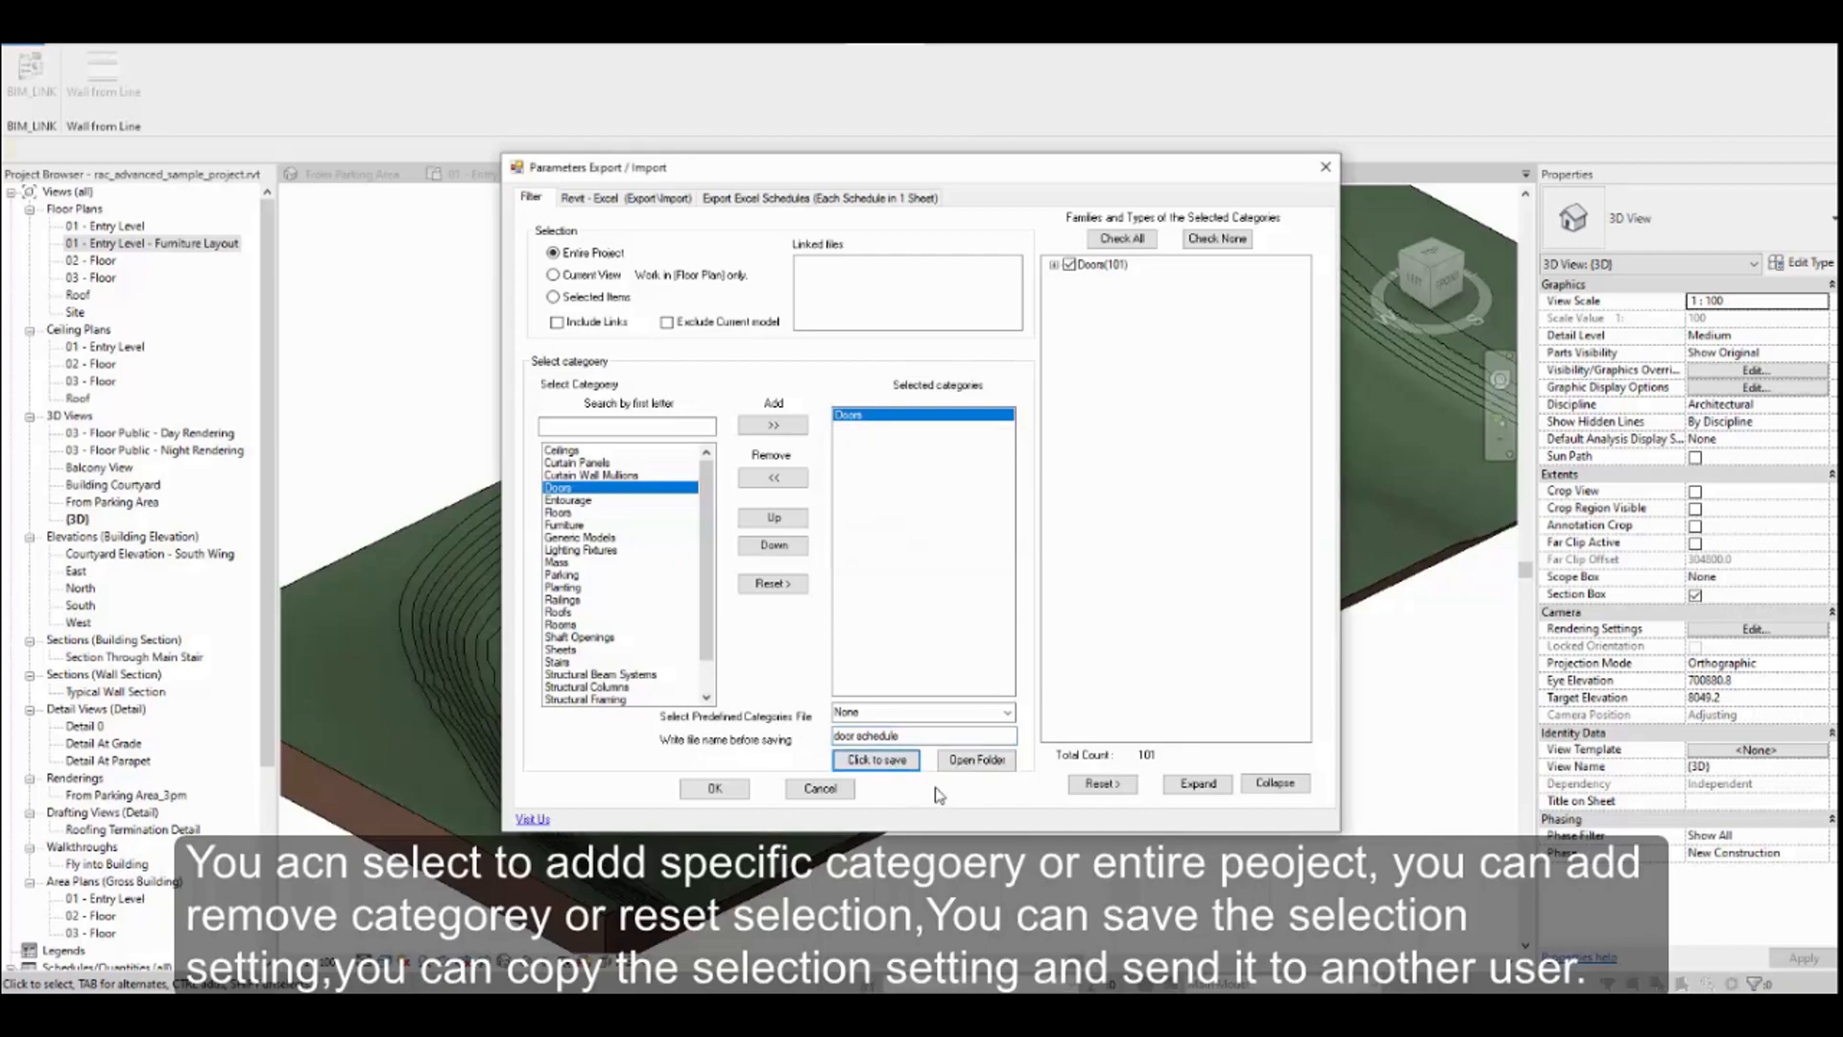
# Open the folder of saved category settings and delete the first text file in the list
pyautogui.click(981, 763)
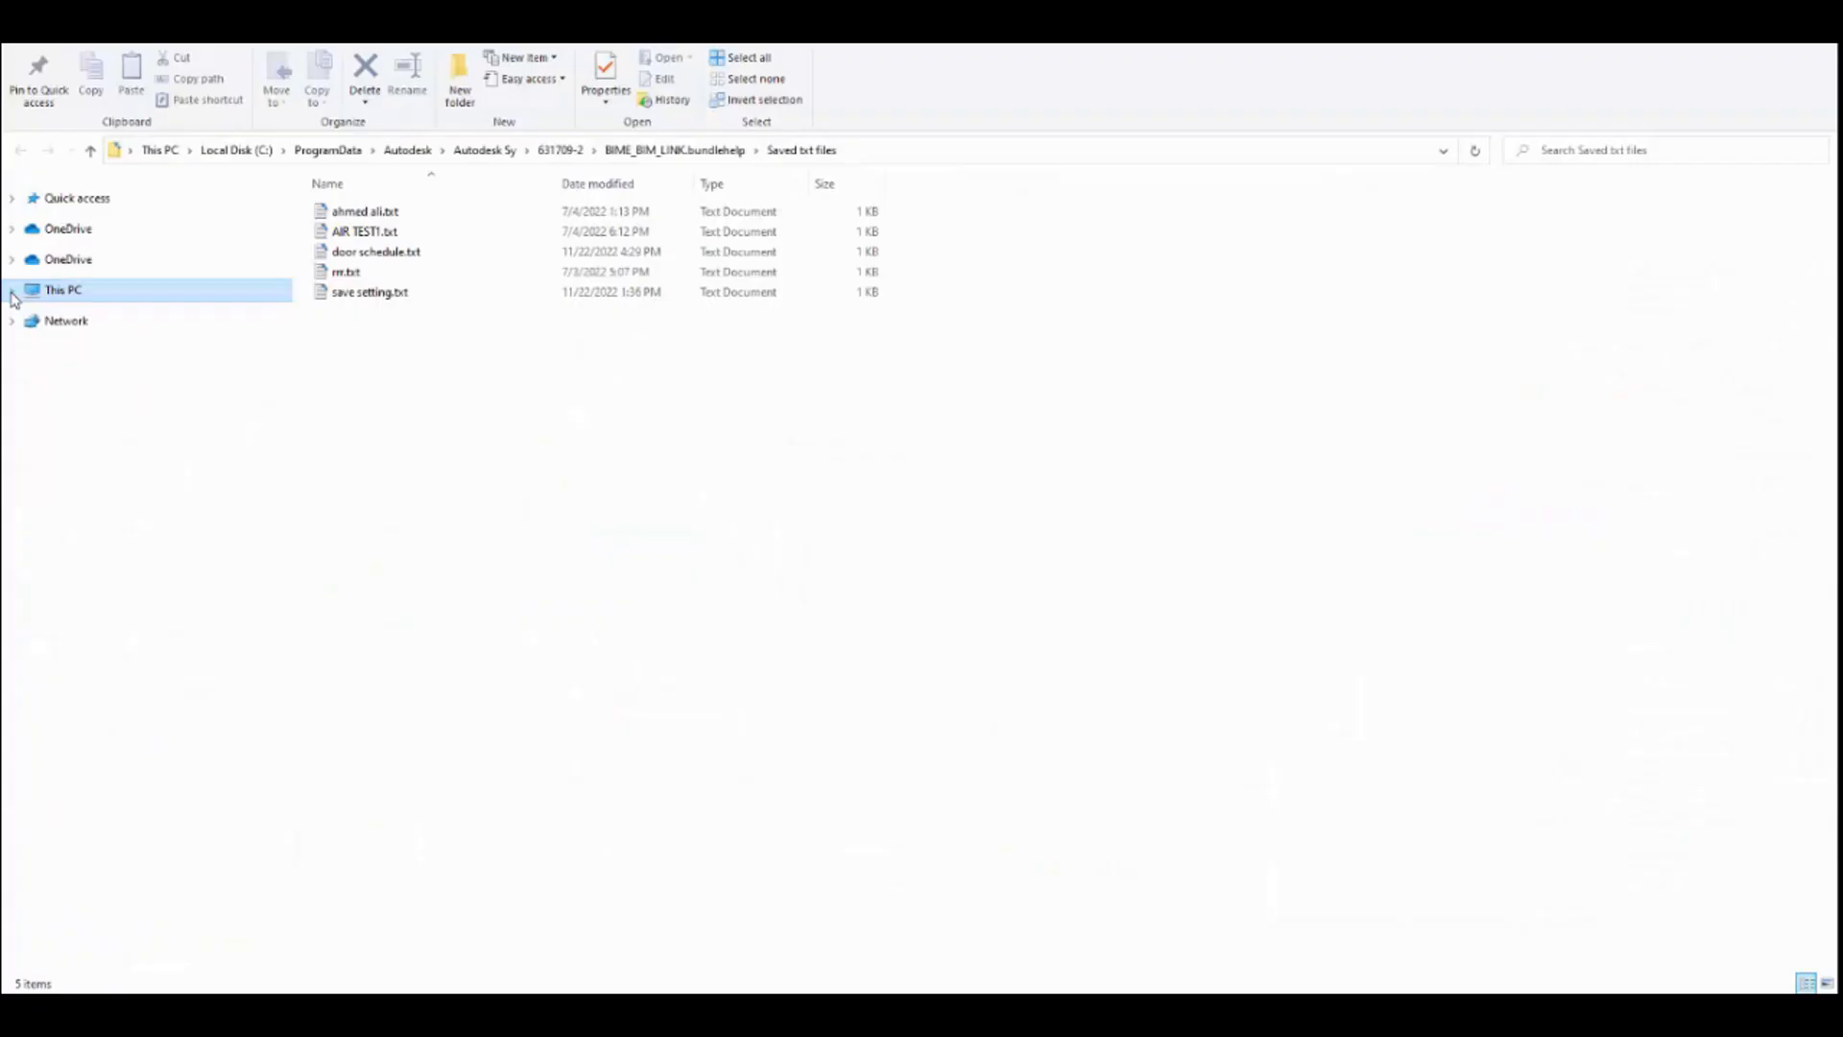
pyautogui.click(336, 213)
pyautogui.press('Delete')
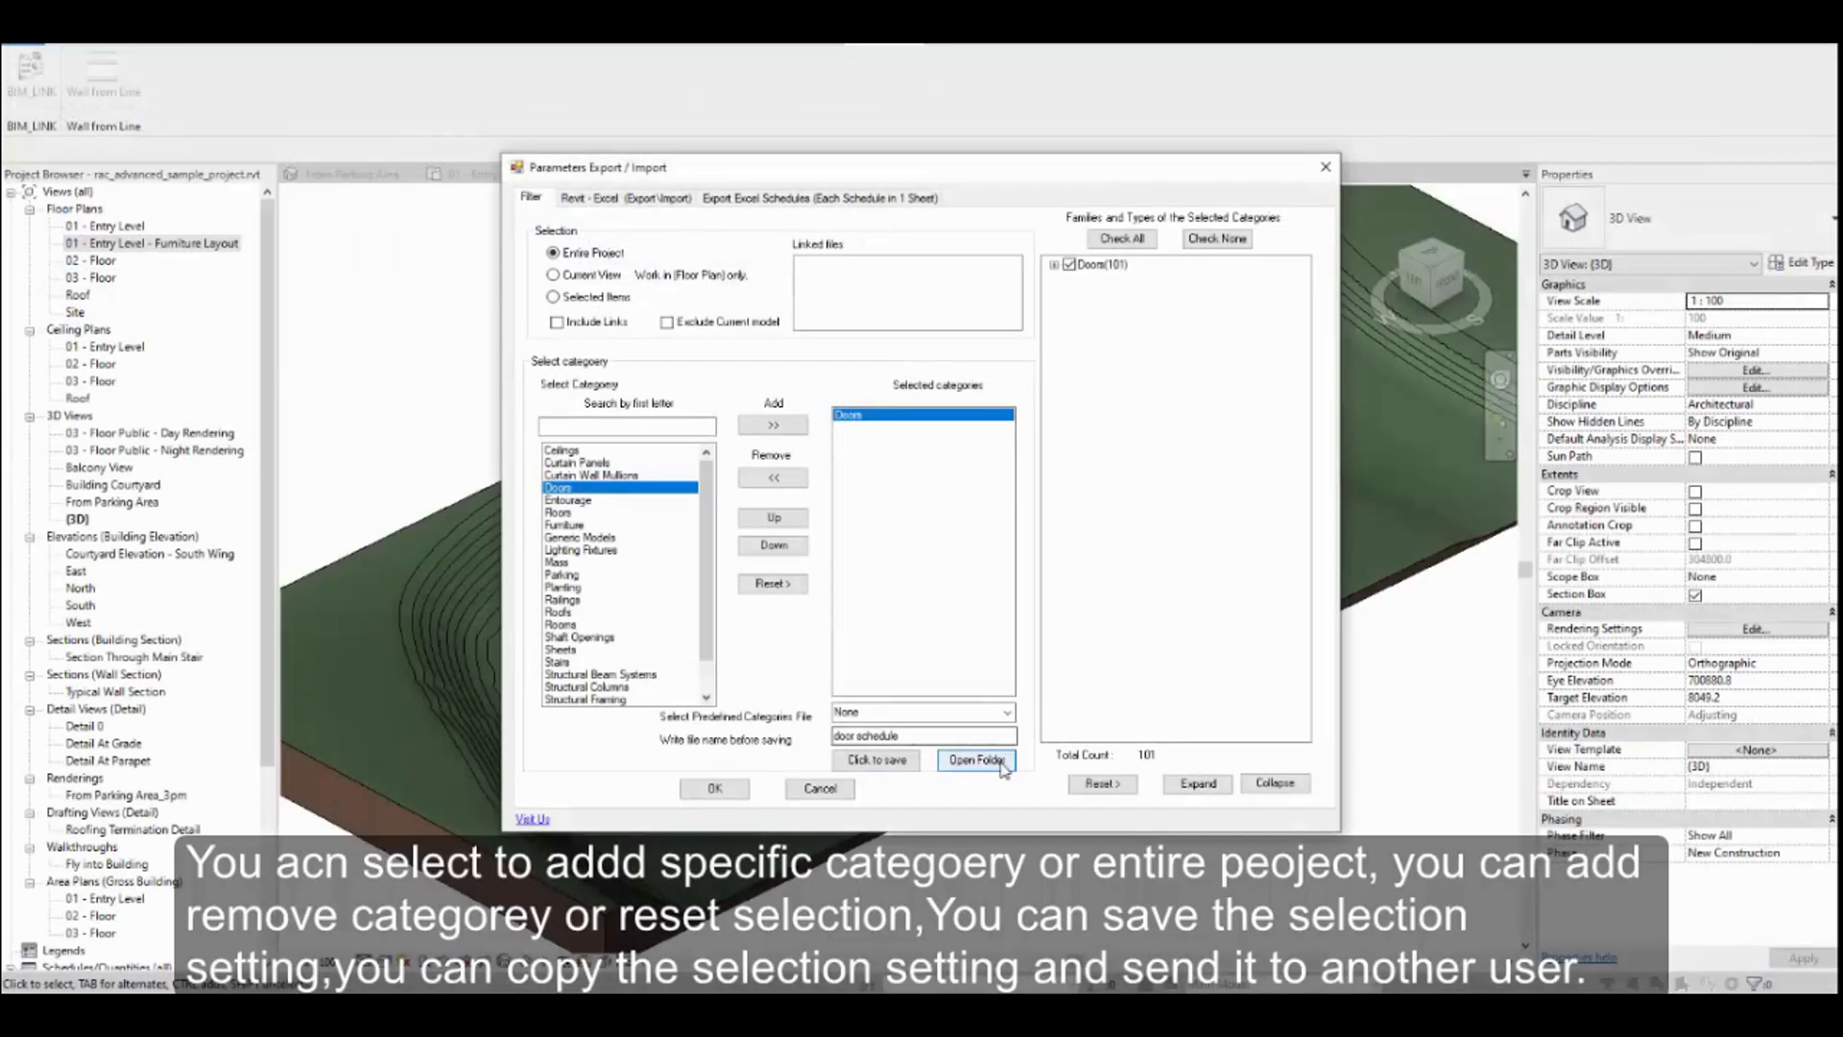
# Reopen the saved category settings folder and select all its text files as if to copy them
pyautogui.click(979, 761)
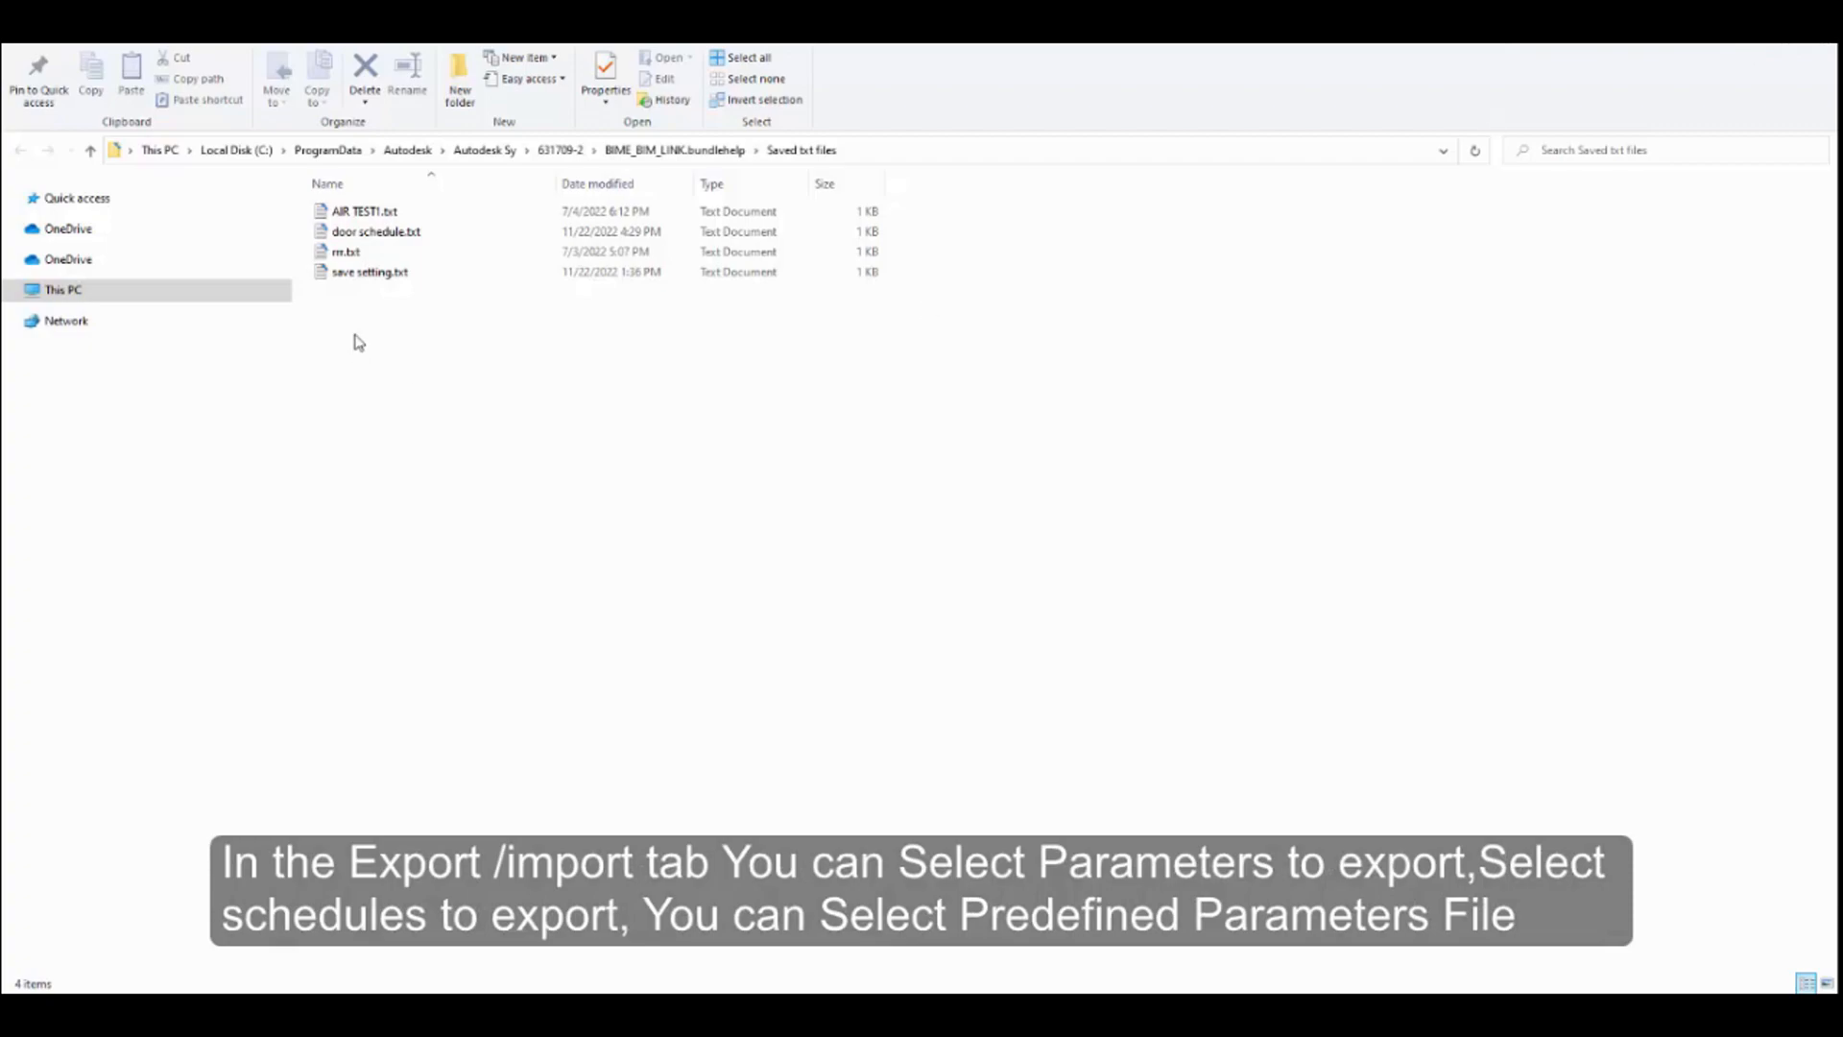
pyautogui.click(375, 273)
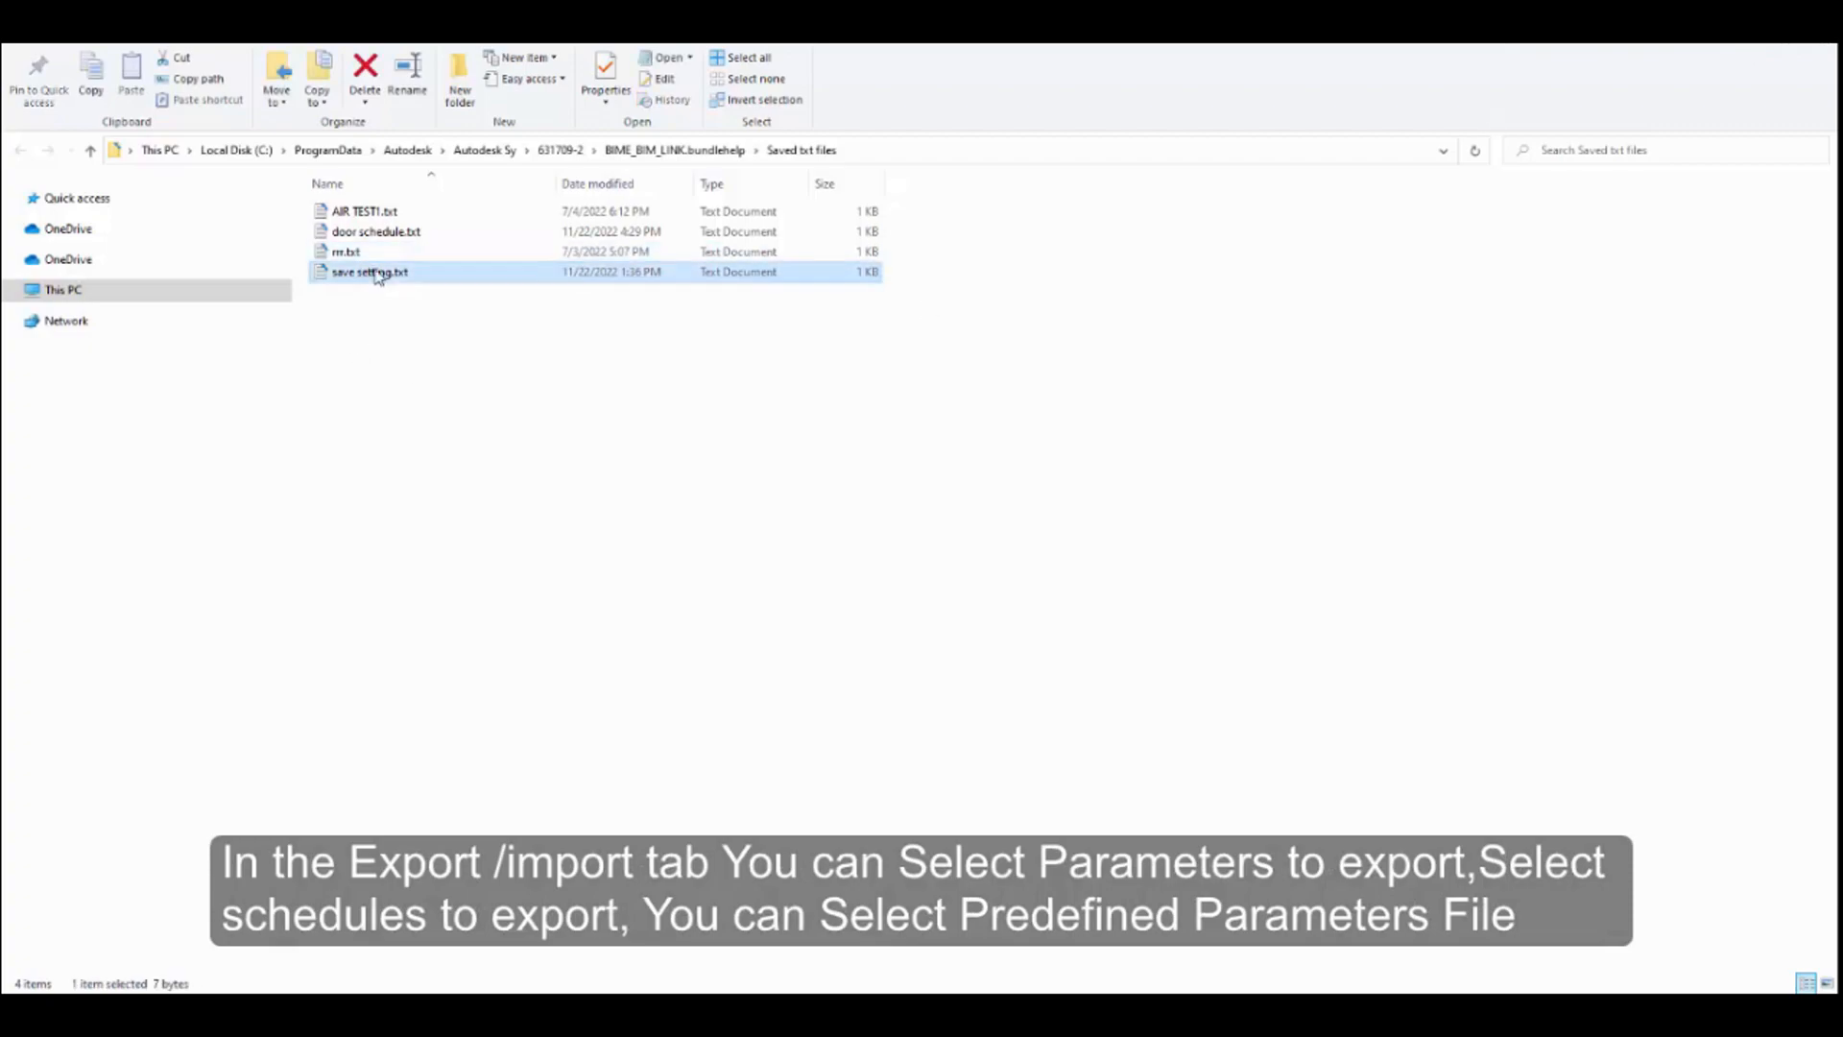
pyautogui.keyDown('shift'); pyautogui.click(374, 212); pyautogui.keyUp('shift')
pyautogui.rightClick(375, 213)
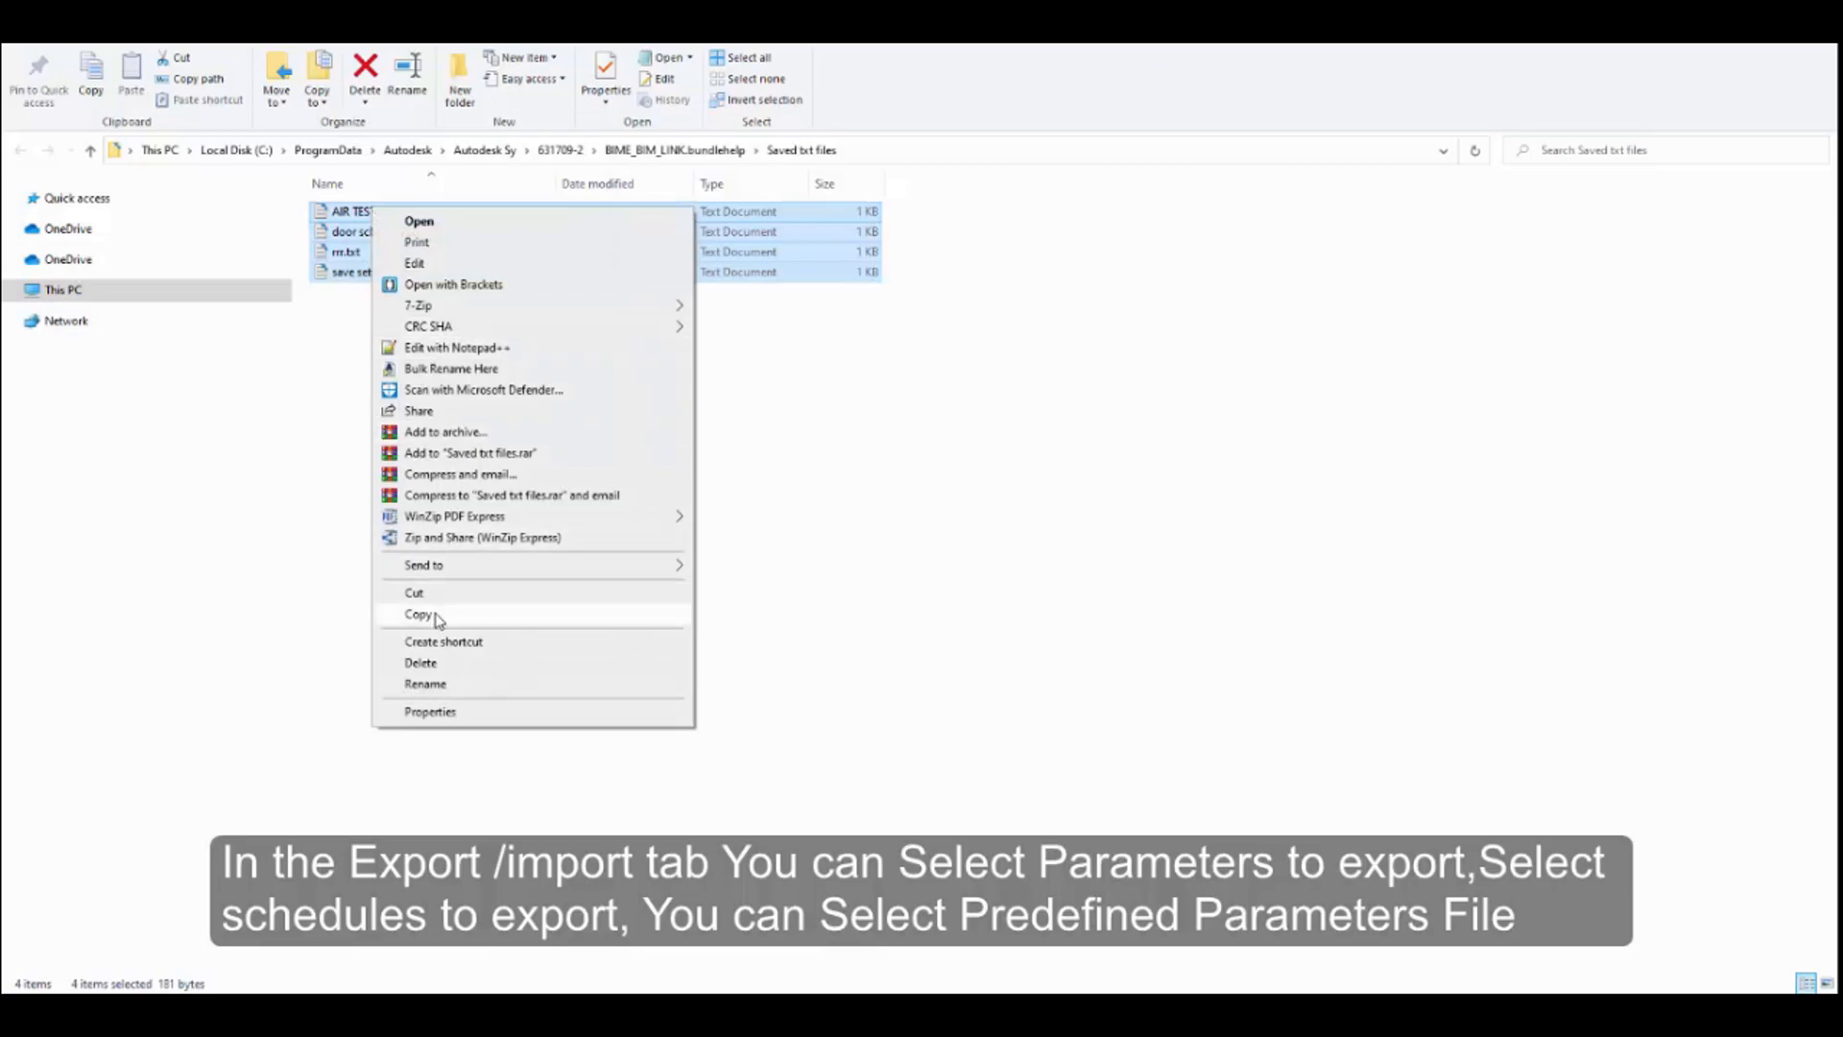
pyautogui.click(1141, 659)
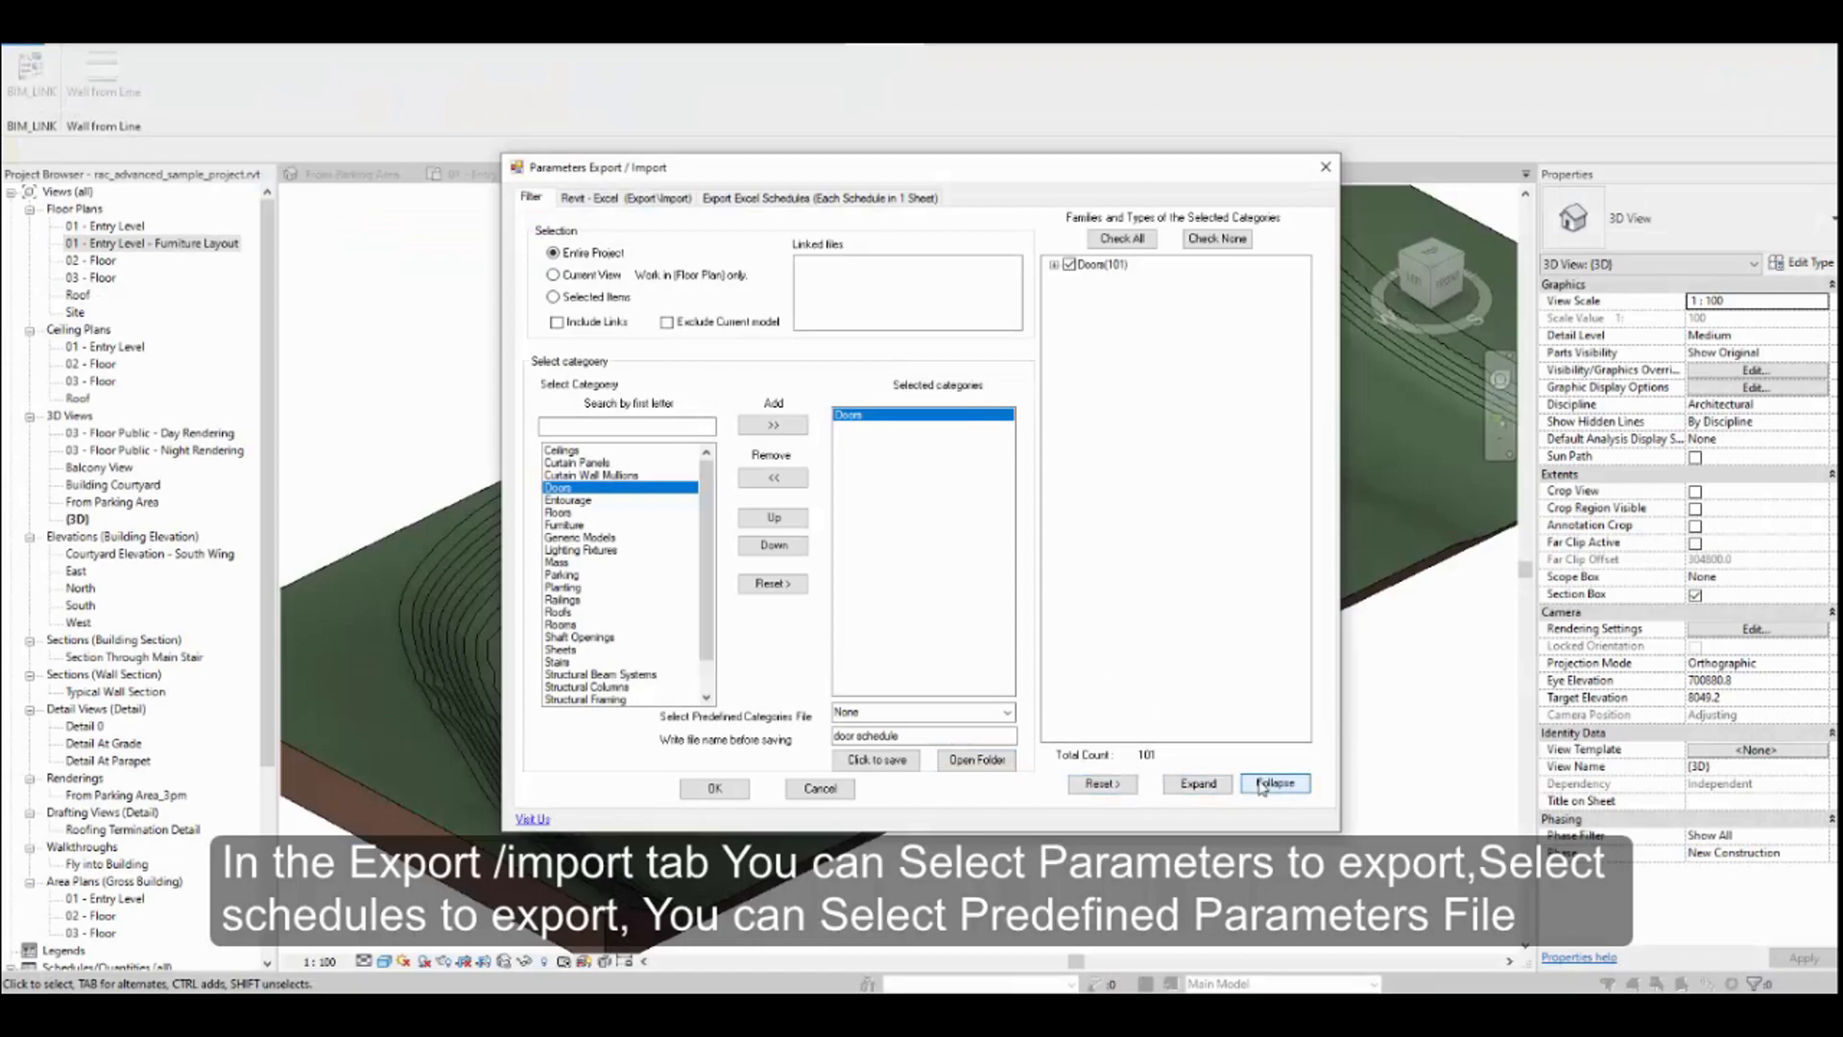
# Expand the families and types tree of the Doors category and collapse it again
pyautogui.click(1195, 785)
pyautogui.click(1275, 782)
# Add the Comments and Cost parameters to the list of data for Excel export
pyautogui.click(599, 201)
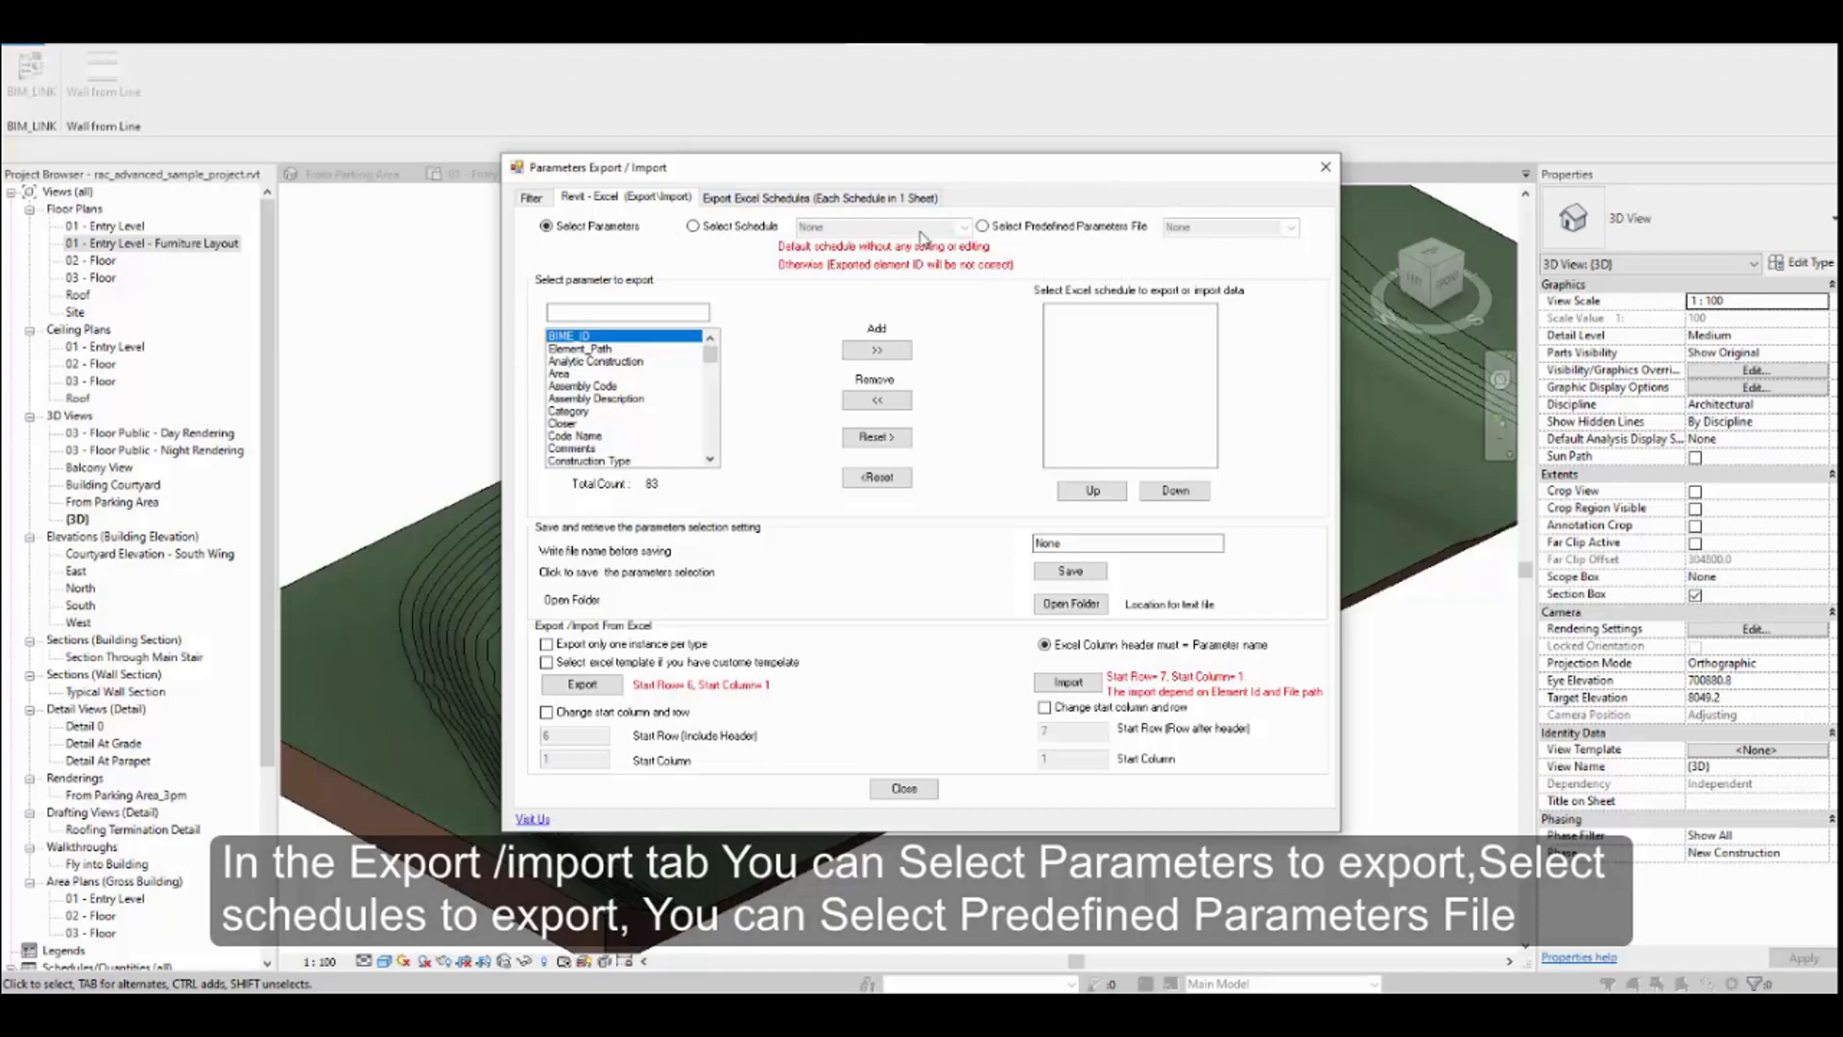
pyautogui.click(626, 311)
pyautogui.click(580, 337)
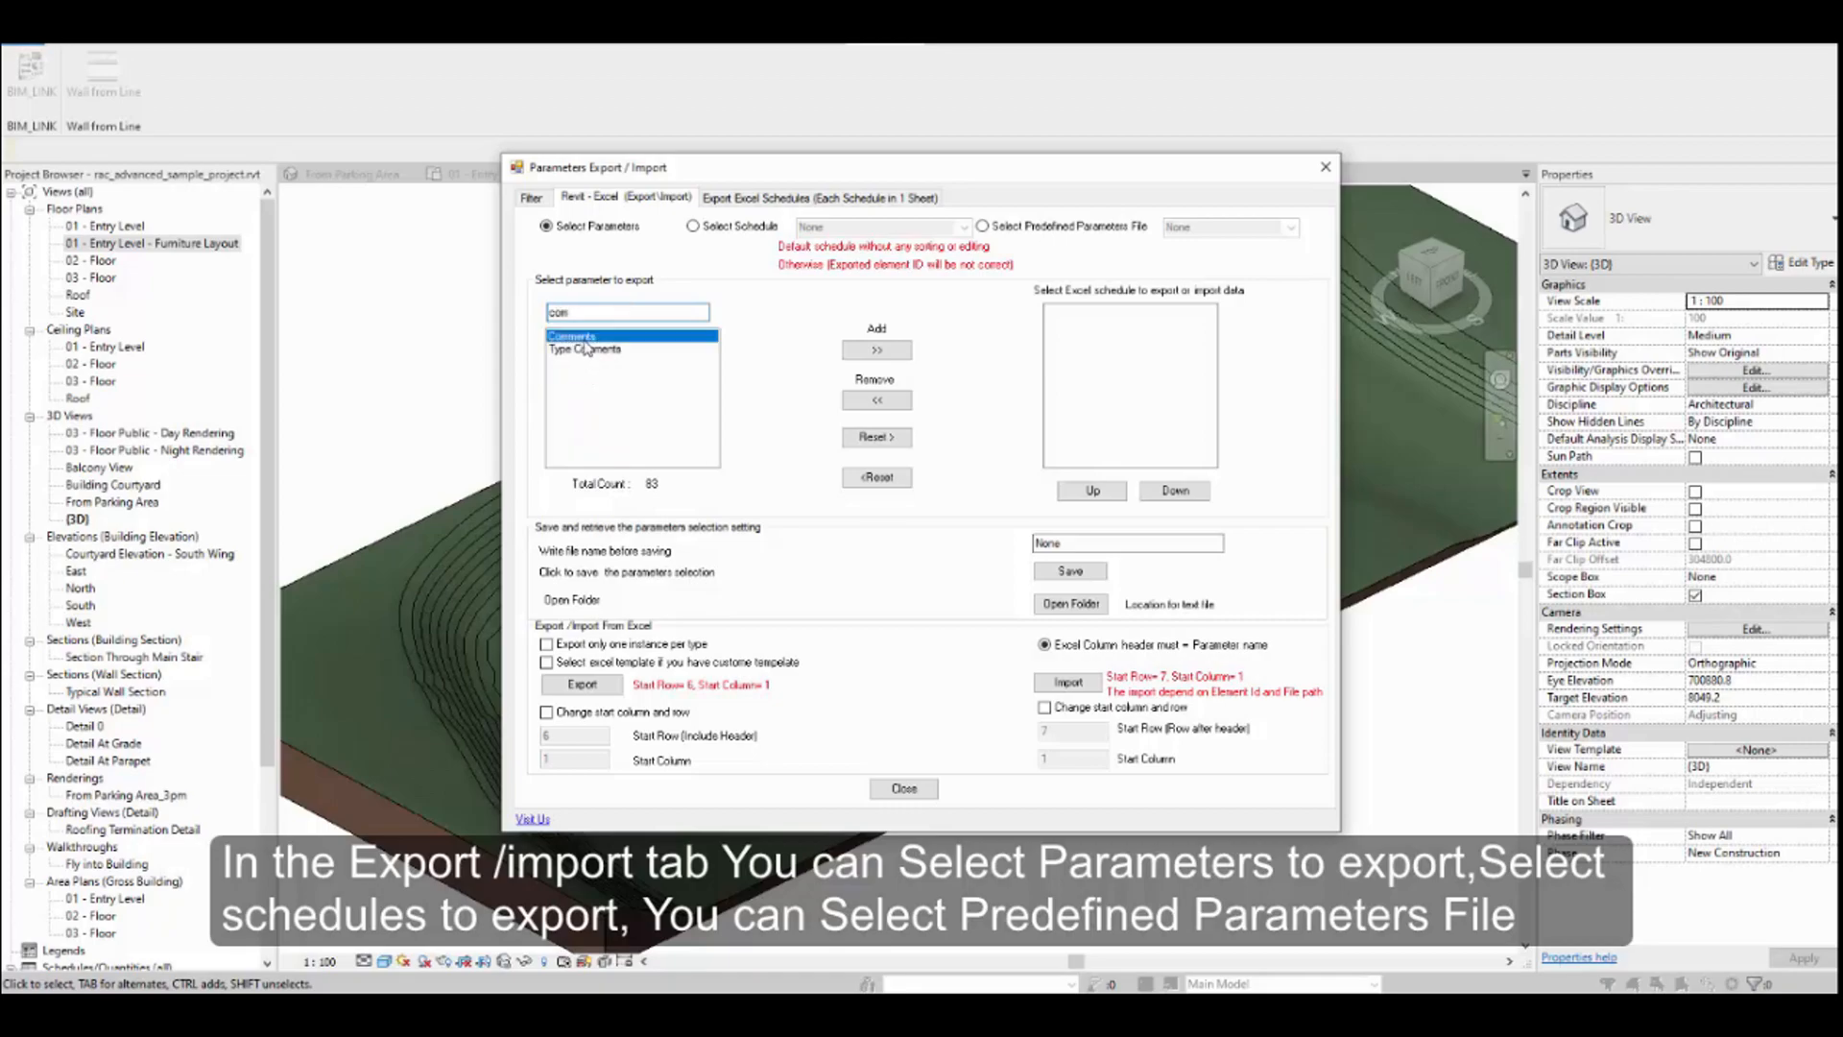
pyautogui.click(876, 349)
pyautogui.moveTo(583, 312); pyautogui.dragTo(531, 310)
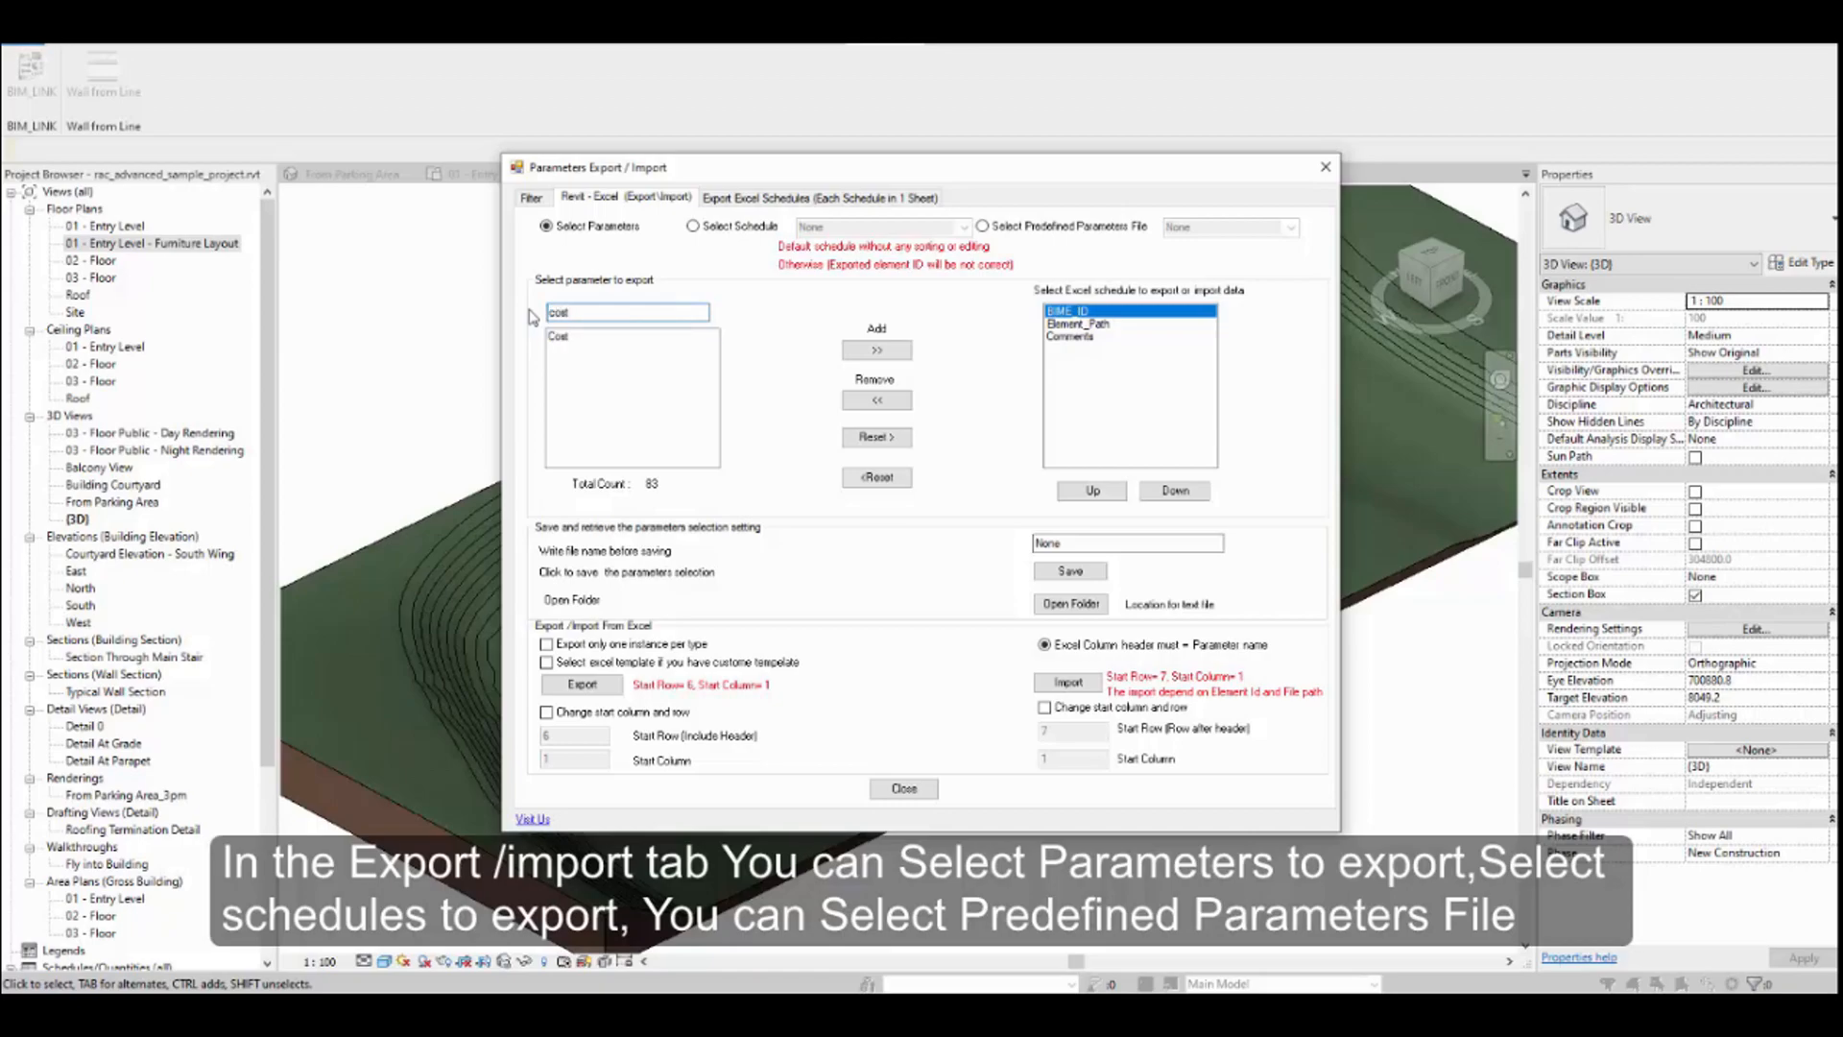
pyautogui.click(556, 337)
pyautogui.click(878, 350)
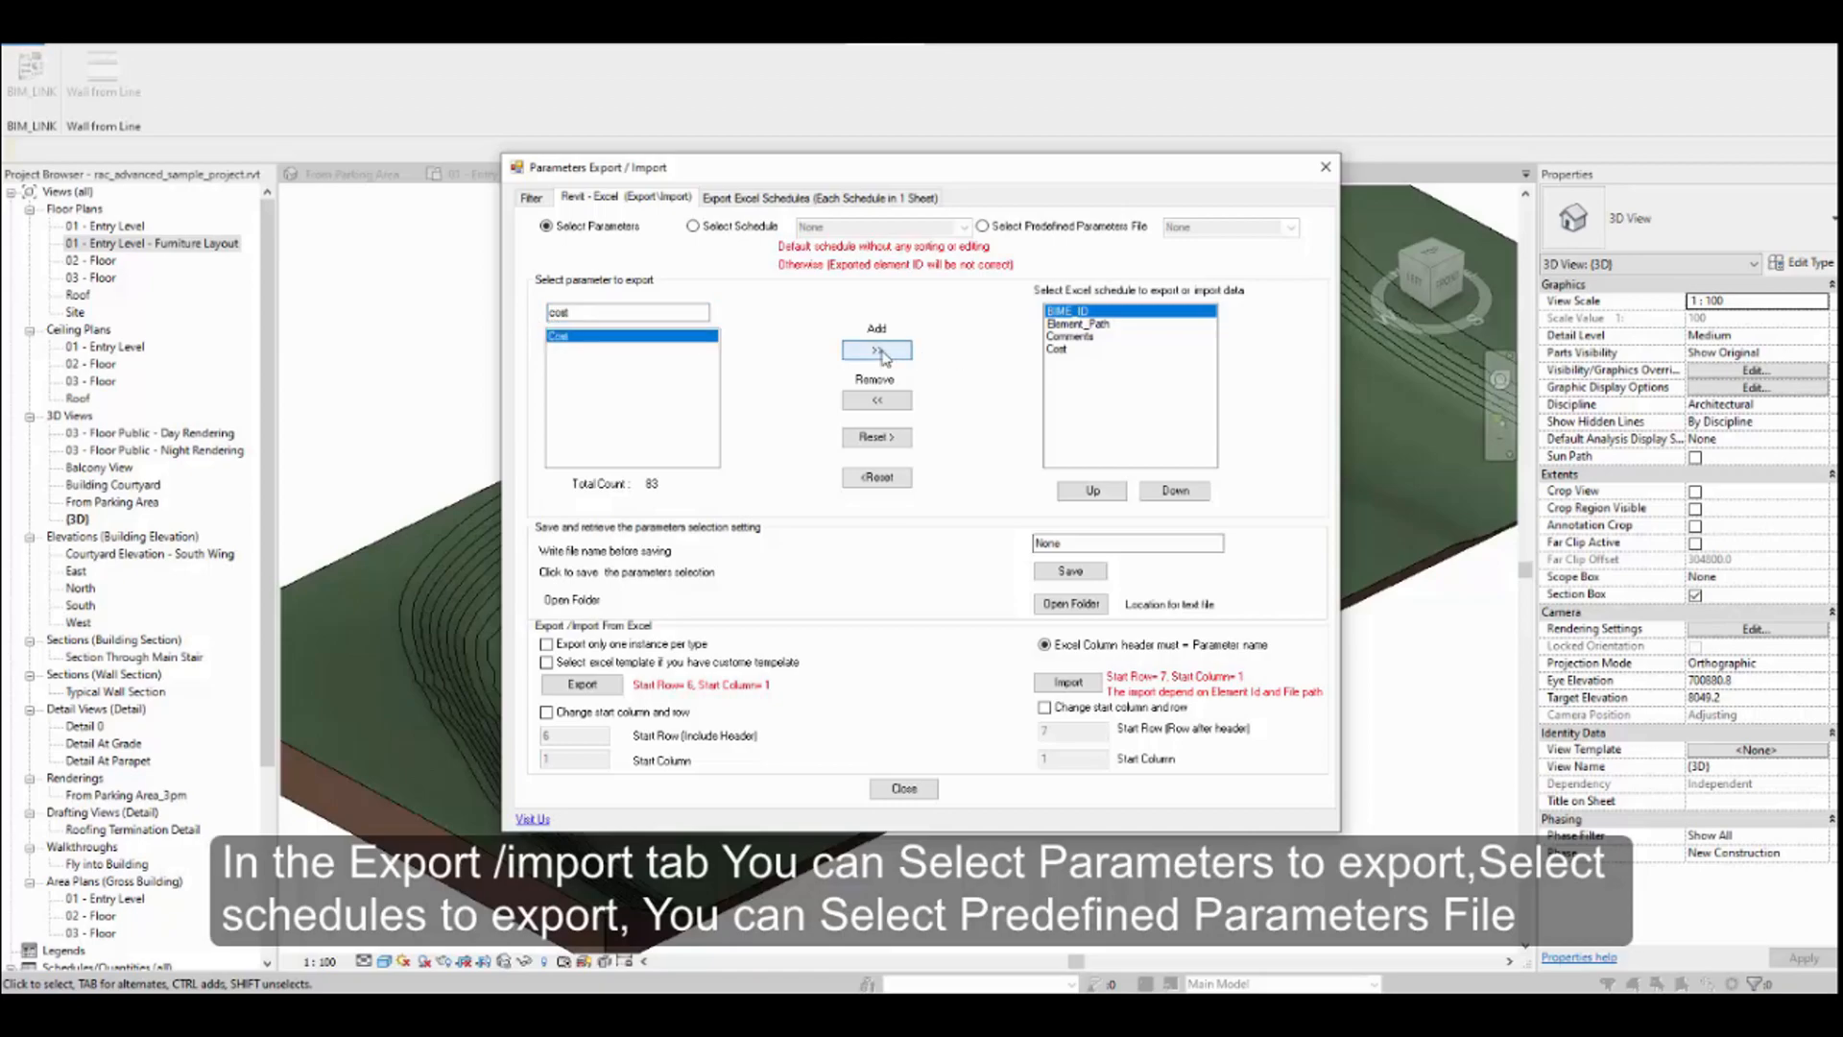
# Save the parameter selection as "door schedule" and check the folder holding the saved text files
pyautogui.moveTo(1075, 544); pyautogui.dragTo(1023, 547)
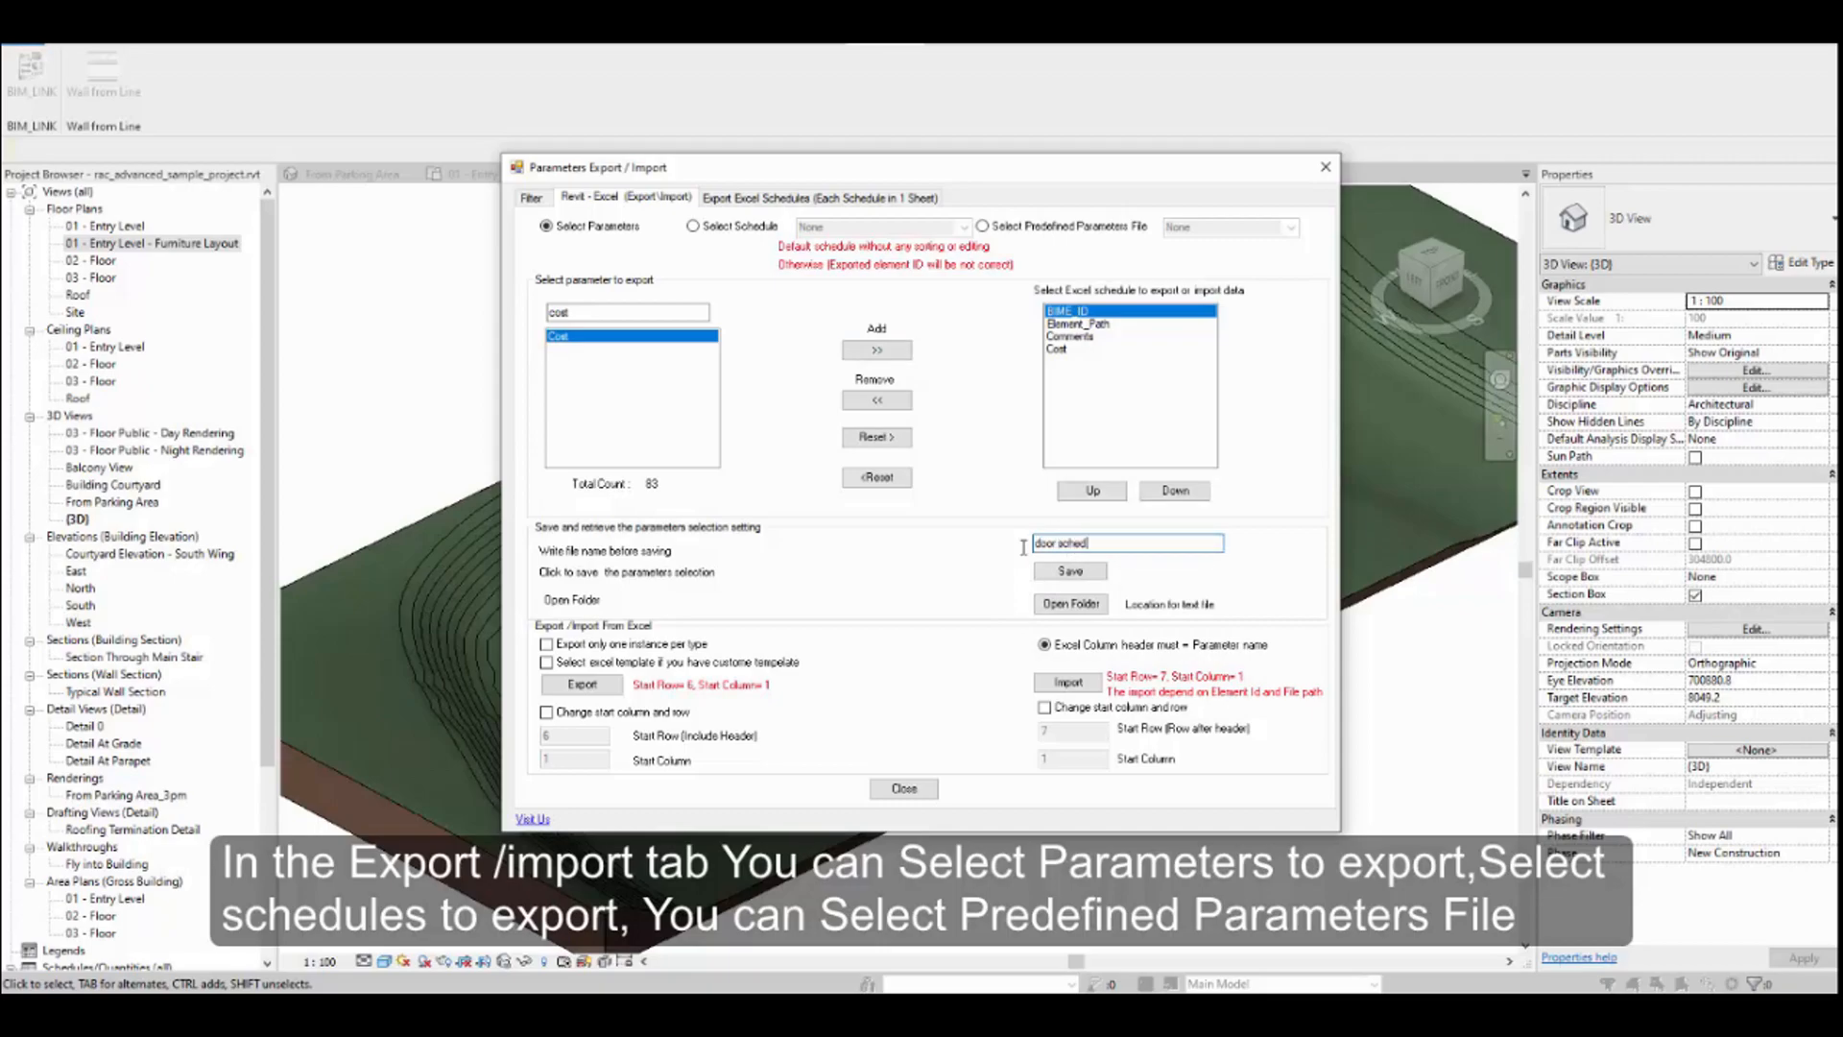
pyautogui.click(1073, 572)
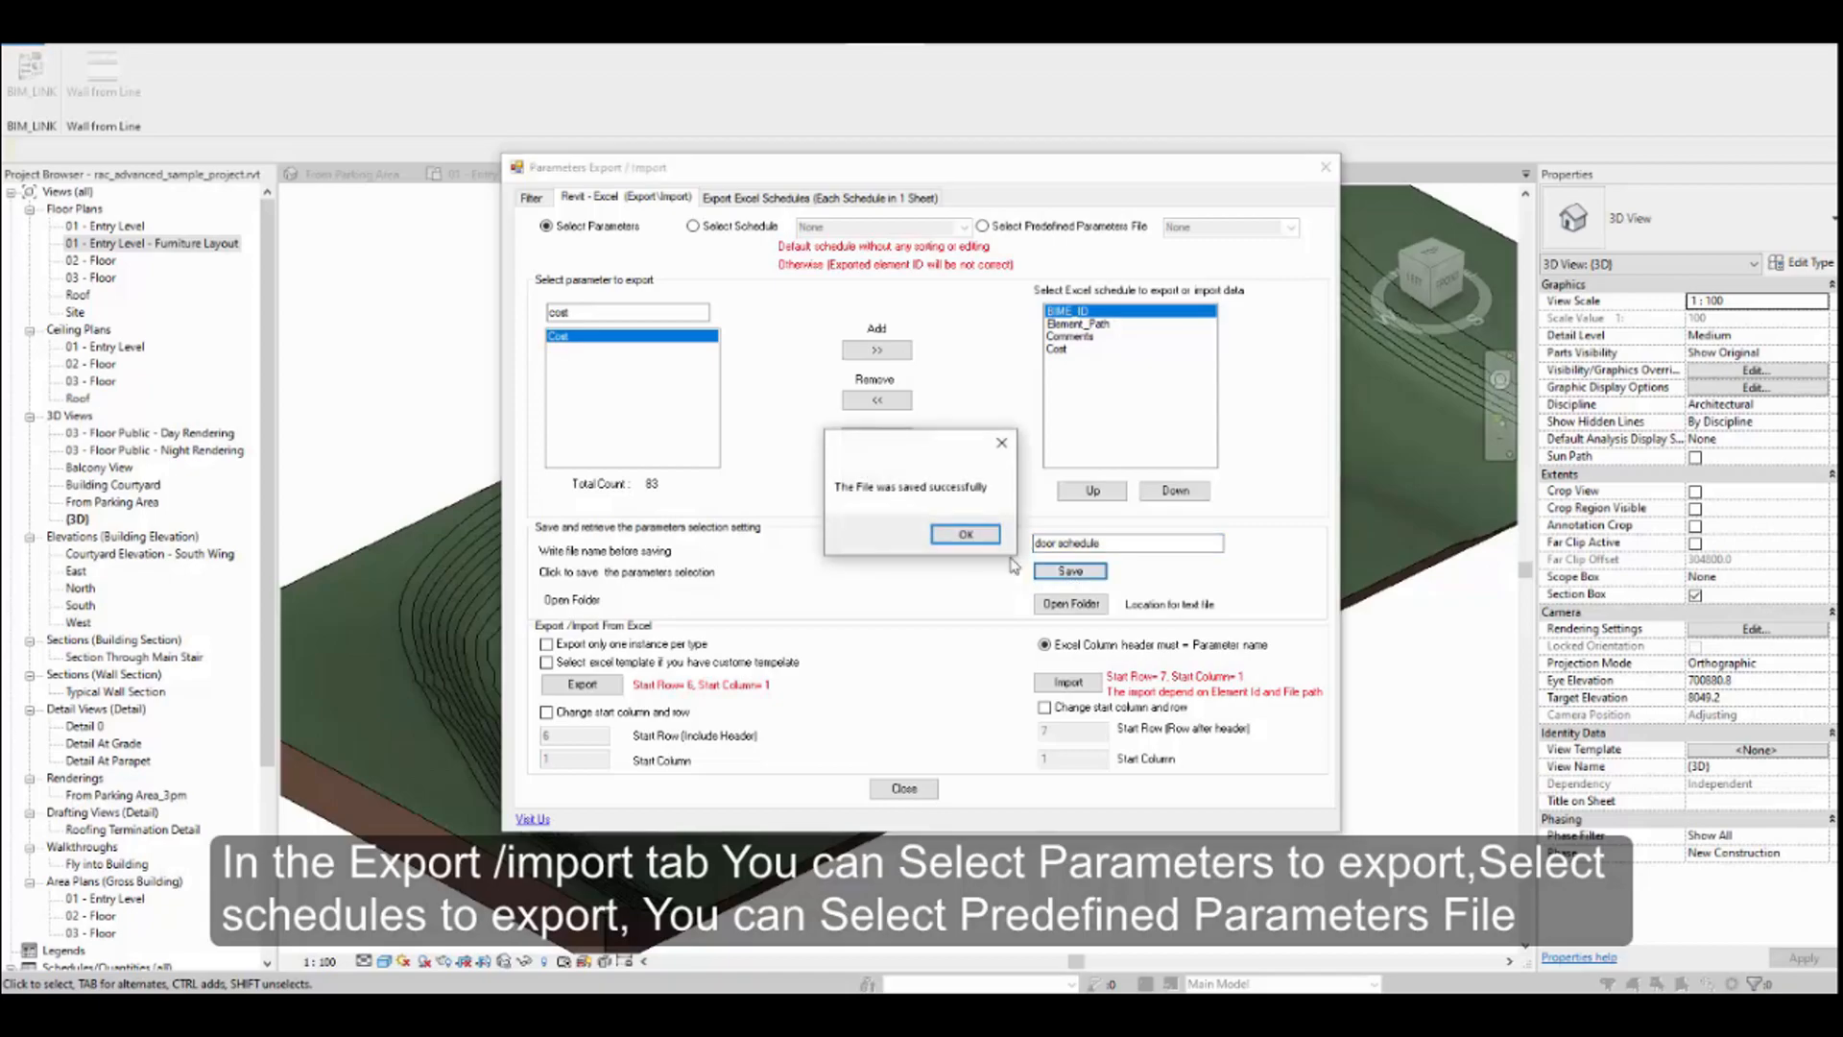
pyautogui.click(989, 539)
pyautogui.click(1067, 603)
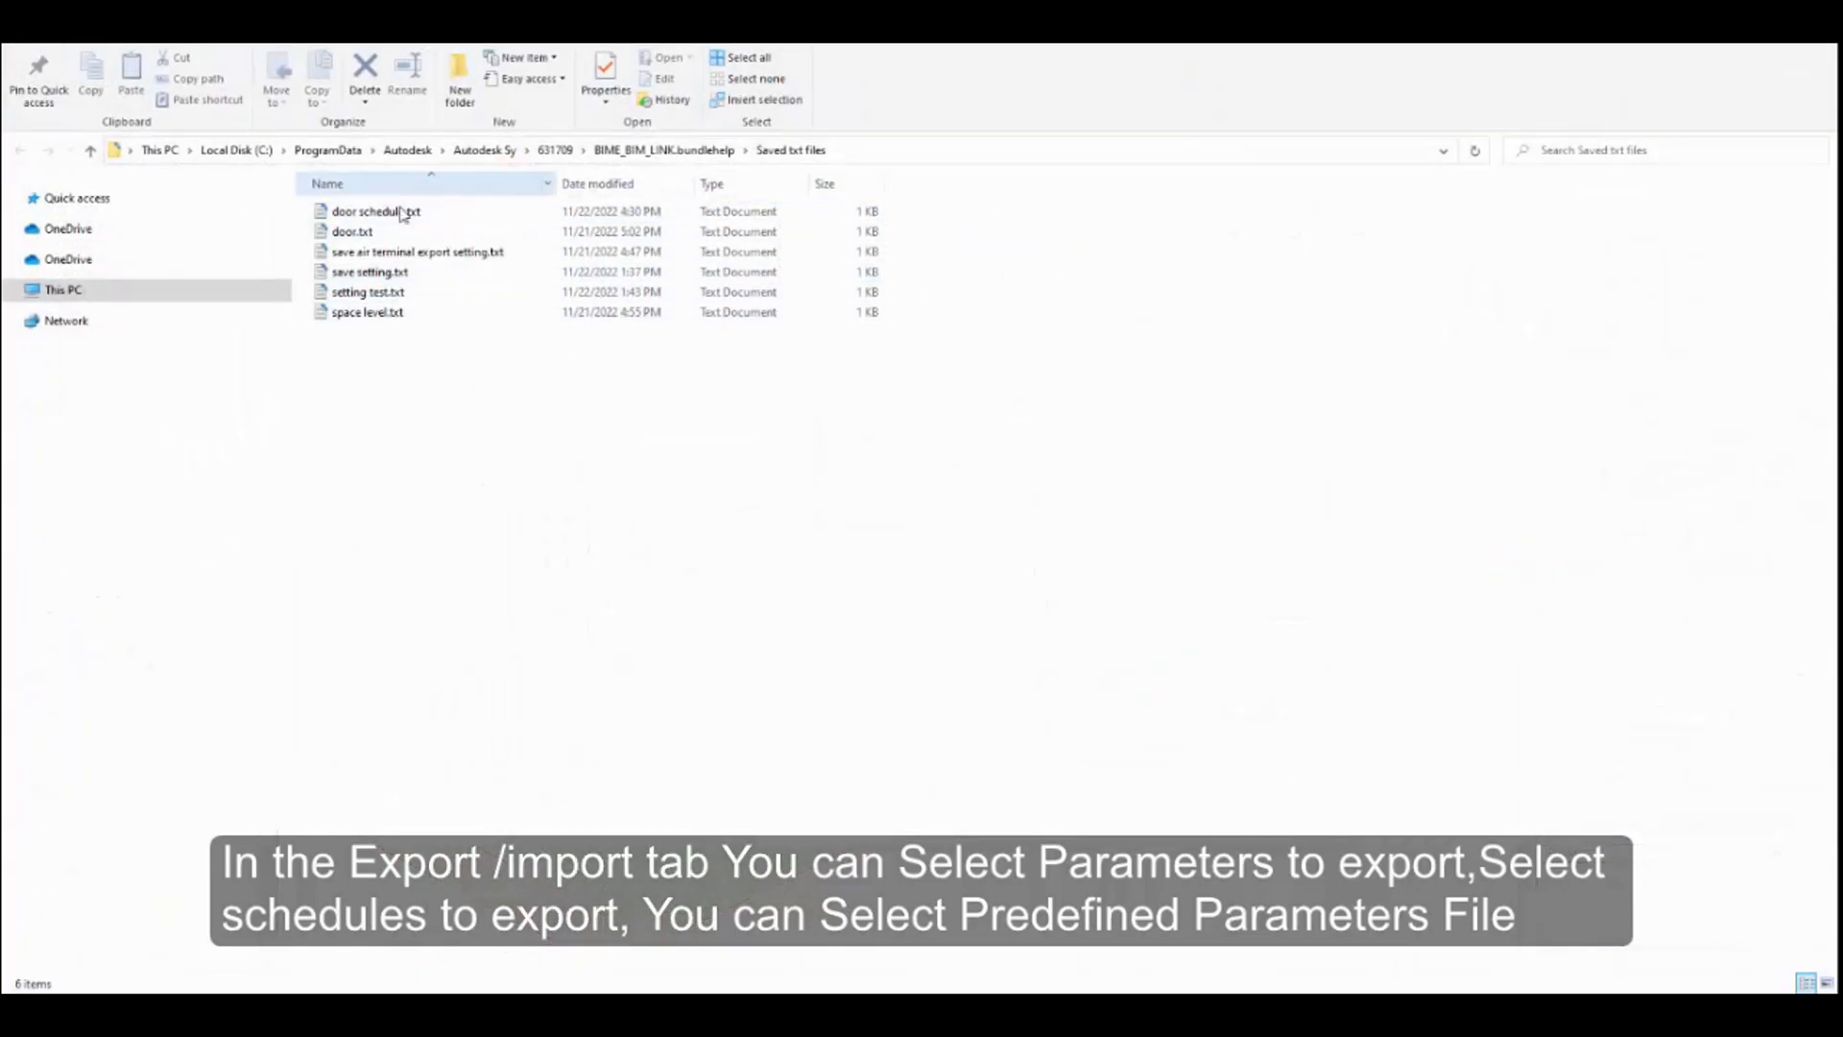
pyautogui.click(629, 184)
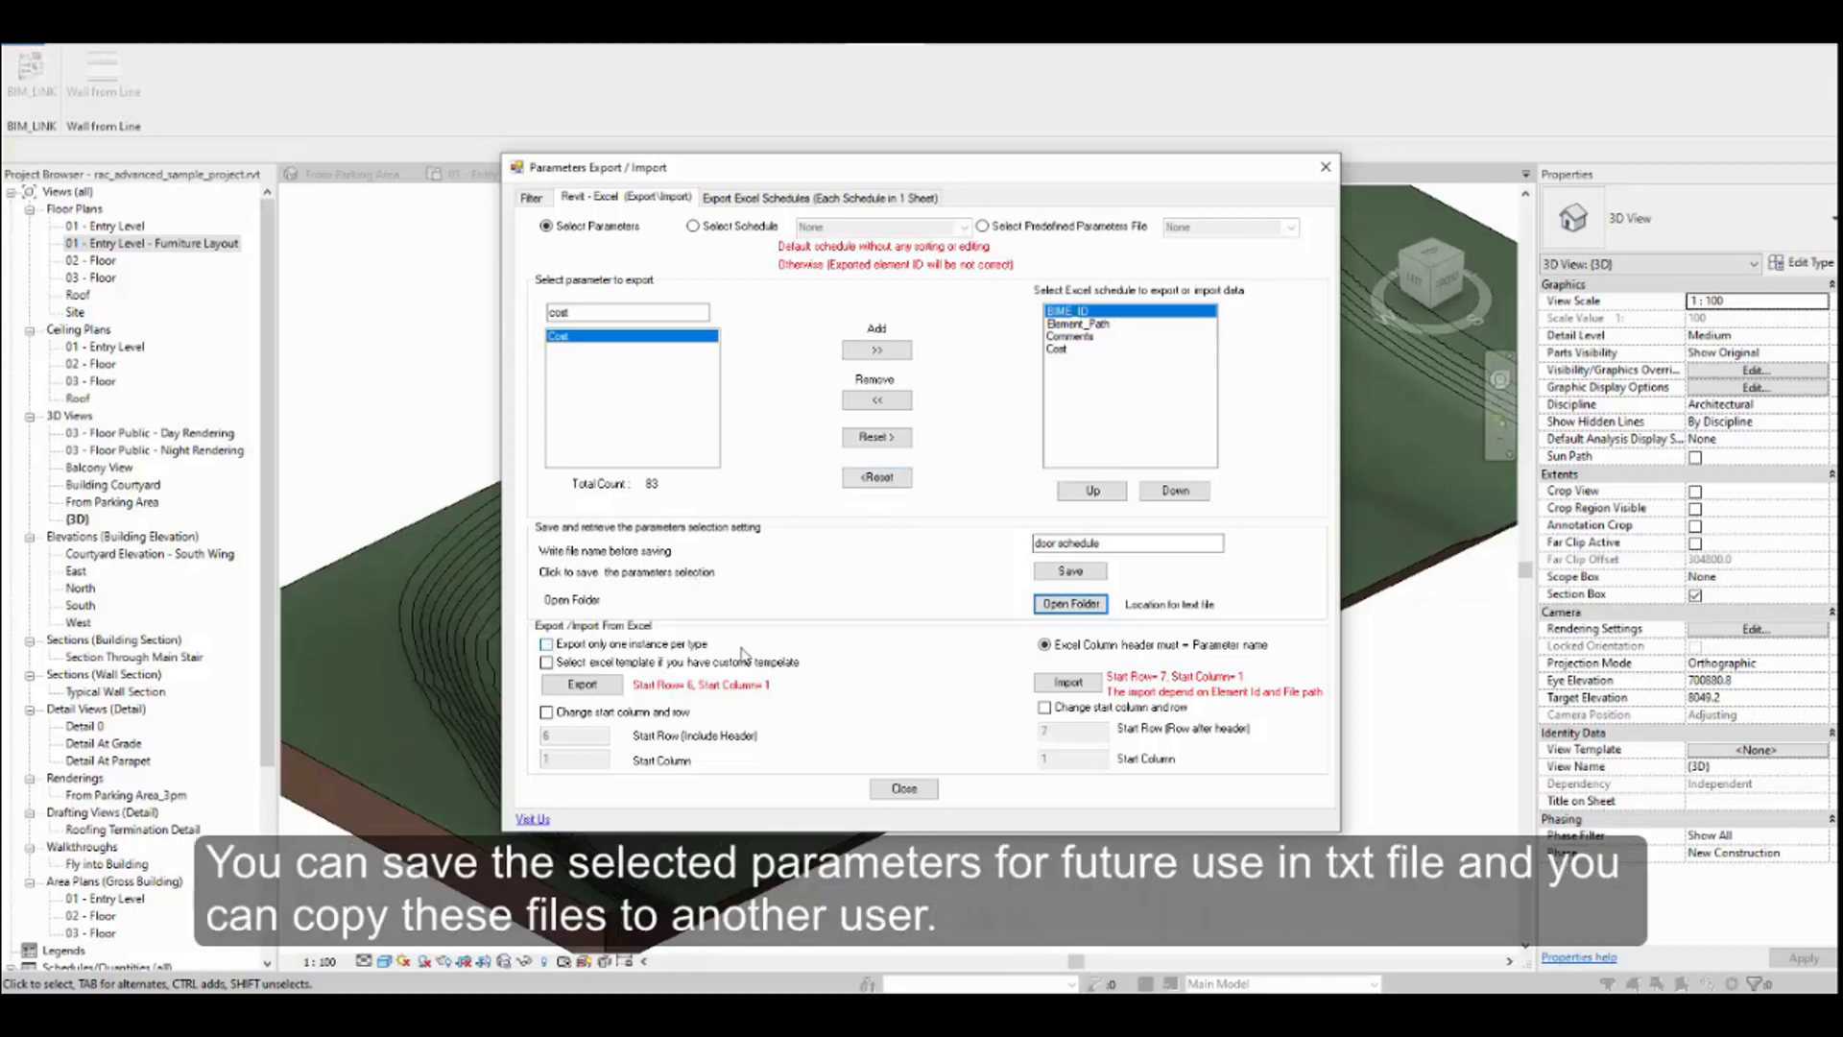
pyautogui.rightClick(1011, 1012)
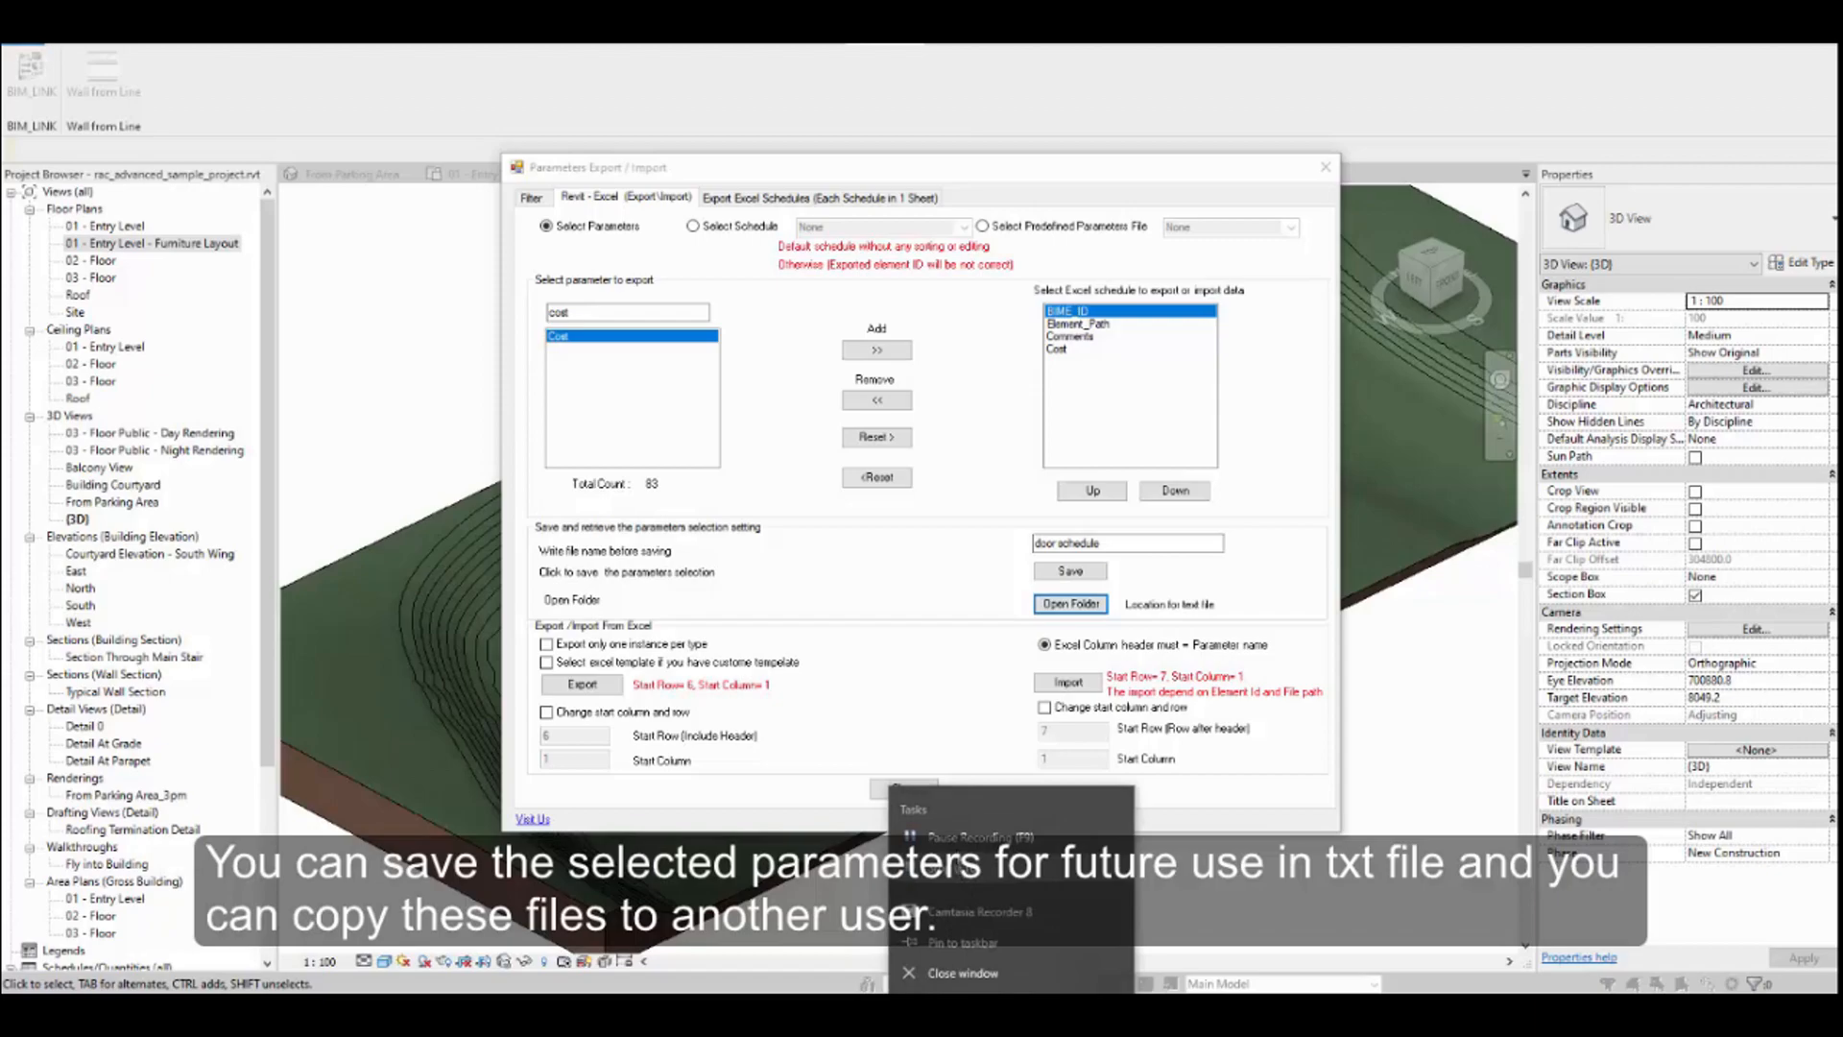
pyautogui.click(955, 839)
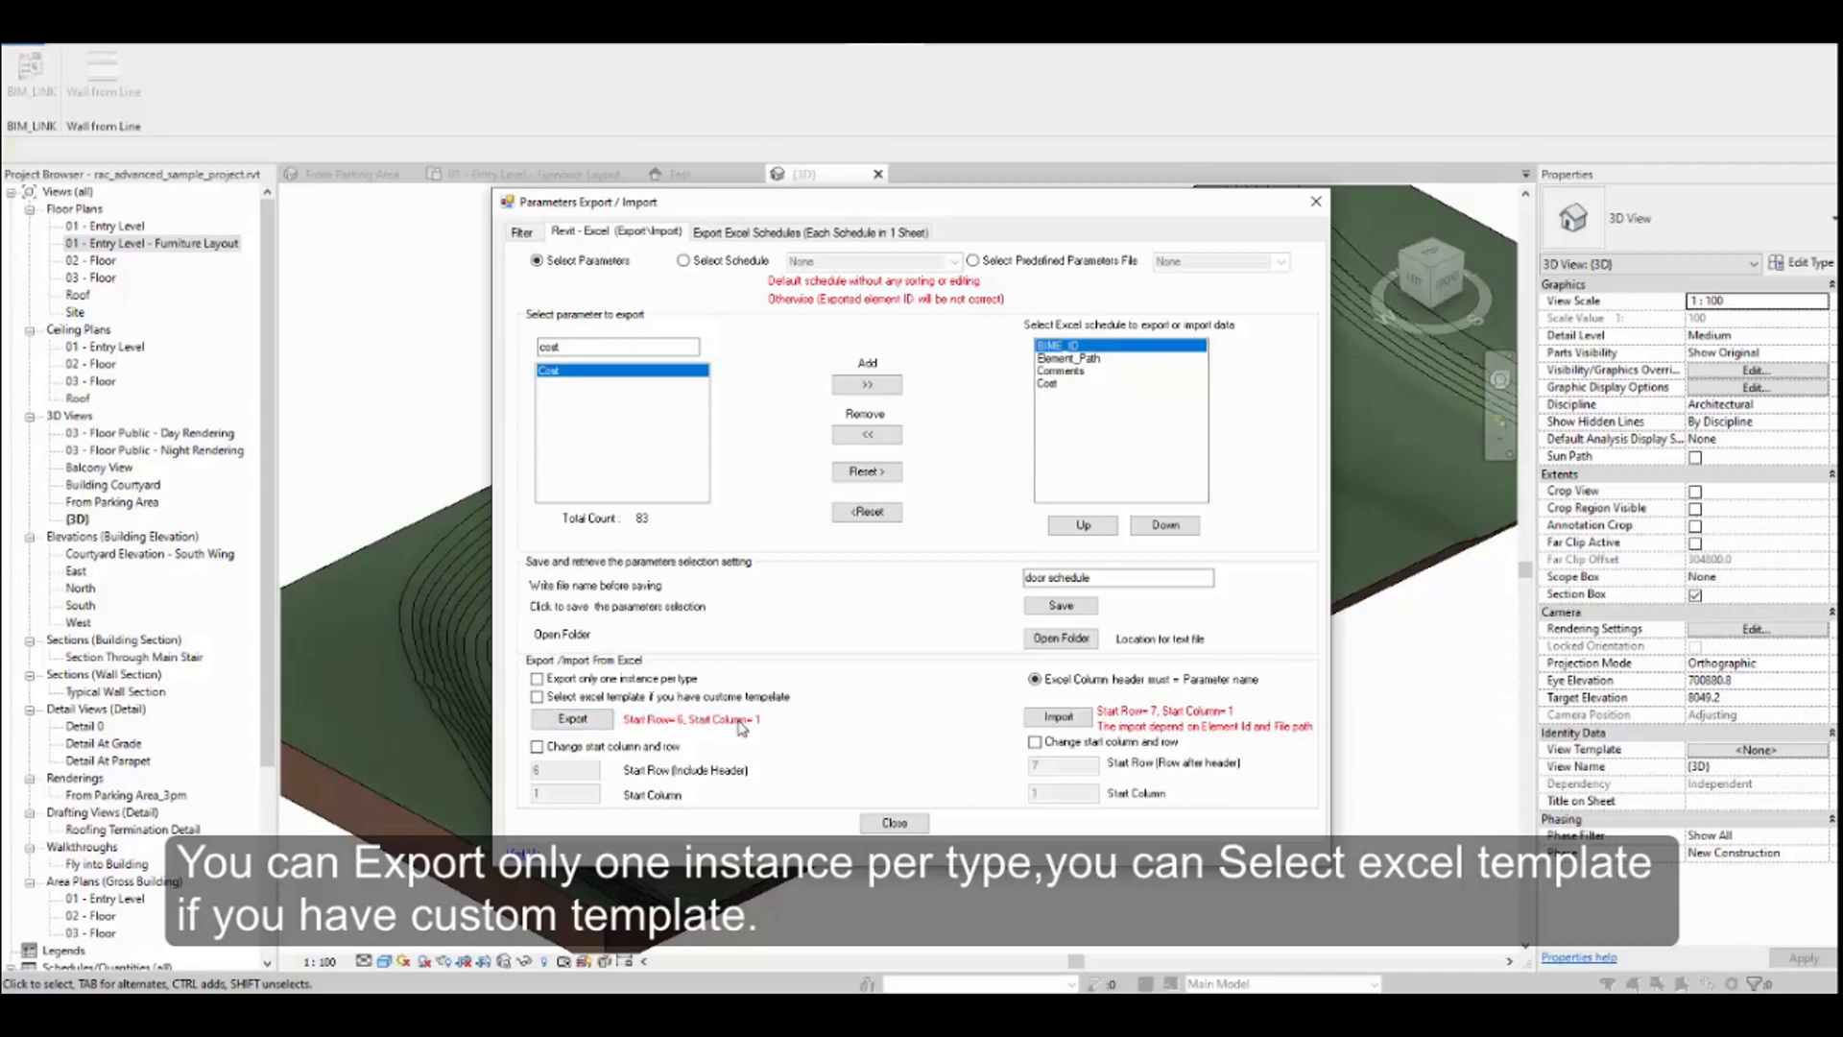
pyautogui.click(561, 749)
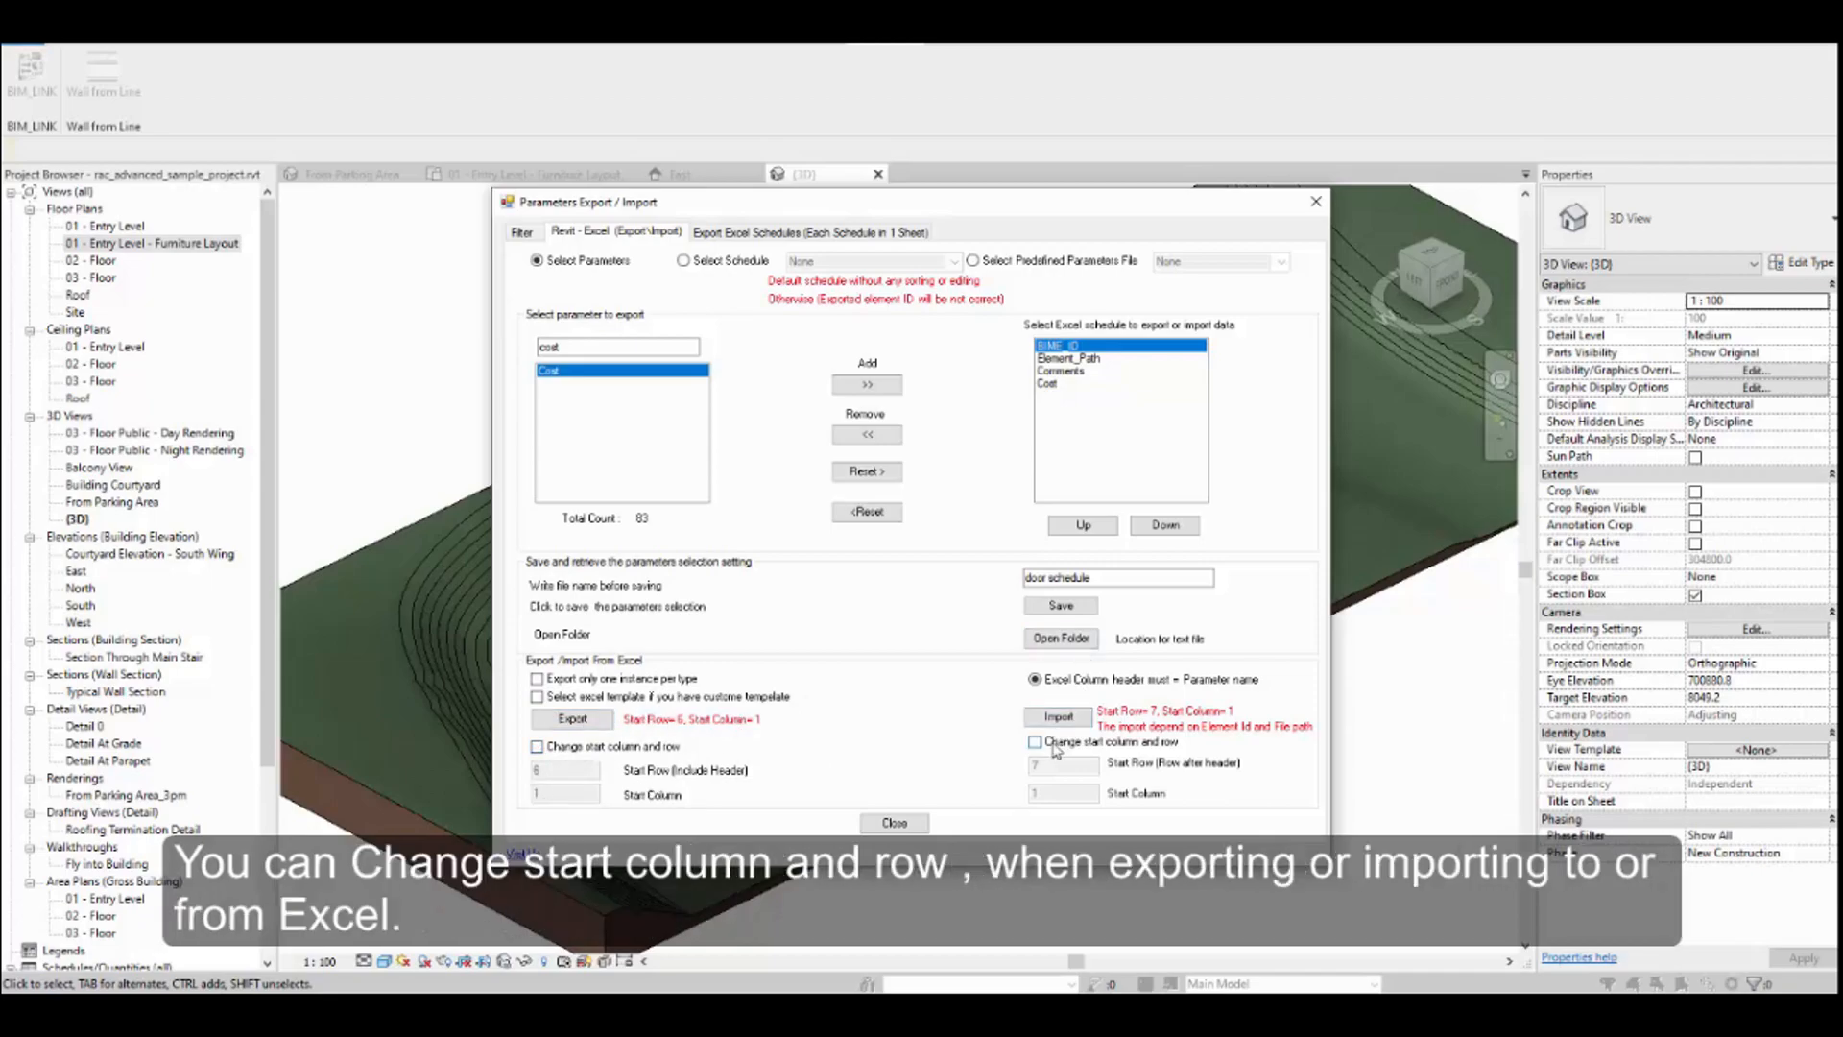
pyautogui.click(1060, 746)
pyautogui.click(1061, 746)
# Export the selected door parameters to an Excel file named "door schedulerac_advanced_sample_project" in the export folder
pyautogui.click(592, 722)
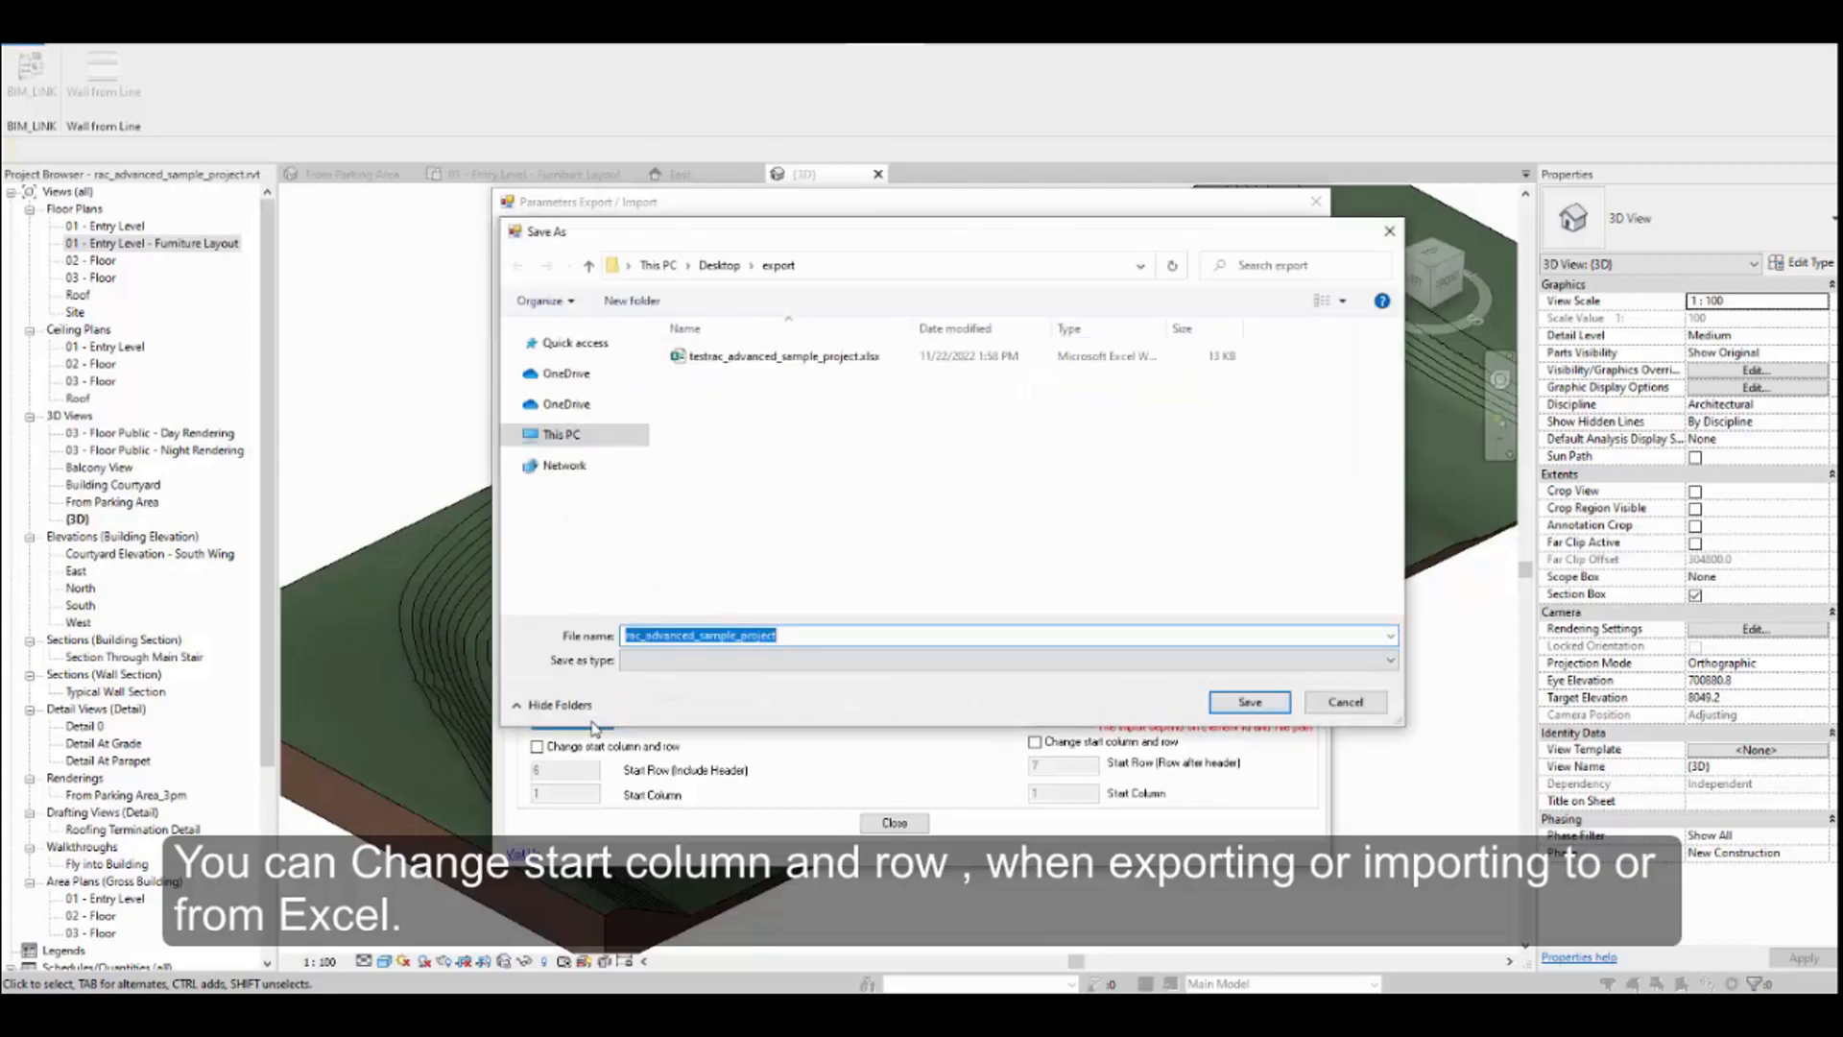
pyautogui.click(630, 637)
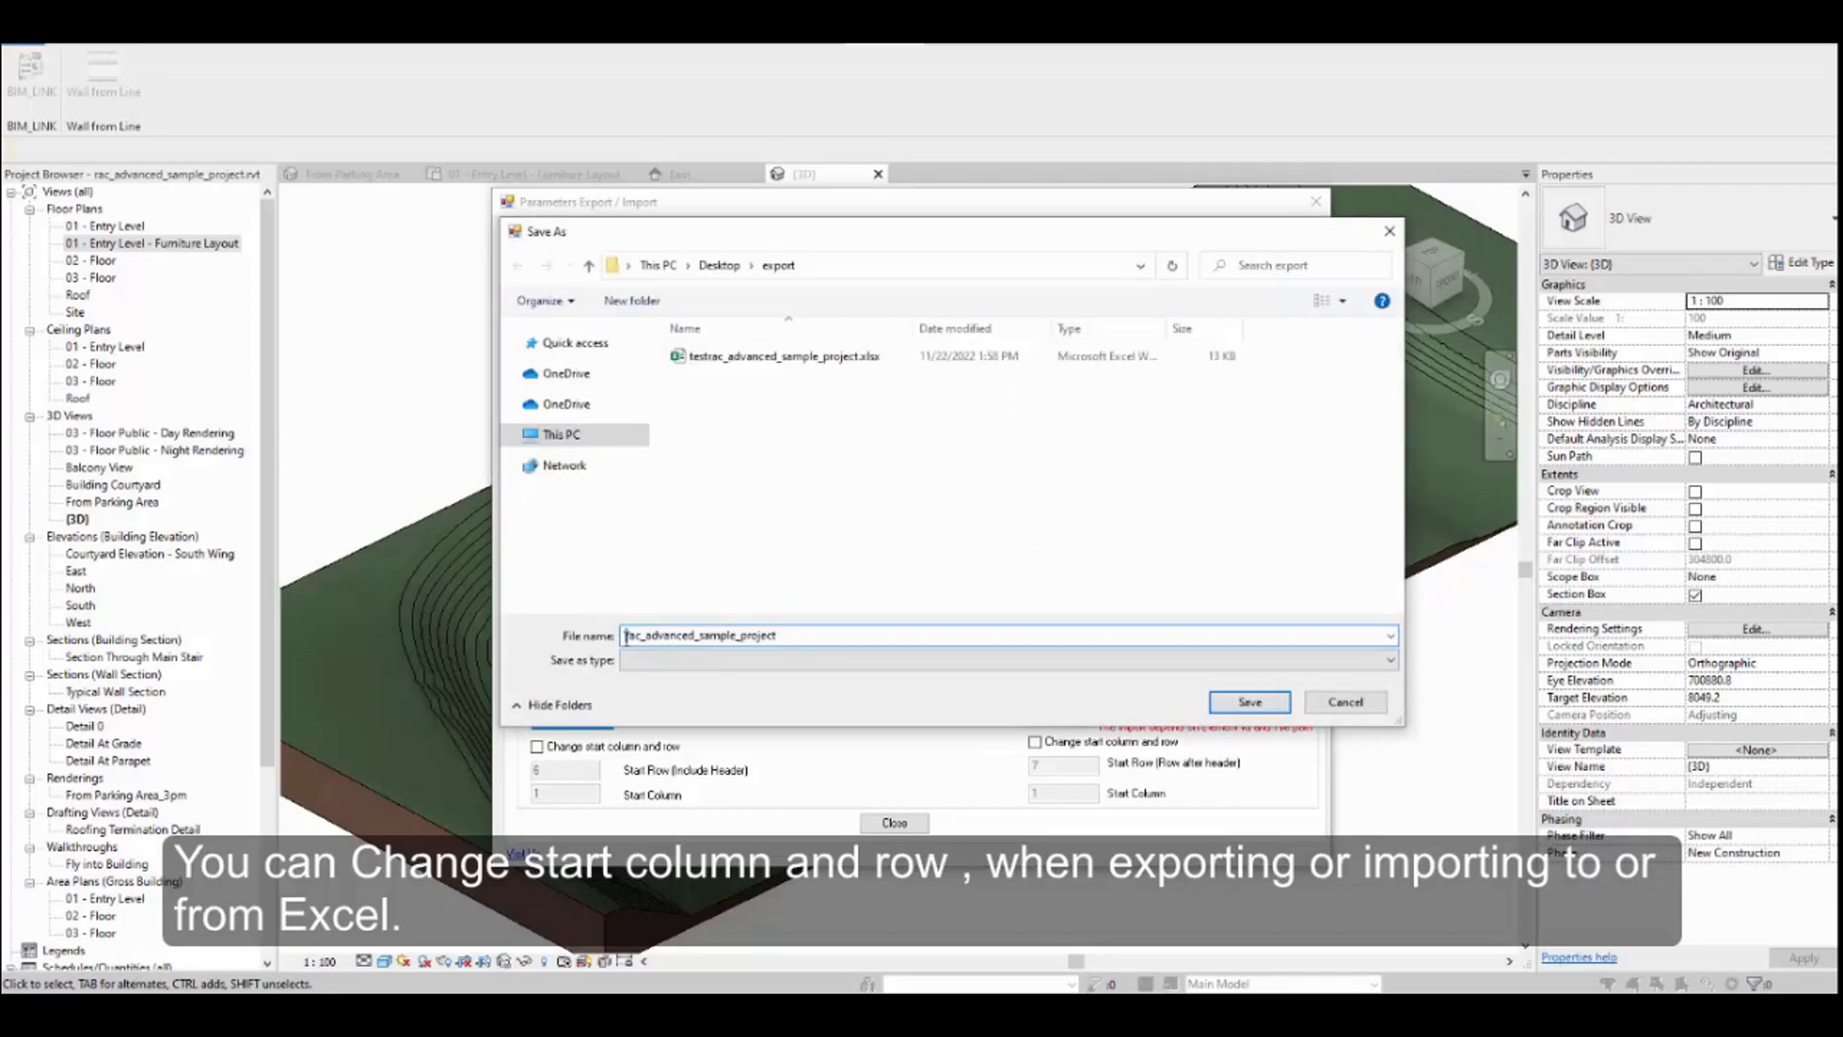
pyautogui.write('door schedule_')
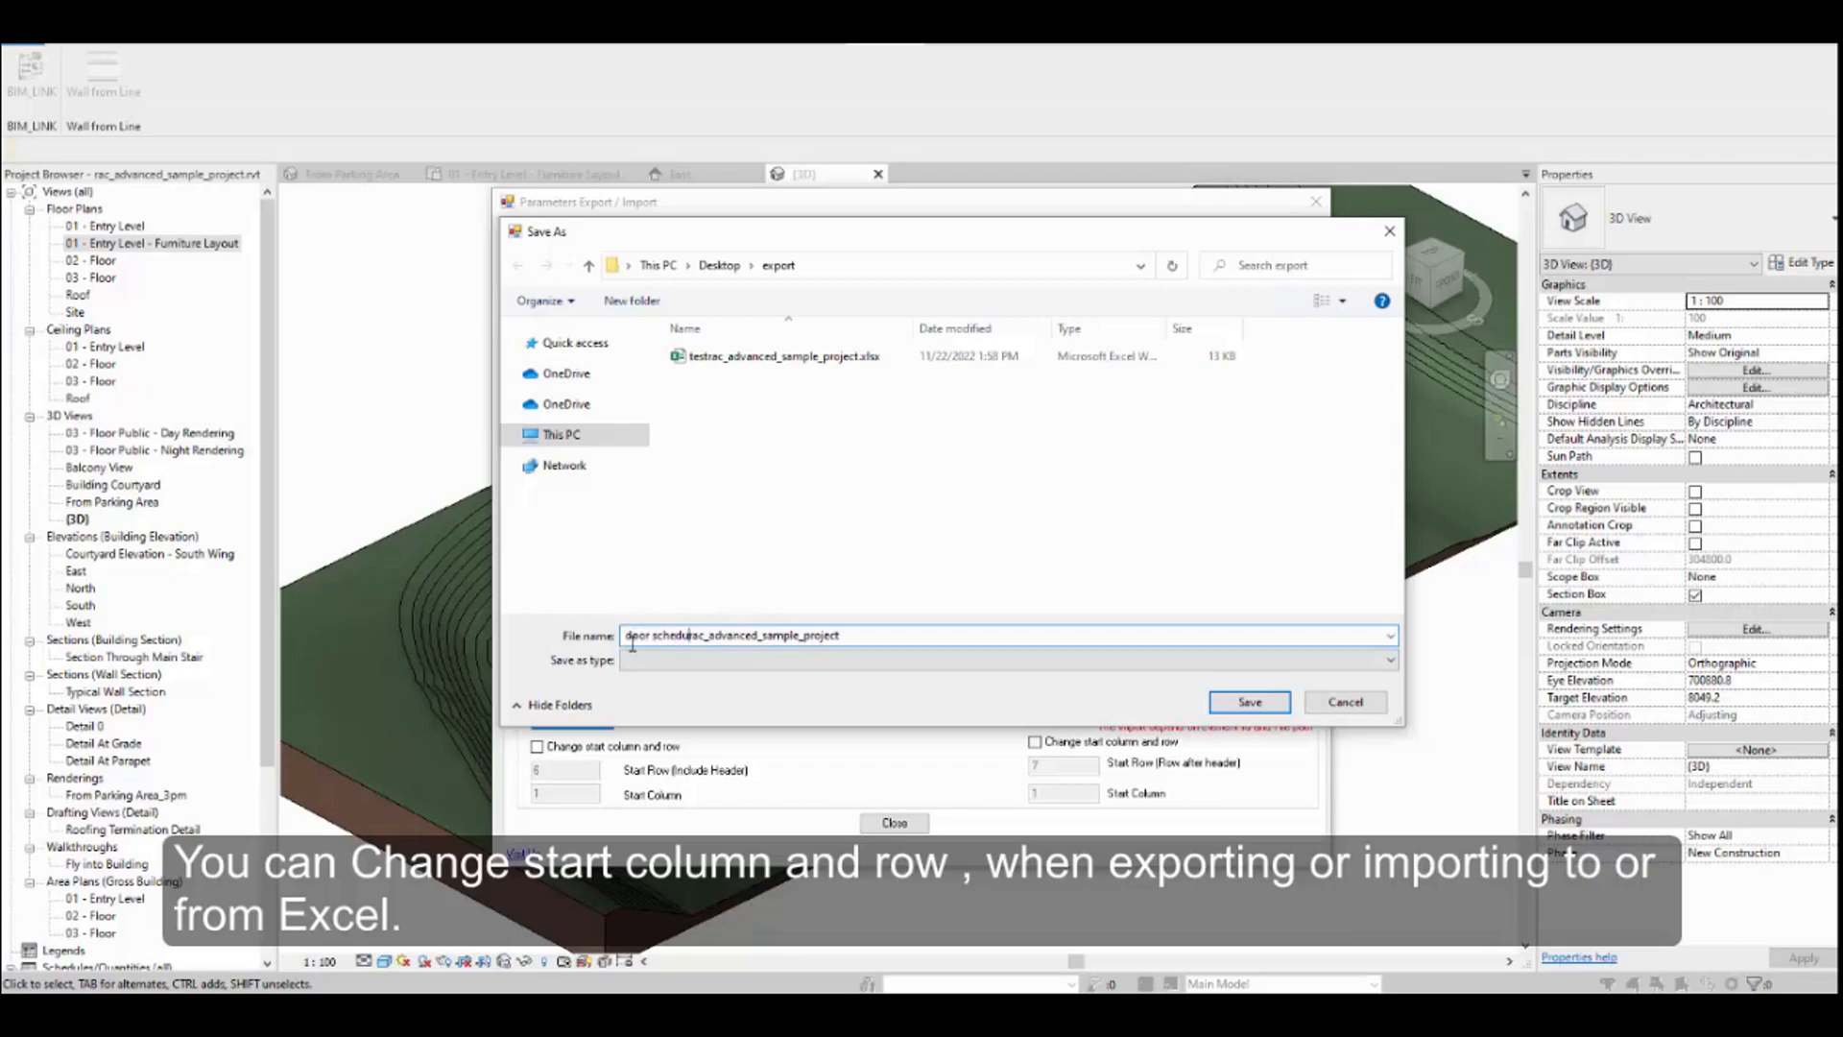
pyautogui.press('Return')
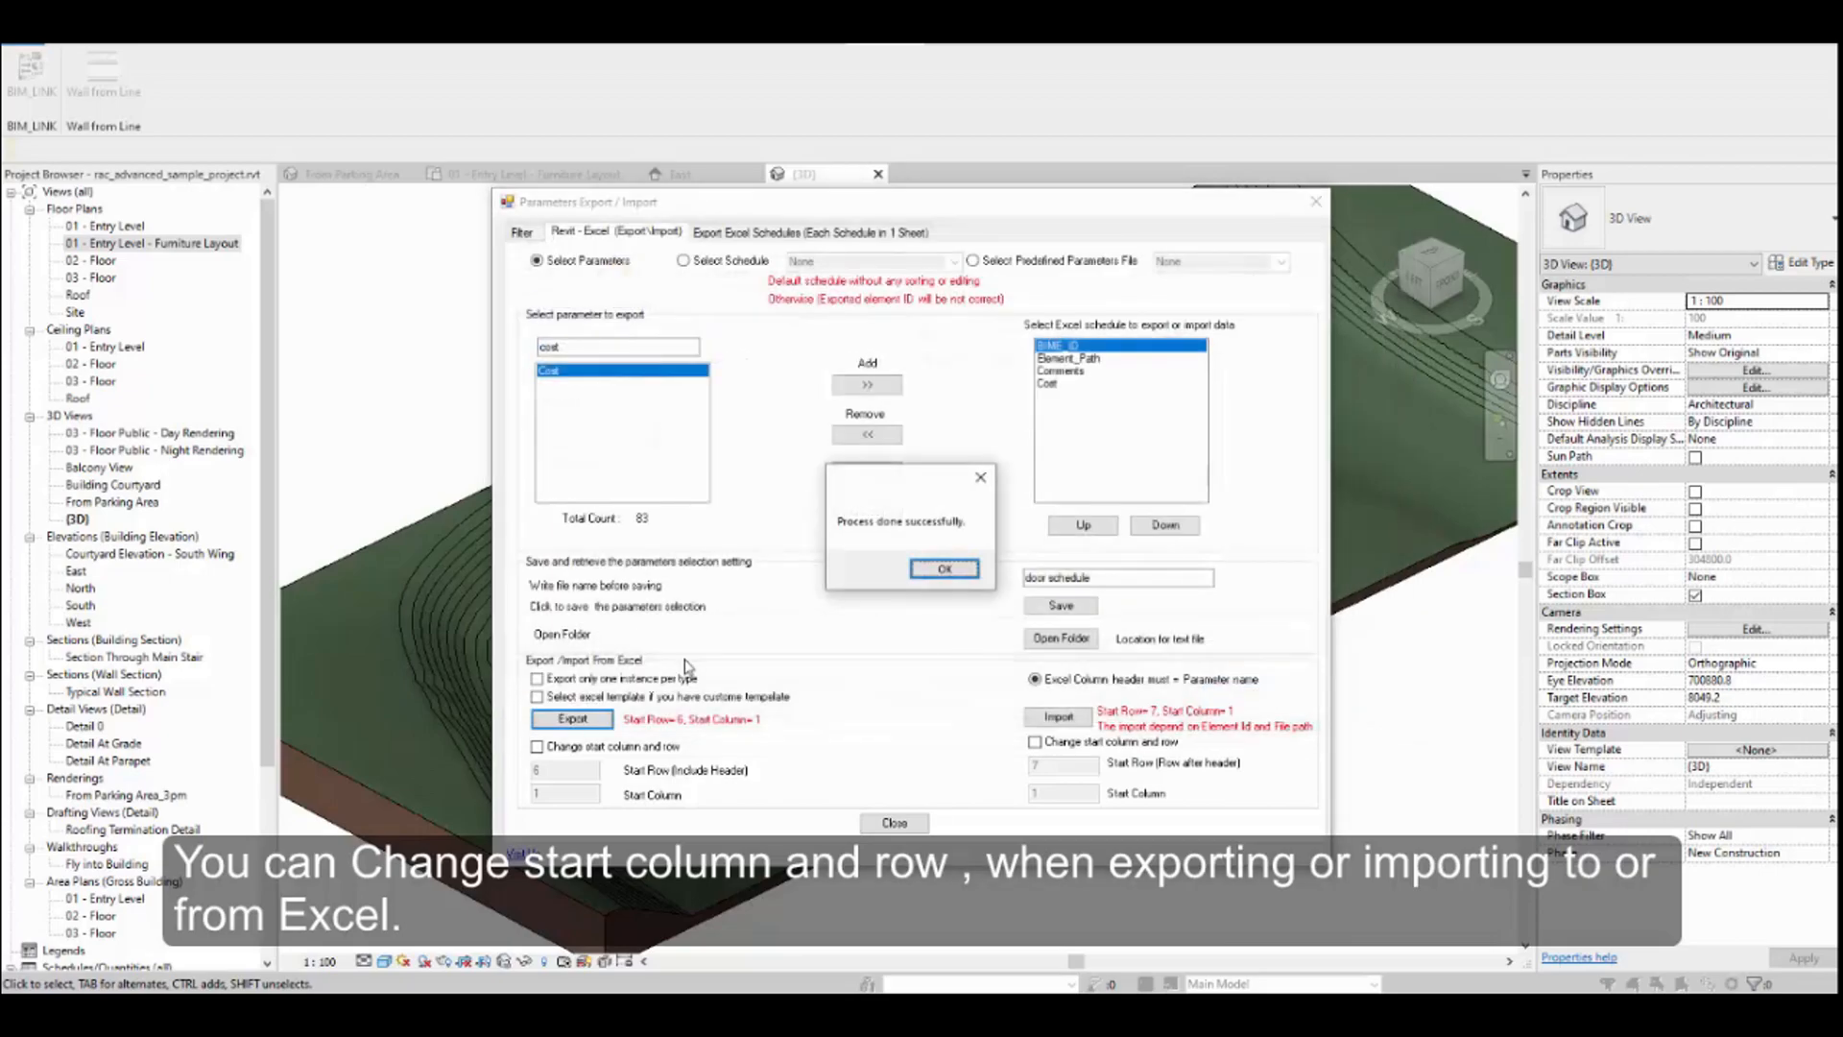
pyautogui.click(938, 570)
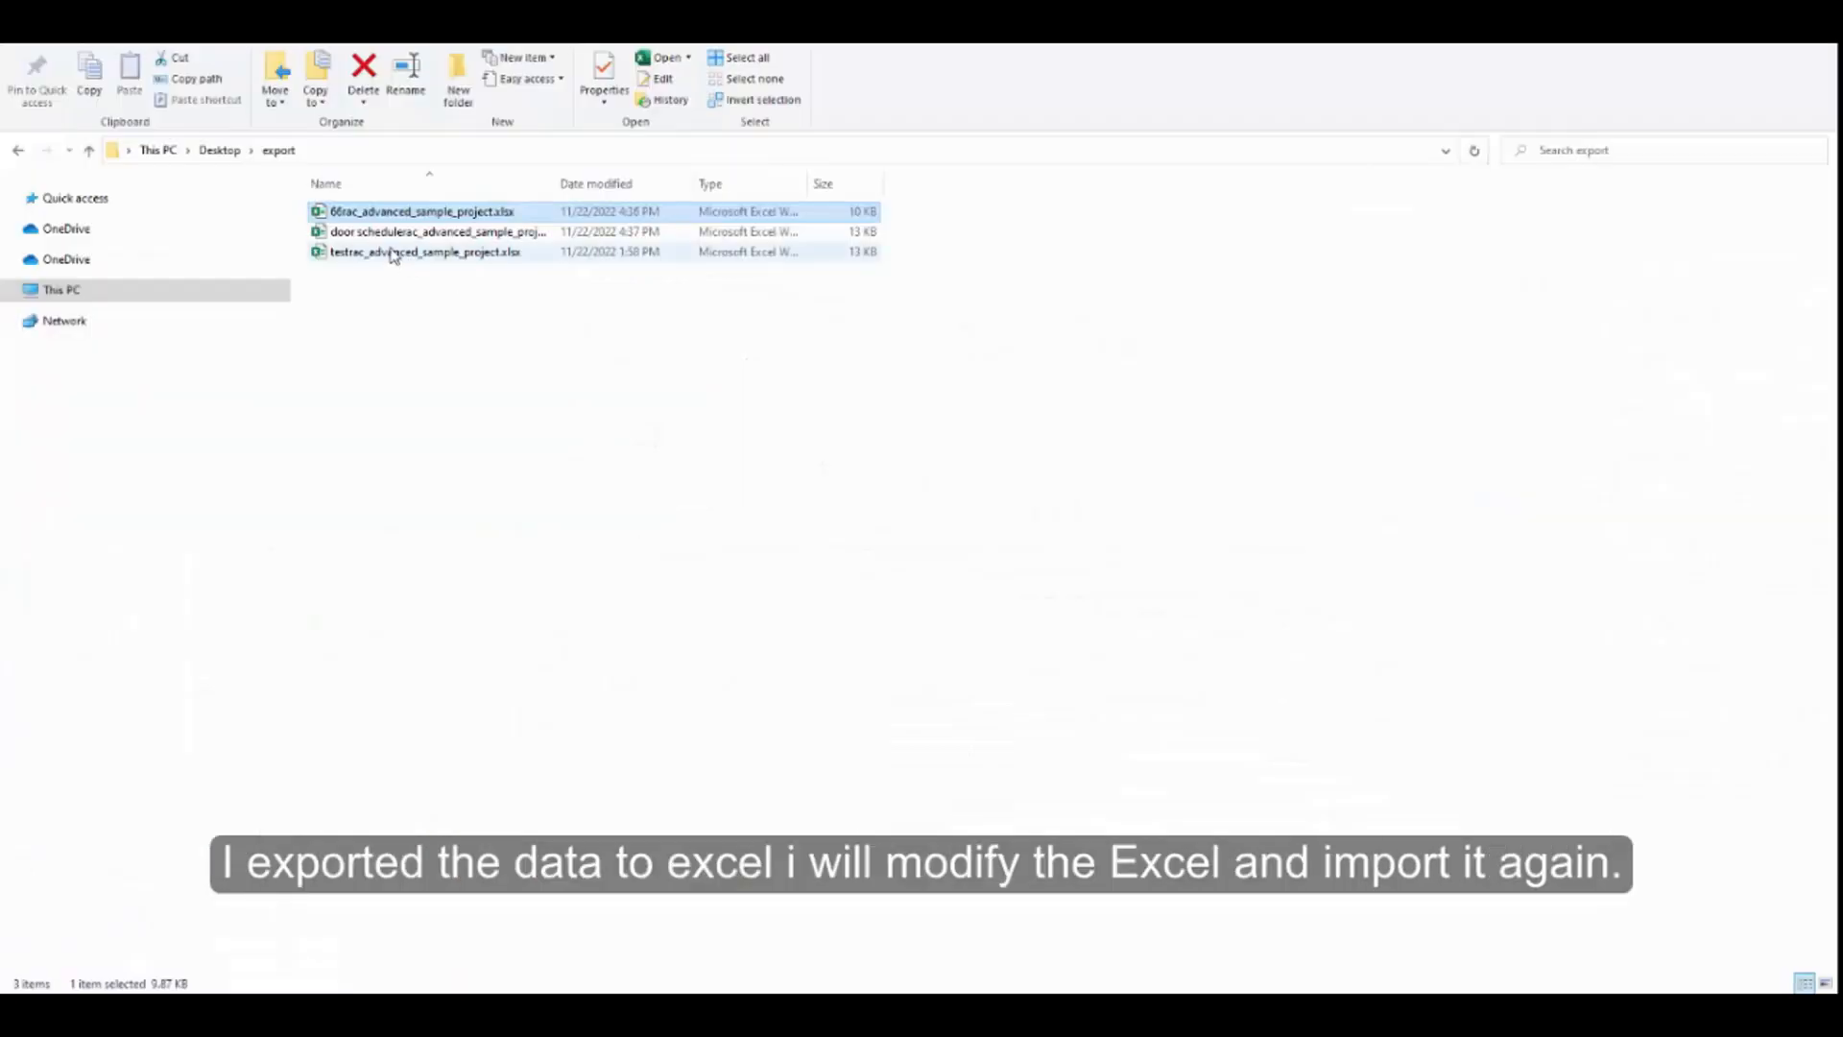
# Open the exported door schedule workbook in Excel and look through its rows of door data
pyautogui.click(392, 236)
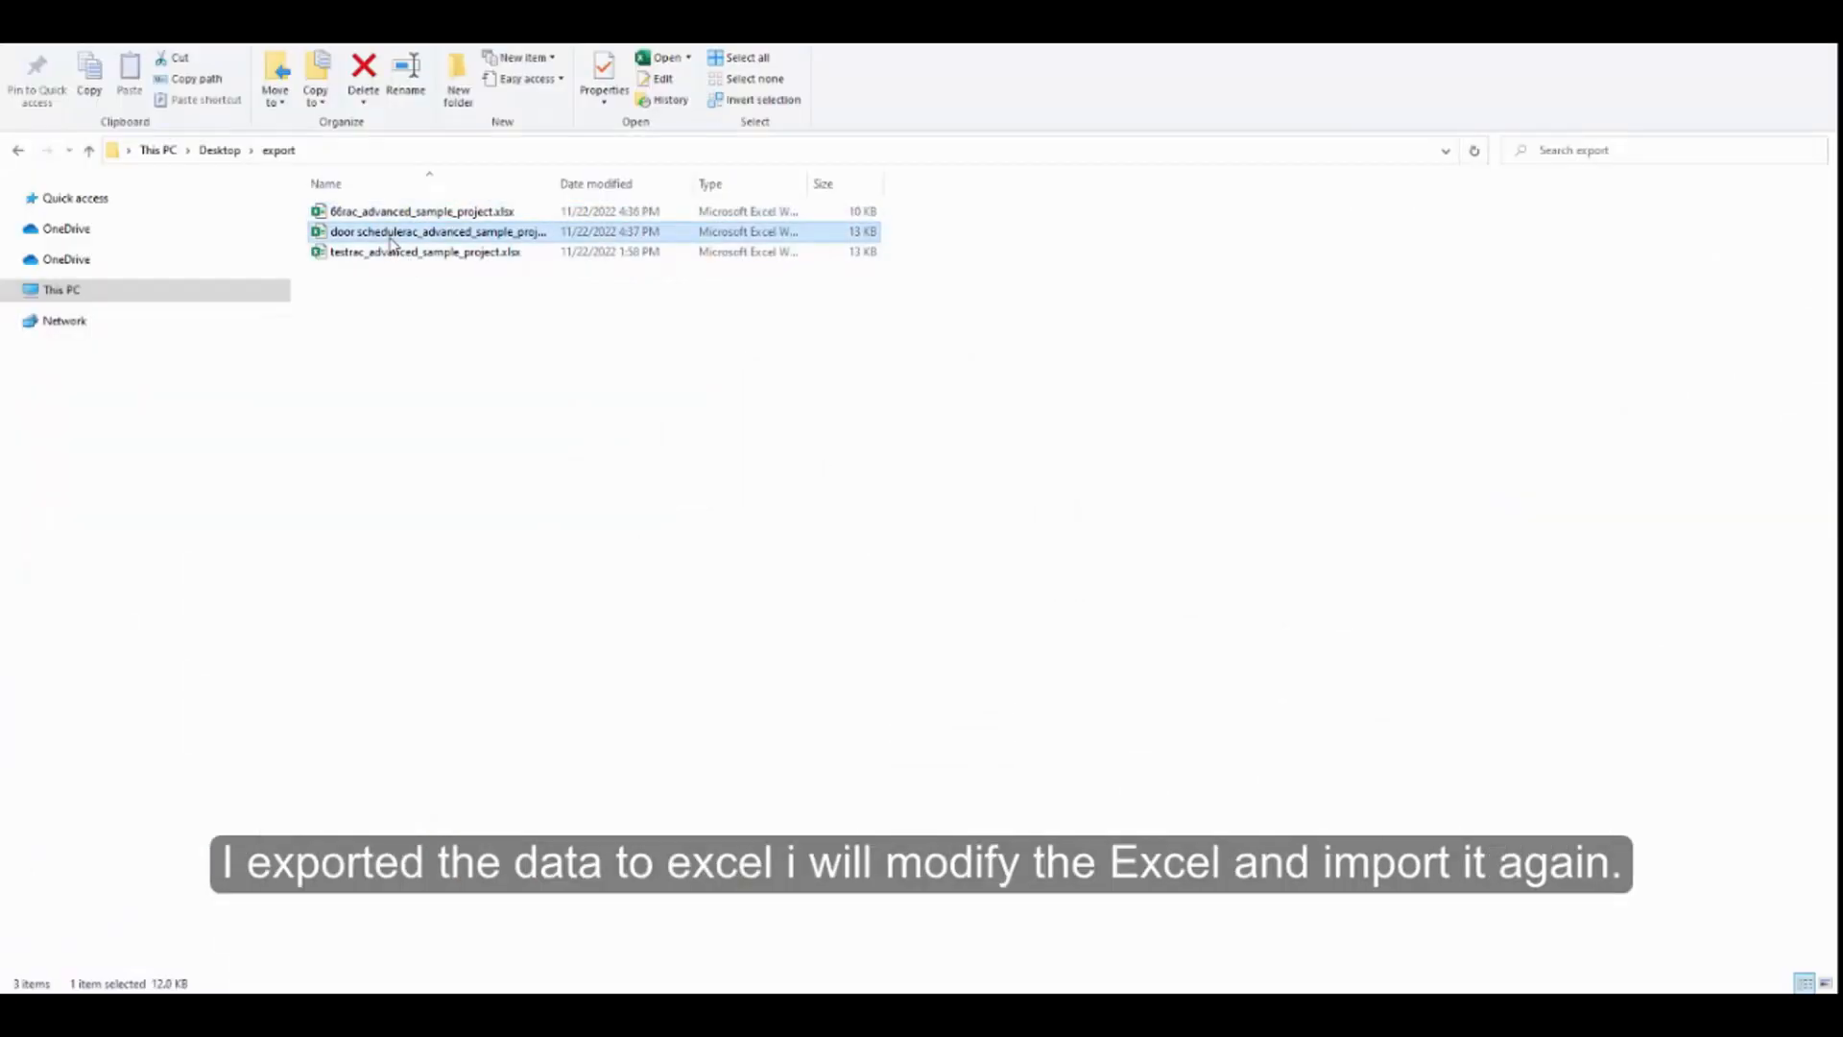
pyautogui.doubleClick(390, 235)
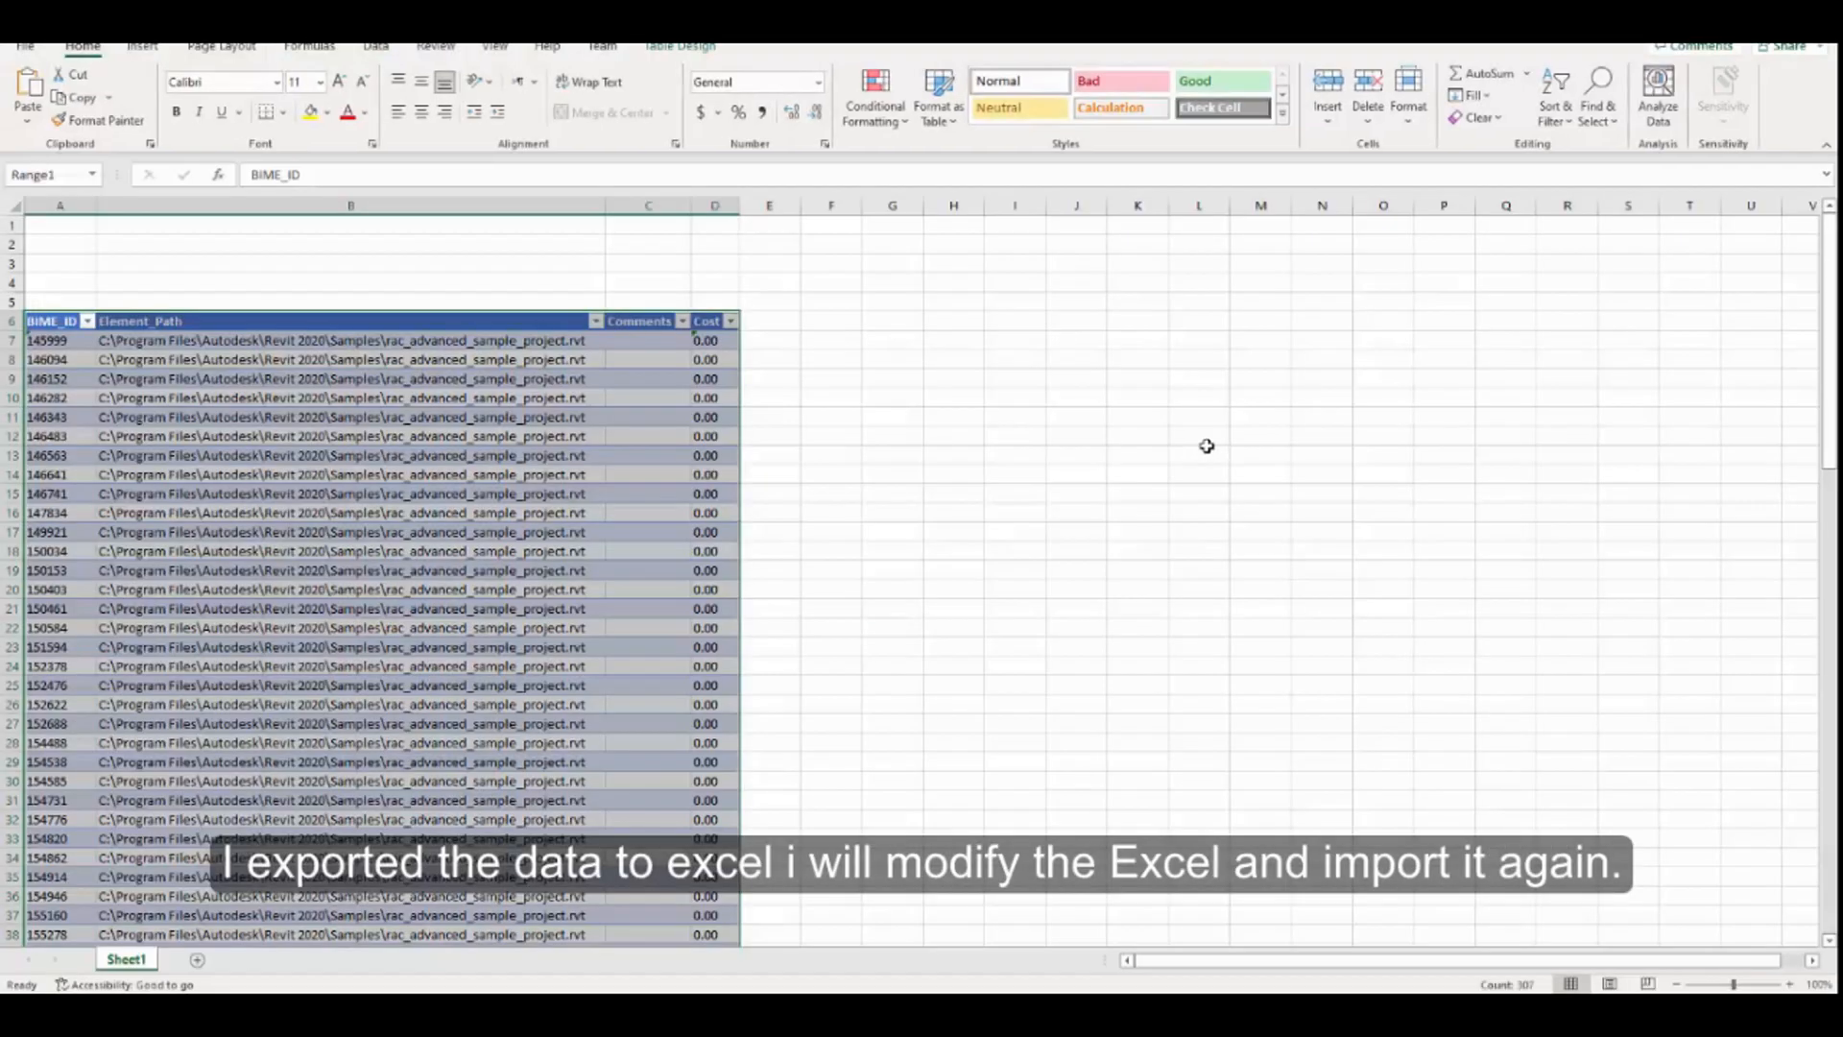
pyautogui.click(629, 590)
pyautogui.scroll(-11, 761, 671)
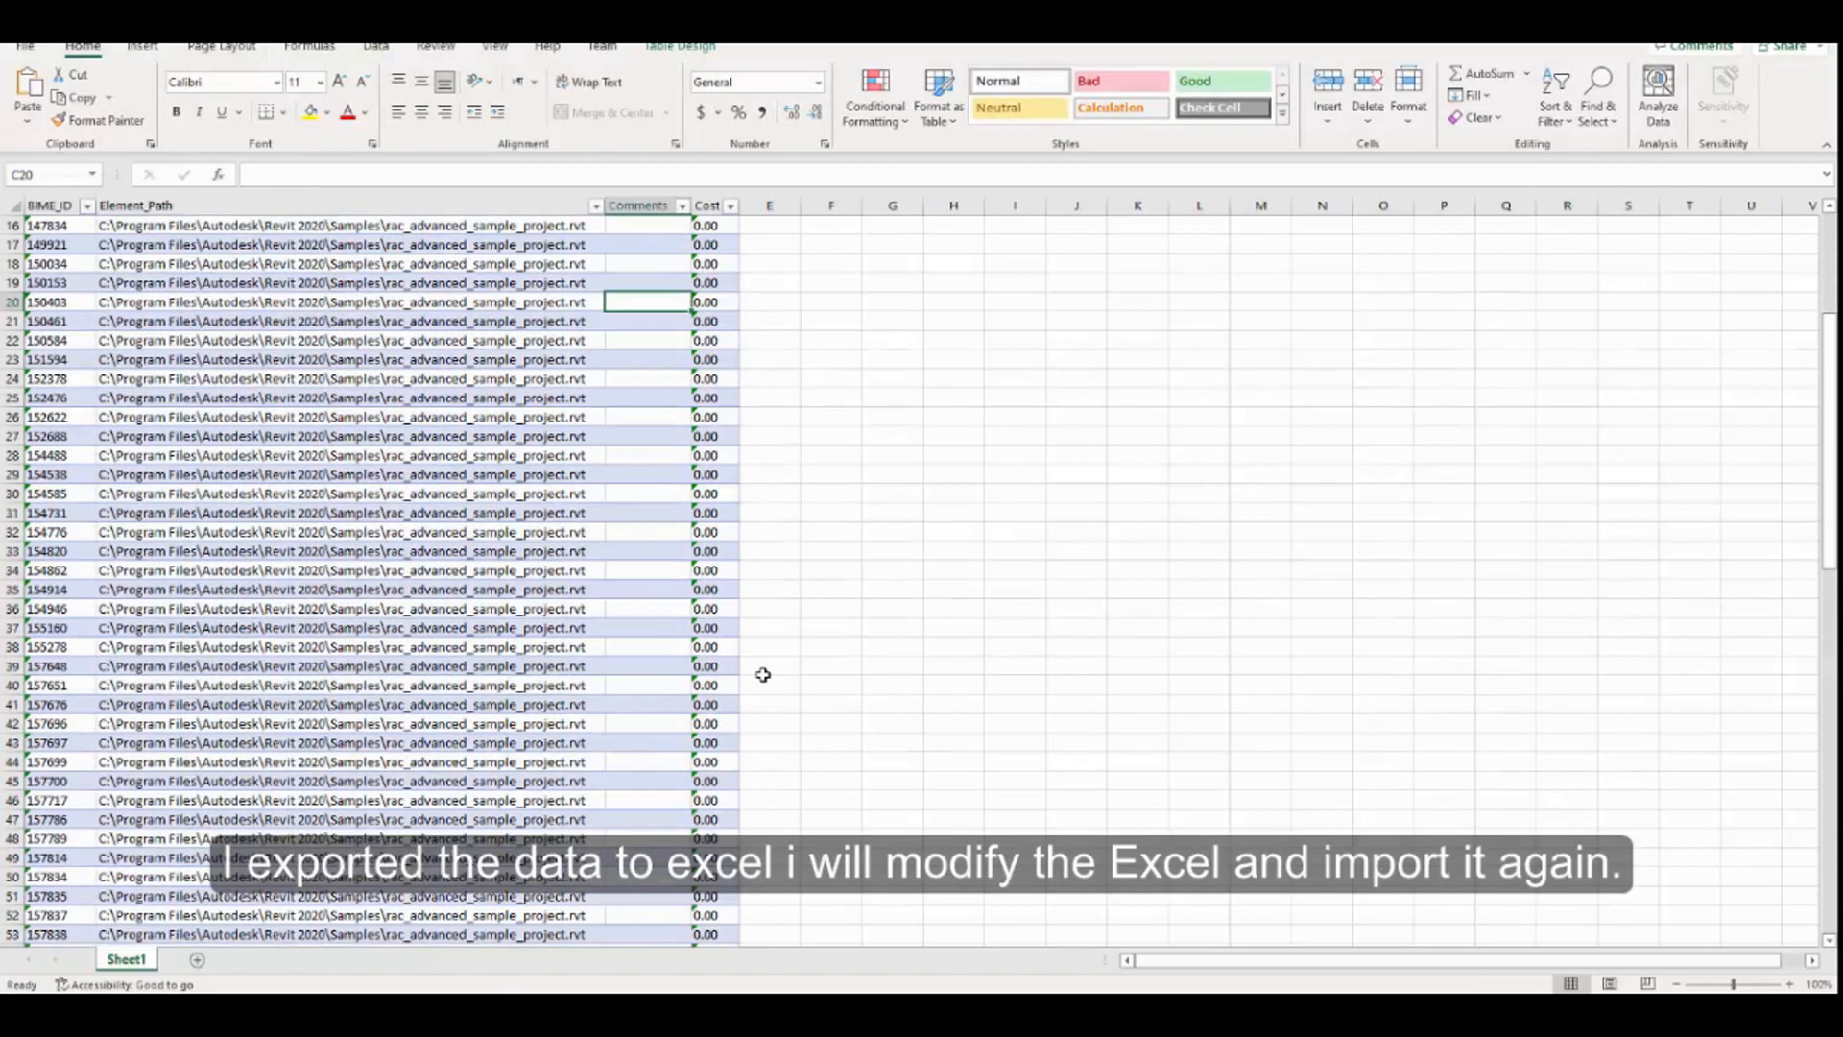
pyautogui.scroll(11, 509, 699)
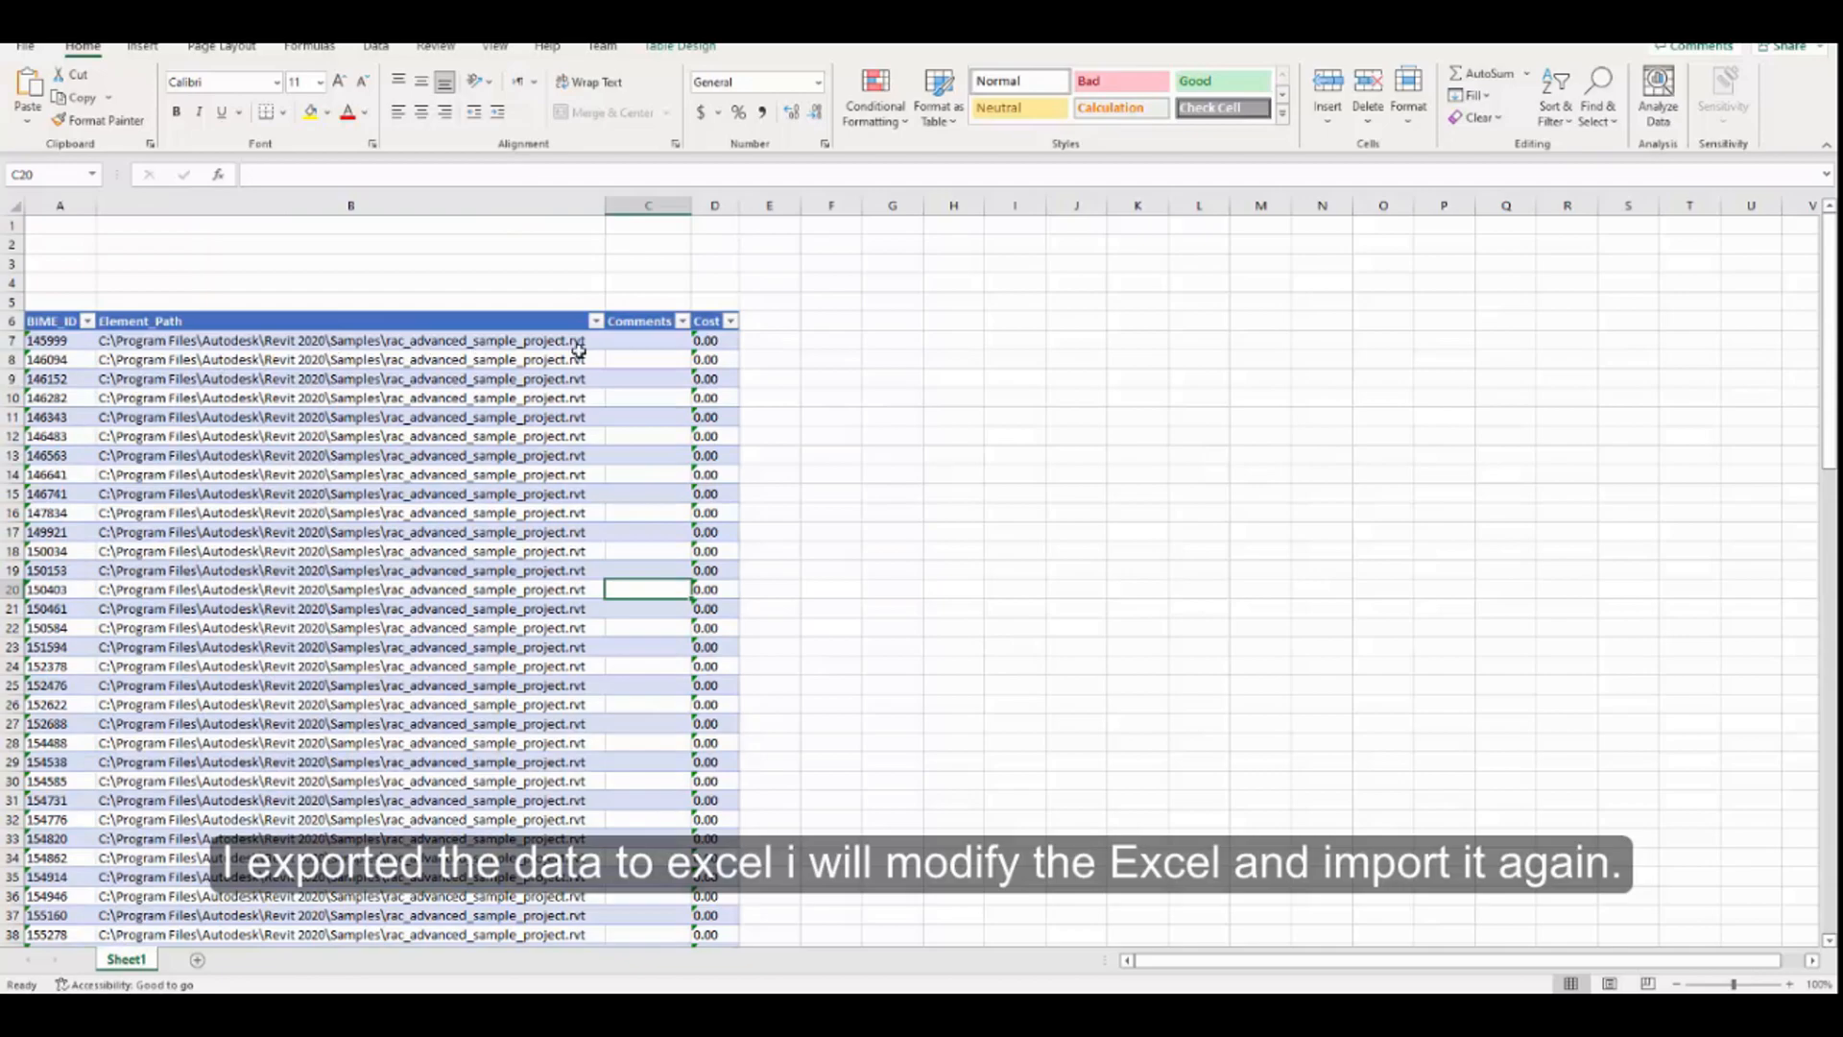
# Enter test1 and test2 in the first two Comments cells and extend the numbered series down the column
pyautogui.click(640, 359)
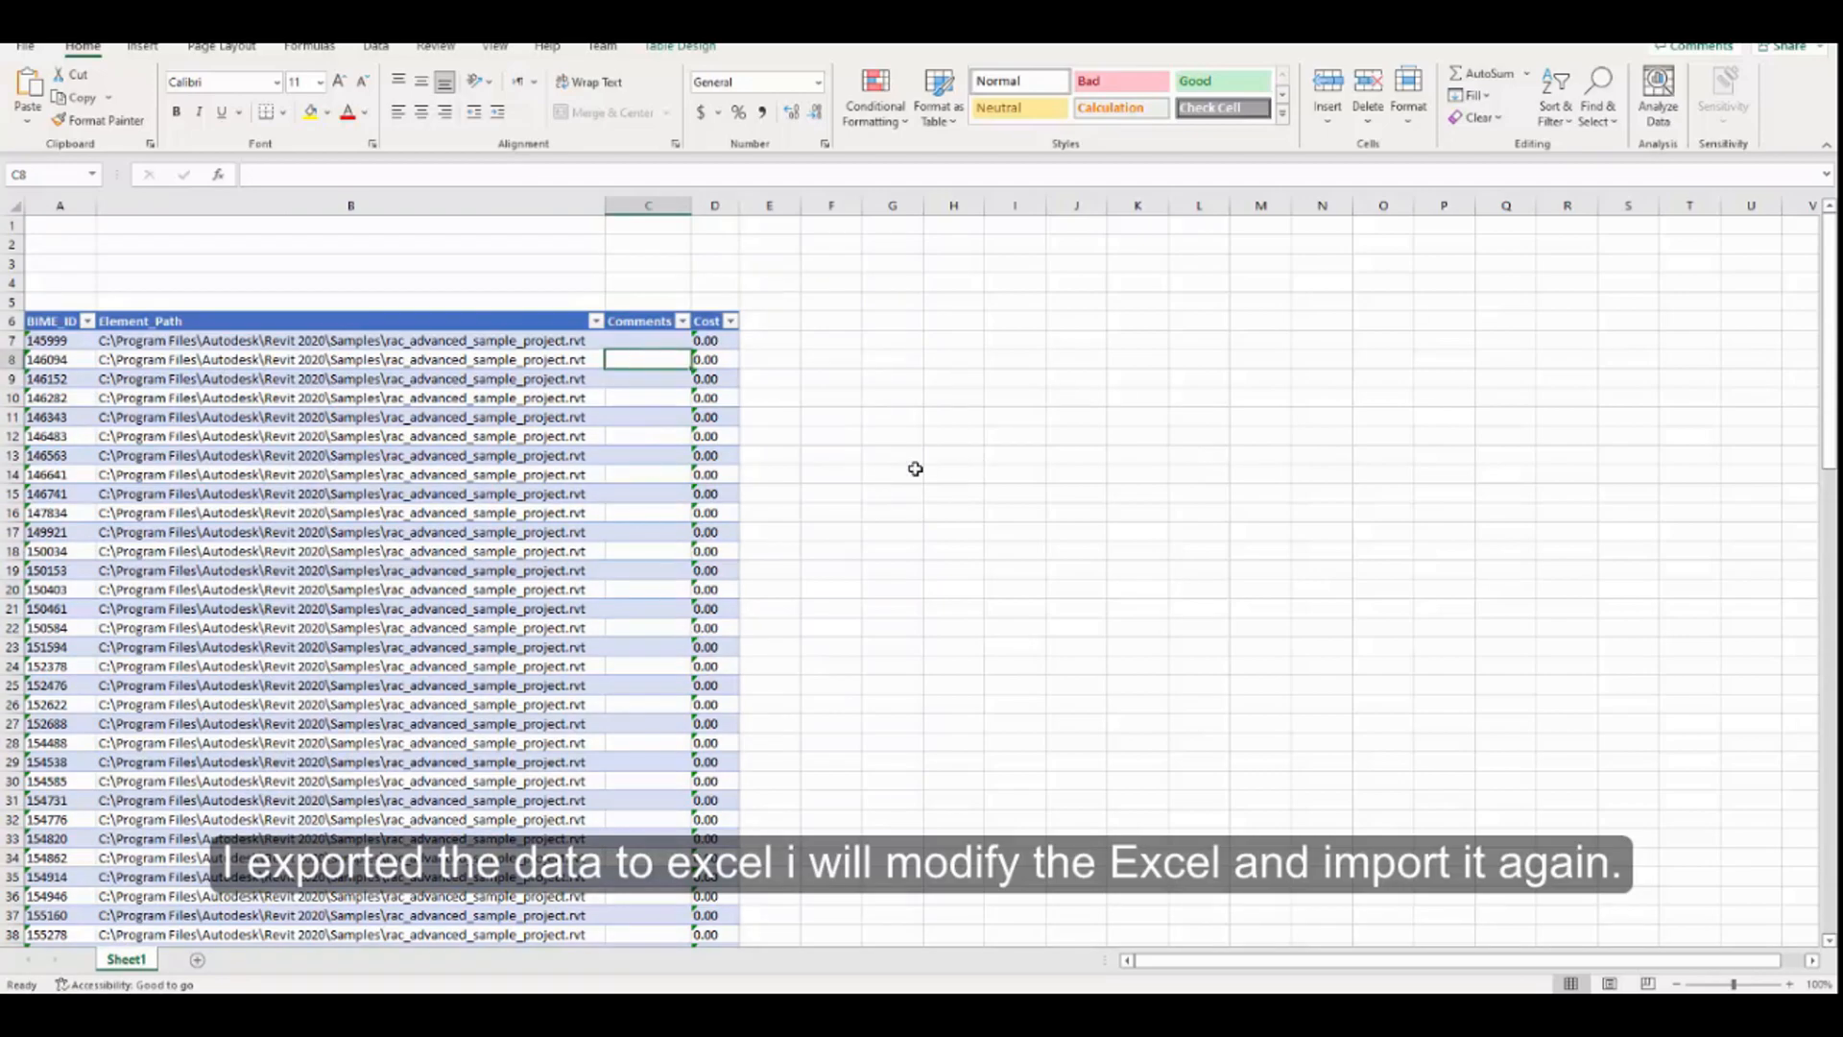
pyautogui.click(651, 340)
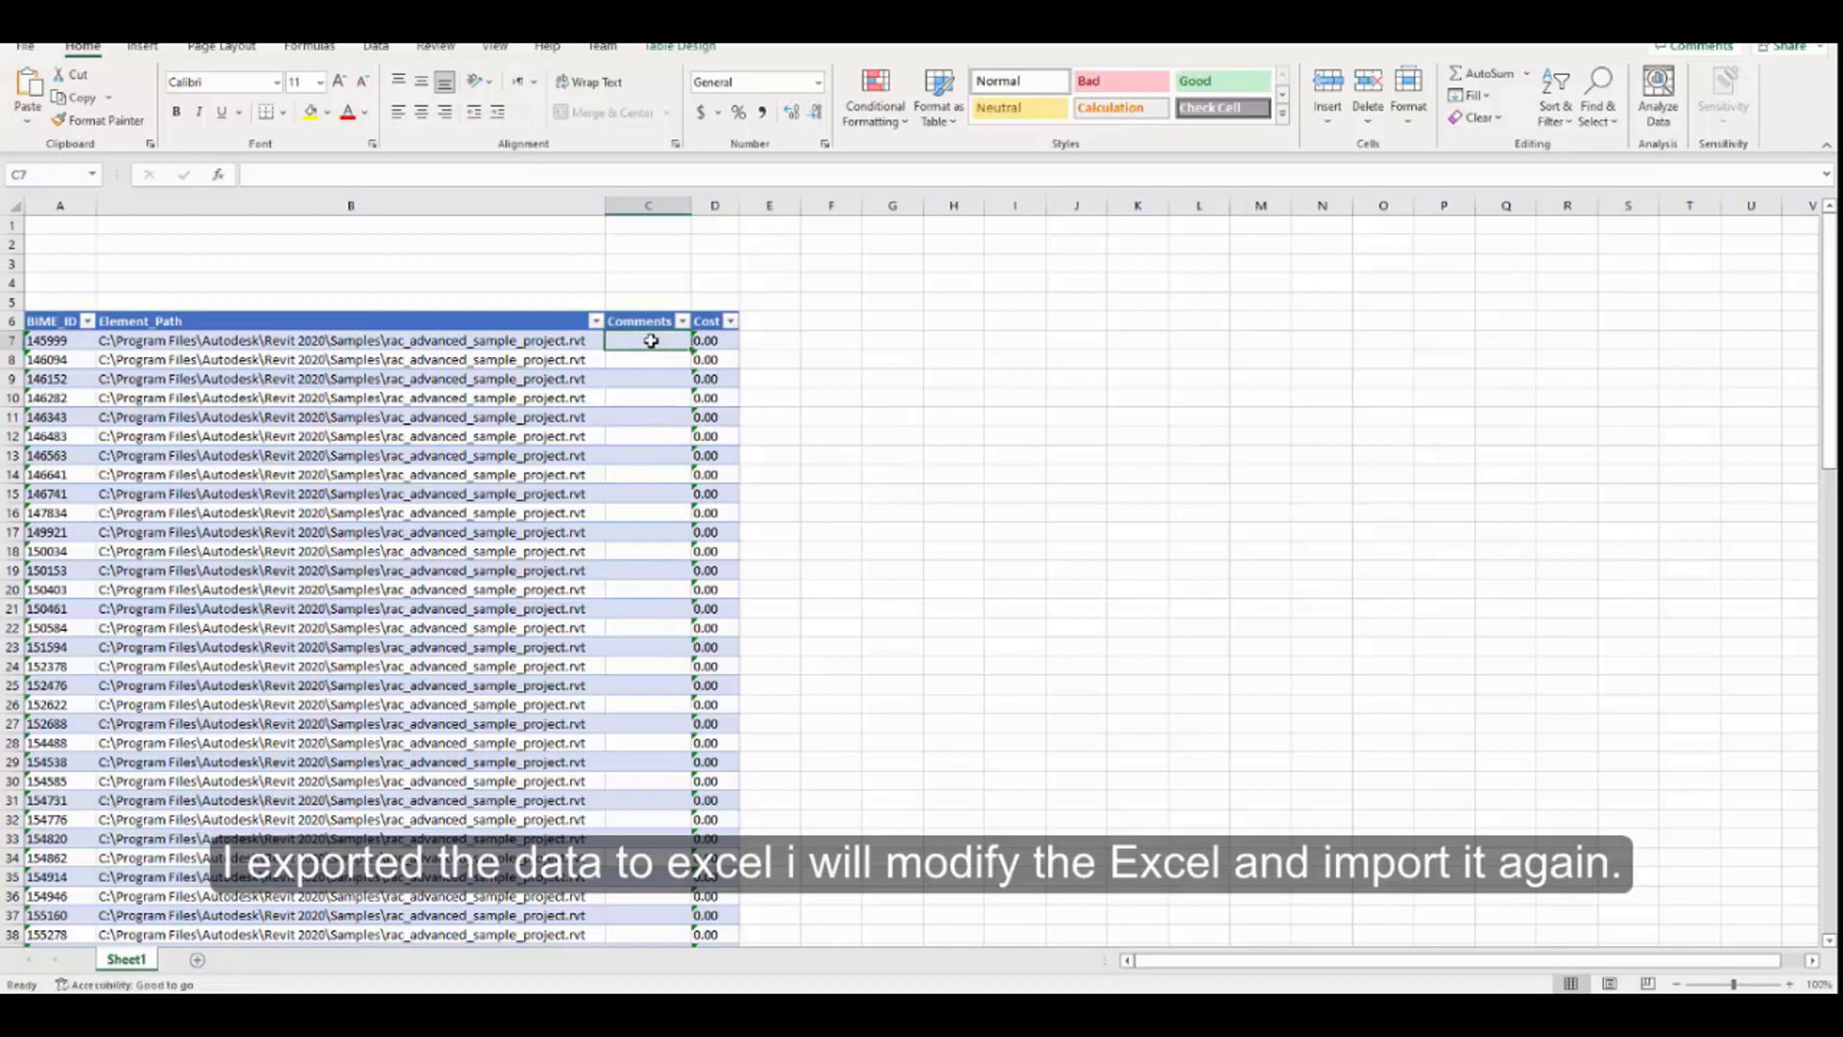
pyautogui.write('test1')
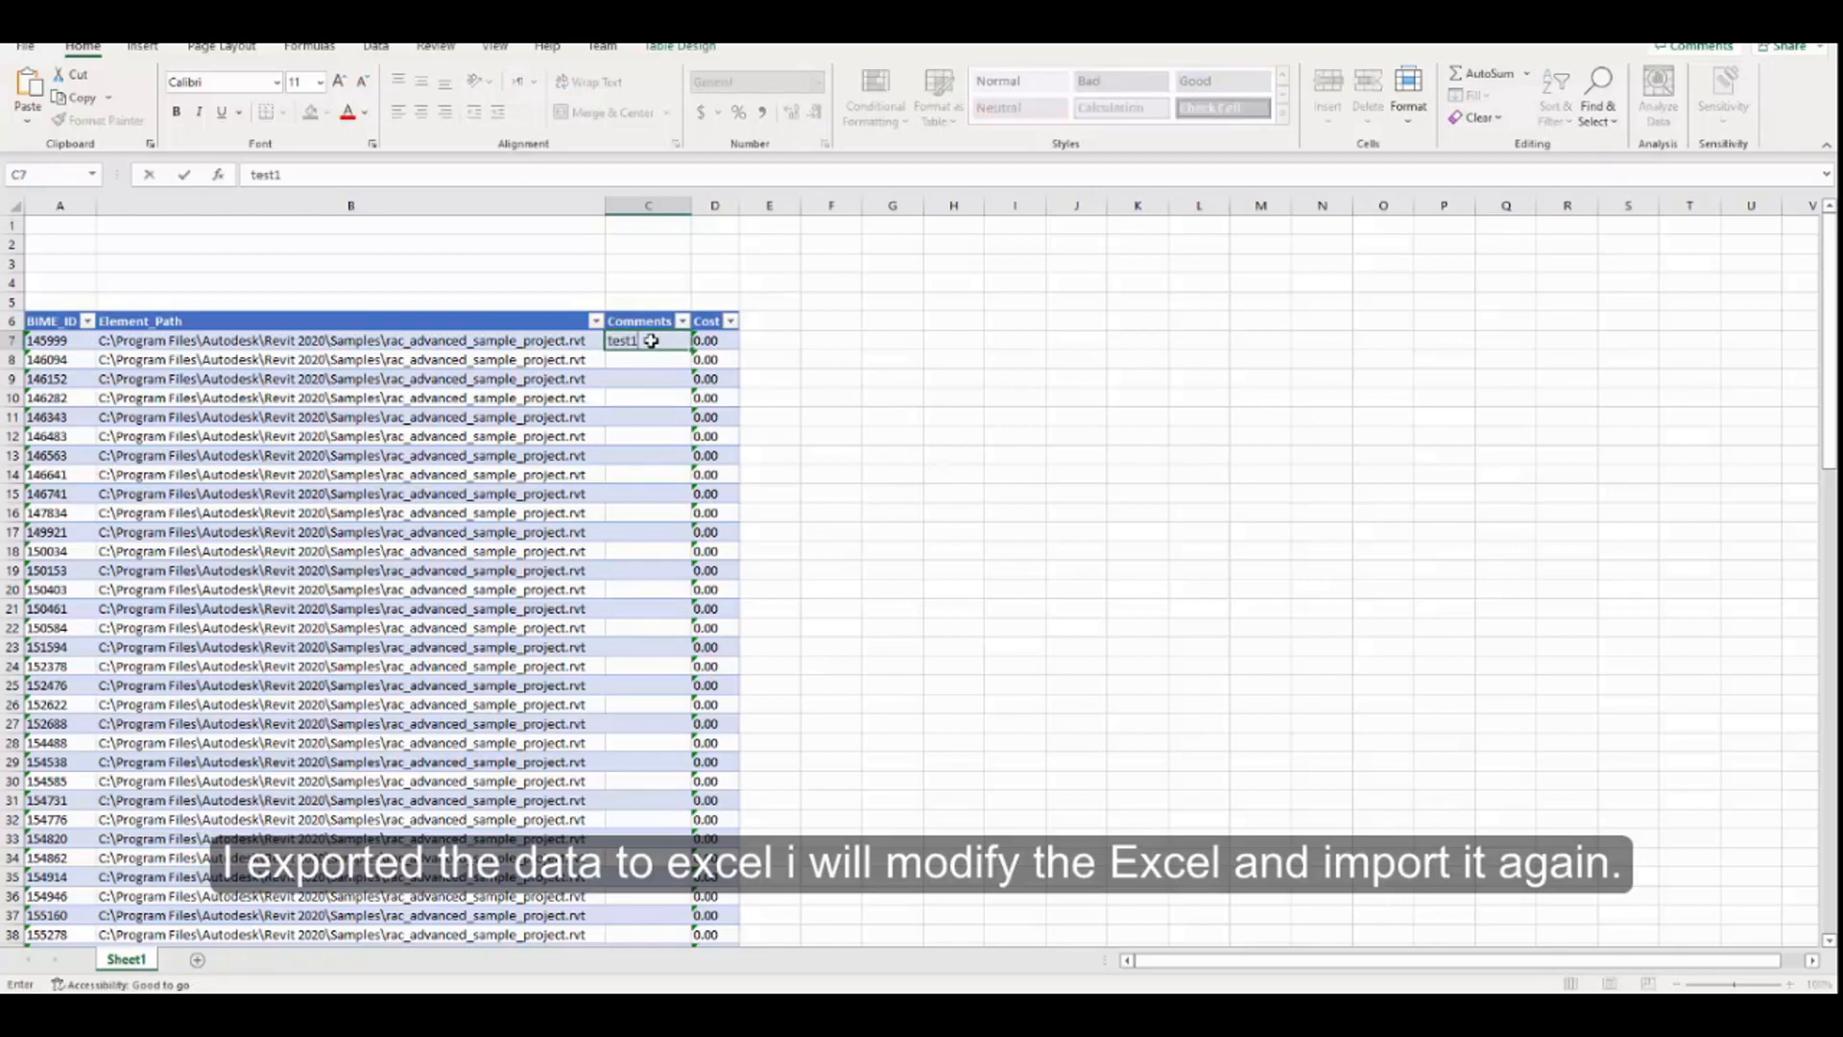
pyautogui.press('Return')
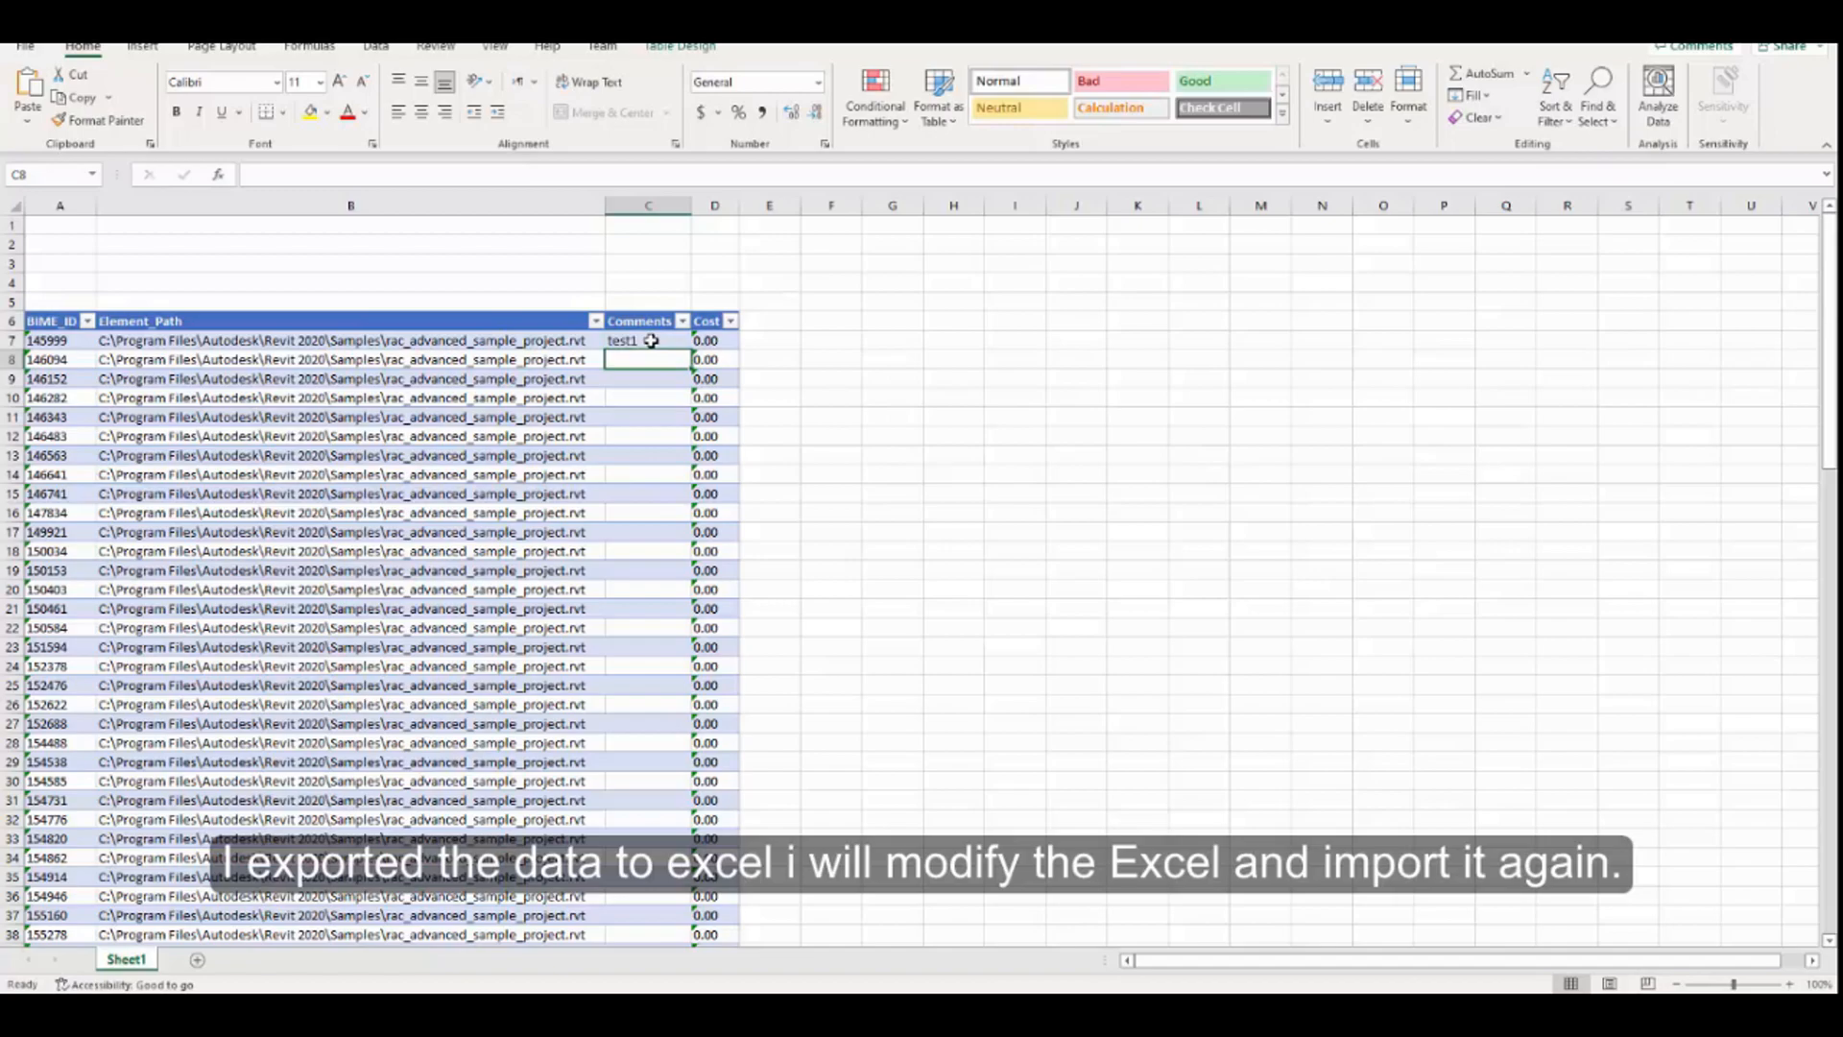
pyautogui.write('test1')
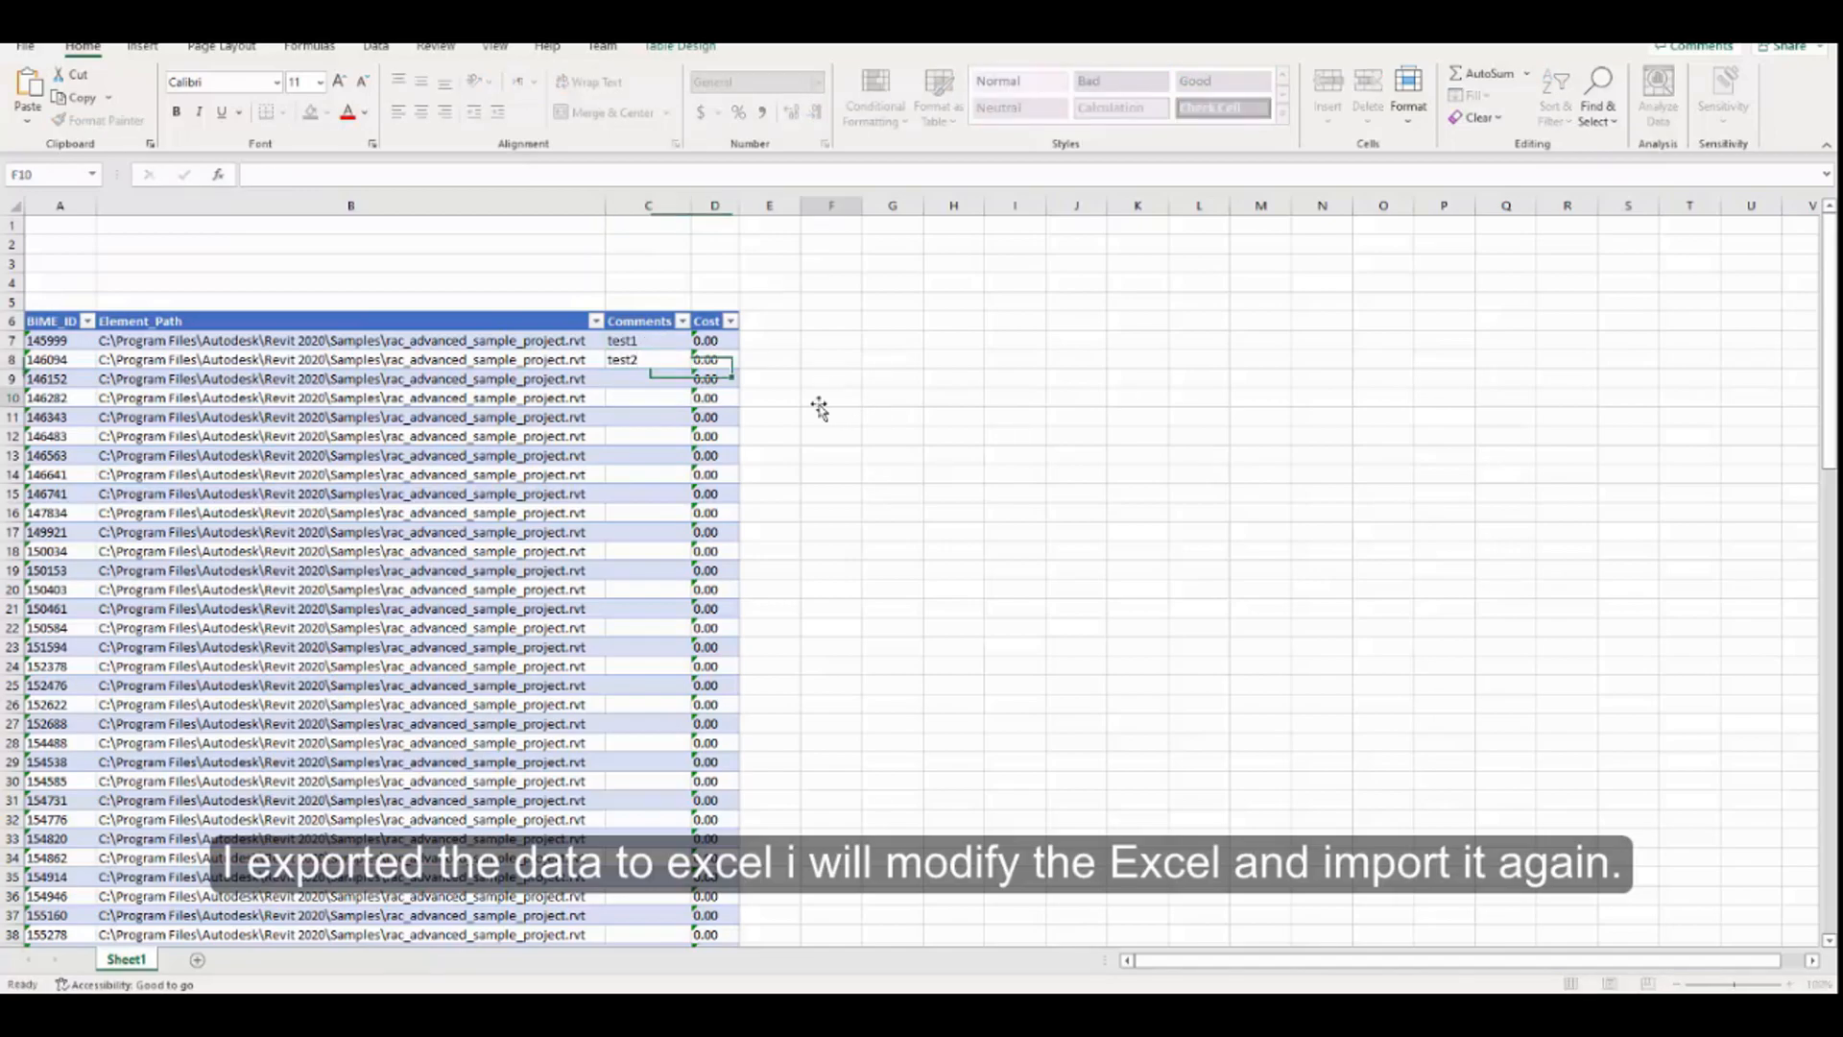
pyautogui.click(818, 402)
pyautogui.moveTo(645, 343); pyautogui.dragTo(660, 907)
pyautogui.scroll(20, 864, 537)
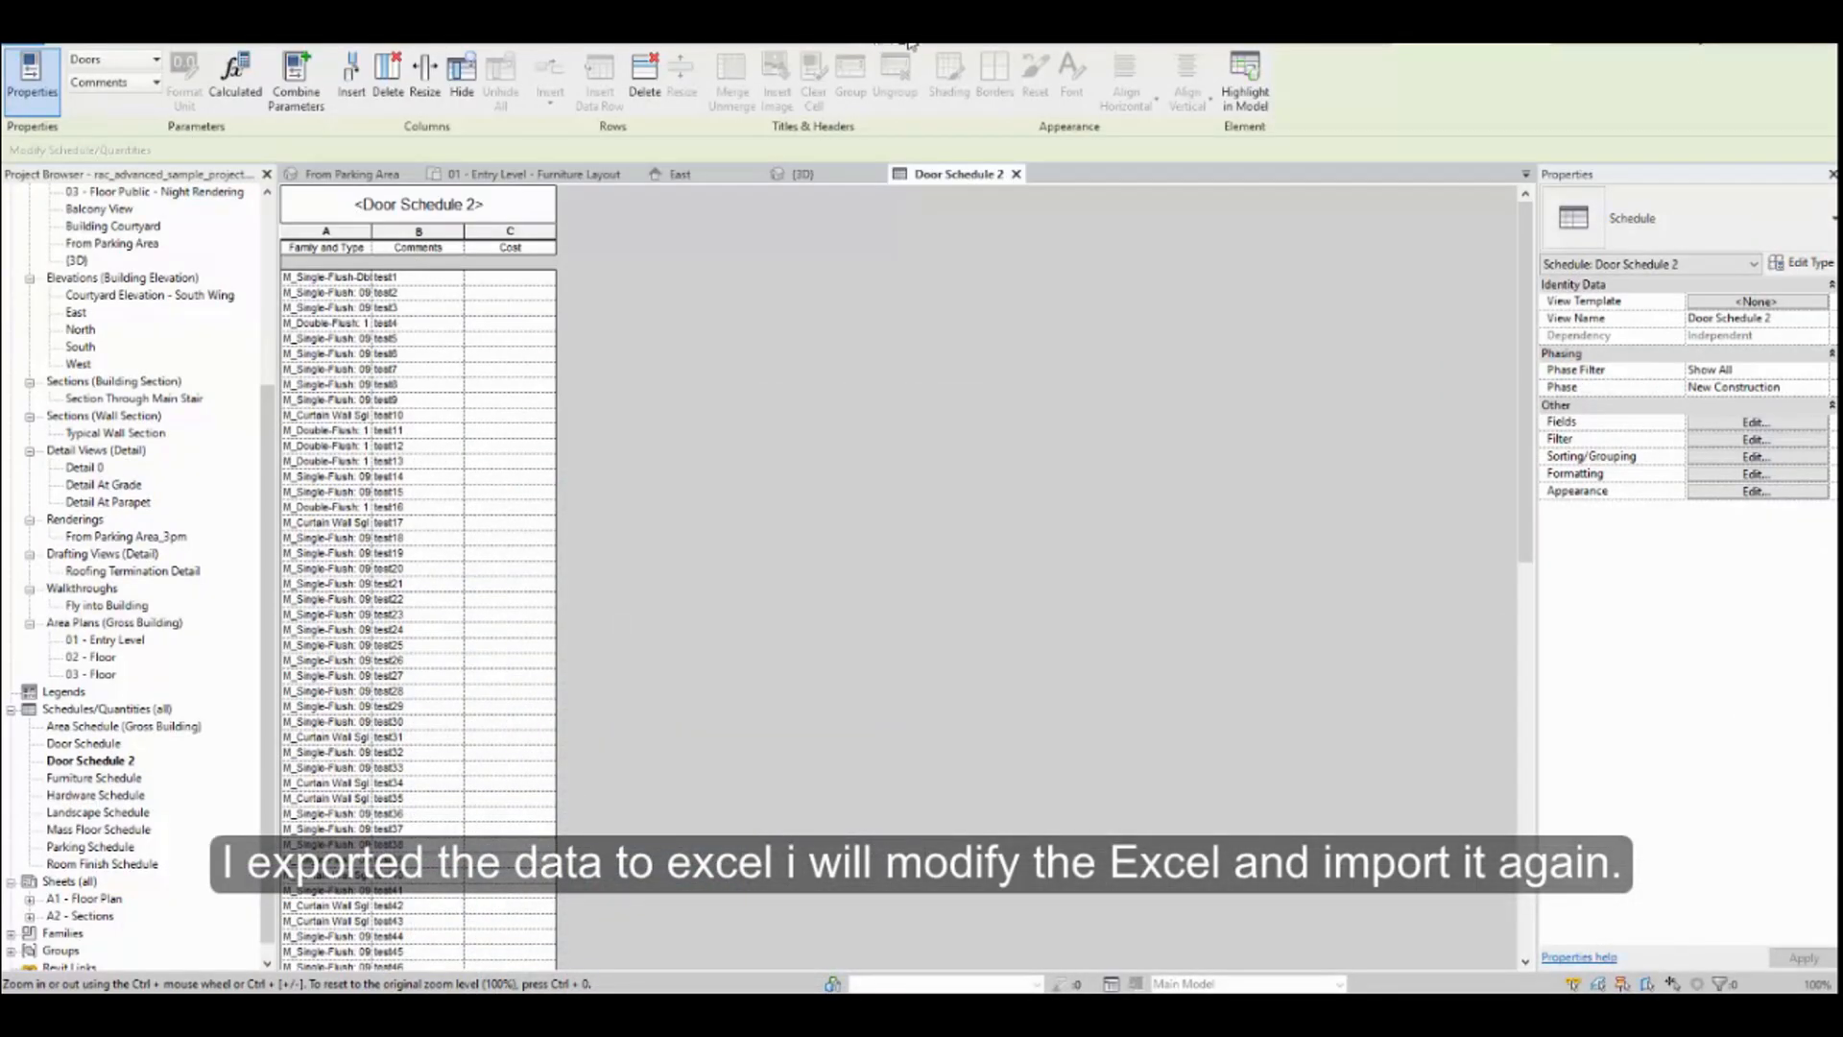
# Switch to Revit and load the predefined parameters file door schedule.txt in BIM_LINK's Excel export/import settings
pyautogui.click(907, 45)
pyautogui.click(29, 67)
pyautogui.click(899, 782)
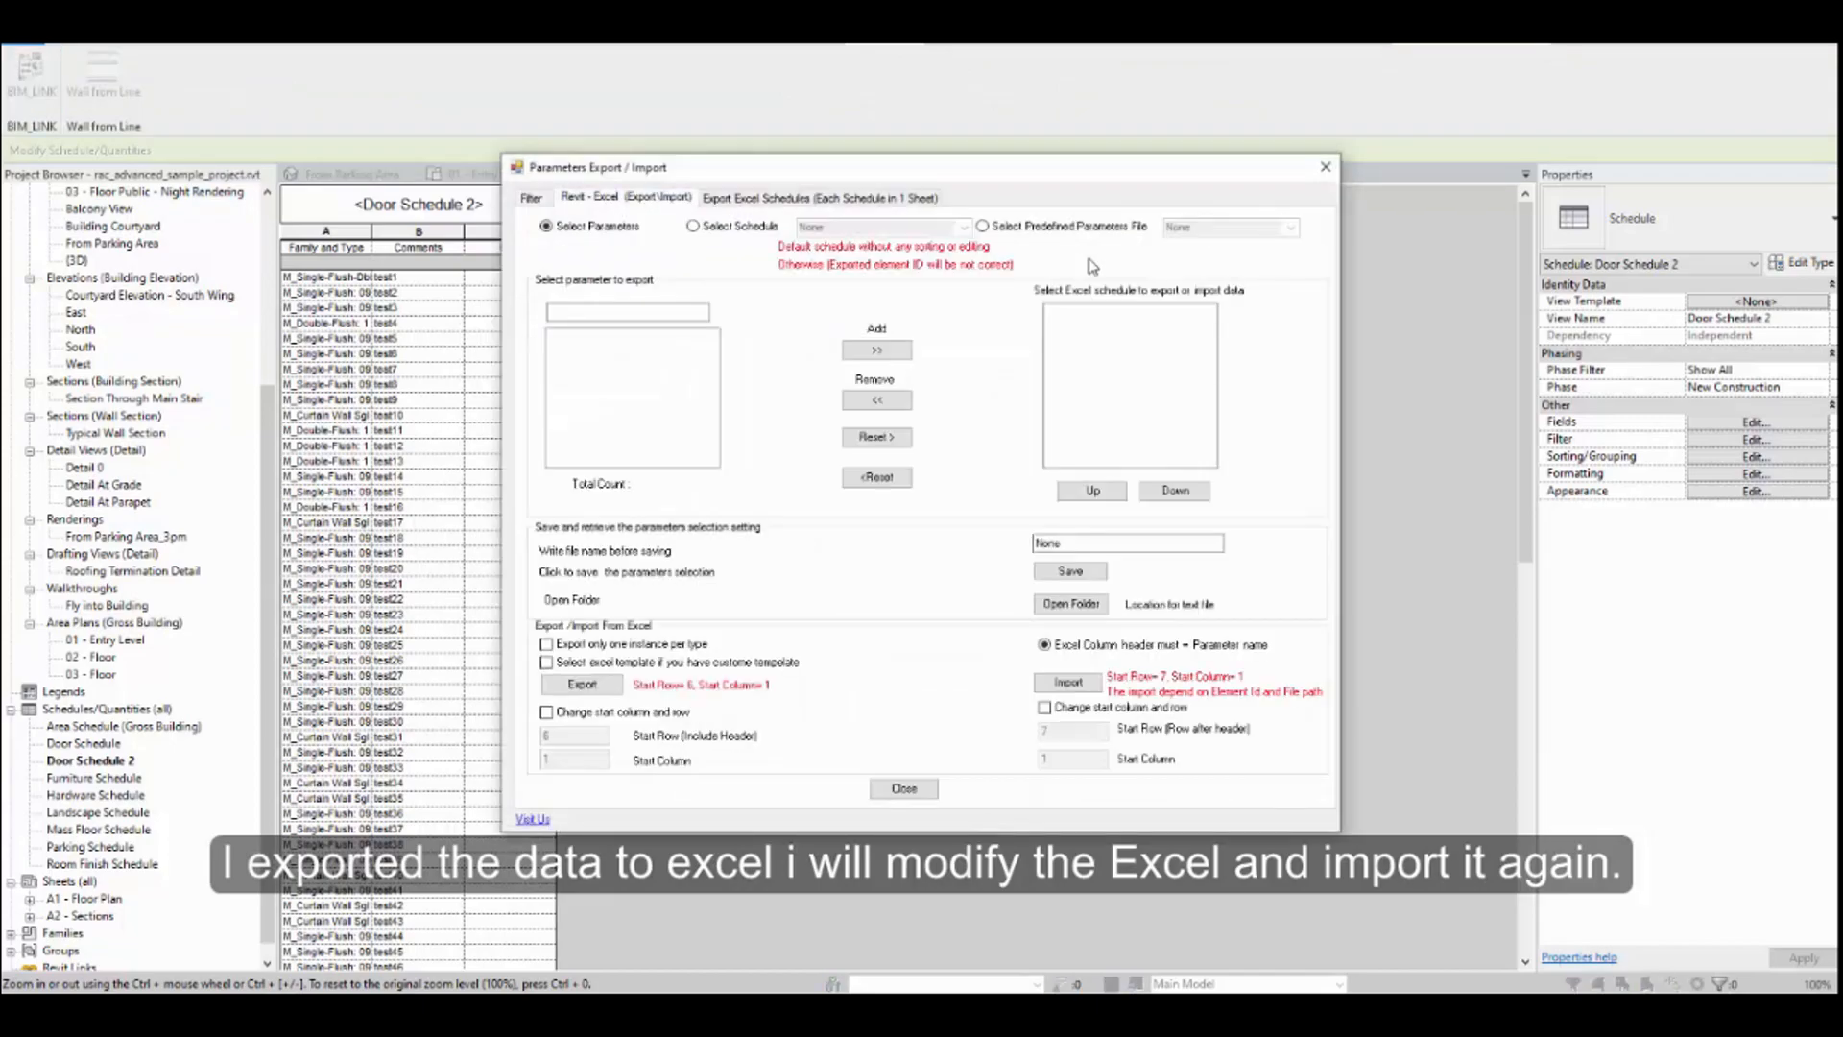
pyautogui.click(1046, 226)
pyautogui.click(1291, 227)
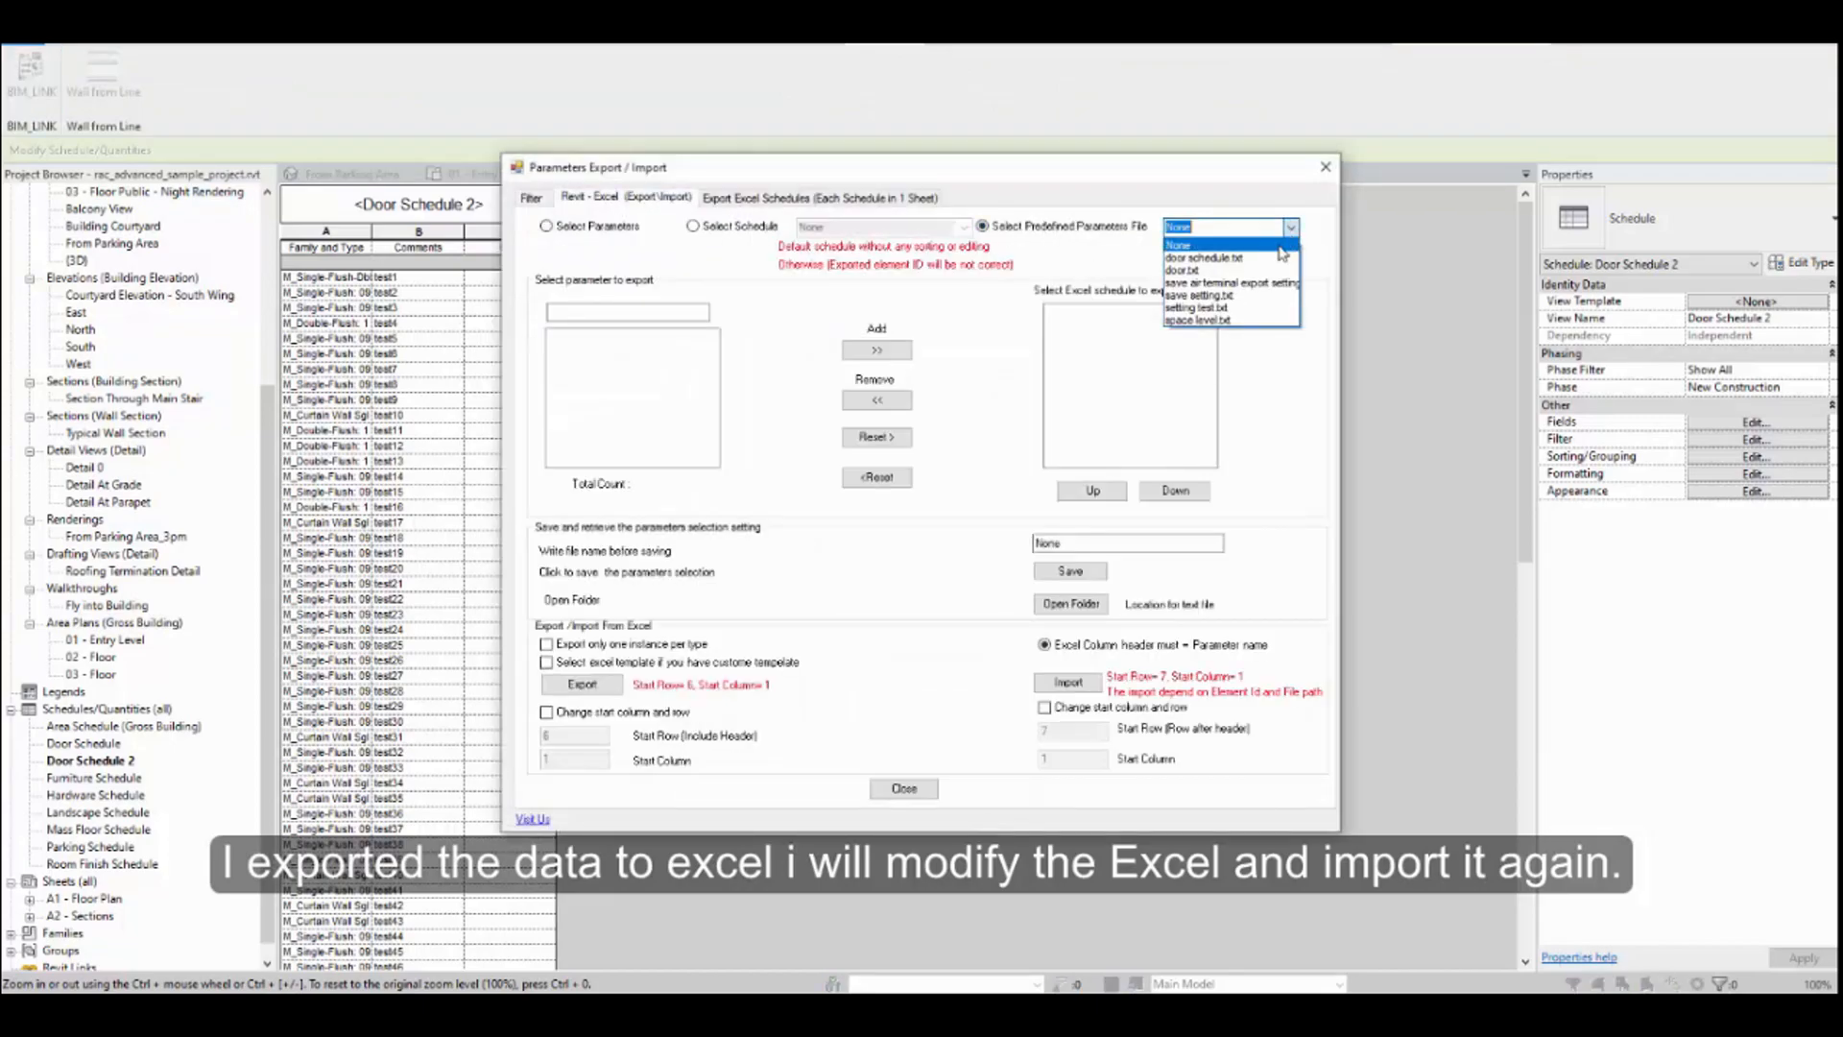
pyautogui.click(1205, 257)
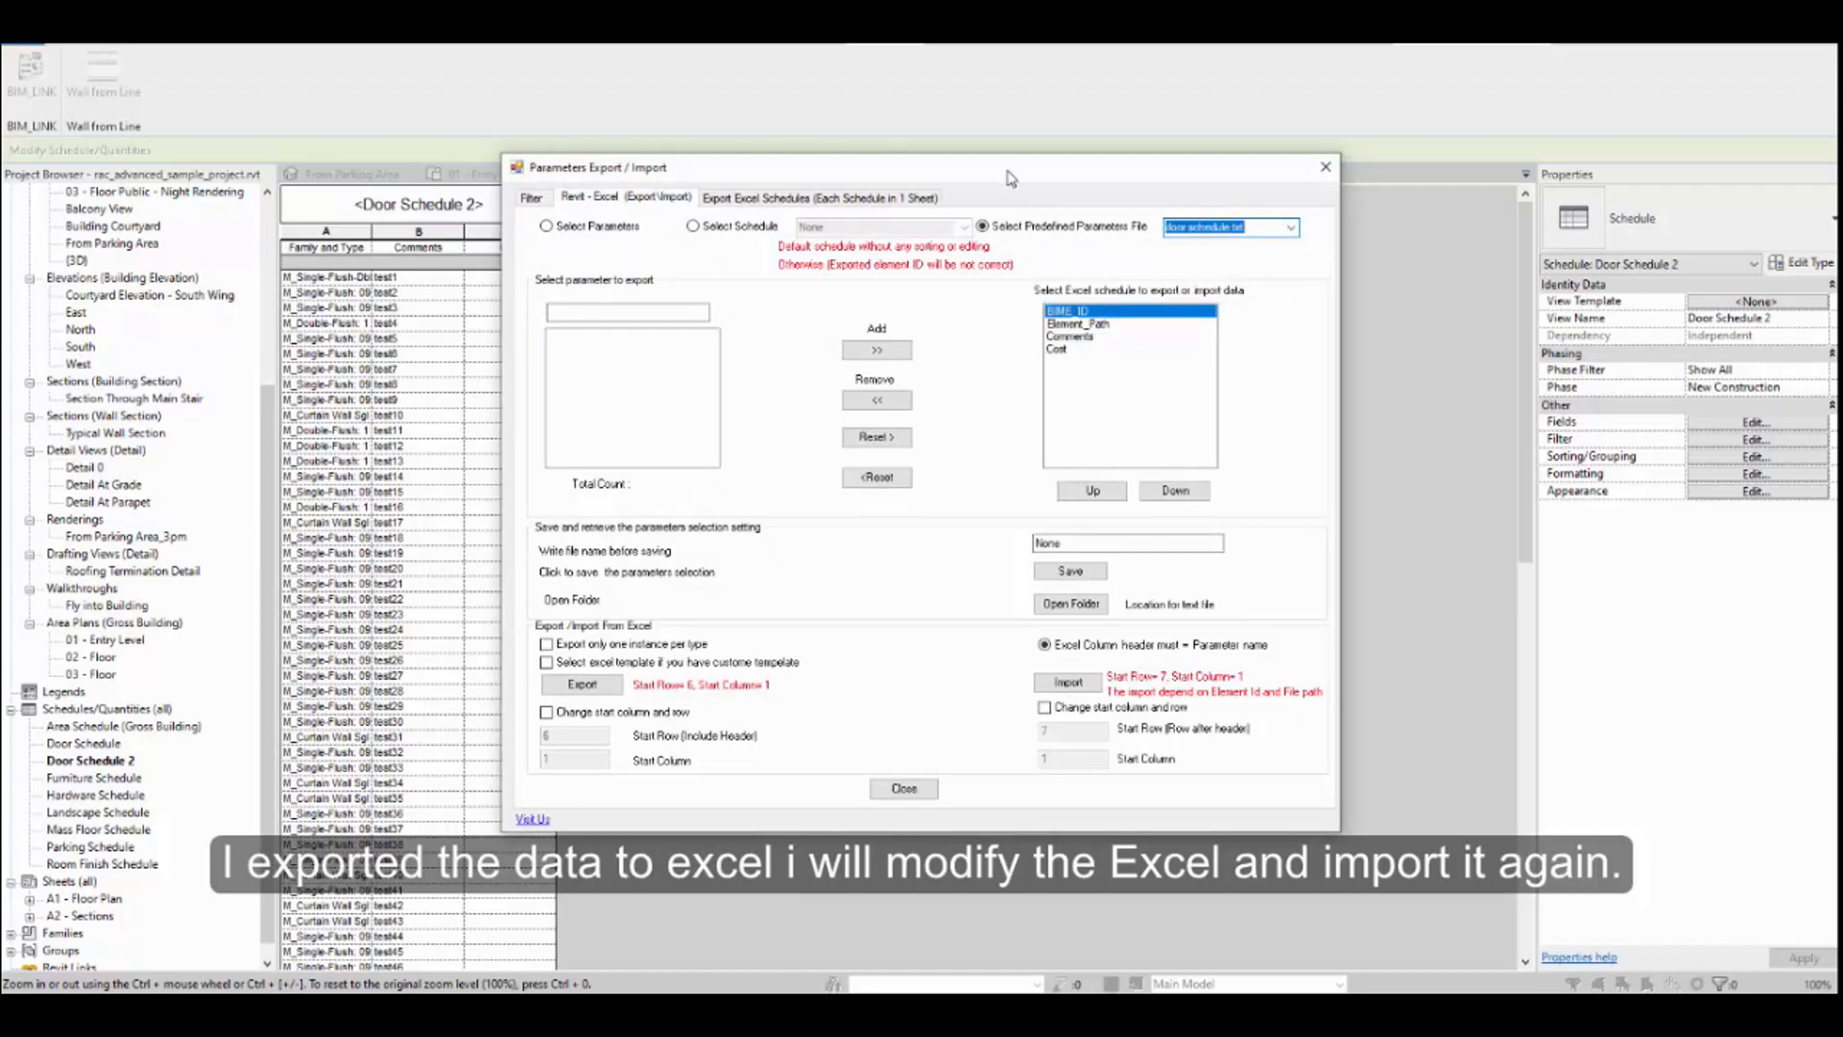
pyautogui.moveTo(1011, 178); pyautogui.dragTo(1333, 179)
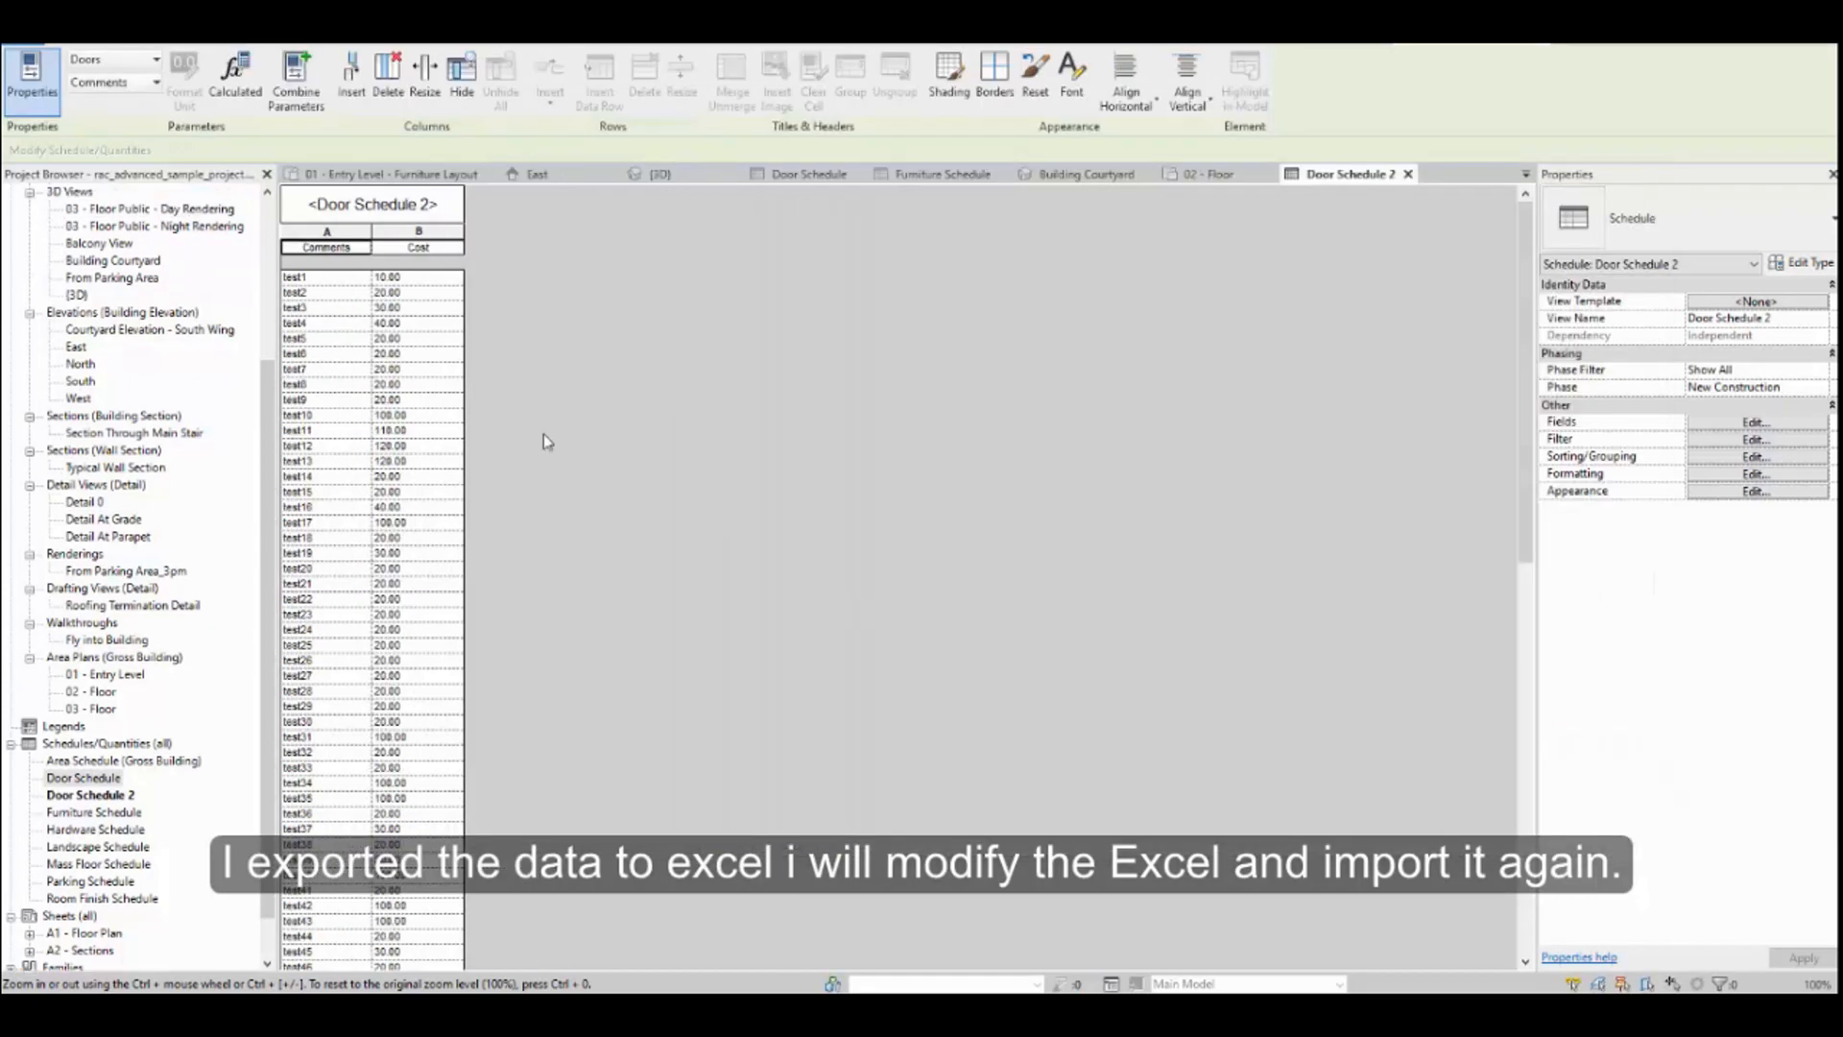
pyautogui.doubleClick(96, 760)
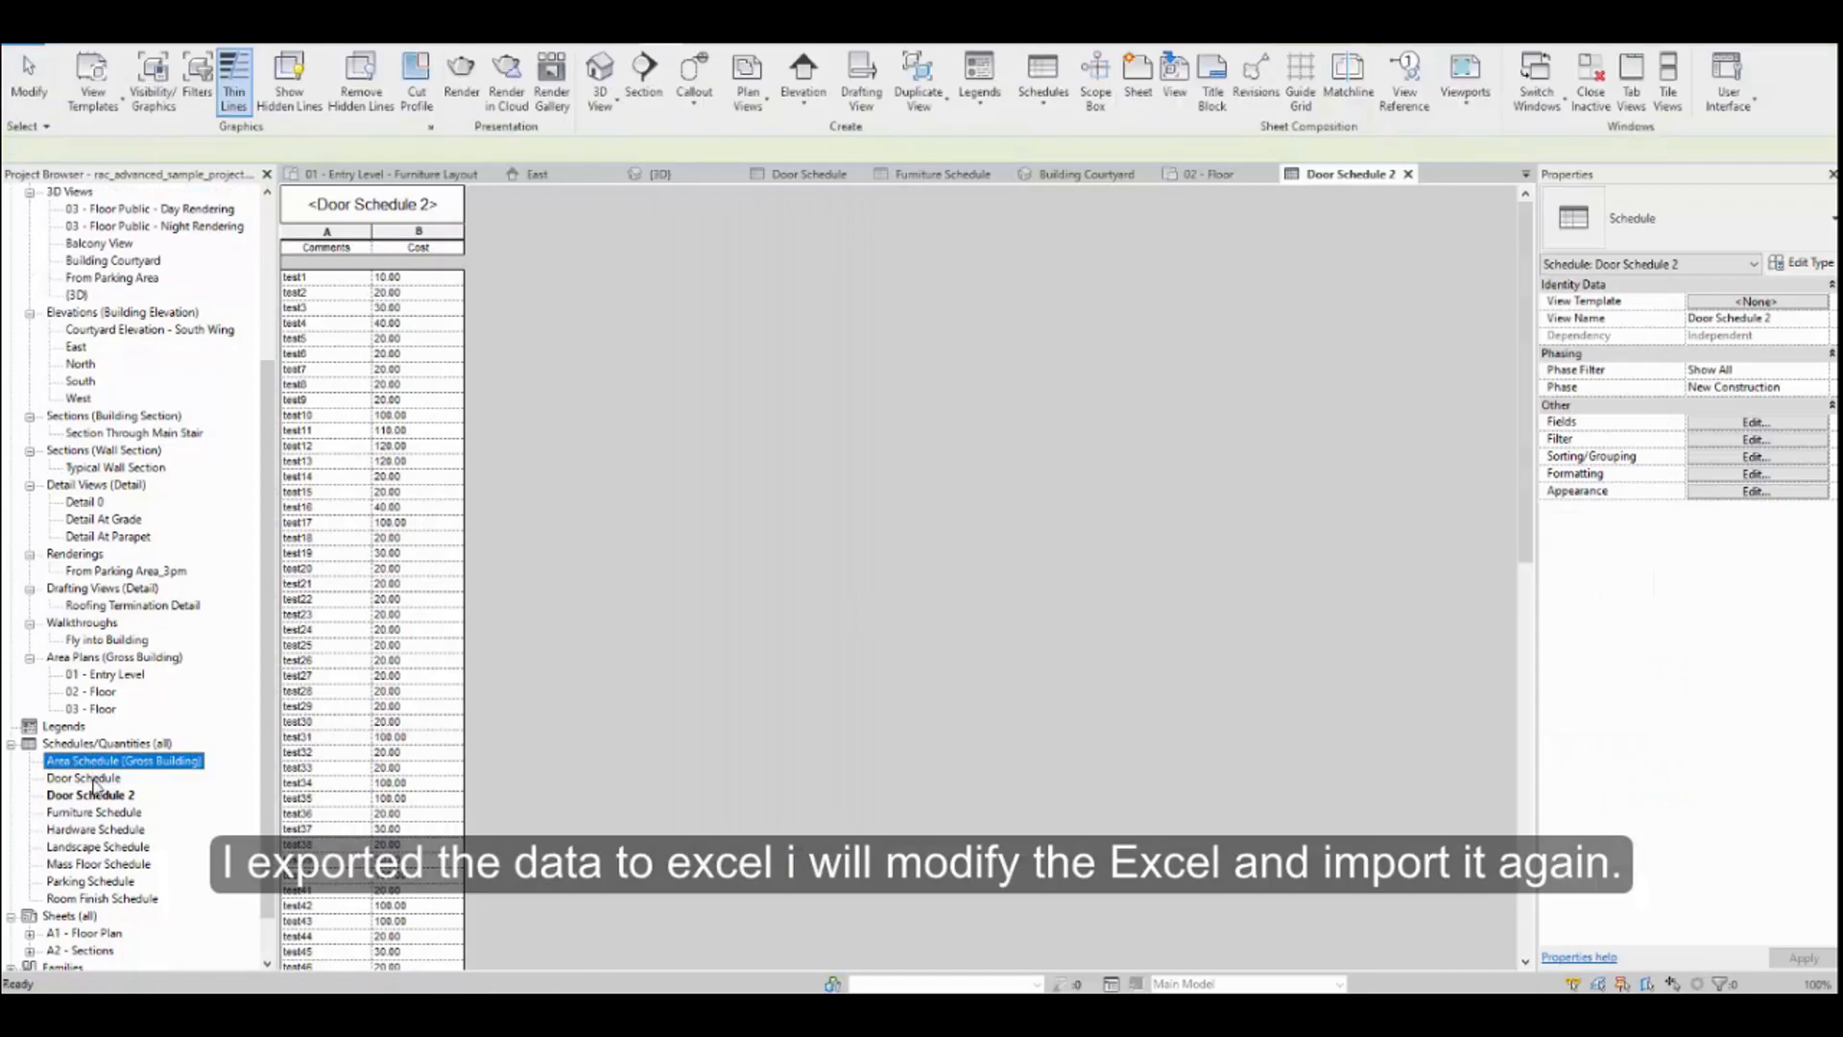
pyautogui.doubleClick(93, 778)
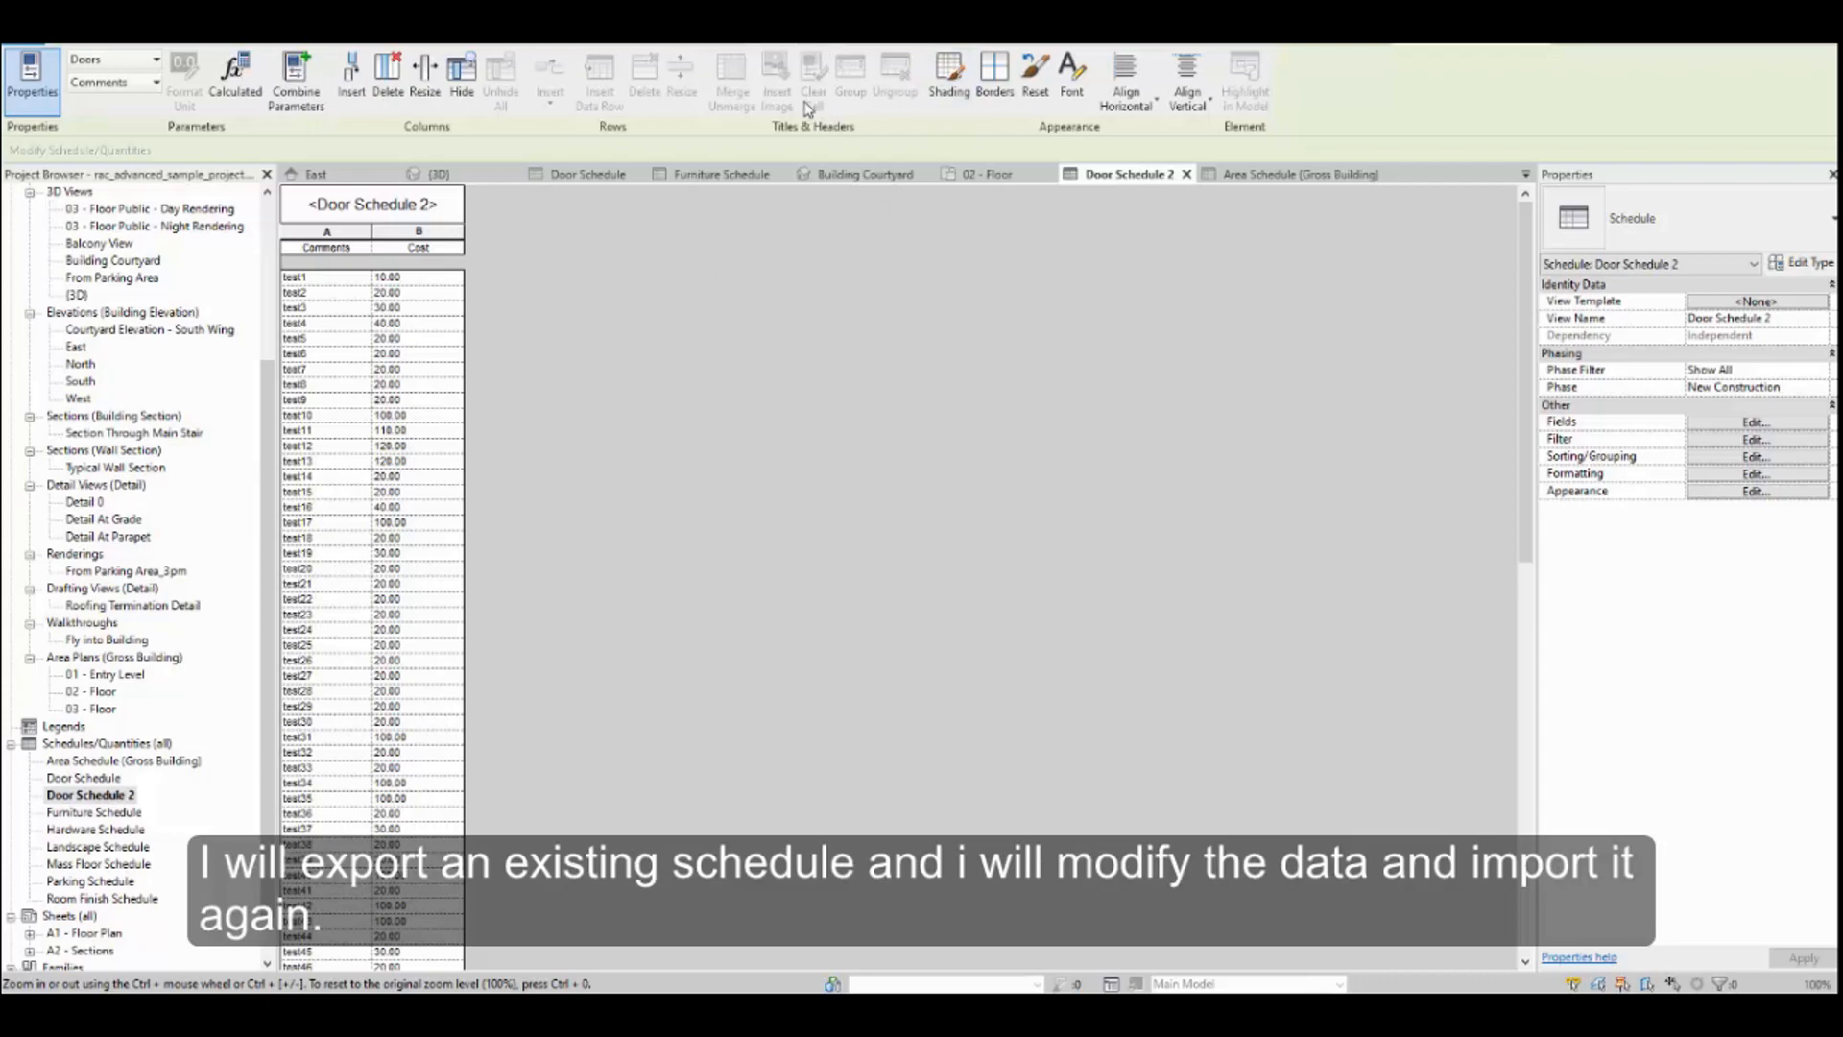
pyautogui.click(883, 44)
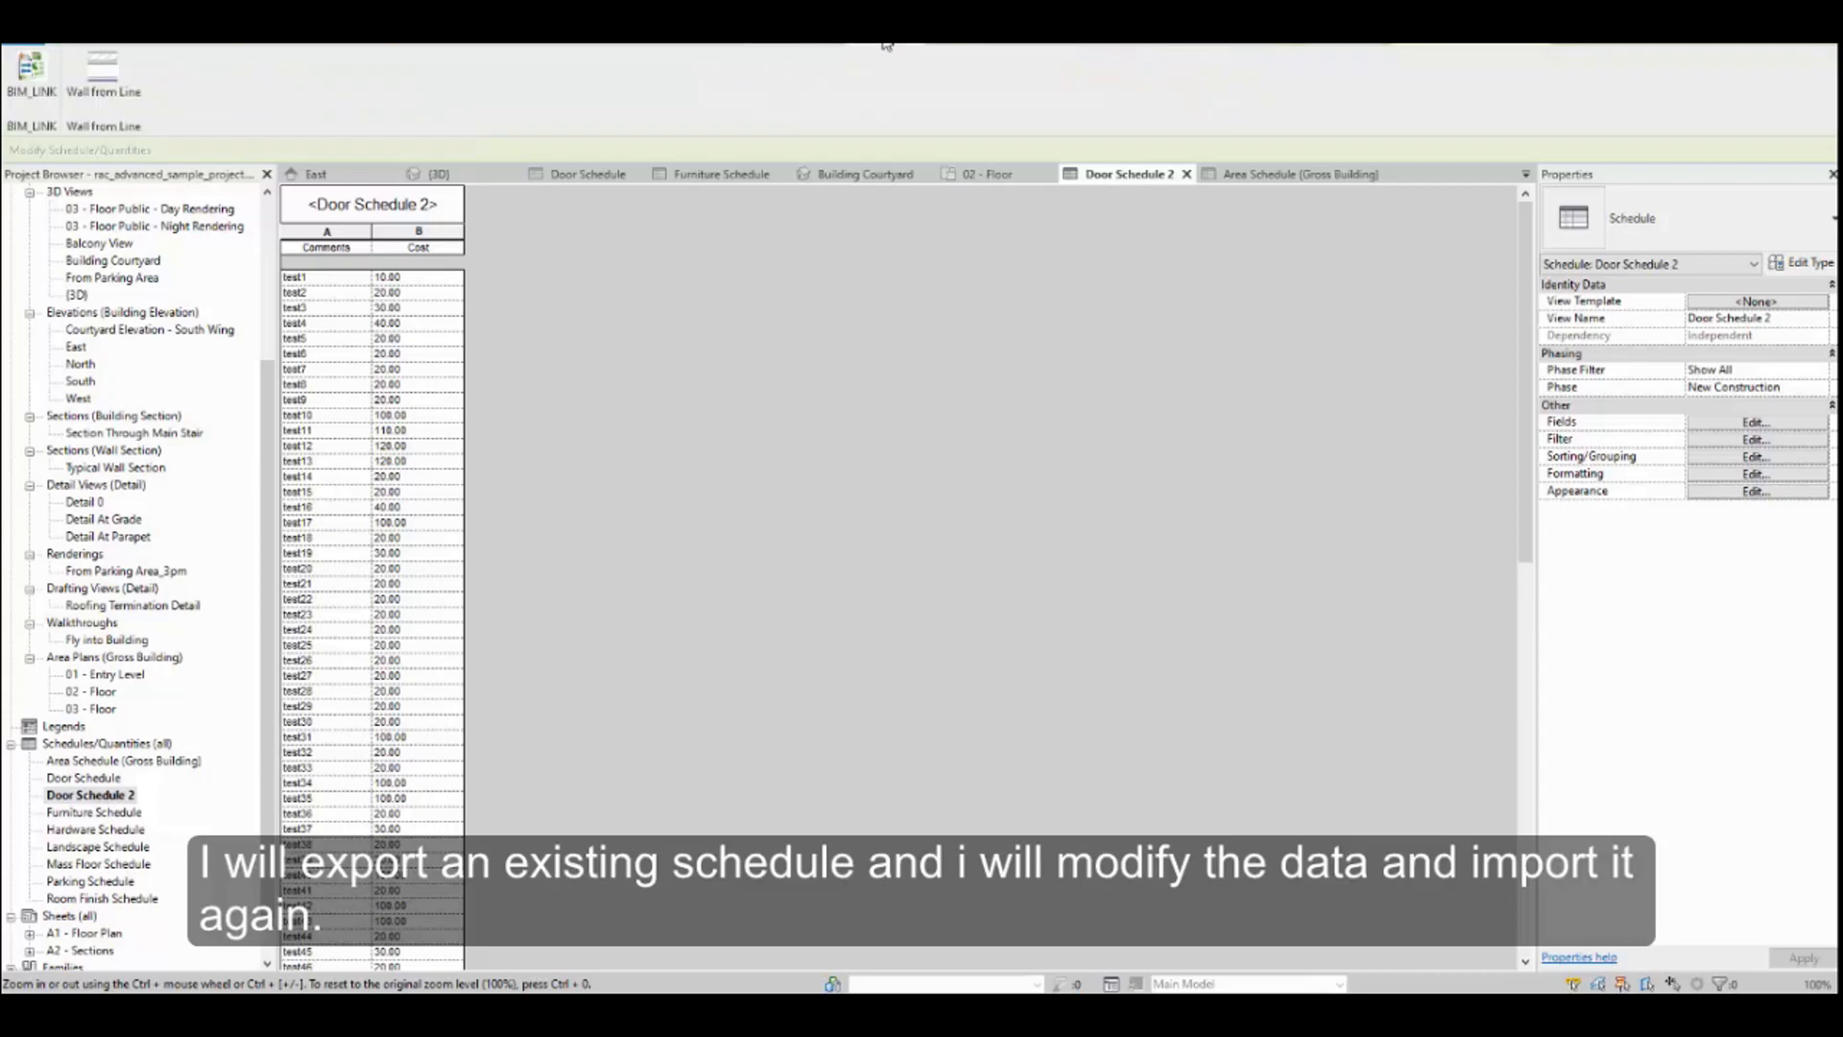
pyautogui.click(61, 108)
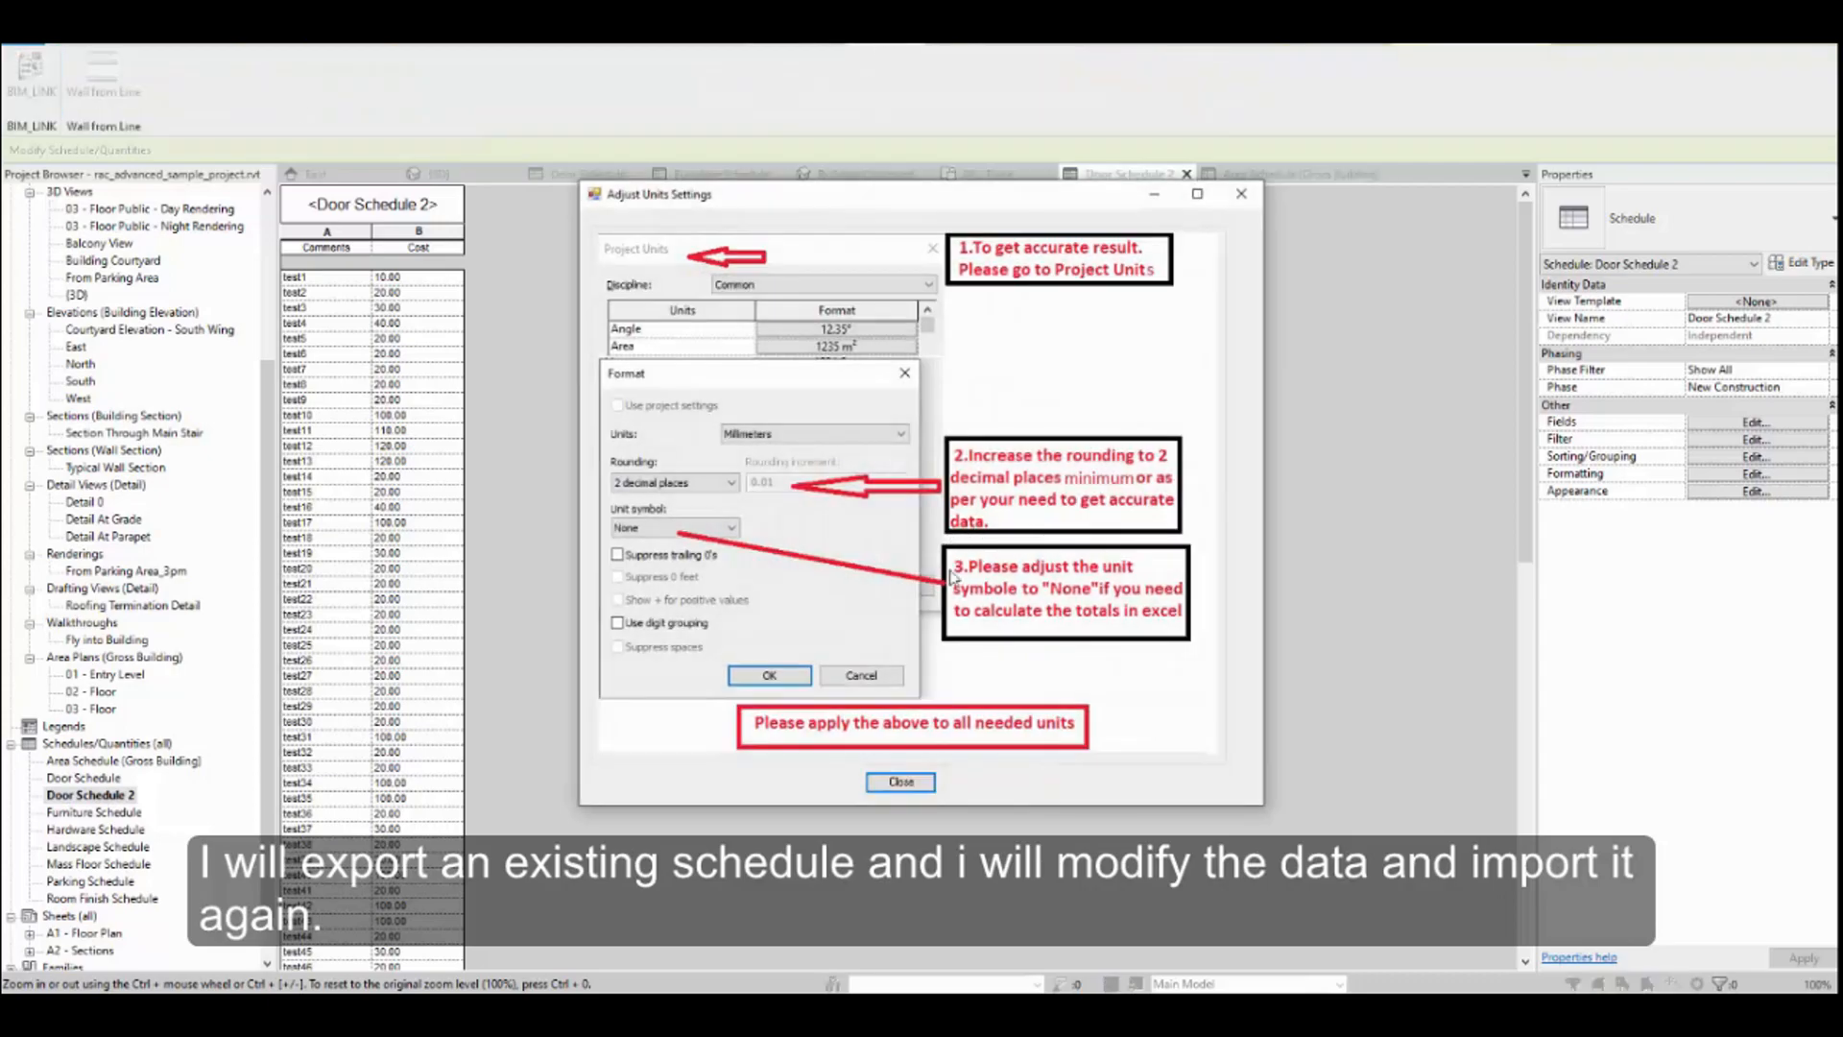
pyautogui.click(900, 782)
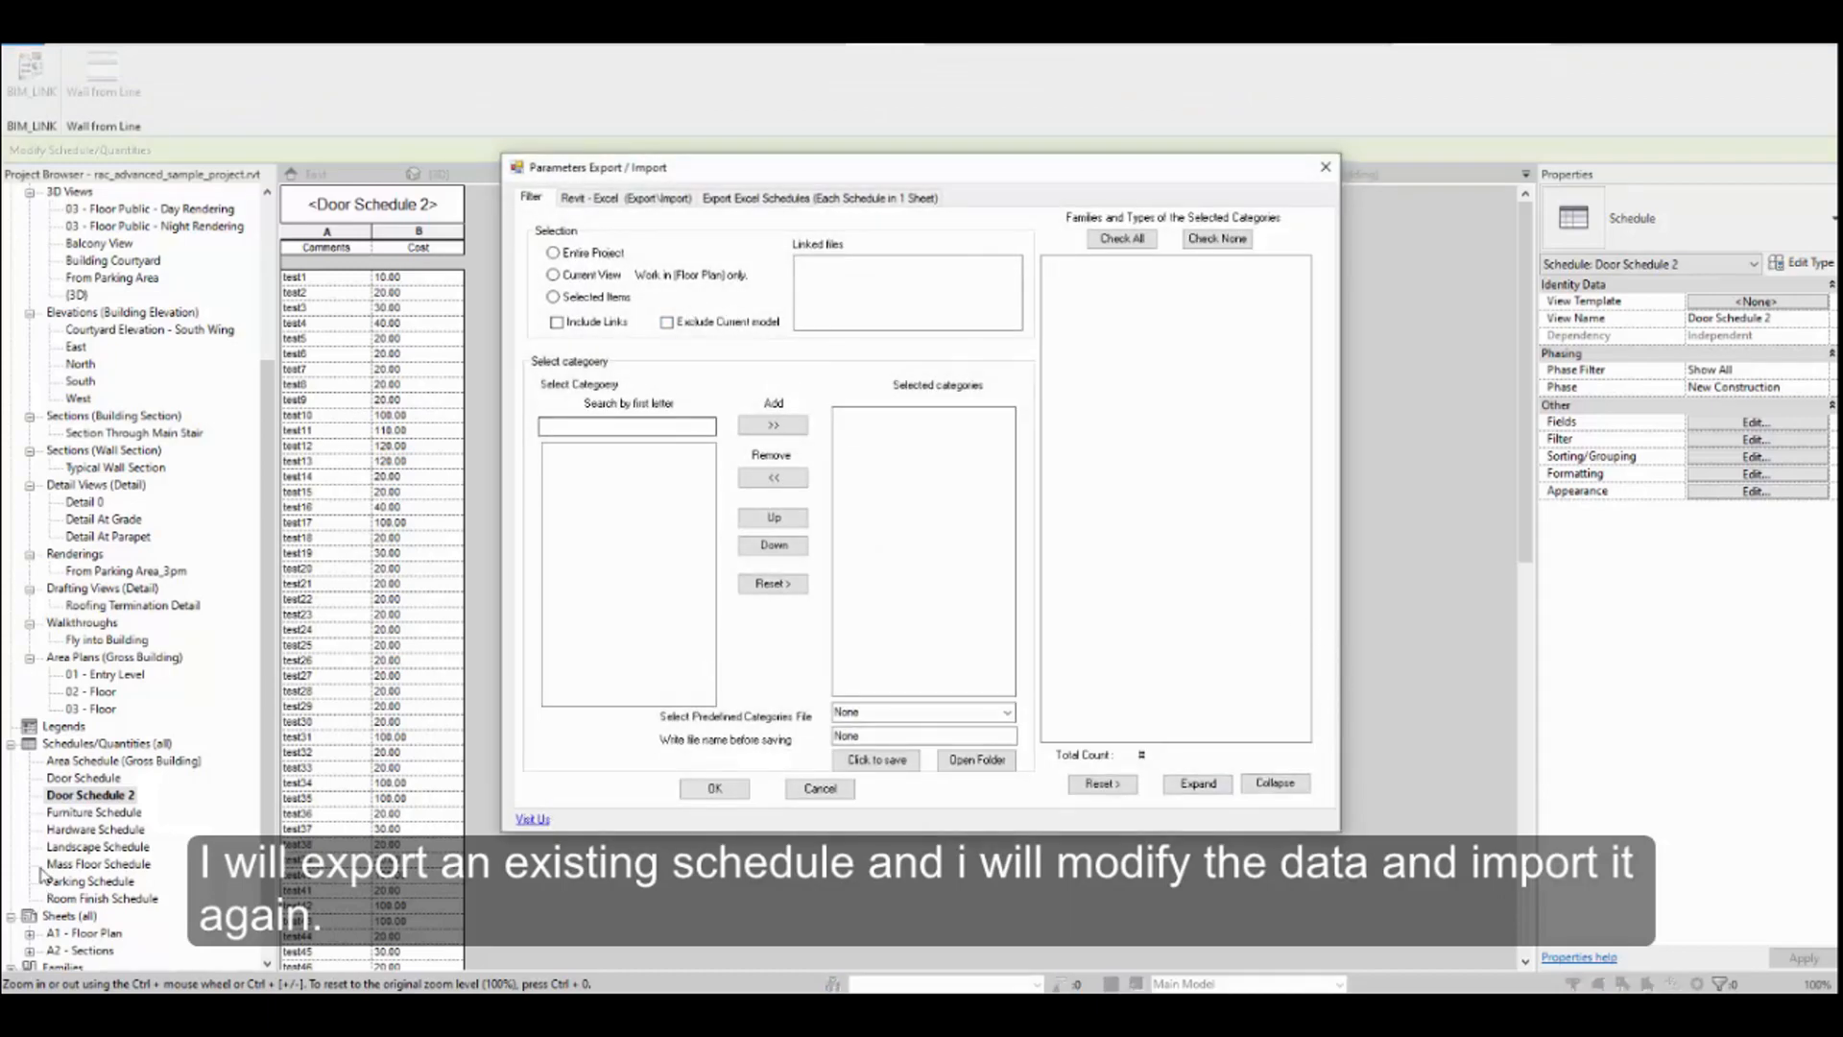
pyautogui.click(820, 789)
# Open the Door Schedule view and select Door Schedule as the existing schedule to export with BIM_LINK
pyautogui.doubleClick(92, 778)
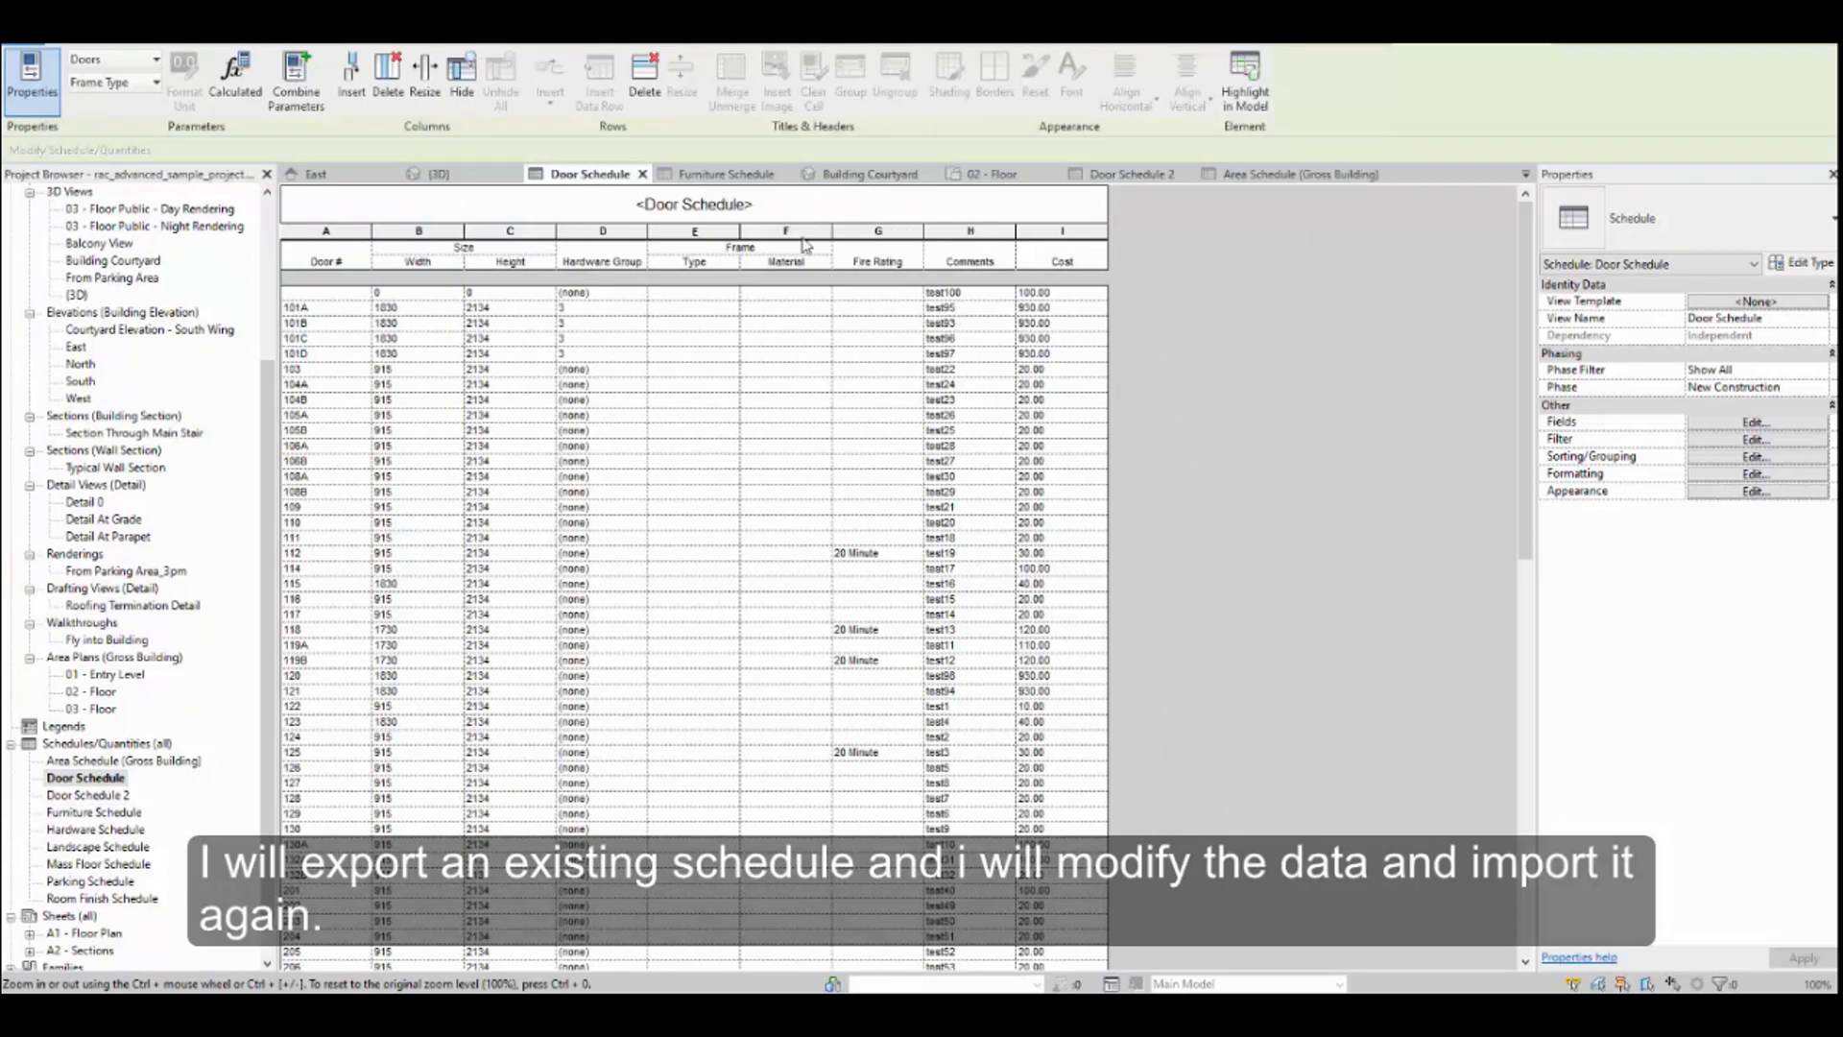
pyautogui.click(889, 42)
pyautogui.click(32, 82)
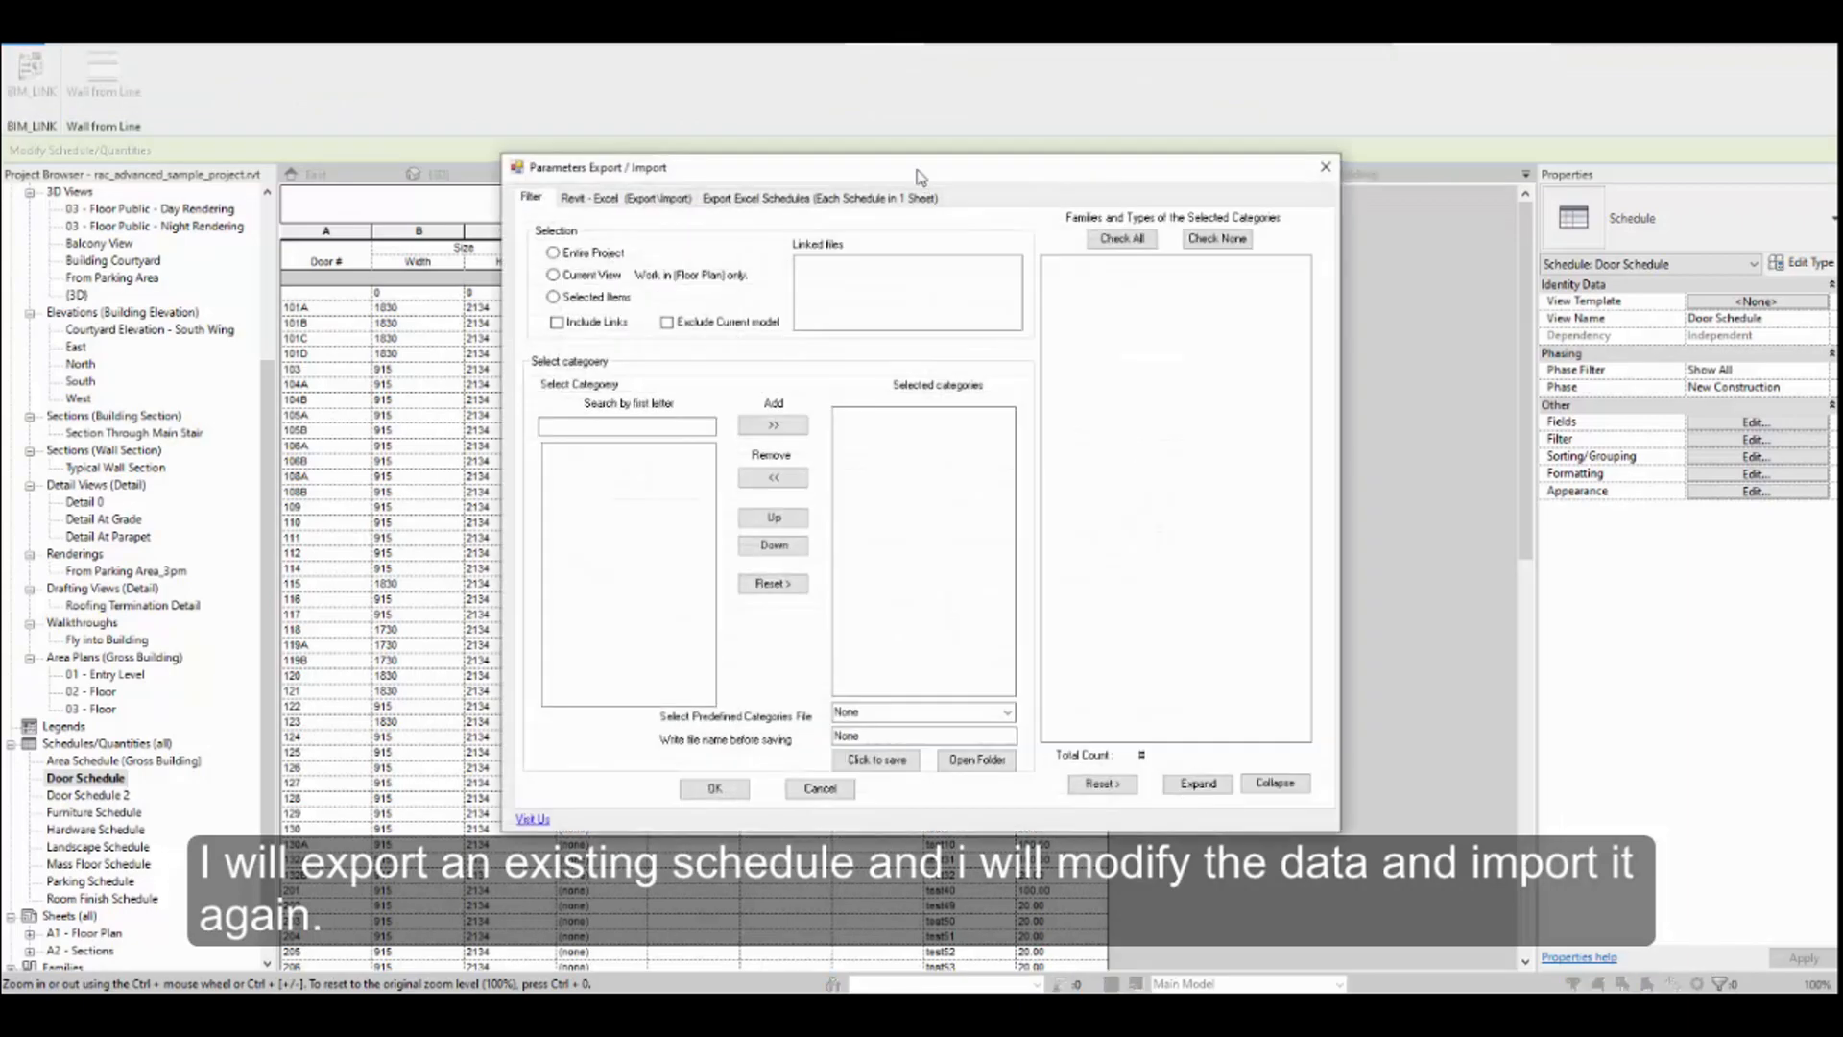
pyautogui.moveTo(917, 177); pyautogui.dragTo(893, 337)
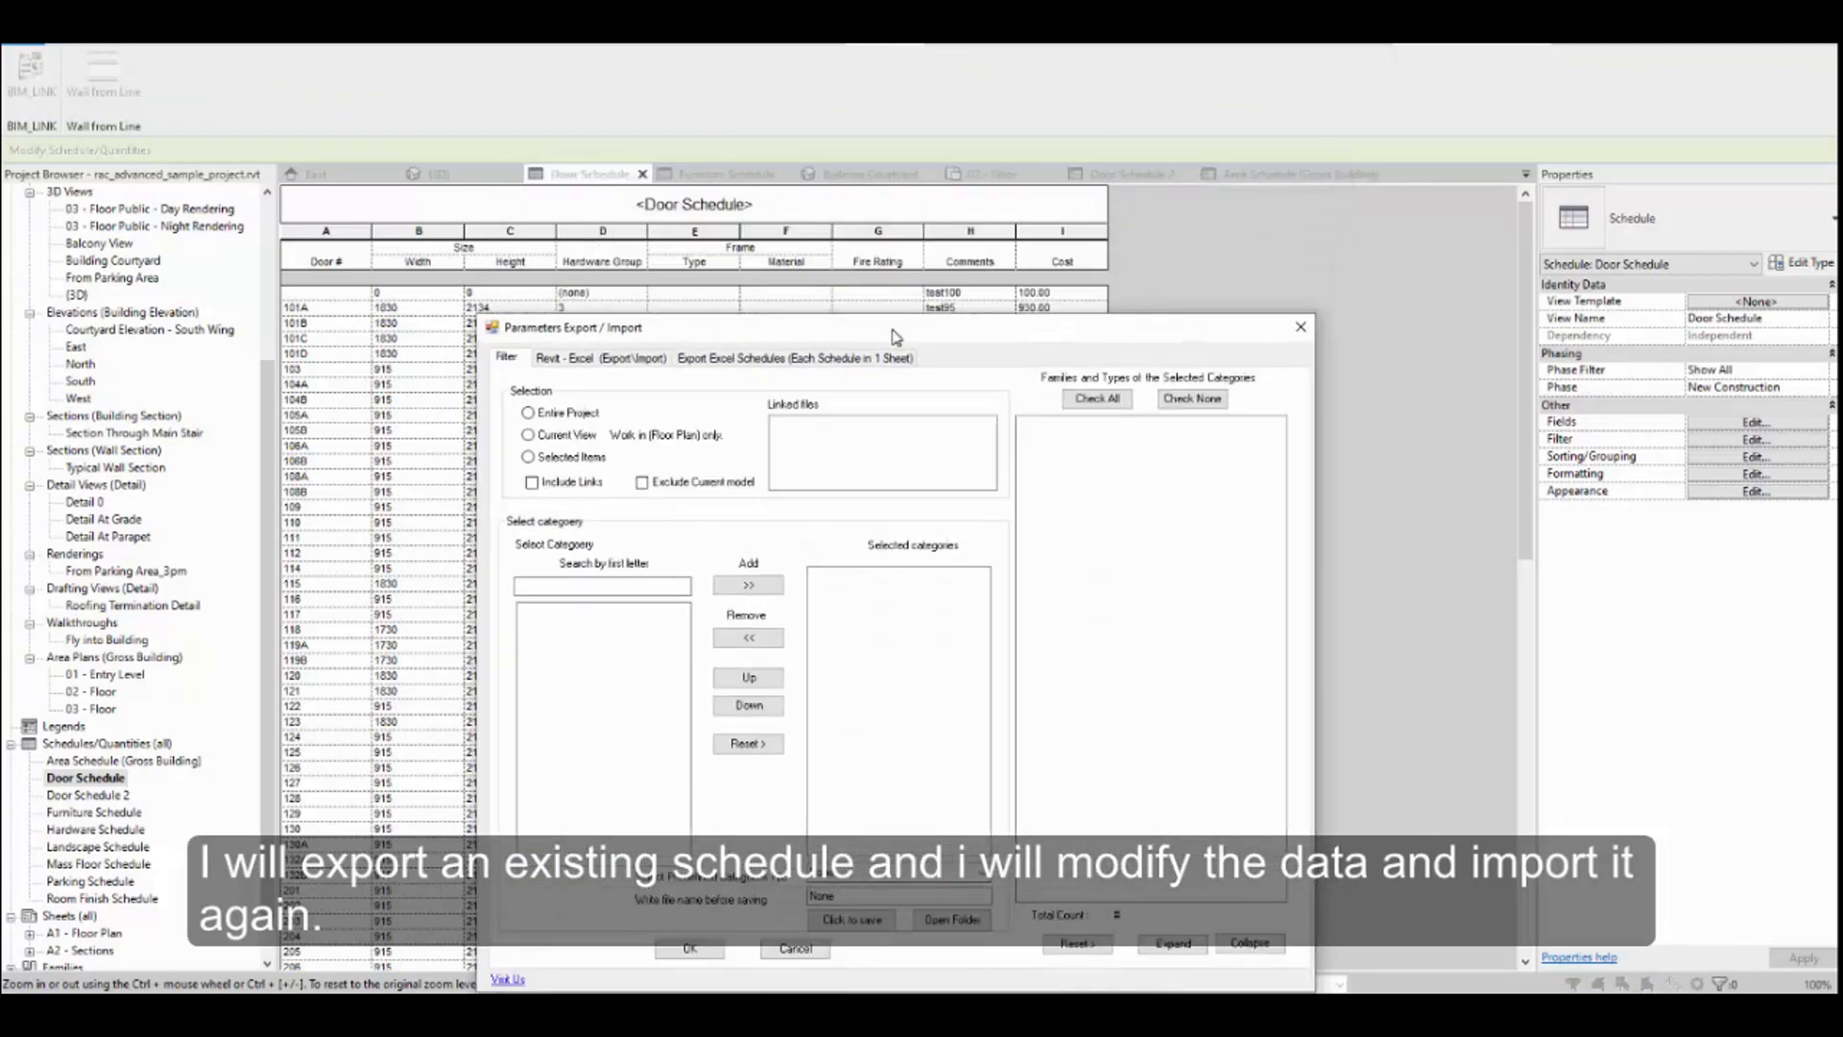
pyautogui.click(593, 361)
pyautogui.click(683, 387)
pyautogui.click(928, 387)
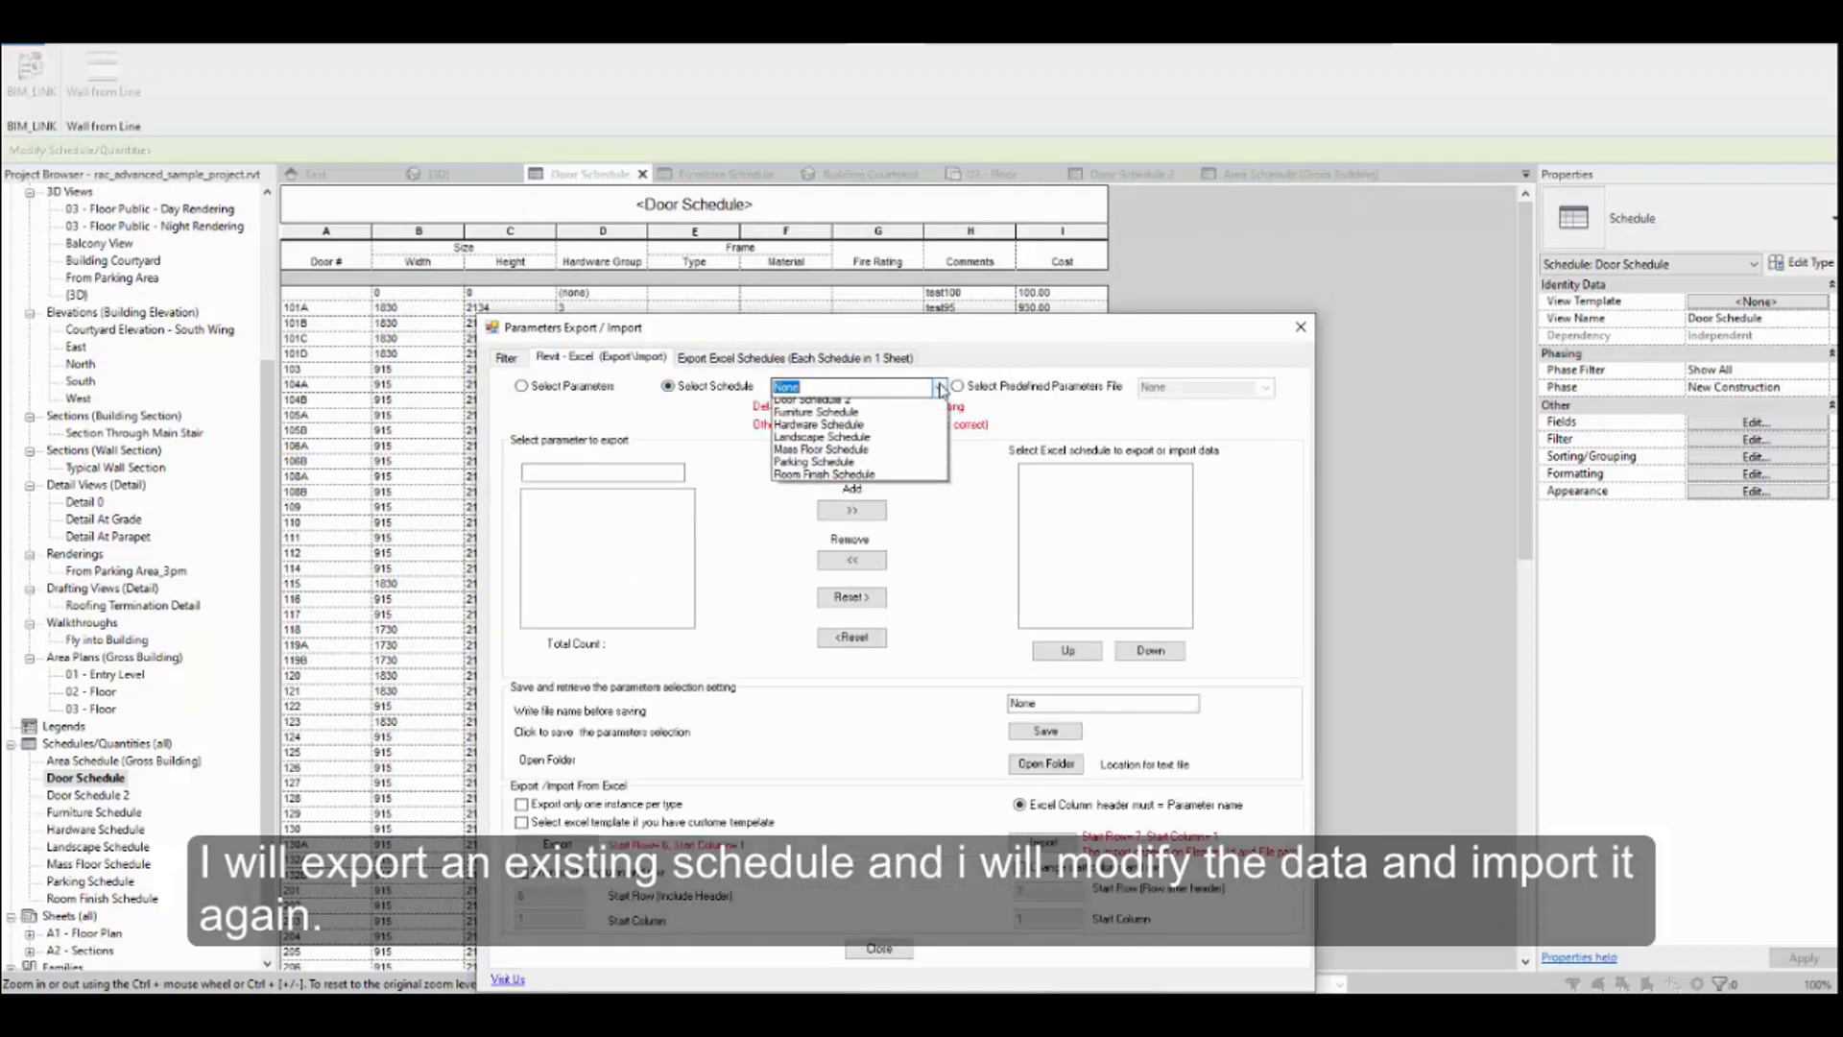
pyautogui.click(849, 430)
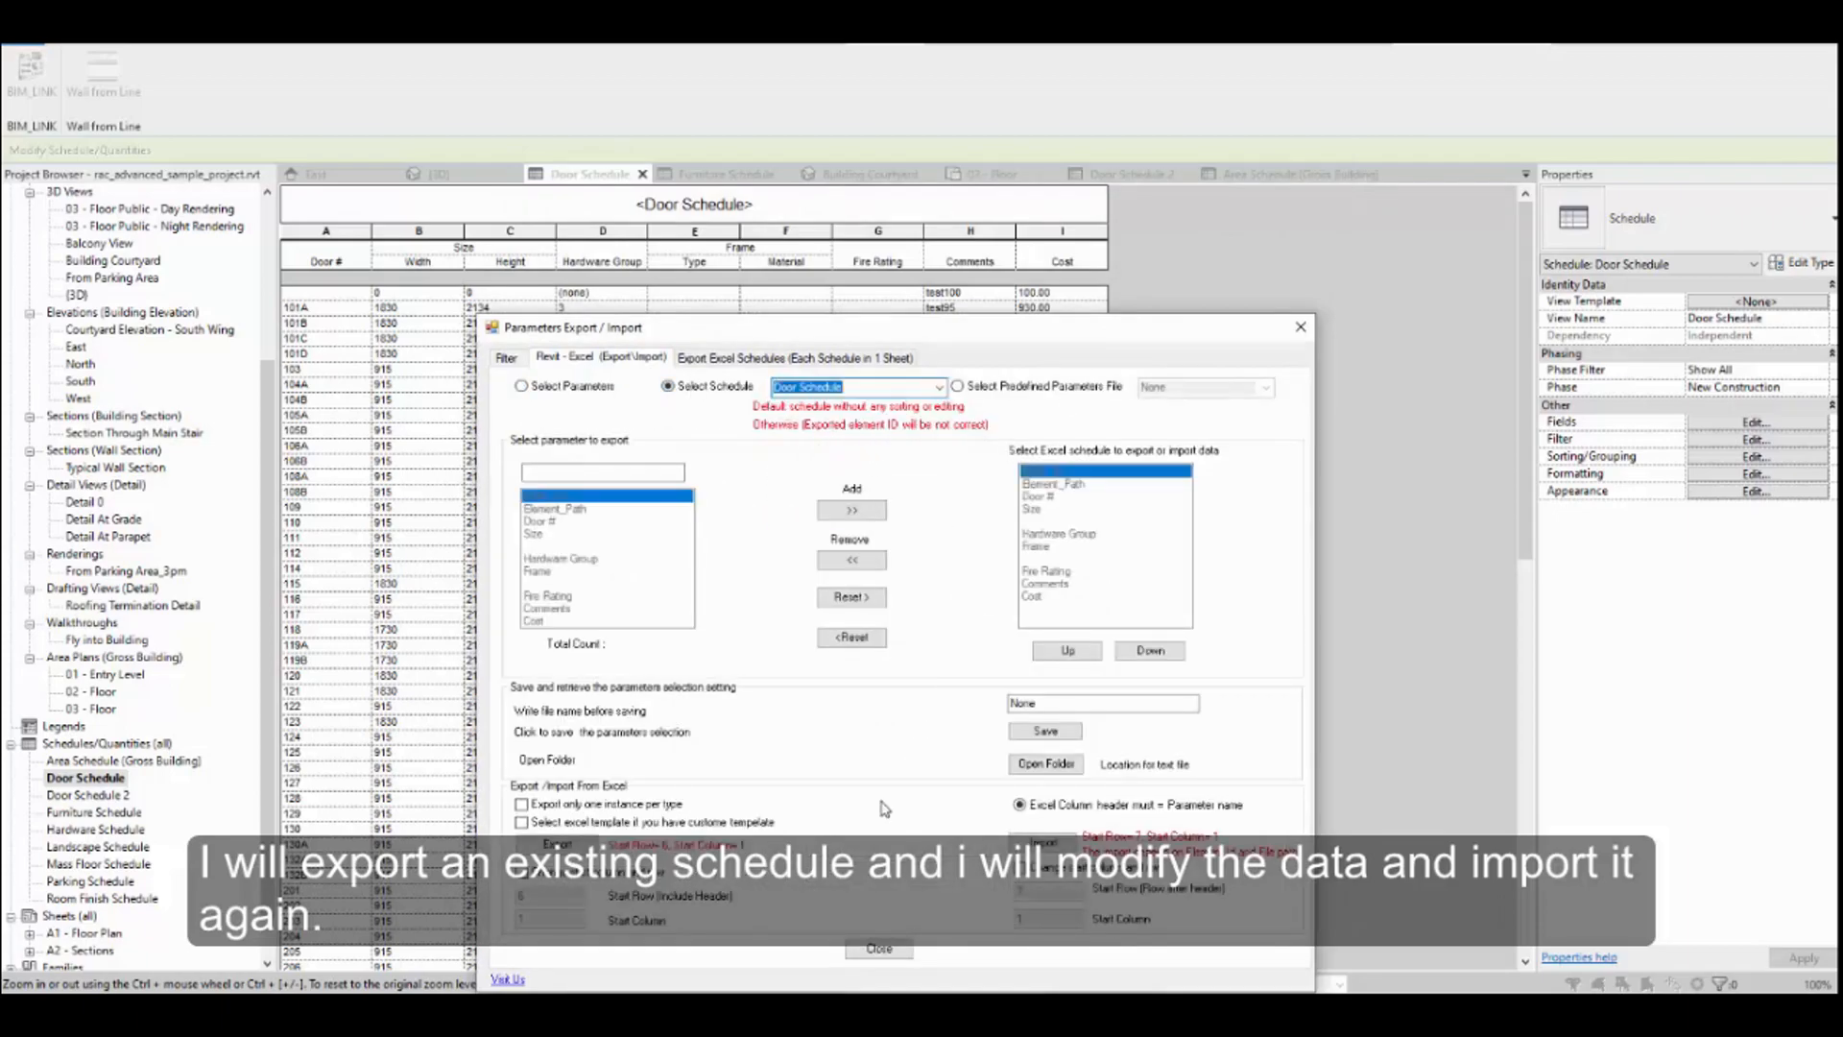
# Export the schedule to the export folder as an Excel file named "fire_ratingrac_advanced_sample_project"
pyautogui.click(578, 845)
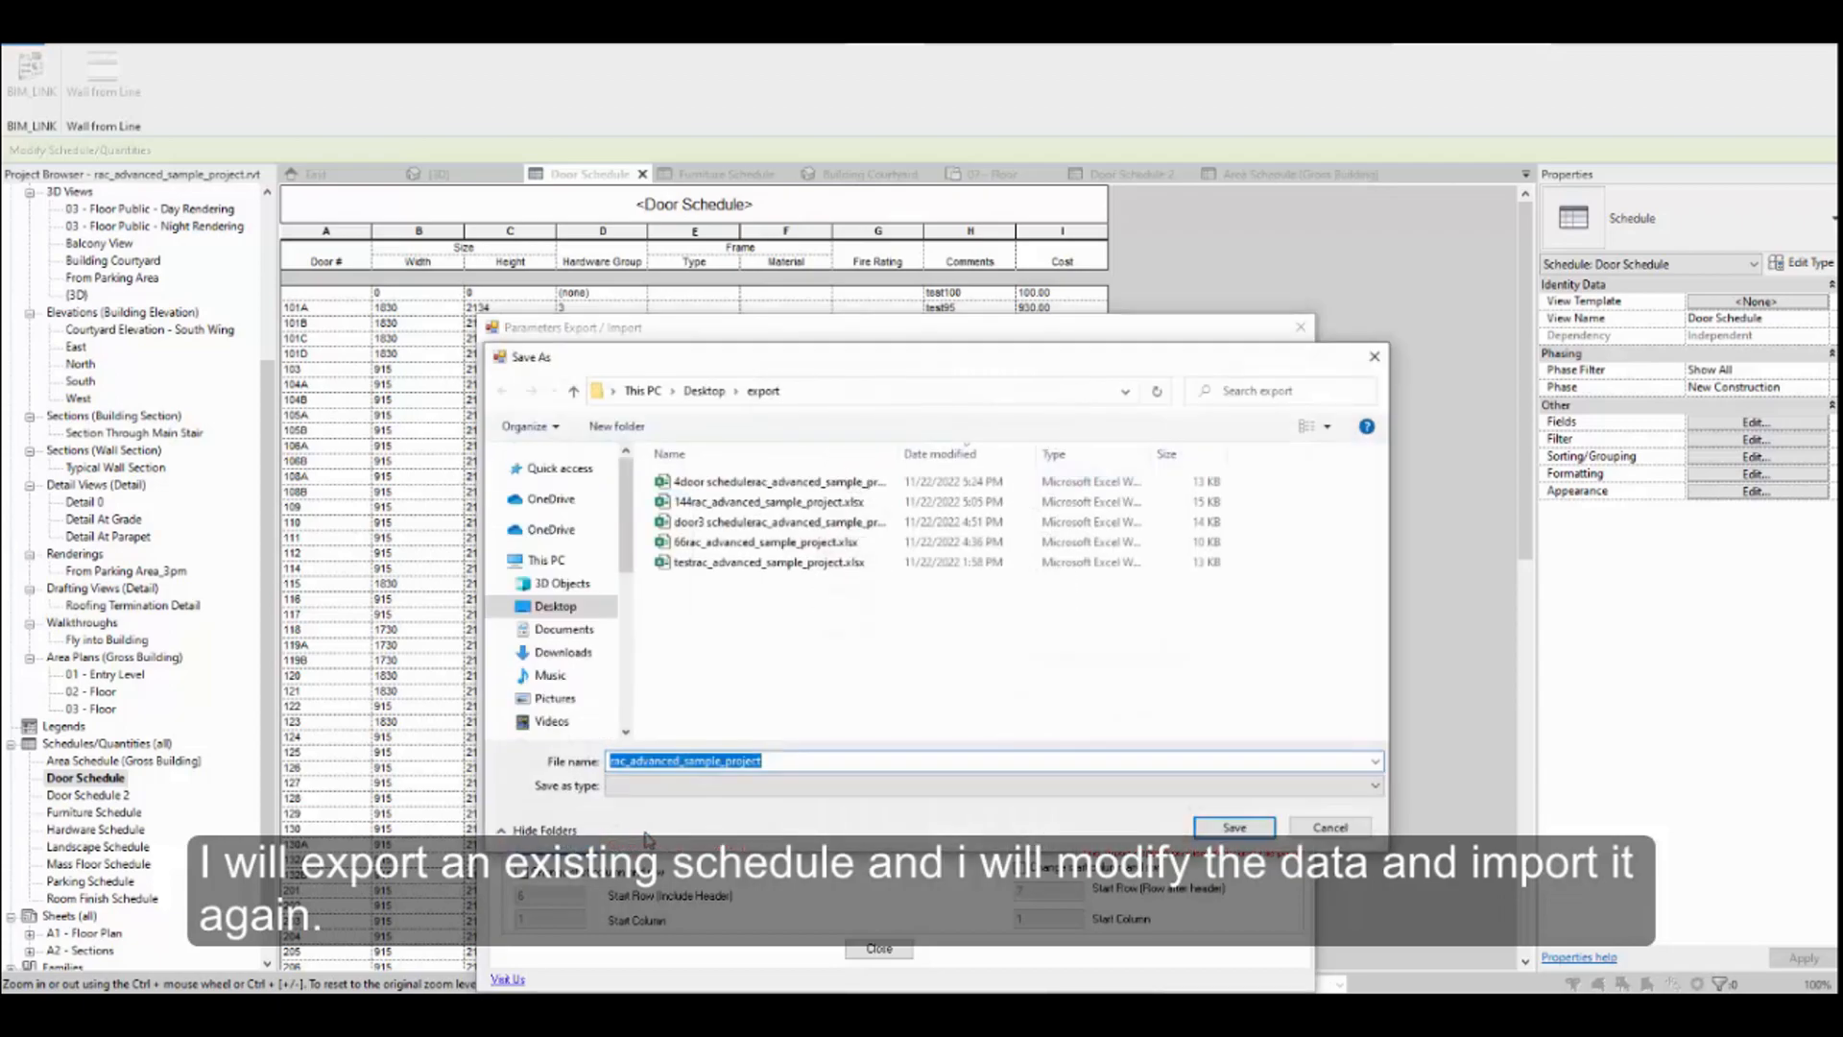
pyautogui.click(610, 764)
pyautogui.write('fir')
pyautogui.write('e_ratin')
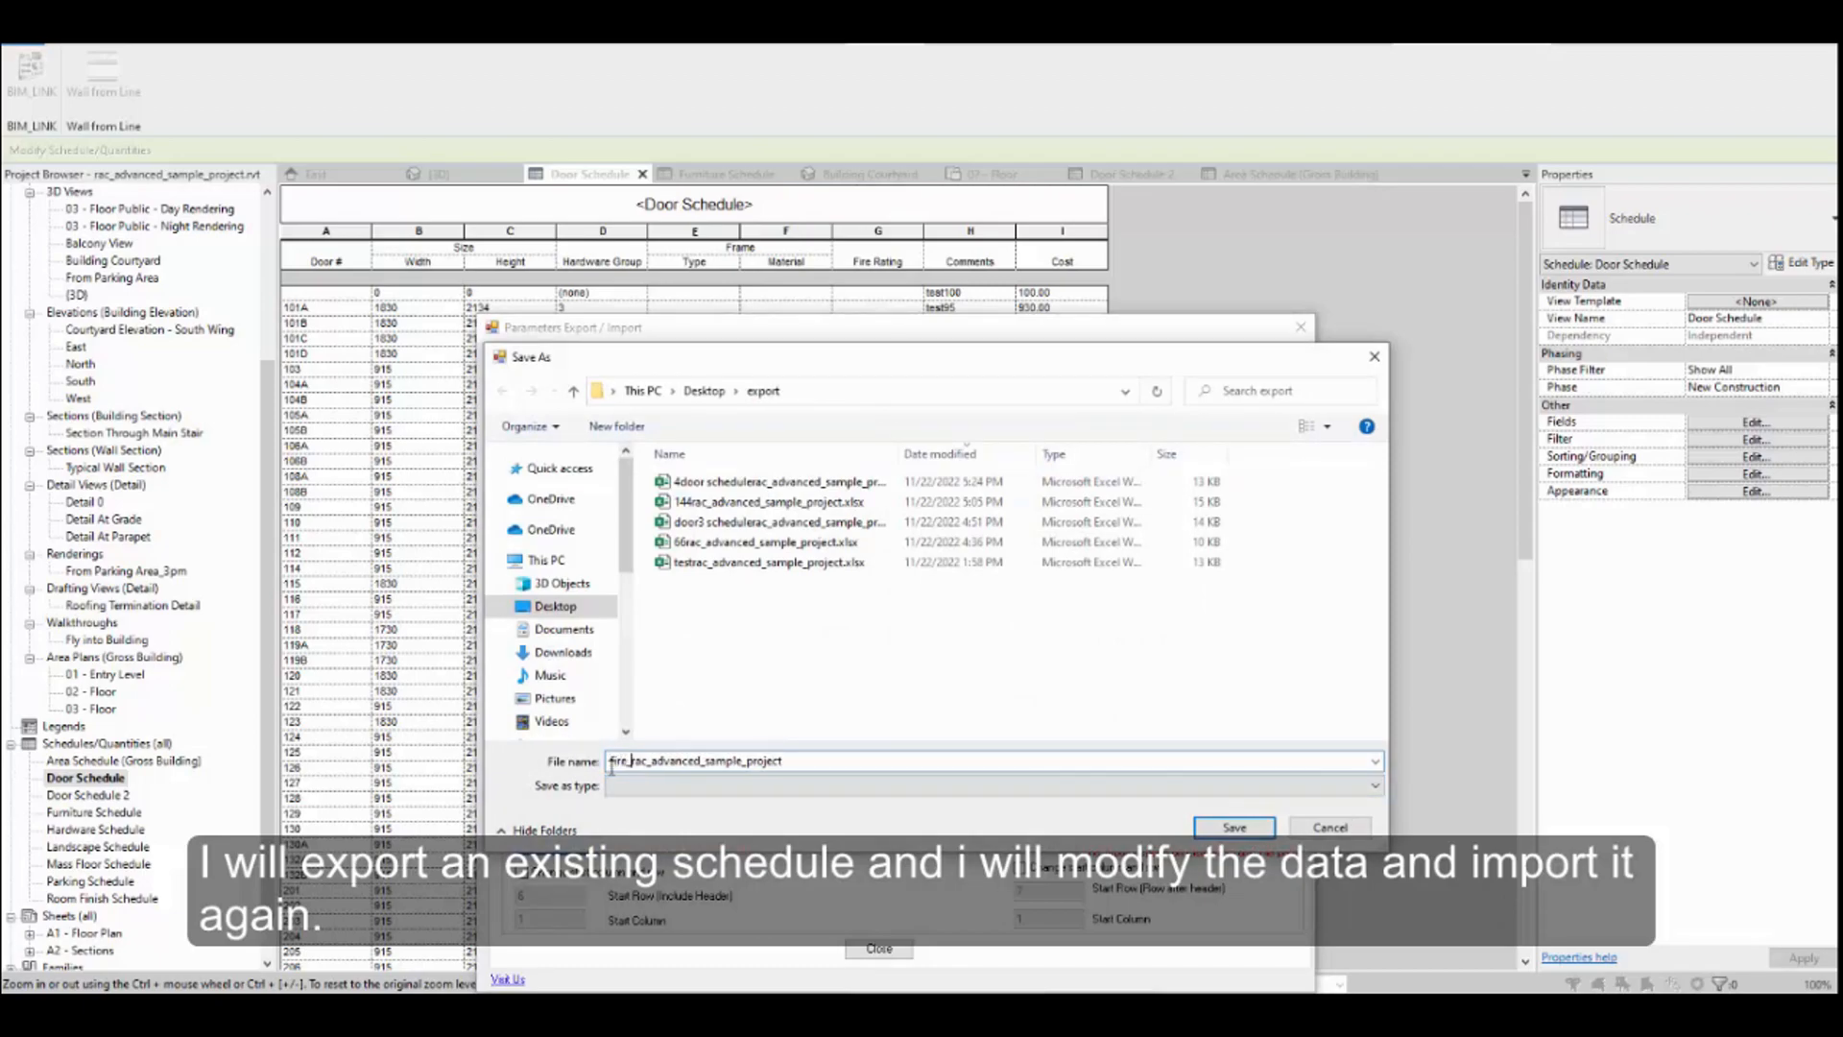
pyautogui.write('g_')
pyautogui.press('Return')
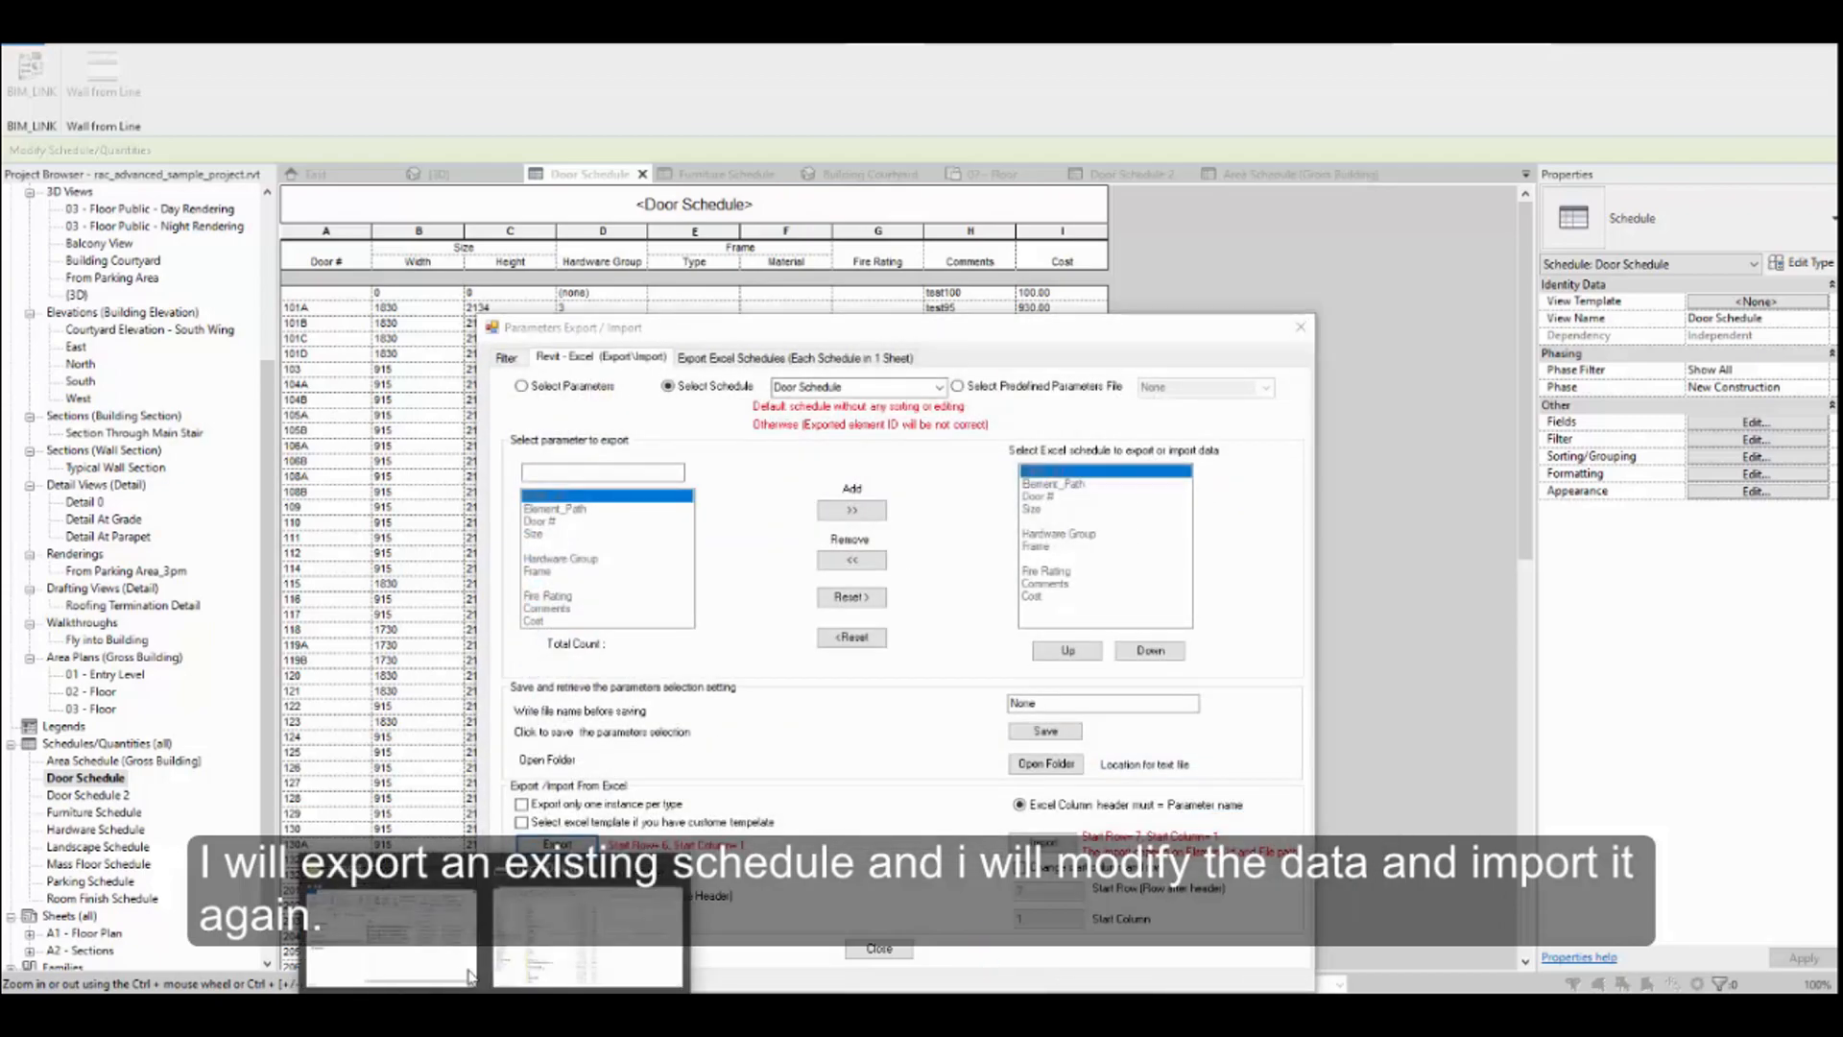
# Open the exported fire_ratingrac_advanced_sample_project workbook from the export folder in Excel
pyautogui.click(470, 976)
pyautogui.click(540, 398)
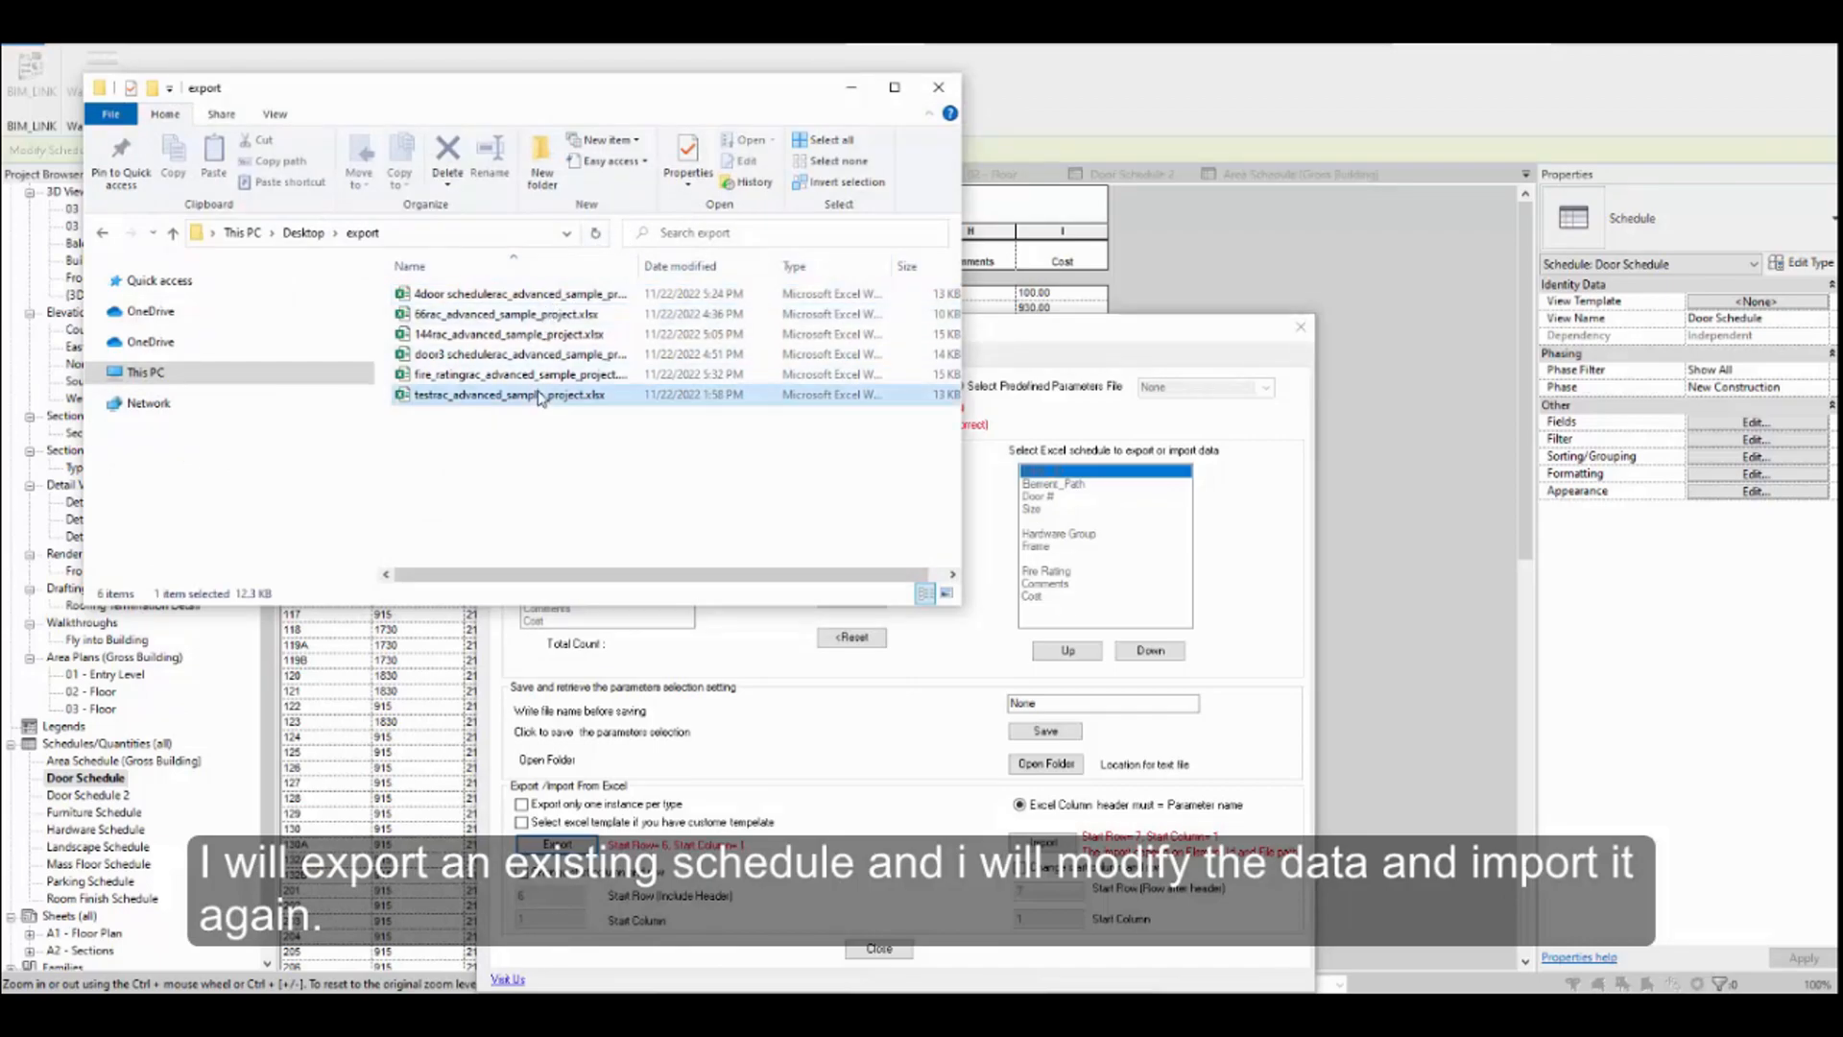
pyautogui.click(540, 382)
pyautogui.doubleClick(539, 383)
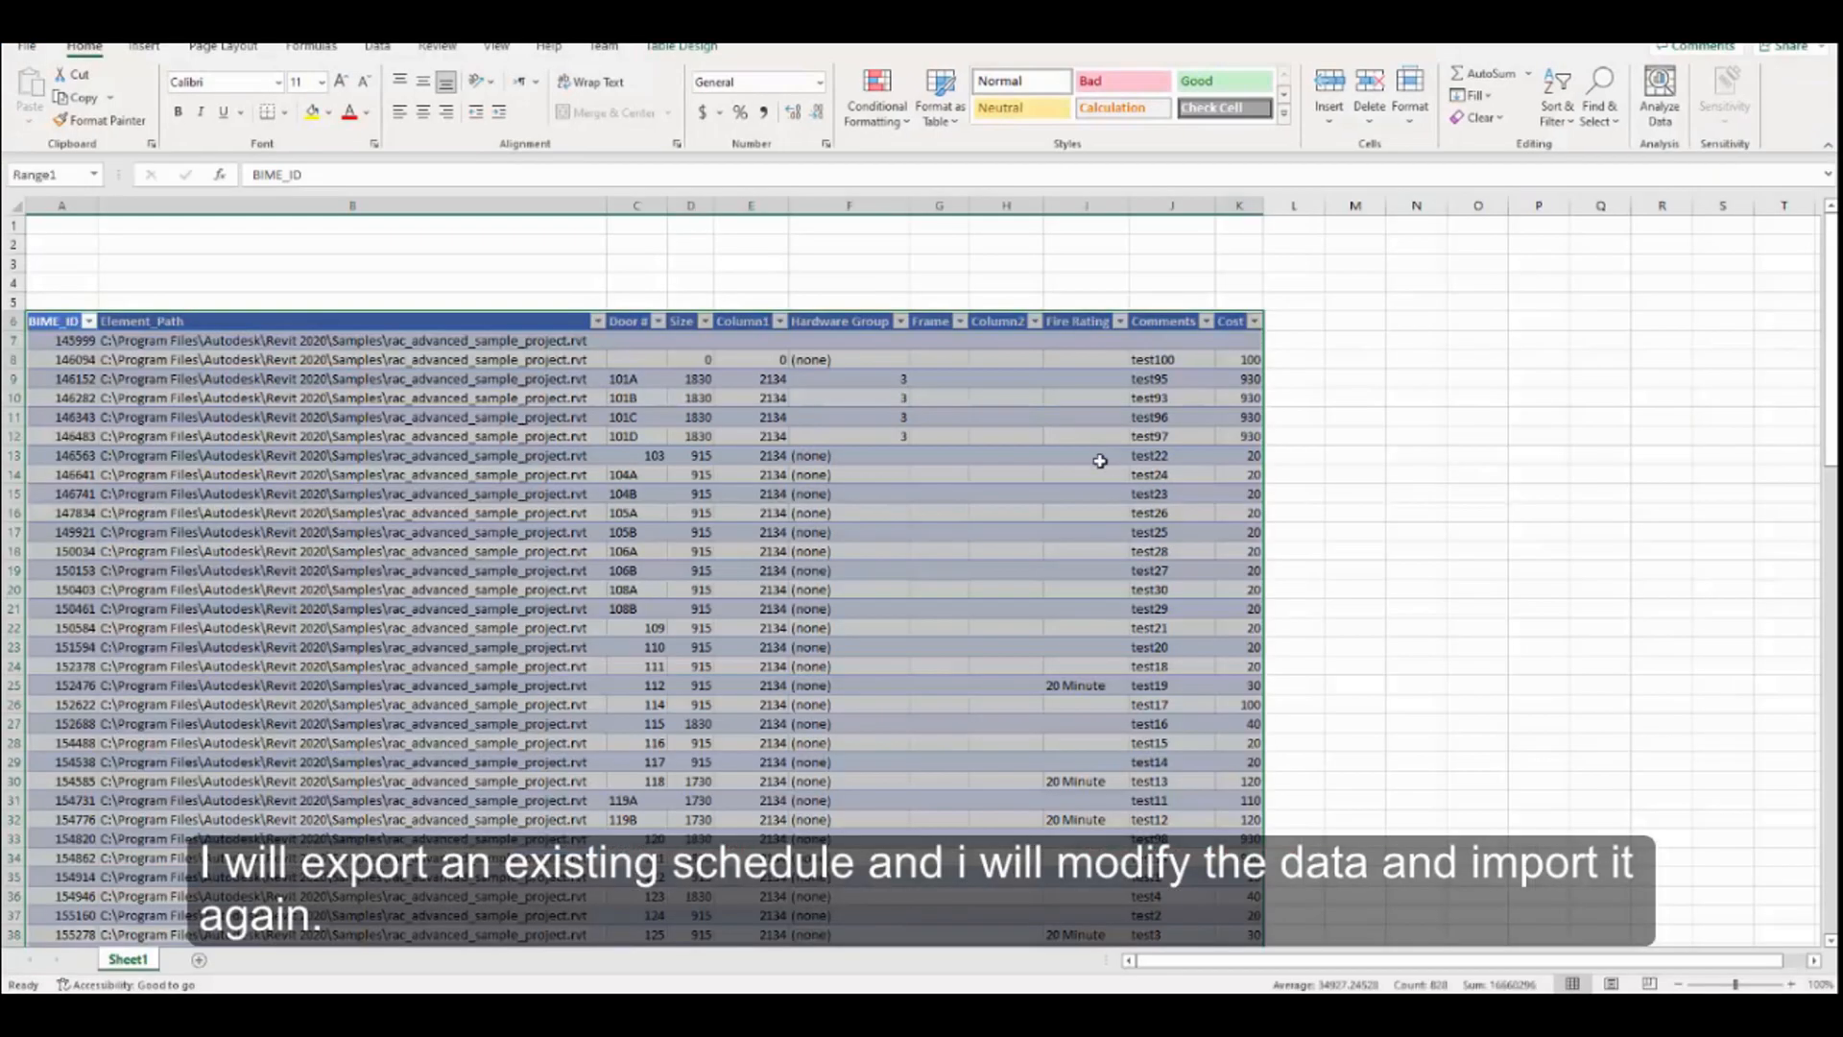
pyautogui.click(1028, 546)
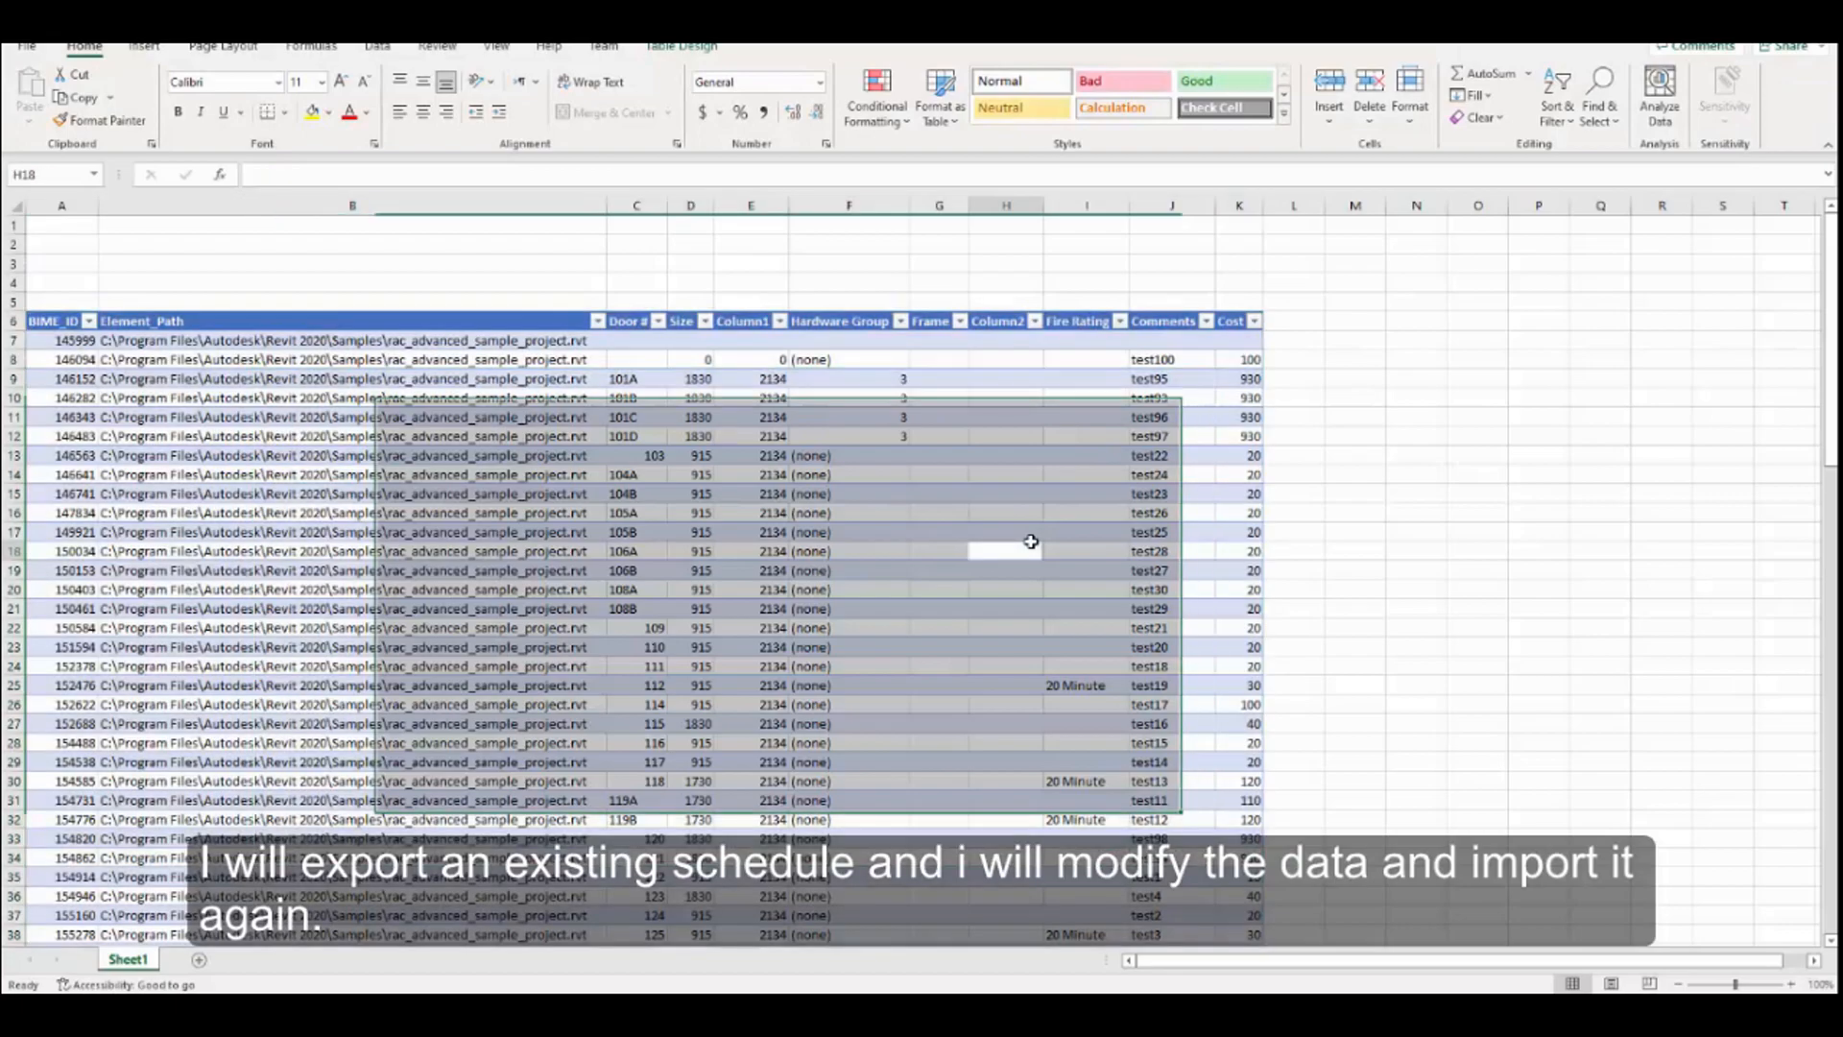
# Copy the "20 Minute" value into the Fire Rating cells of all doors from row 7 down
pyautogui.click(1074, 681)
pyautogui.hotkey('ctrl', 'c')
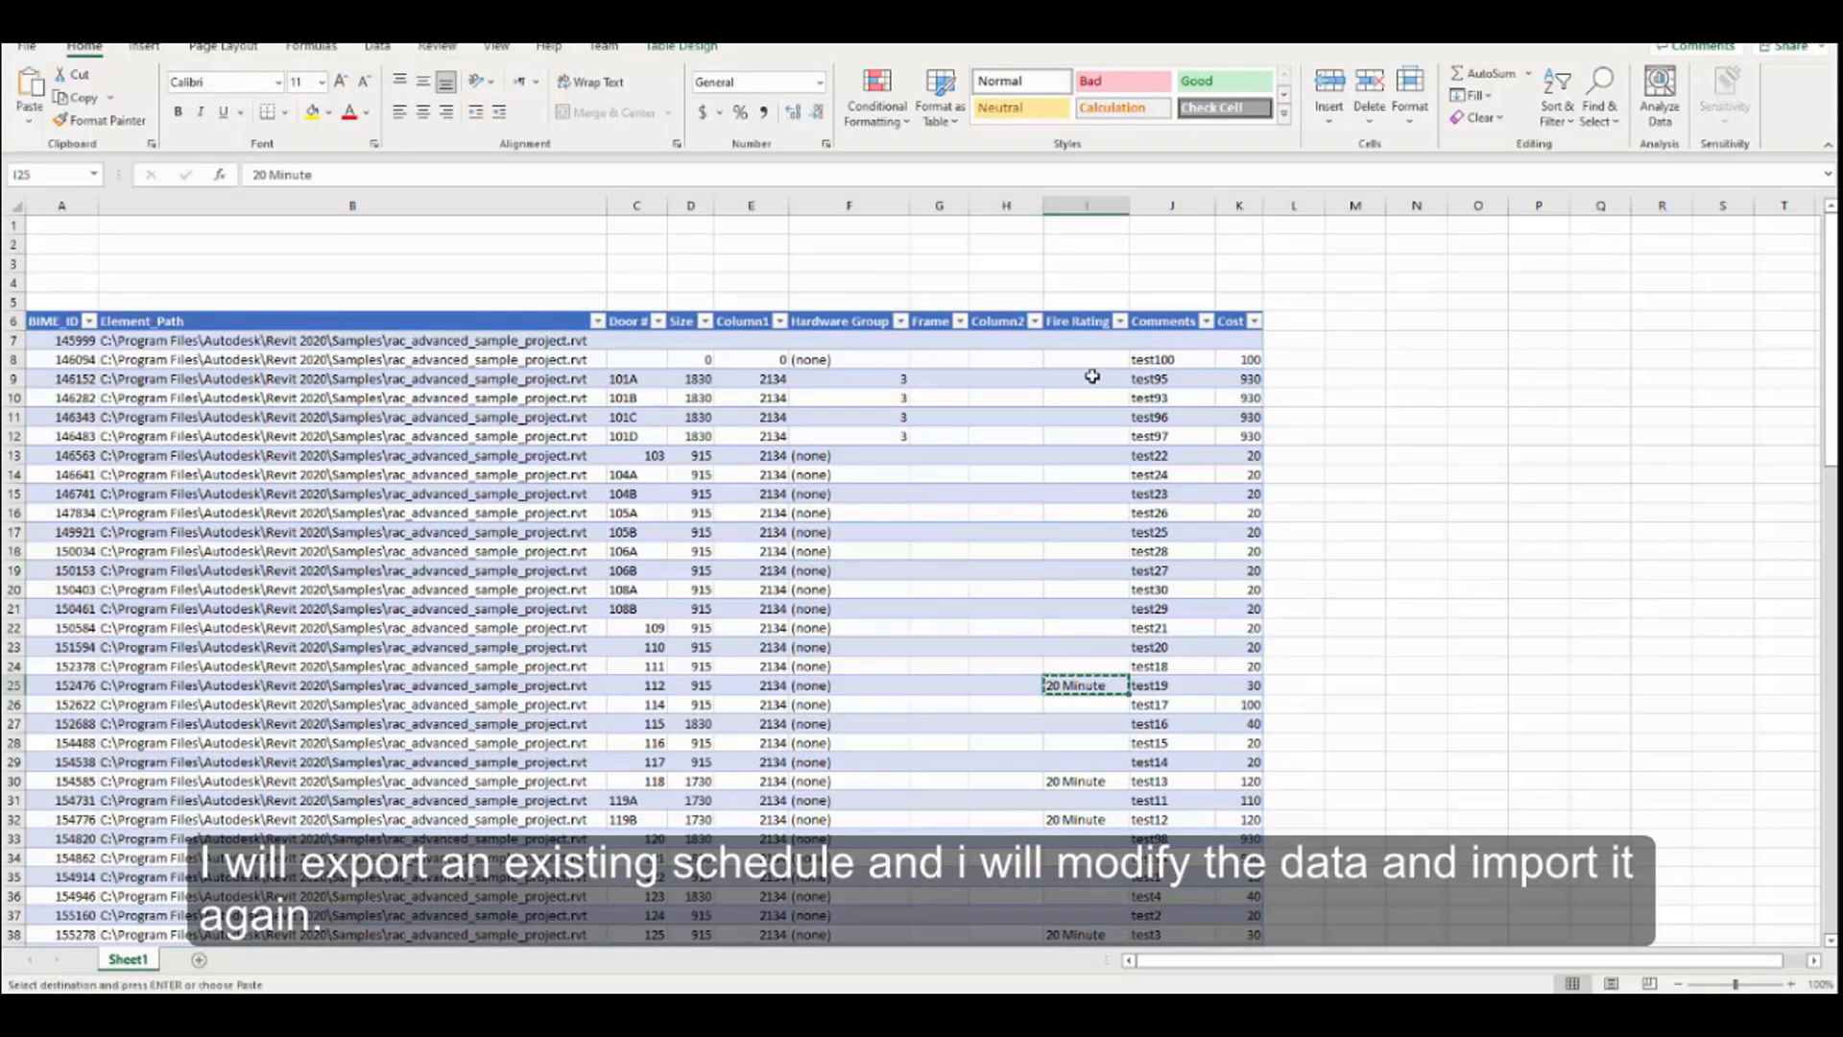
pyautogui.moveTo(1086, 359); pyautogui.dragTo(1102, 686)
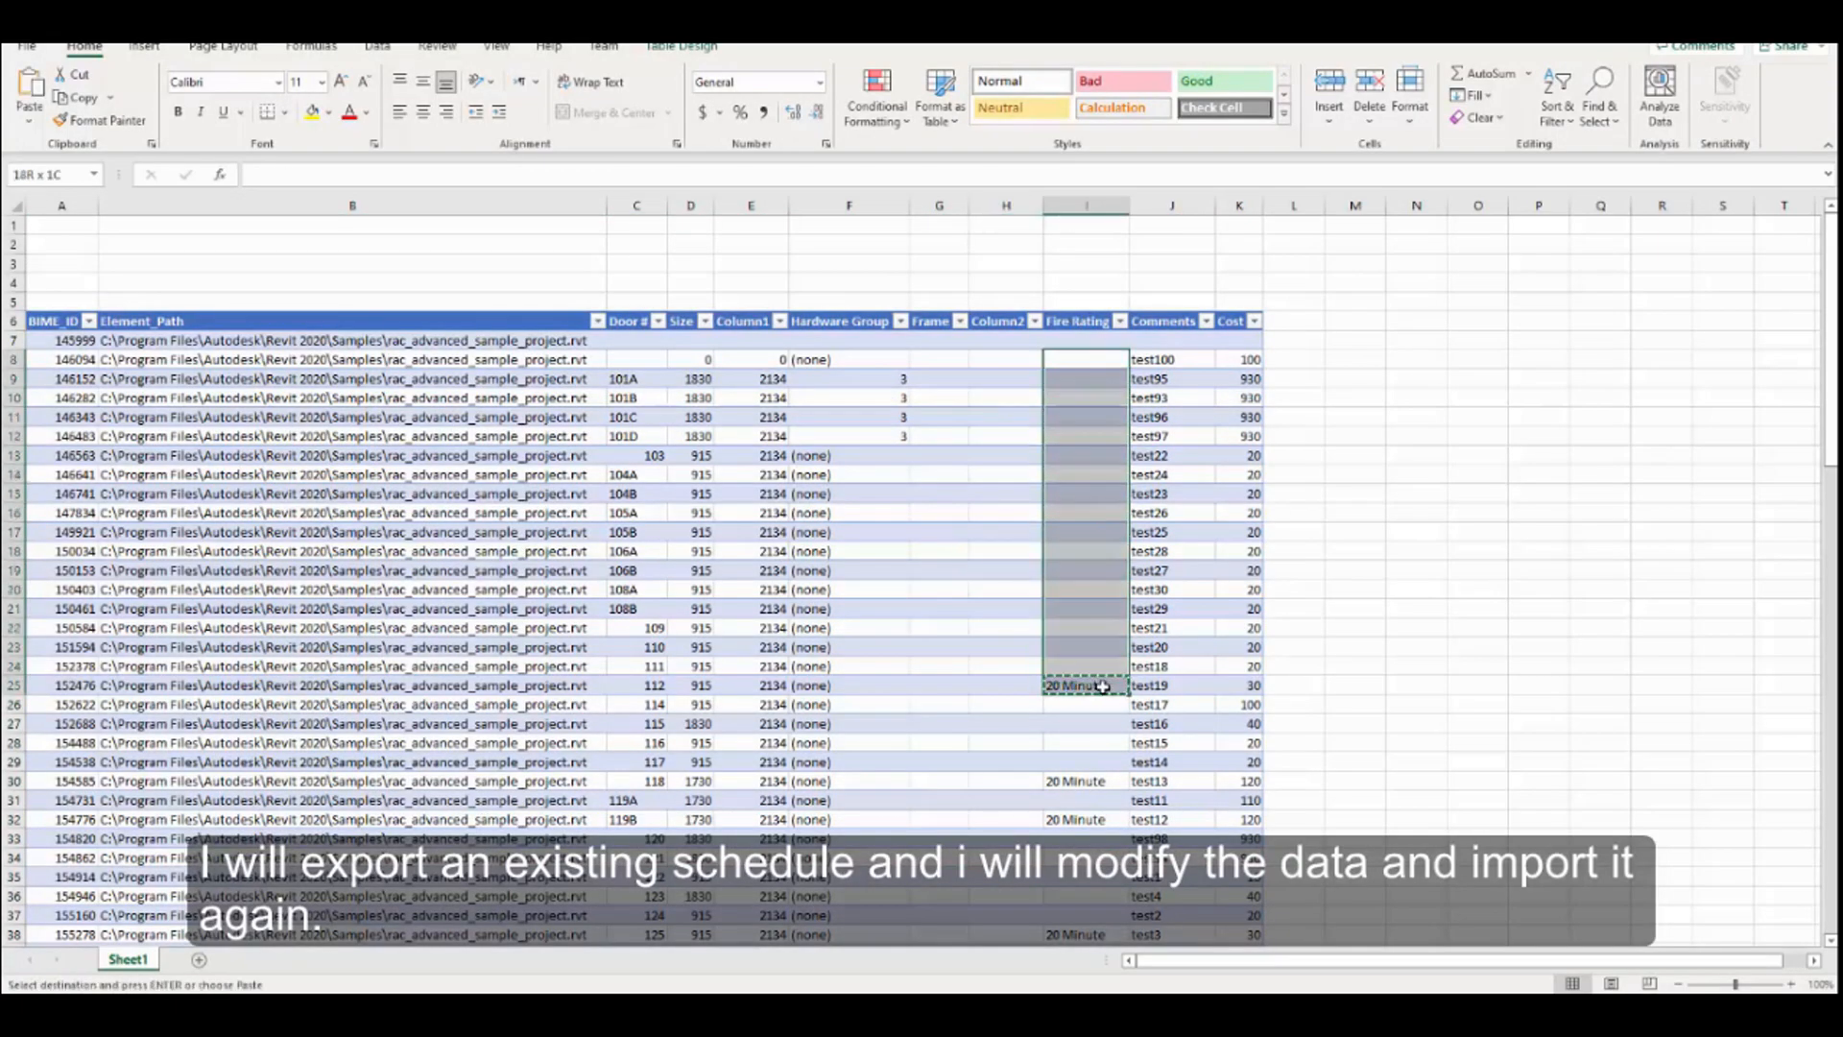
pyautogui.moveTo(1088, 341); pyautogui.dragTo(1046, 895)
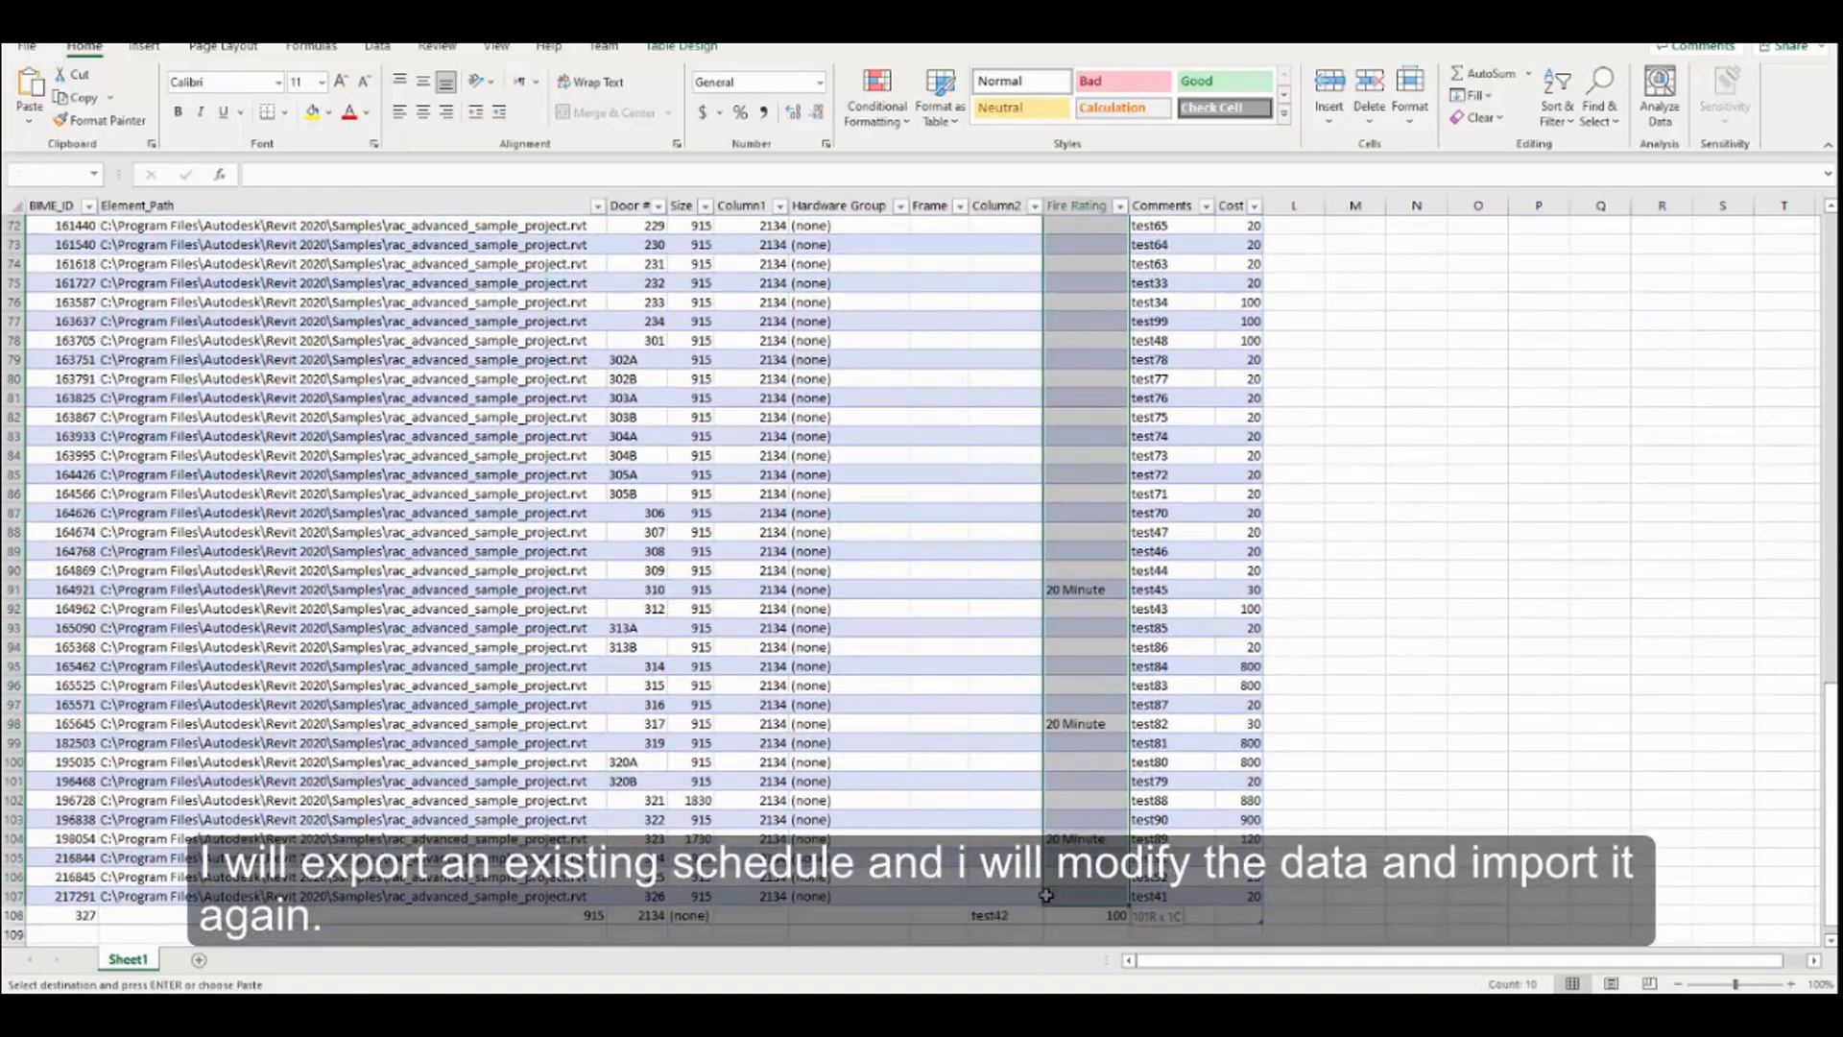
pyautogui.hotkey('ctrl', 'v')
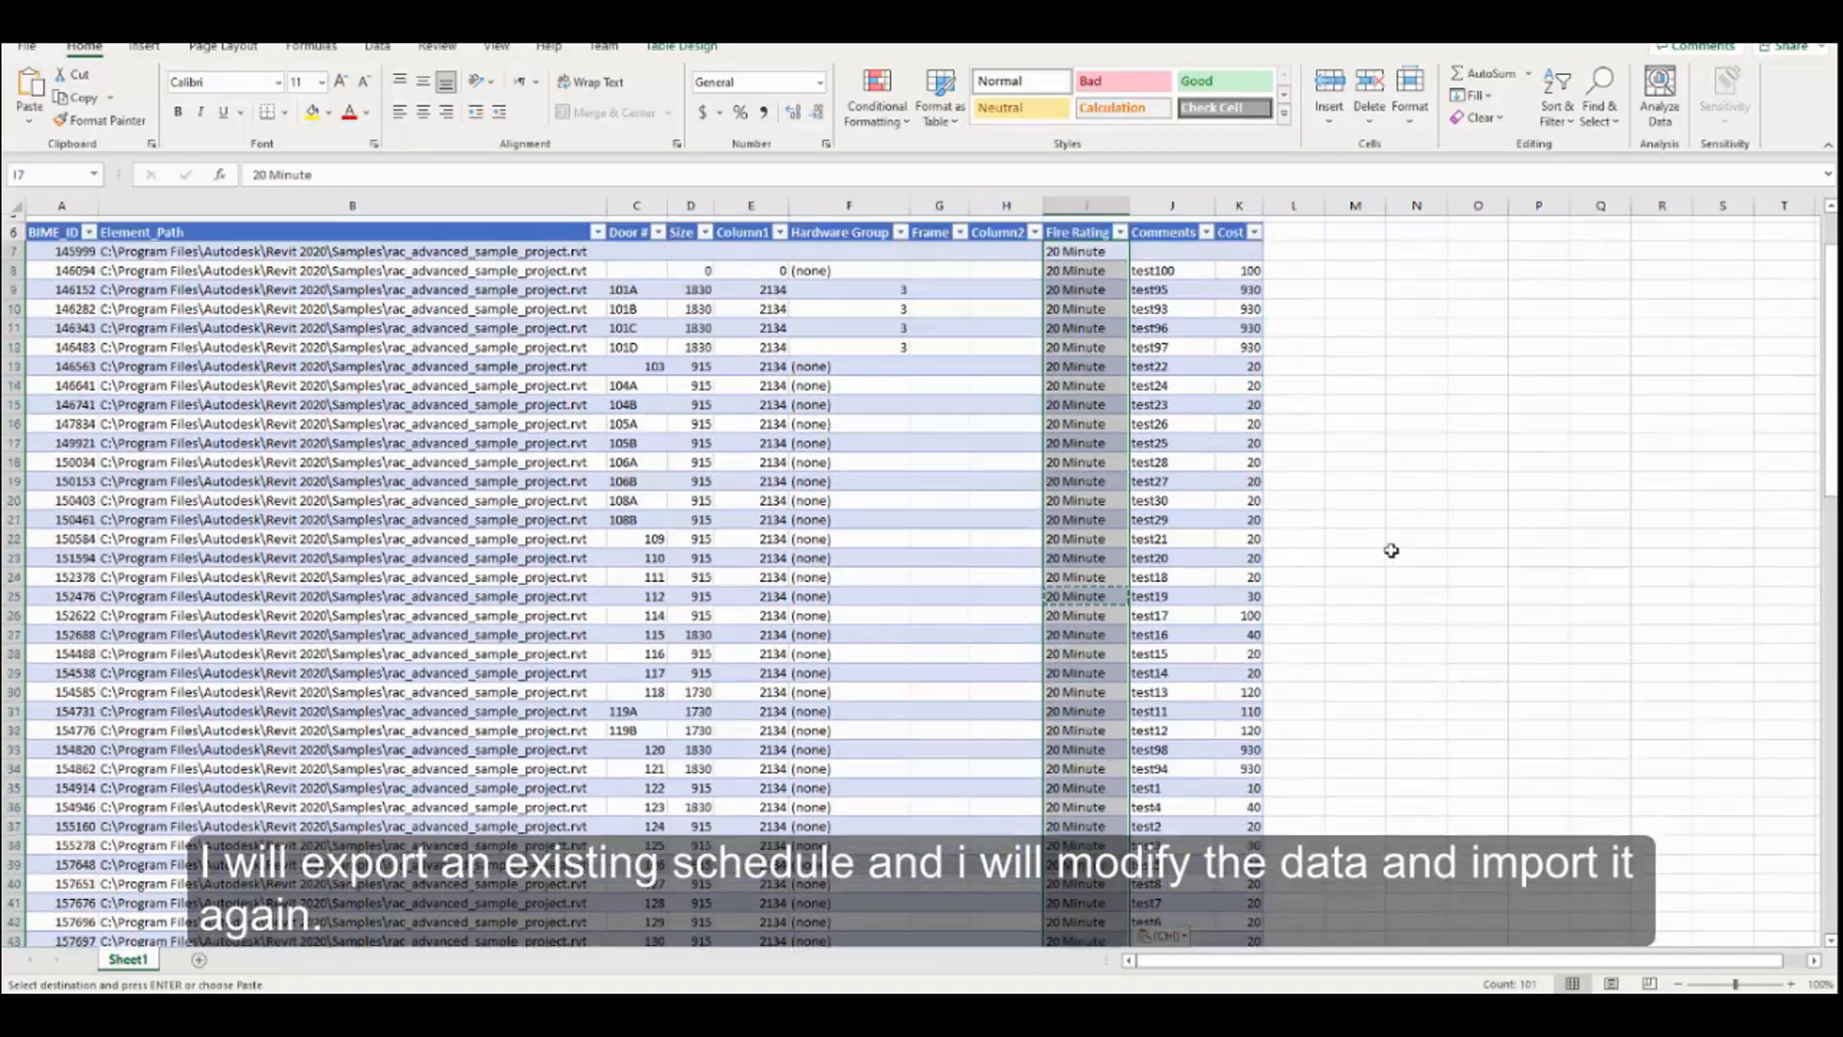
pyautogui.scroll(2, 1392, 551)
pyautogui.click(1404, 531)
pyautogui.press('Escape')
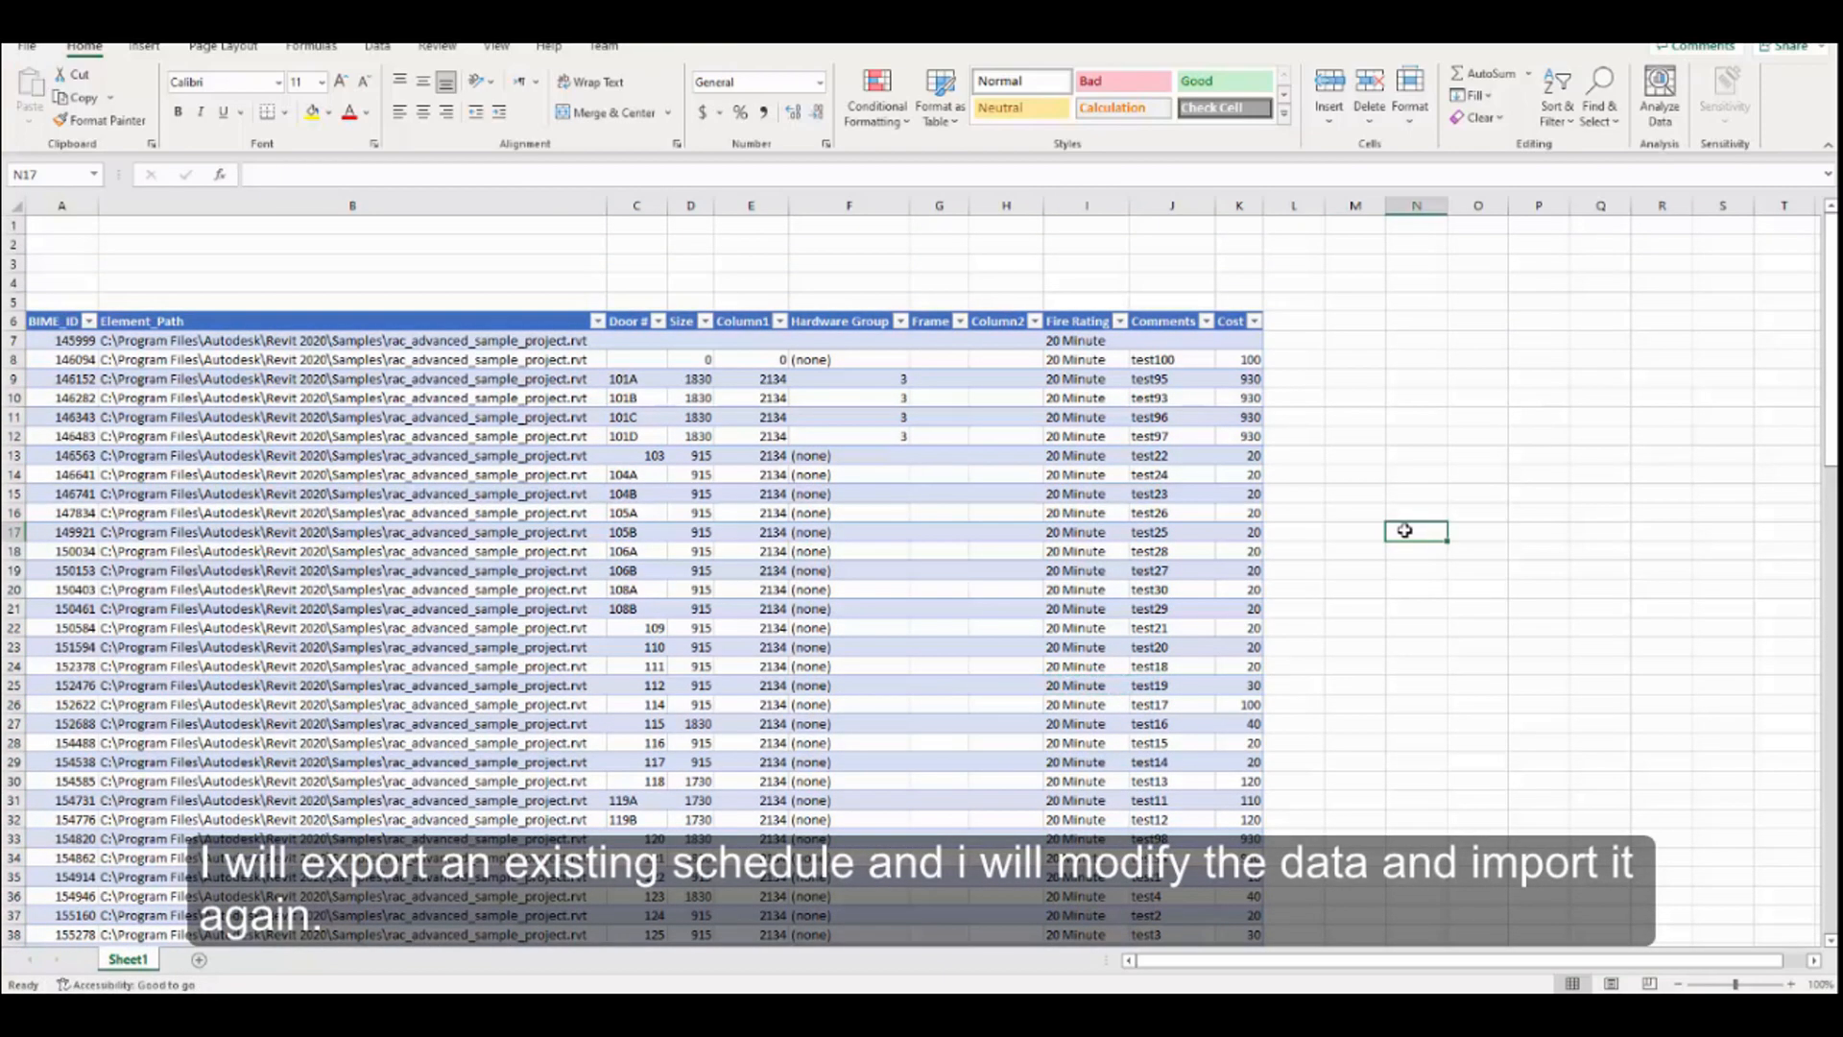
# Change the first door's Fire Rating to "30Minute" and copy it down the column to row 35
pyautogui.click(1062, 341)
pyautogui.doubleClick(264, 175)
pyautogui.write('30')
pyautogui.press('Return')
pyautogui.click(1066, 434)
pyautogui.click(1070, 342)
pyautogui.hotkey('ctrl', 'c')
pyautogui.moveTo(1092, 366); pyautogui.dragTo(1106, 878)
pyautogui.hotkey('ctrl', 'v')
pyautogui.click(1474, 685)
pyautogui.press('Escape')
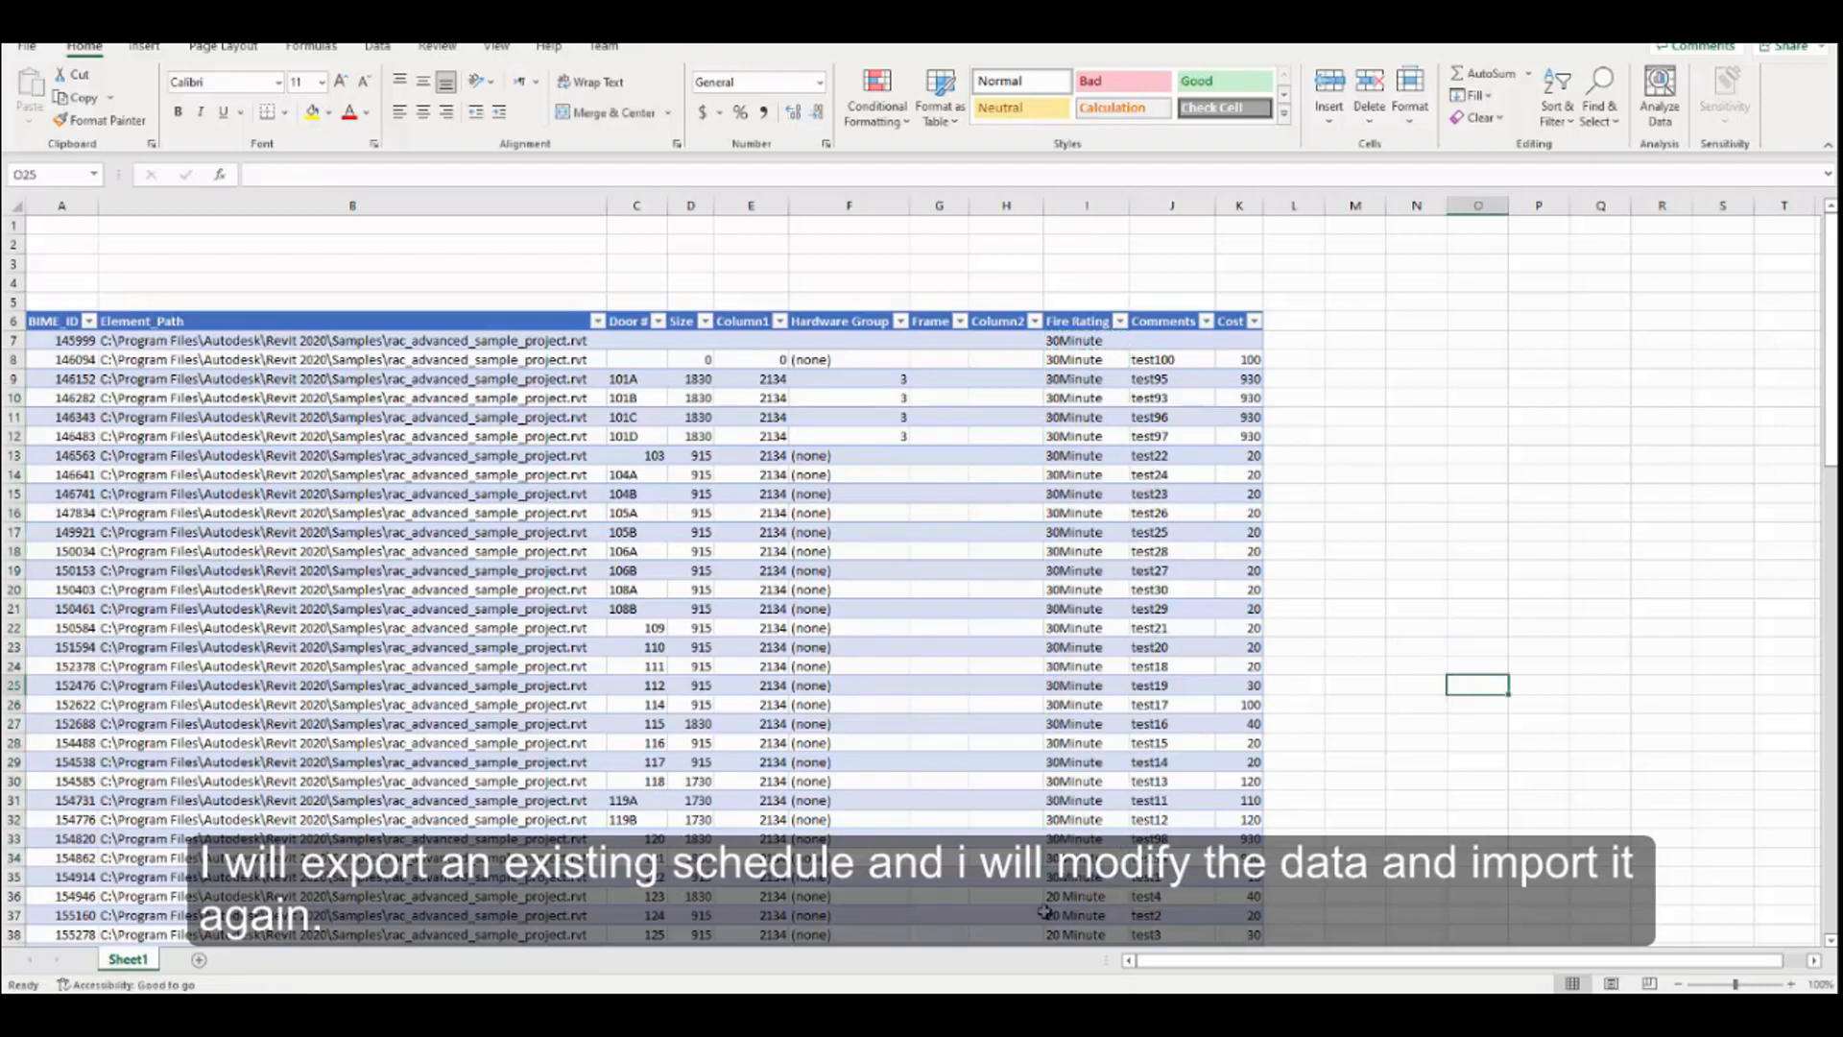
# Switch to Revit and import the edited fire_ratingrac_advanced_sample_project workbook into the Door Schedule, opening it as read-only
pyautogui.click(1021, 936)
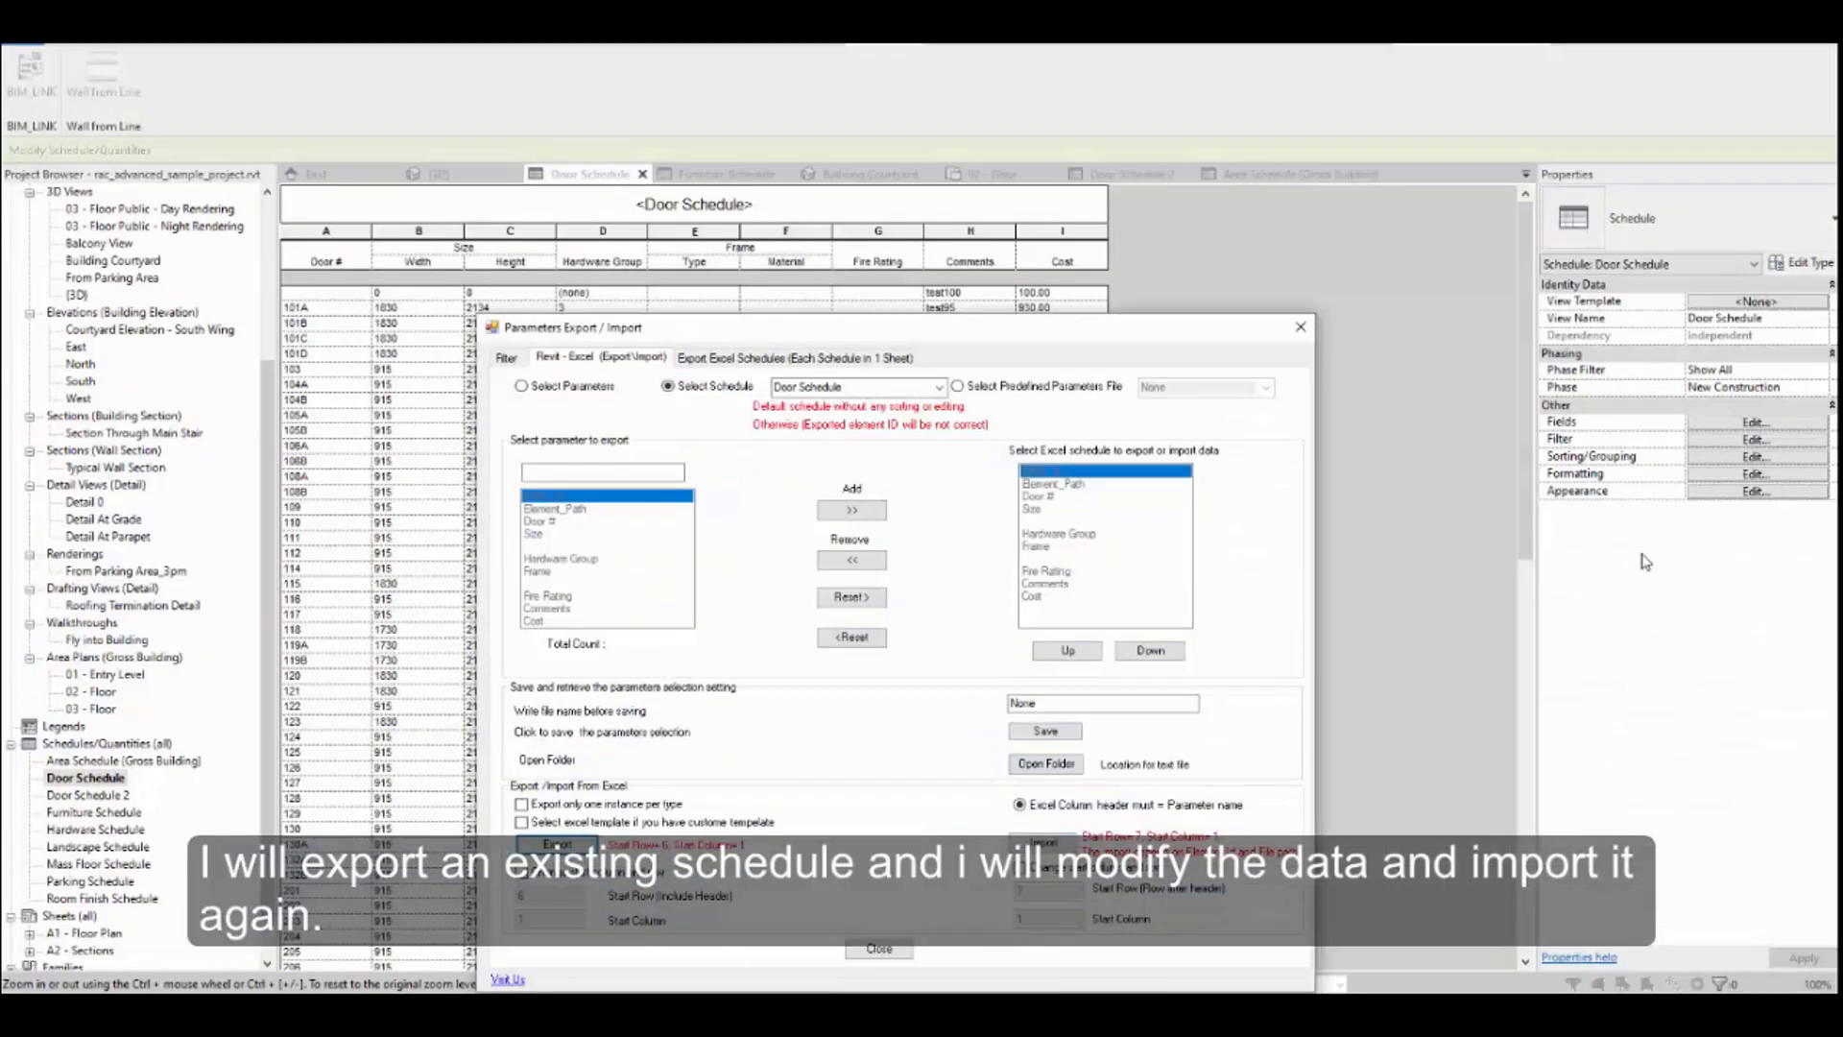
pyautogui.moveTo(1114, 338); pyautogui.dragTo(1130, 189)
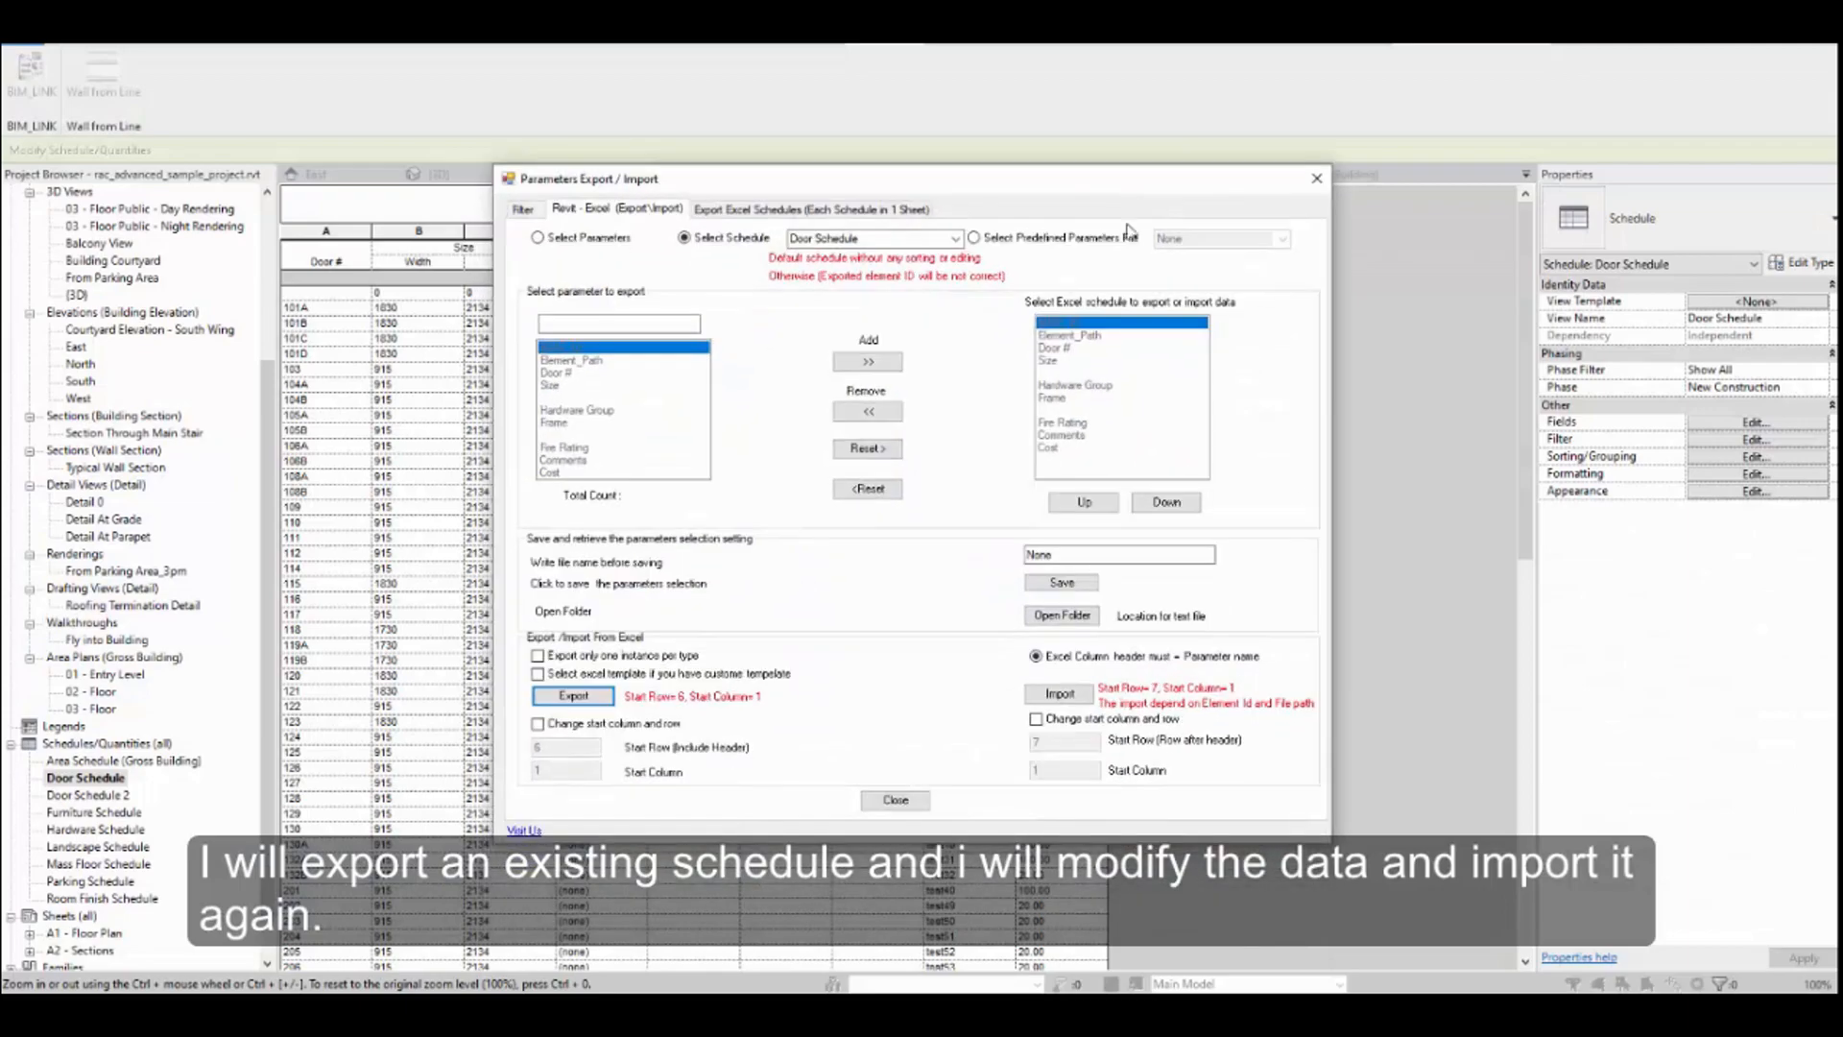
pyautogui.click(1068, 696)
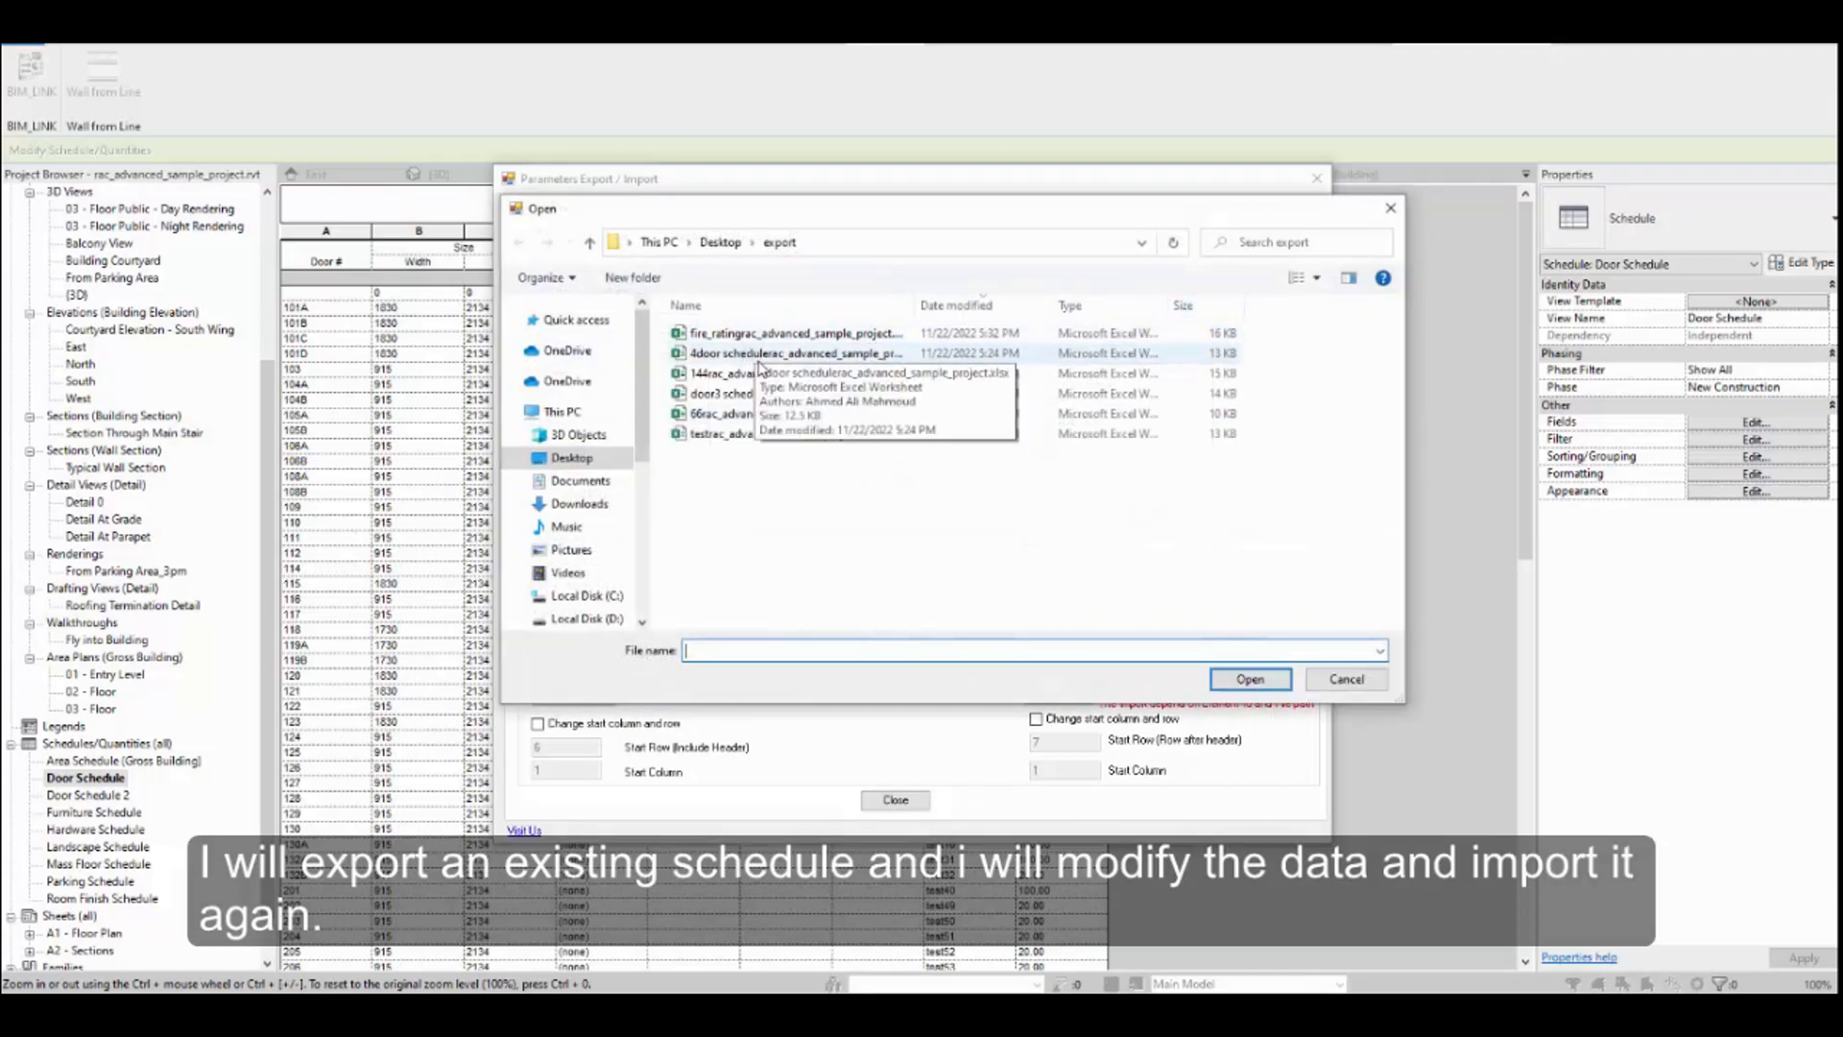
pyautogui.doubleClick(768, 333)
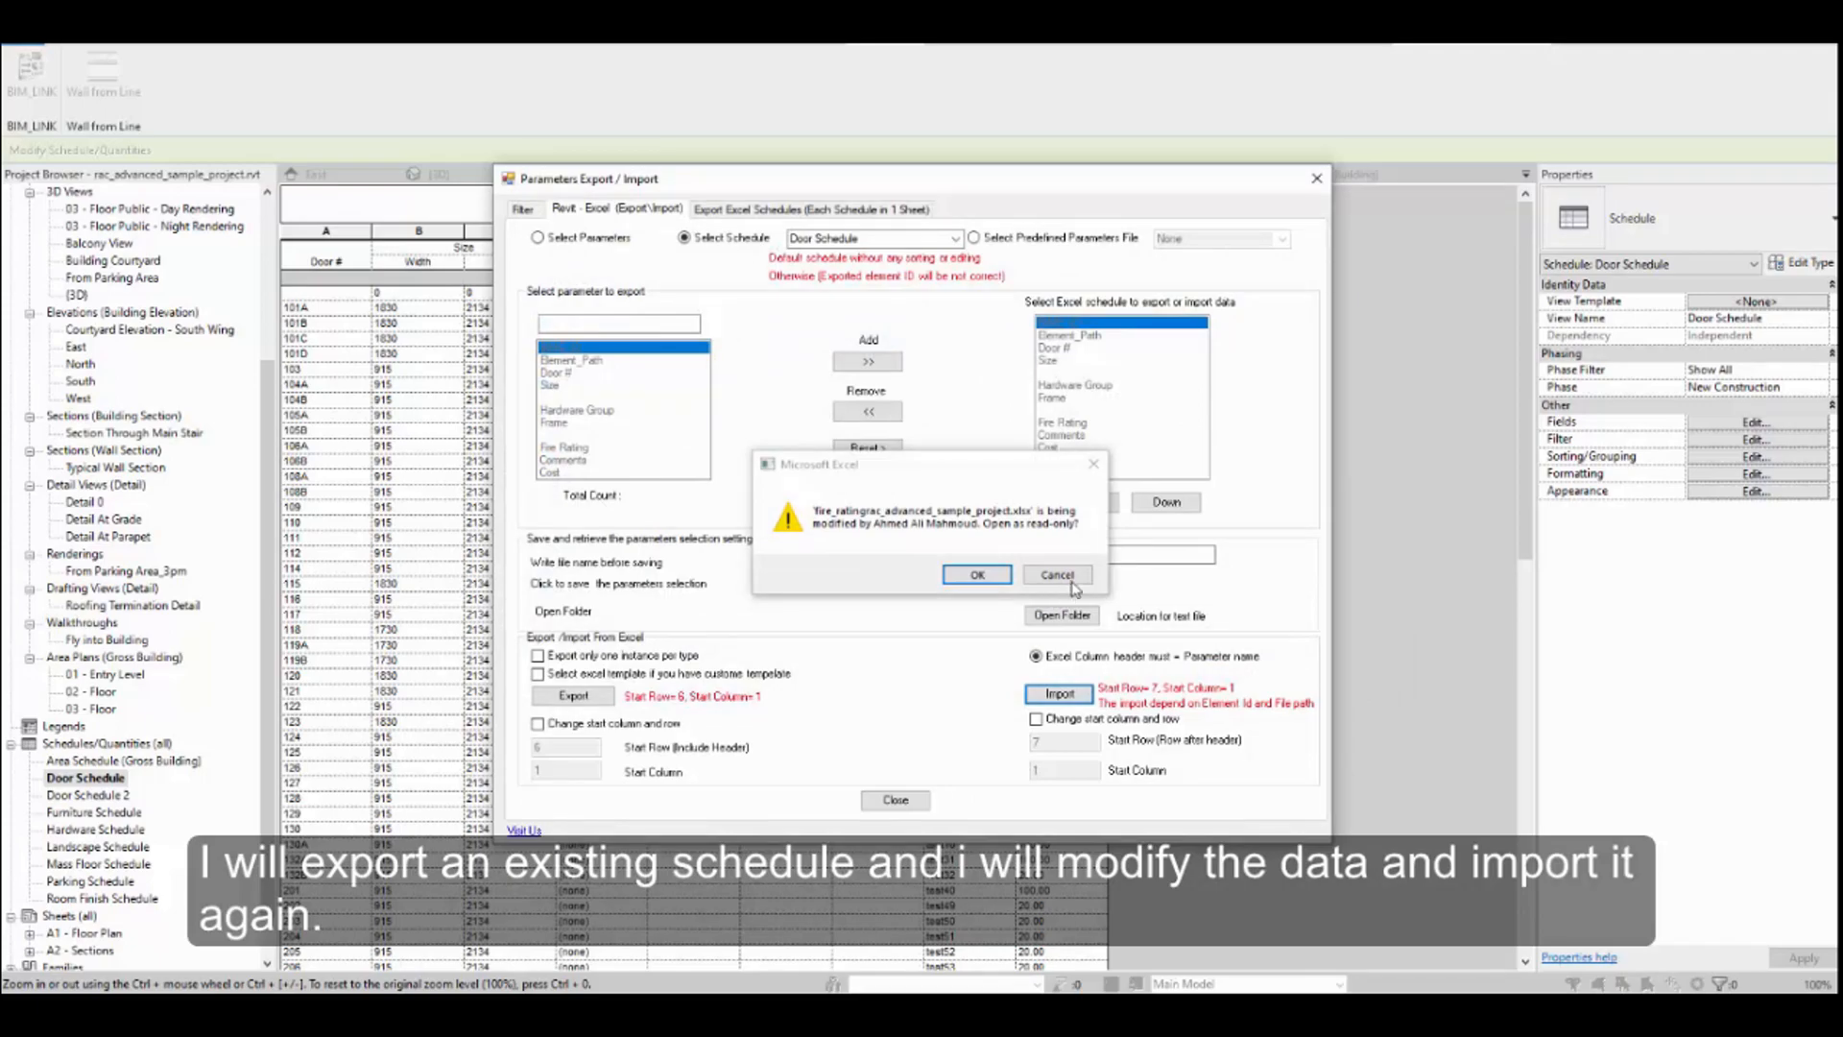
pyautogui.click(974, 575)
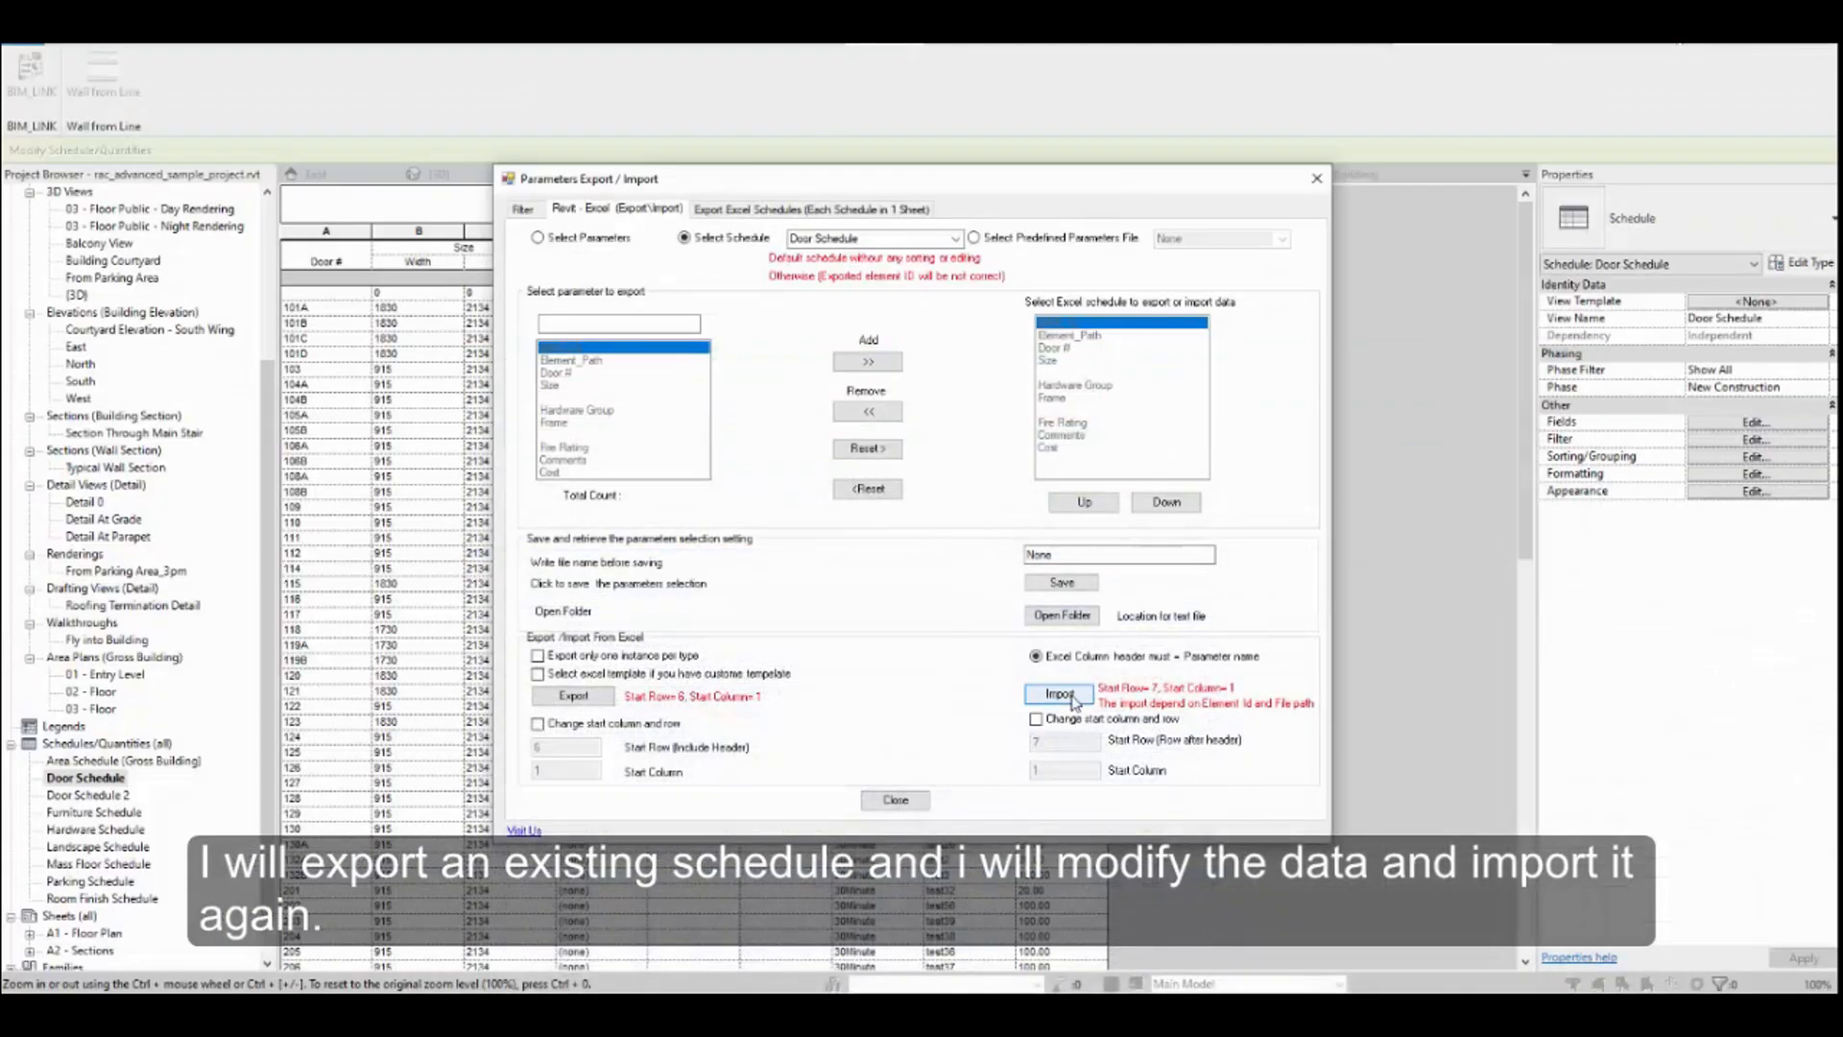
pyautogui.click(1061, 693)
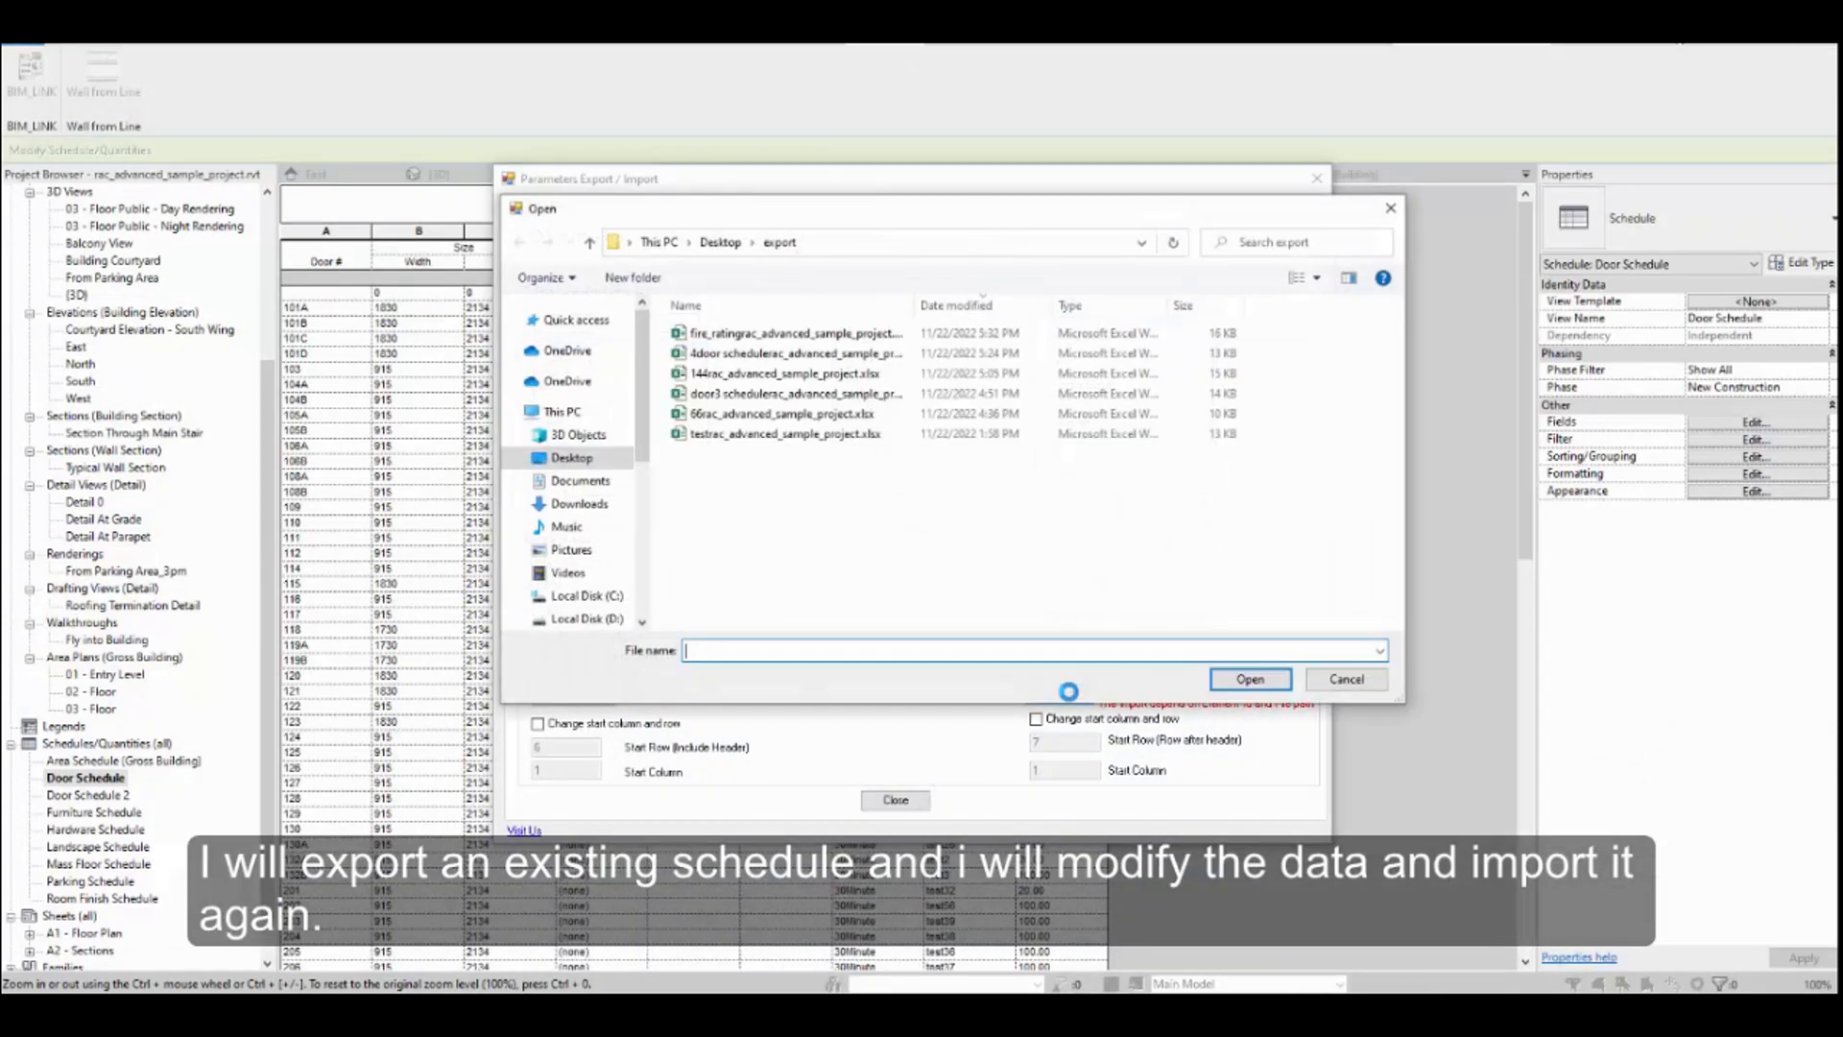
pyautogui.click(1348, 680)
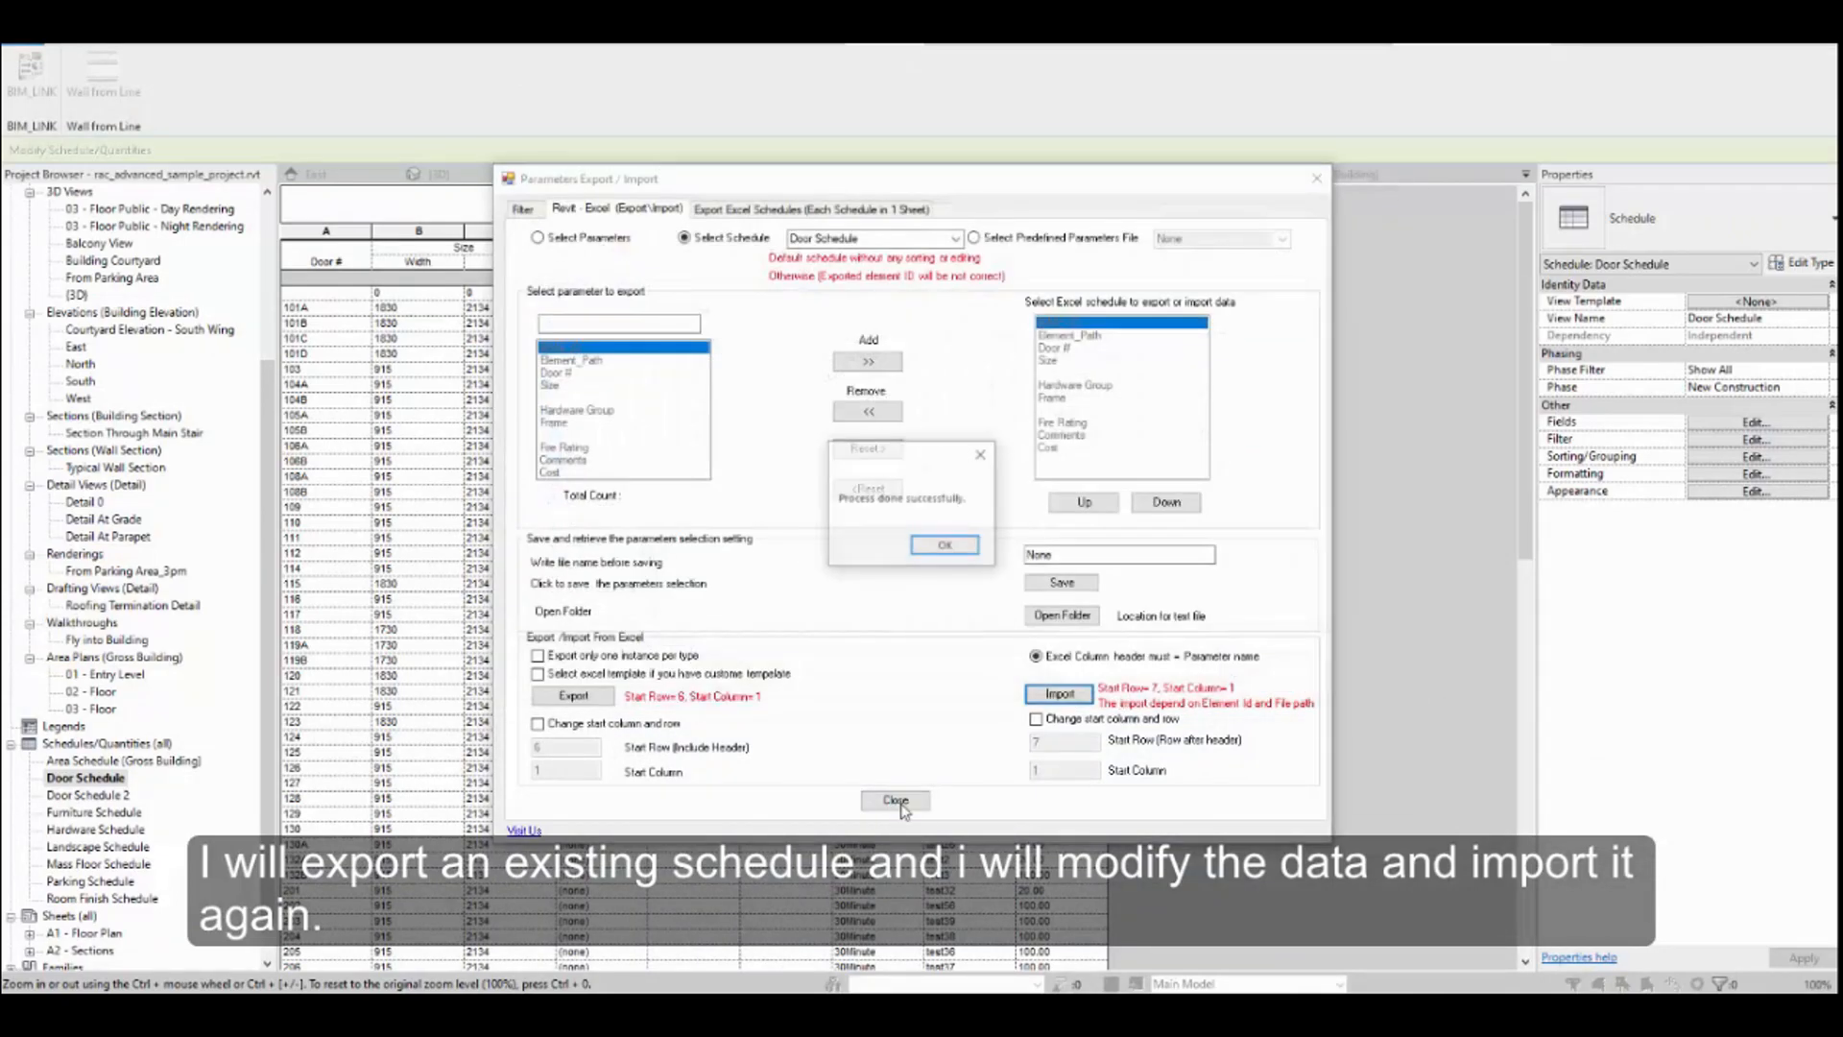
pyautogui.click(943, 546)
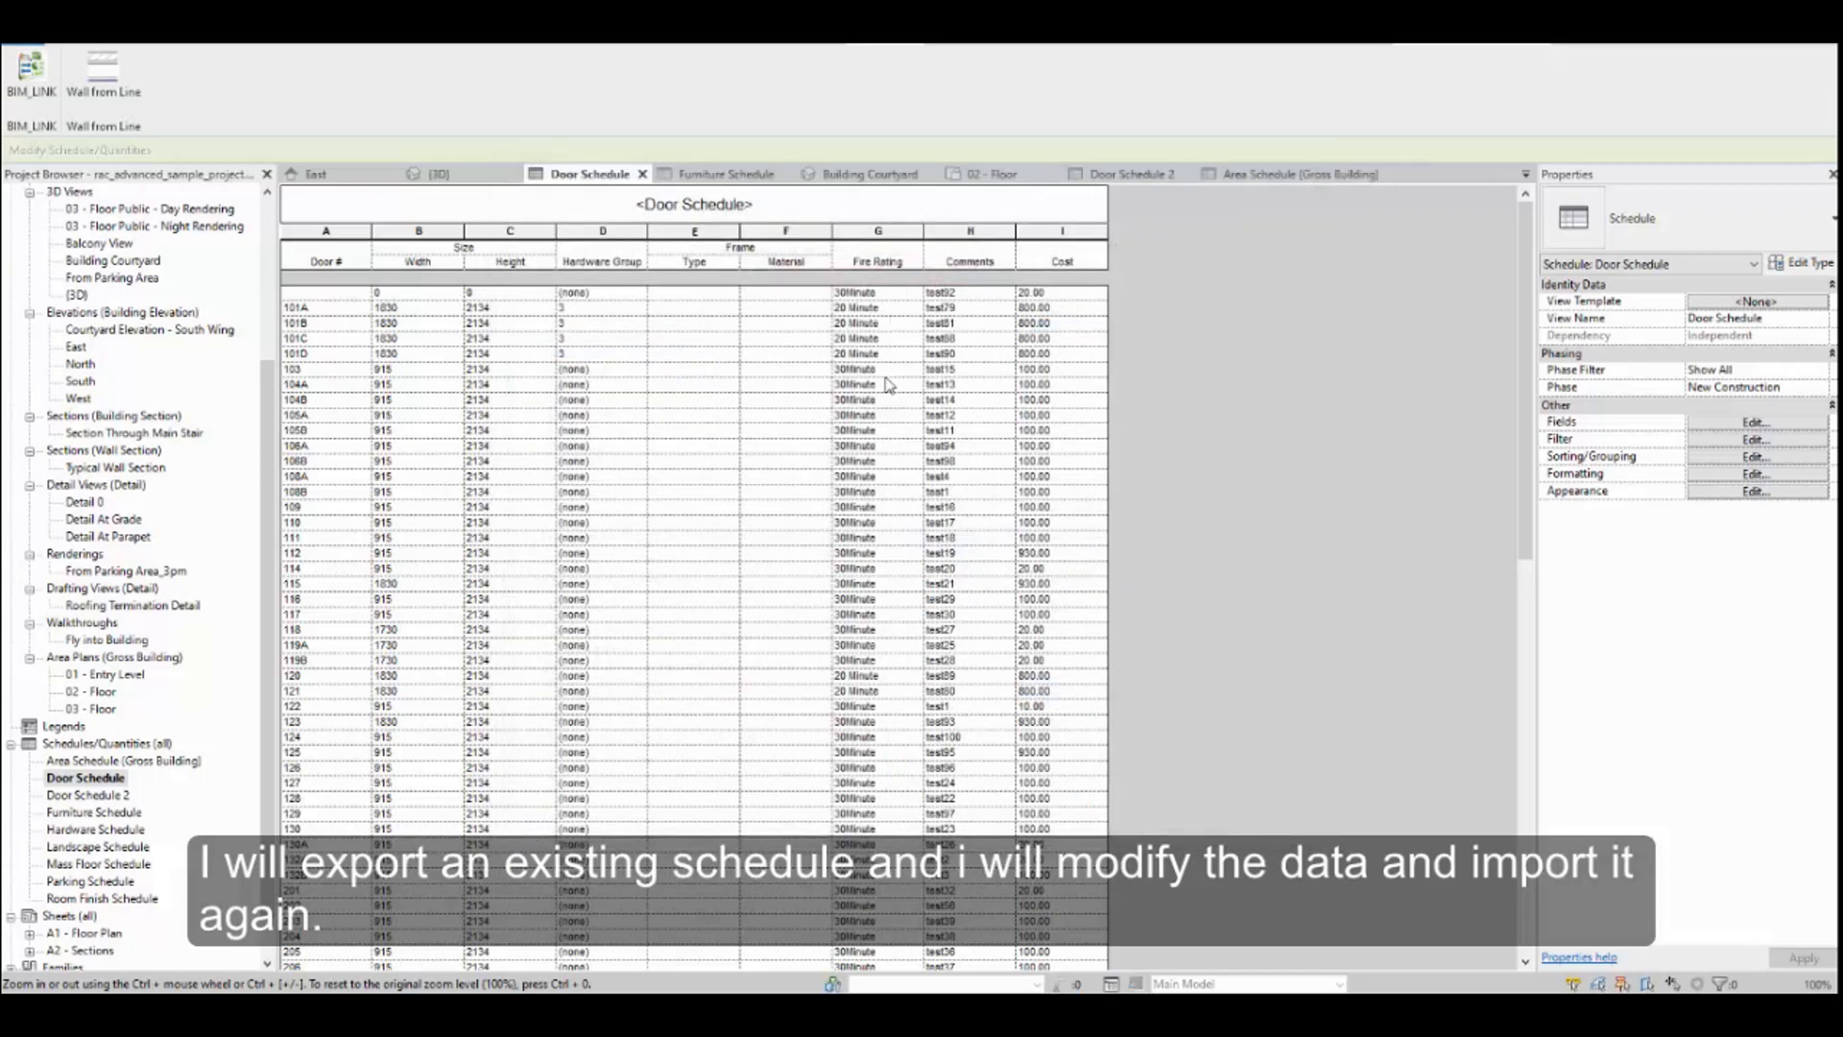
# Review the Fire Rating column throughout the imported Door Schedule
pyautogui.scroll(-10, 893, 581)
pyautogui.scroll(10, 906, 663)
pyautogui.scroll(-5, 900, 658)
pyautogui.scroll(5, 887, 636)
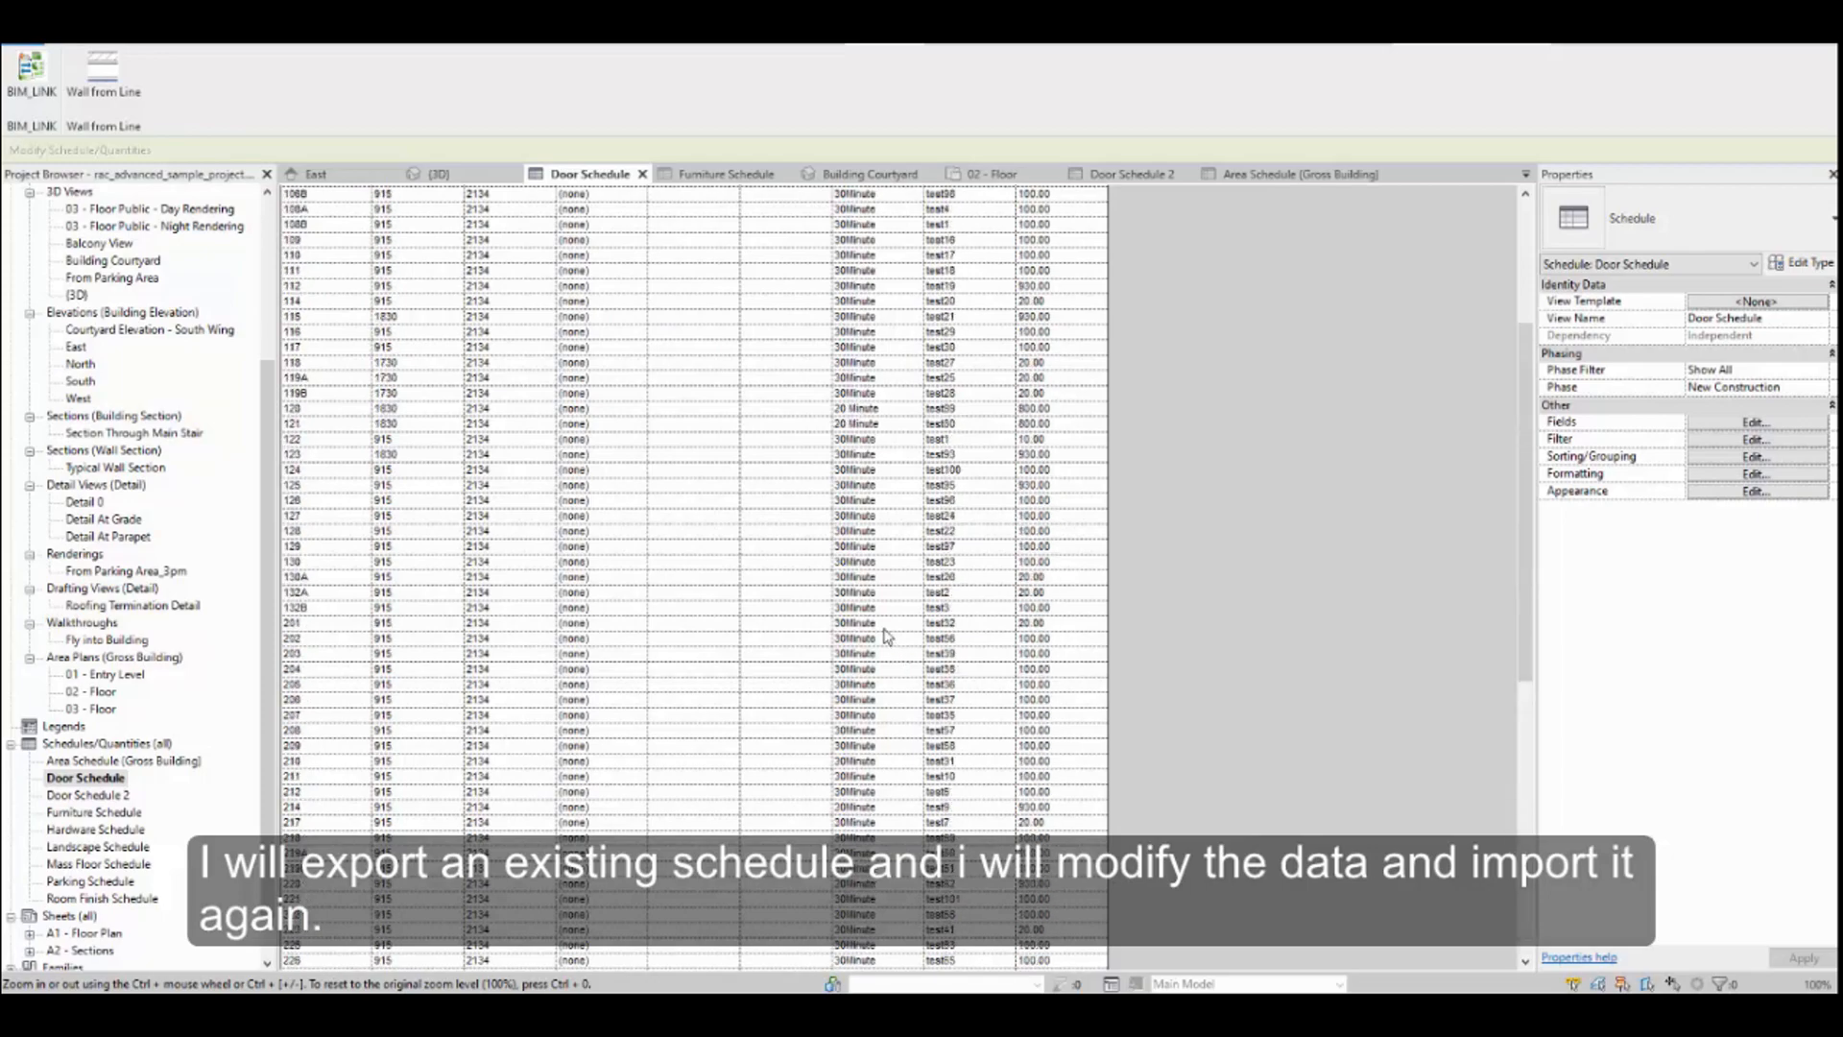
pyautogui.scroll(5, 887, 636)
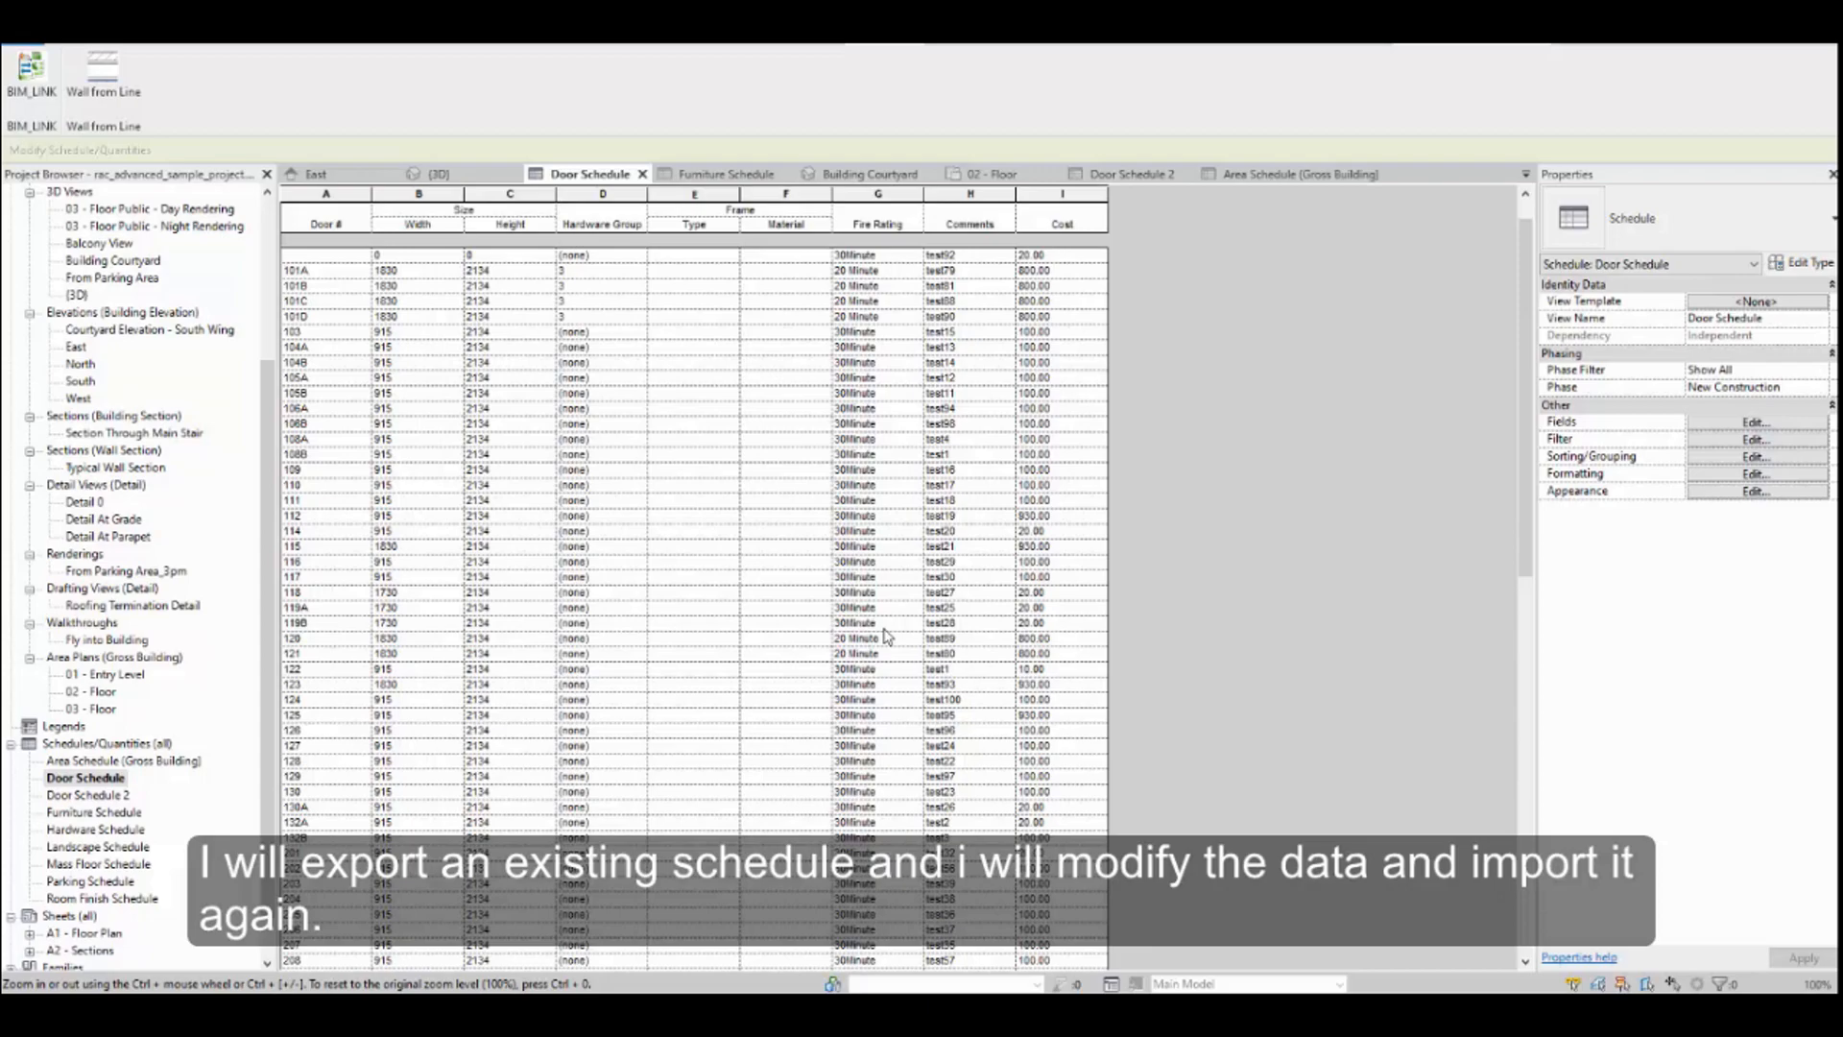
pyautogui.scroll(1, 887, 636)
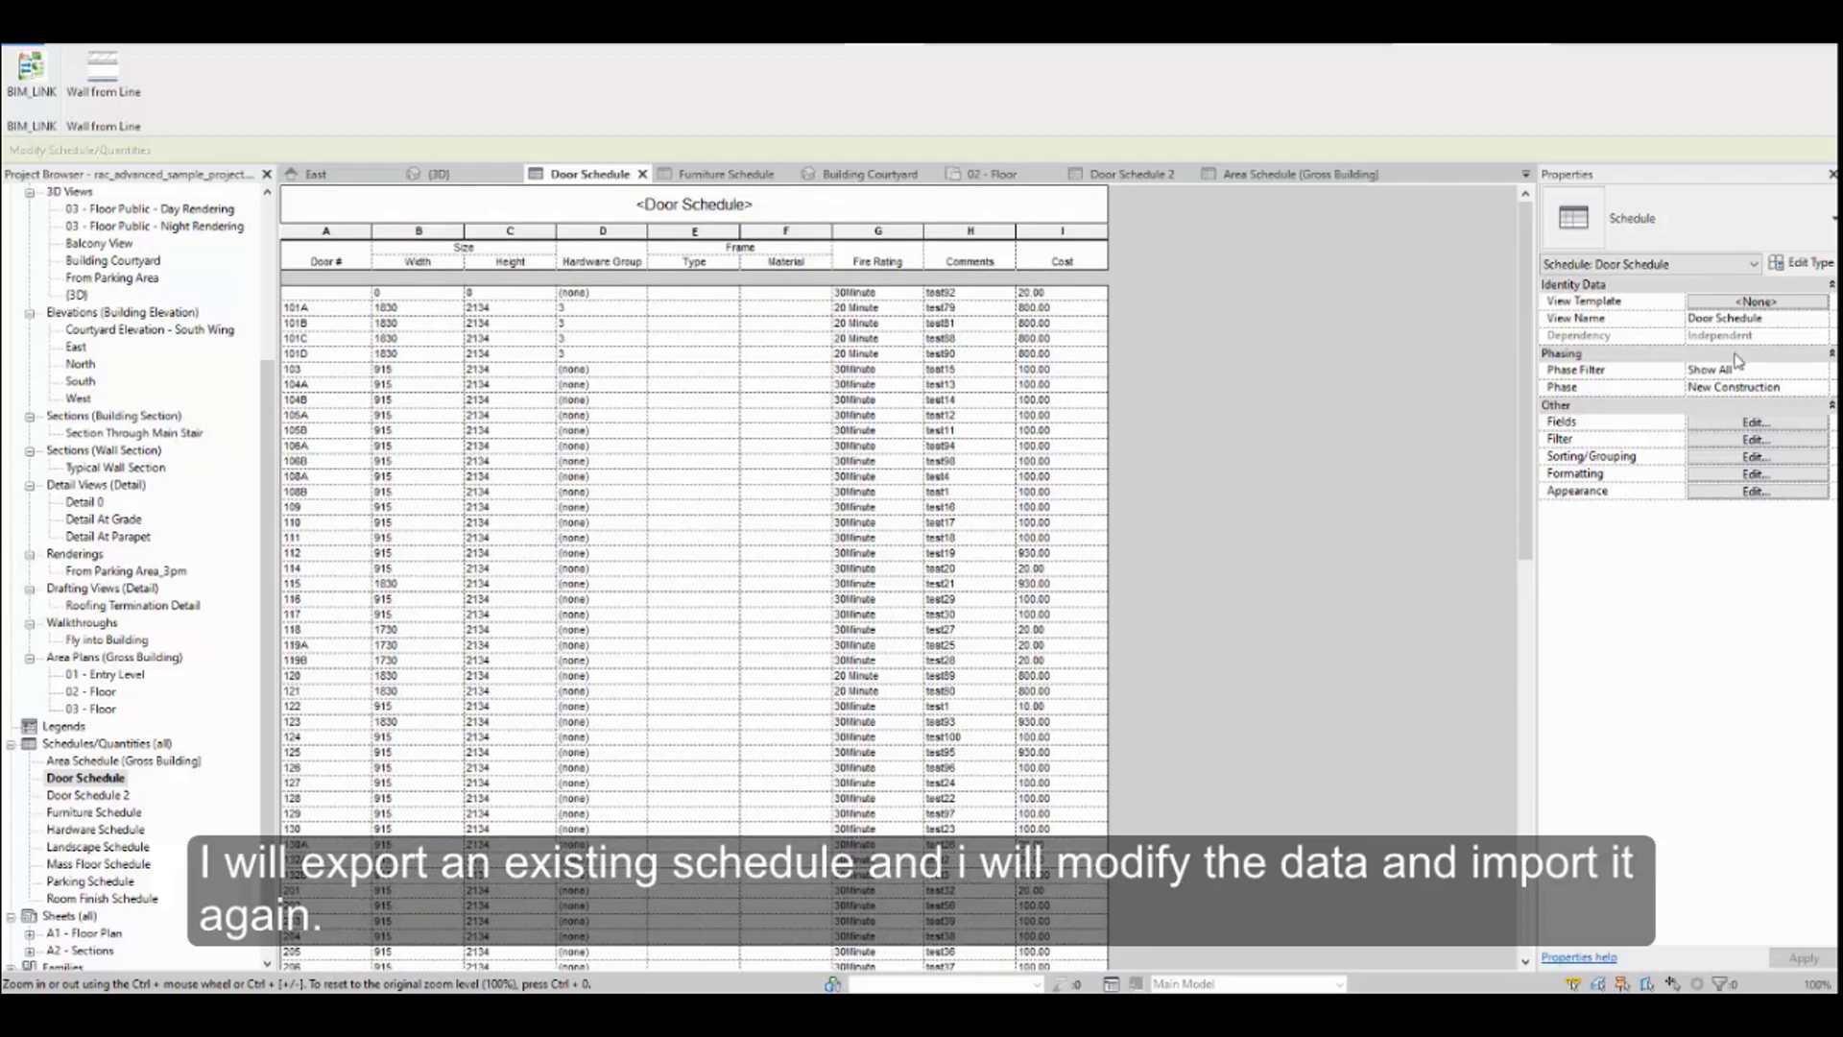
pyautogui.scroll(-4, 946, 538)
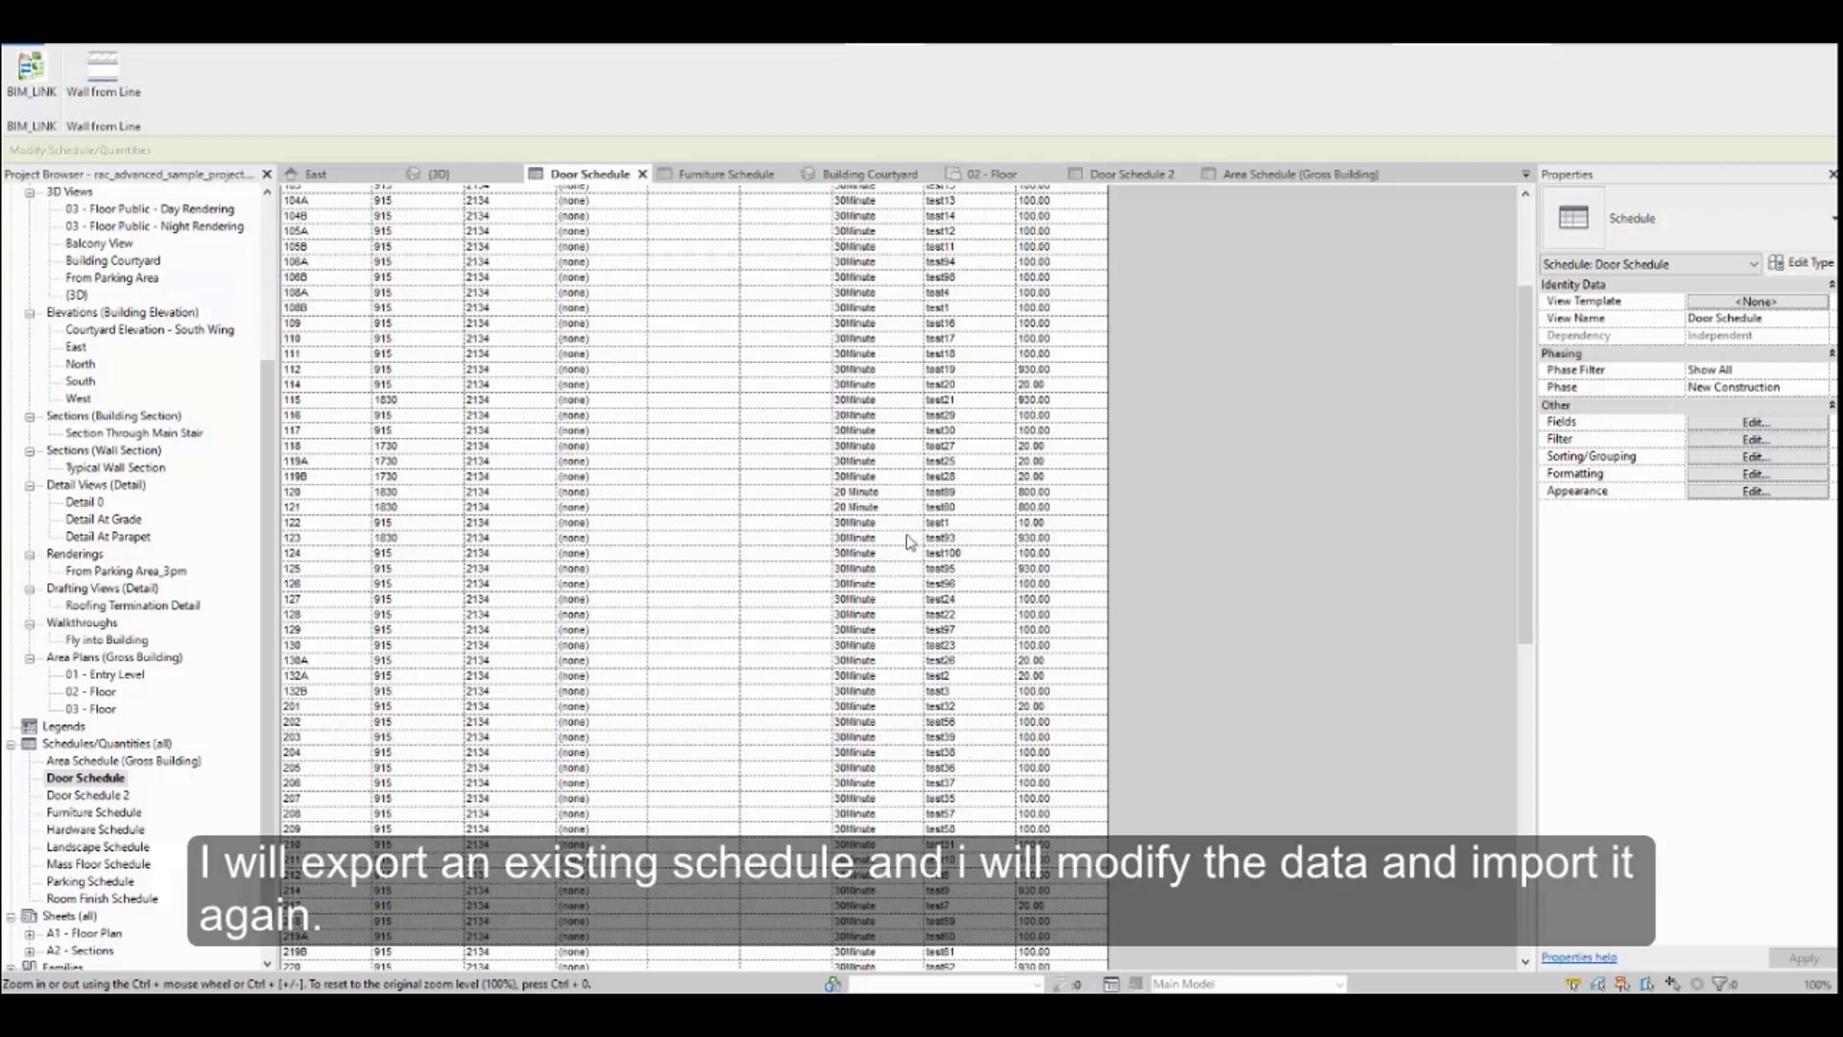
pyautogui.scroll(4, 891, 480)
# Check the Door Schedule's sorting and grouping settings without changing them, and look through the schedule's rows again
pyautogui.click(1744, 423)
pyautogui.click(682, 389)
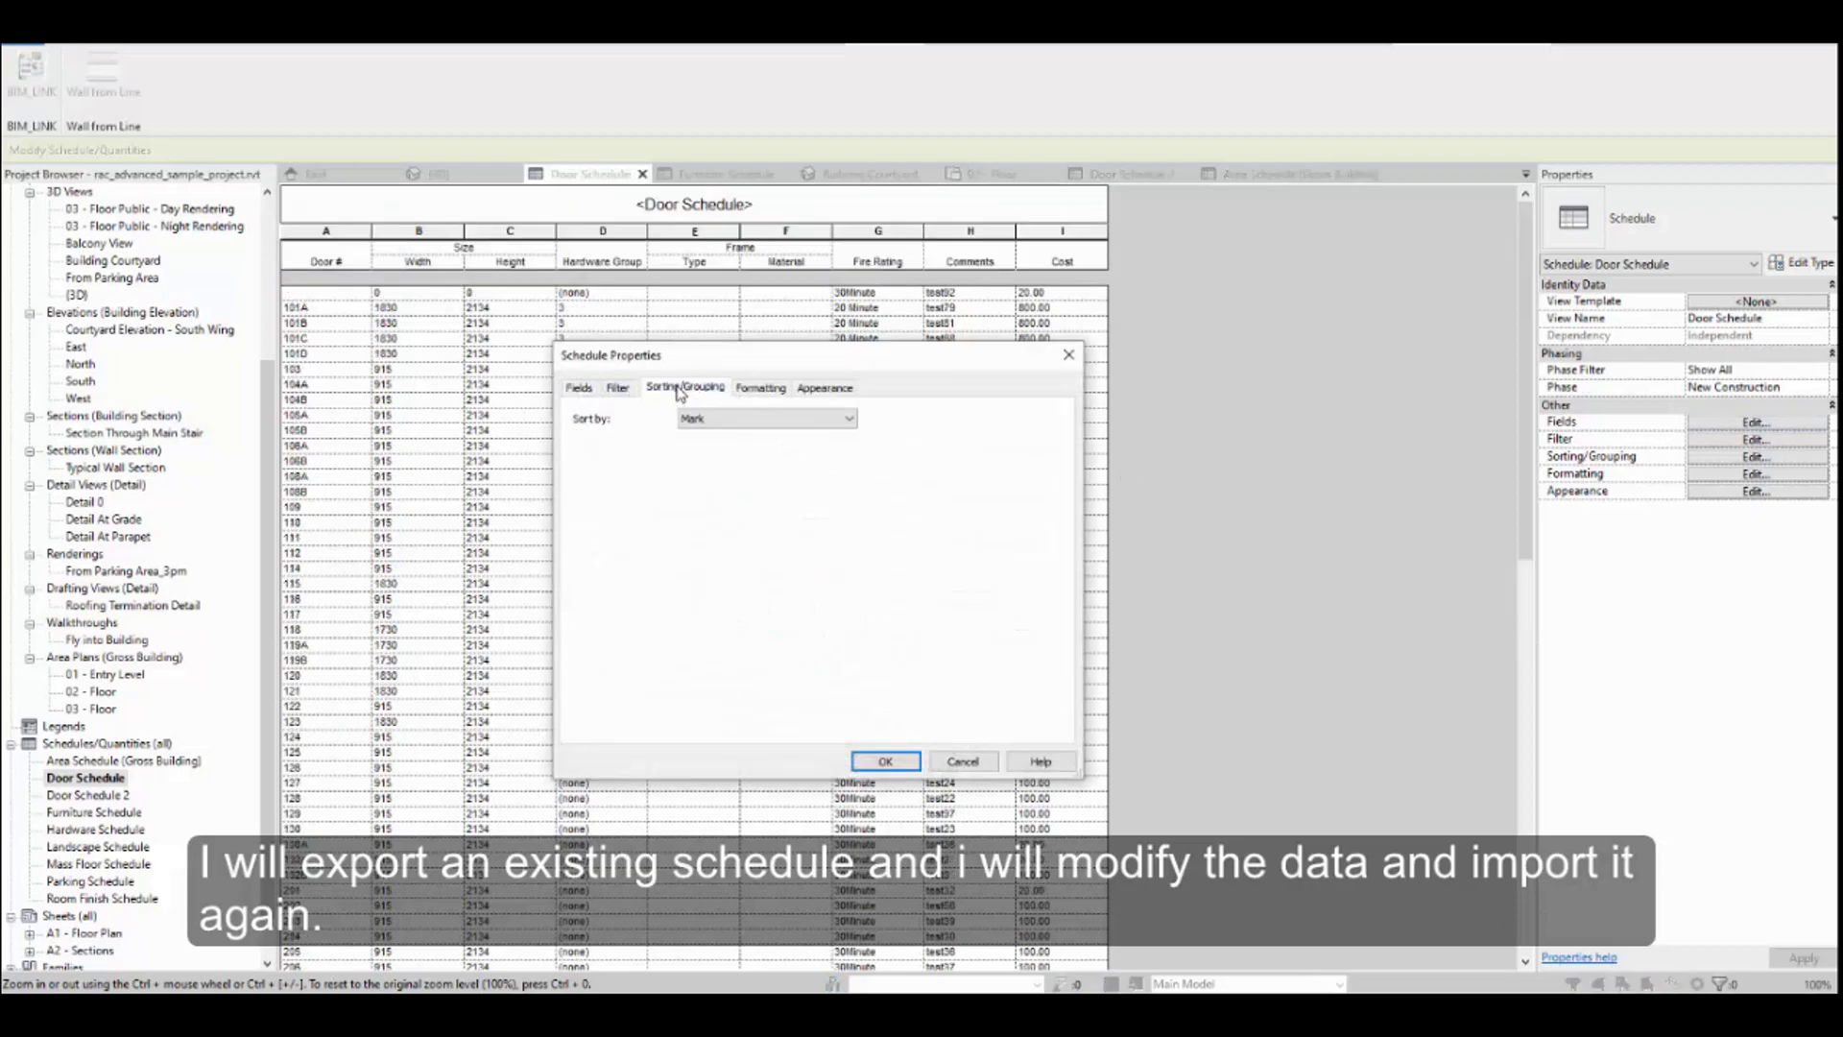
pyautogui.click(961, 761)
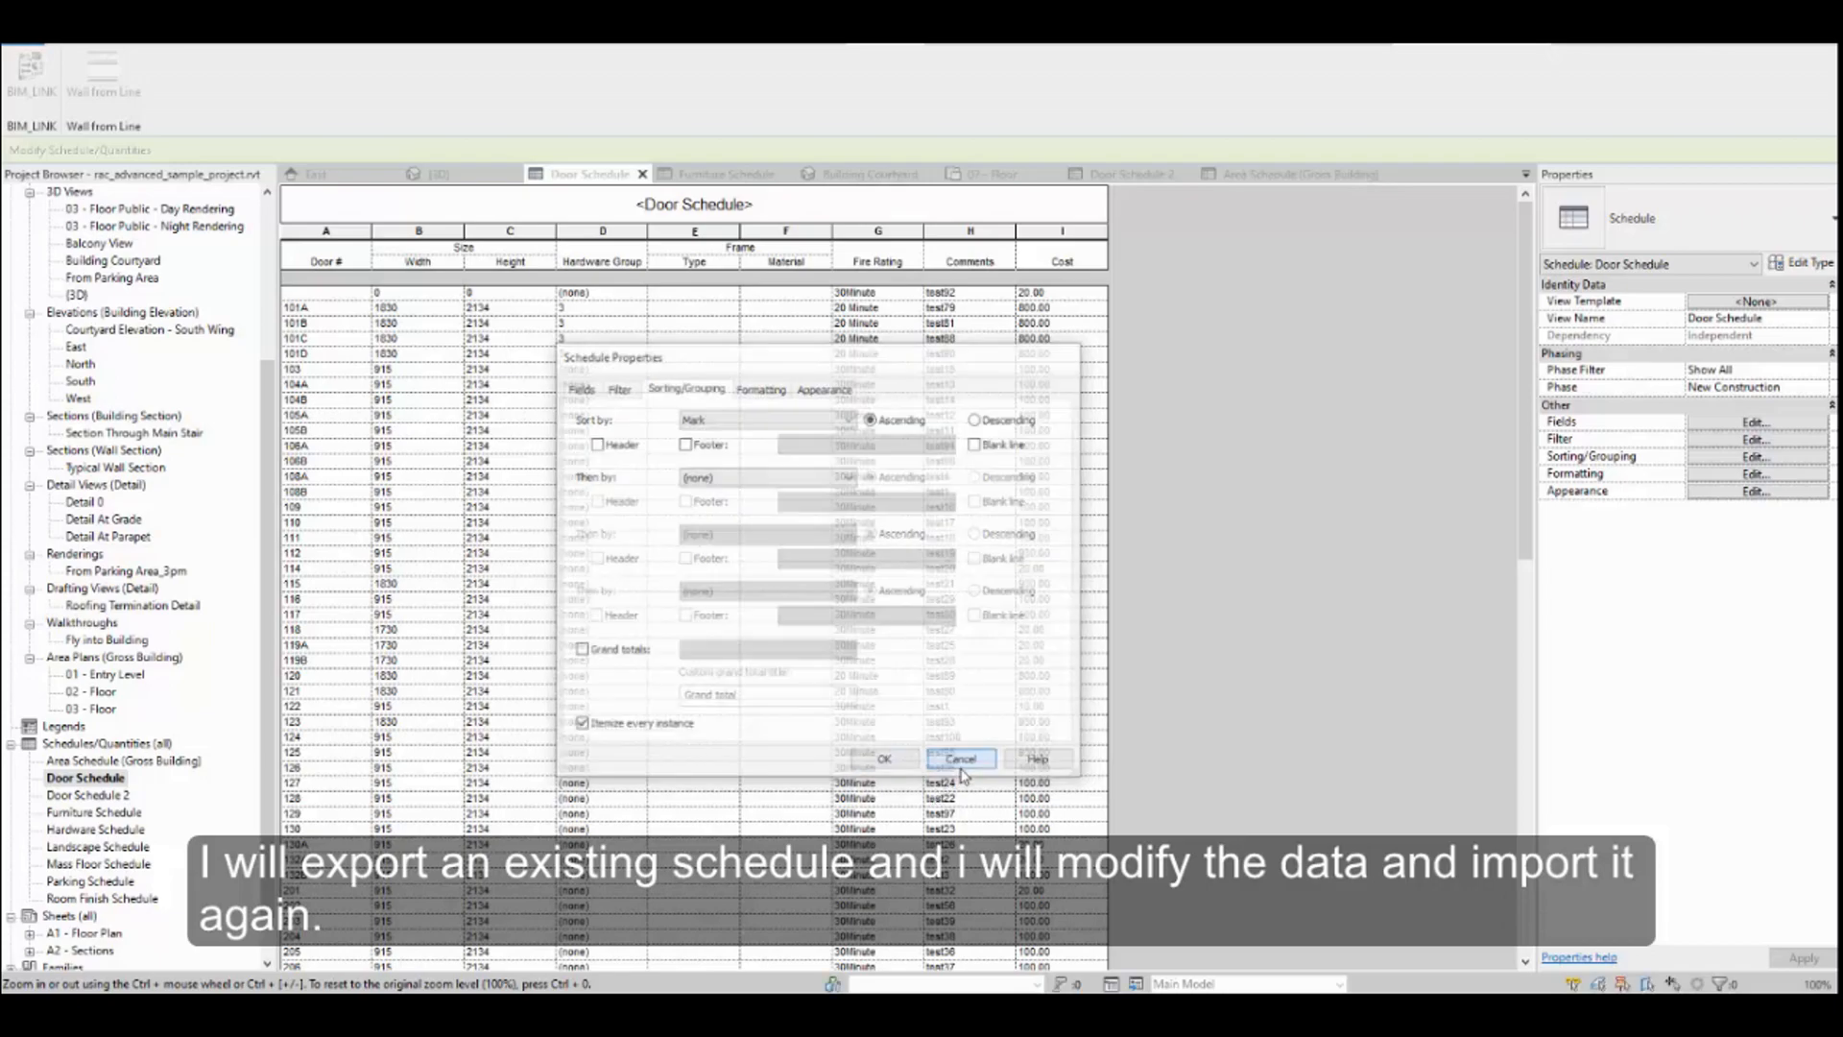
pyautogui.scroll(-4, 728, 576)
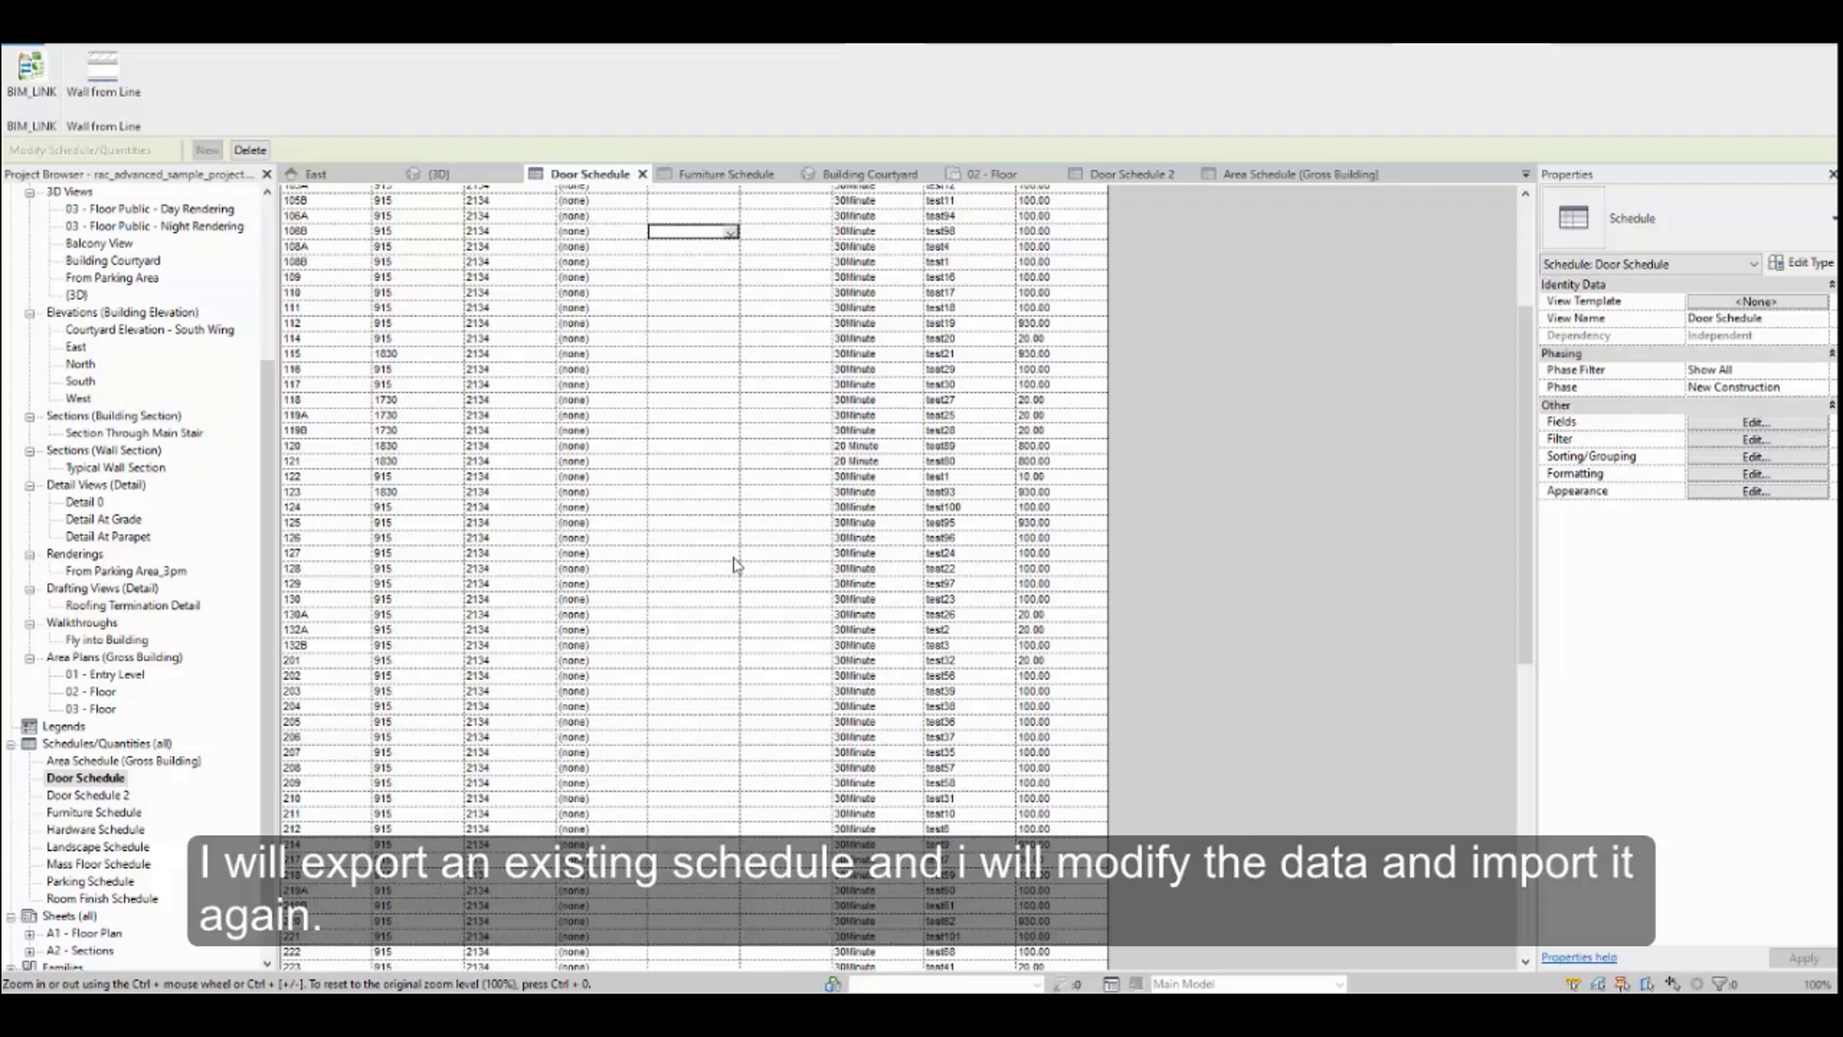
pyautogui.scroll(-5, 735, 563)
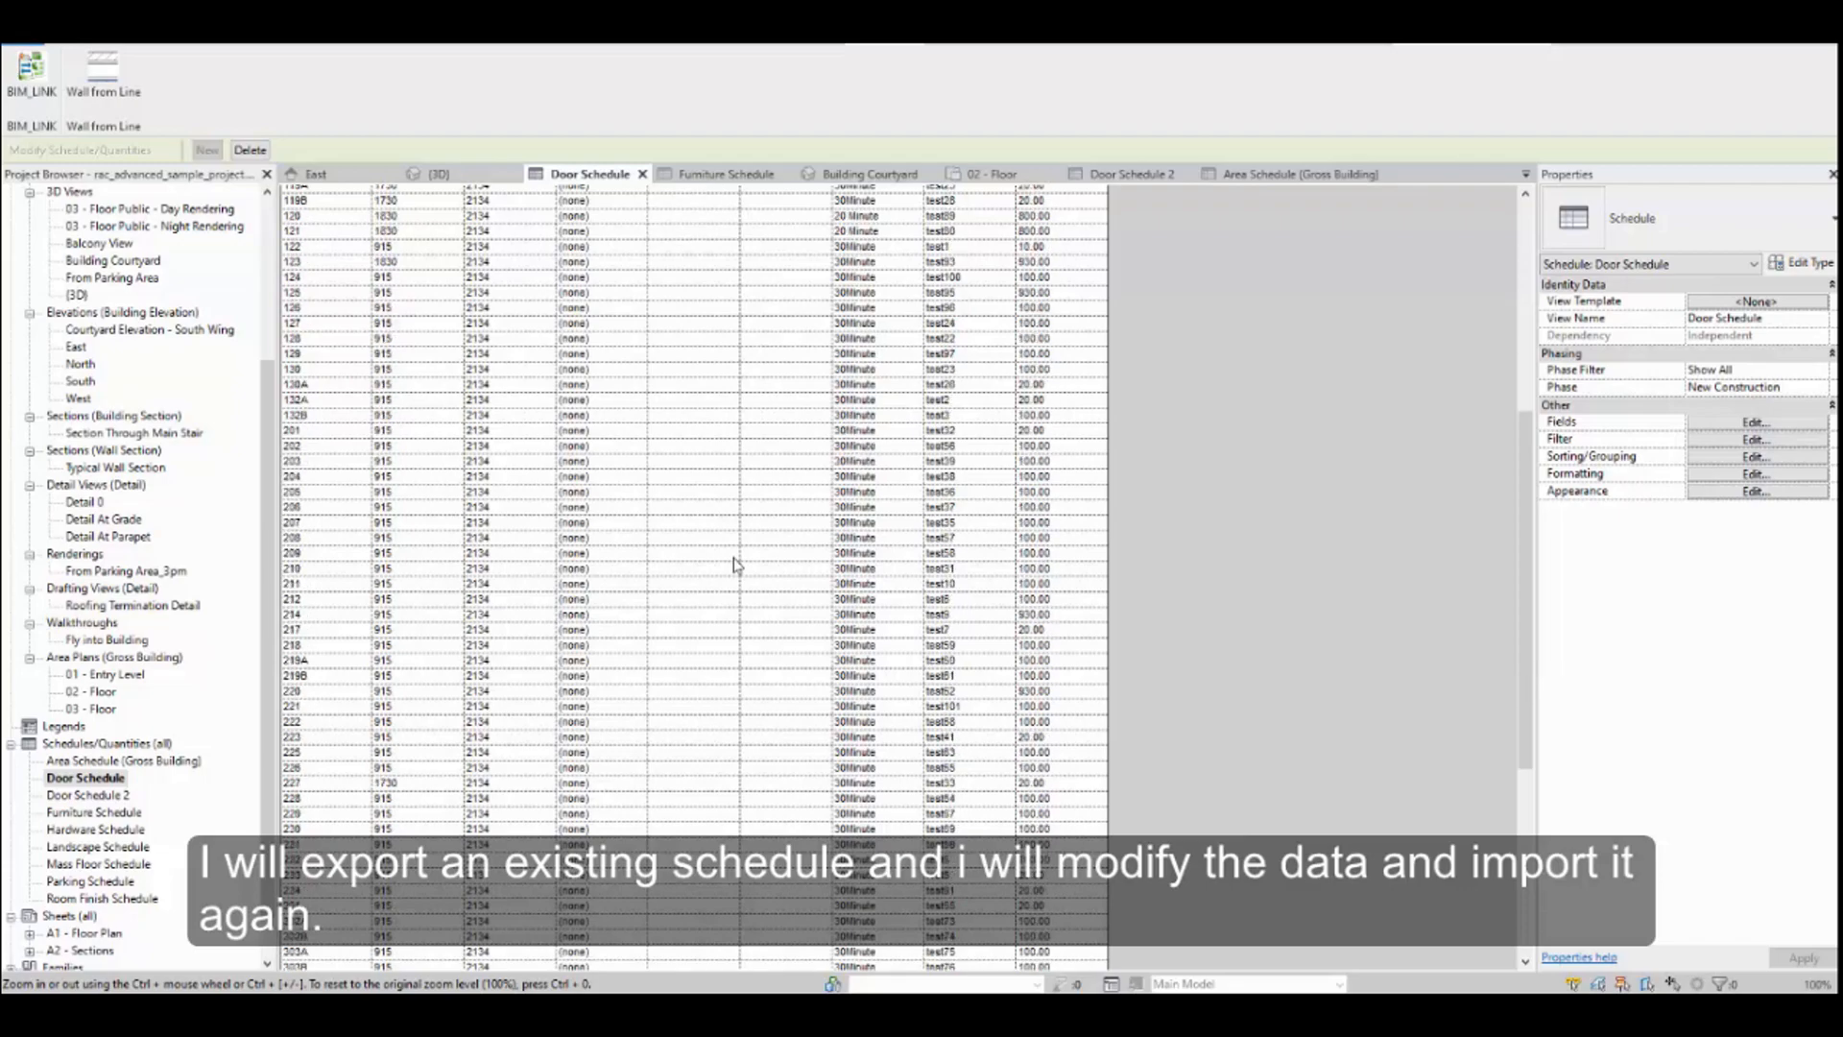
pyautogui.scroll(5, 736, 563)
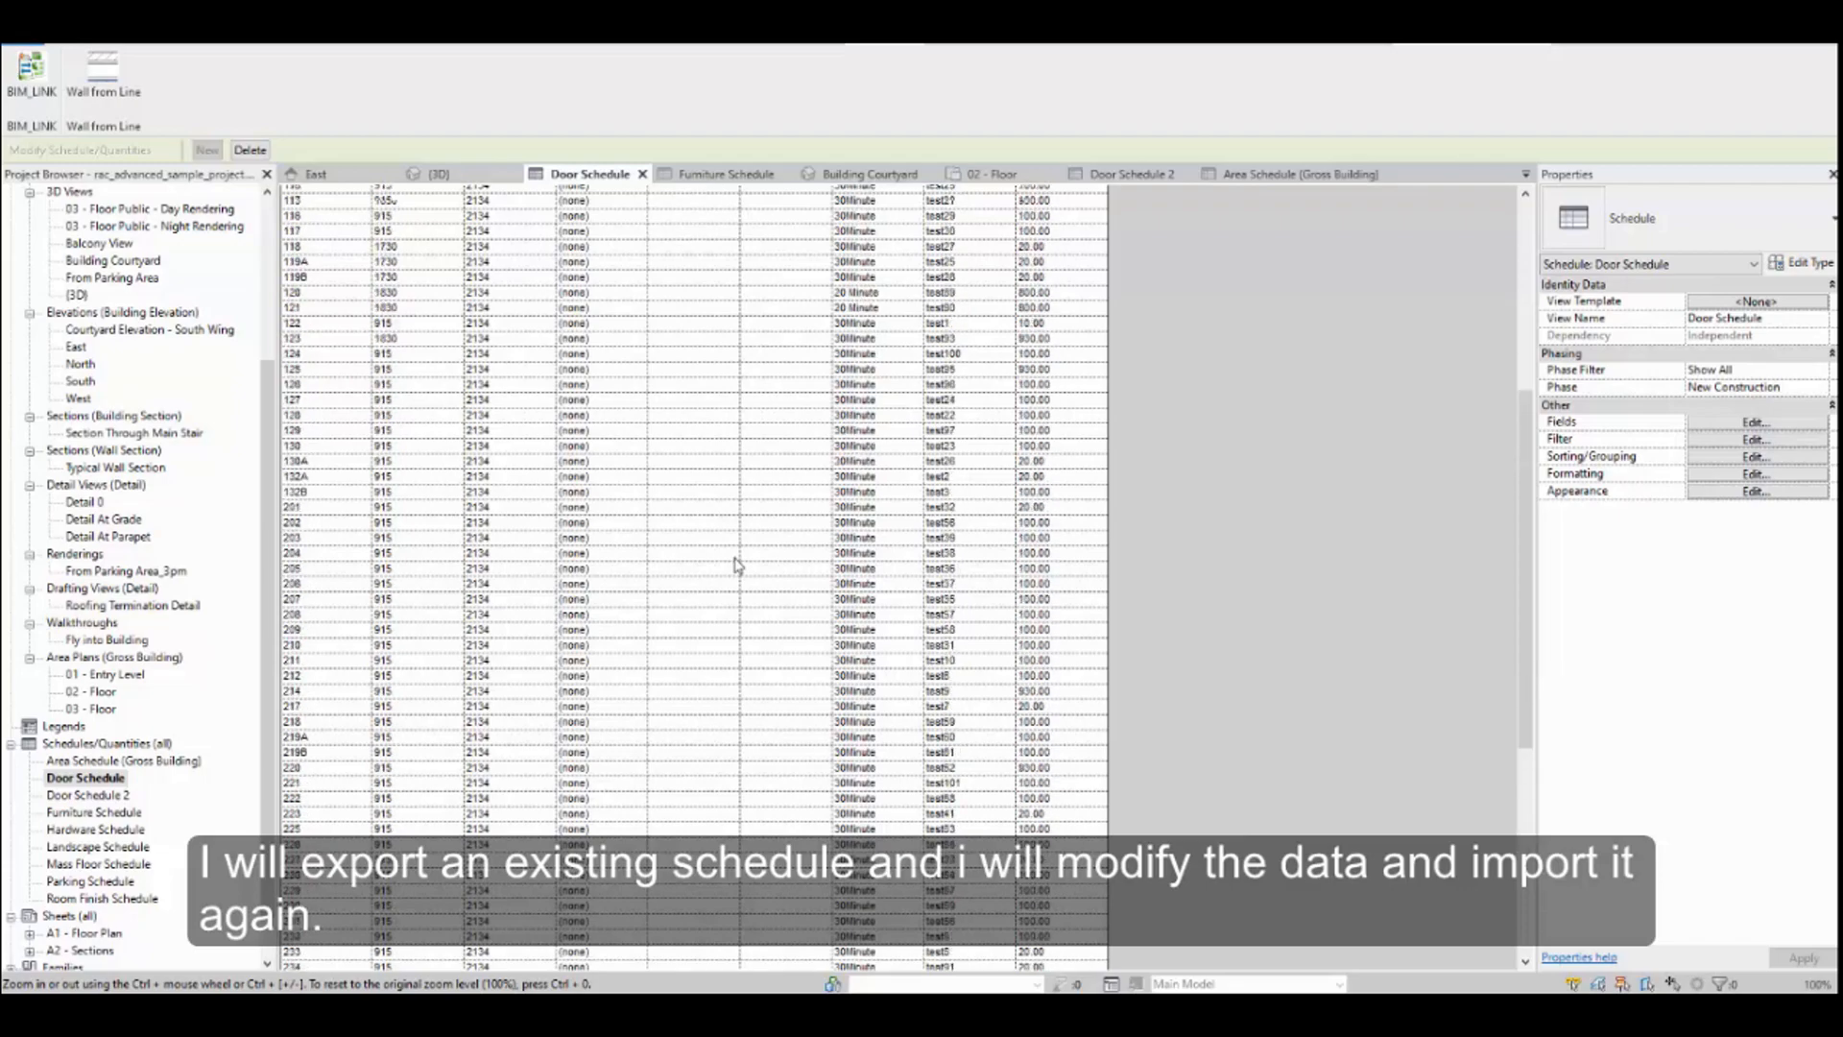
pyautogui.scroll(3, 736, 563)
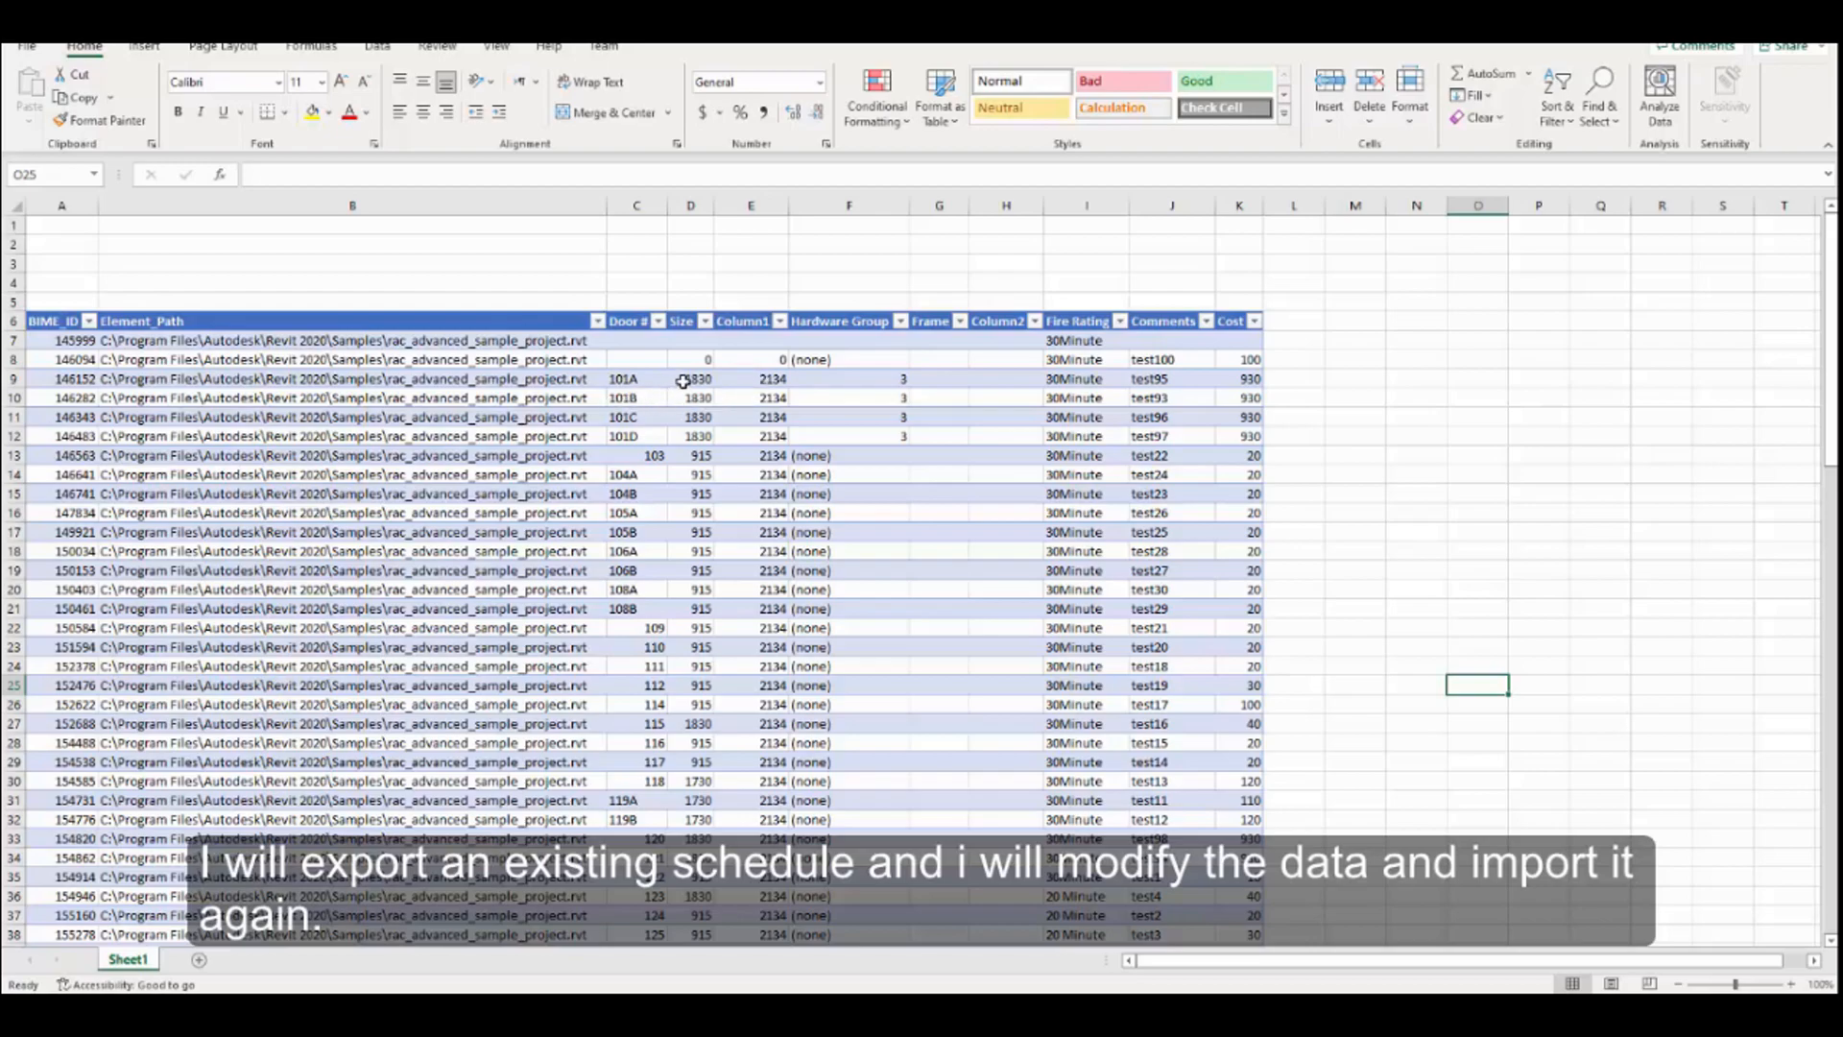
# Compare the Fire Rating values in the Excel workbook with those in Revit's Door Schedule
pyautogui.scroll(-3, 710, 682)
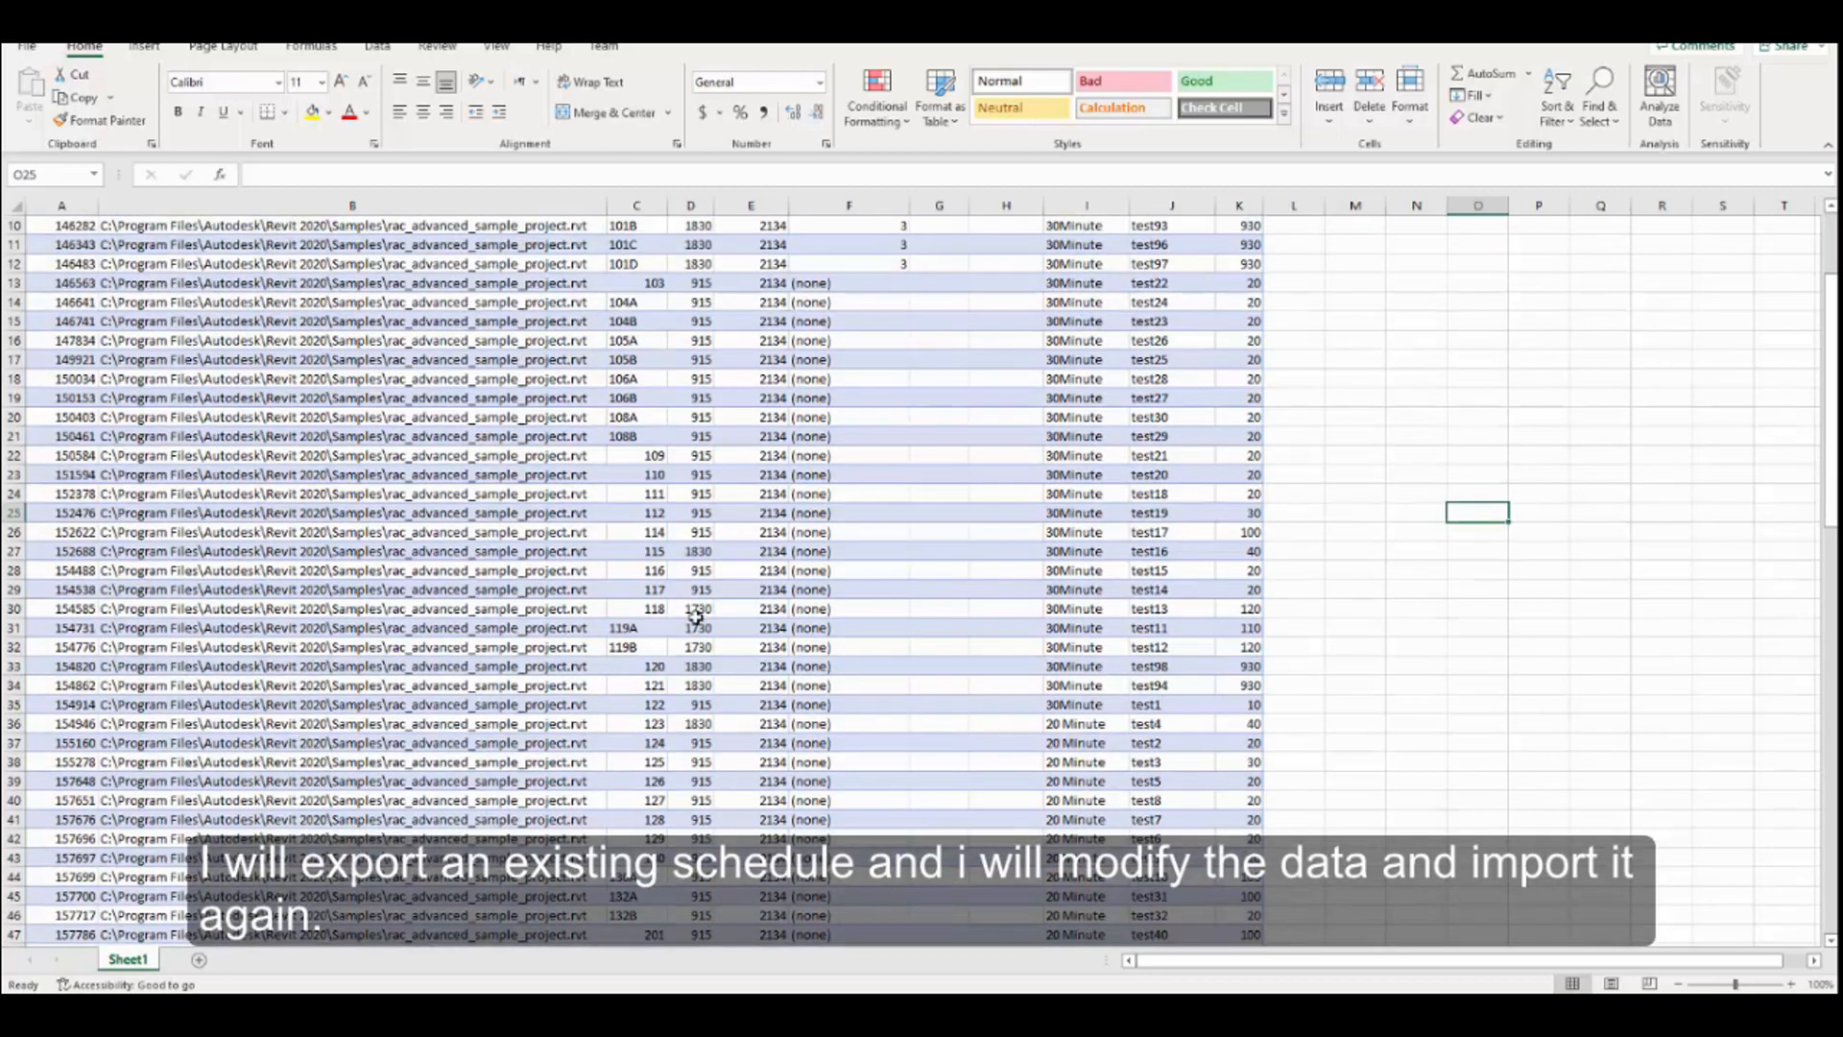
pyautogui.click(694, 610)
pyautogui.scroll(-1, 737, 632)
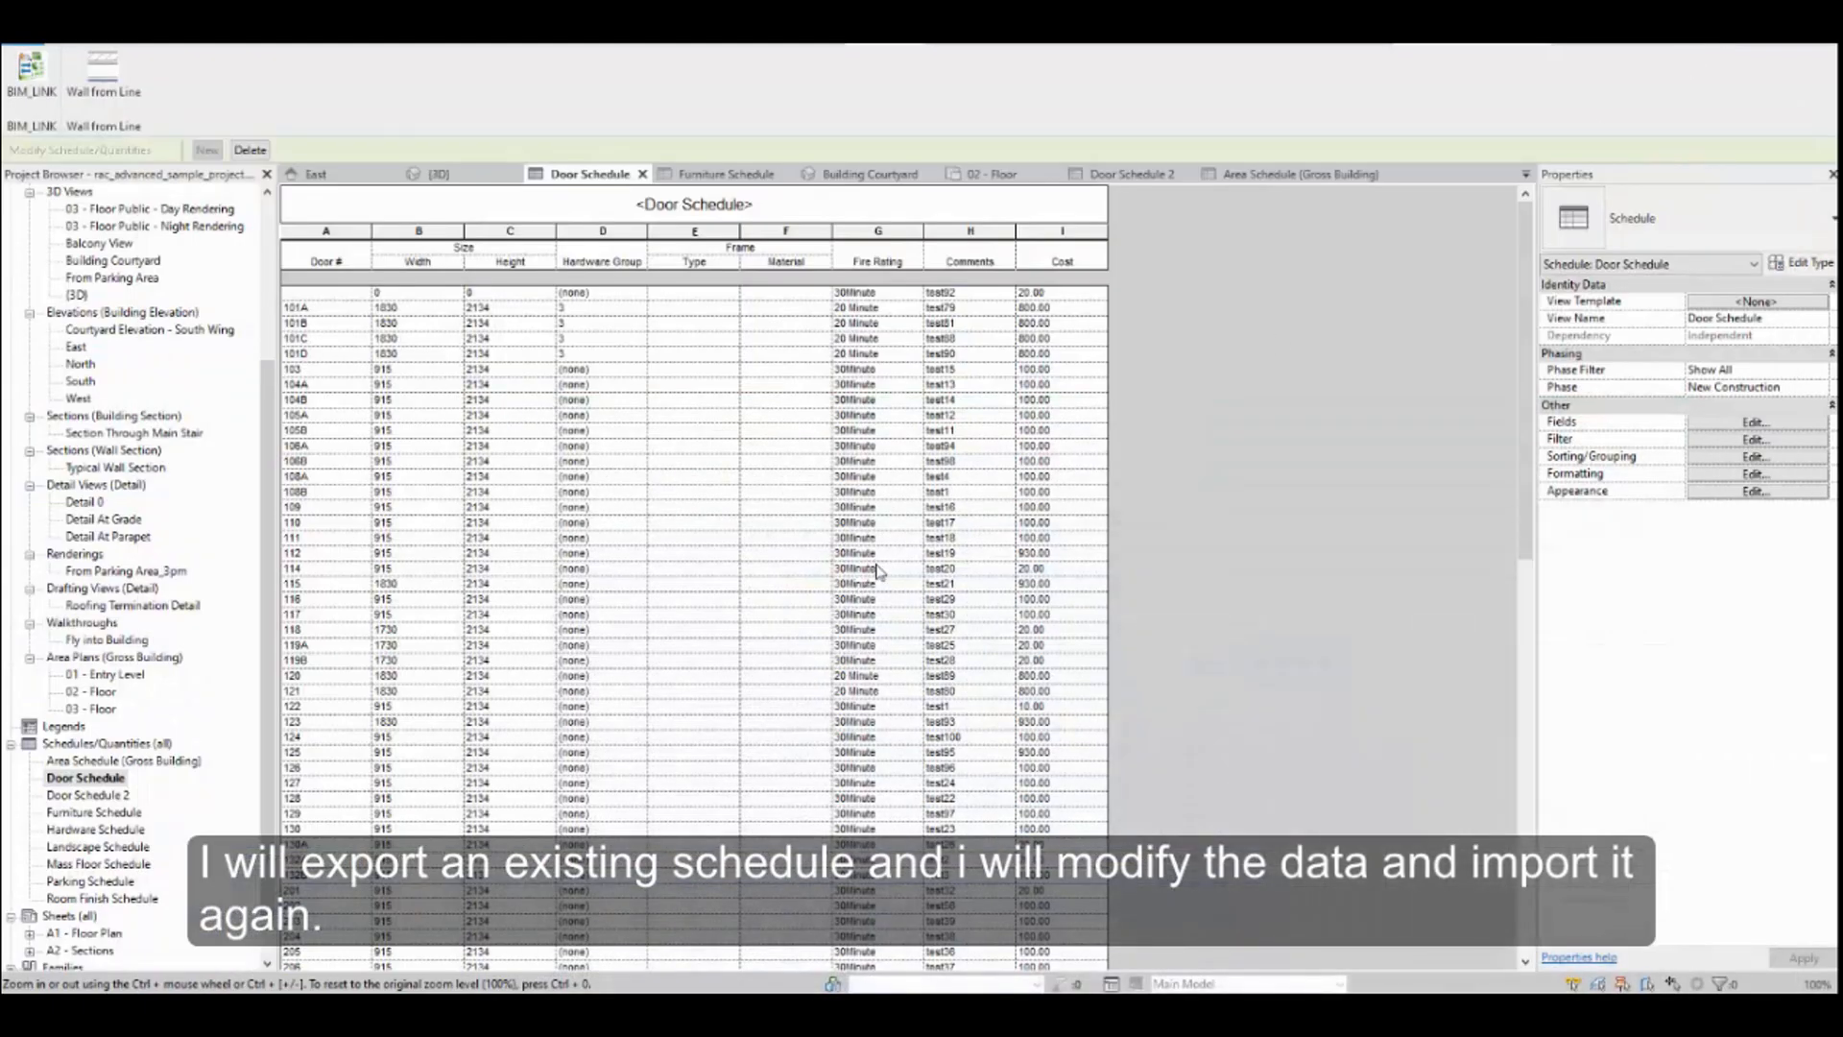
pyautogui.scroll(-10, 879, 571)
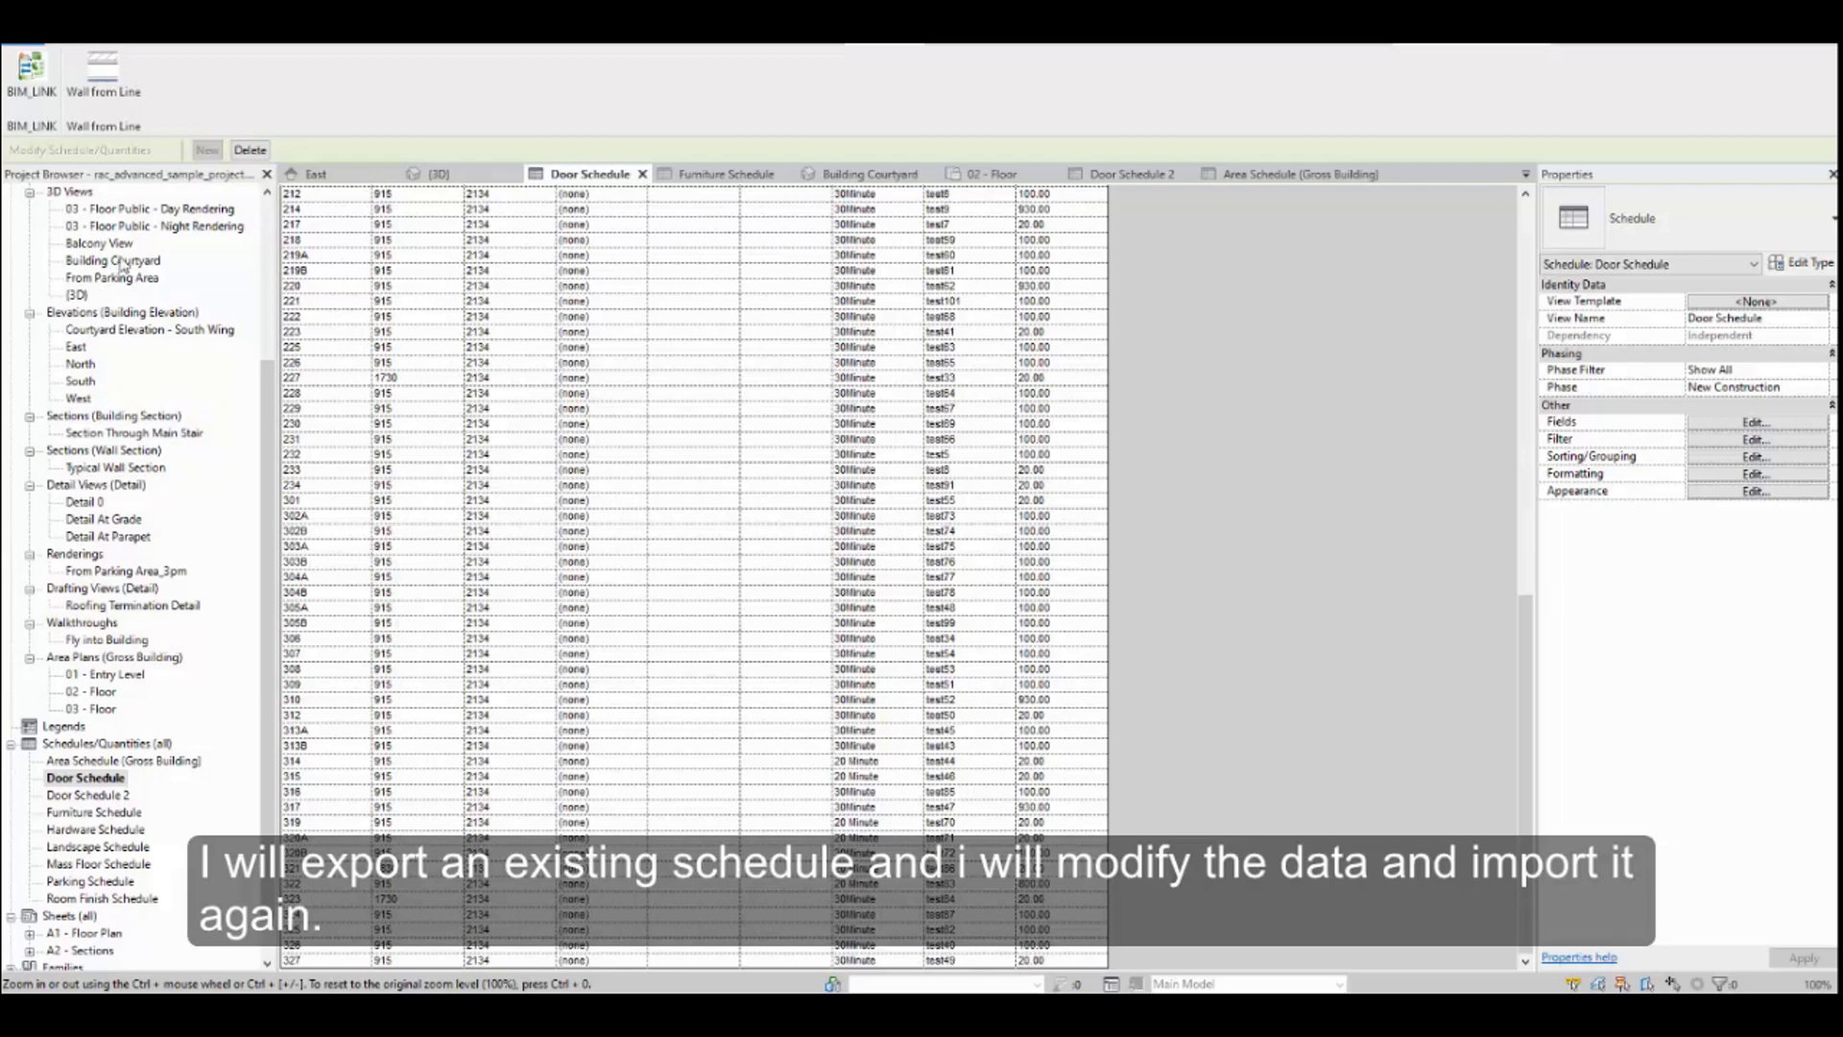
# Start BIM_LINK and bring up its export of Excel schedules with each schedule in one sheet
pyautogui.moveTo(266, 452); pyautogui.dragTo(266, 332)
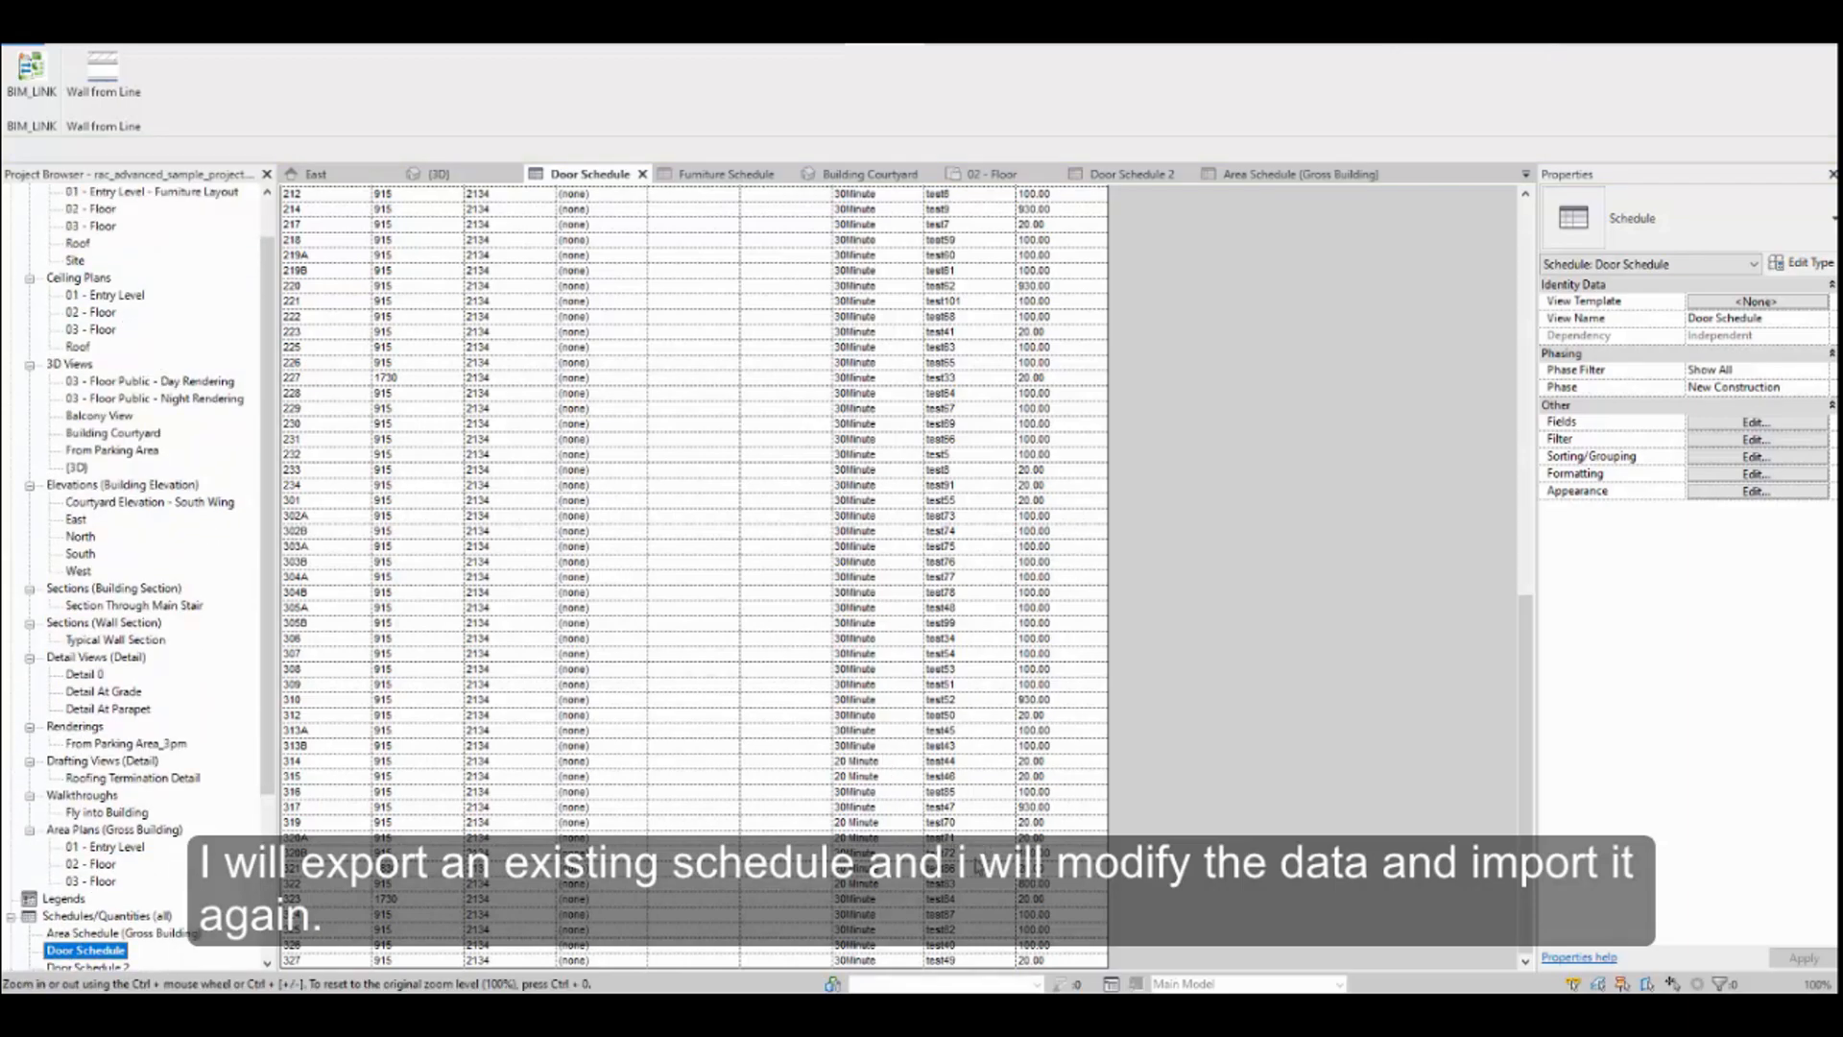
pyautogui.click(35, 100)
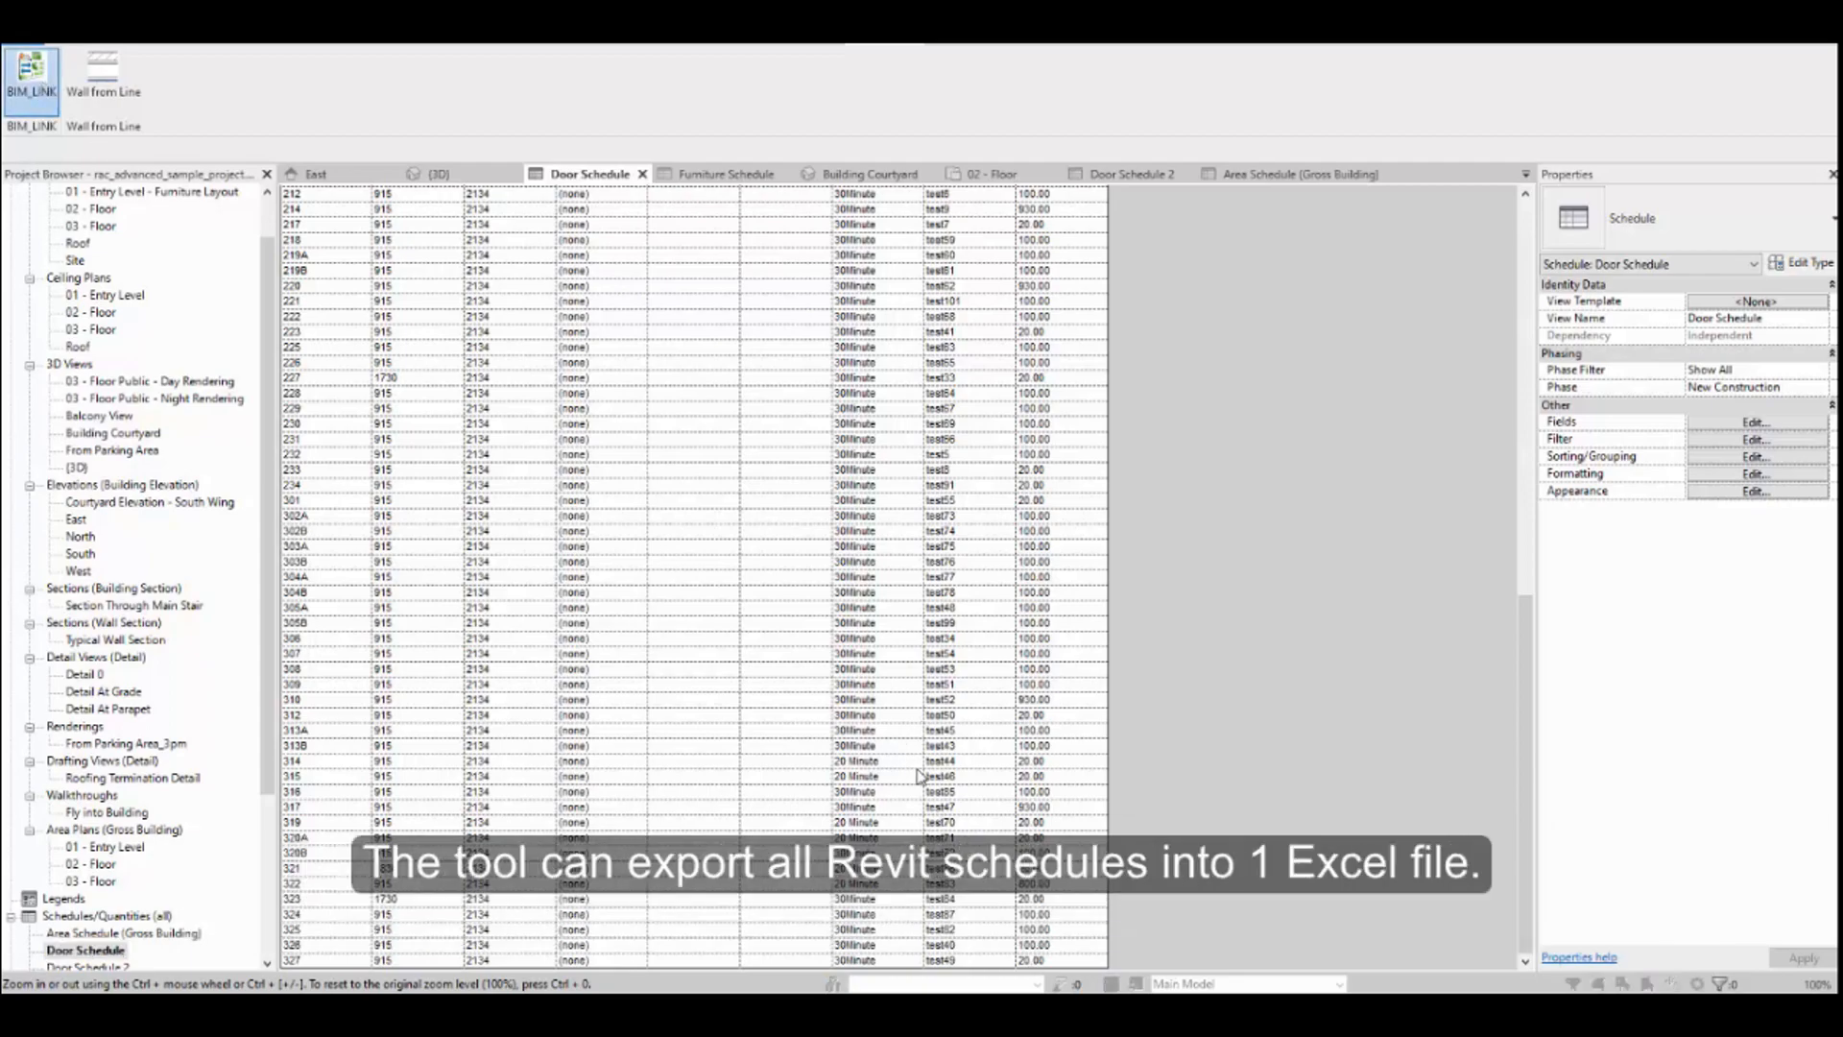
pyautogui.click(881, 780)
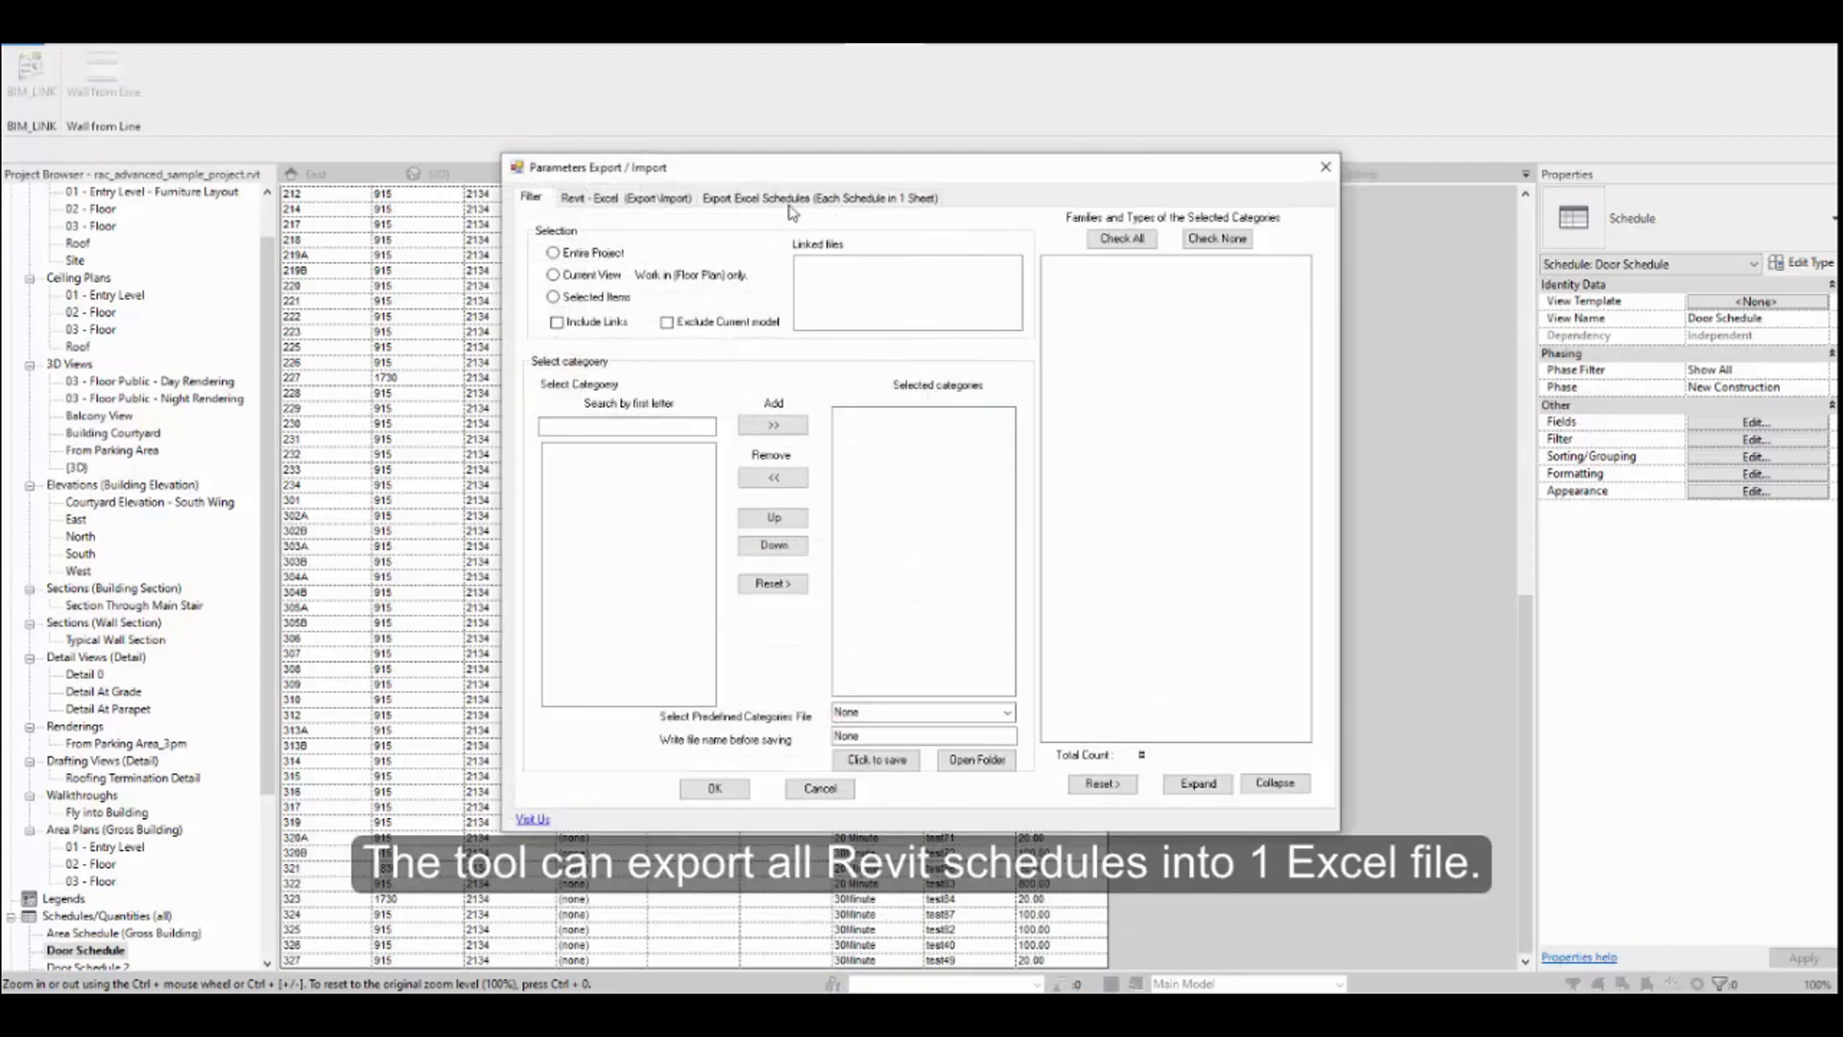
pyautogui.click(759, 199)
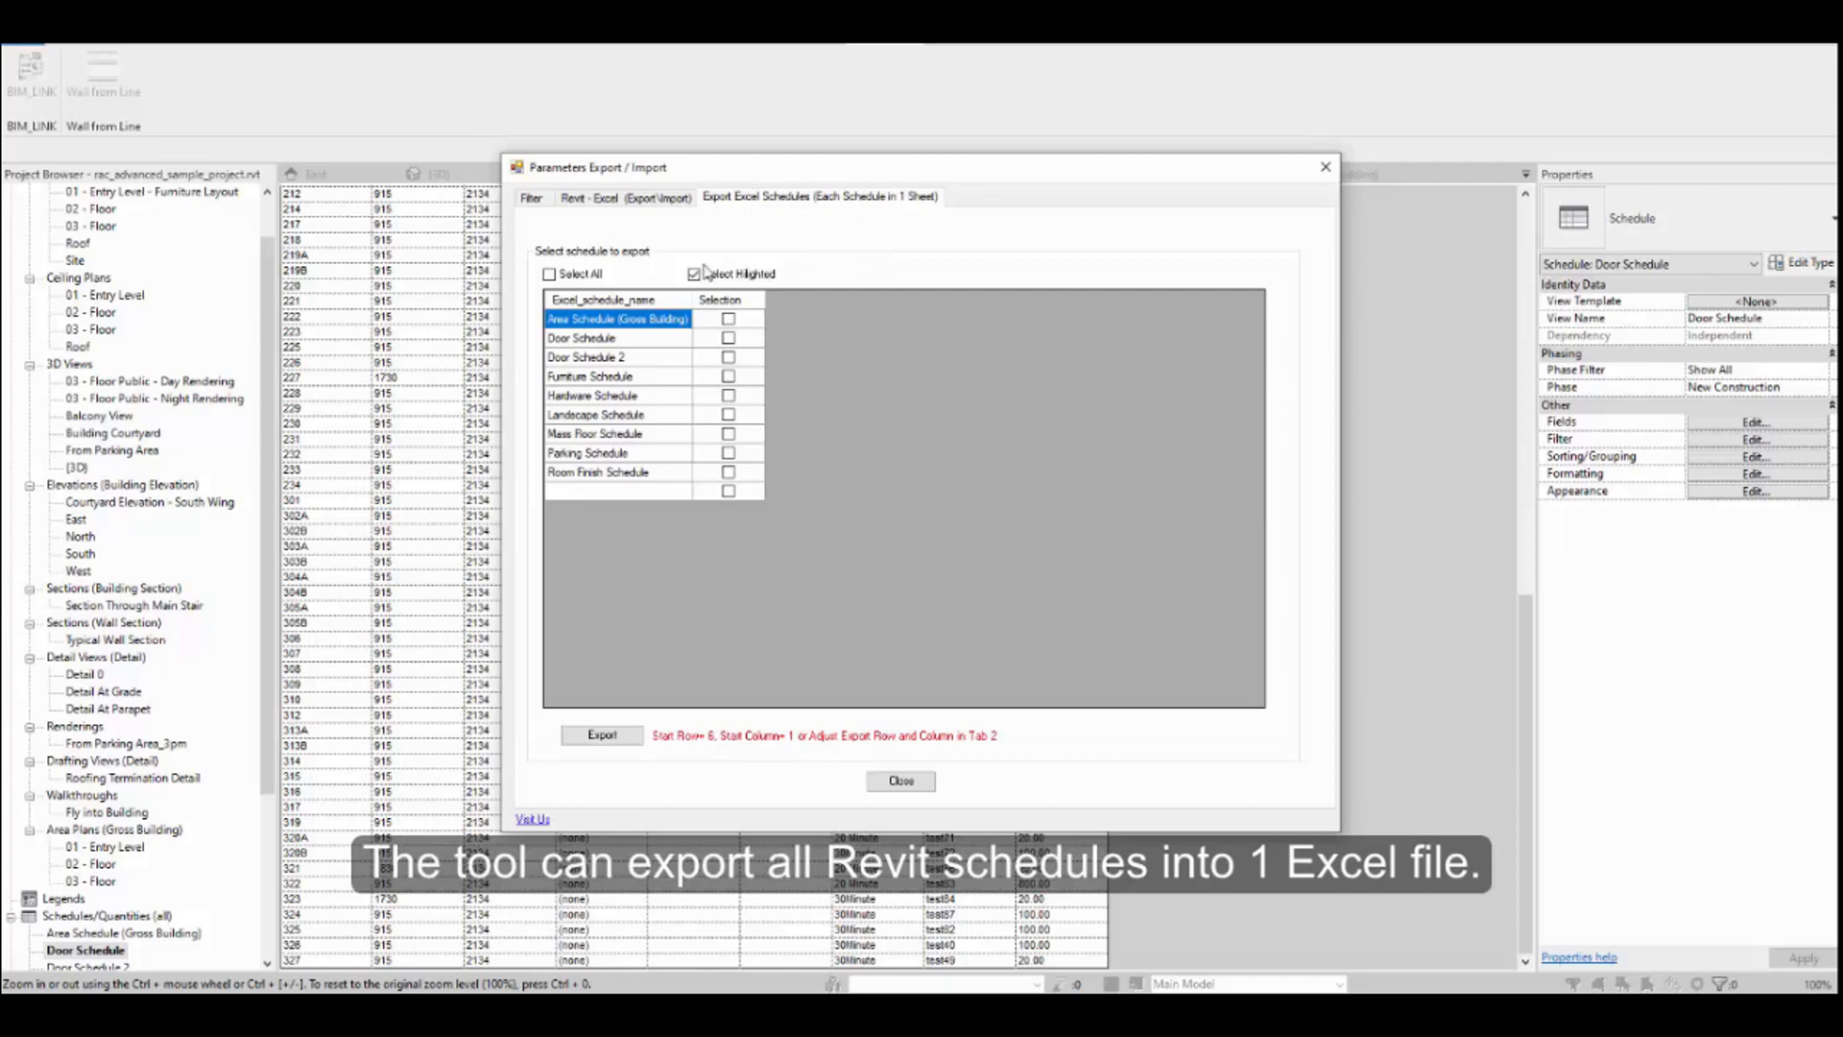
# Mark all listed schedules for export, from Area Schedule (Gross Building) to Room Finish Schedule
pyautogui.click(626, 433)
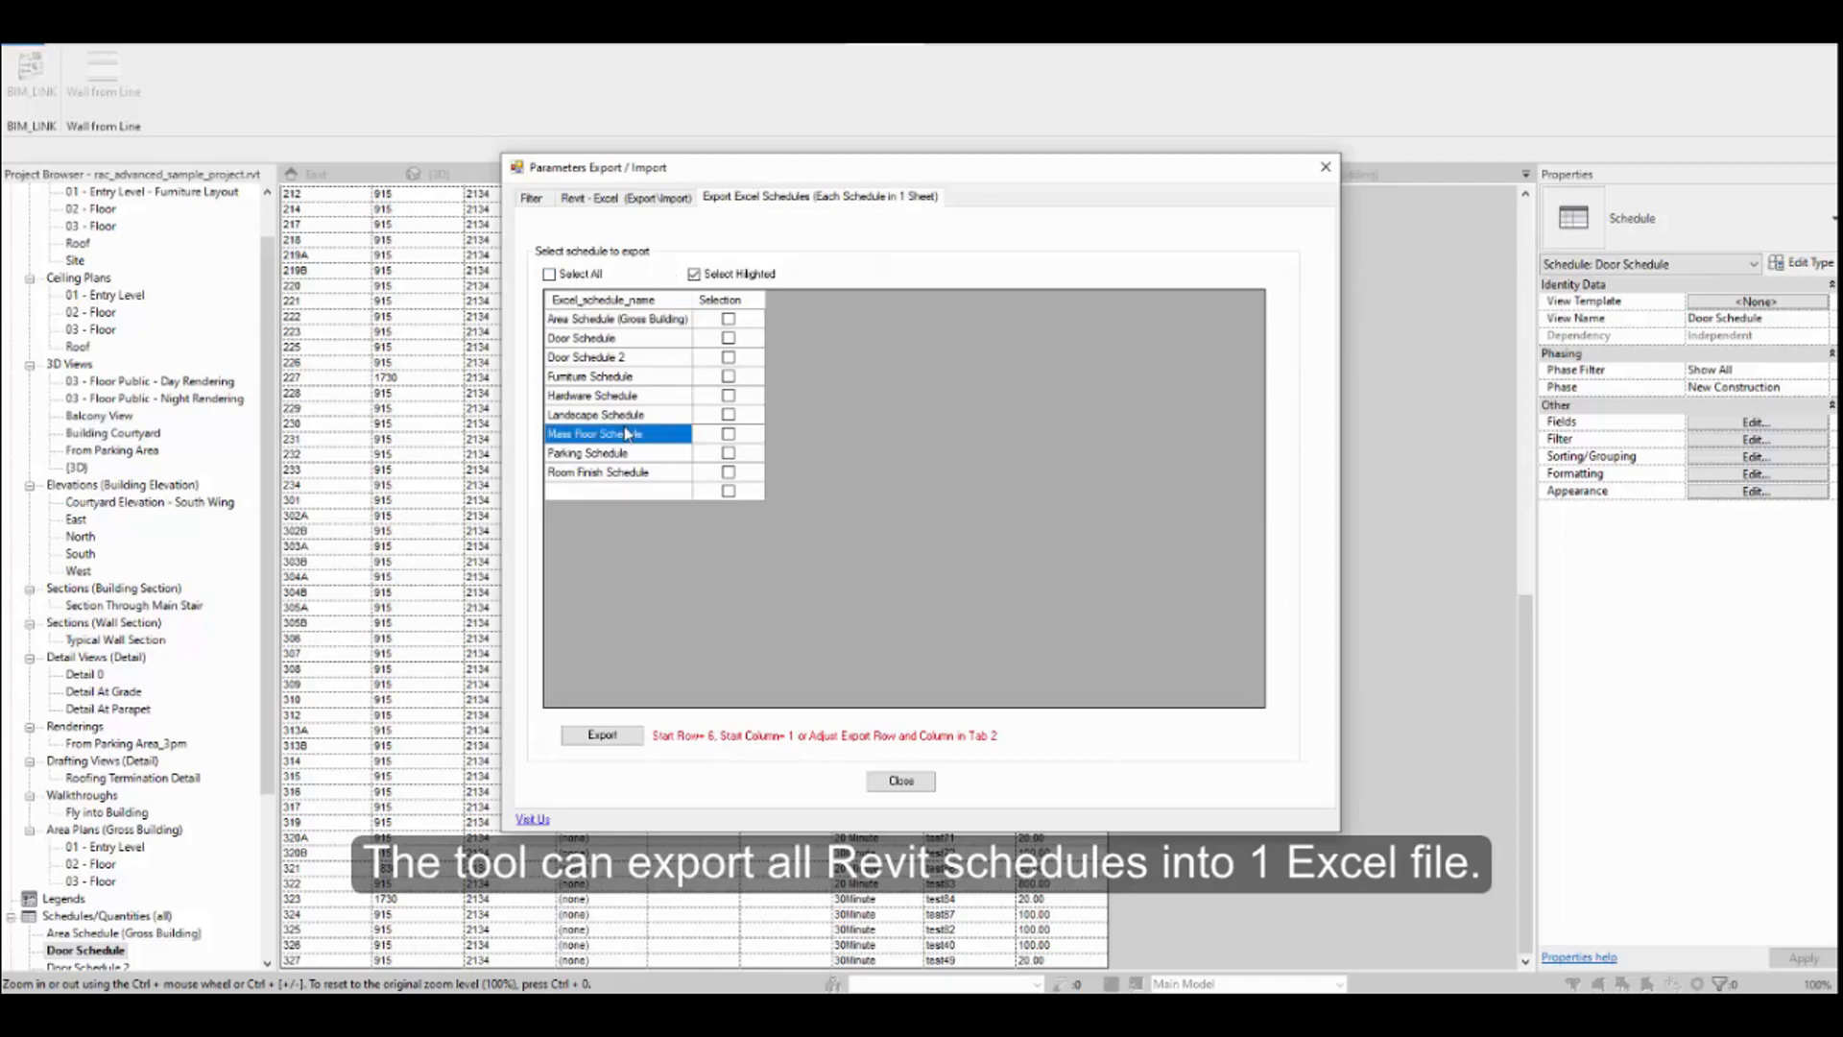
pyautogui.click(569, 279)
pyautogui.click(619, 377)
pyautogui.moveTo(622, 357); pyautogui.dragTo(639, 418)
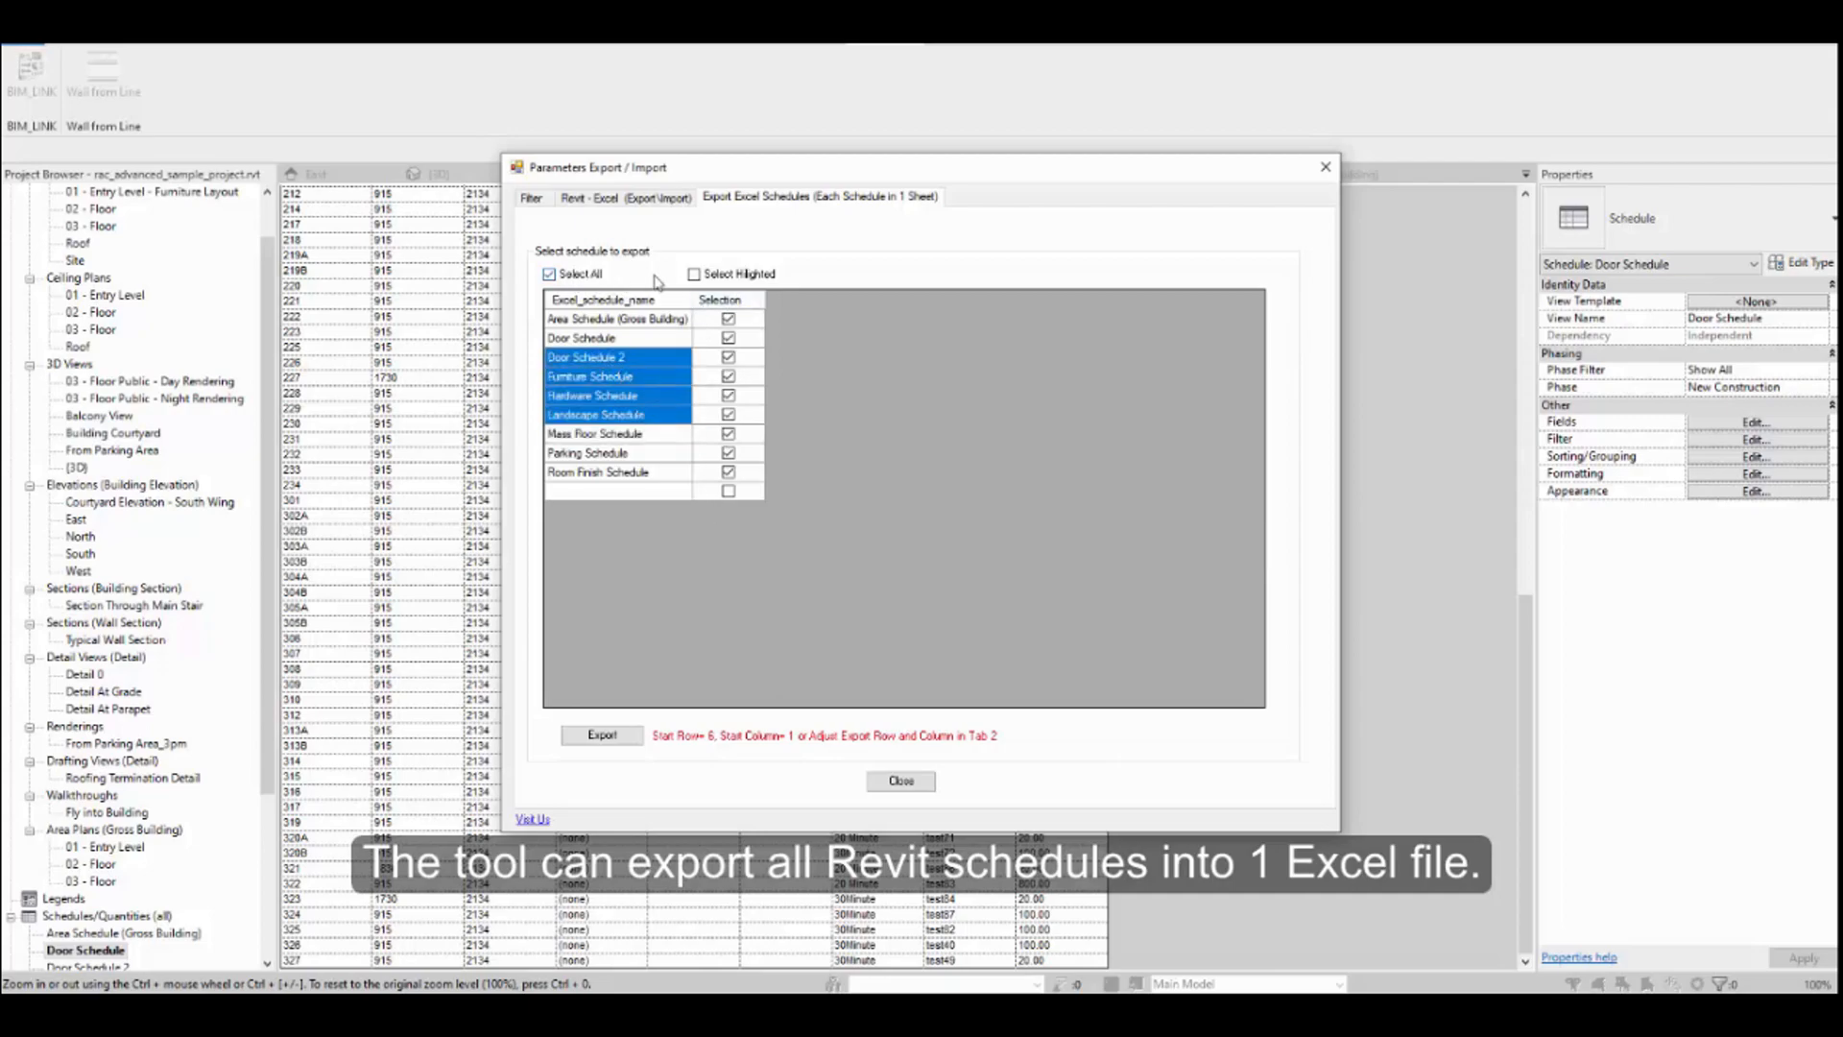
pyautogui.click(695, 277)
pyautogui.doubleClick(568, 278)
# Export the selected schedules to the export folder as an Excel file named "all schedules 1 excelrac_advanced_sample_project"
pyautogui.click(602, 735)
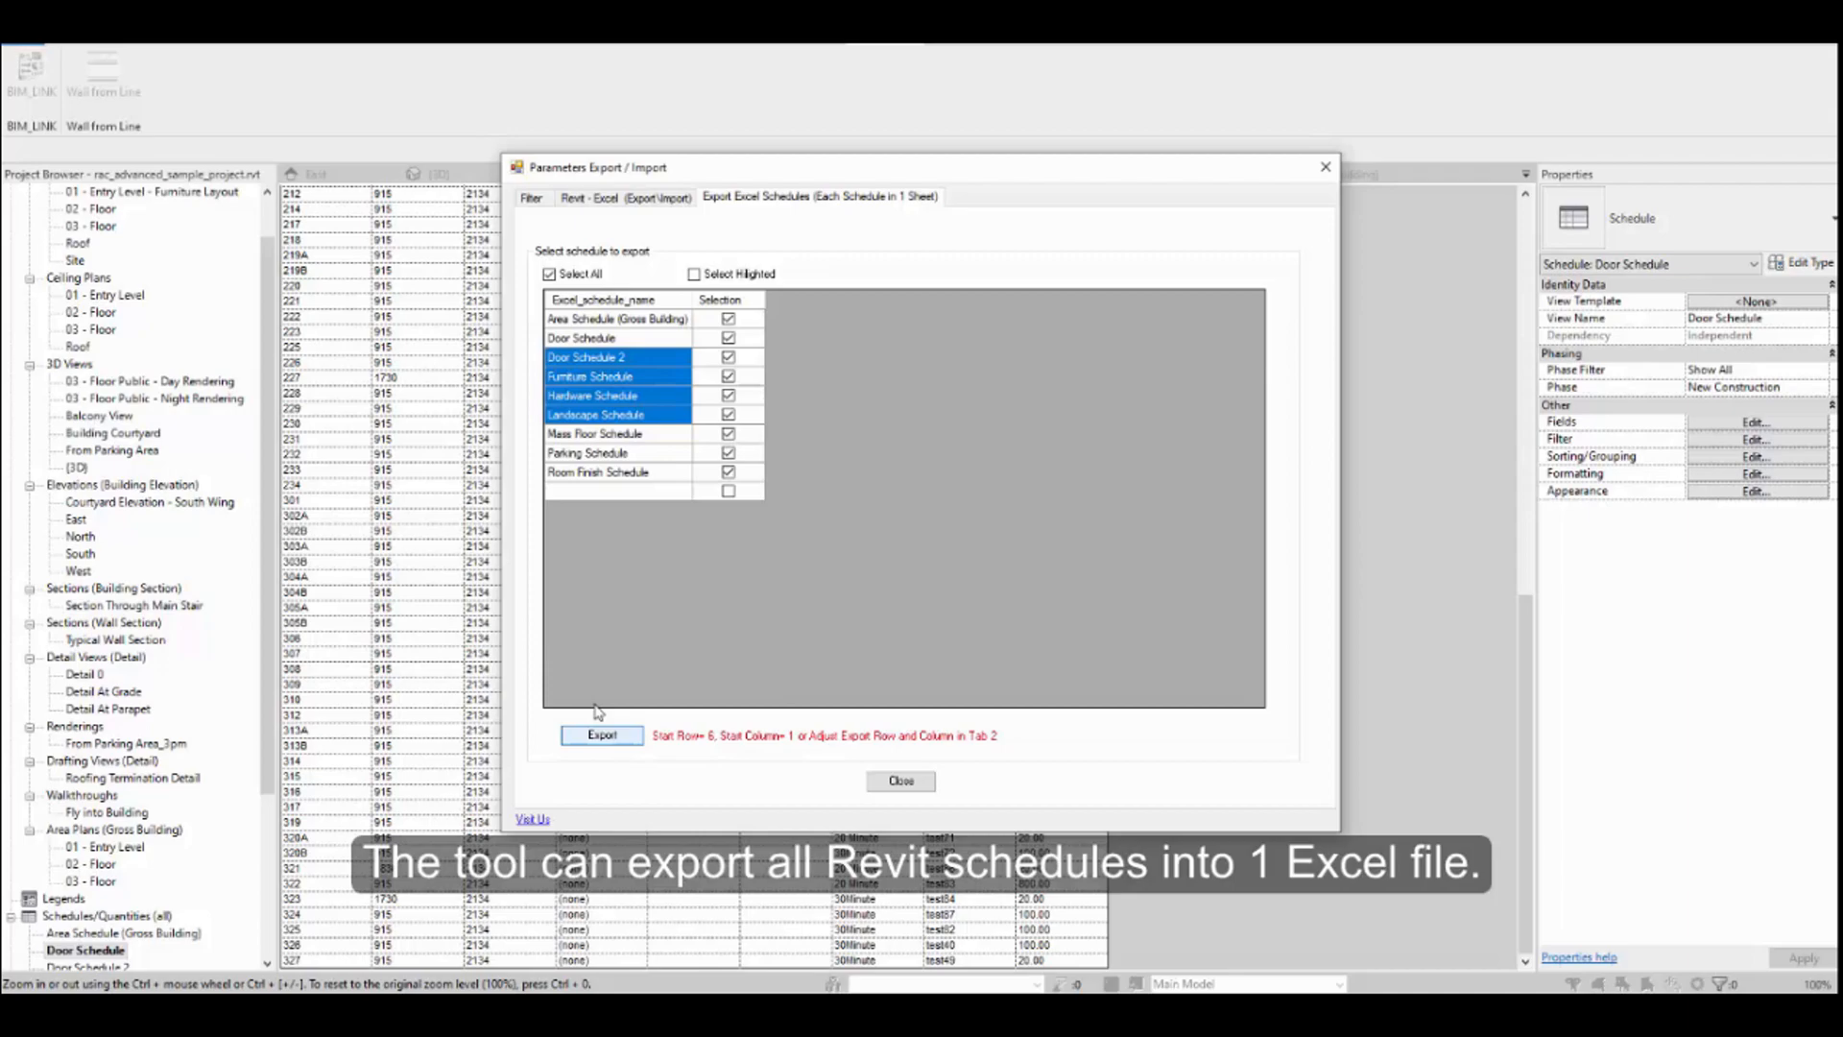
pyautogui.click(602, 733)
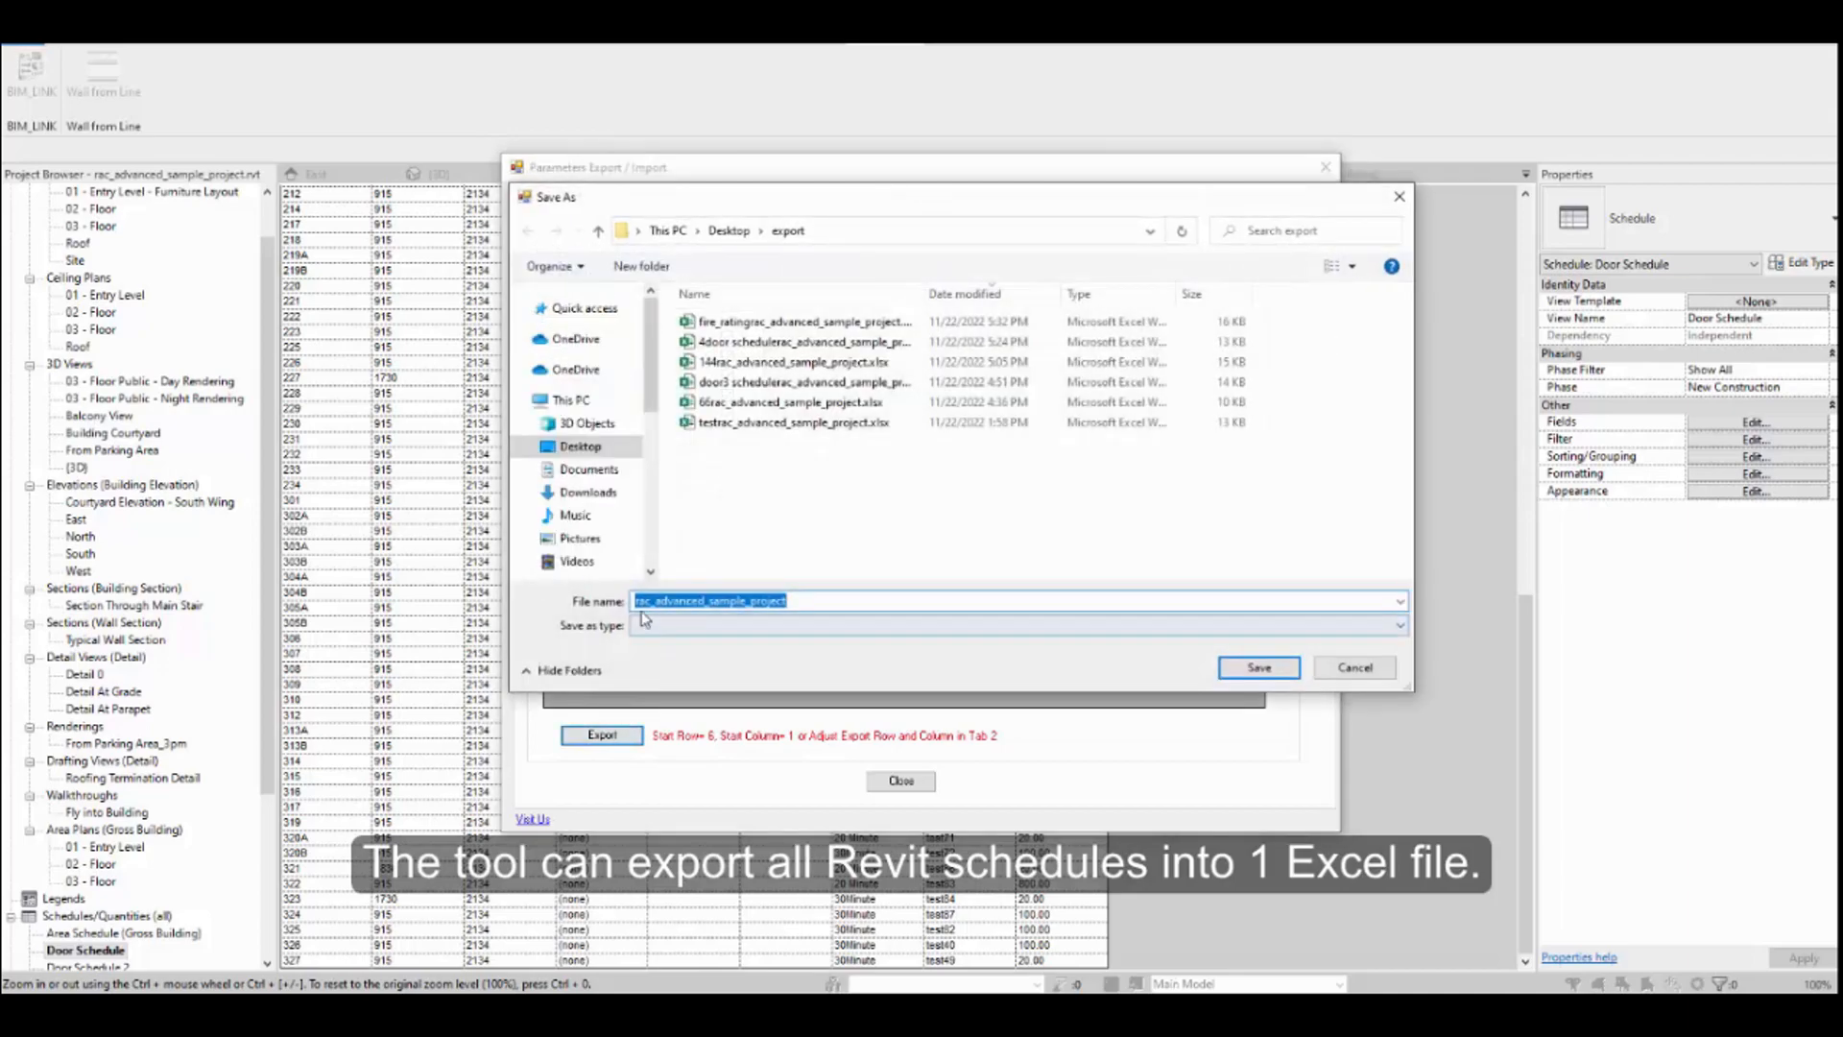
pyautogui.click(637, 602)
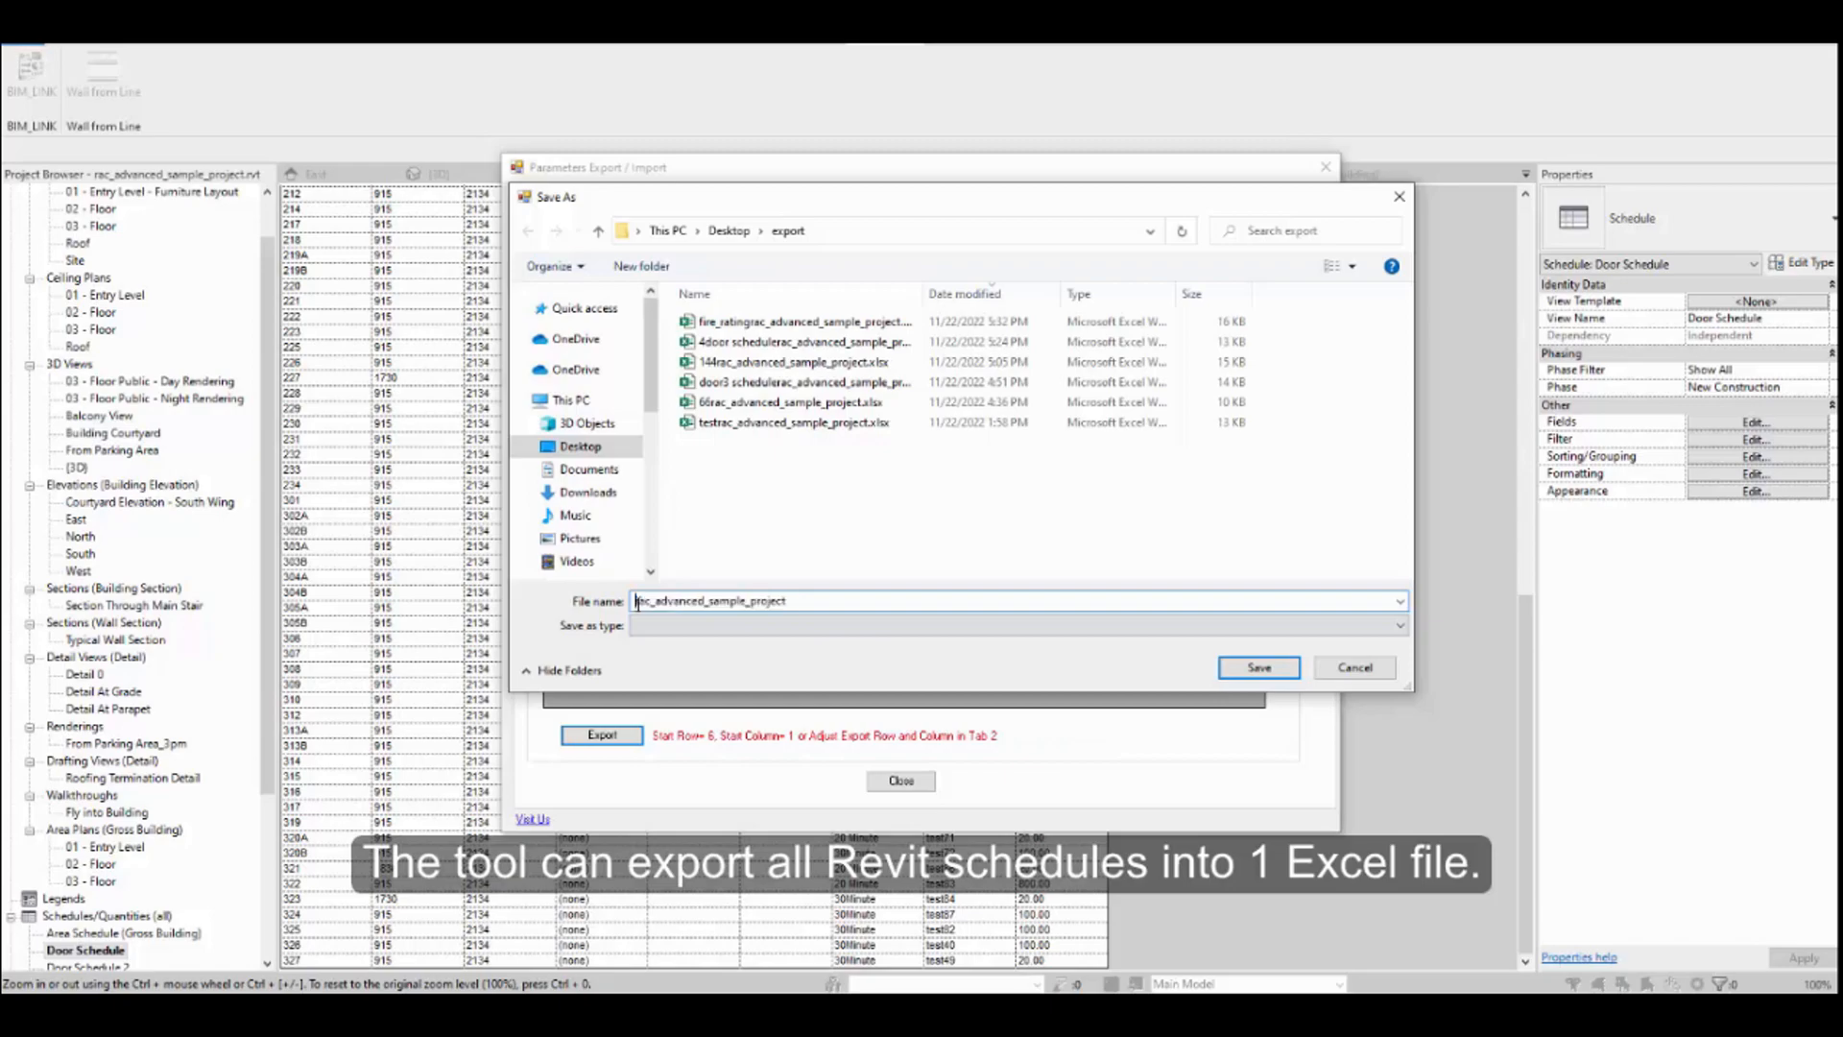
pyautogui.write('All schedules 1 excel')
pyautogui.press('Return')
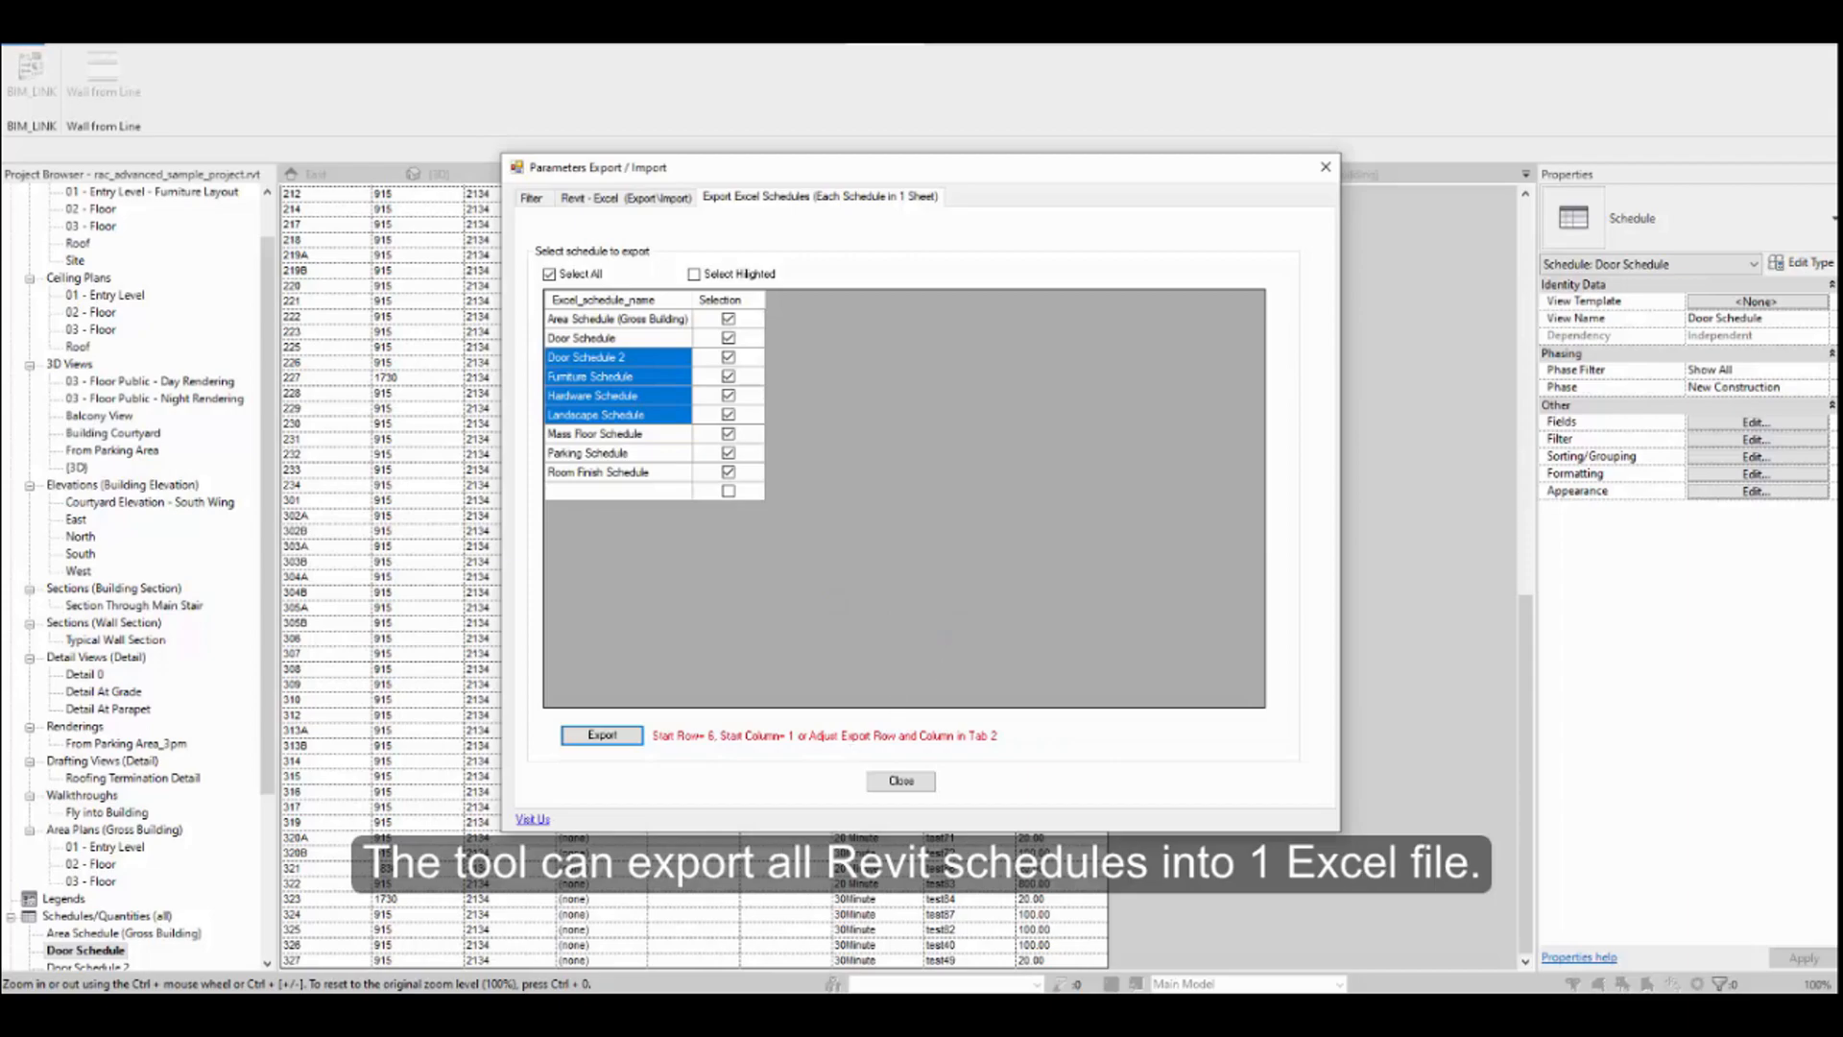
# Open the exported "all schedules 1 excelrac_advanced_sample_project" workbook in Excel and examine each schedule sheet from Door Schedule 2 to Sheet1
pyautogui.click(380, 950)
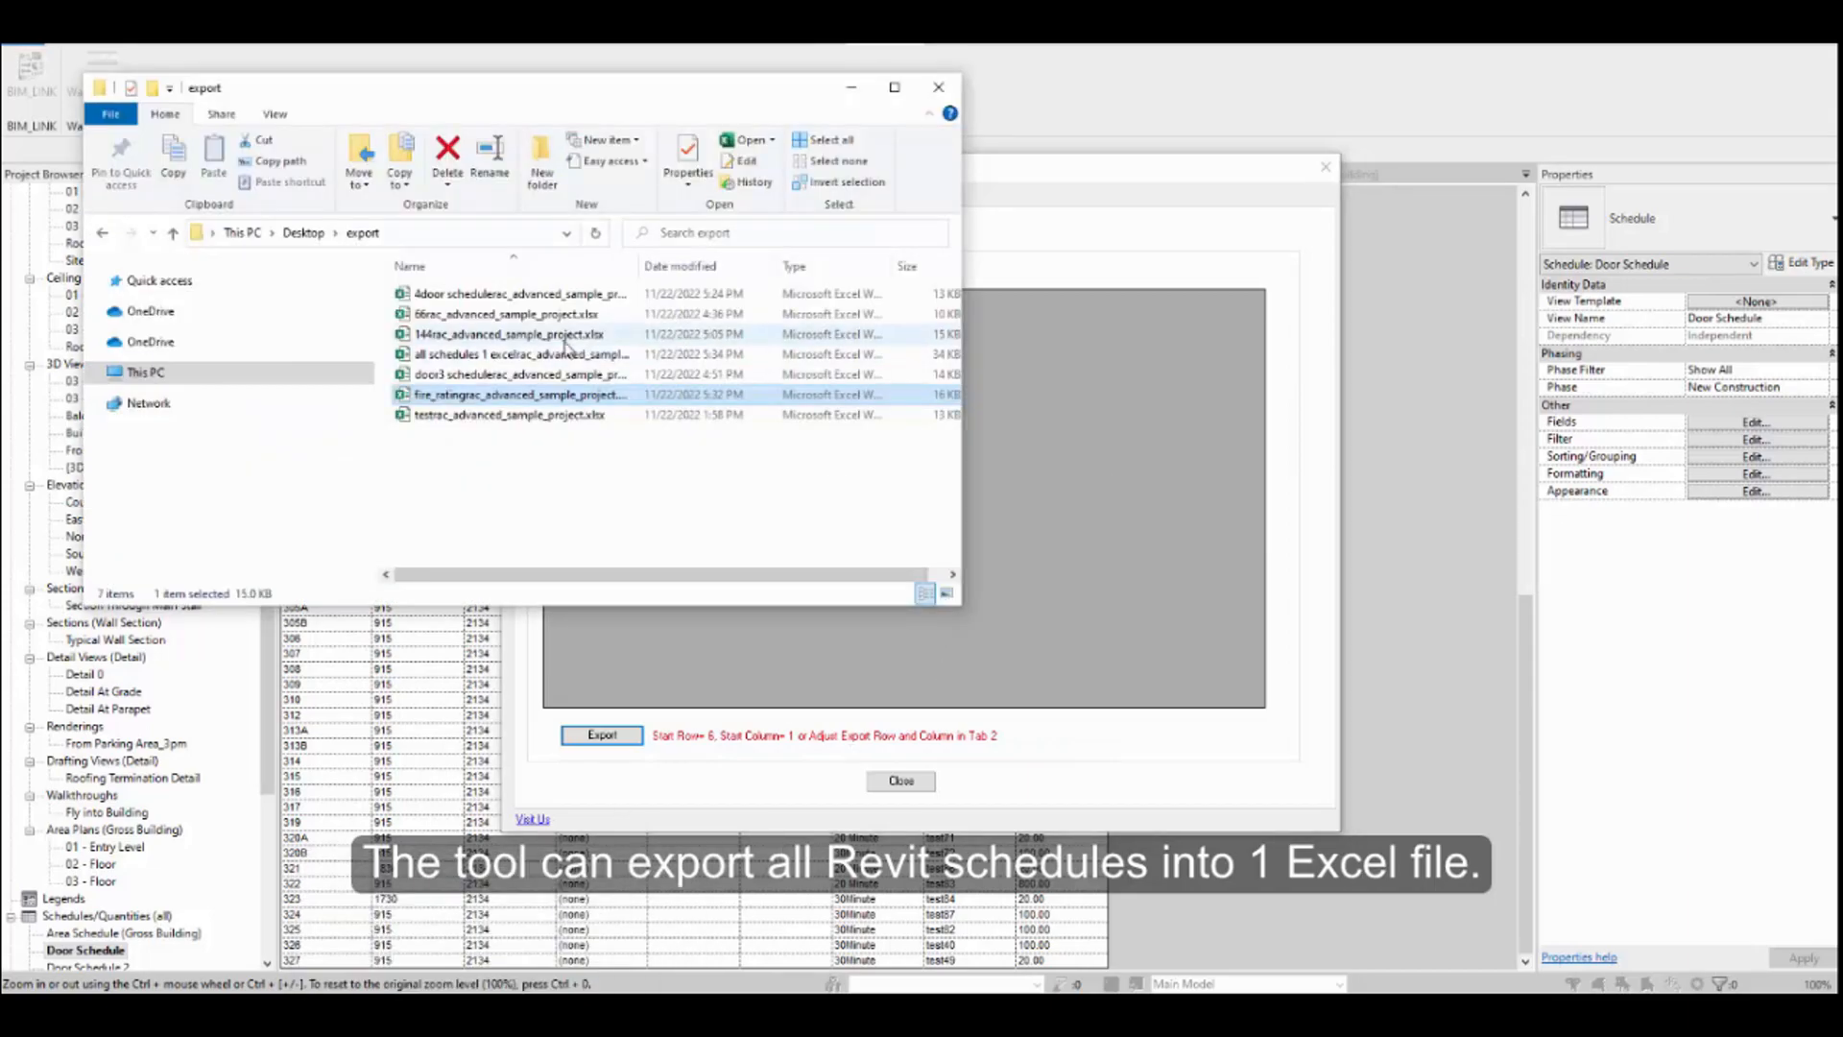
pyautogui.doubleClick(484, 356)
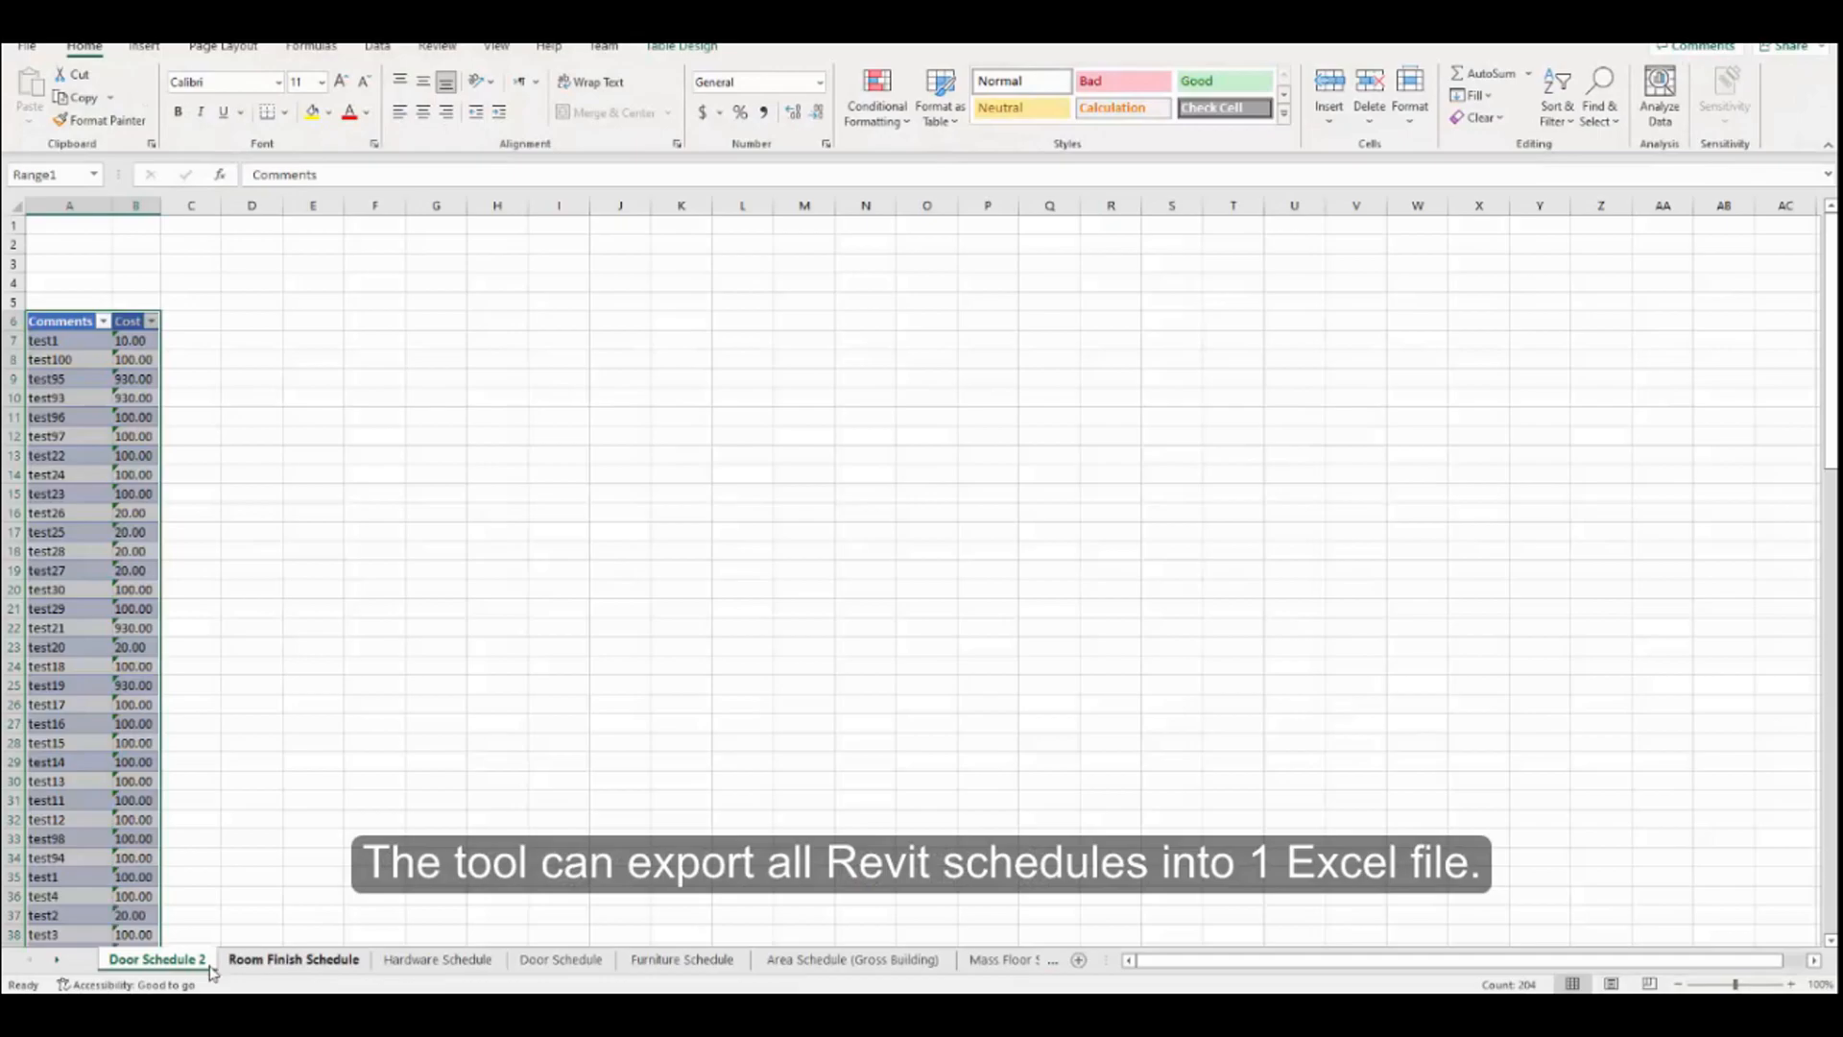
pyautogui.click(271, 962)
pyautogui.click(429, 963)
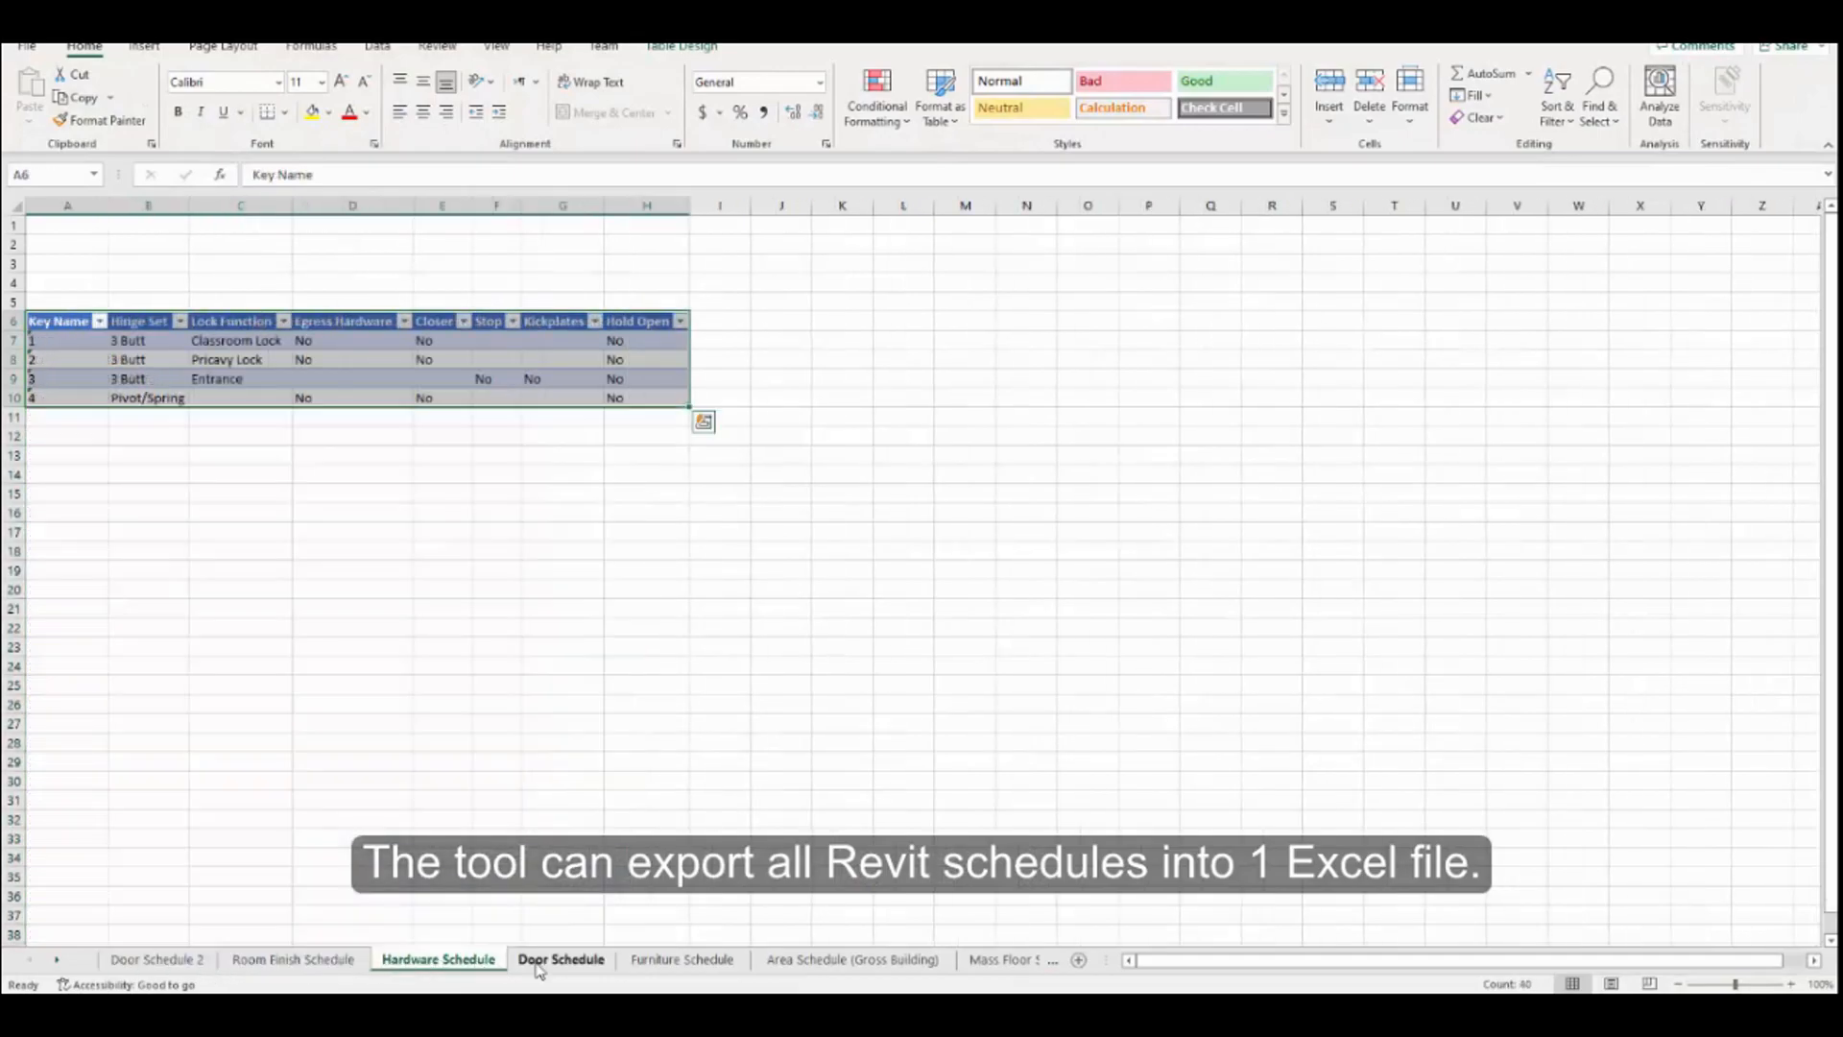
pyautogui.click(571, 962)
pyautogui.click(682, 959)
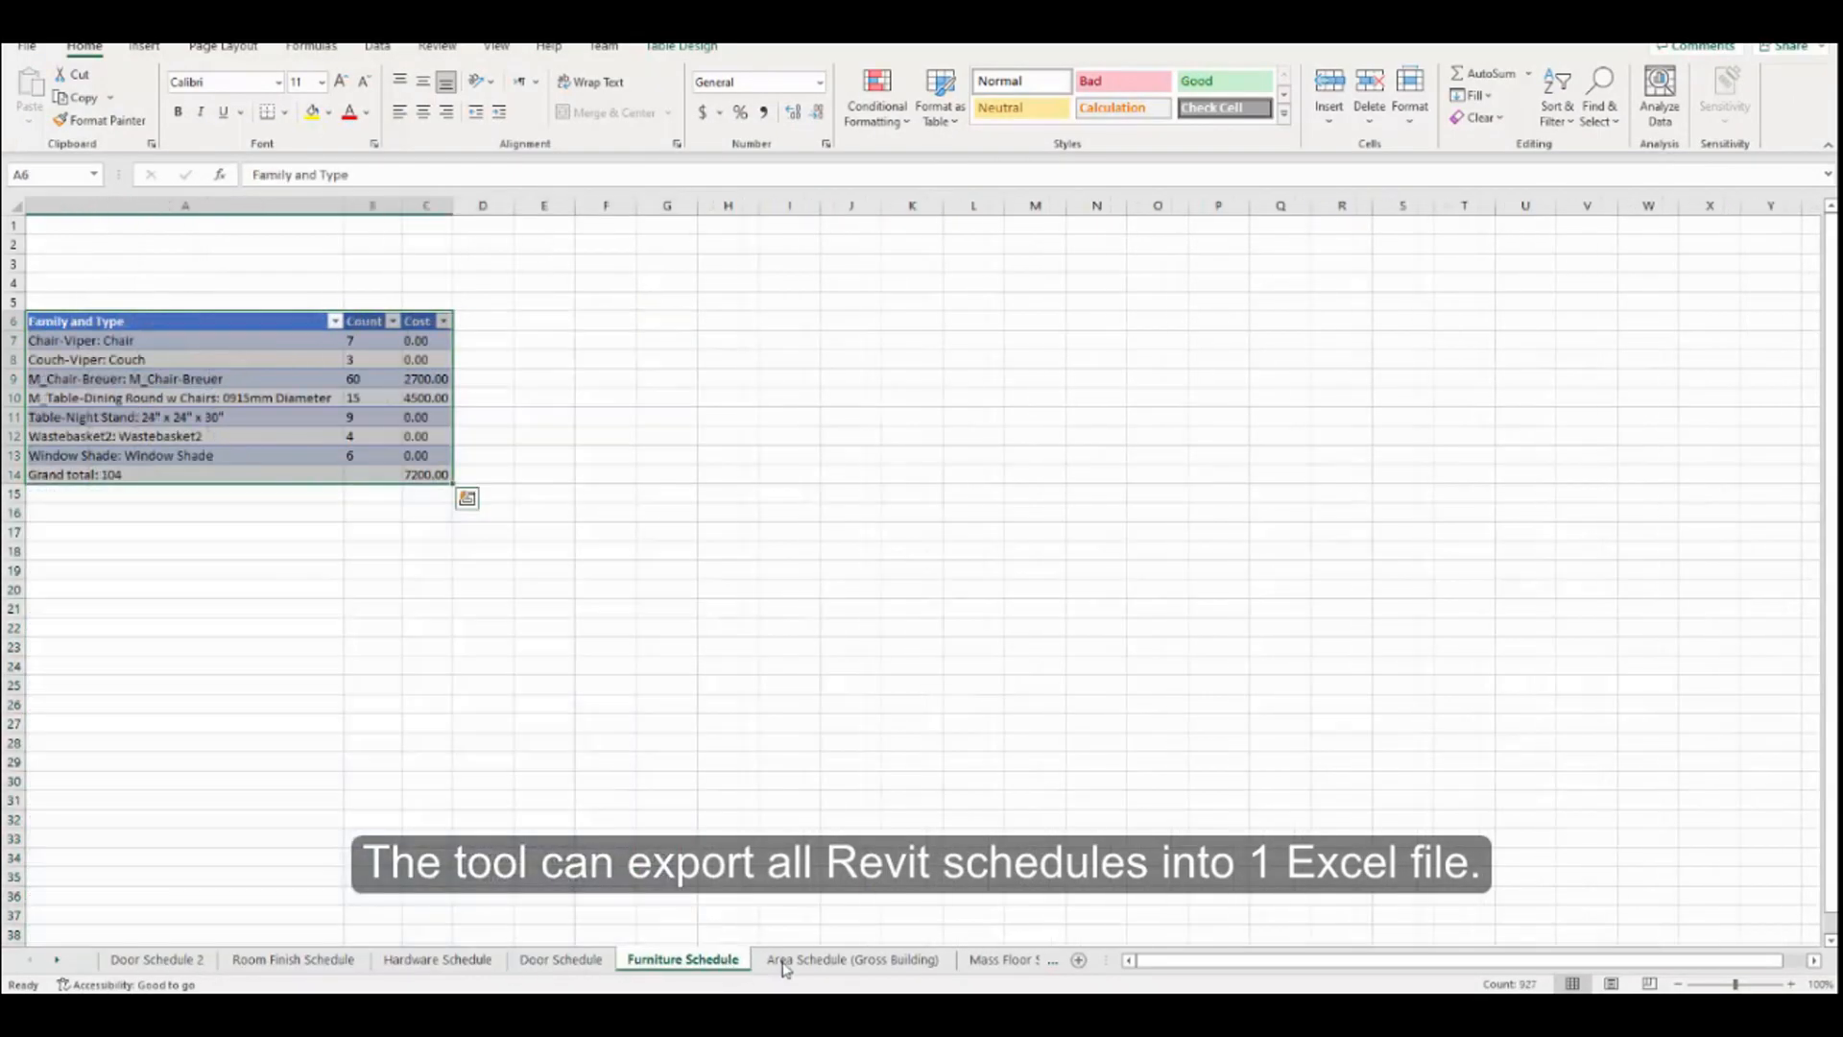
pyautogui.click(853, 959)
pyautogui.click(988, 960)
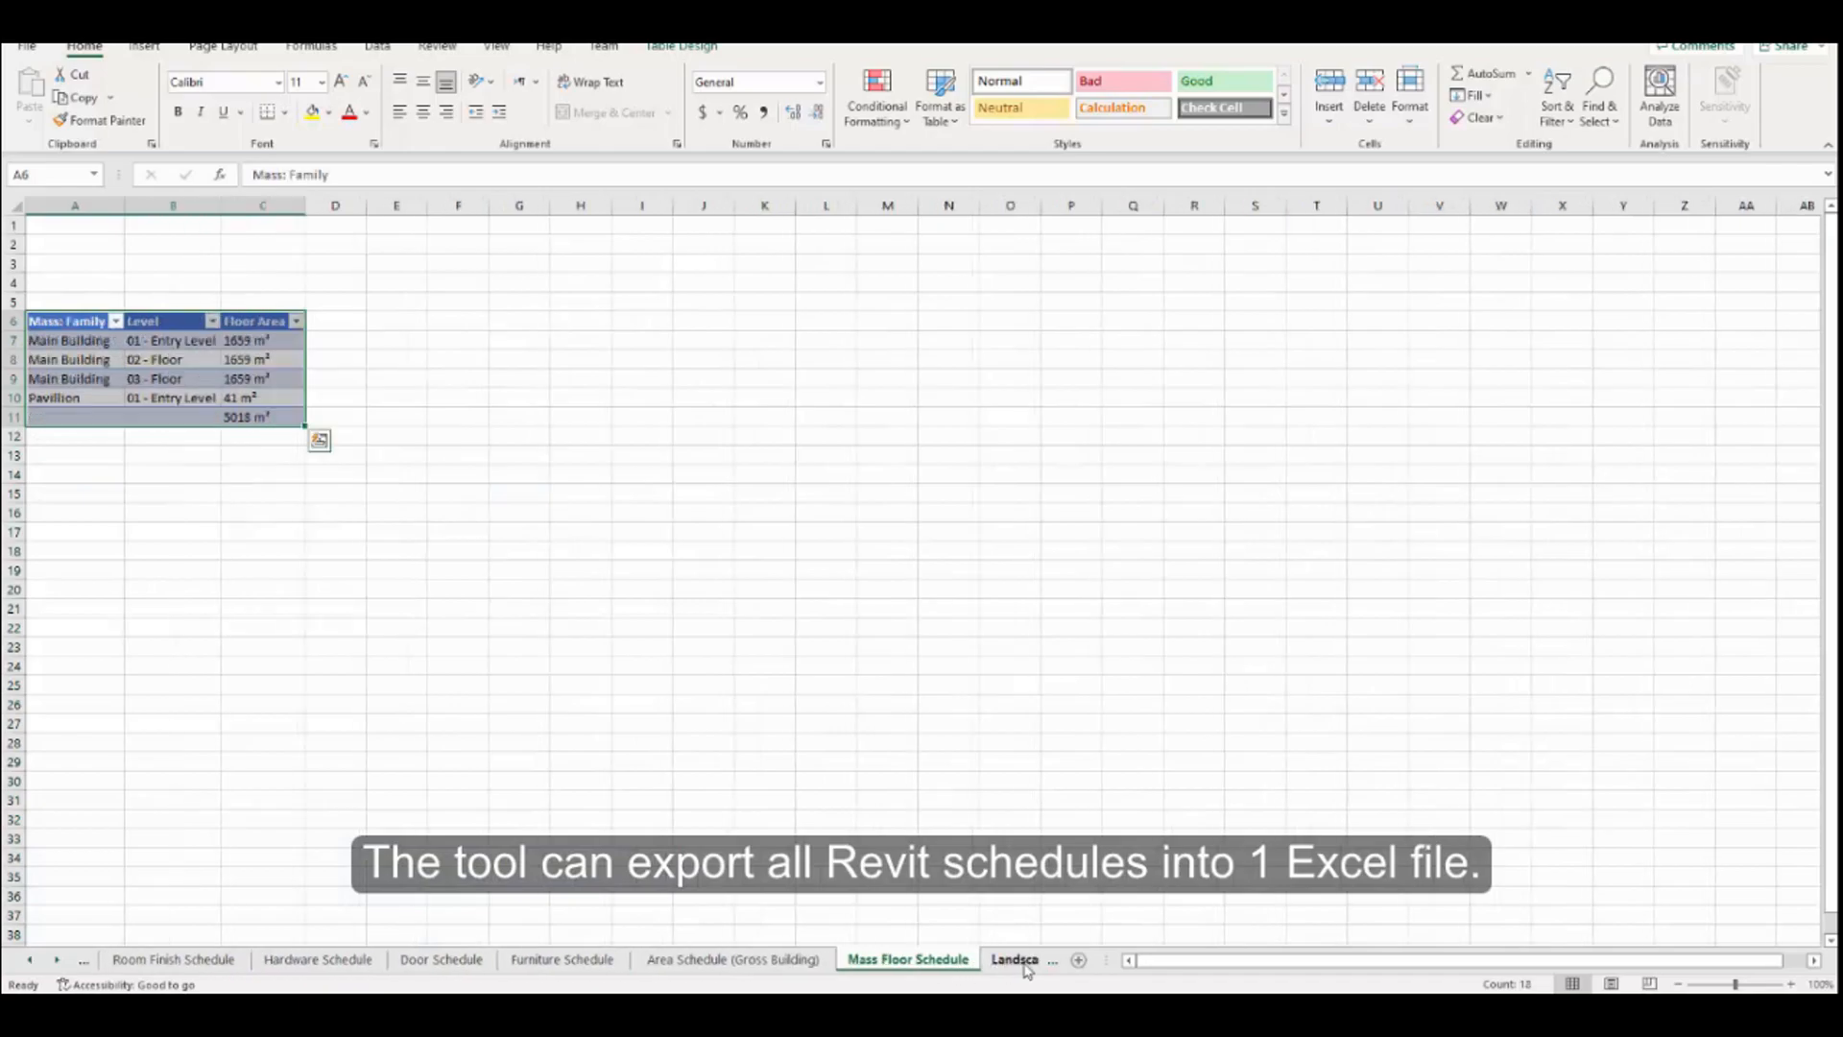
pyautogui.click(1024, 962)
pyautogui.click(1017, 963)
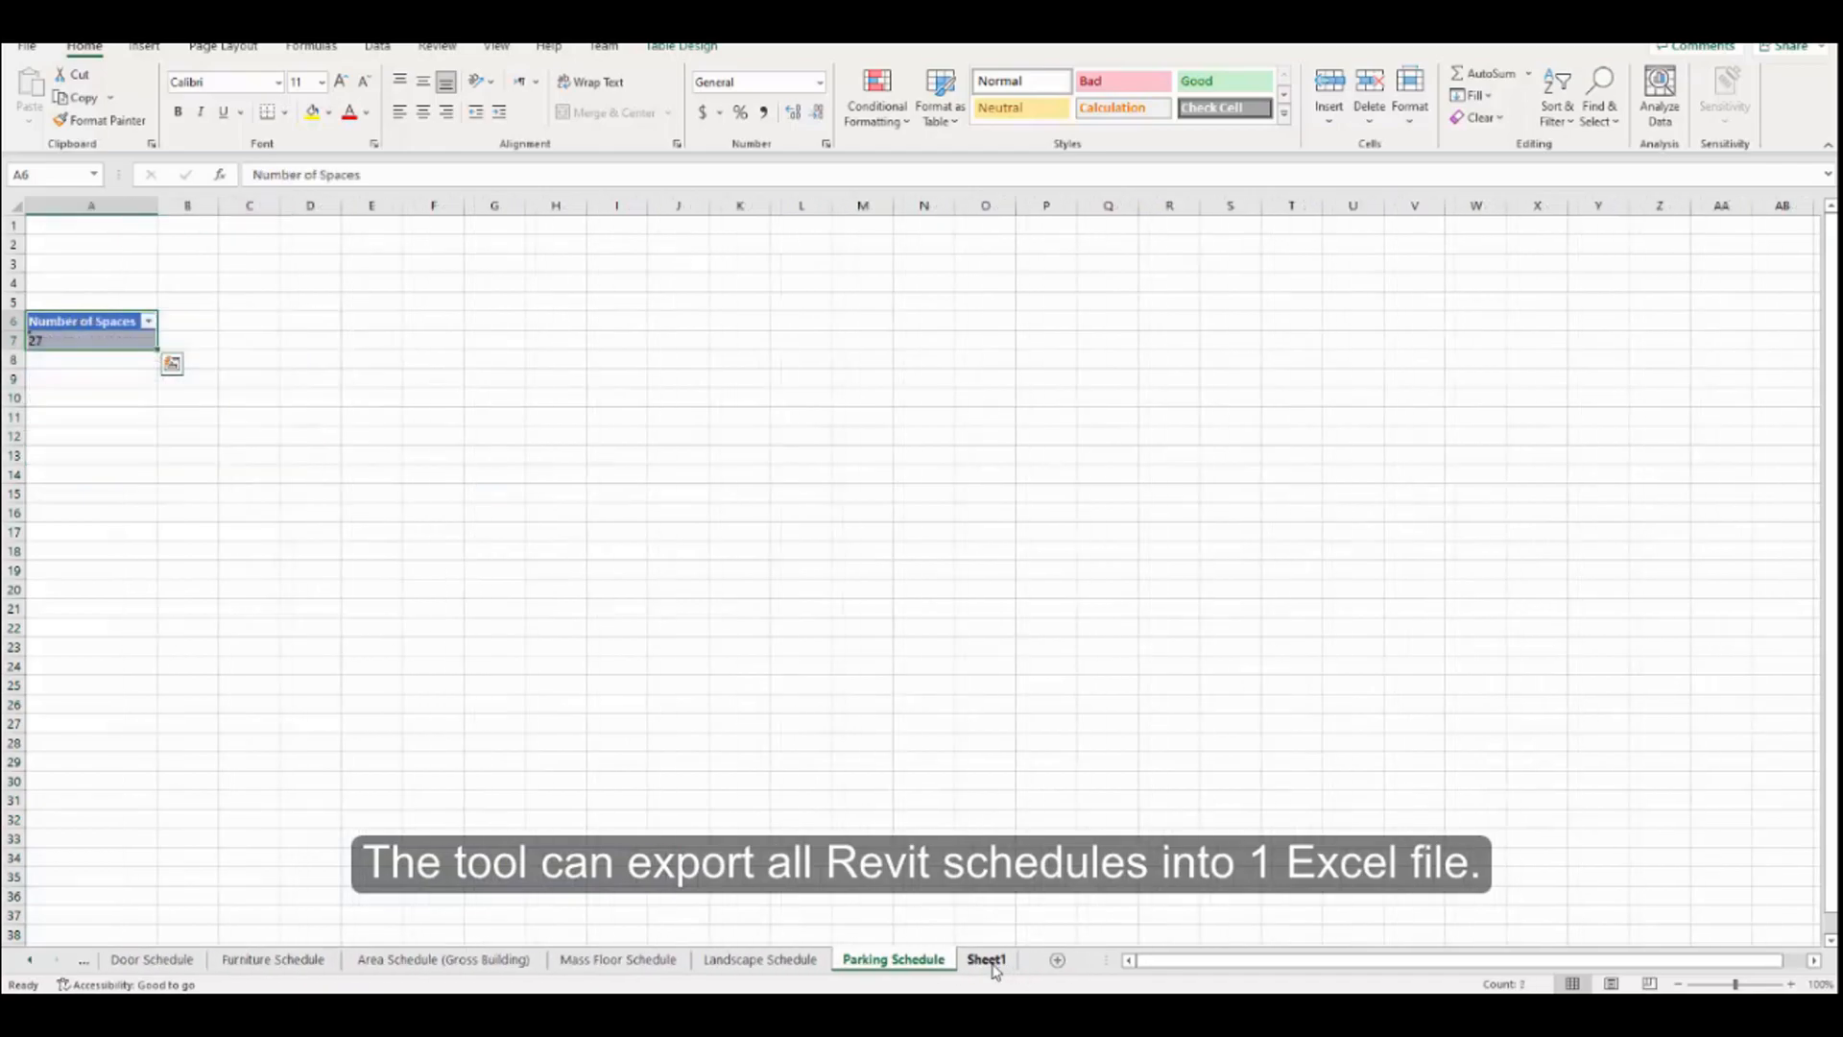
pyautogui.click(985, 962)
# Review the sheets back from Parking Schedule to Door Schedule, and examine the exported door rows through the last one
pyautogui.click(875, 956)
pyautogui.click(713, 960)
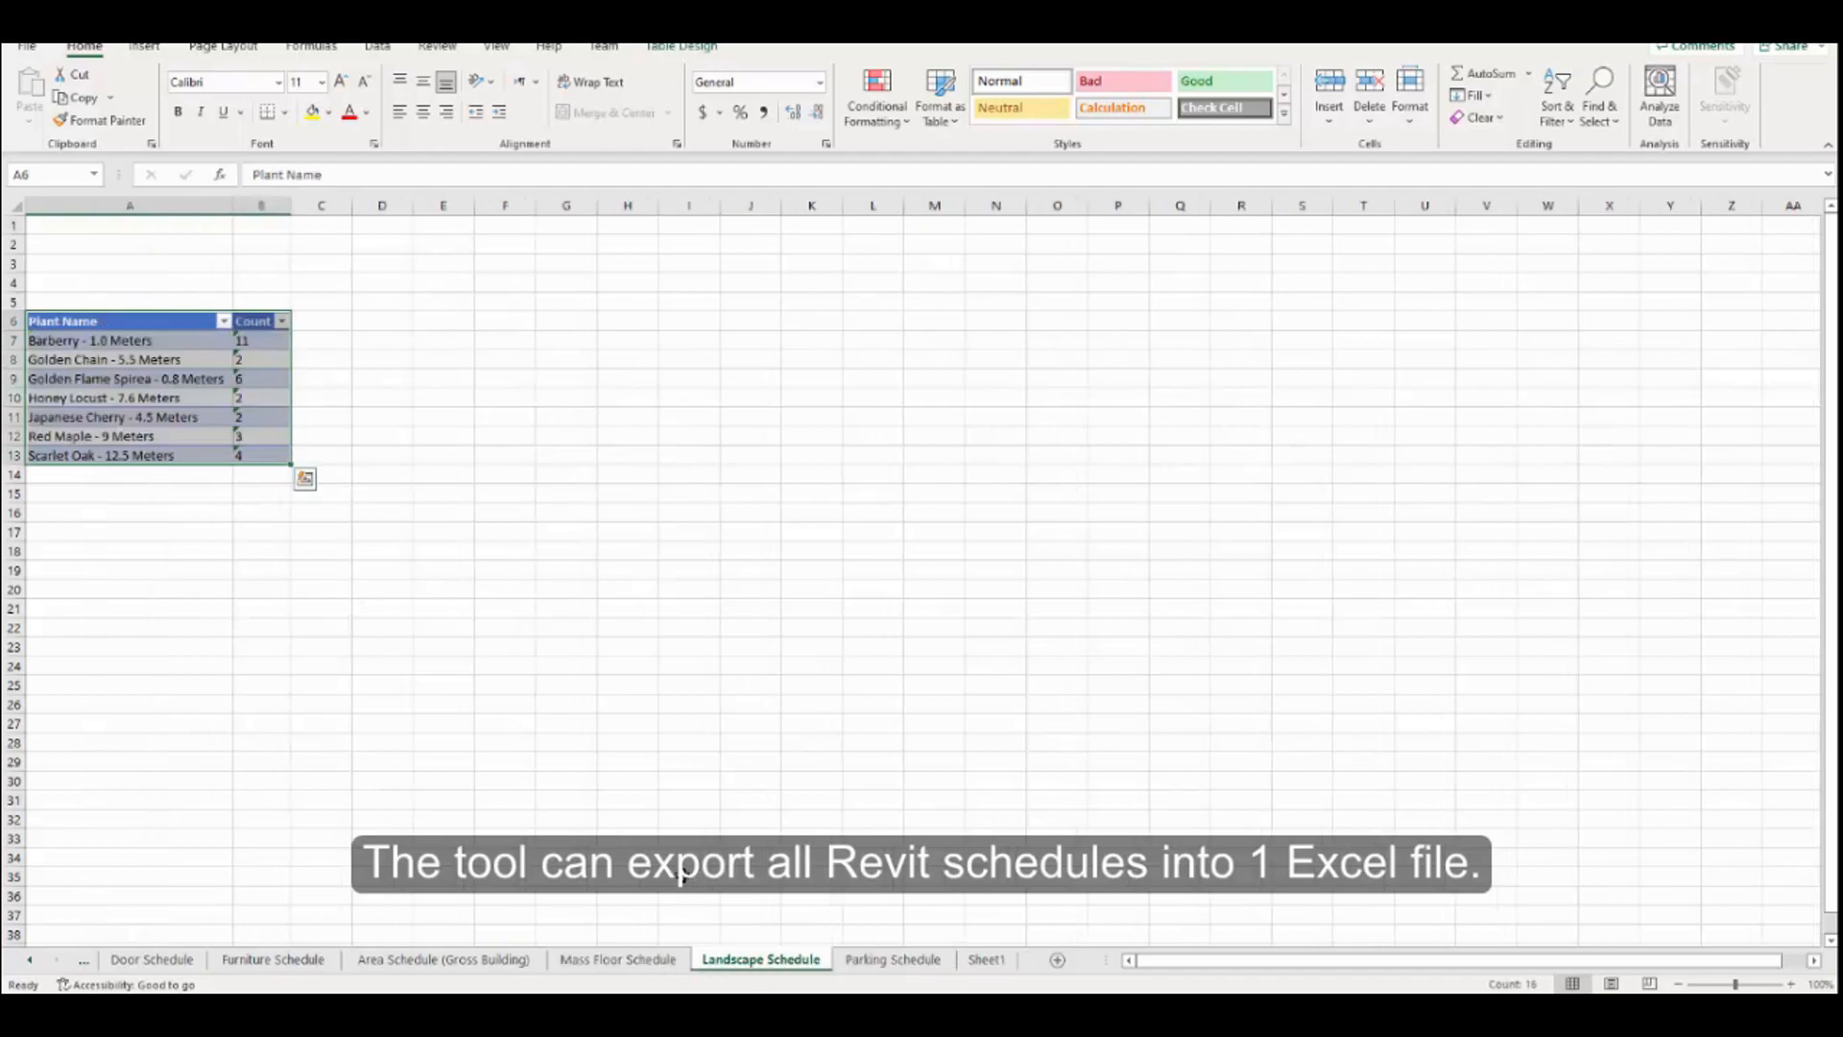
pyautogui.click(624, 960)
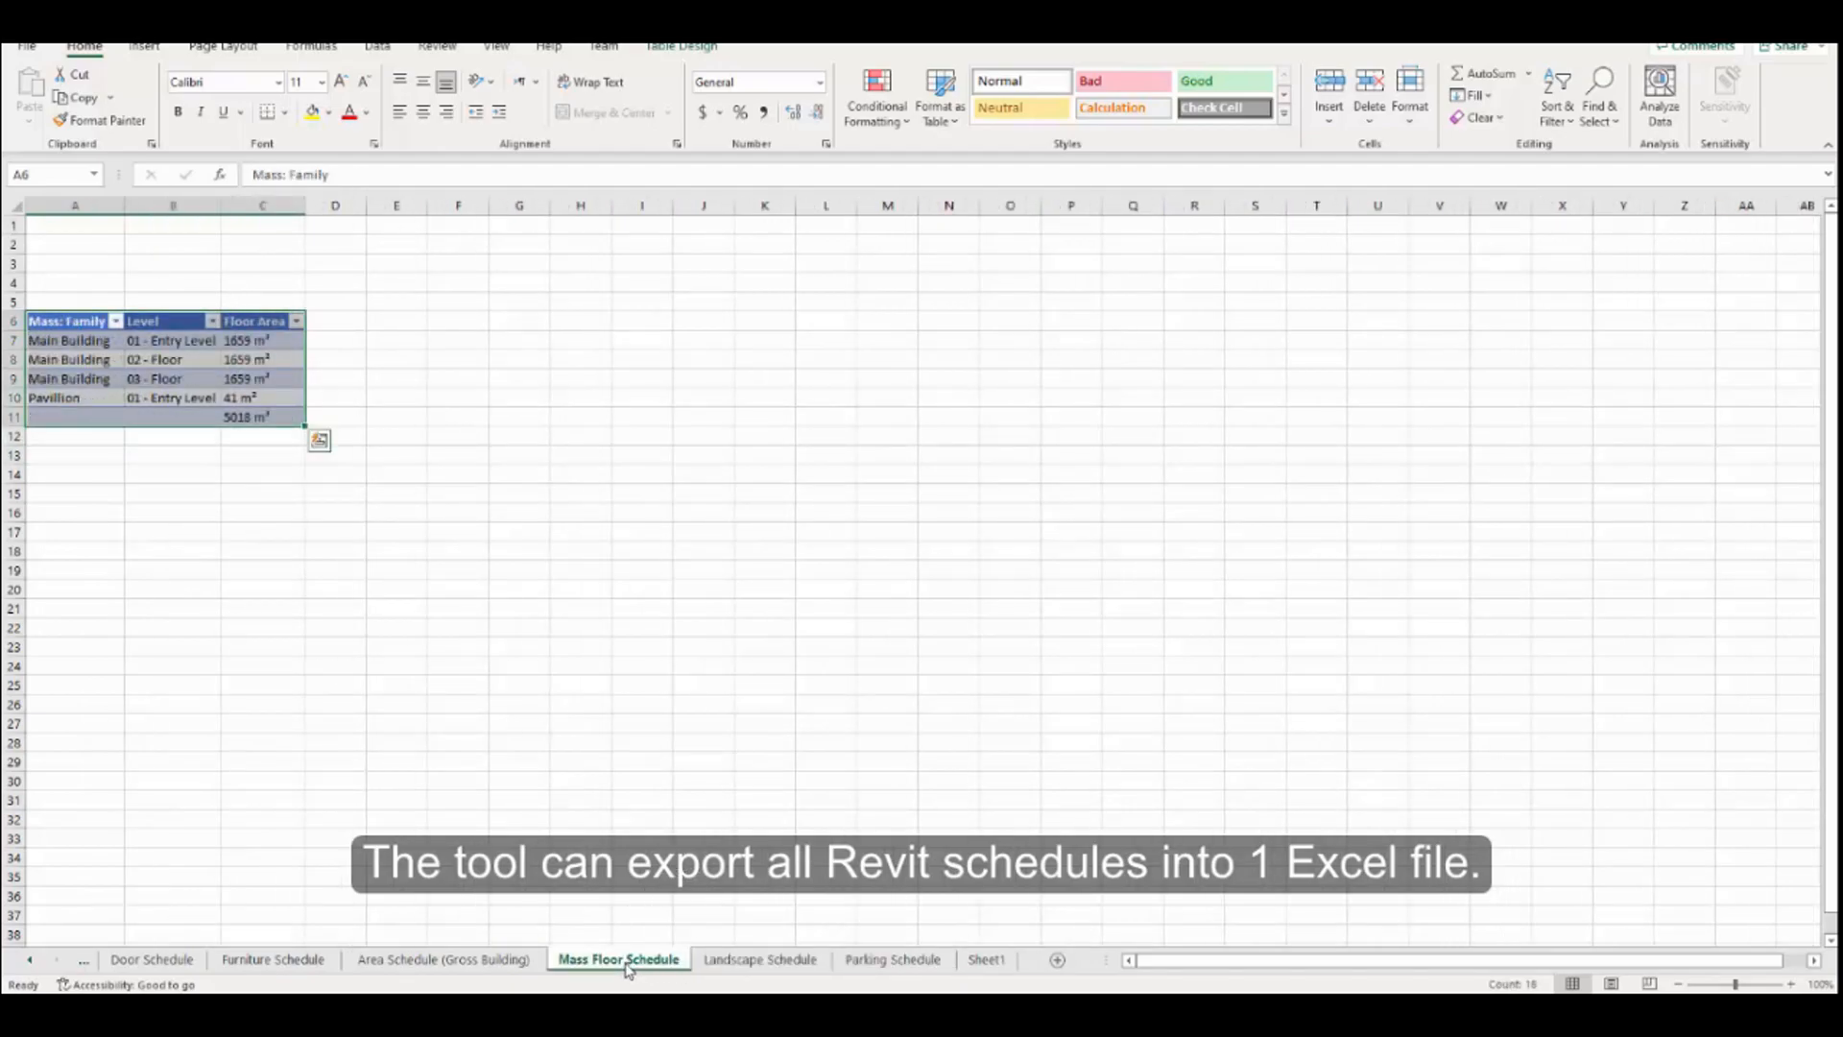
pyautogui.click(480, 961)
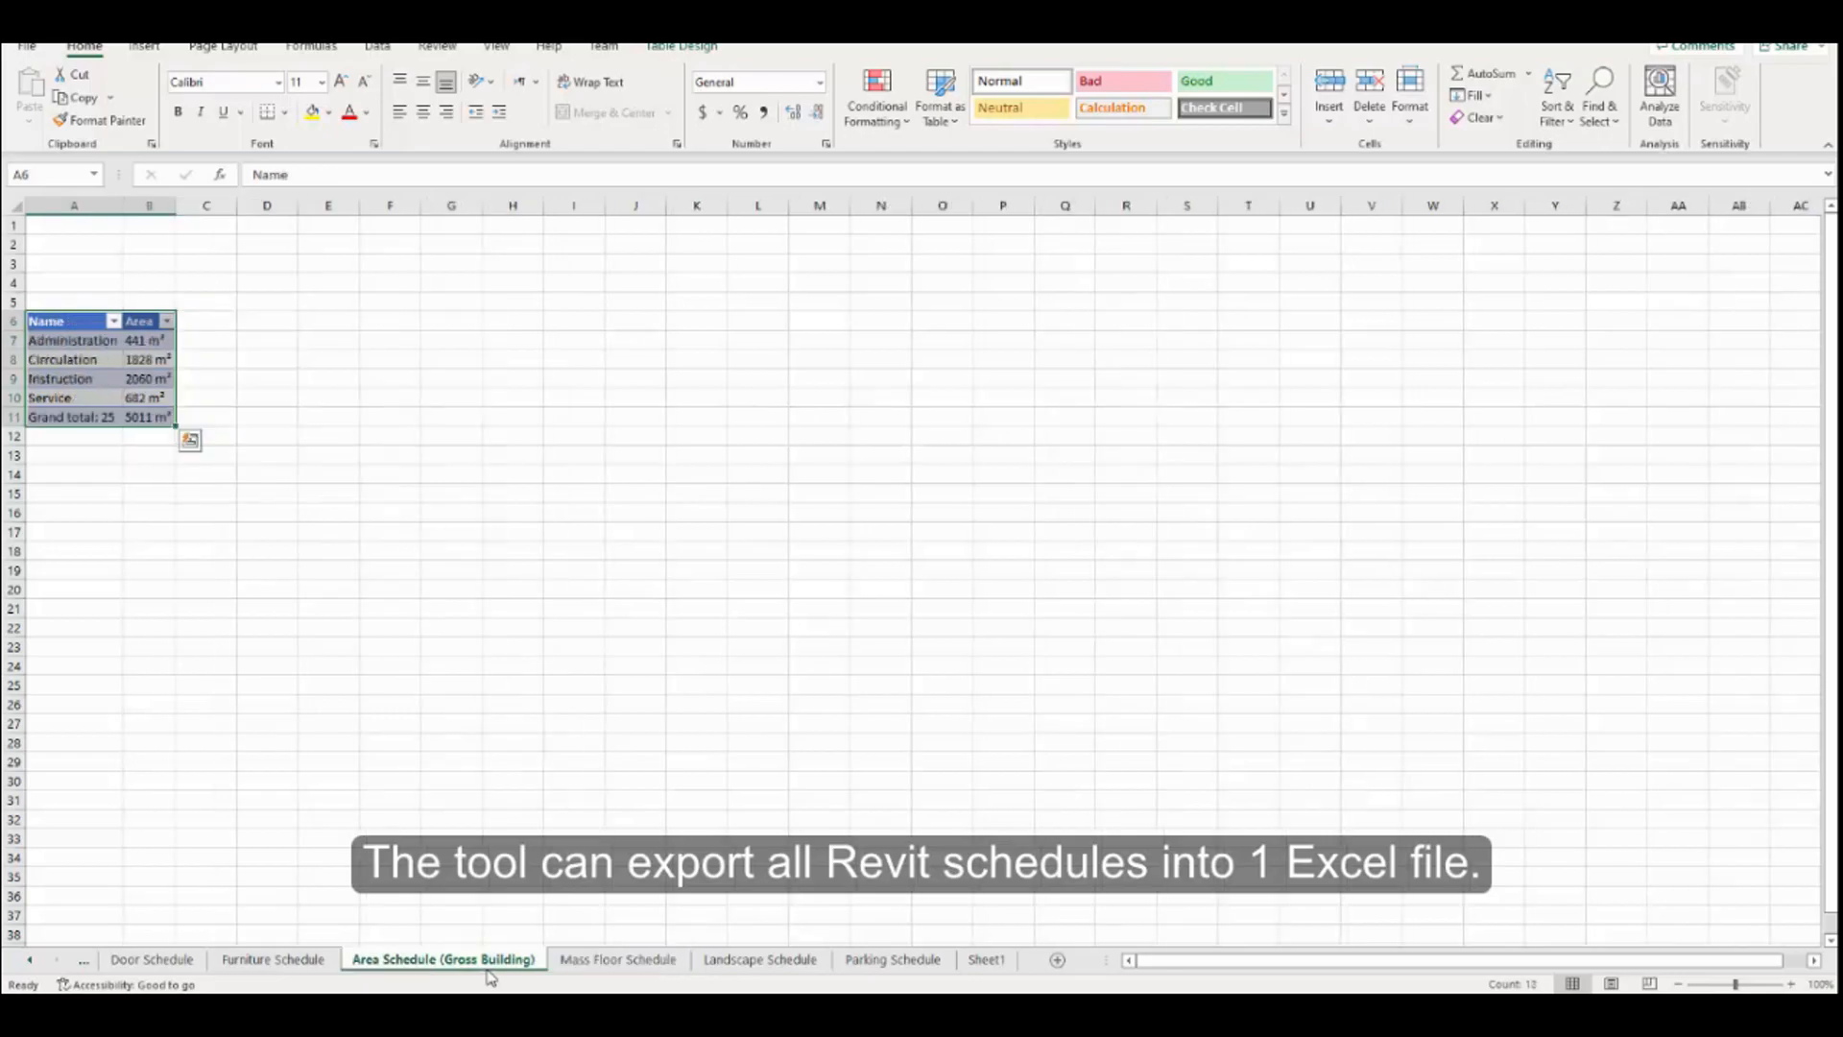
pyautogui.click(279, 961)
pyautogui.click(144, 960)
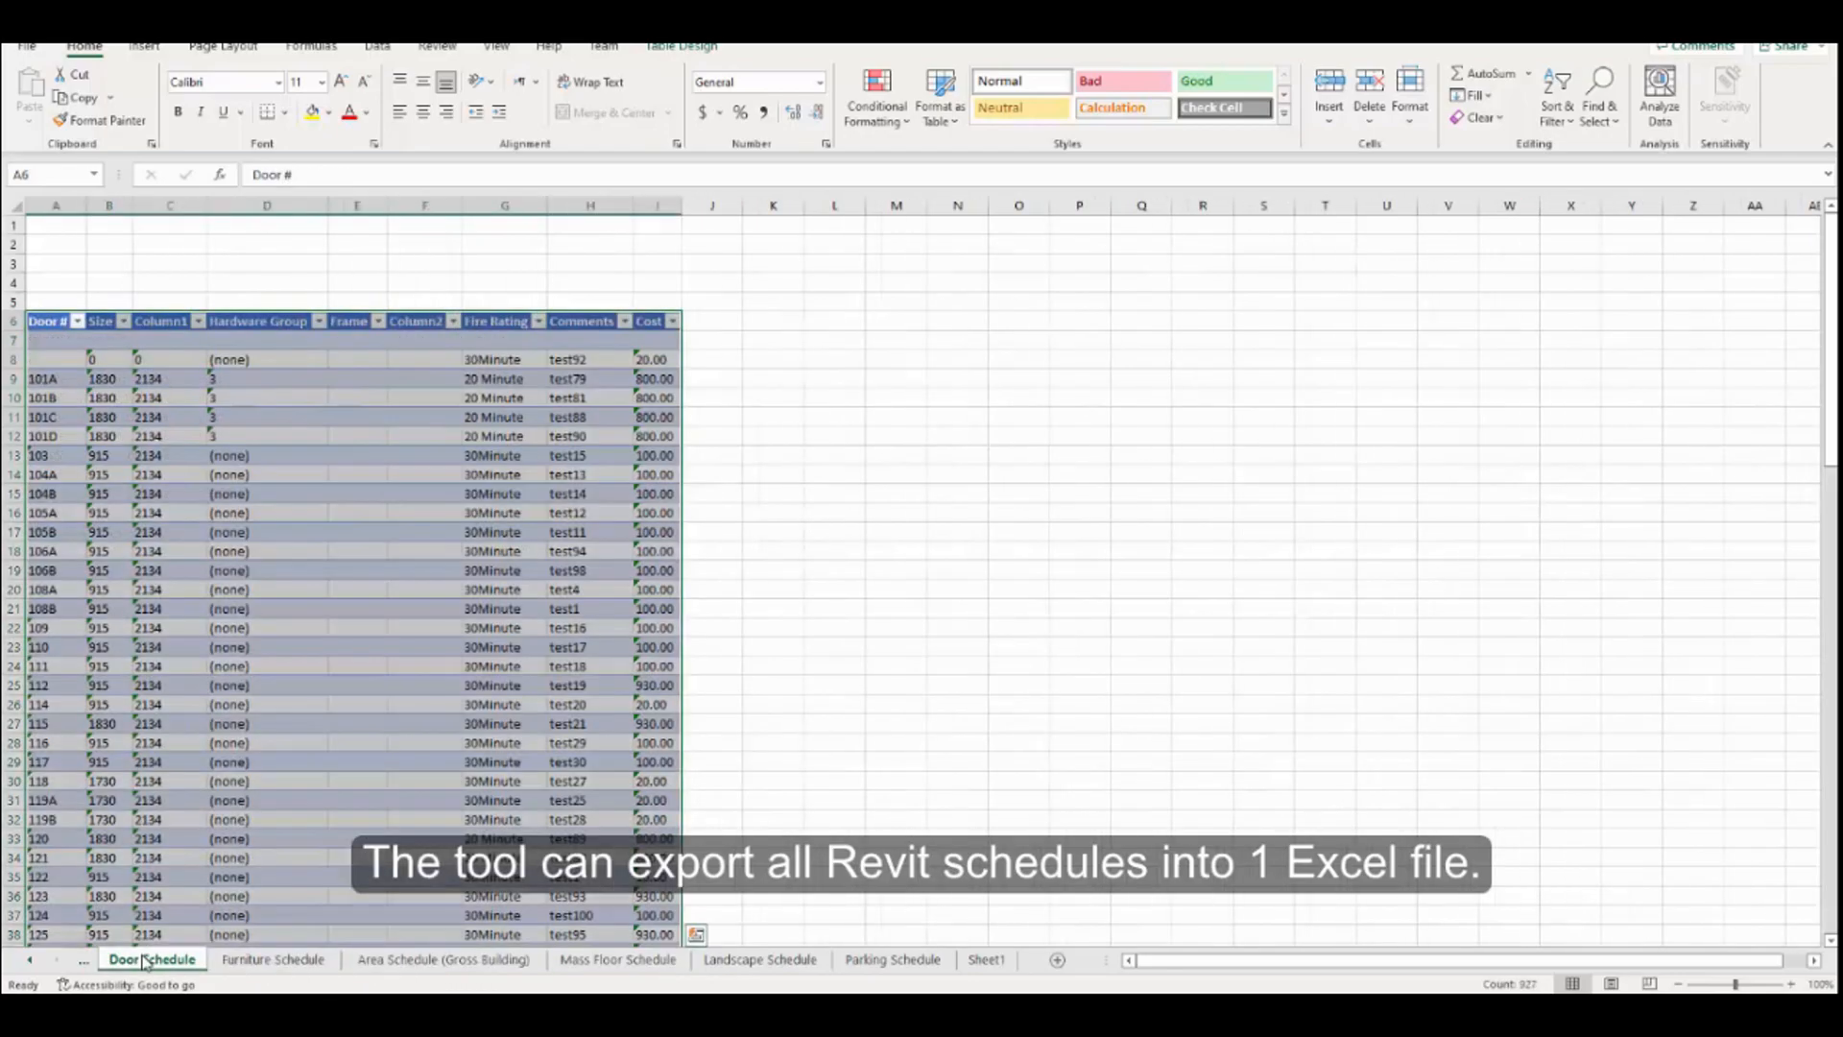
pyautogui.scroll(-20, 432, 699)
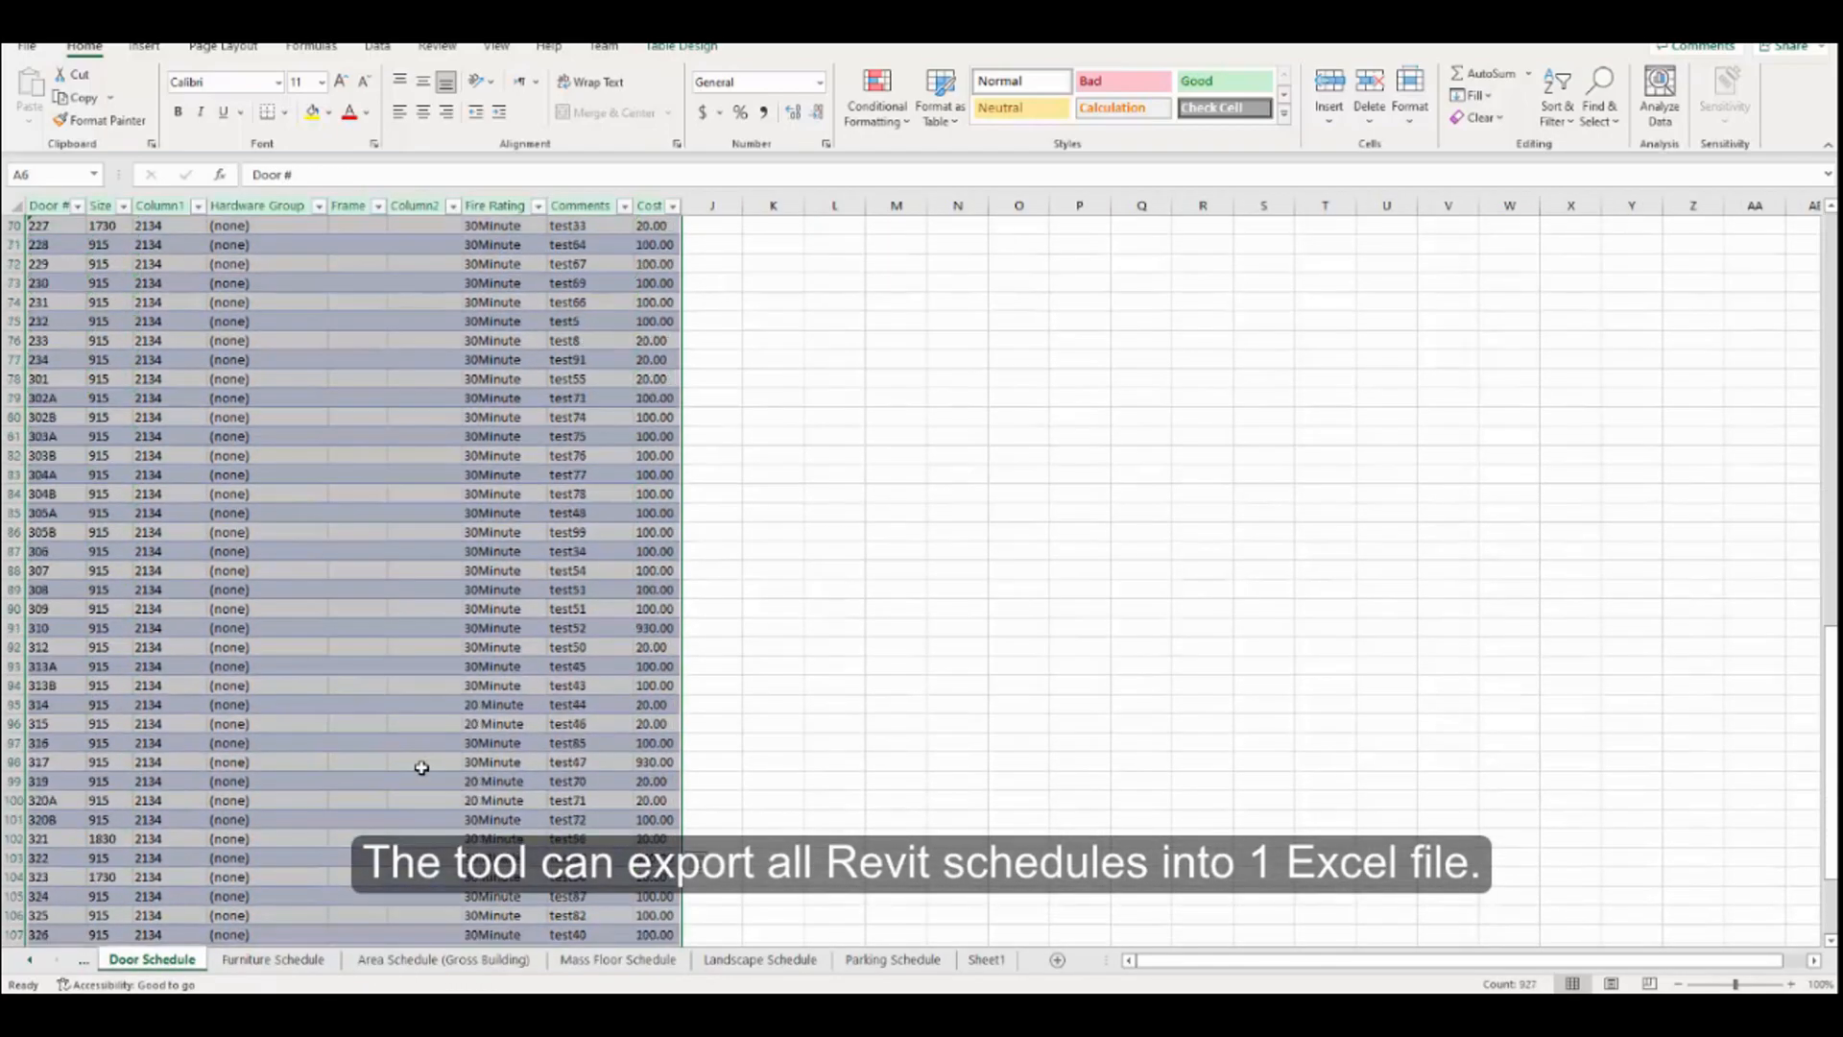
pyautogui.scroll(5, 423, 764)
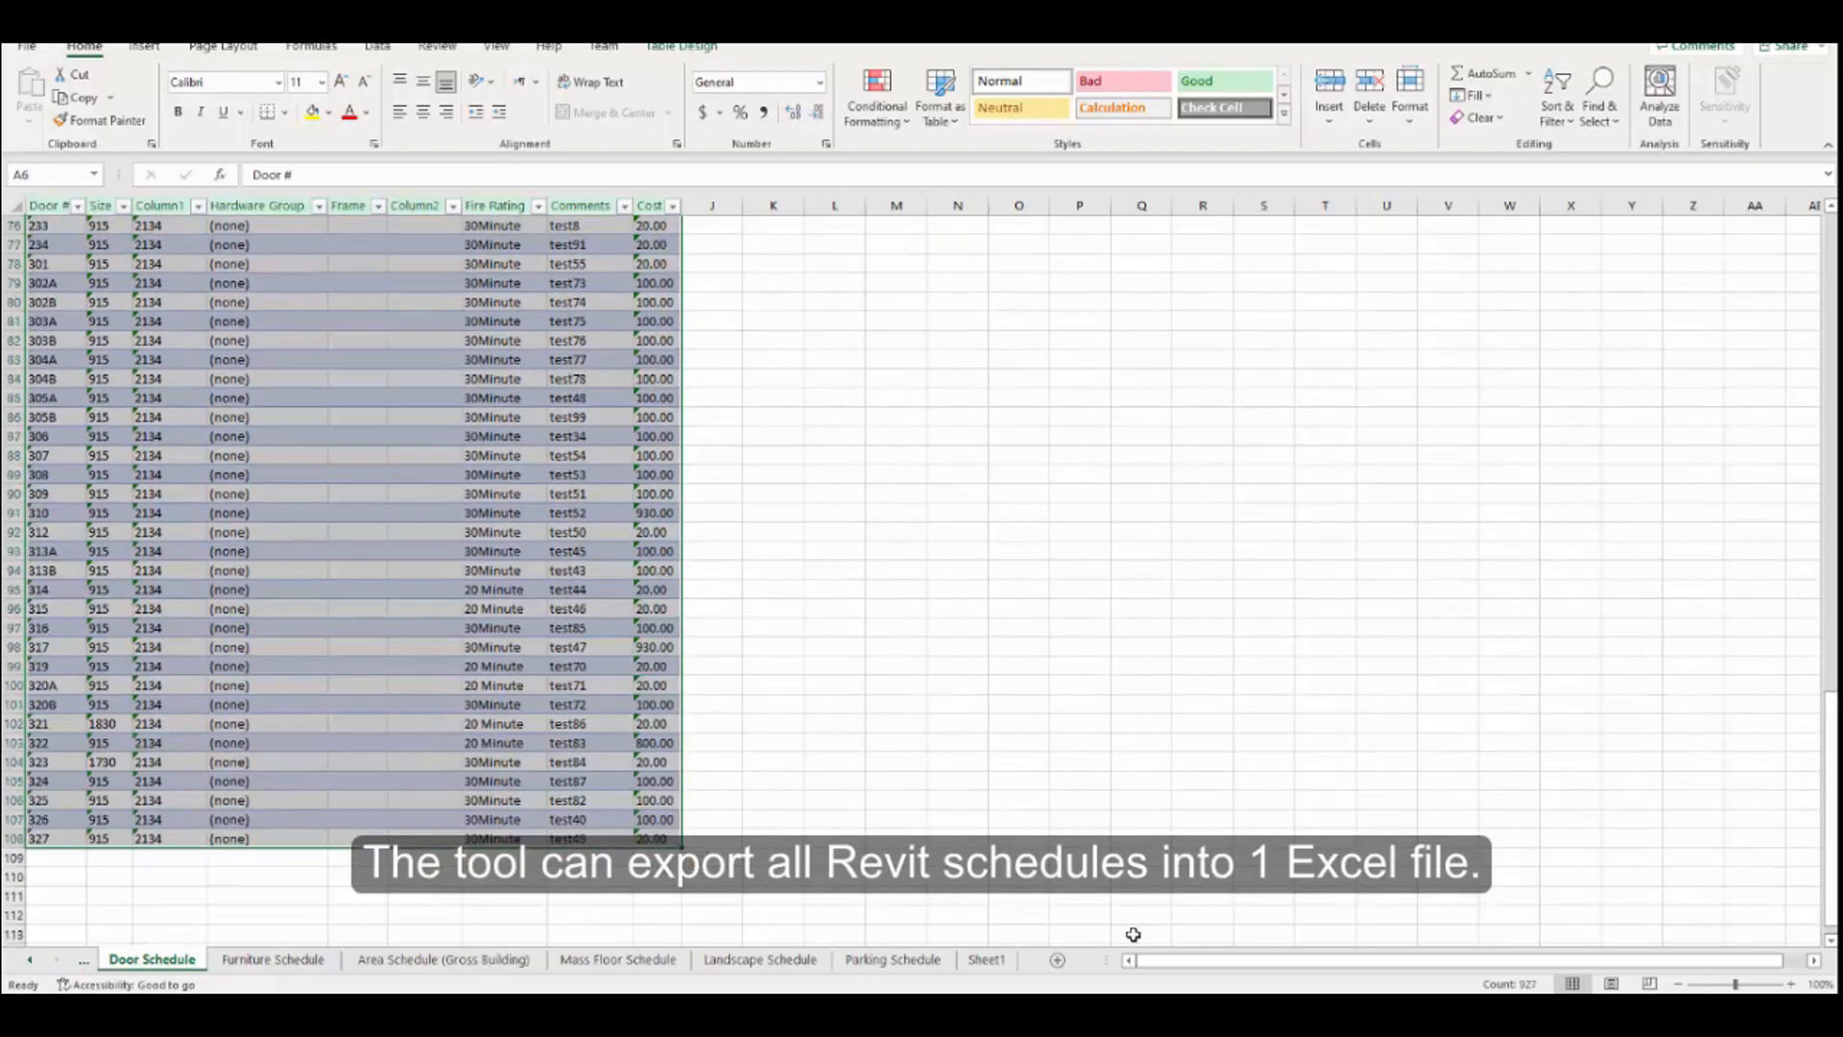
# Return to Revit and close the Parameters Export / Import dialog
pyautogui.moveTo(1151, 1008)
pyautogui.click(1048, 936)
pyautogui.moveTo(917, 1008)
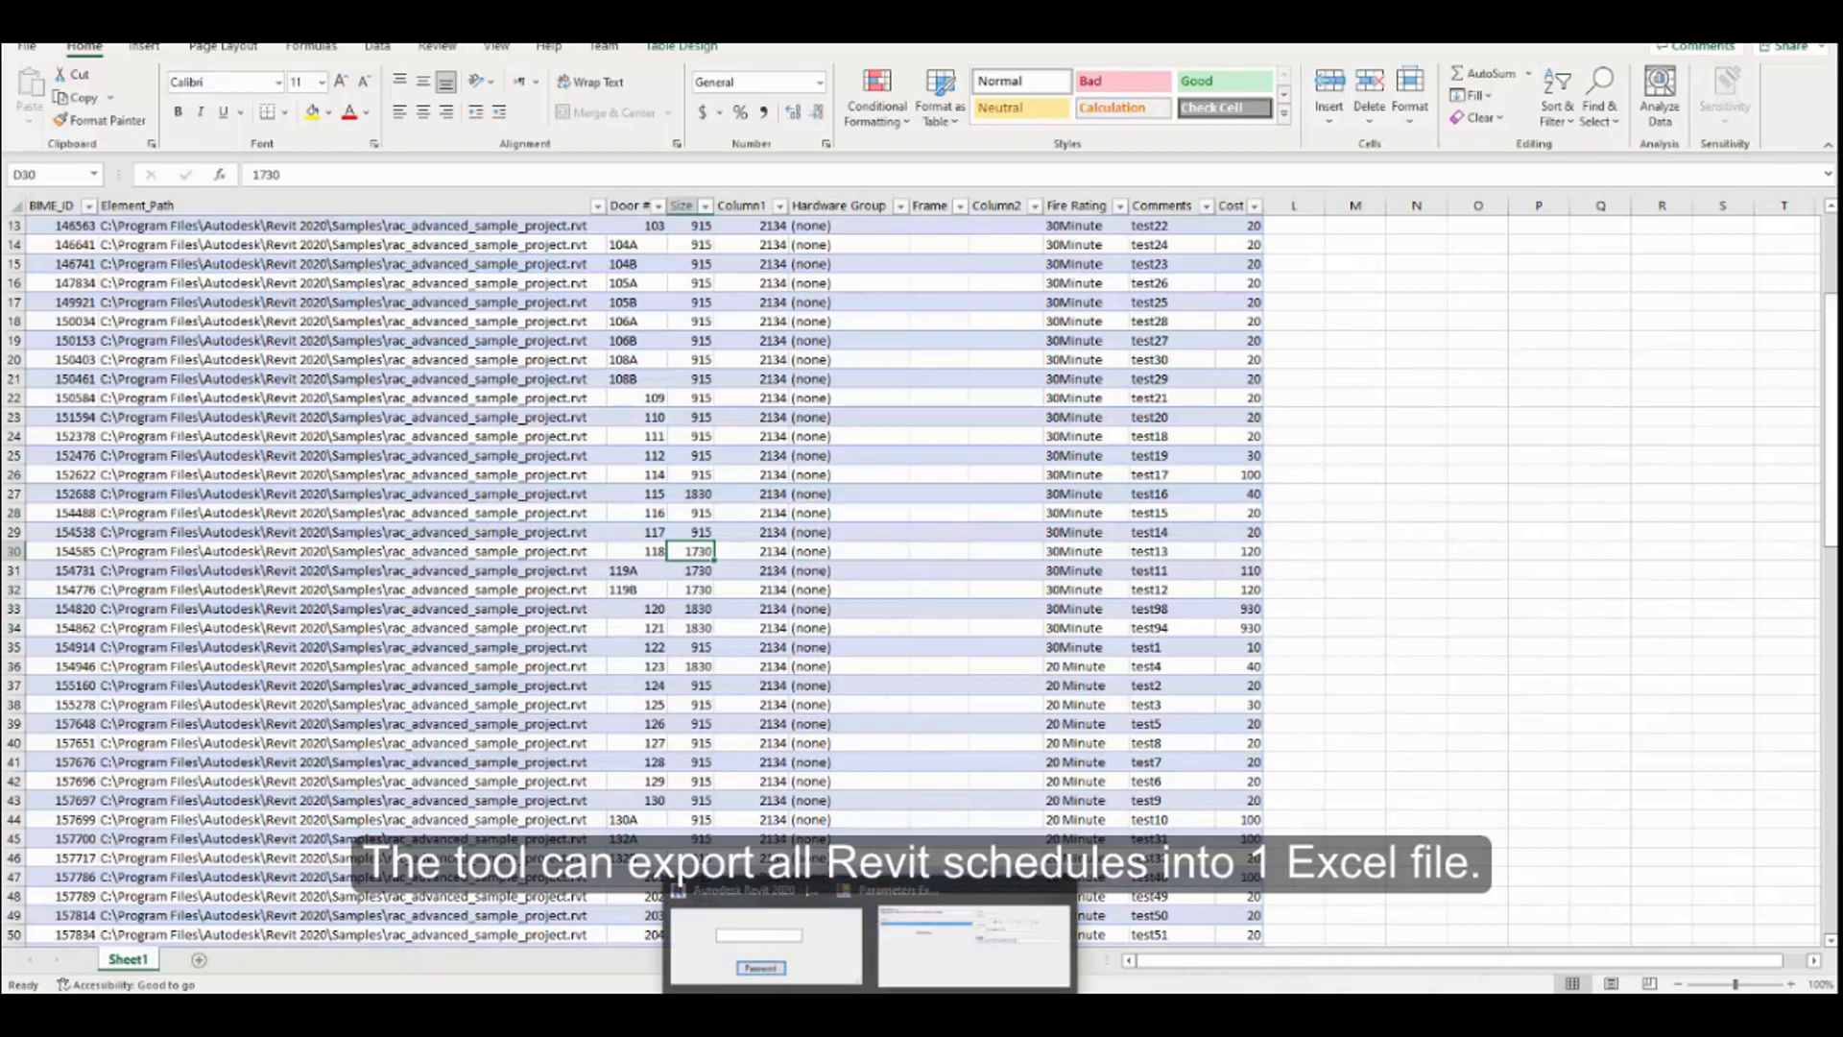
pyautogui.click(996, 927)
pyautogui.click(900, 780)
# Close all inactive views, keeping only the Door Schedule open
pyautogui.scroll(10, 790, 655)
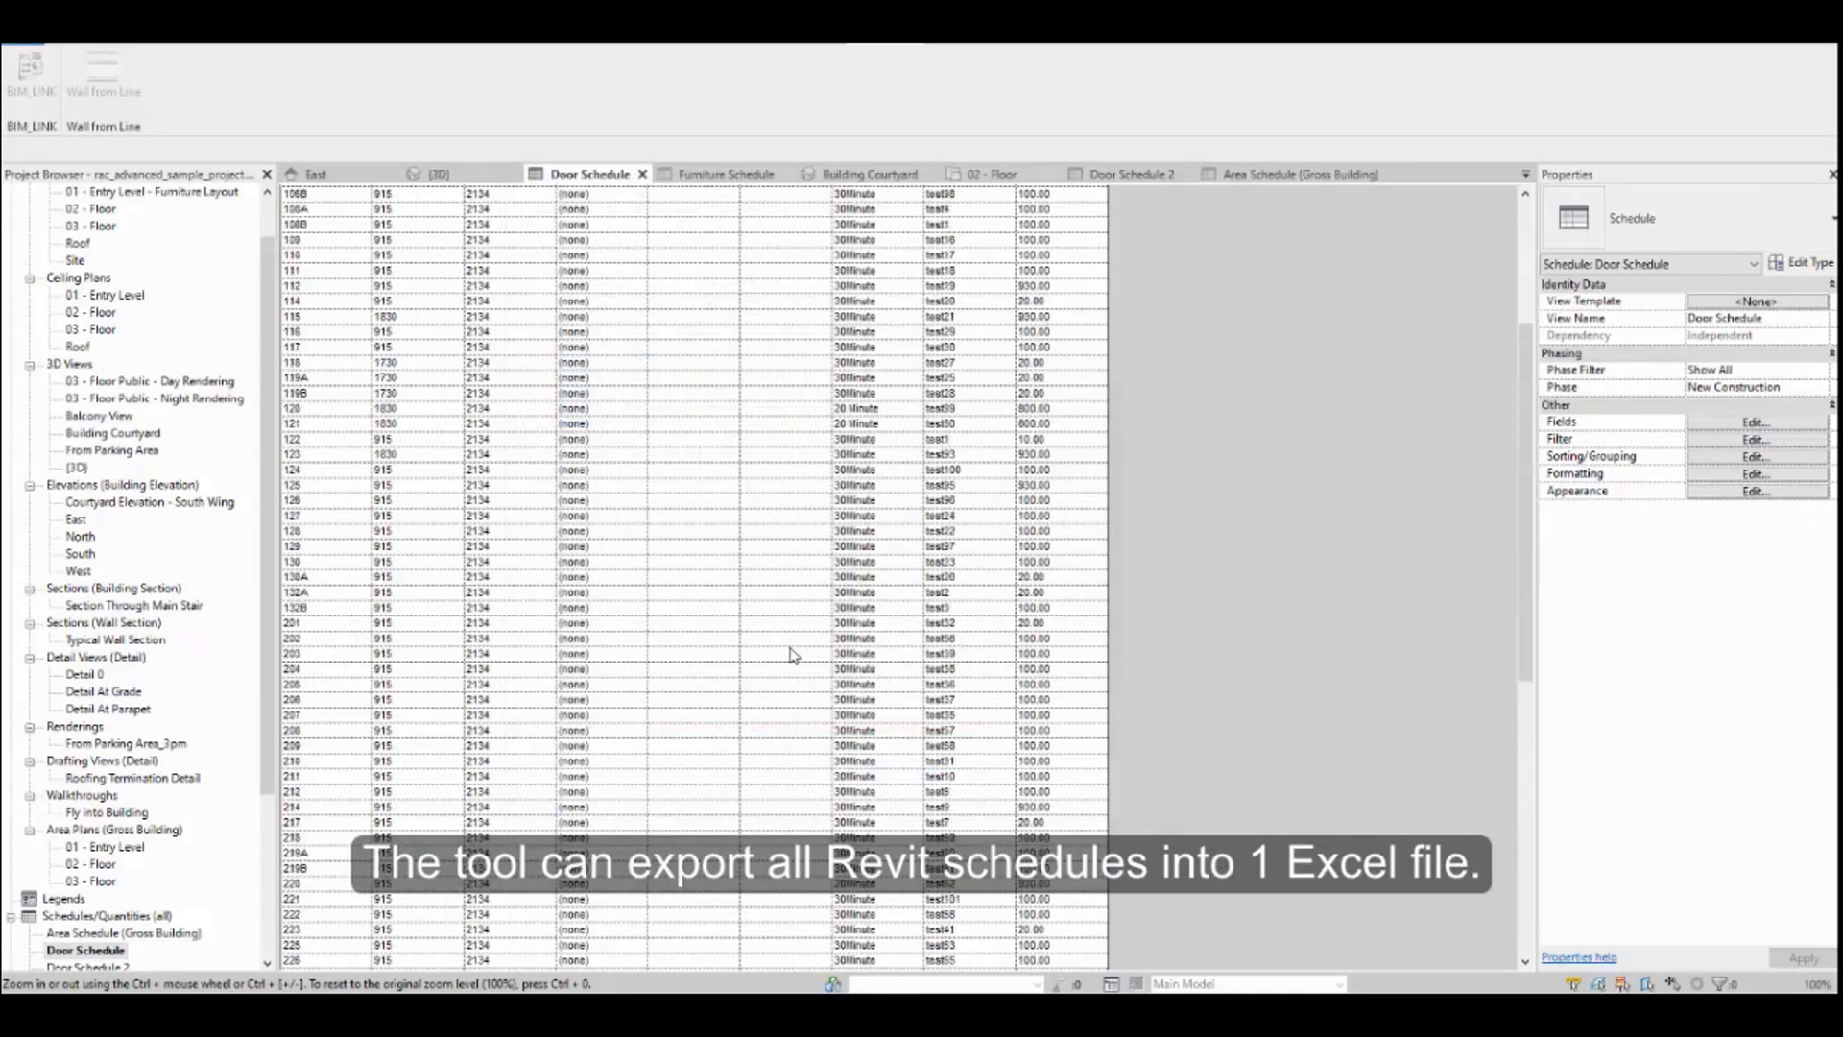
pyautogui.scroll(5, 790, 655)
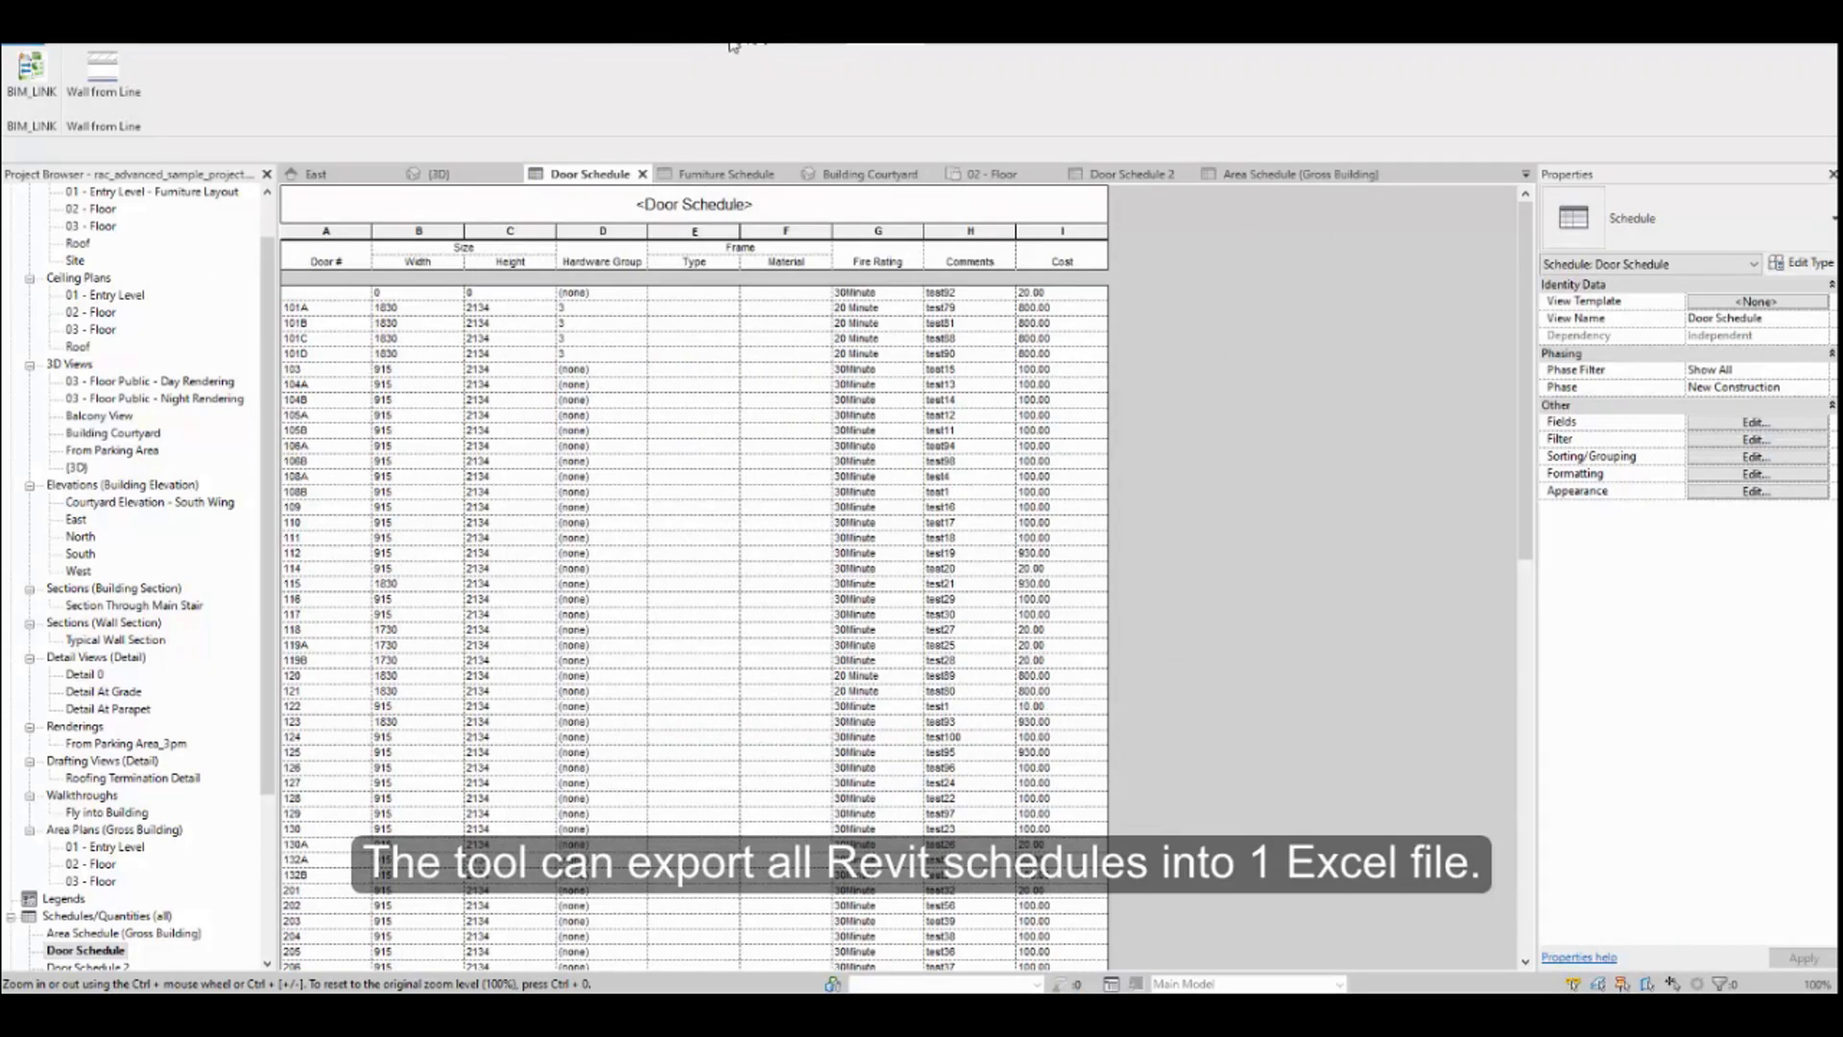
pyautogui.click(669, 45)
pyautogui.click(1591, 76)
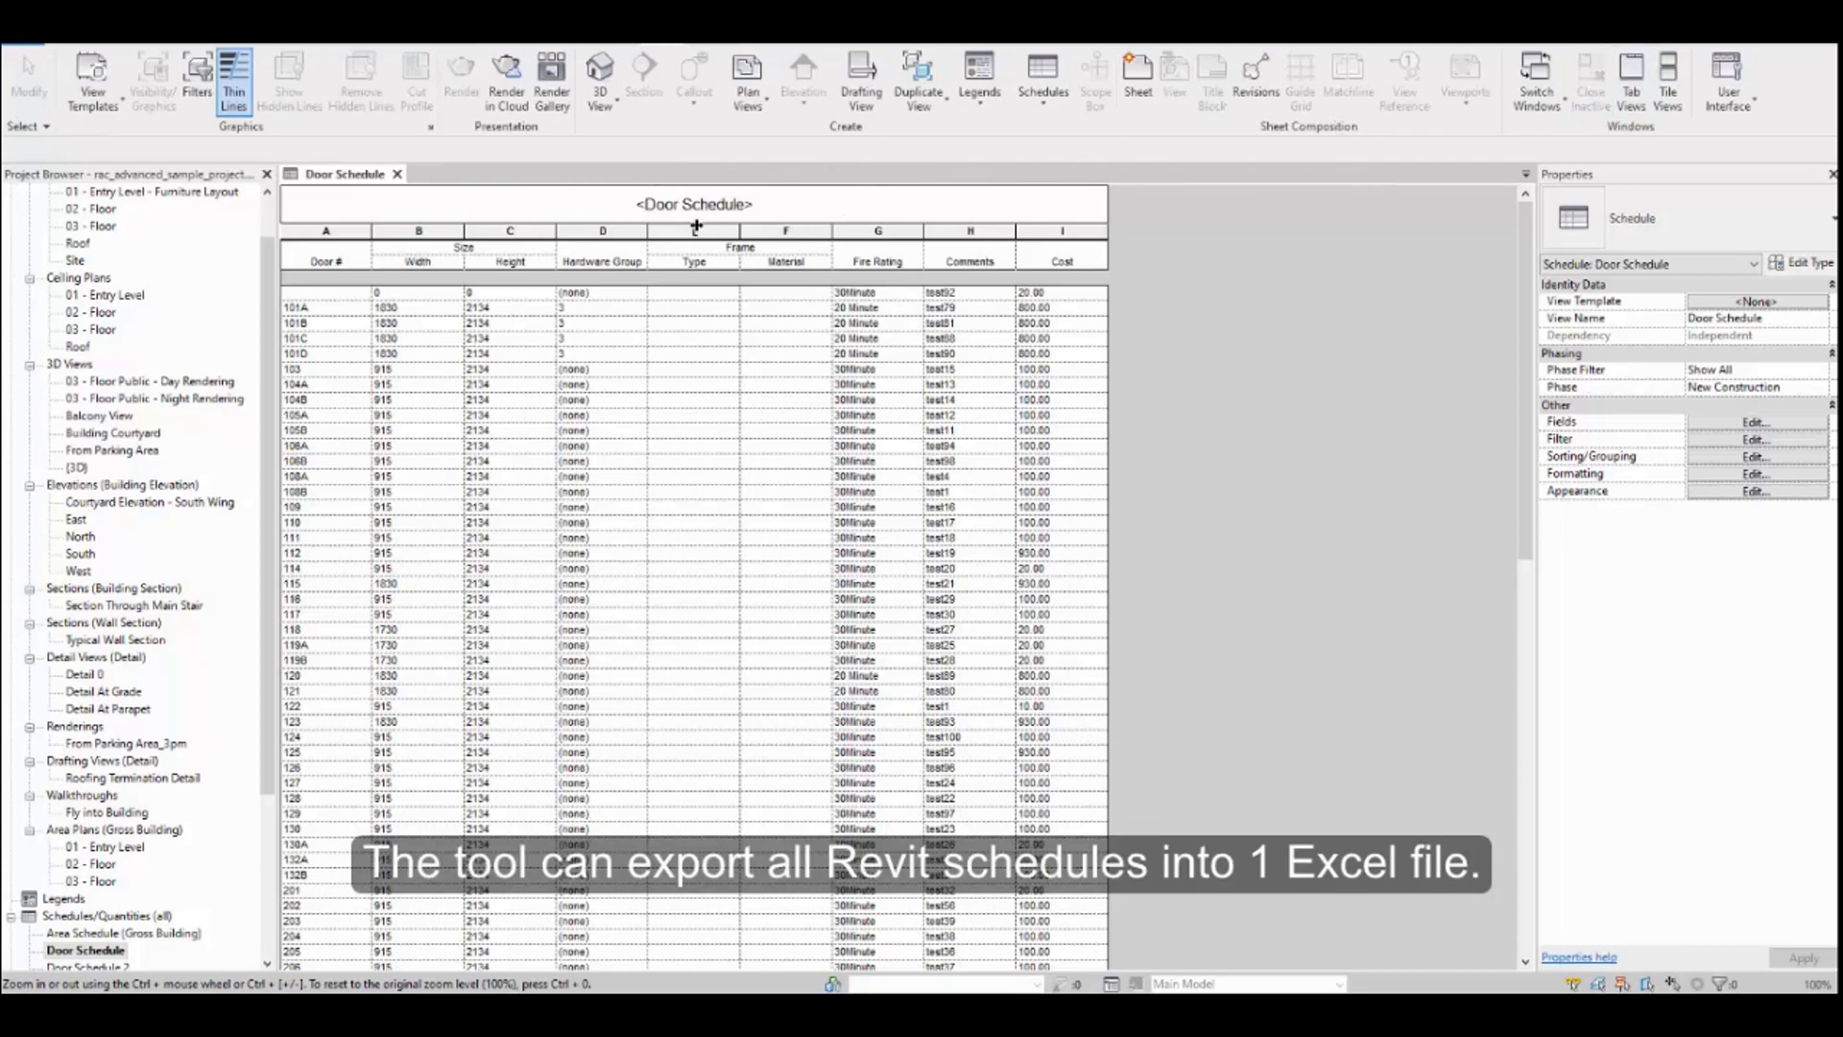
# Open the sample project rme_advanced_sample_project.rvt from Revit's Samples folder
pyautogui.click(29, 46)
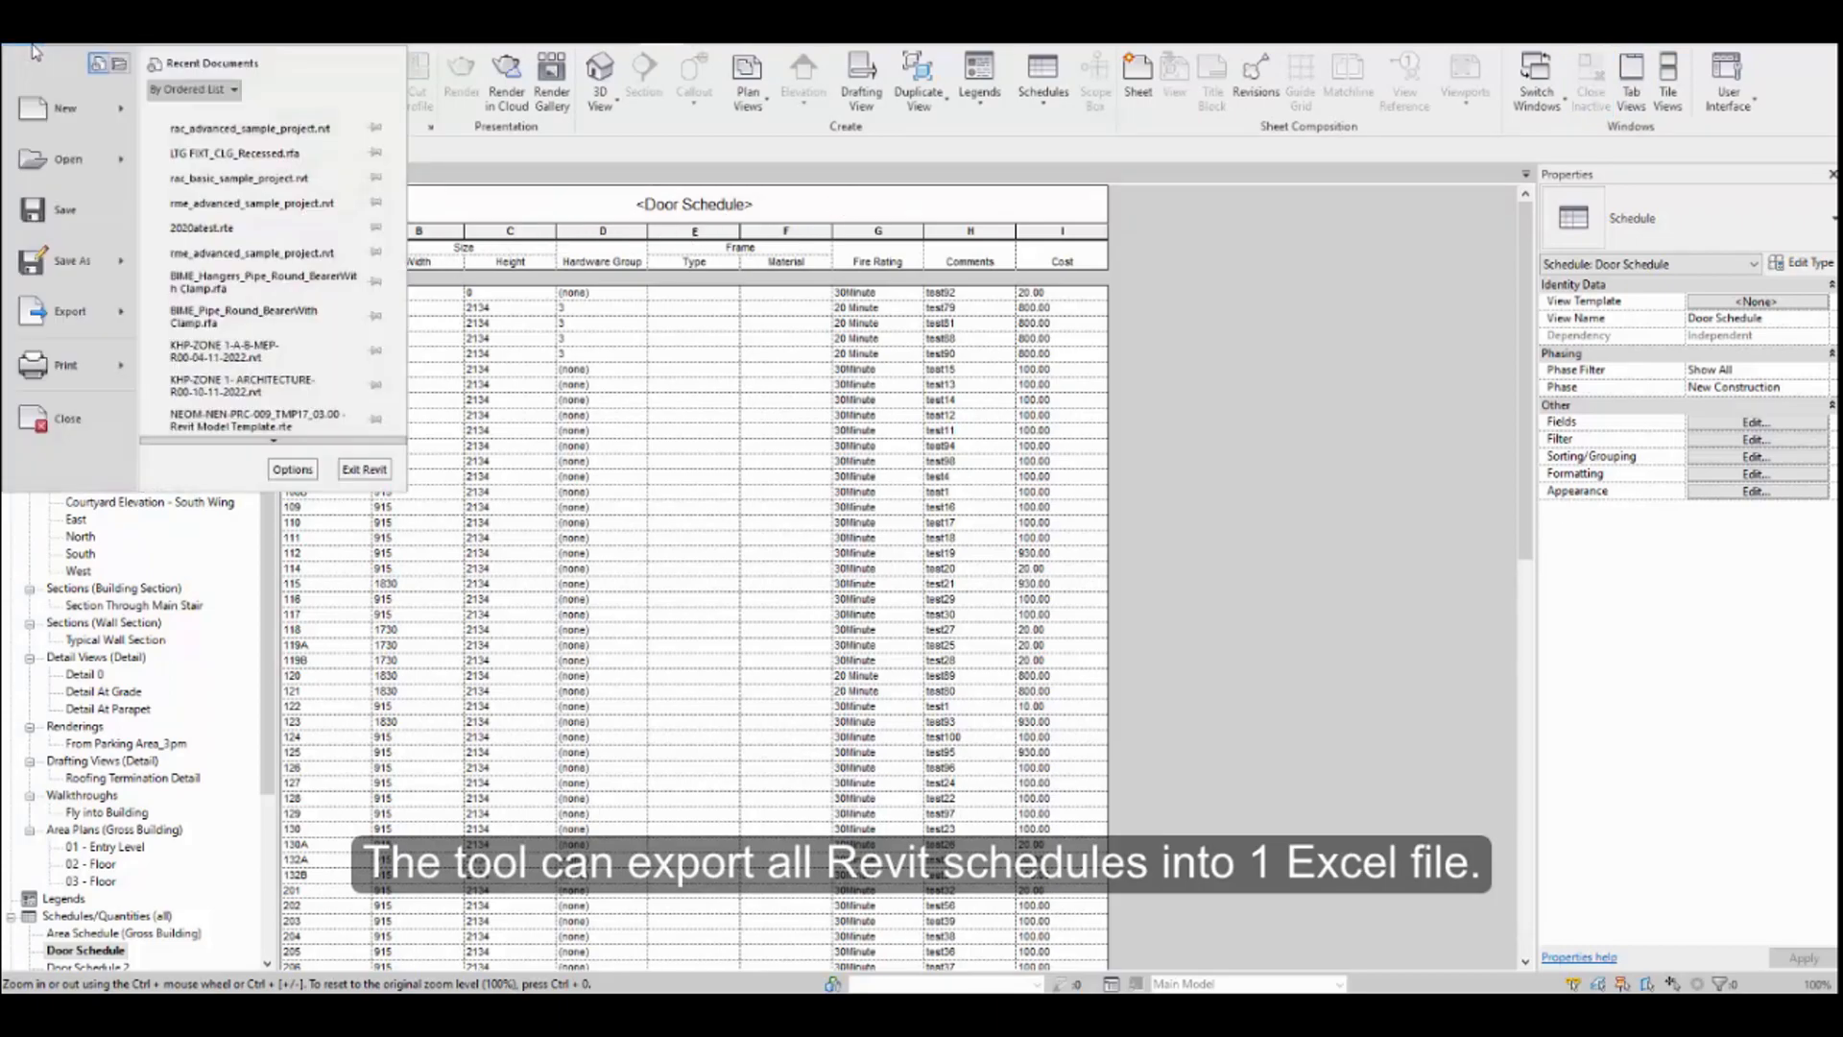
pyautogui.moveTo(50, 165)
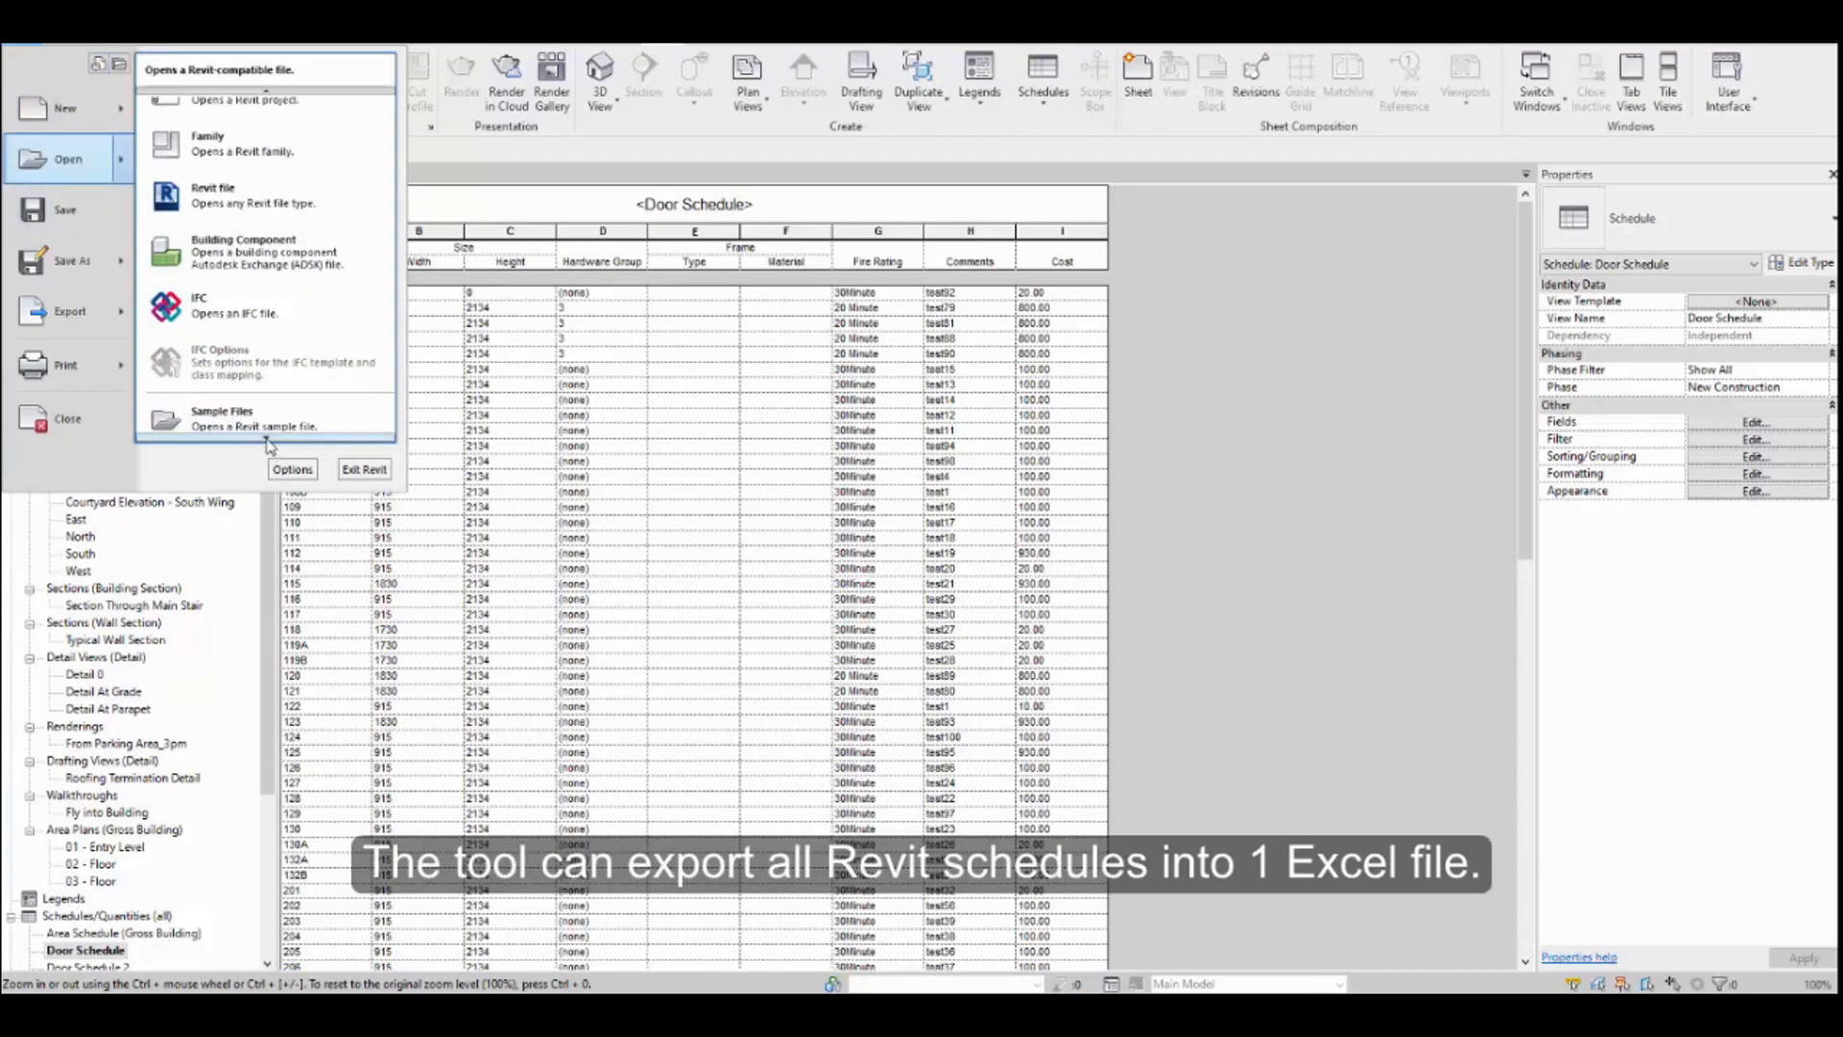
pyautogui.click(254, 415)
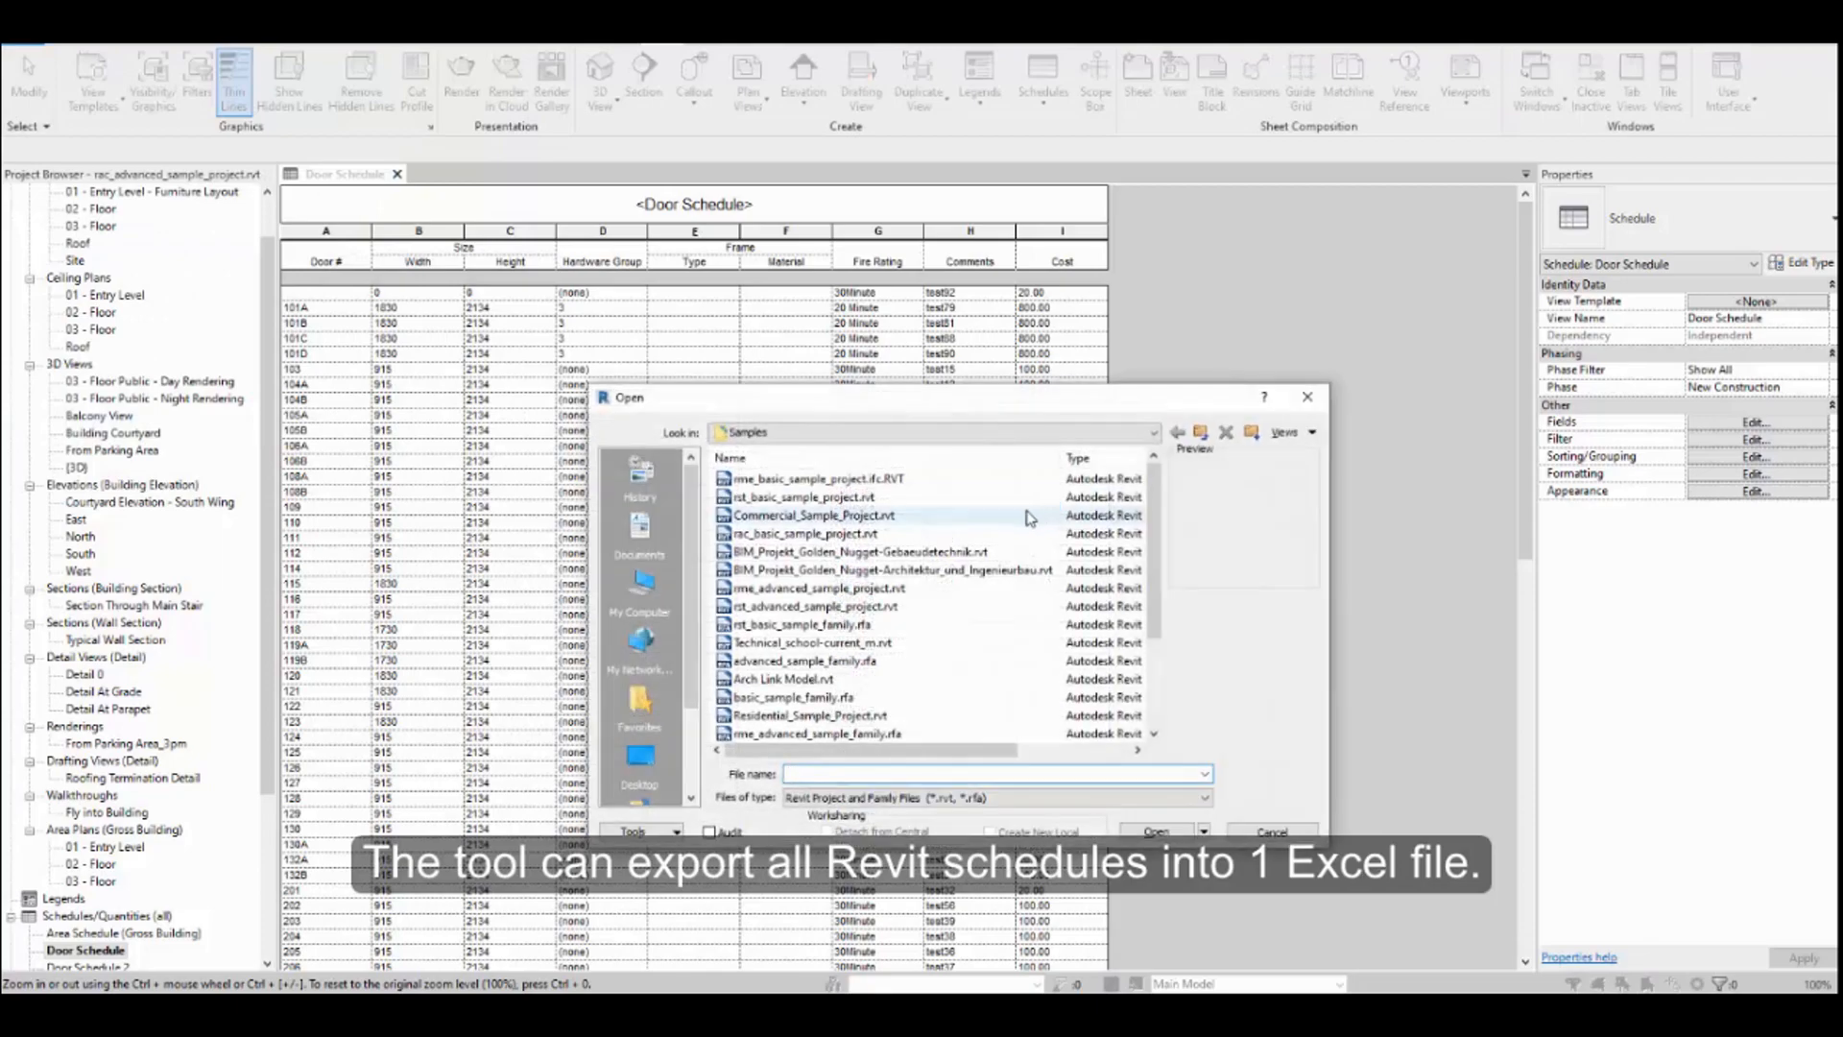
pyautogui.click(833, 589)
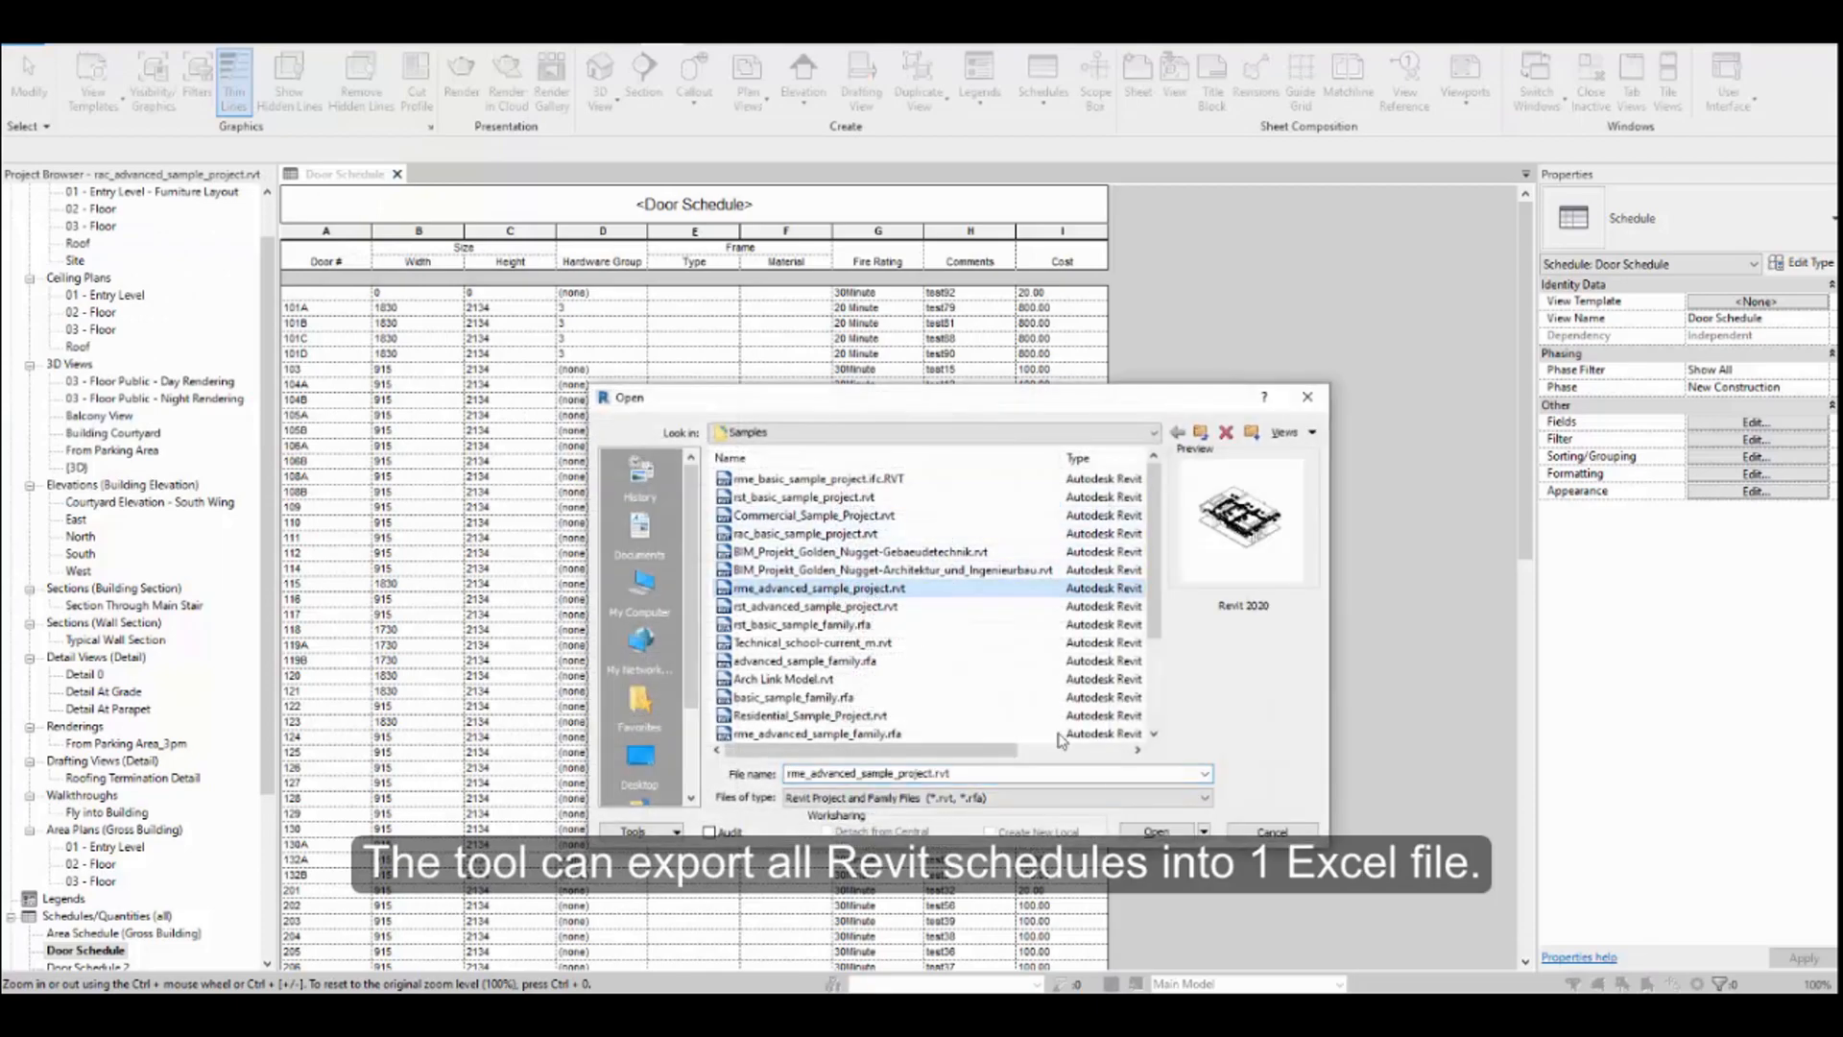
pyautogui.click(1156, 830)
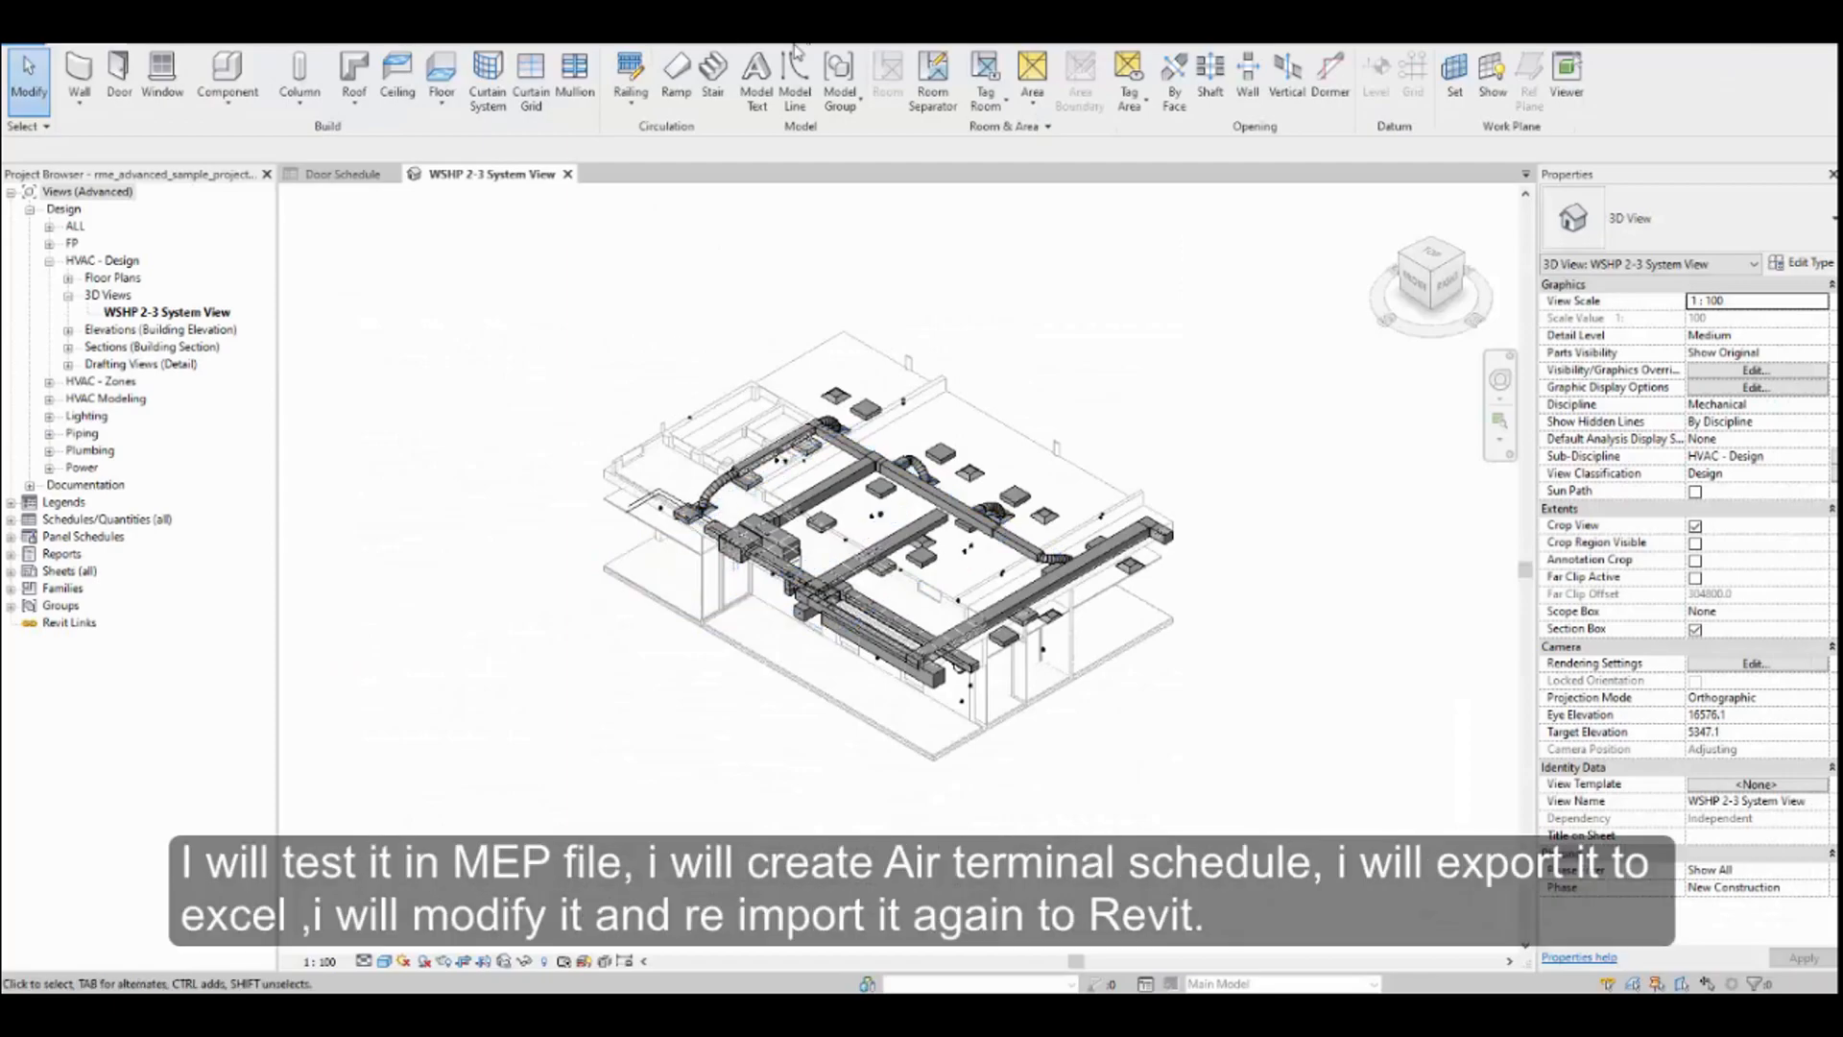
# Start BIM_LINK for the entire project and add Air Terminals to the selected categories
pyautogui.click(895, 44)
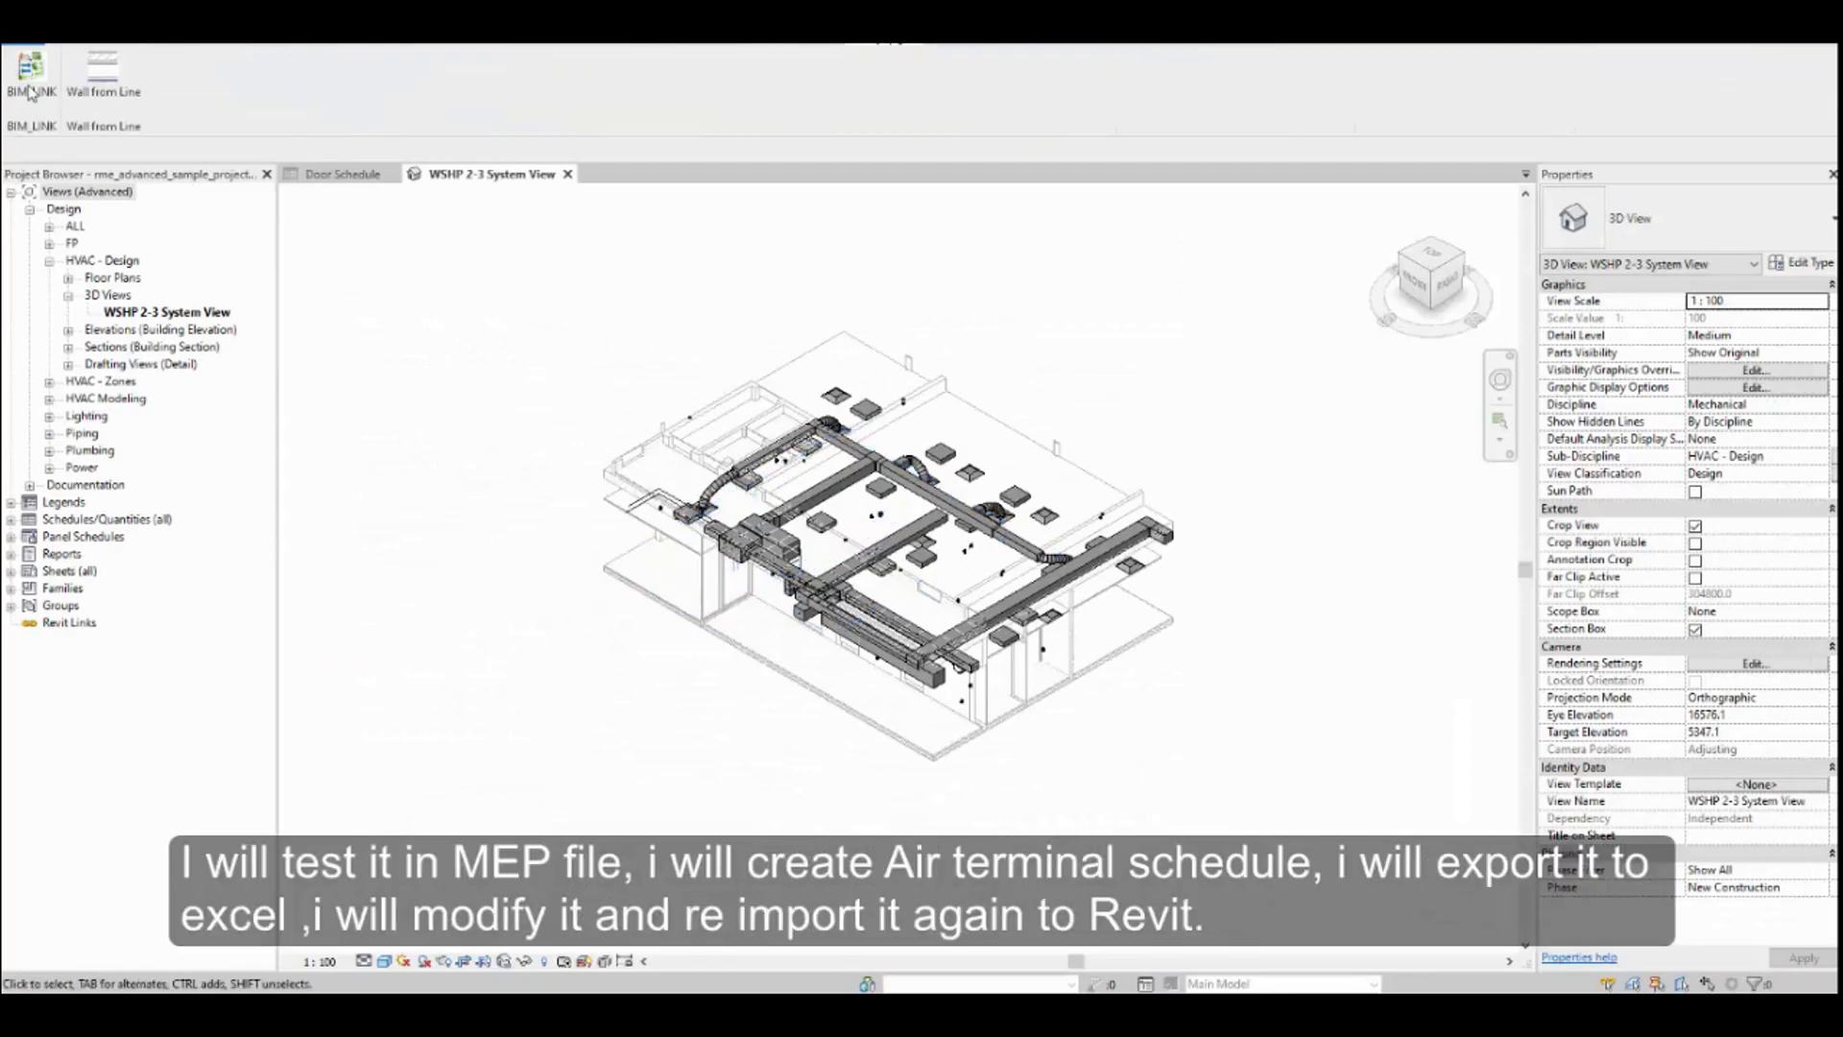
pyautogui.click(32, 77)
pyautogui.click(900, 775)
pyautogui.click(583, 255)
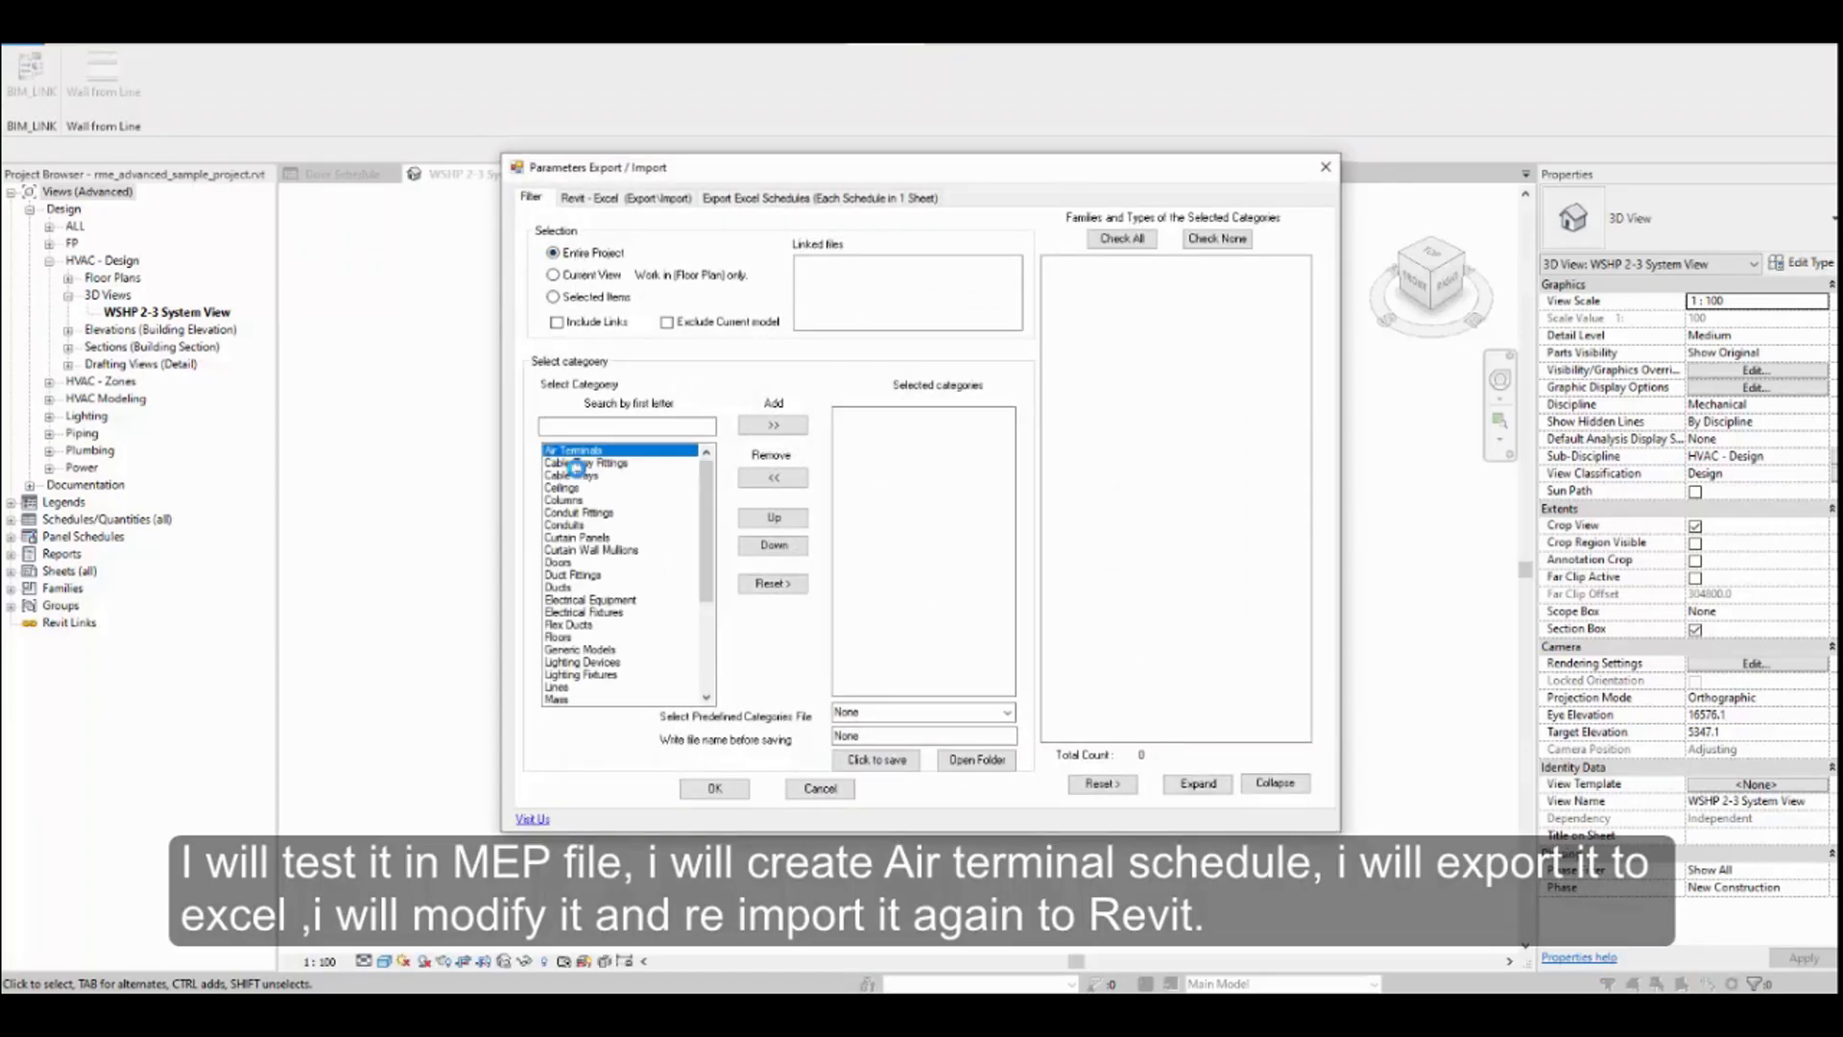
pyautogui.click(773, 424)
# Find the Flow parameter in the Revit-Excel export settings and add it to the Excel schedule
pyautogui.click(662, 202)
pyautogui.click(617, 313)
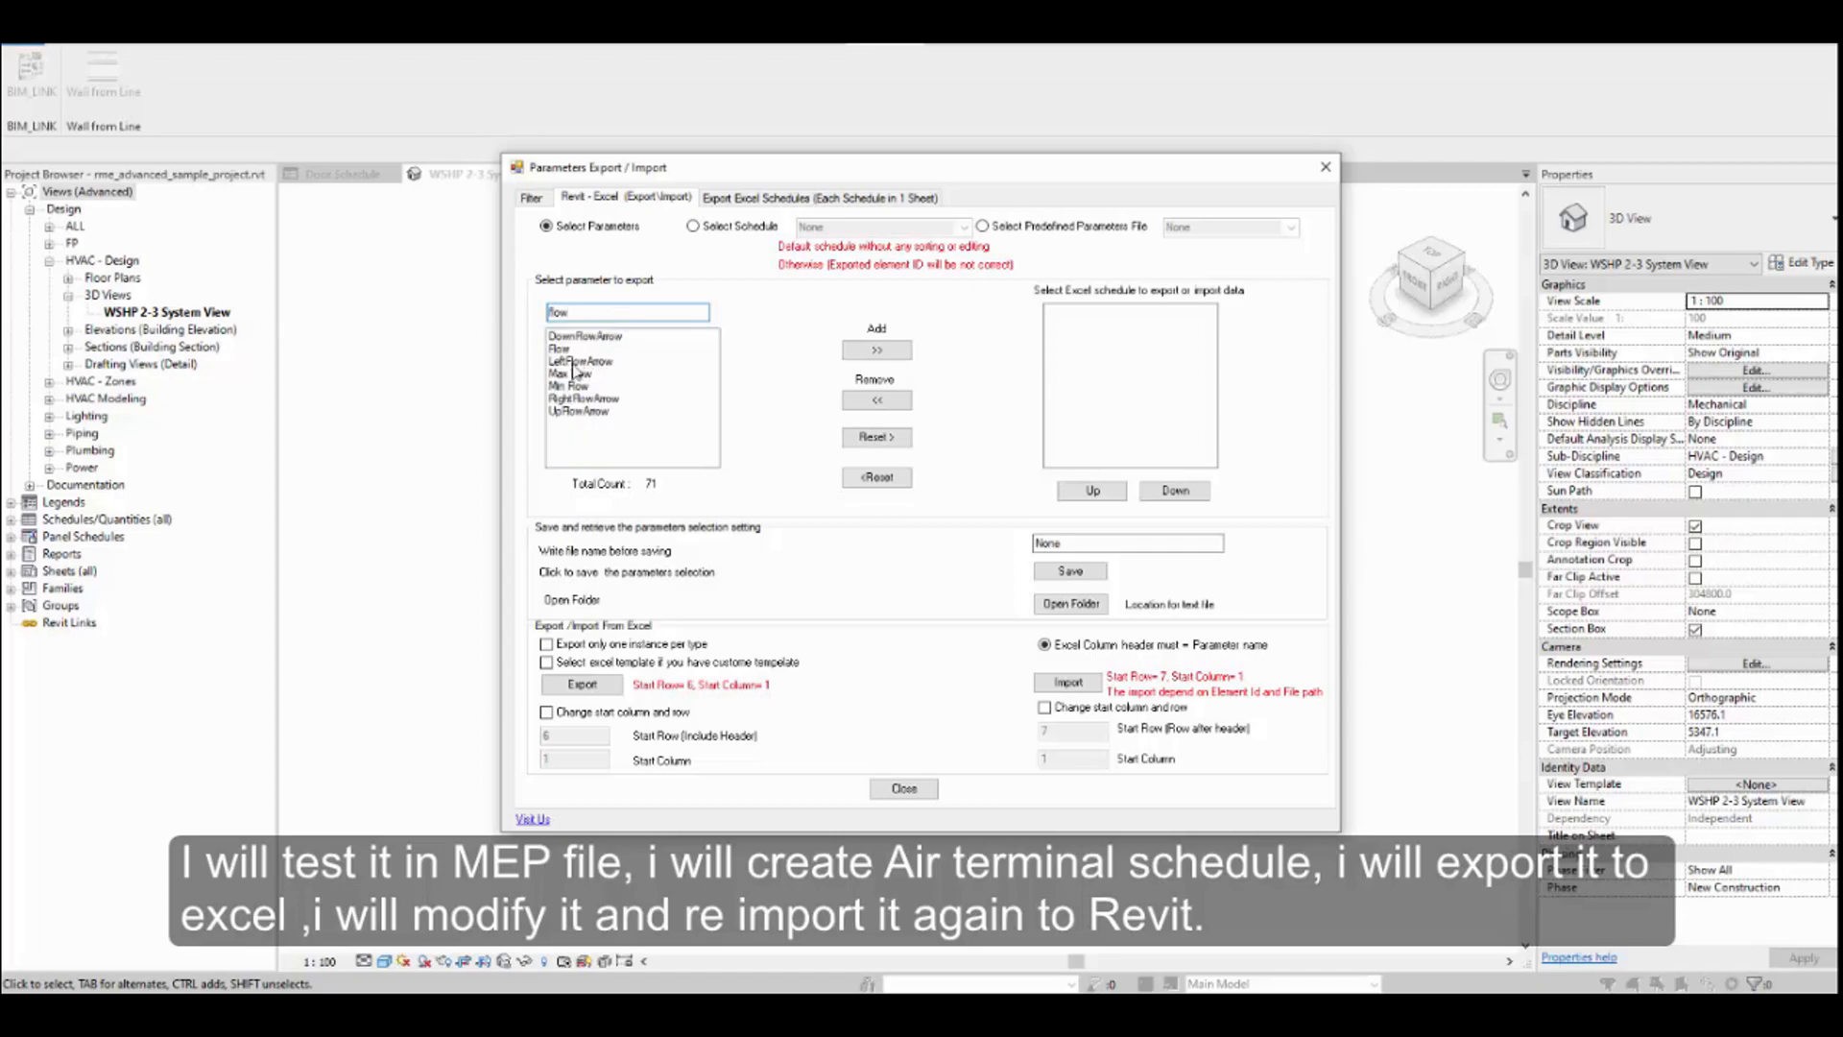
pyautogui.click(559, 349)
pyautogui.click(877, 349)
# Find the Comments and Cost parameters and add both to the Excel schedule
pyautogui.moveTo(581, 312); pyautogui.dragTo(511, 317)
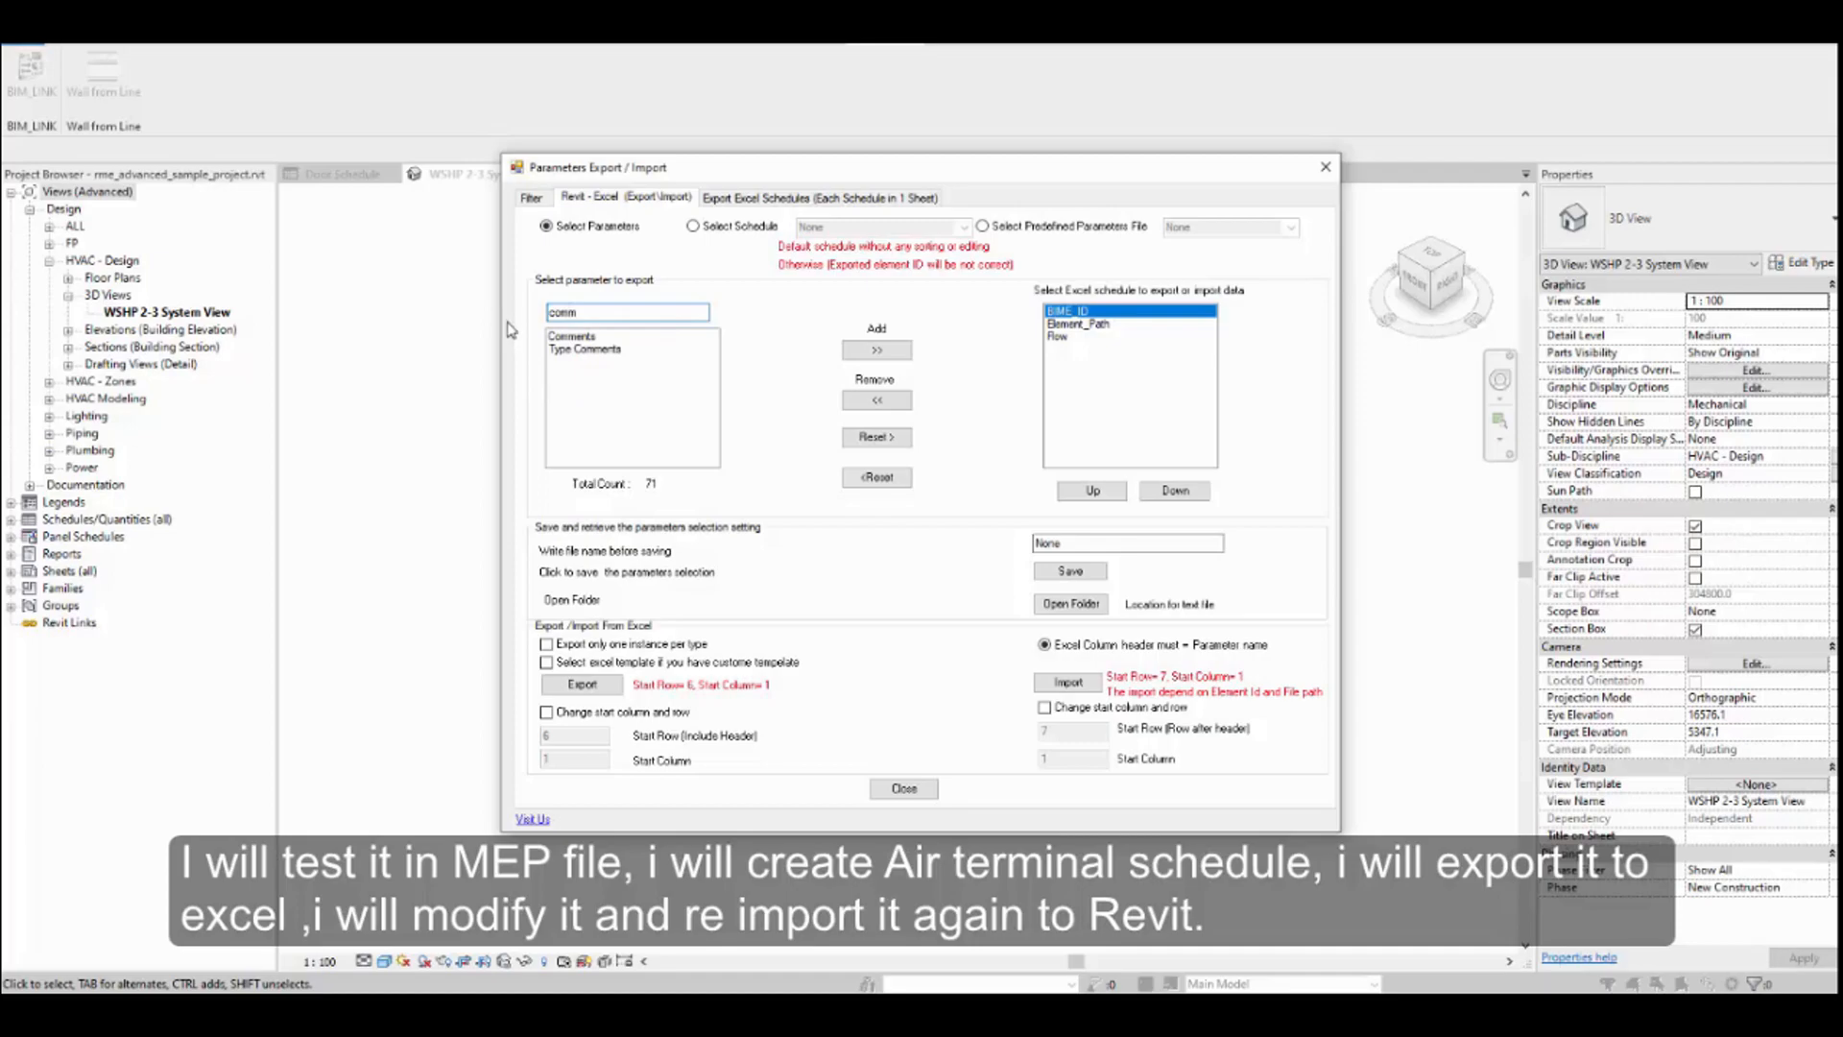
pyautogui.click(571, 336)
pyautogui.click(877, 350)
pyautogui.moveTo(600, 312); pyautogui.dragTo(490, 314)
pyautogui.write('co')
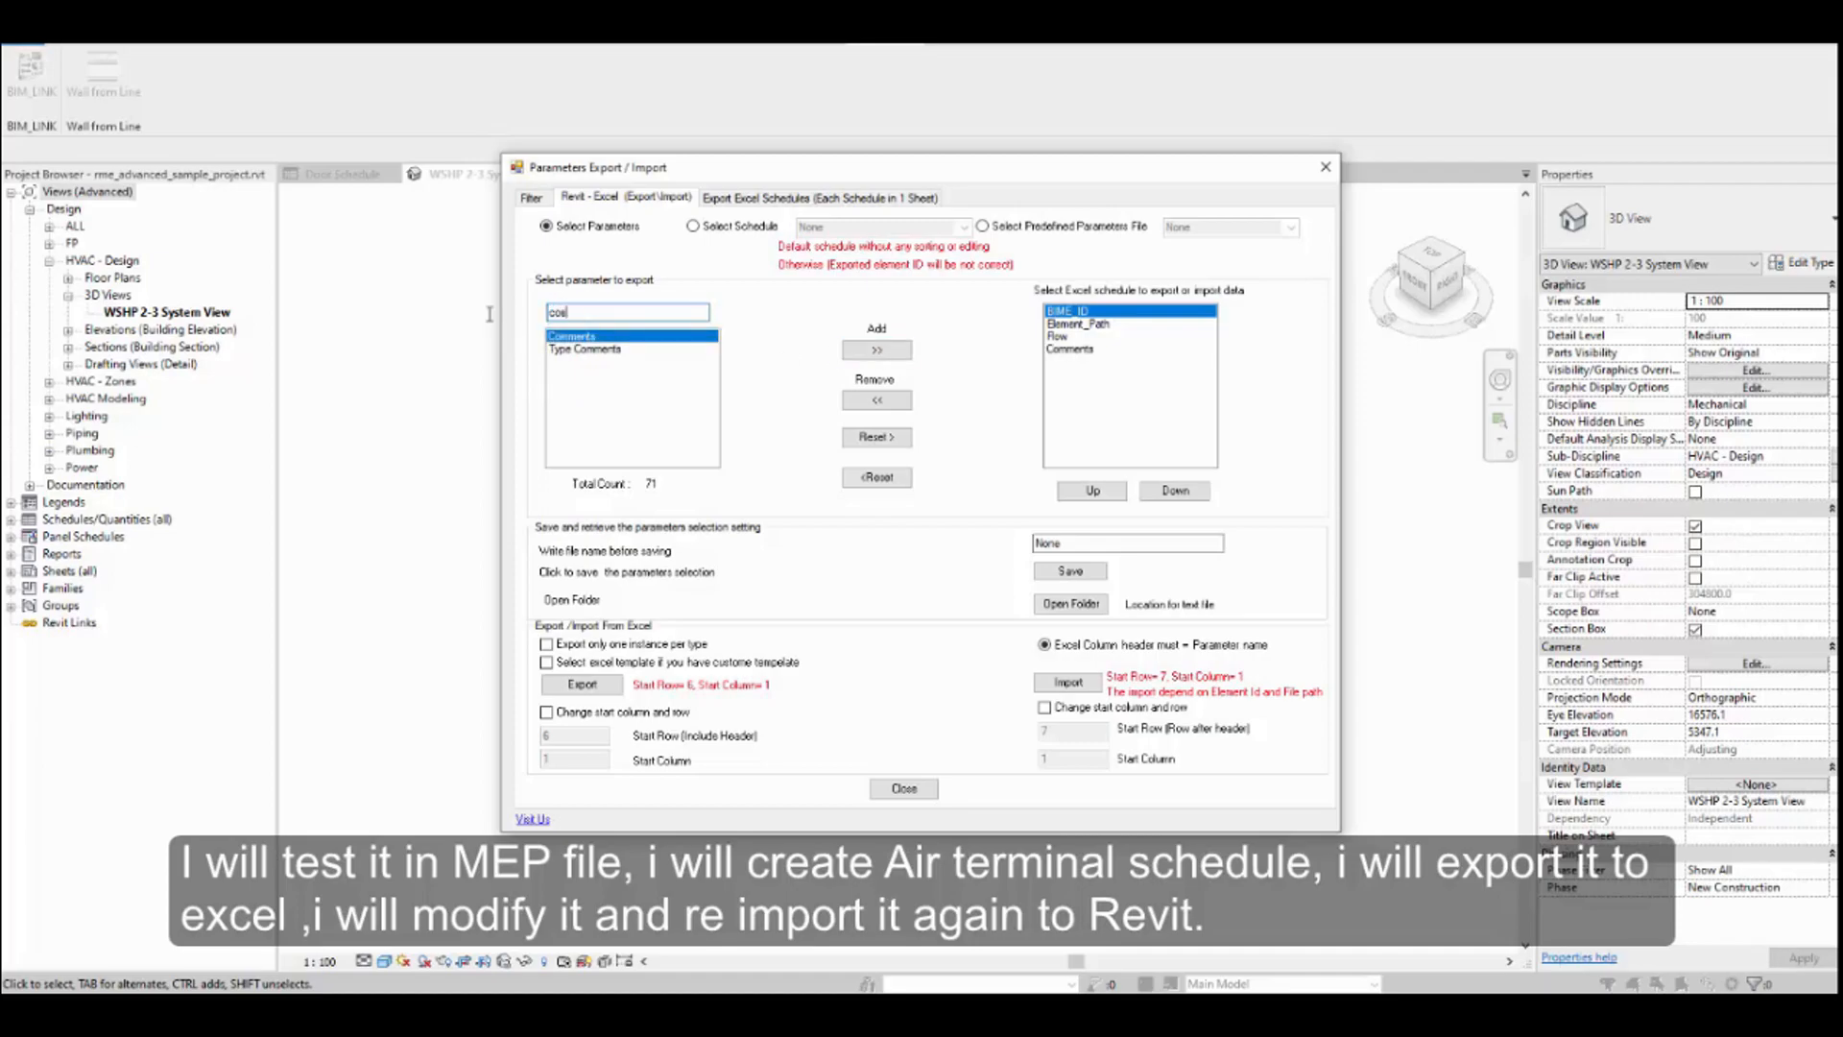
pyautogui.write('st')
pyautogui.click(565, 338)
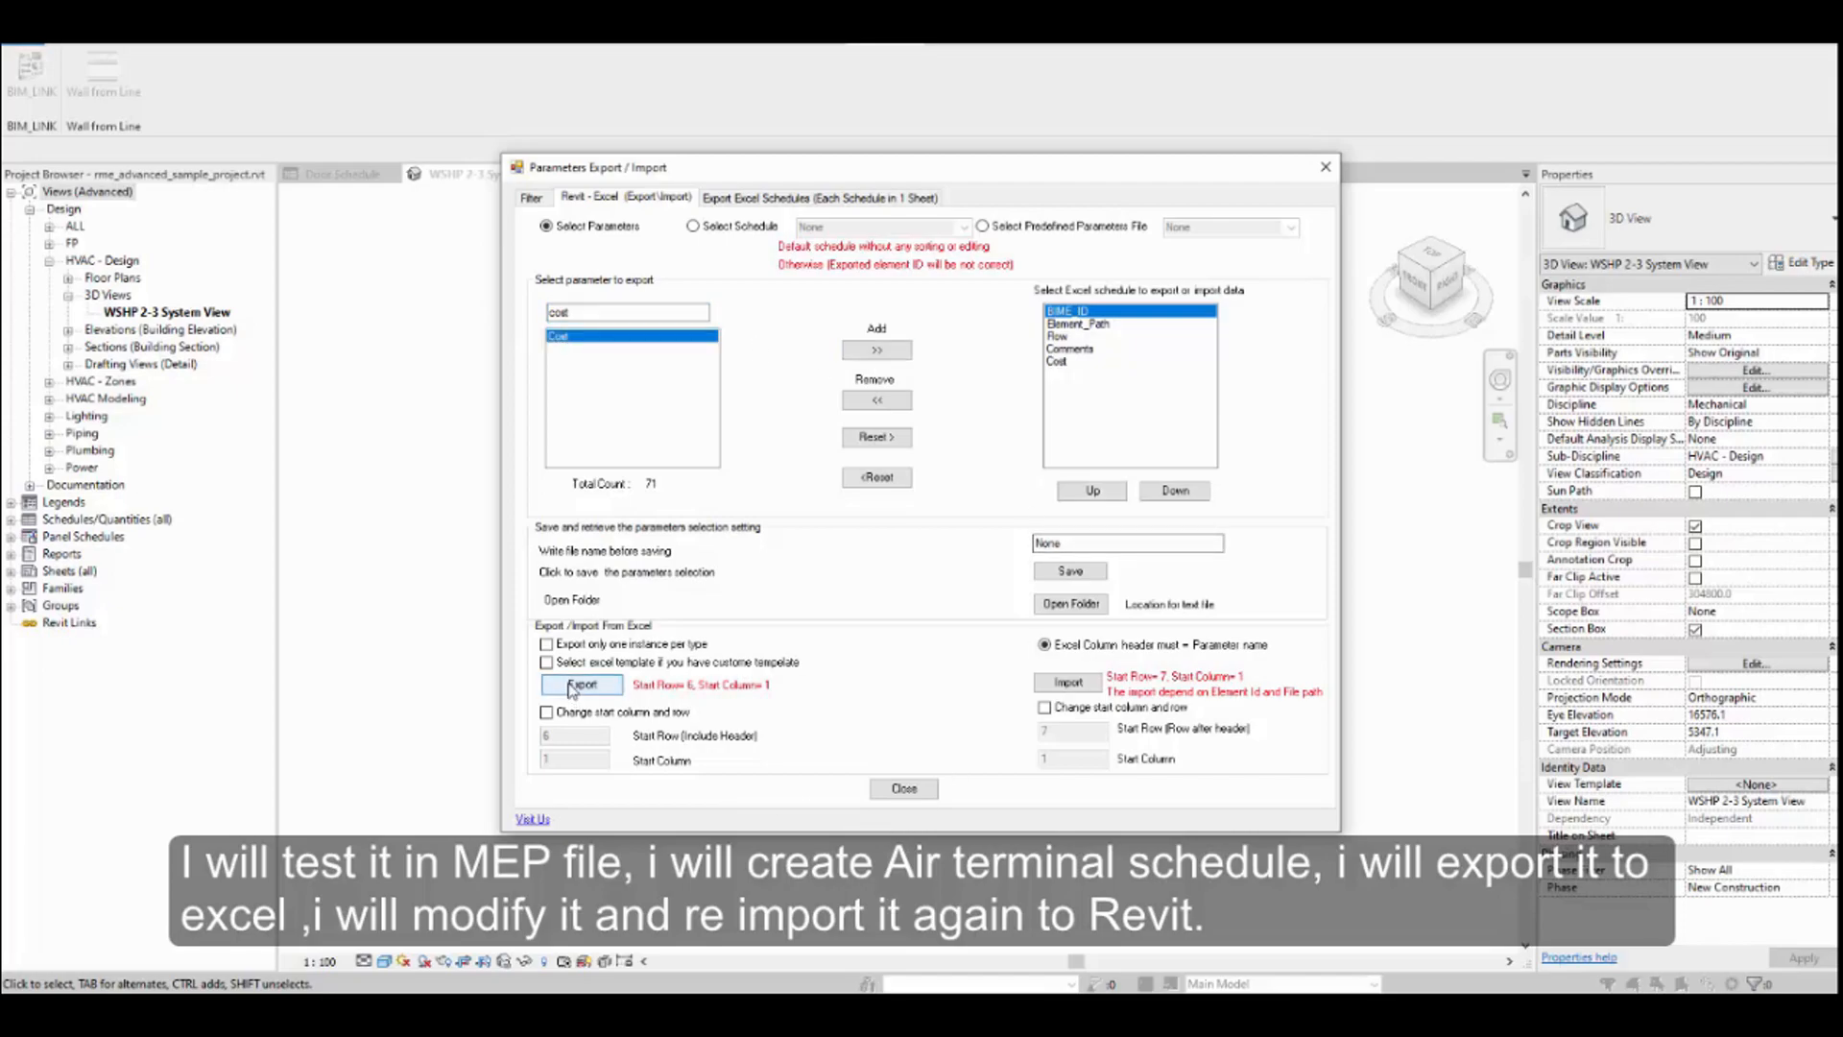
# Export the air terminal parameters to the export folder as an Excel file named "air terminalrme_advanced_sample_project"
pyautogui.click(573, 686)
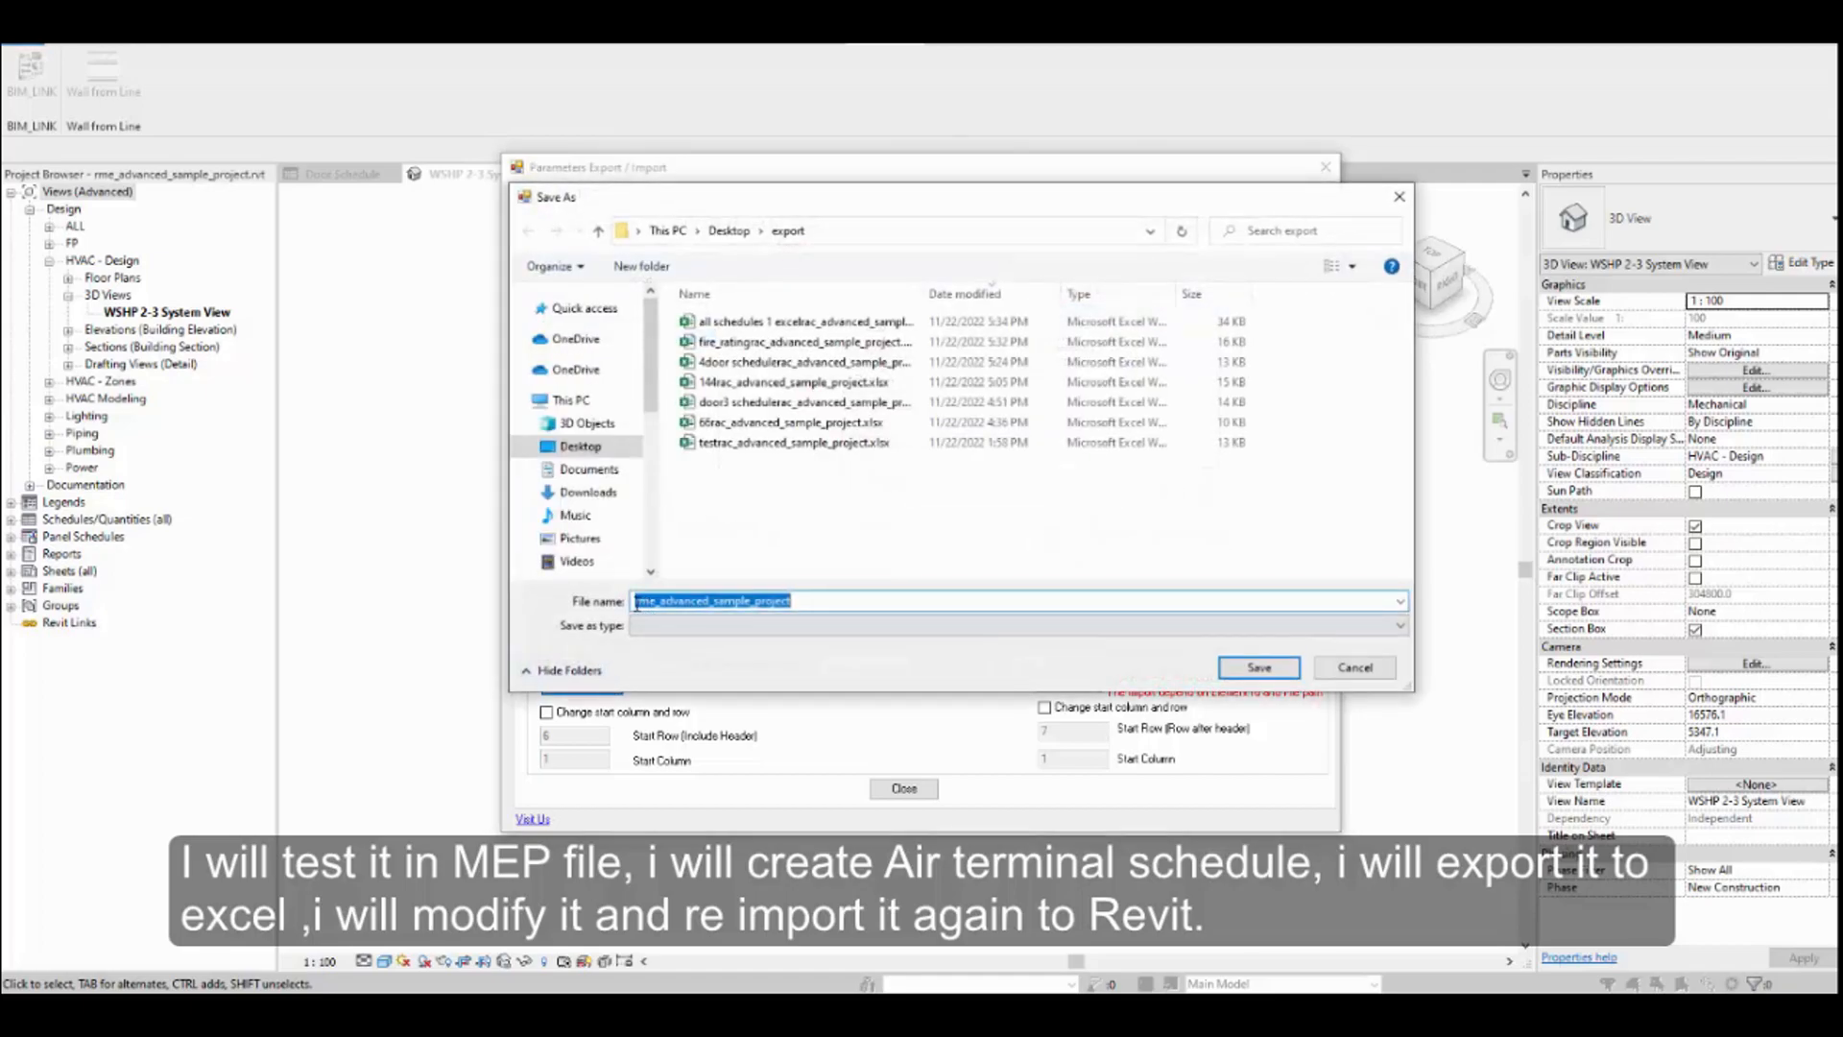
pyautogui.click(636, 601)
pyautogui.write('Air term')
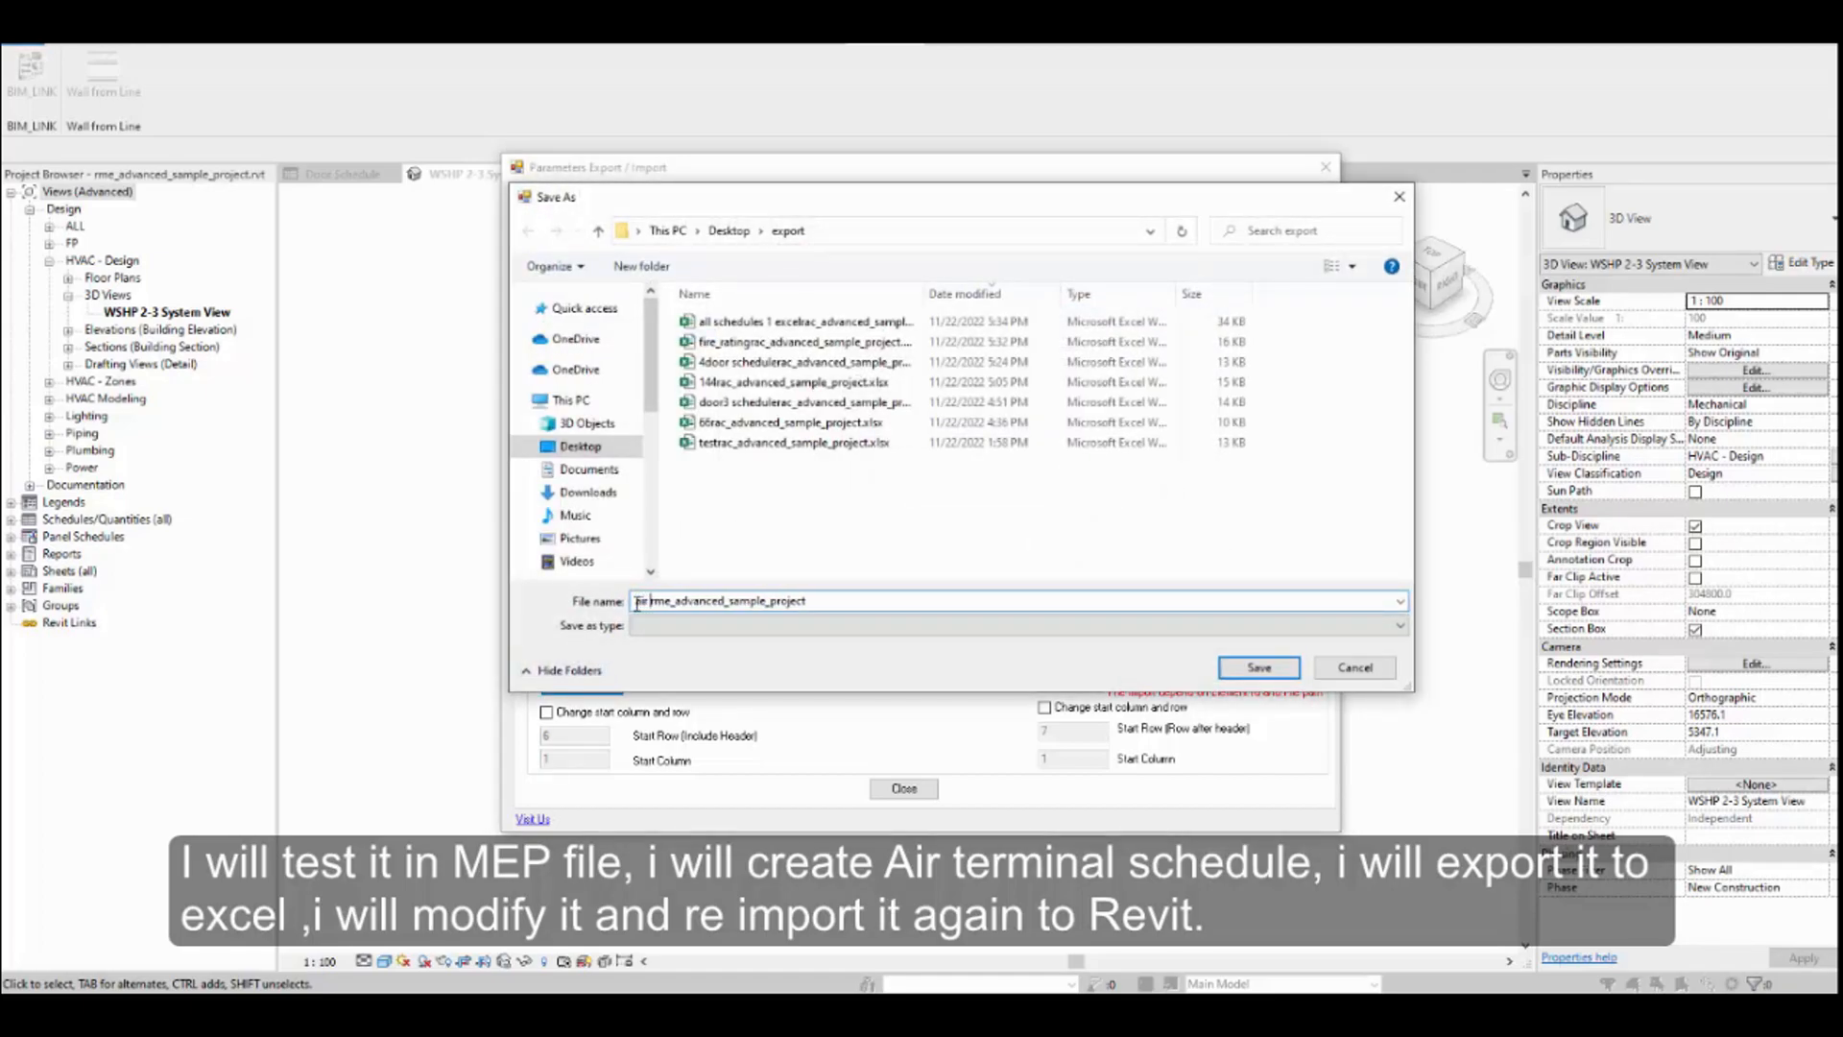
pyautogui.write('inal')
pyautogui.press('Return')
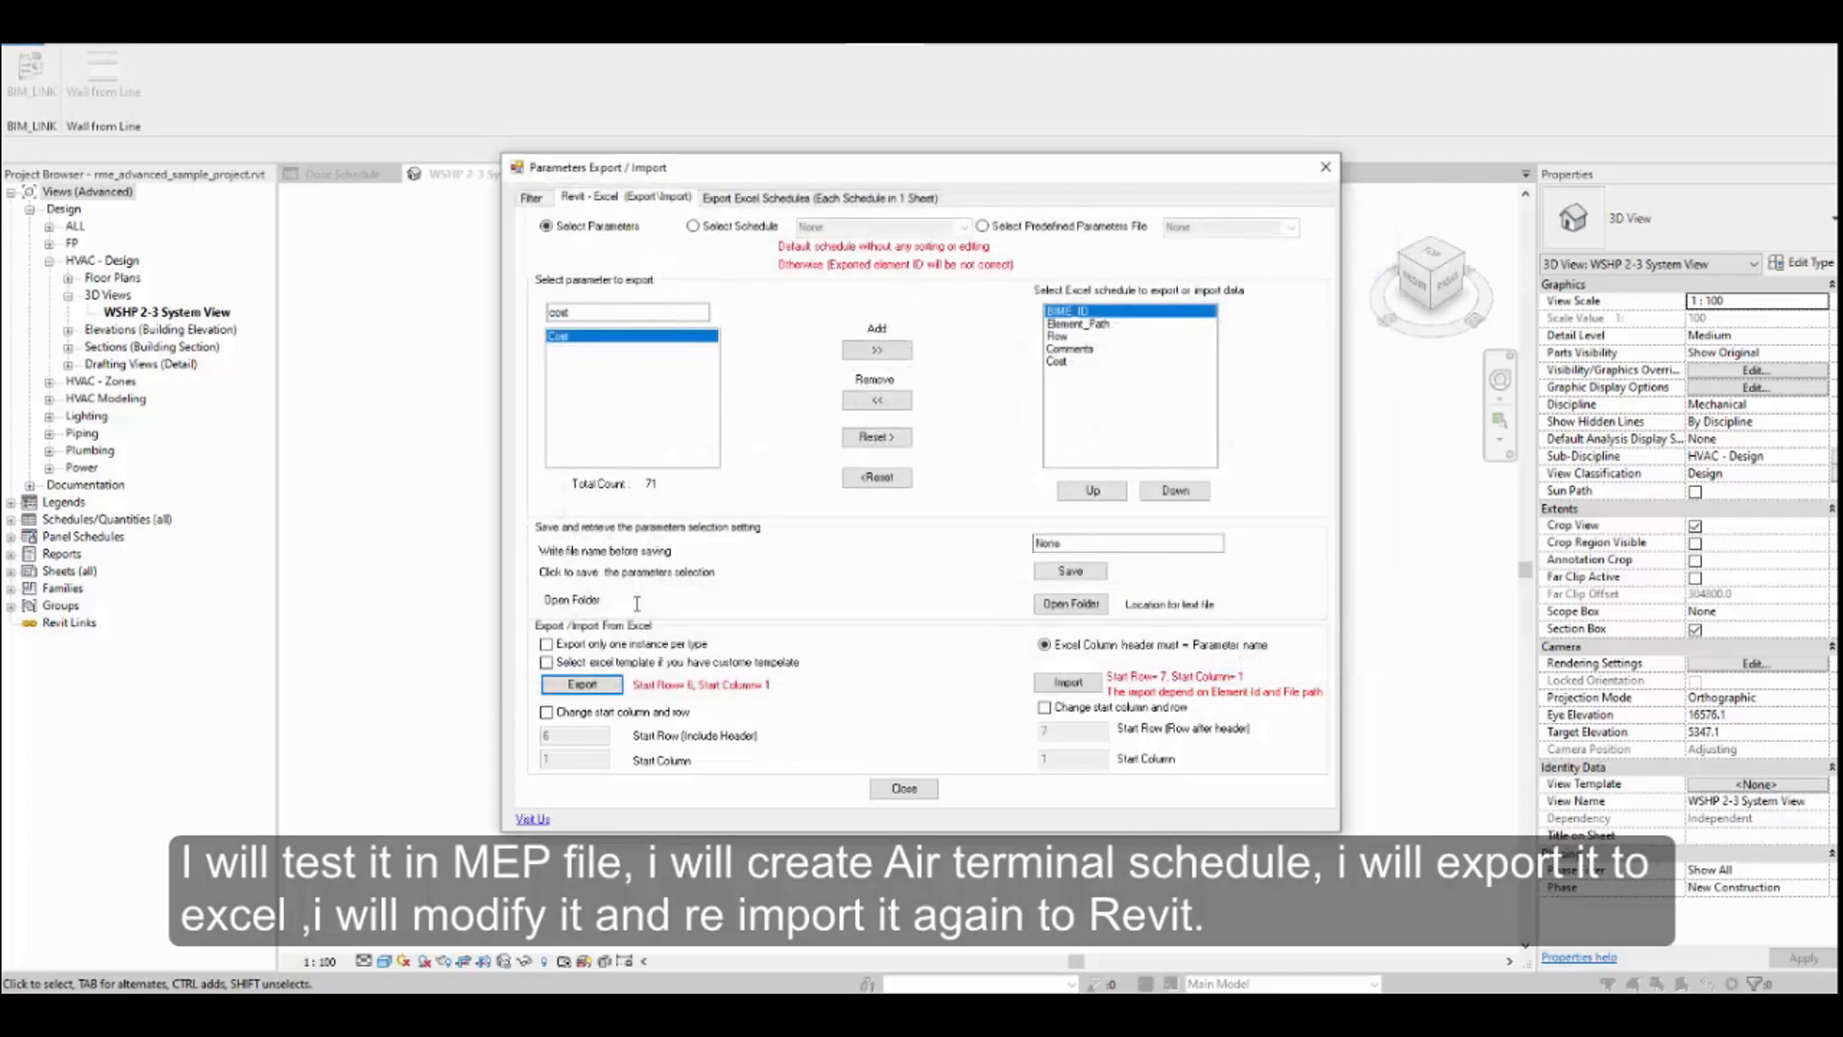
pyautogui.click(954, 535)
# Open the exported air terminal workbook from the export folder and select the first Comments cell, D7
pyautogui.moveTo(496, 992)
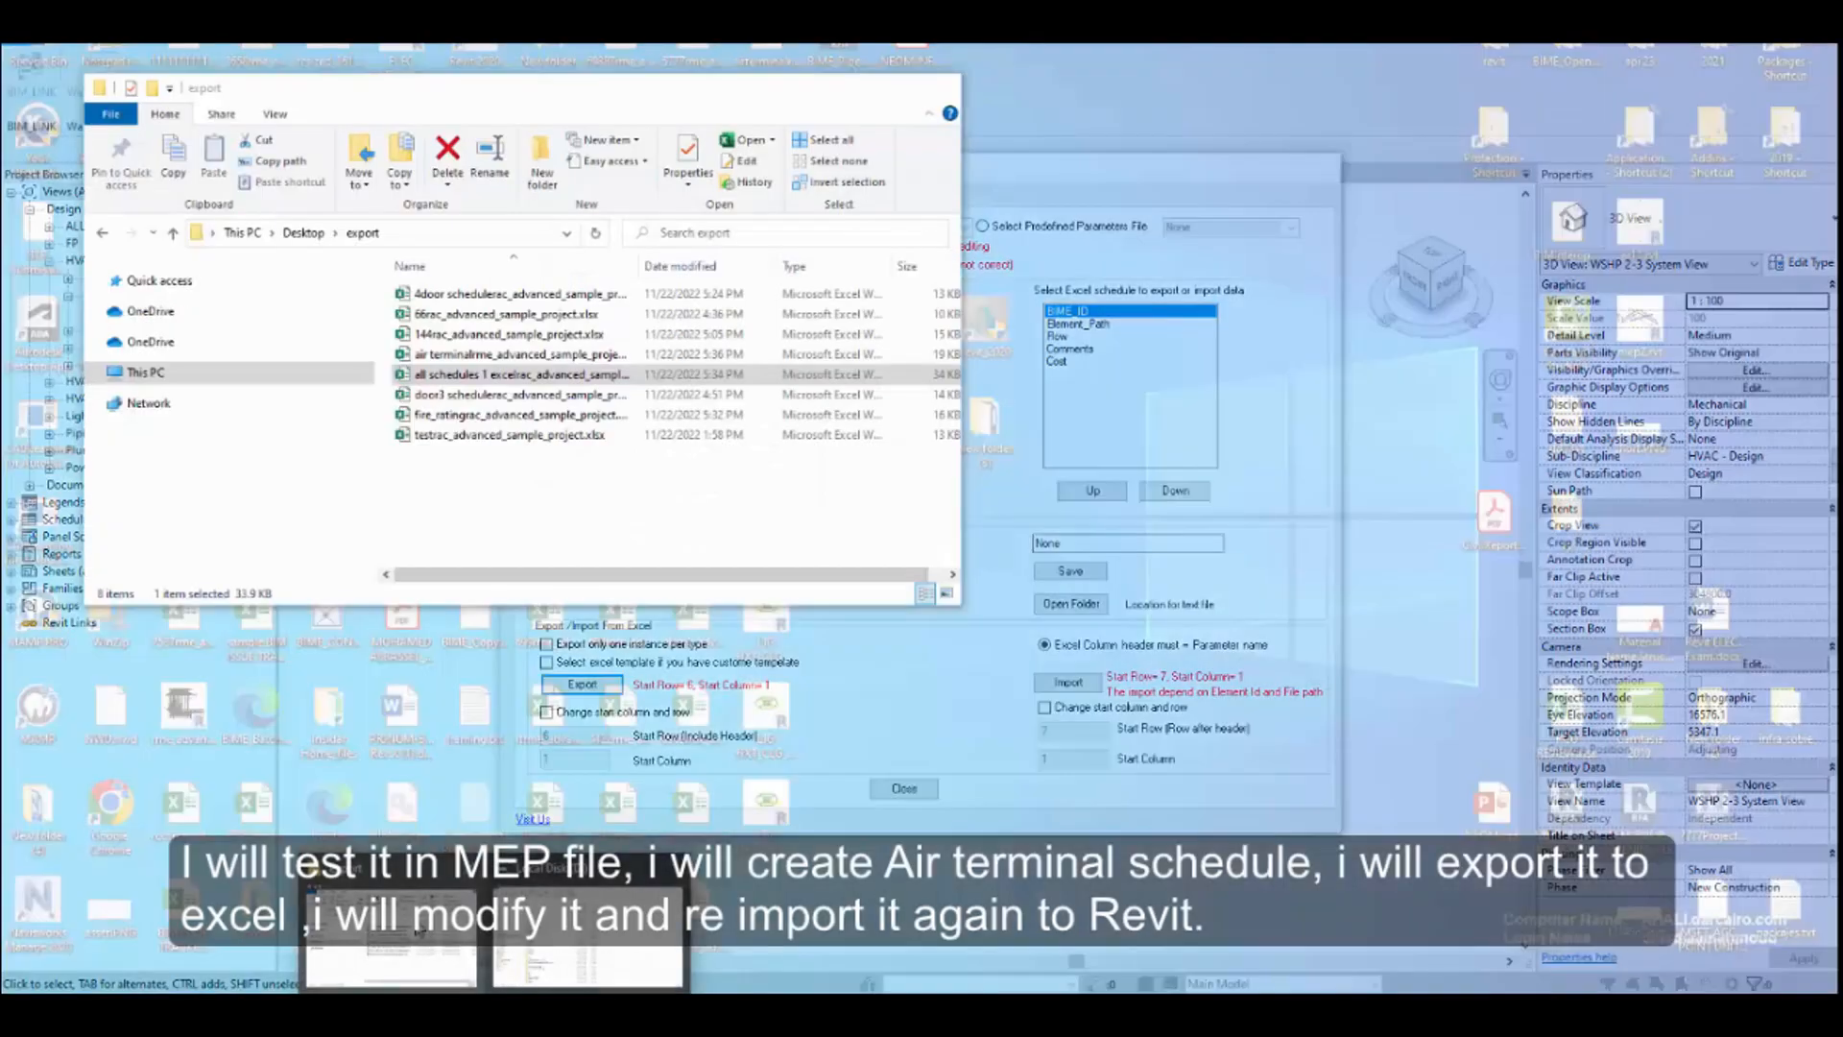
pyautogui.click(391, 936)
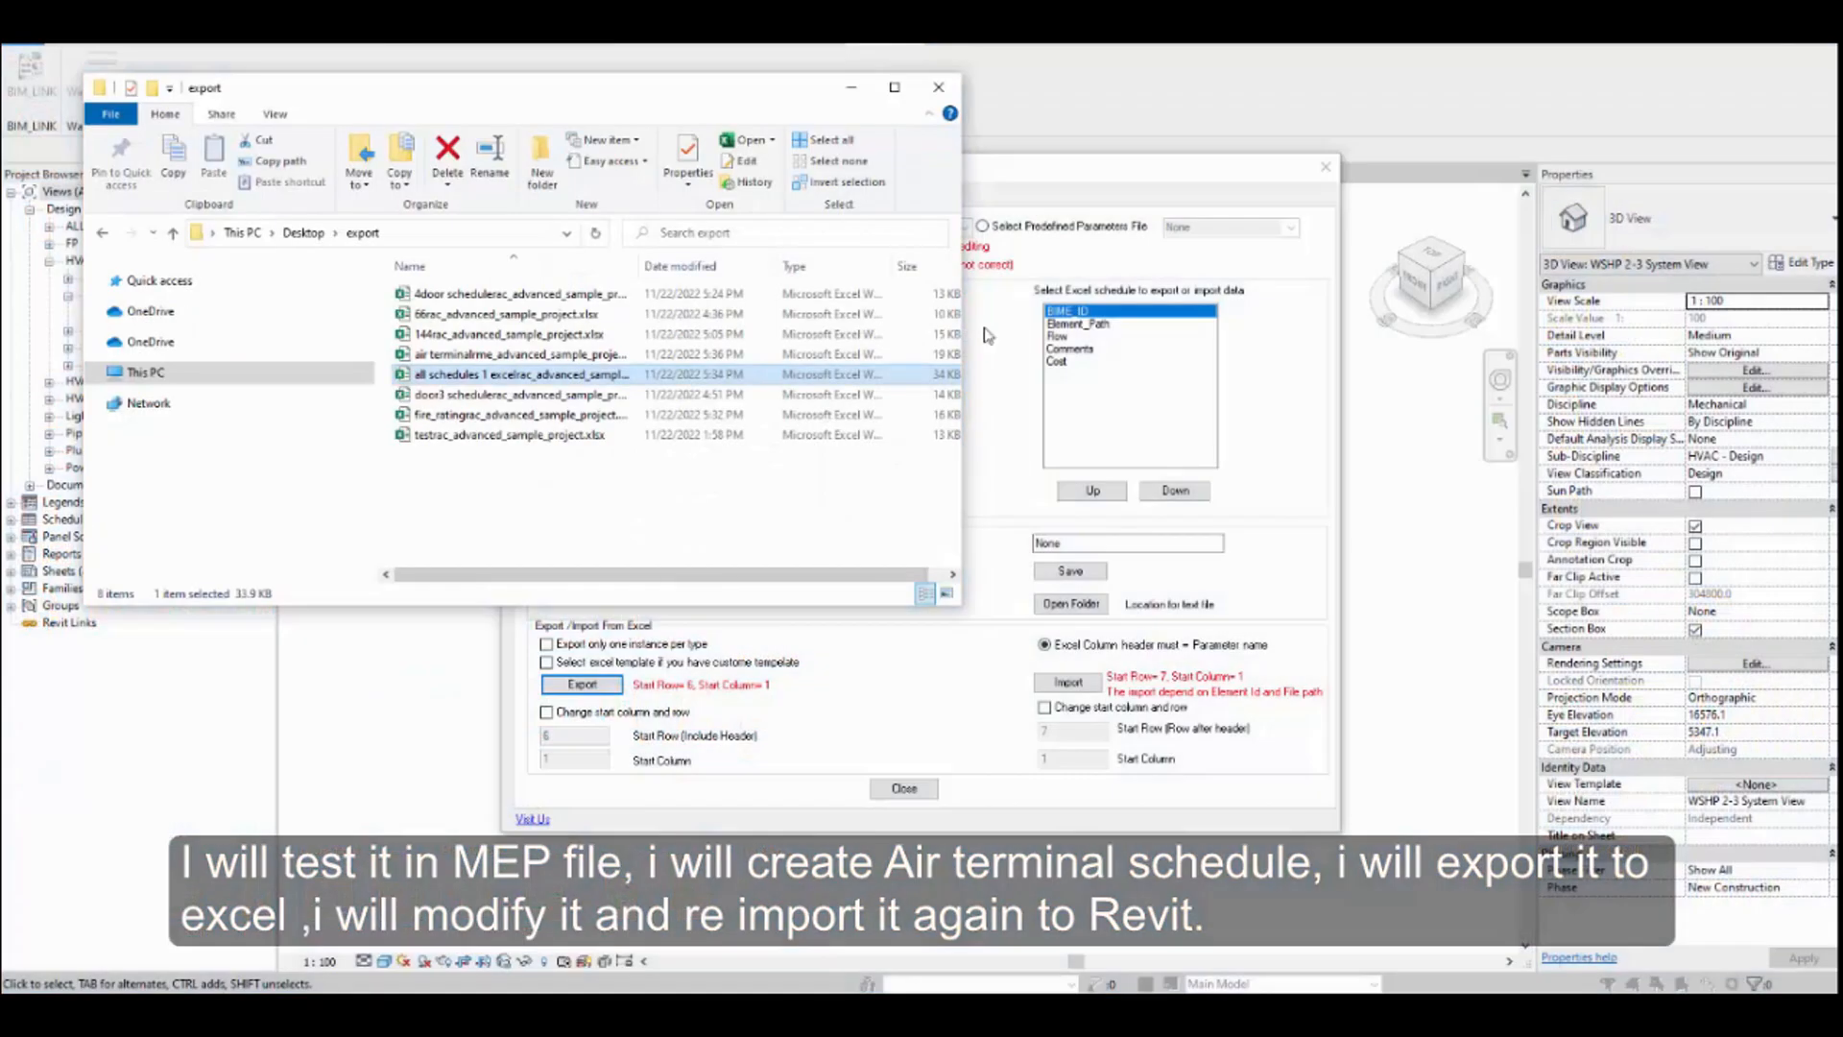
pyautogui.click(470, 435)
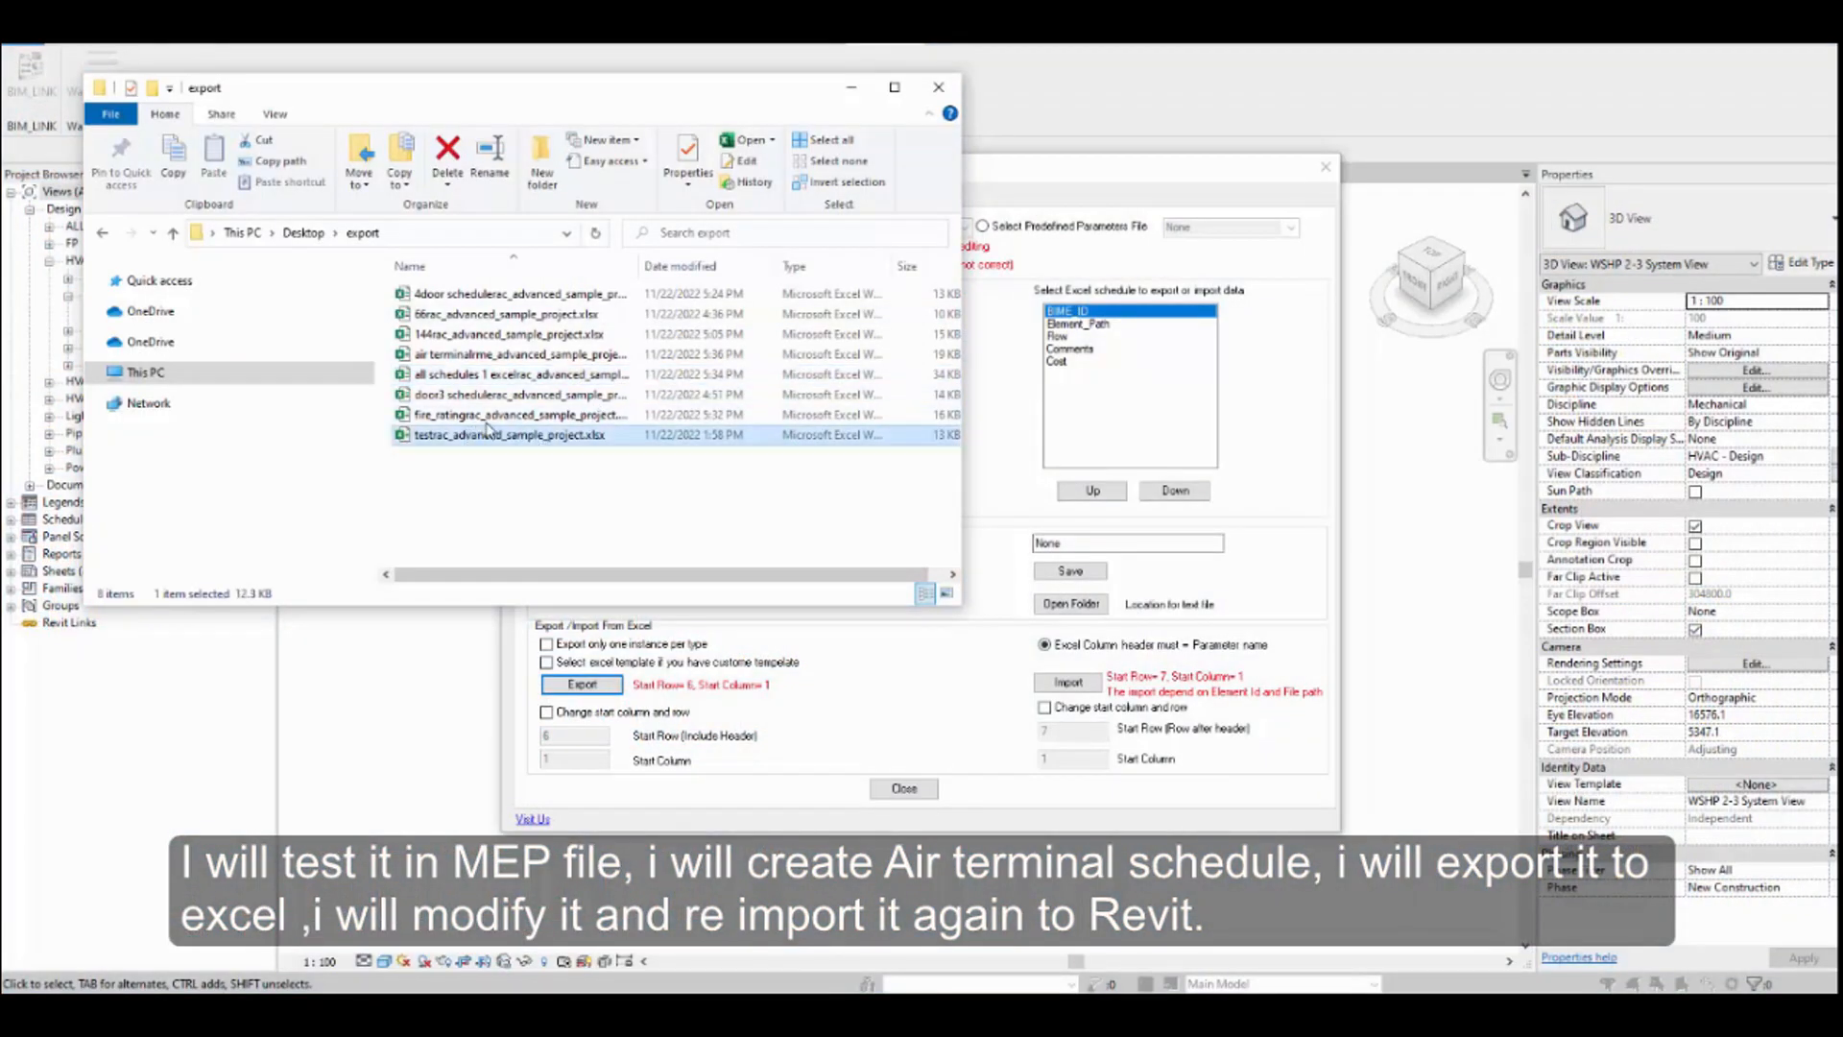
pyautogui.click(509, 354)
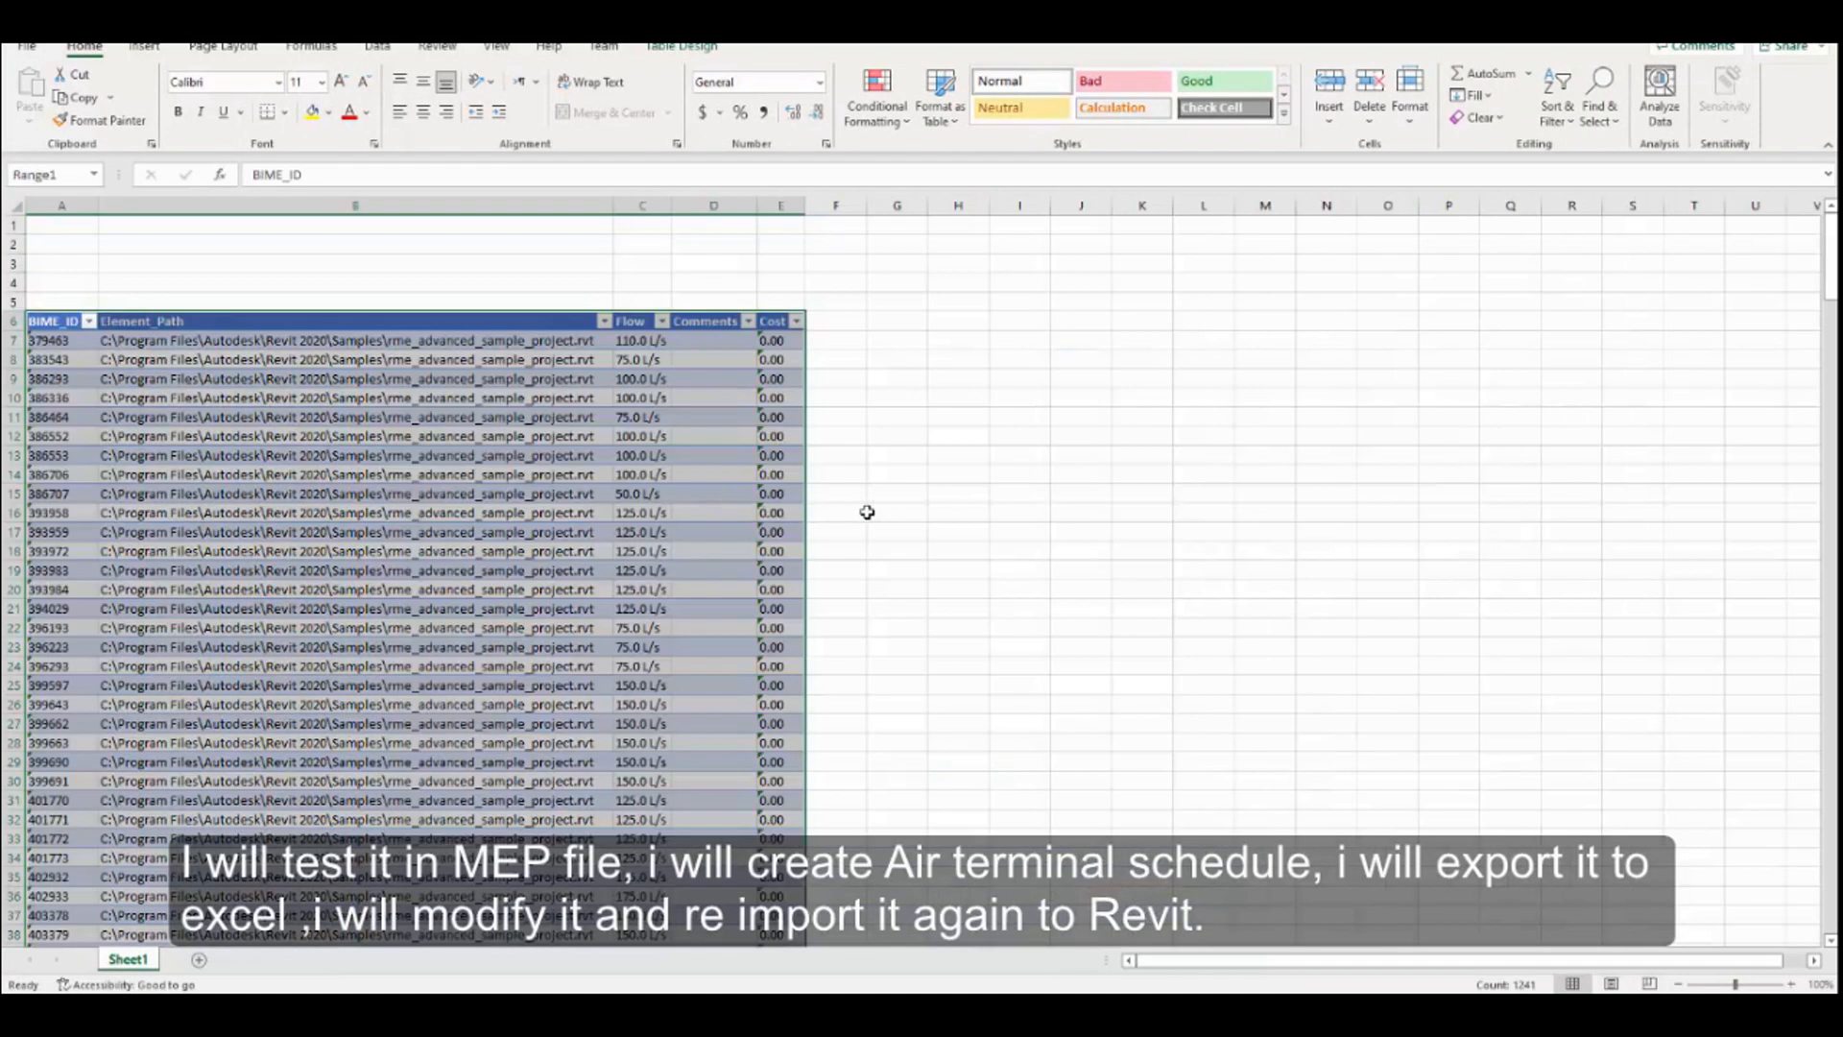
pyautogui.click(891, 508)
pyautogui.click(708, 344)
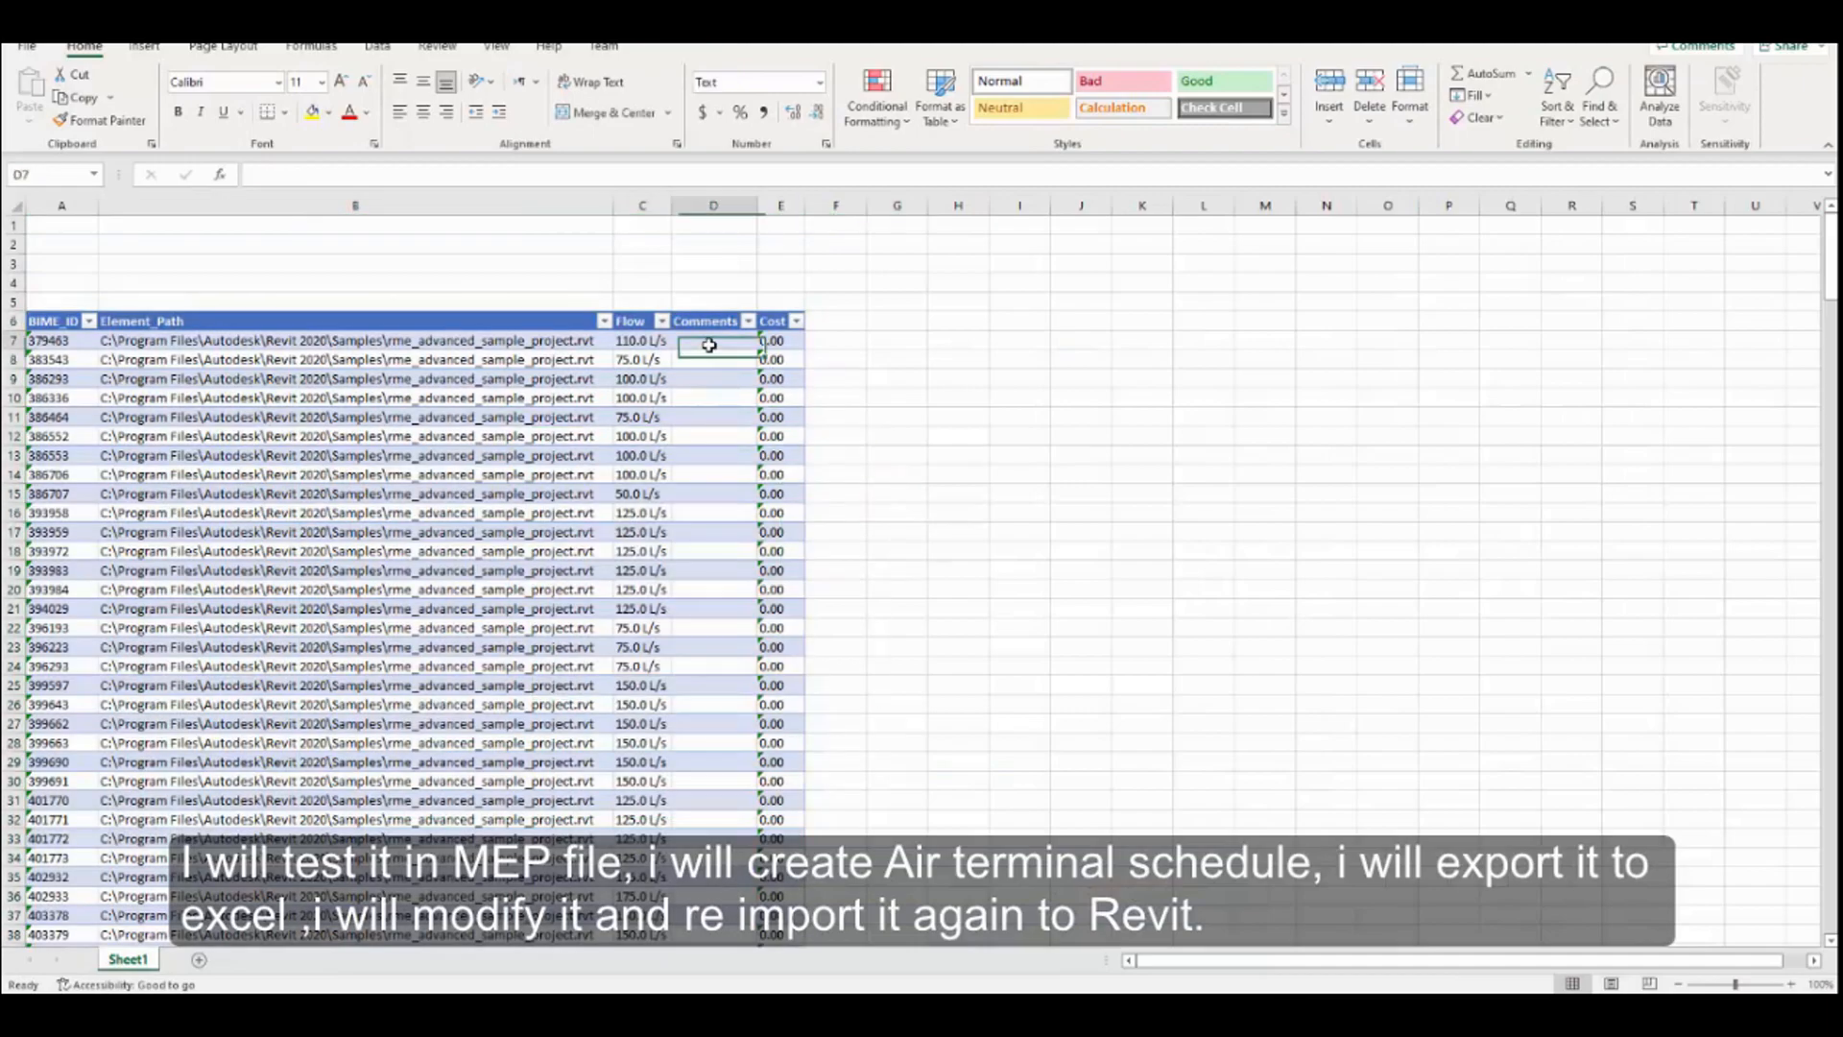
# Enter "test1" and "test2" as the Comments for the first two air terminals, in cells D7 and D8
pyautogui.click(649, 342)
pyautogui.click(707, 344)
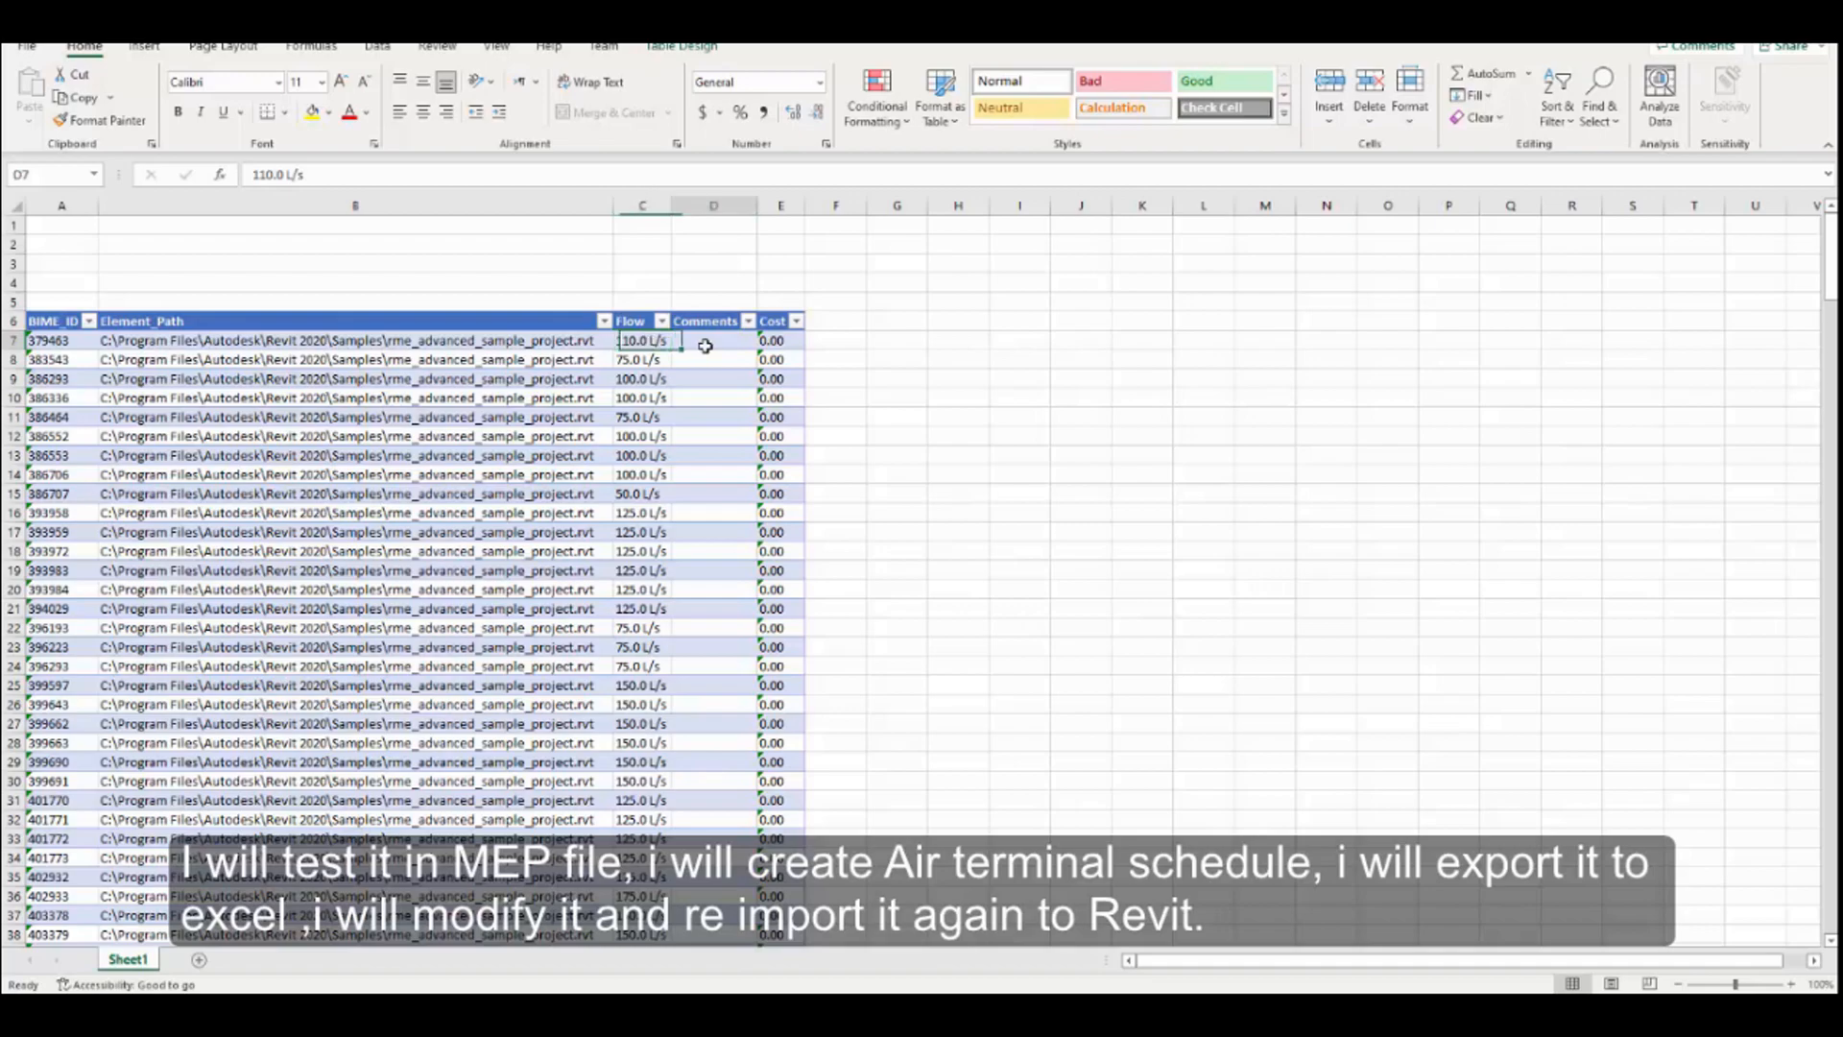
pyautogui.doubleClick(713, 345)
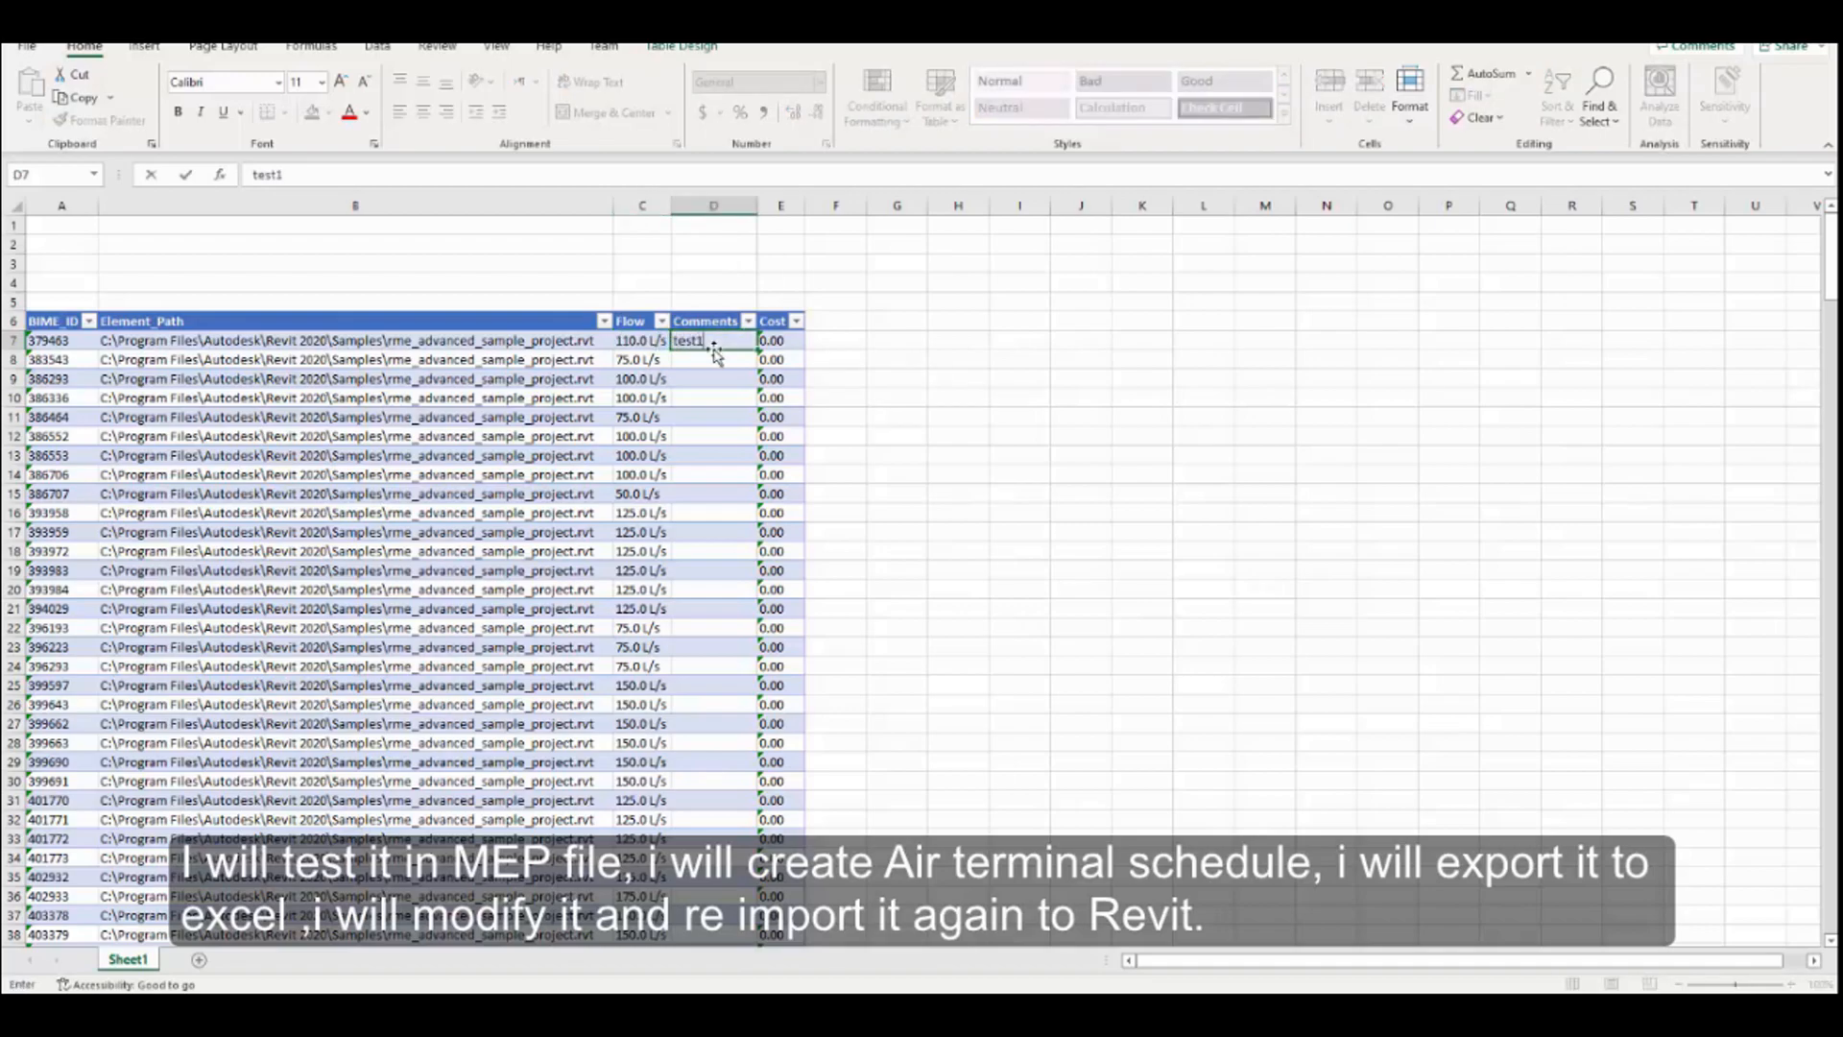
pyautogui.press('Return')
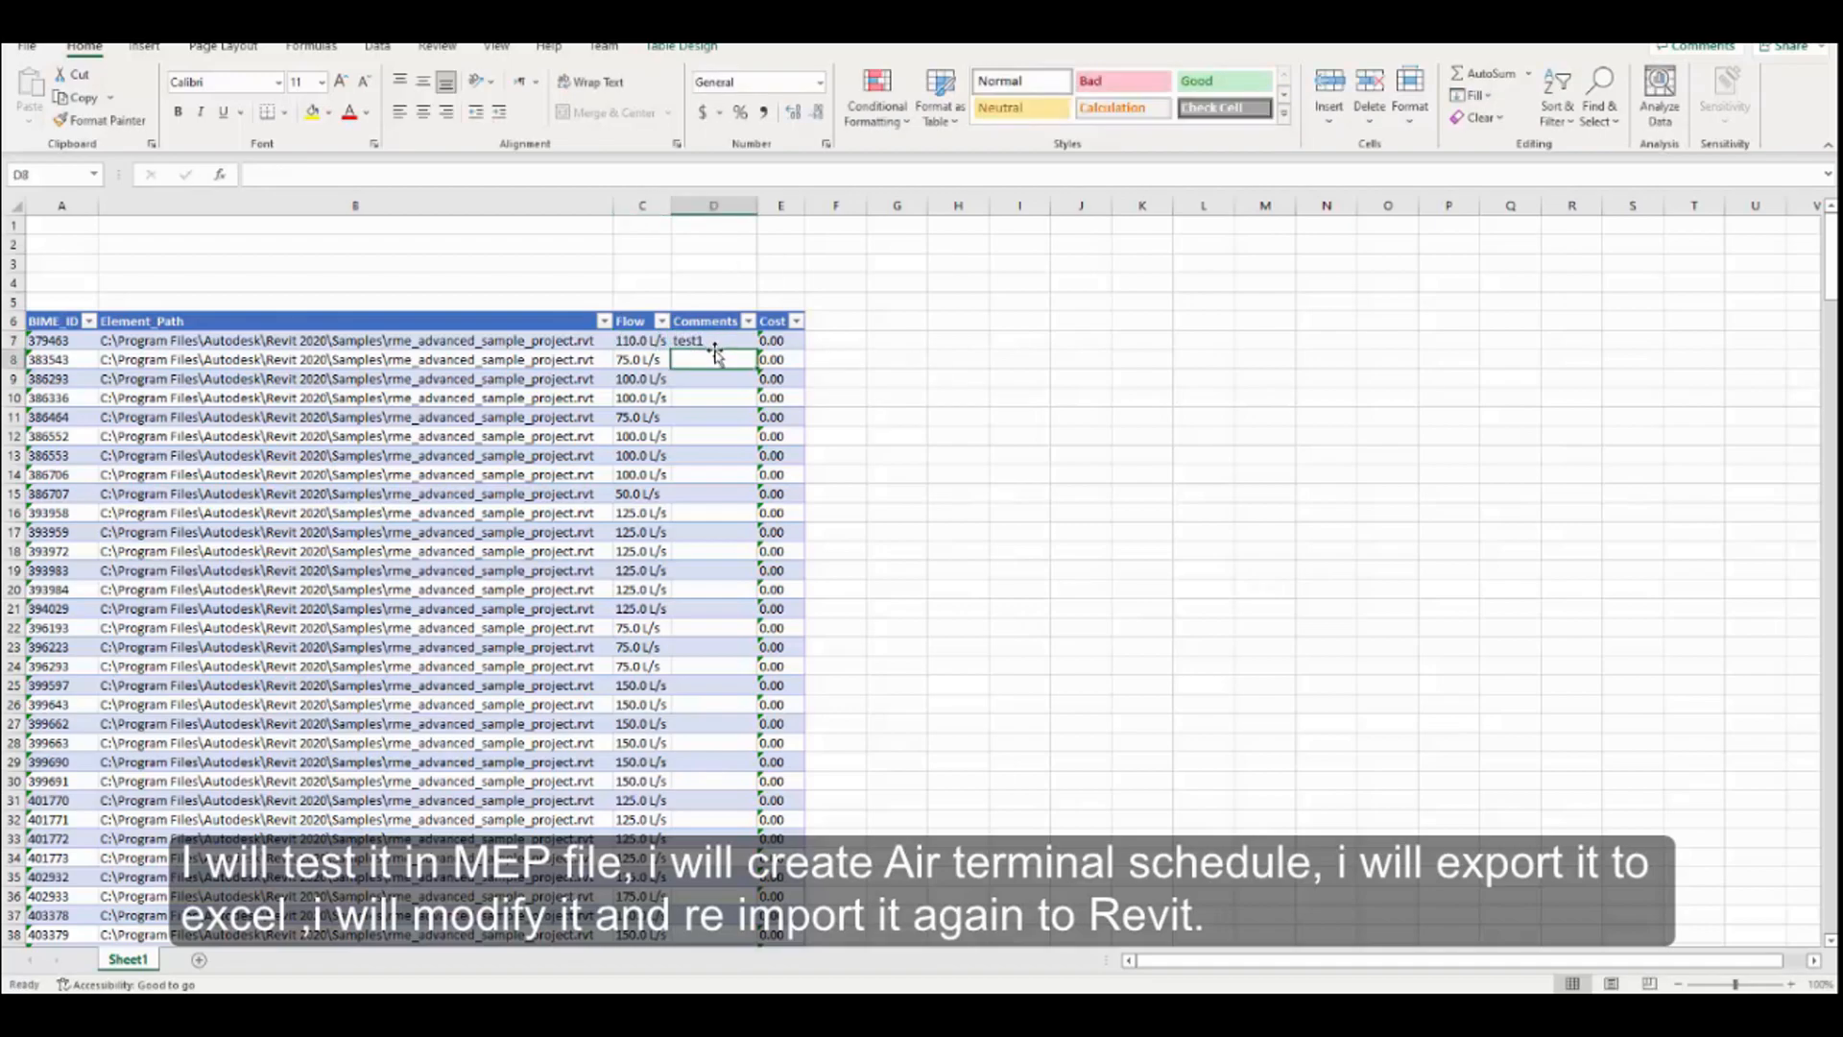
pyautogui.write('test2')
pyautogui.press('Return')
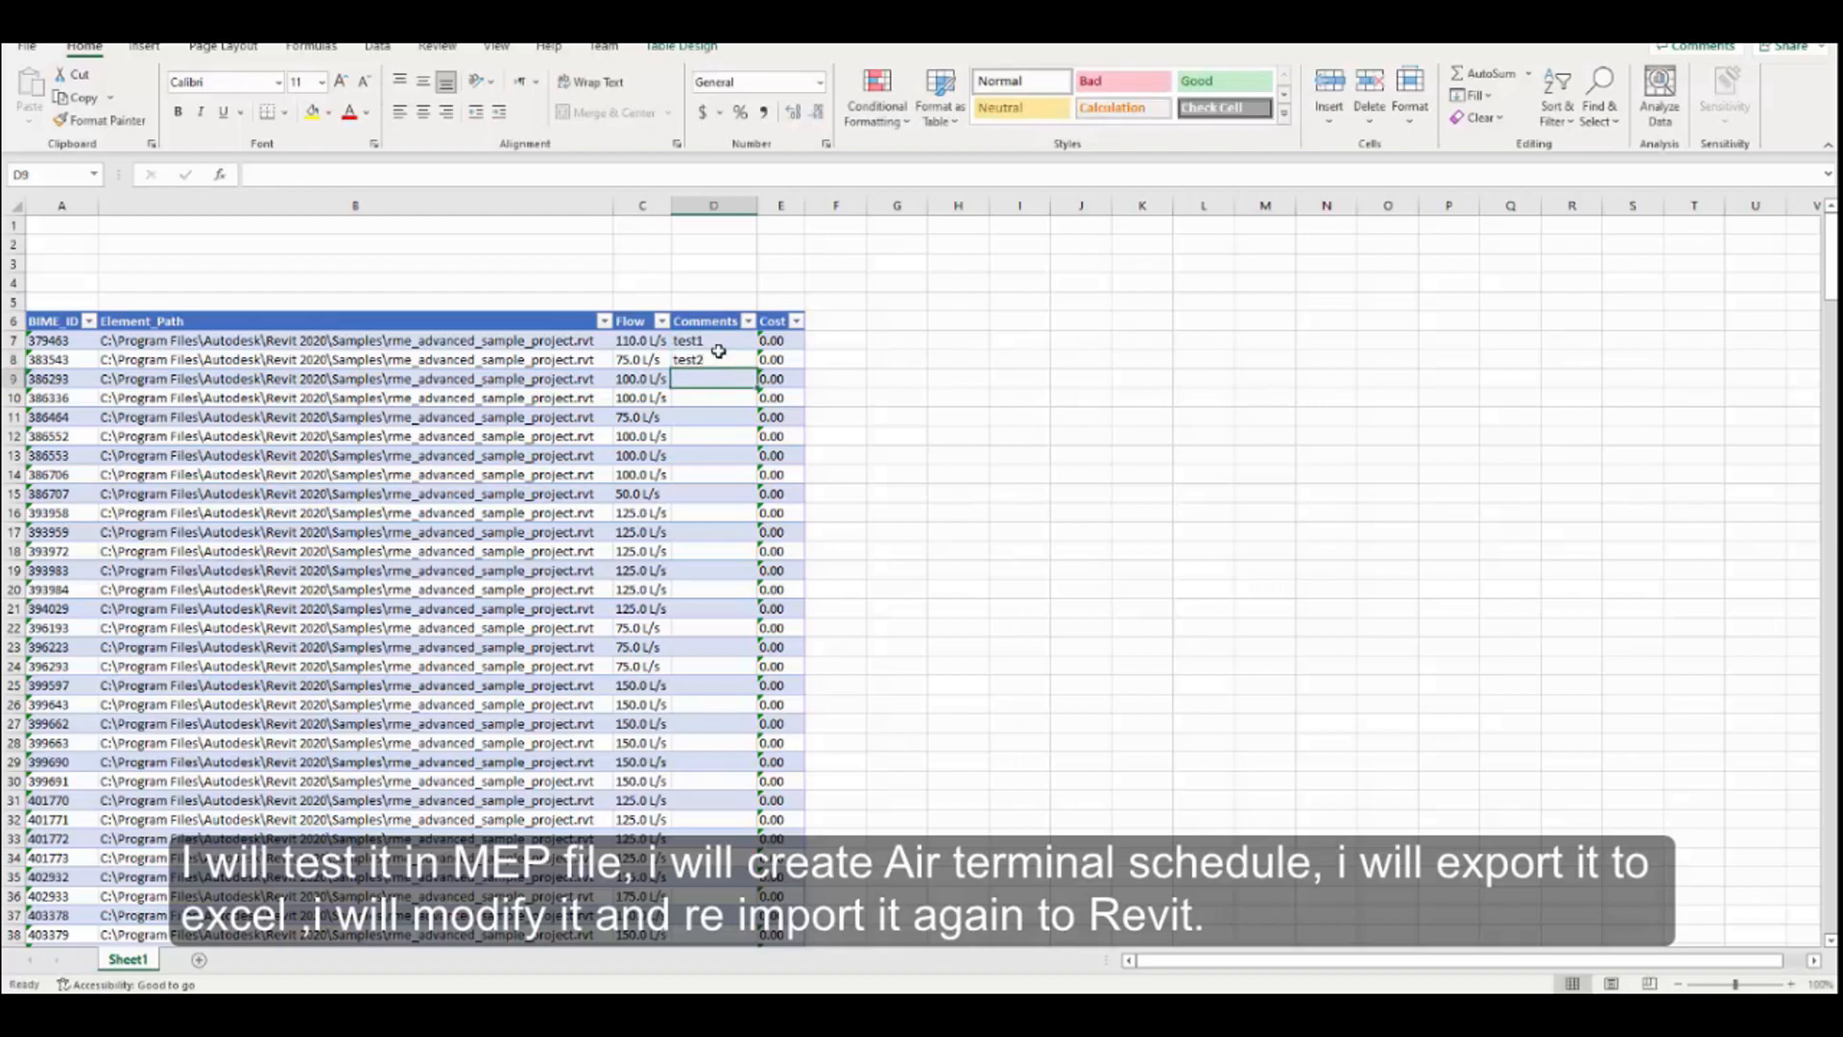
# Fill the test1, test2 series down the entire Comments column to the last air terminal row
pyautogui.moveTo(720, 343); pyautogui.dragTo(720, 357)
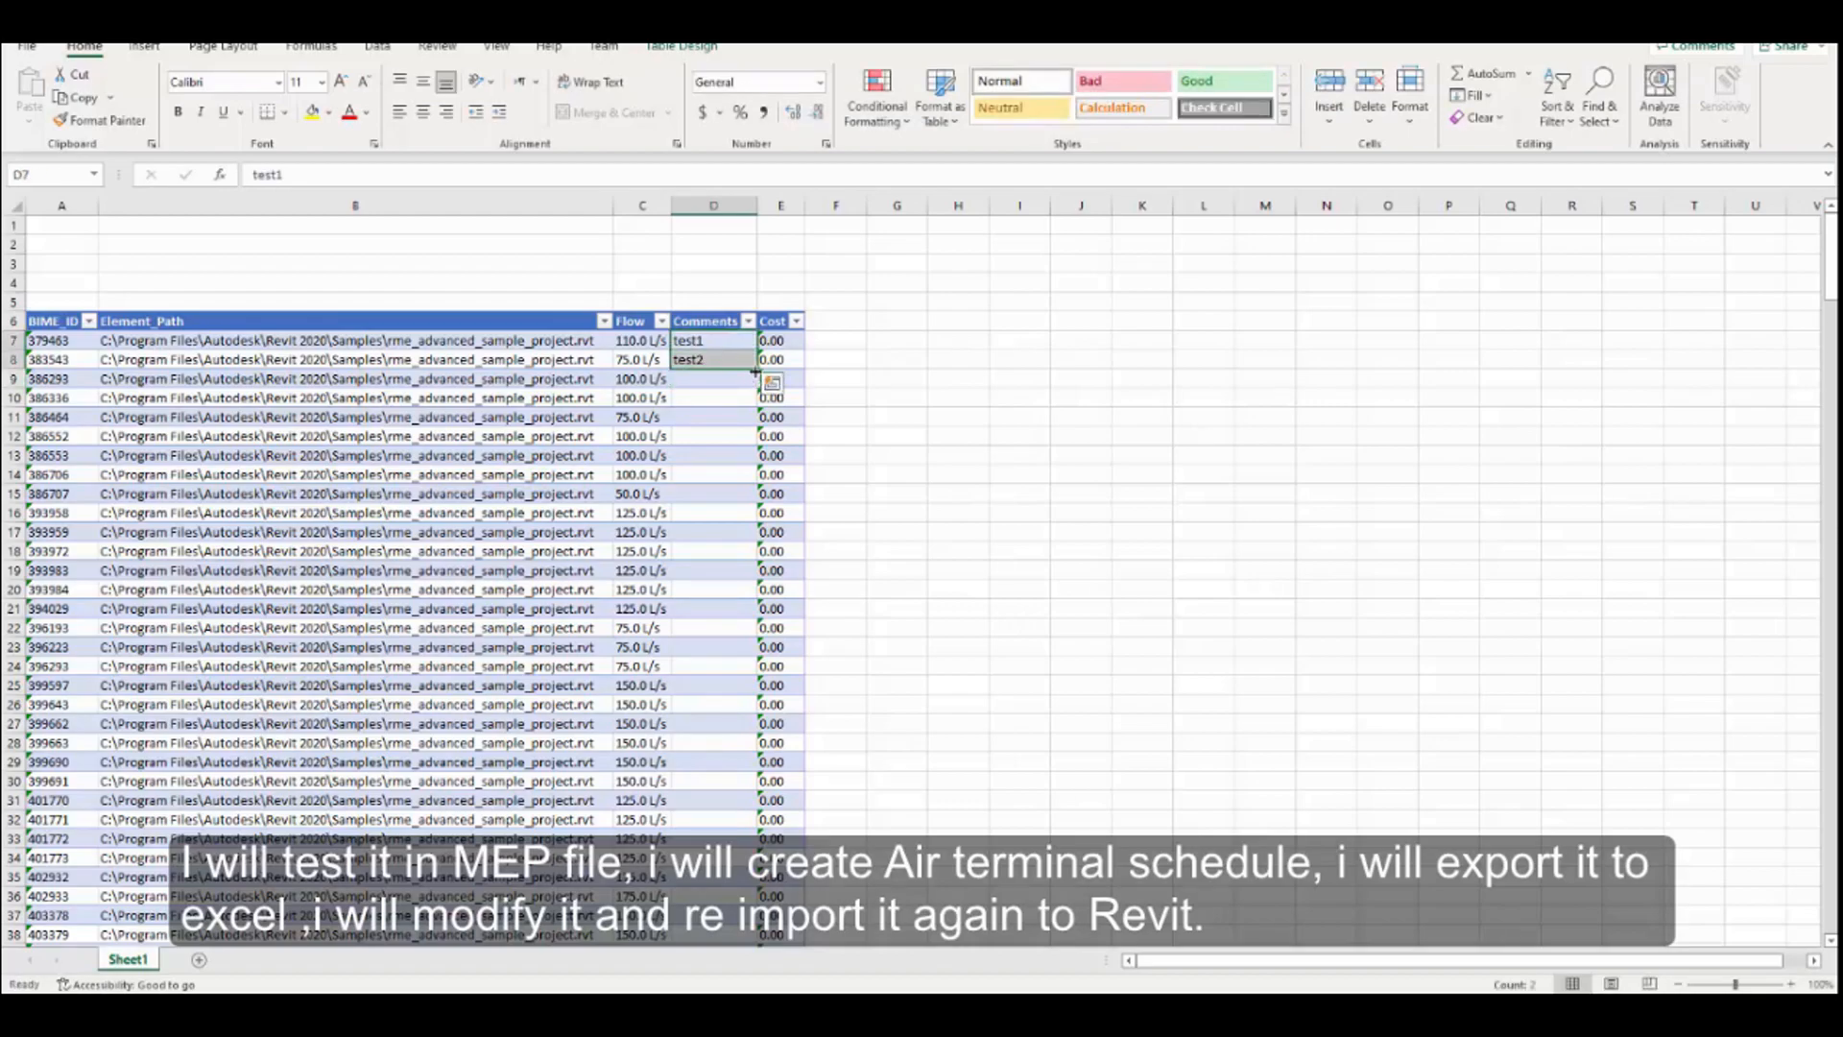
pyautogui.hotkey('ctrl', 'q')
pyautogui.moveTo(758, 369); pyautogui.dragTo(765, 898)
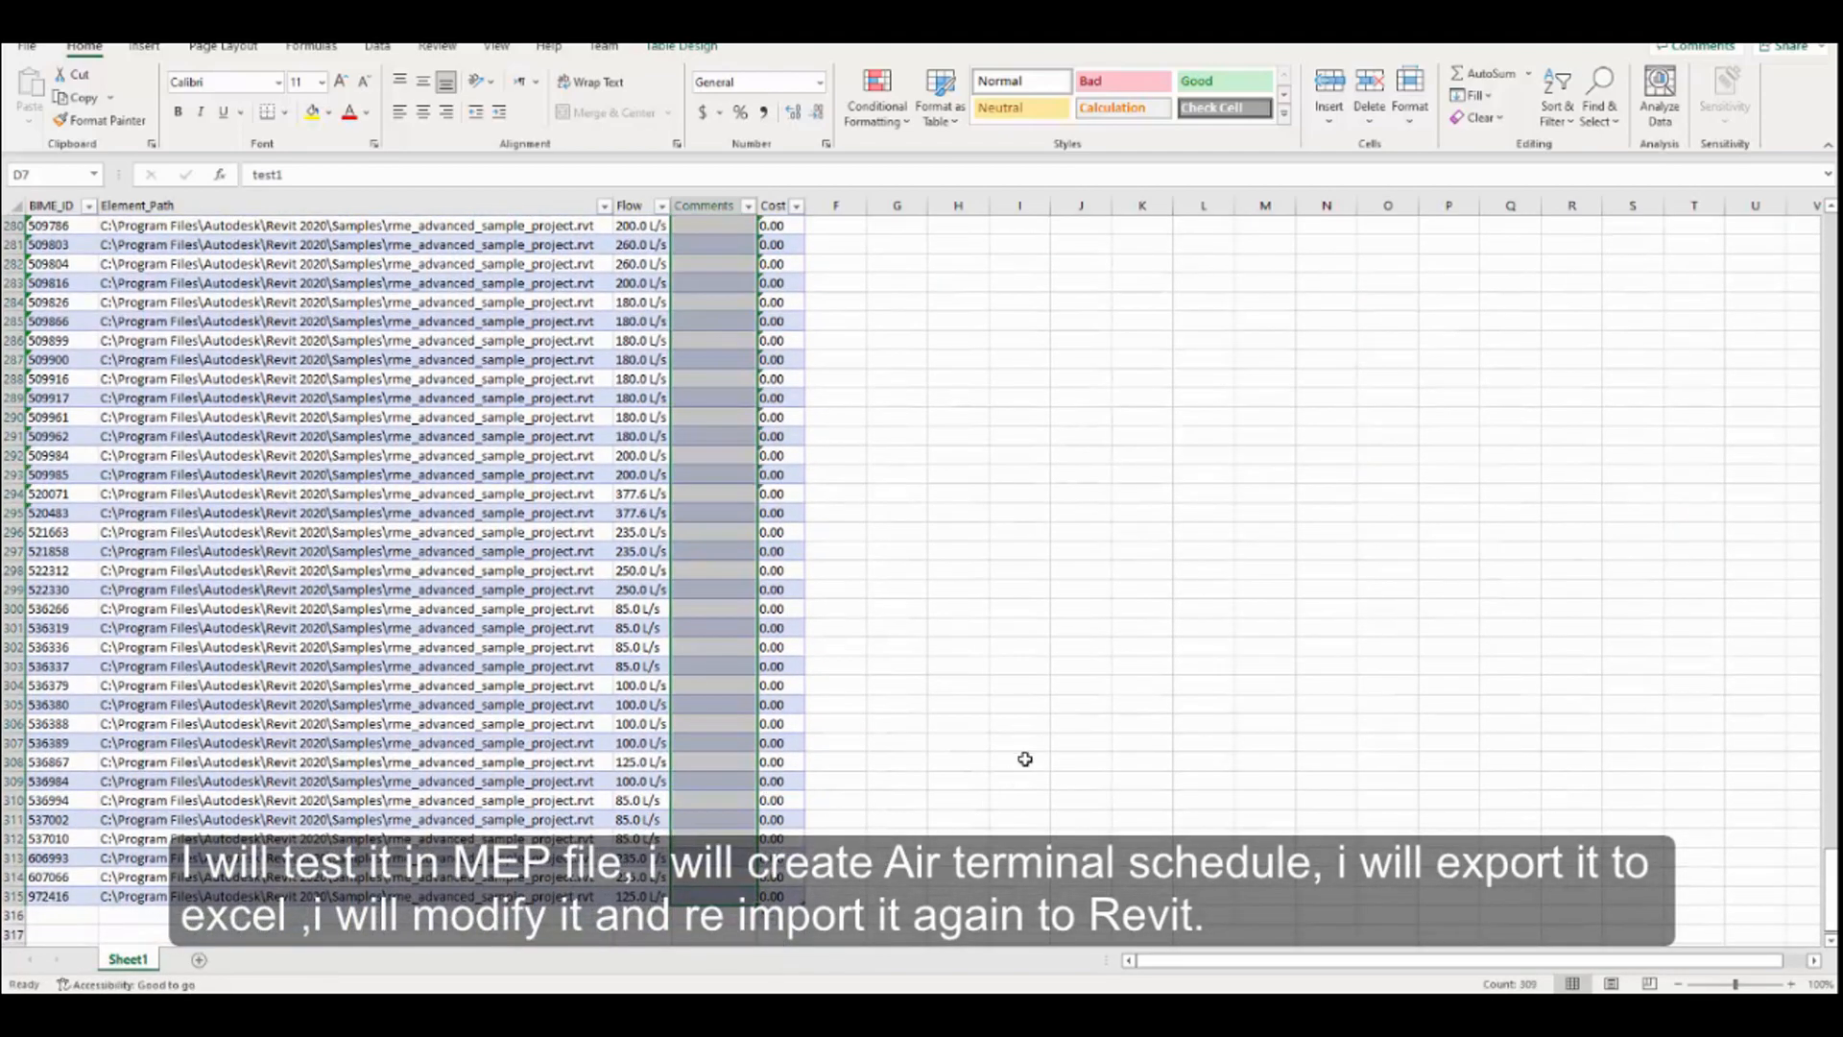
pyautogui.scroll(20, 1020, 610)
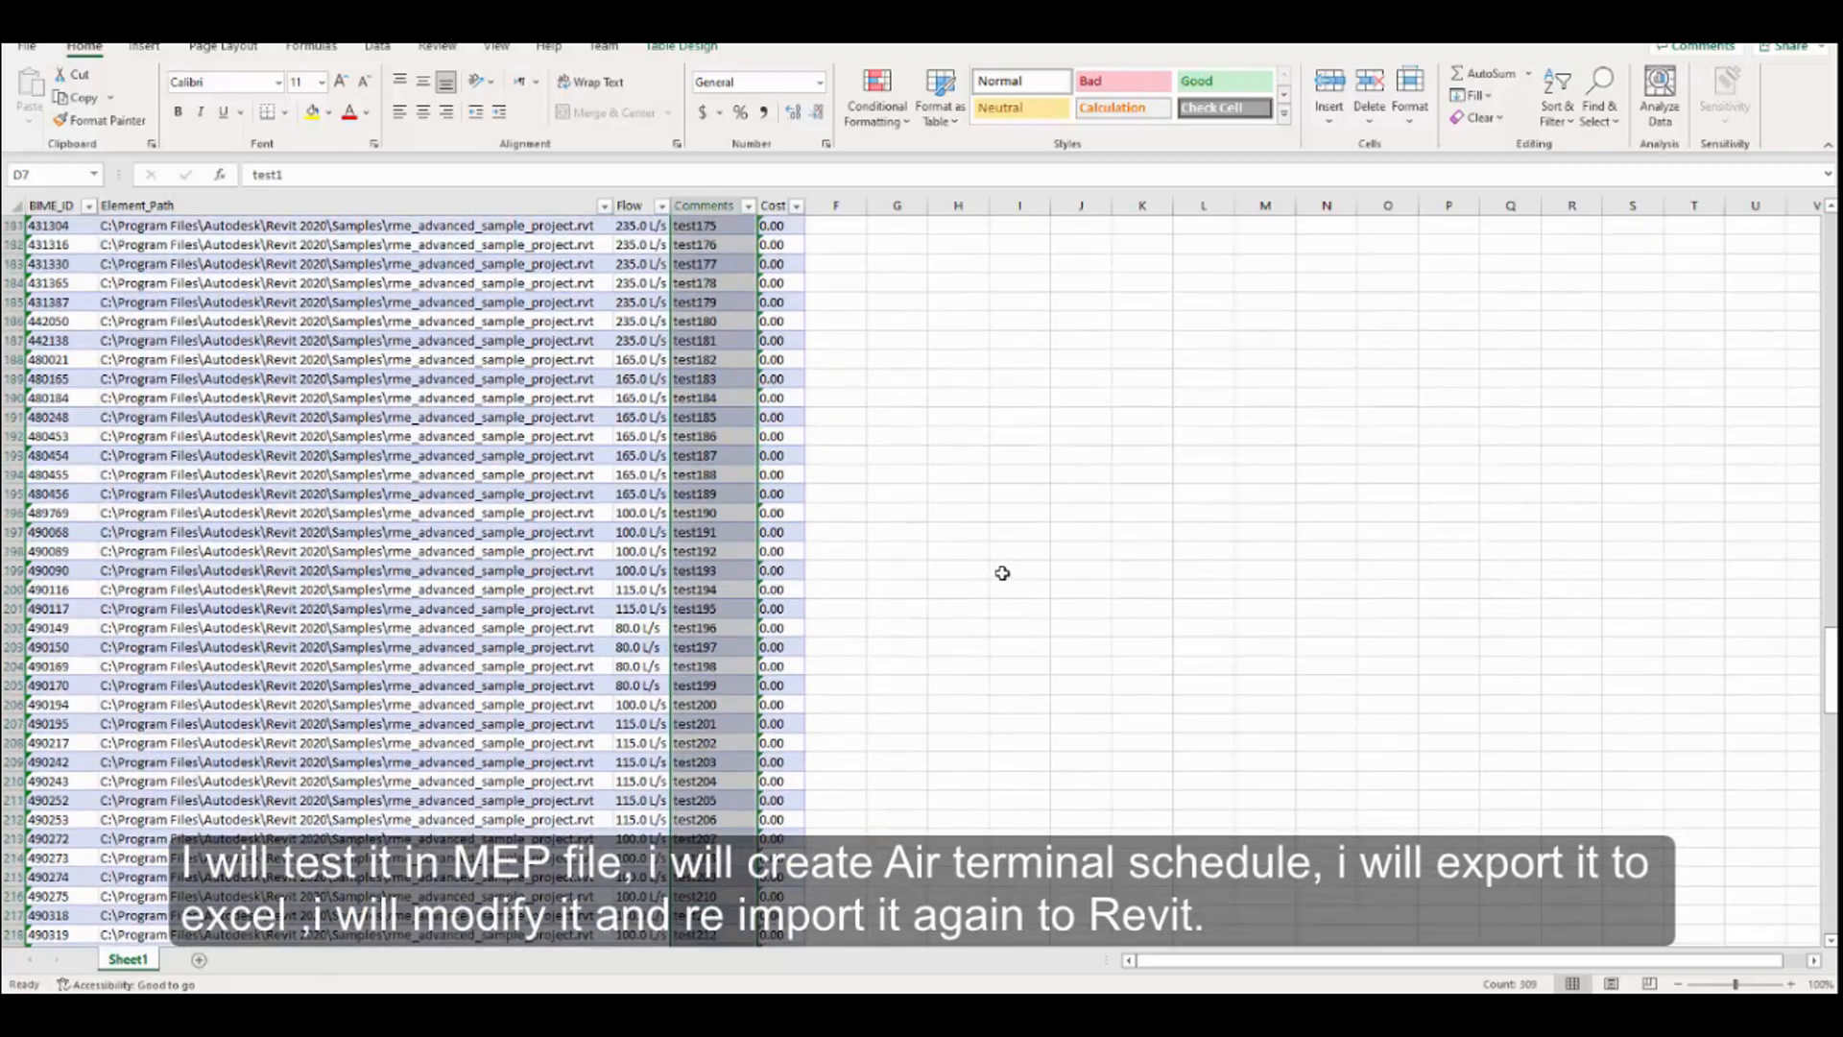
pyautogui.scroll(20, 1002, 573)
pyautogui.scroll(18, 1002, 558)
pyautogui.click(1024, 495)
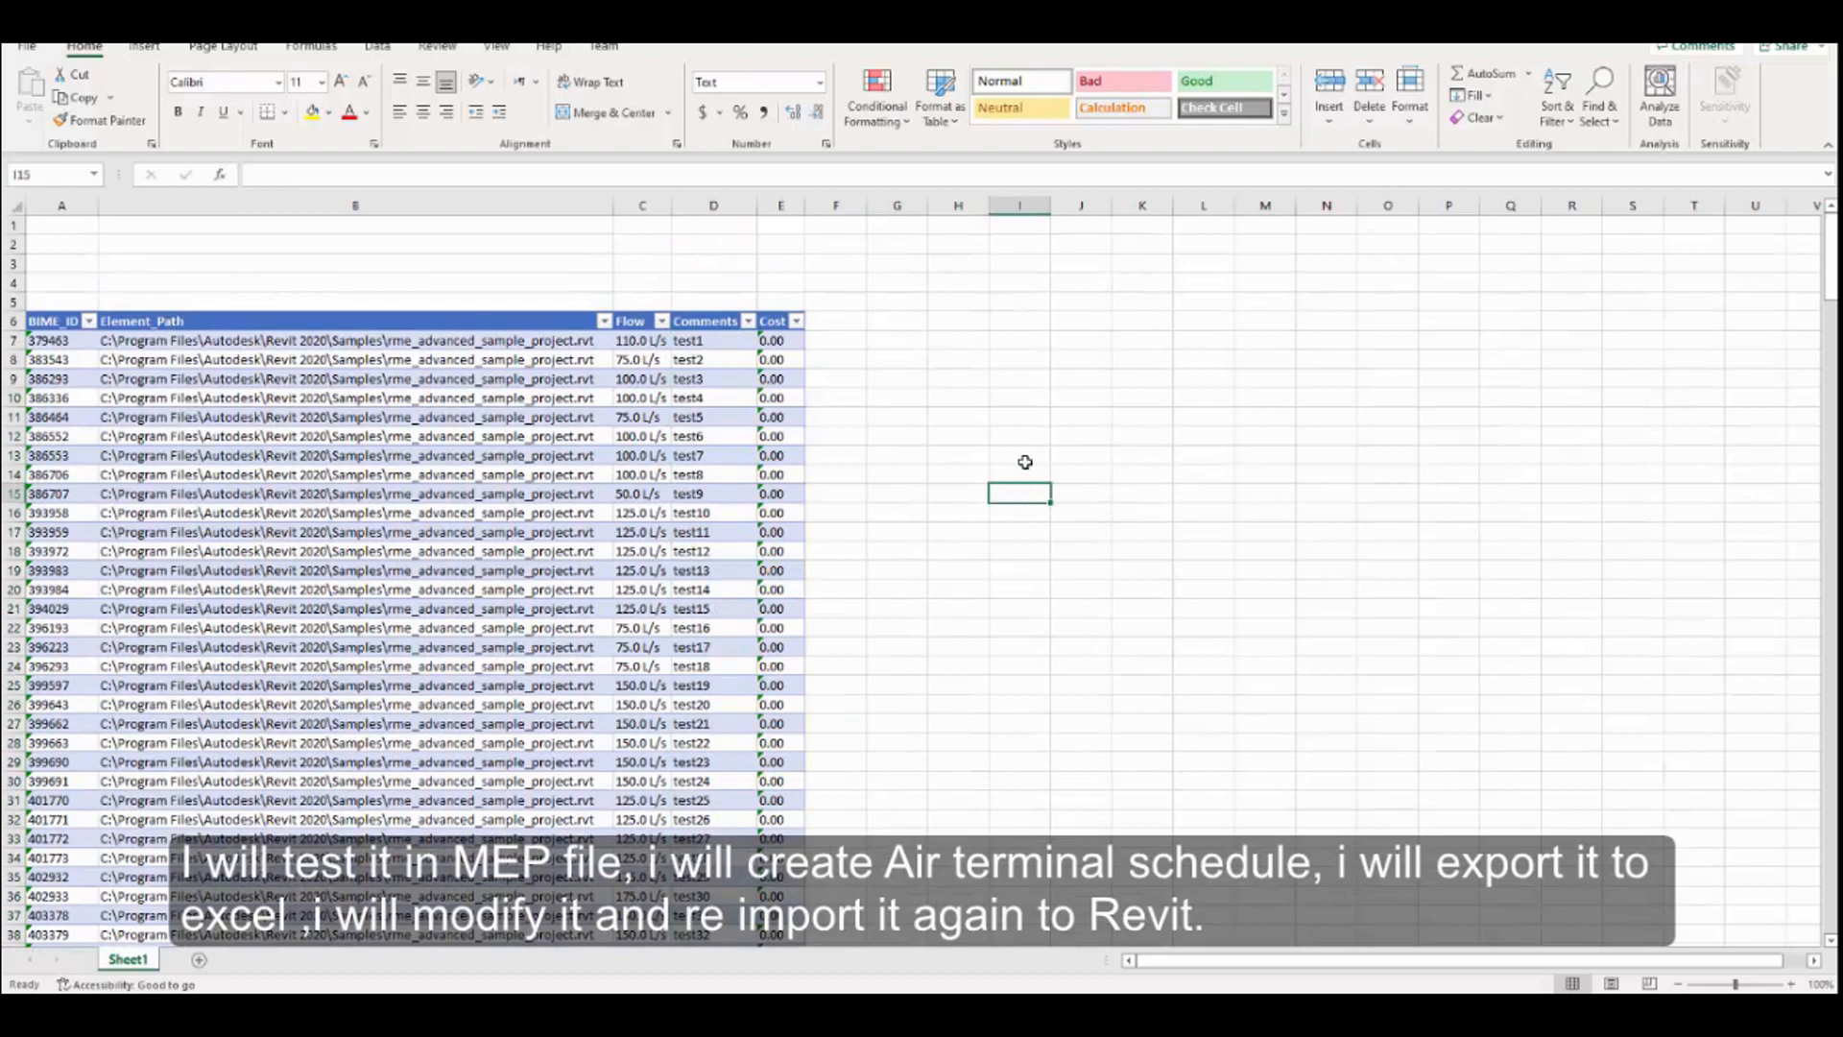
# Set the Flow in cell C7 to 1000.0 L/s and in cell C16 to 1000 L/s
pyautogui.click(631, 343)
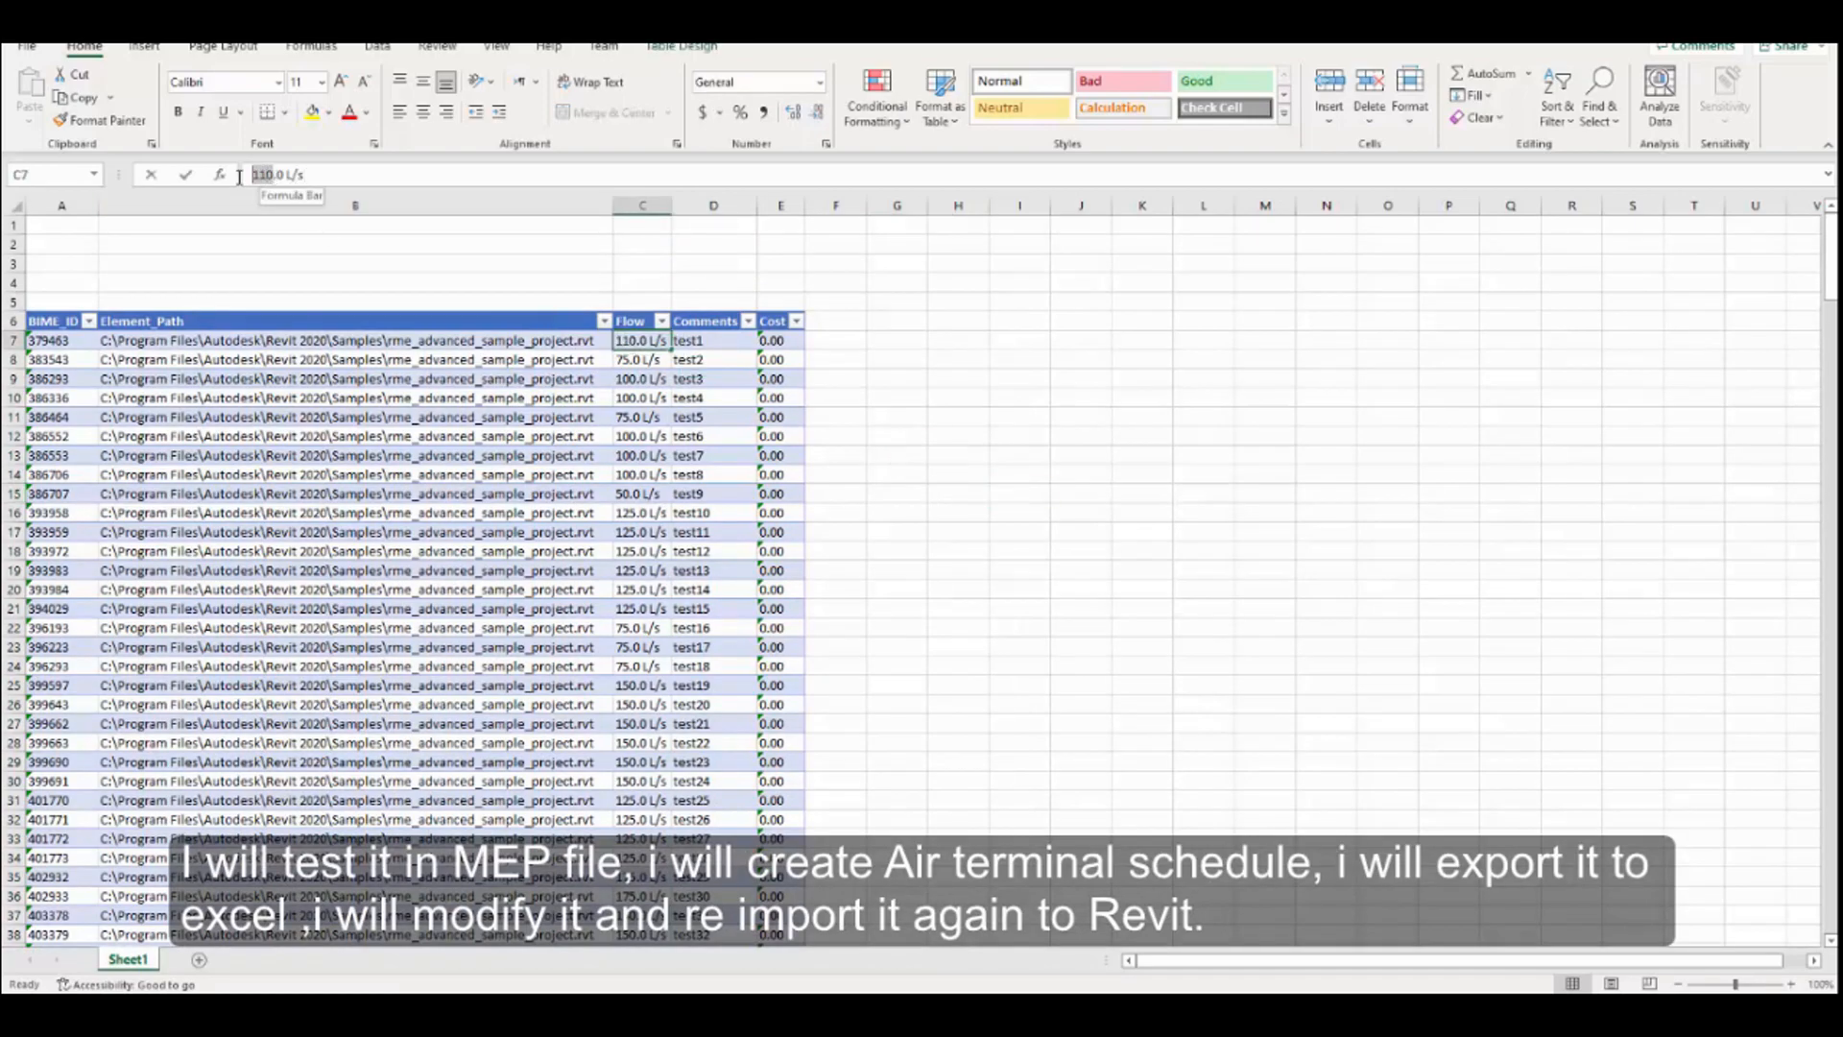
pyautogui.moveTo(239, 177); pyautogui.dragTo(251, 182)
pyautogui.write('1000')
pyautogui.press('Return')
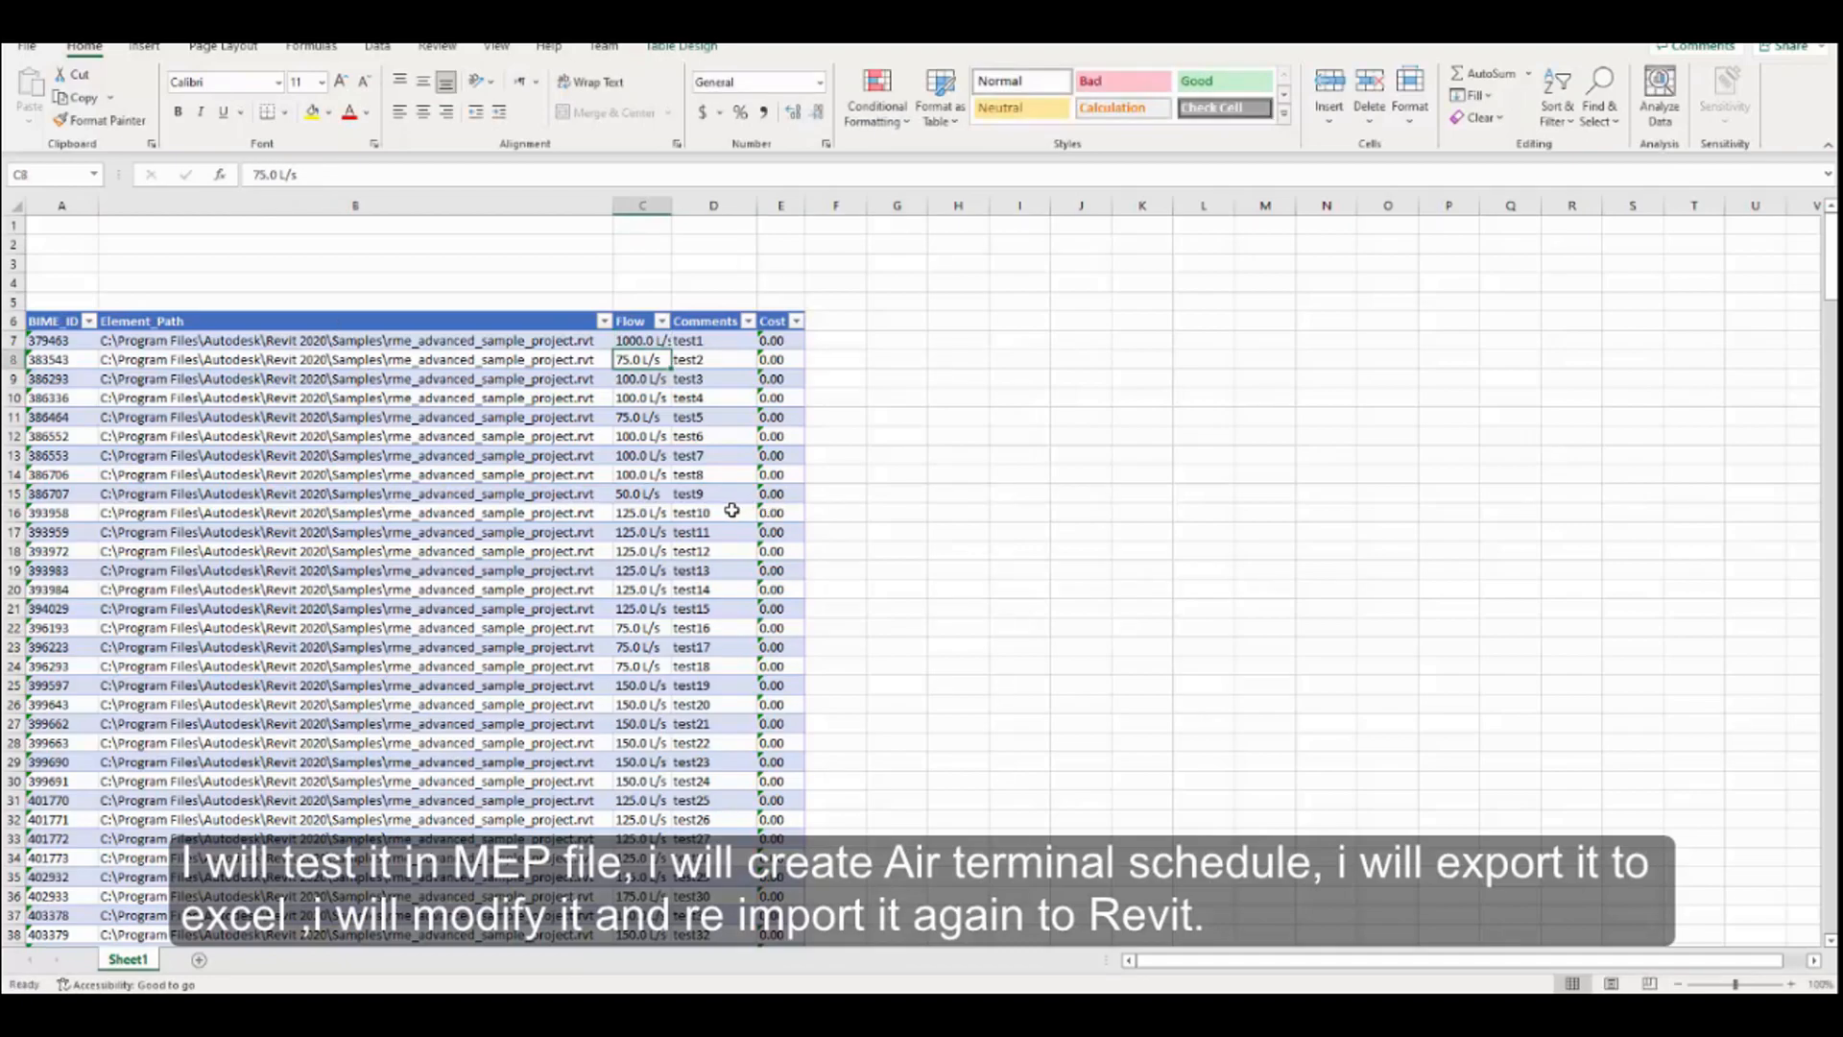
pyautogui.moveTo(684, 342); pyautogui.dragTo(638, 342)
pyautogui.click(642, 507)
pyautogui.doubleClick(279, 175)
pyautogui.write('1000')
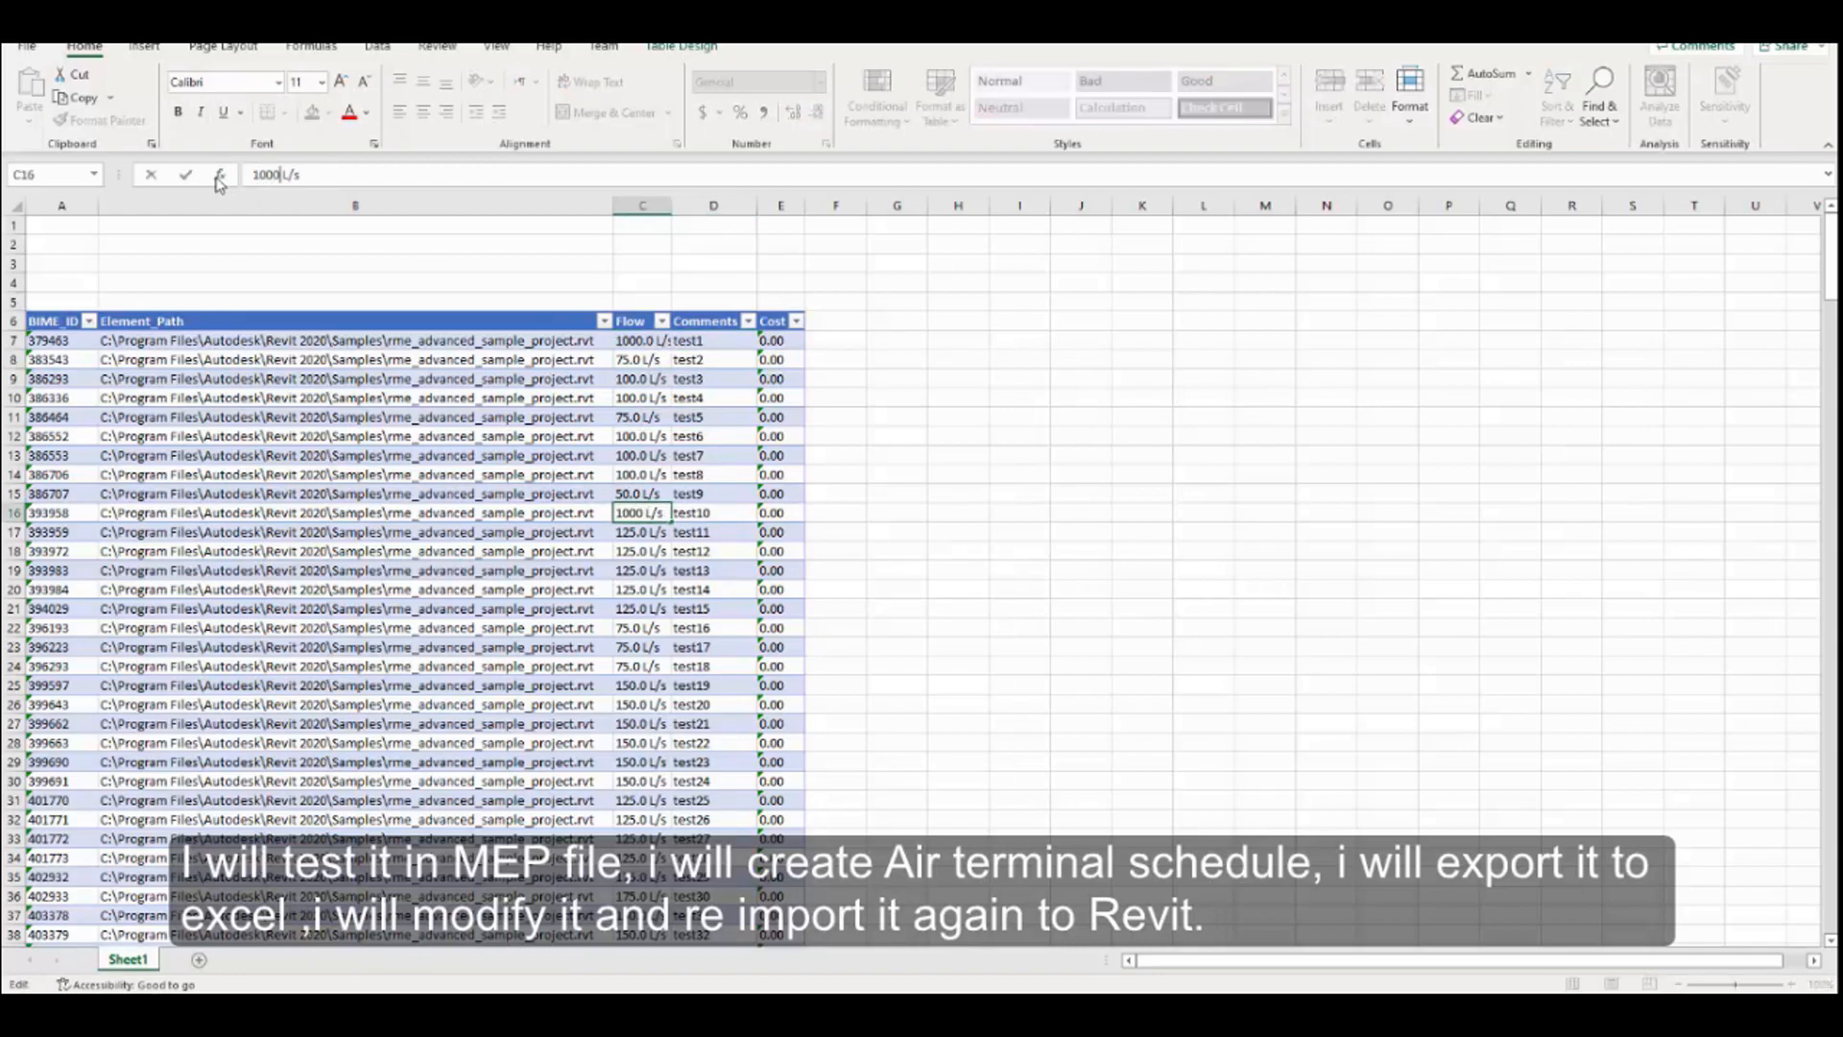
pyautogui.click(996, 489)
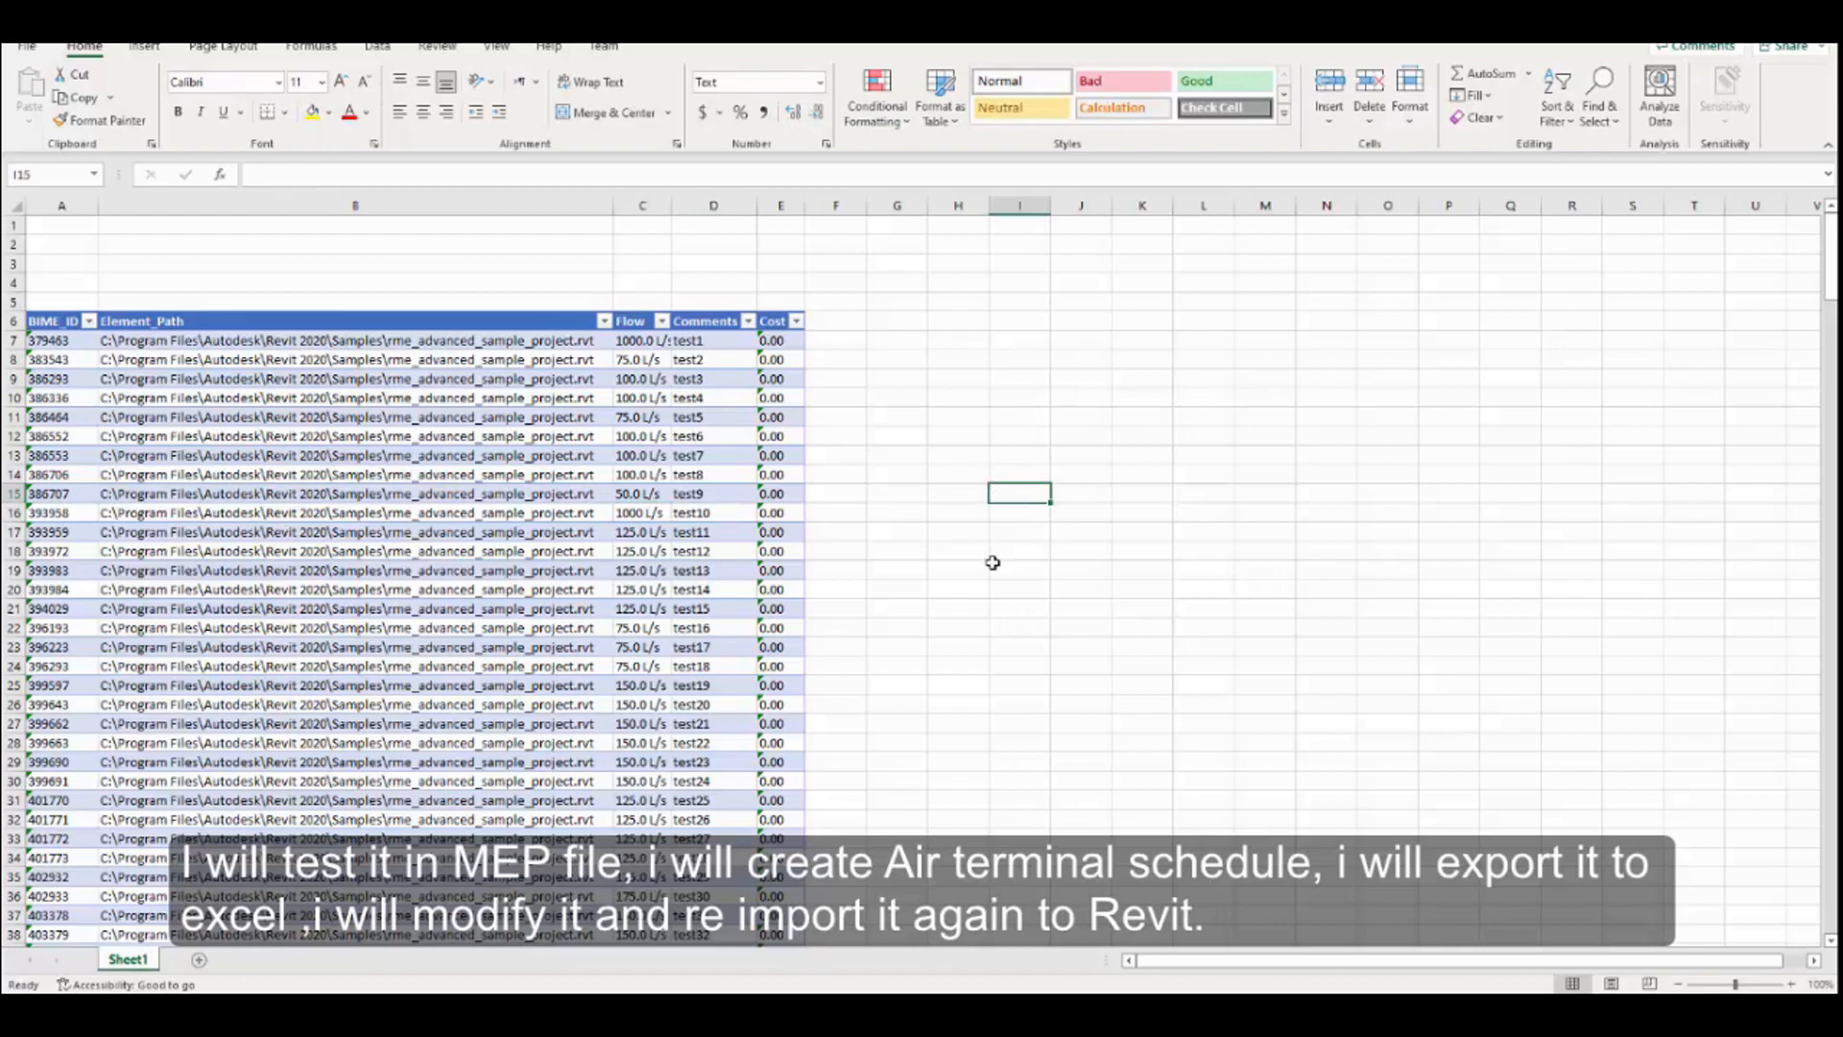
# Switch to Revit, import the modified air terminal workbook through the parameter import, and close the export/import dialog
pyautogui.click(994, 944)
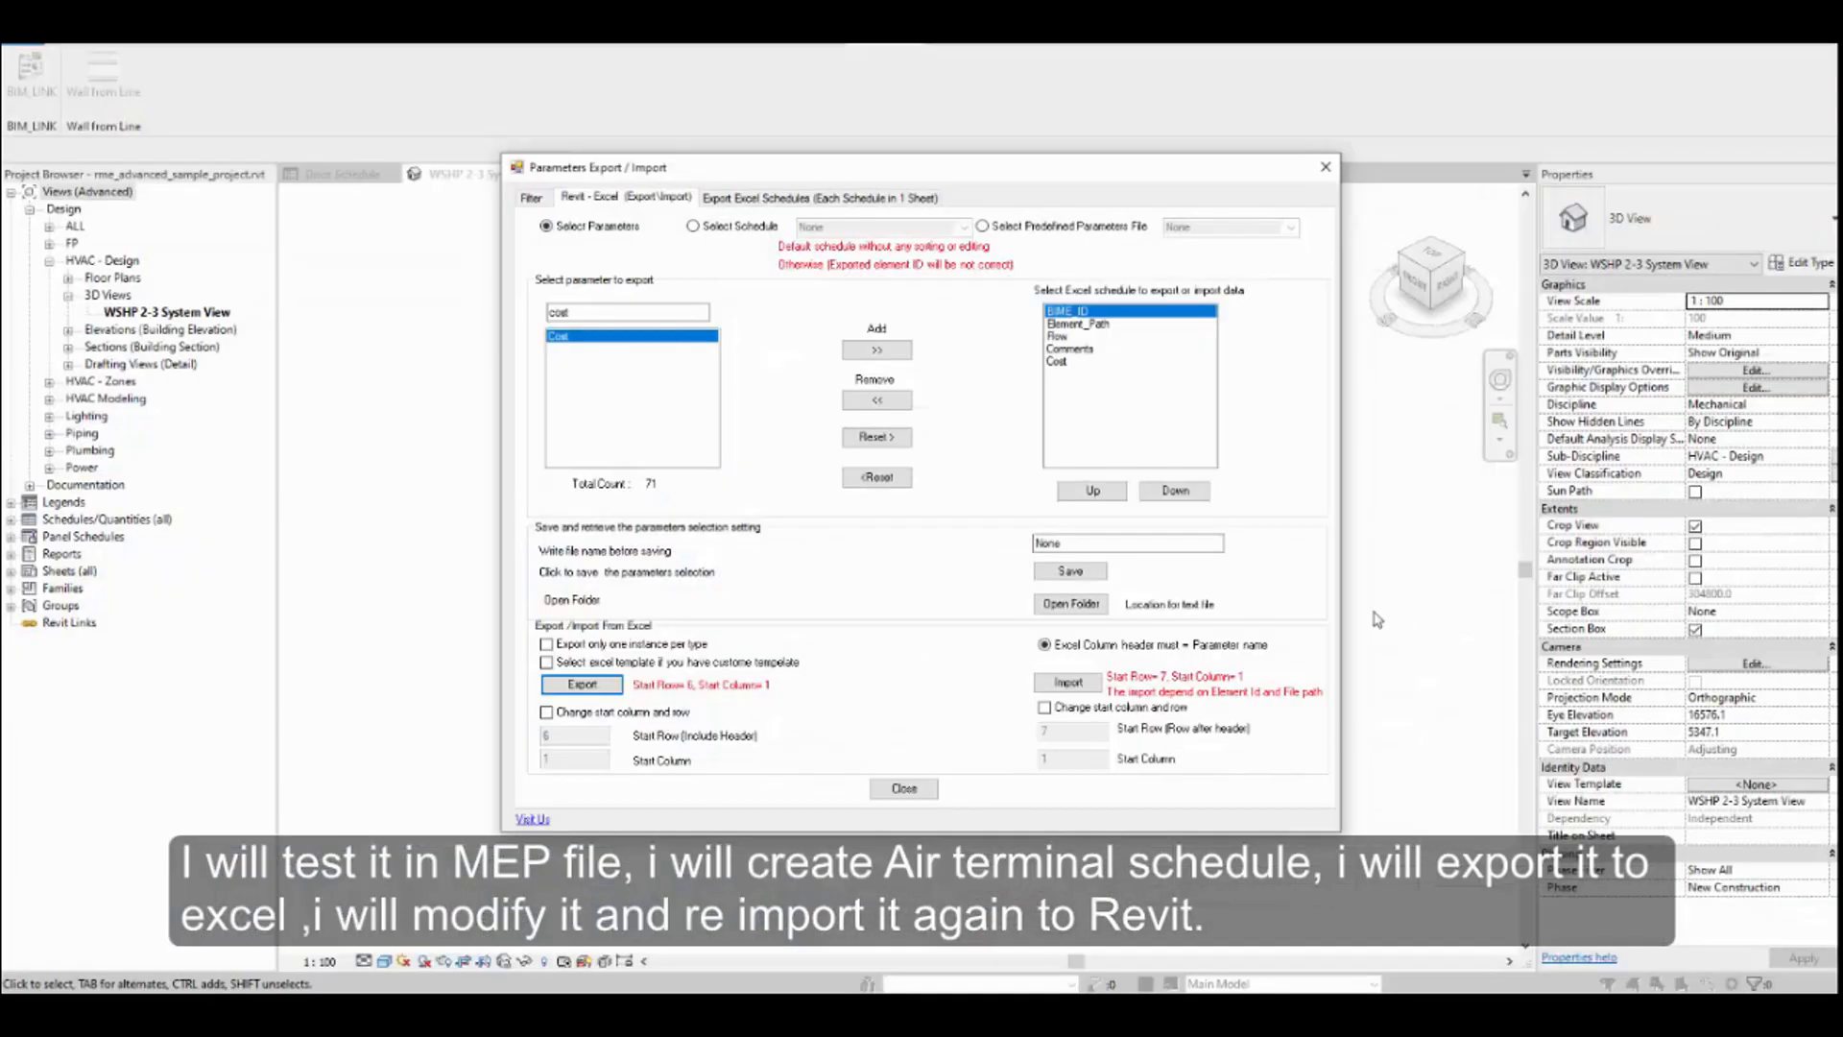
pyautogui.click(1064, 680)
pyautogui.doubleClick(845, 322)
pyautogui.click(979, 574)
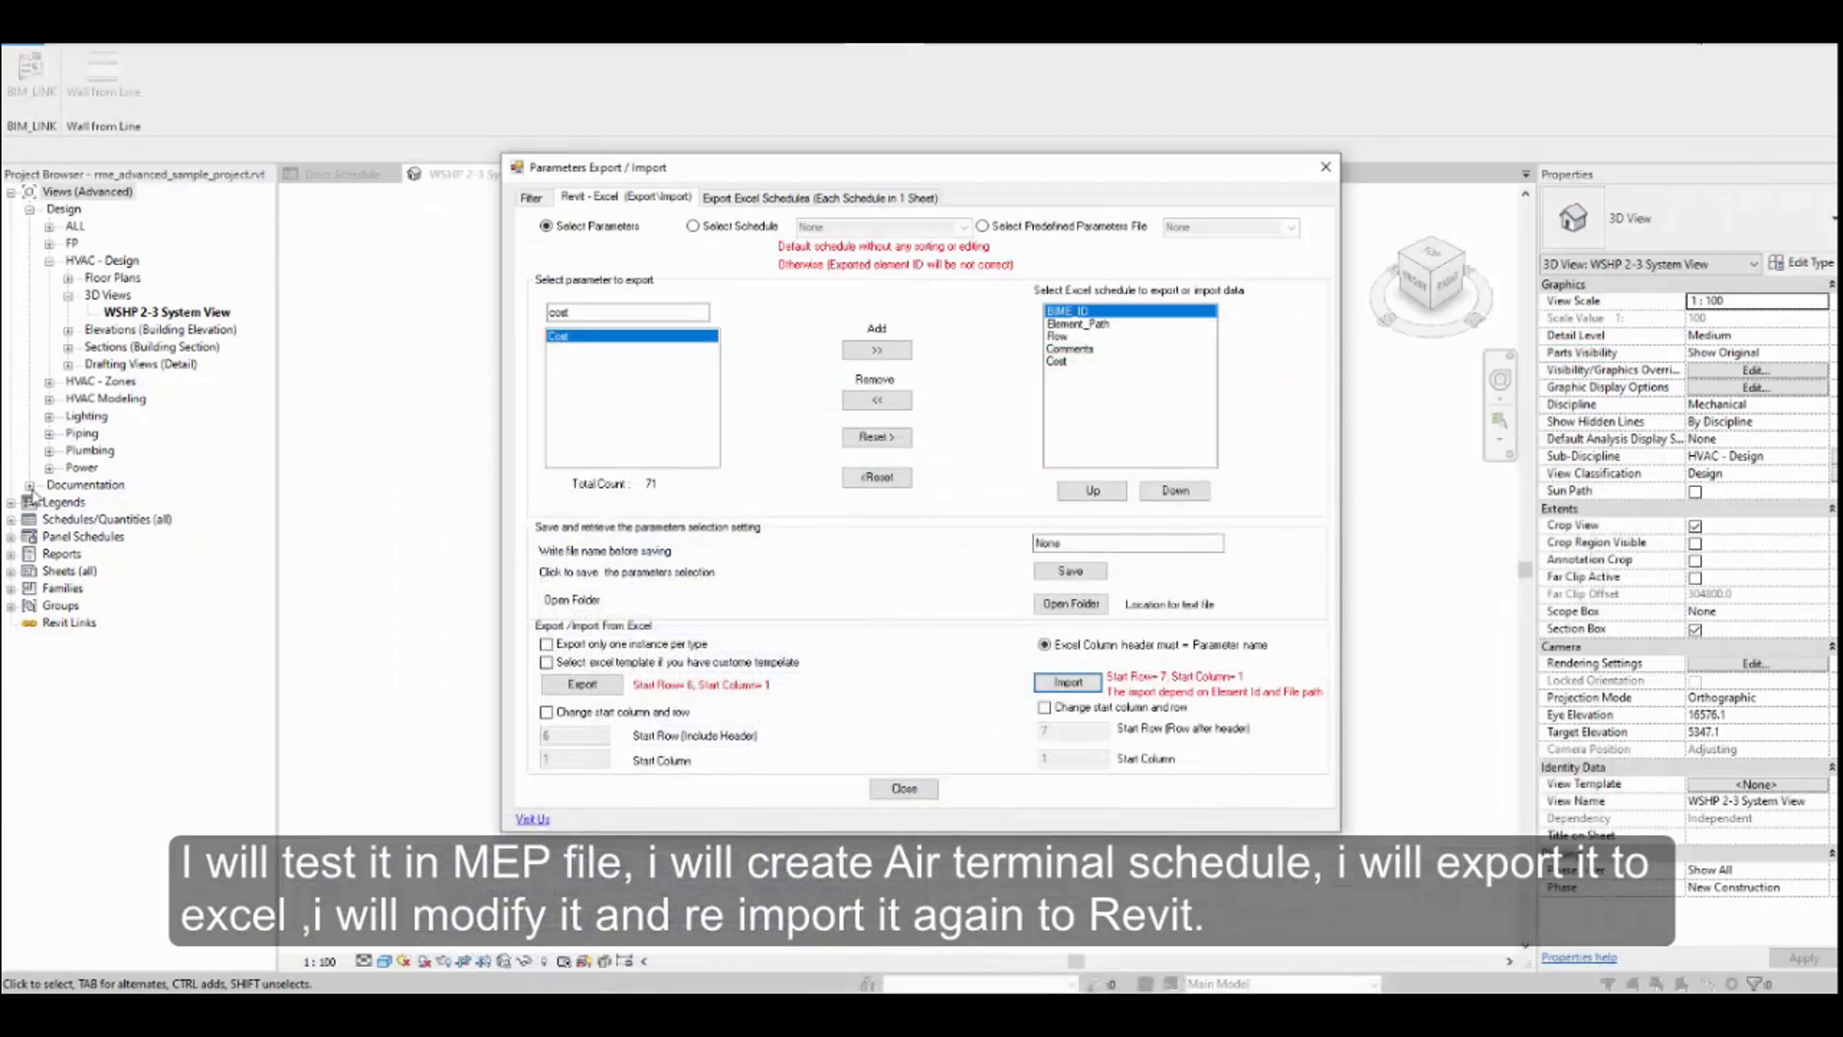
pyautogui.click(903, 788)
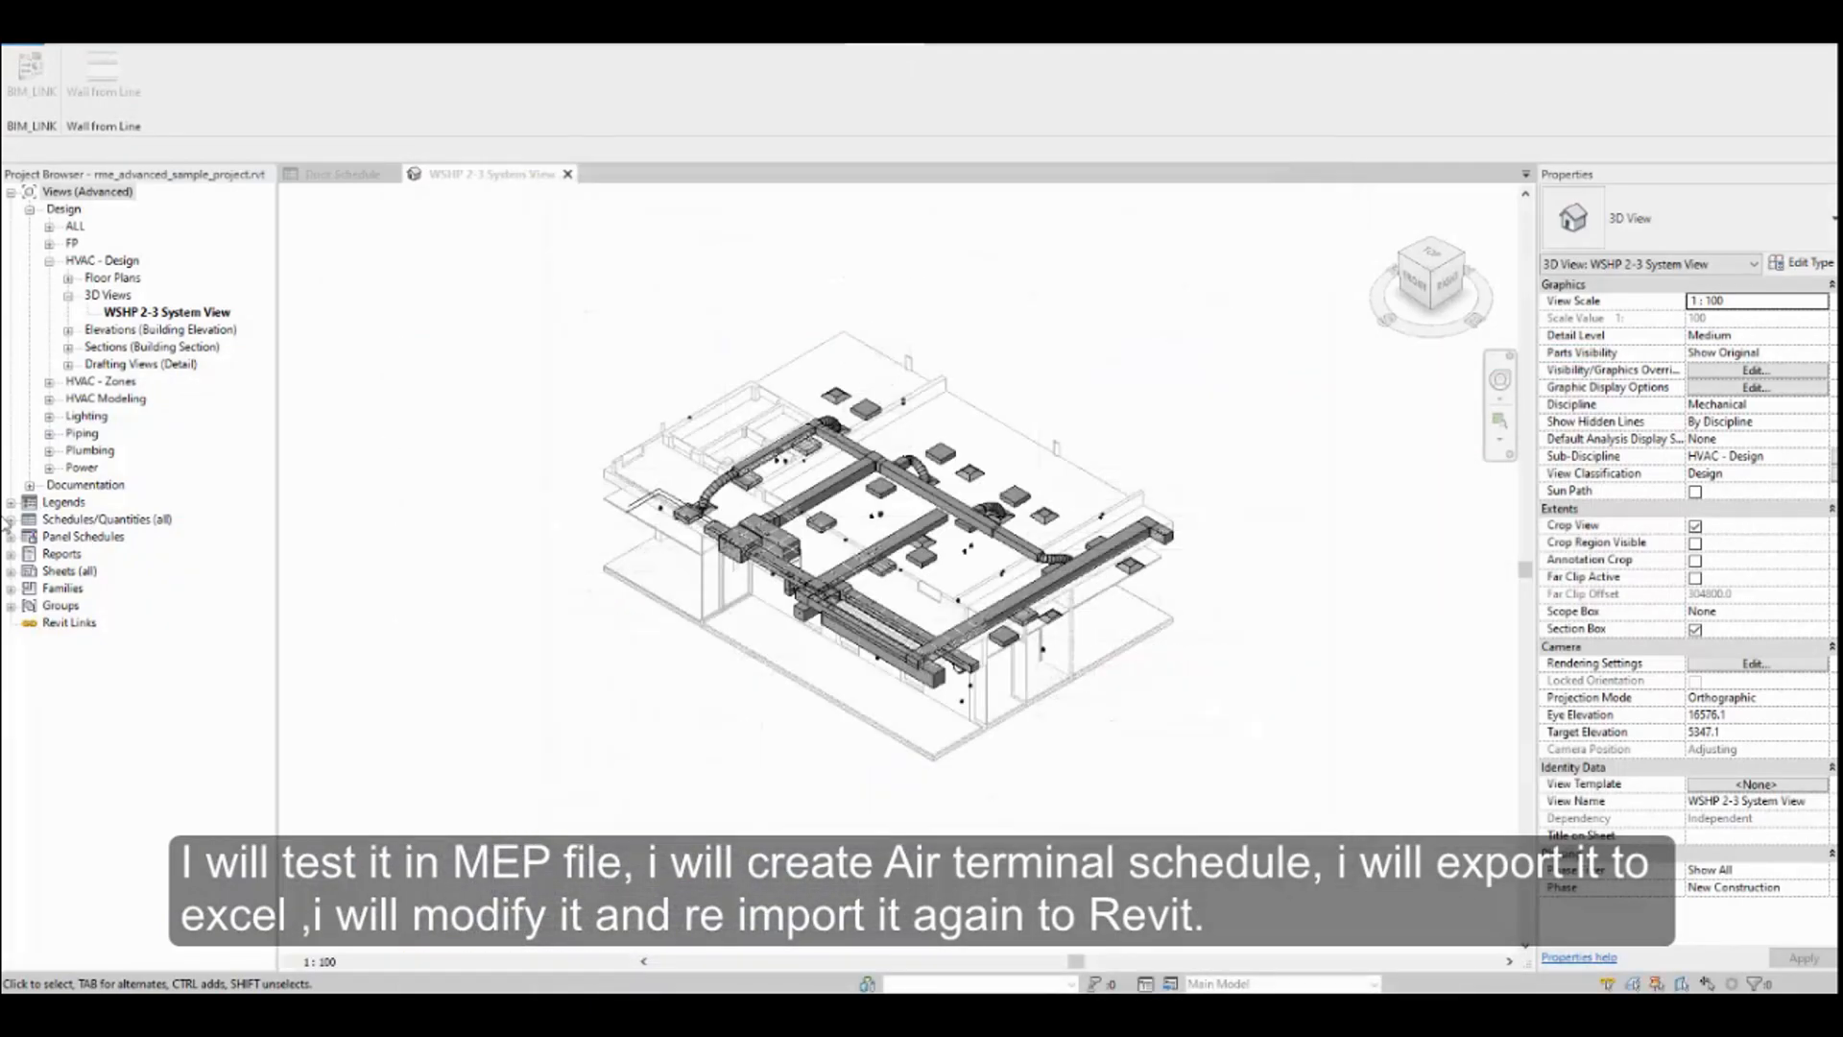
# Create a new building components schedule for the Air Terminals category in the New Construction phase
pyautogui.click(11, 519)
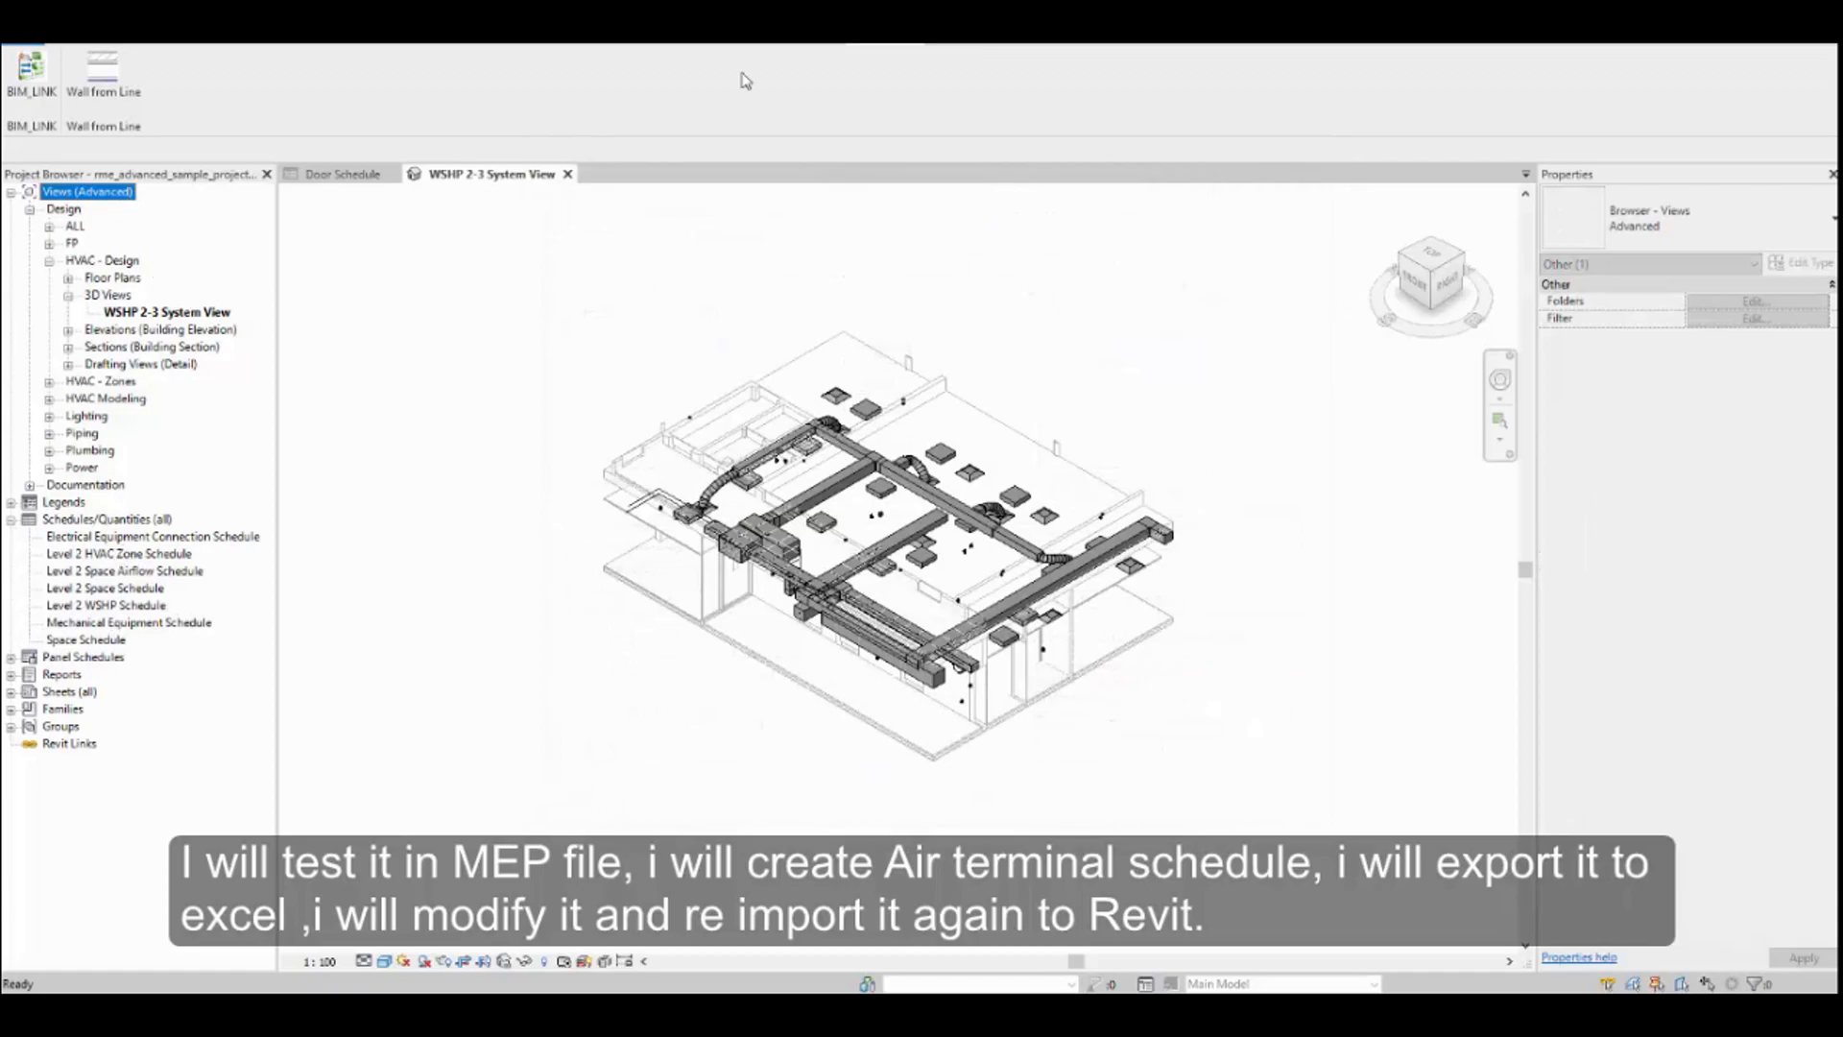
pyautogui.click(667, 46)
pyautogui.click(1044, 98)
pyautogui.click(1052, 156)
pyautogui.click(792, 492)
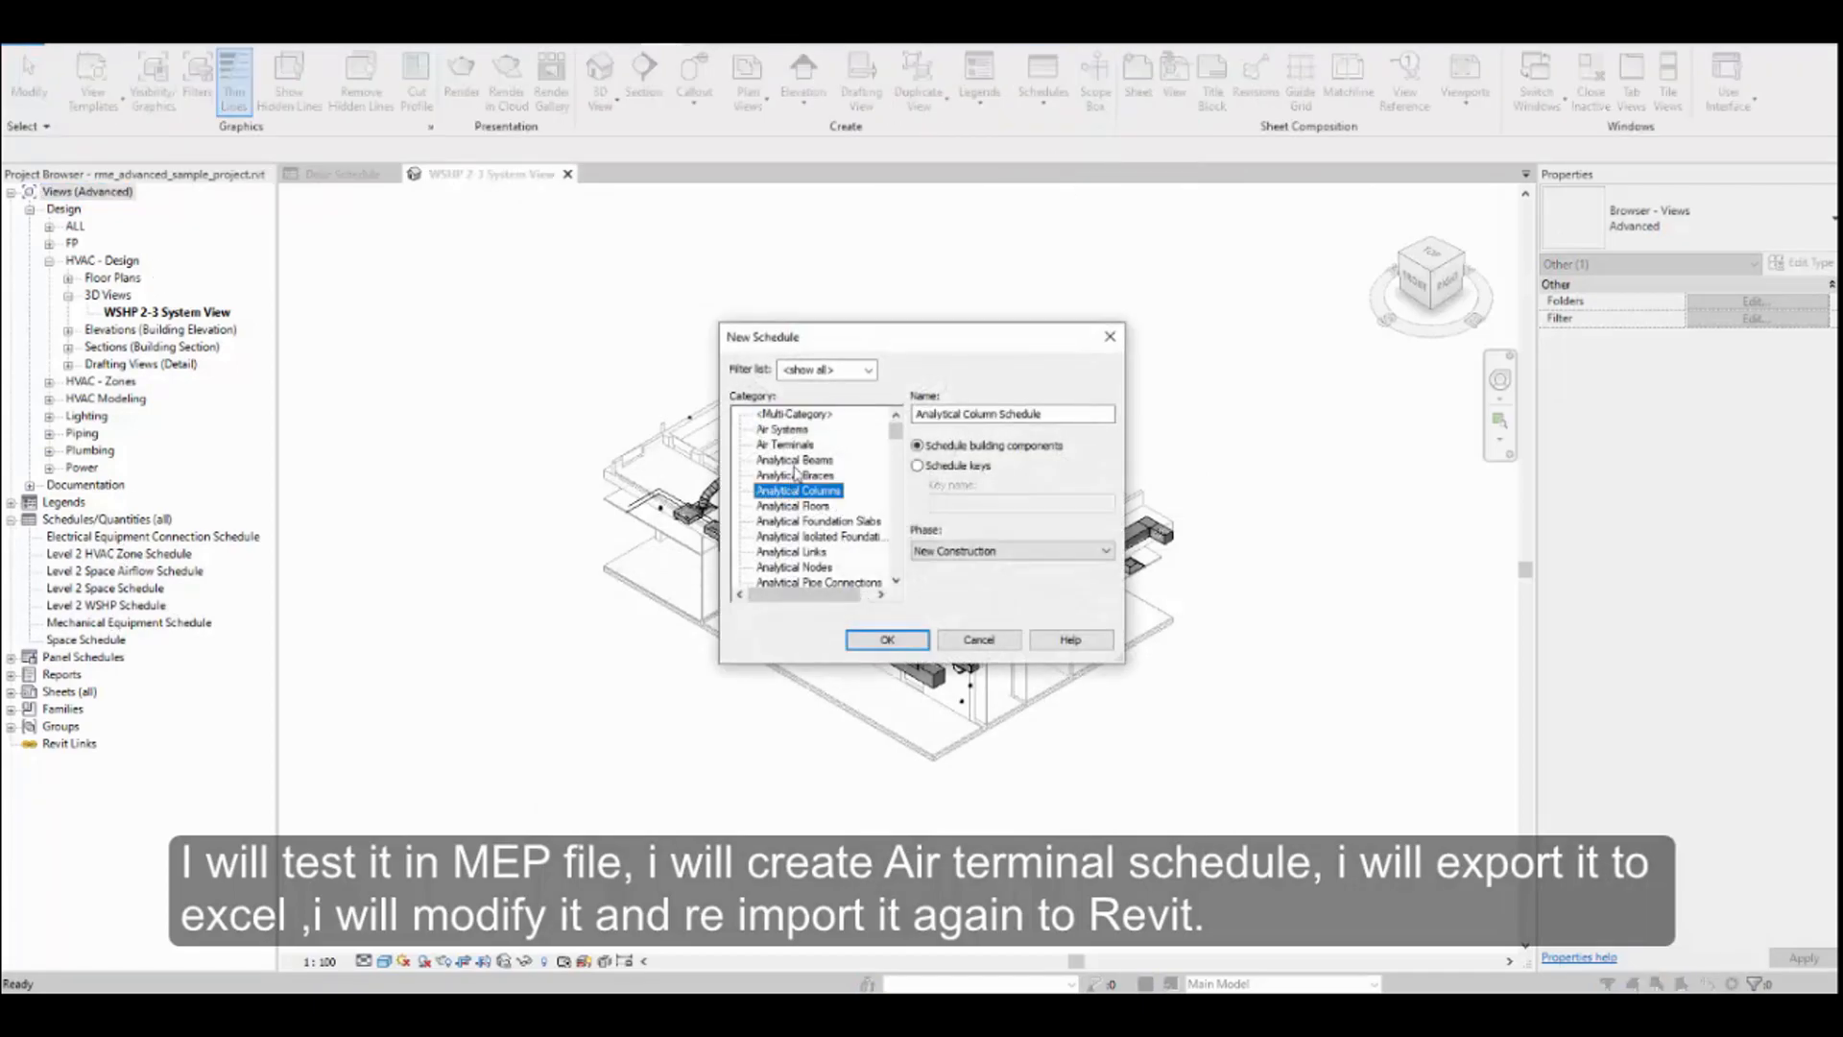
pyautogui.click(786, 445)
pyautogui.click(887, 639)
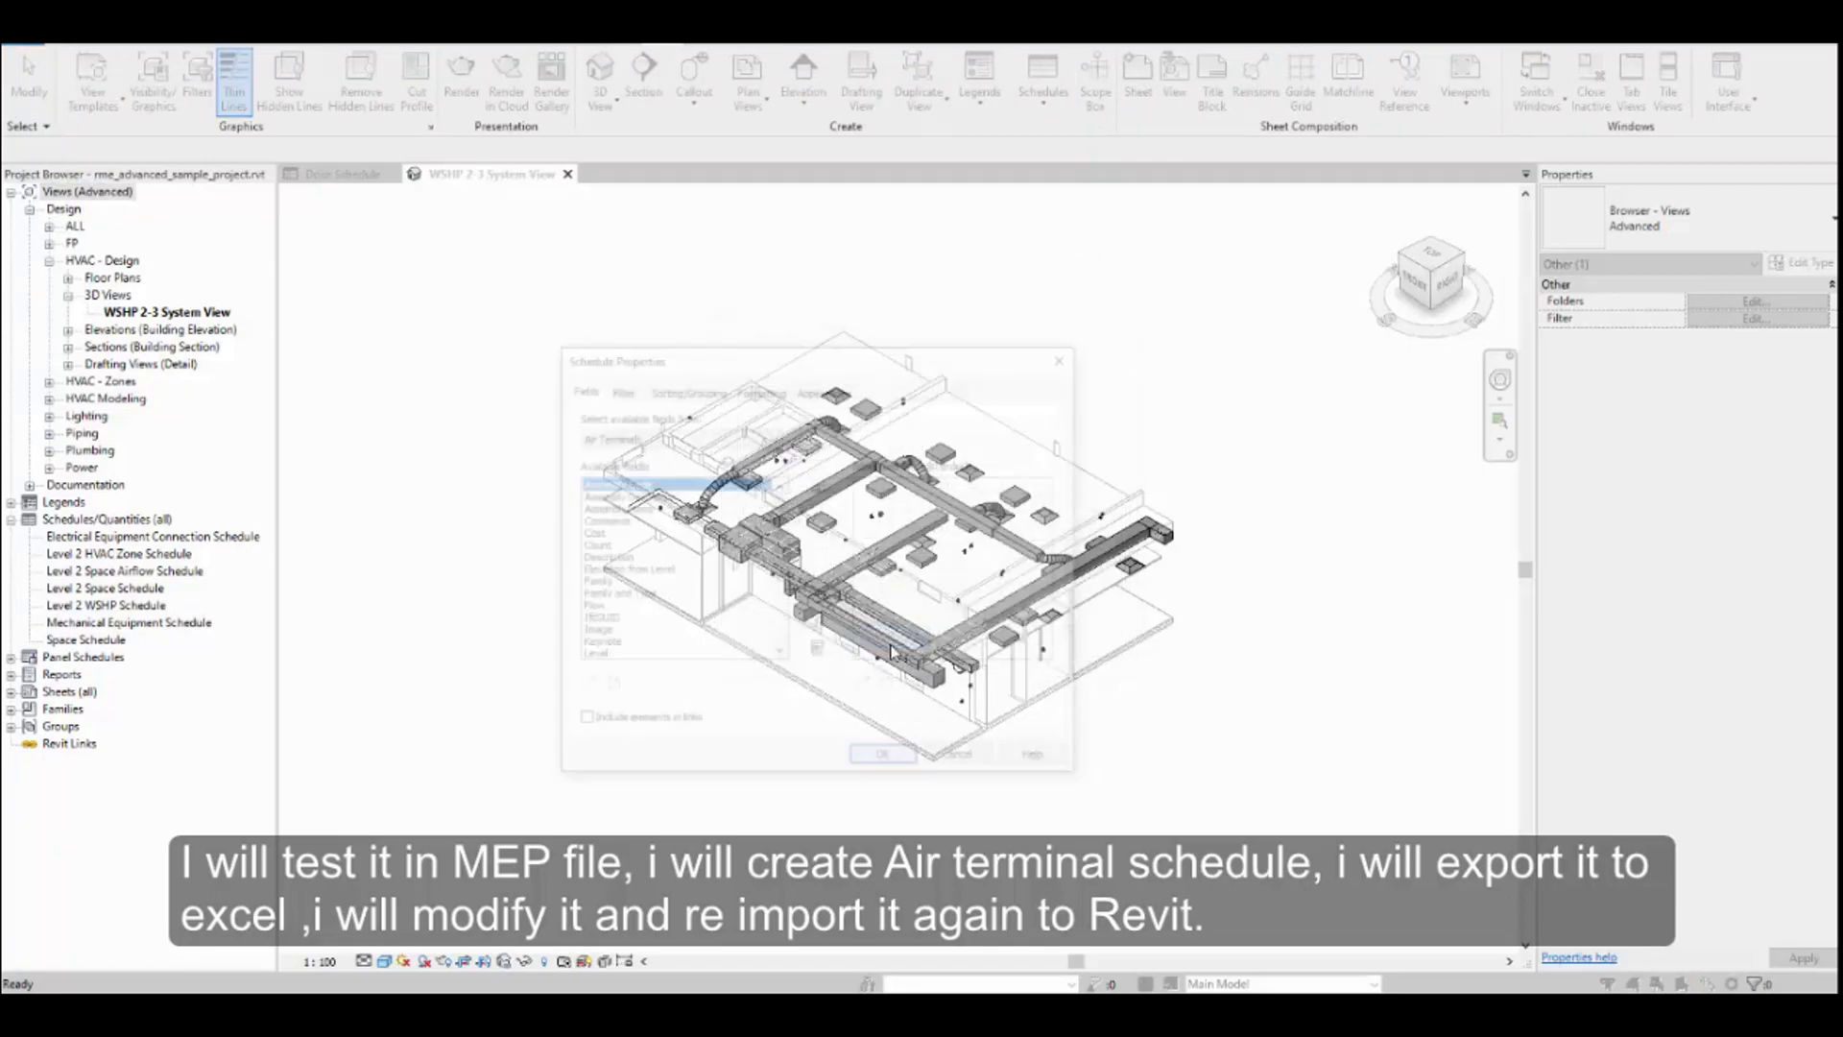
# Check the workbook's column headers in Excel, return to Revit and add Flow as the first scheduled field
pyautogui.click(602, 570)
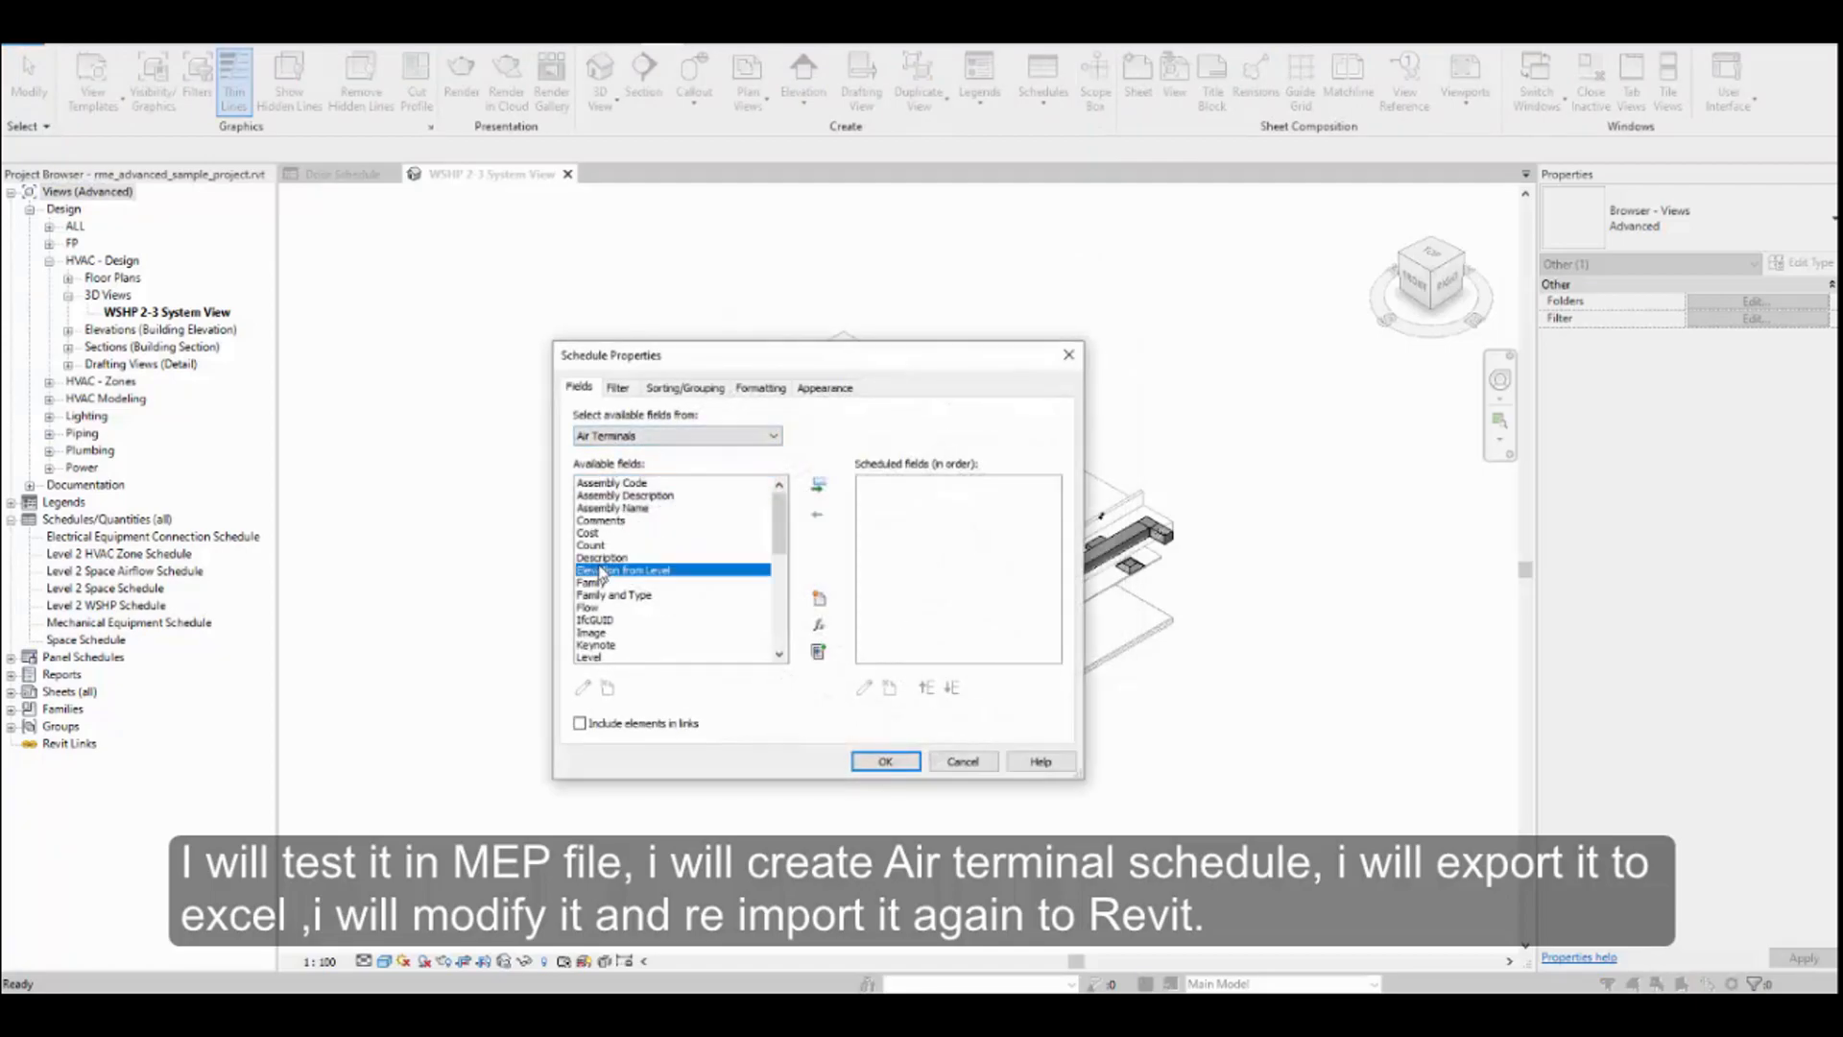
pyautogui.click(1151, 1014)
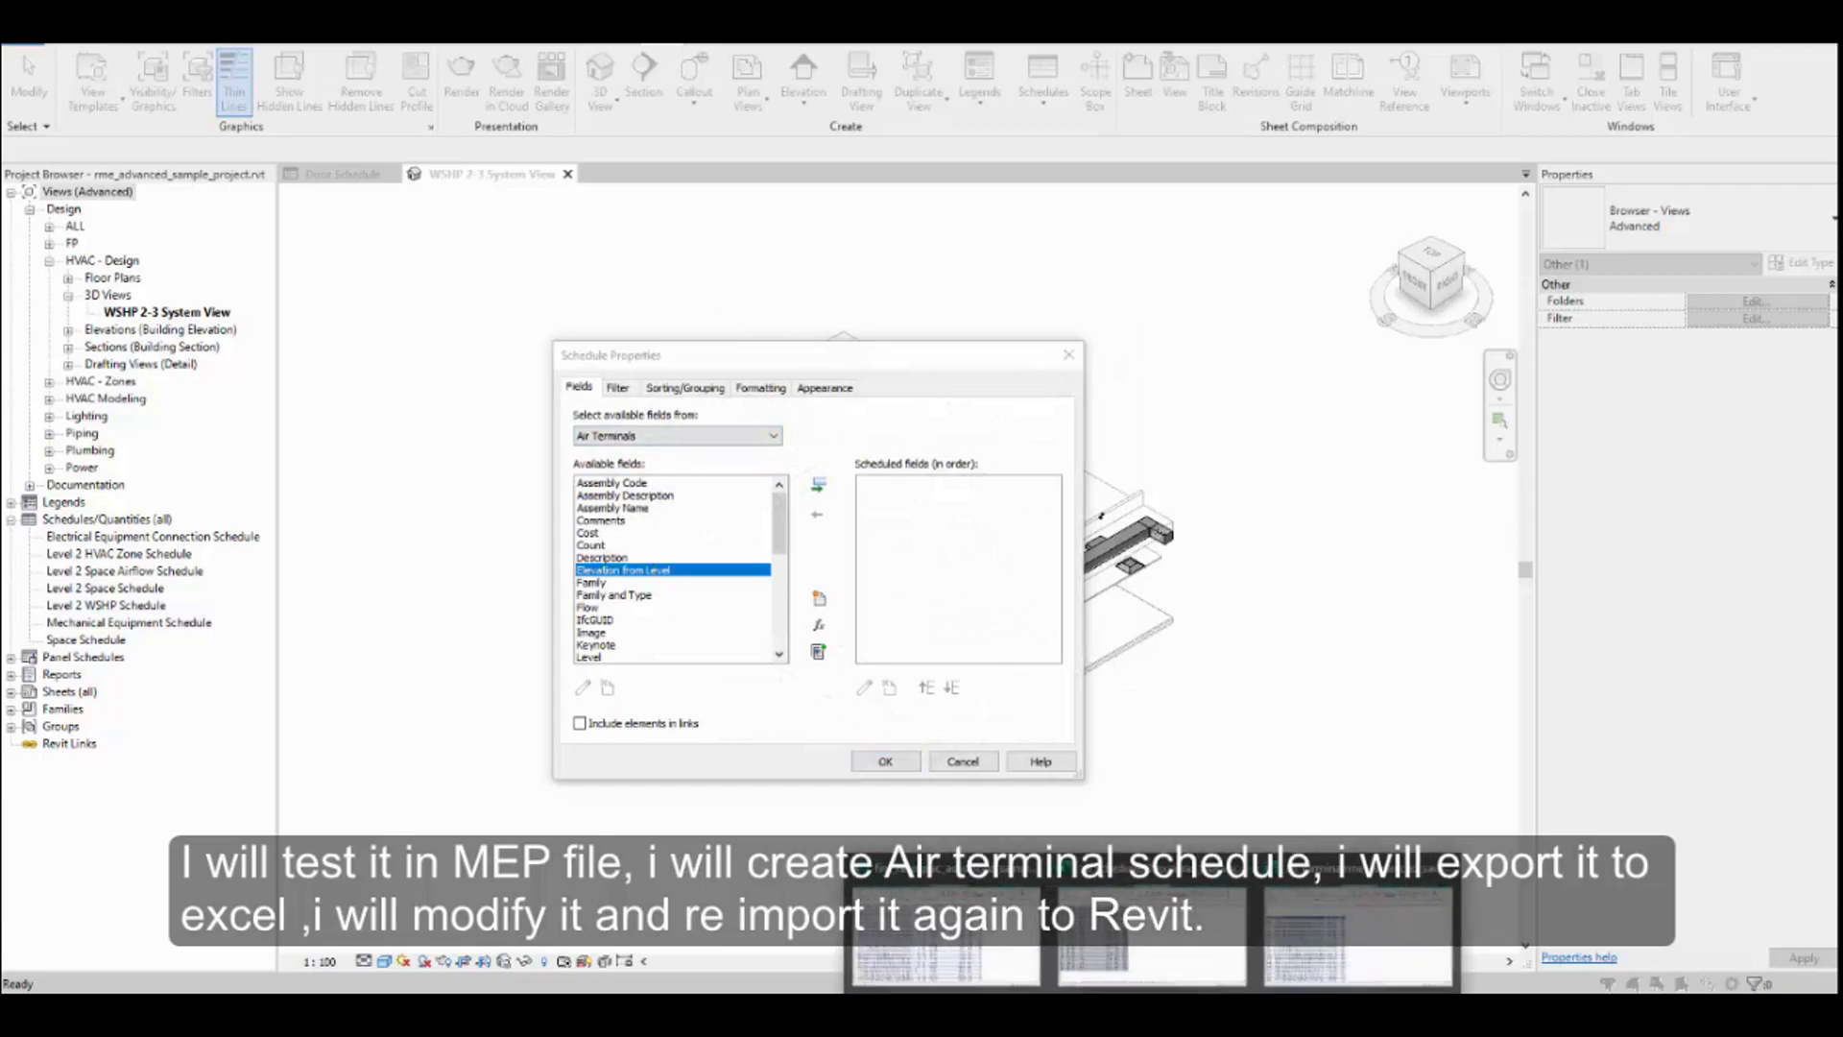
pyautogui.click(1358, 945)
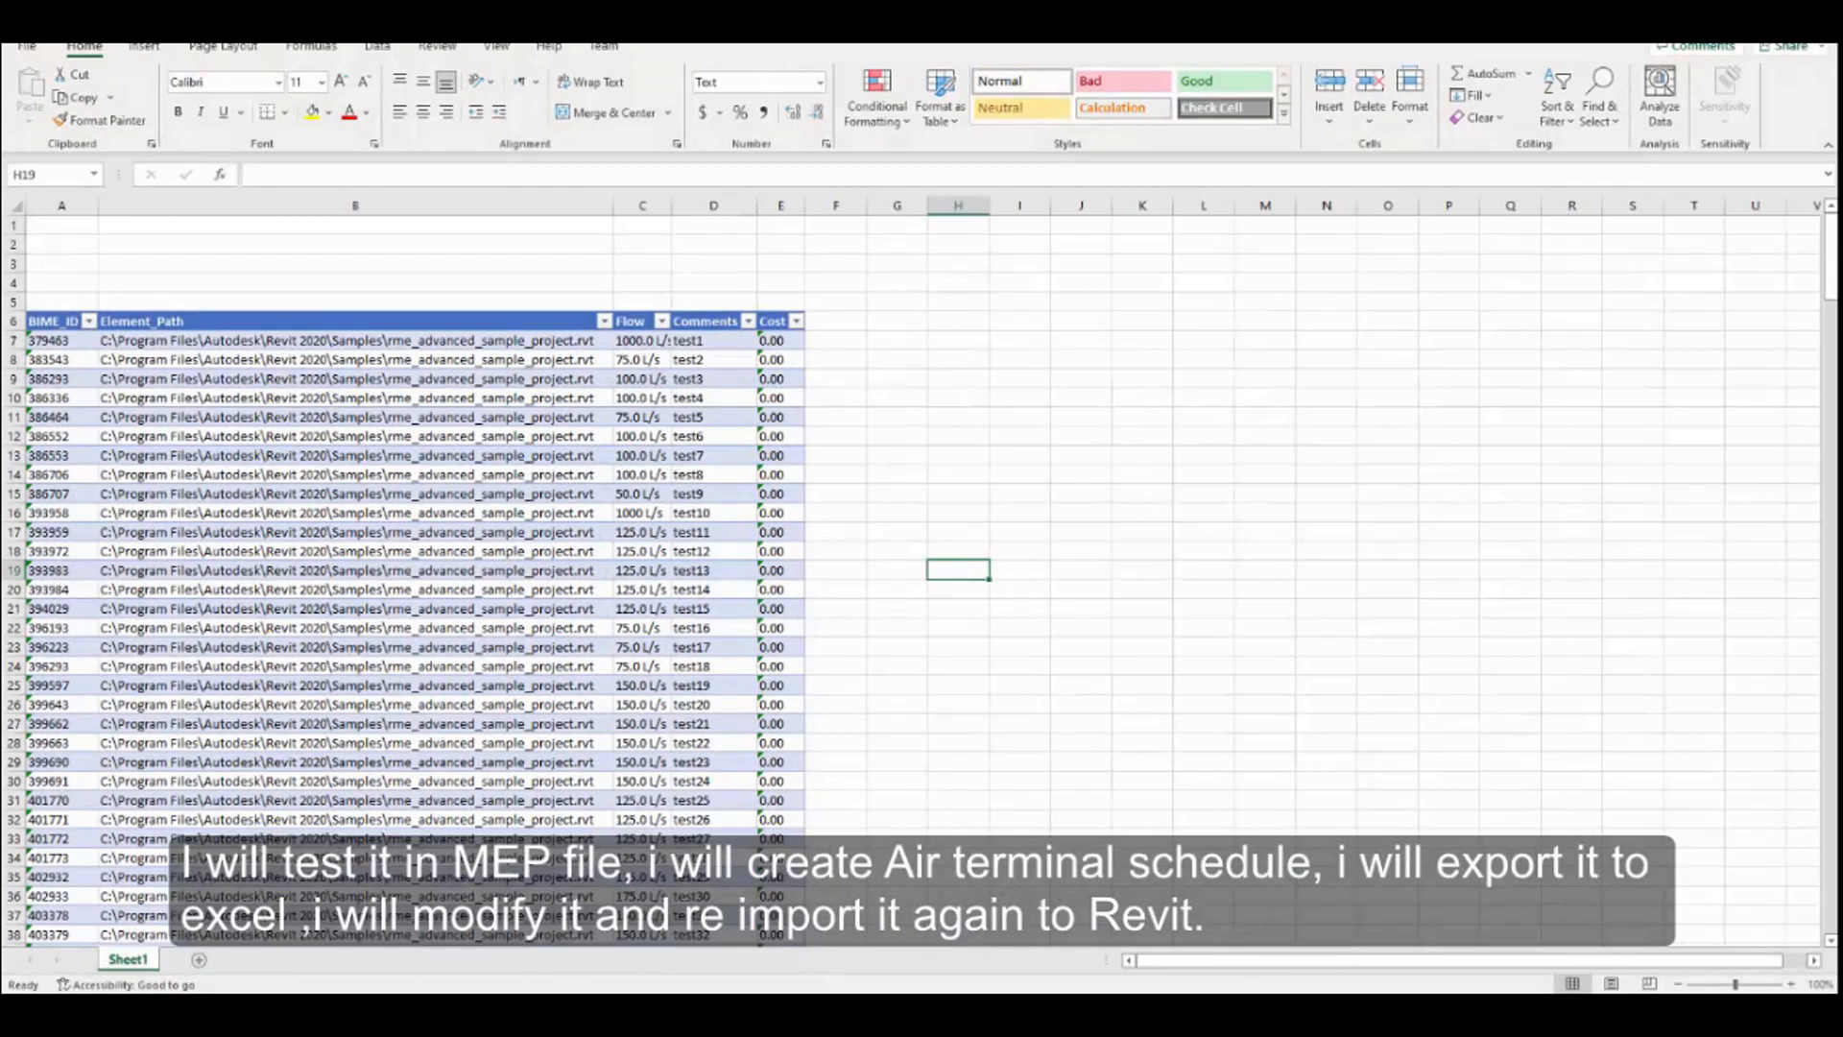
pyautogui.hotkey('alt', 'Tab')
pyautogui.click(605, 534)
pyautogui.press('f')
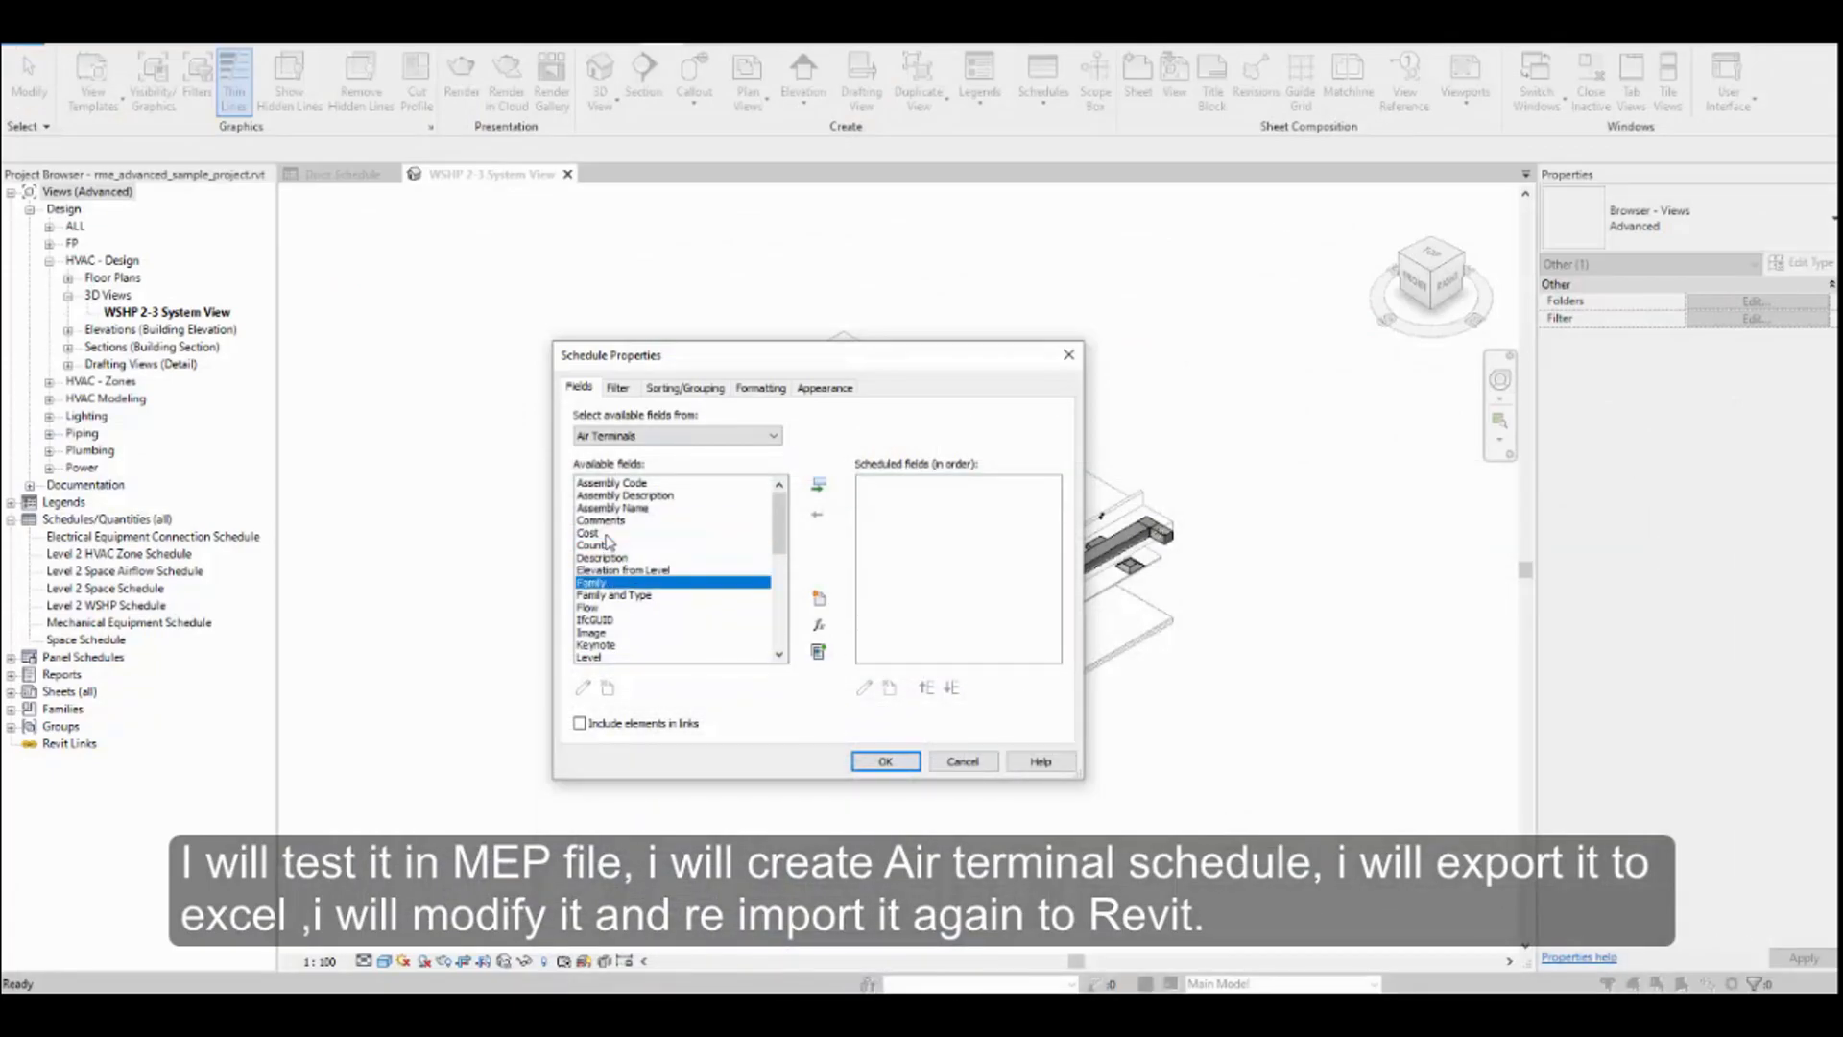
pyautogui.press('f')
pyautogui.press('f')
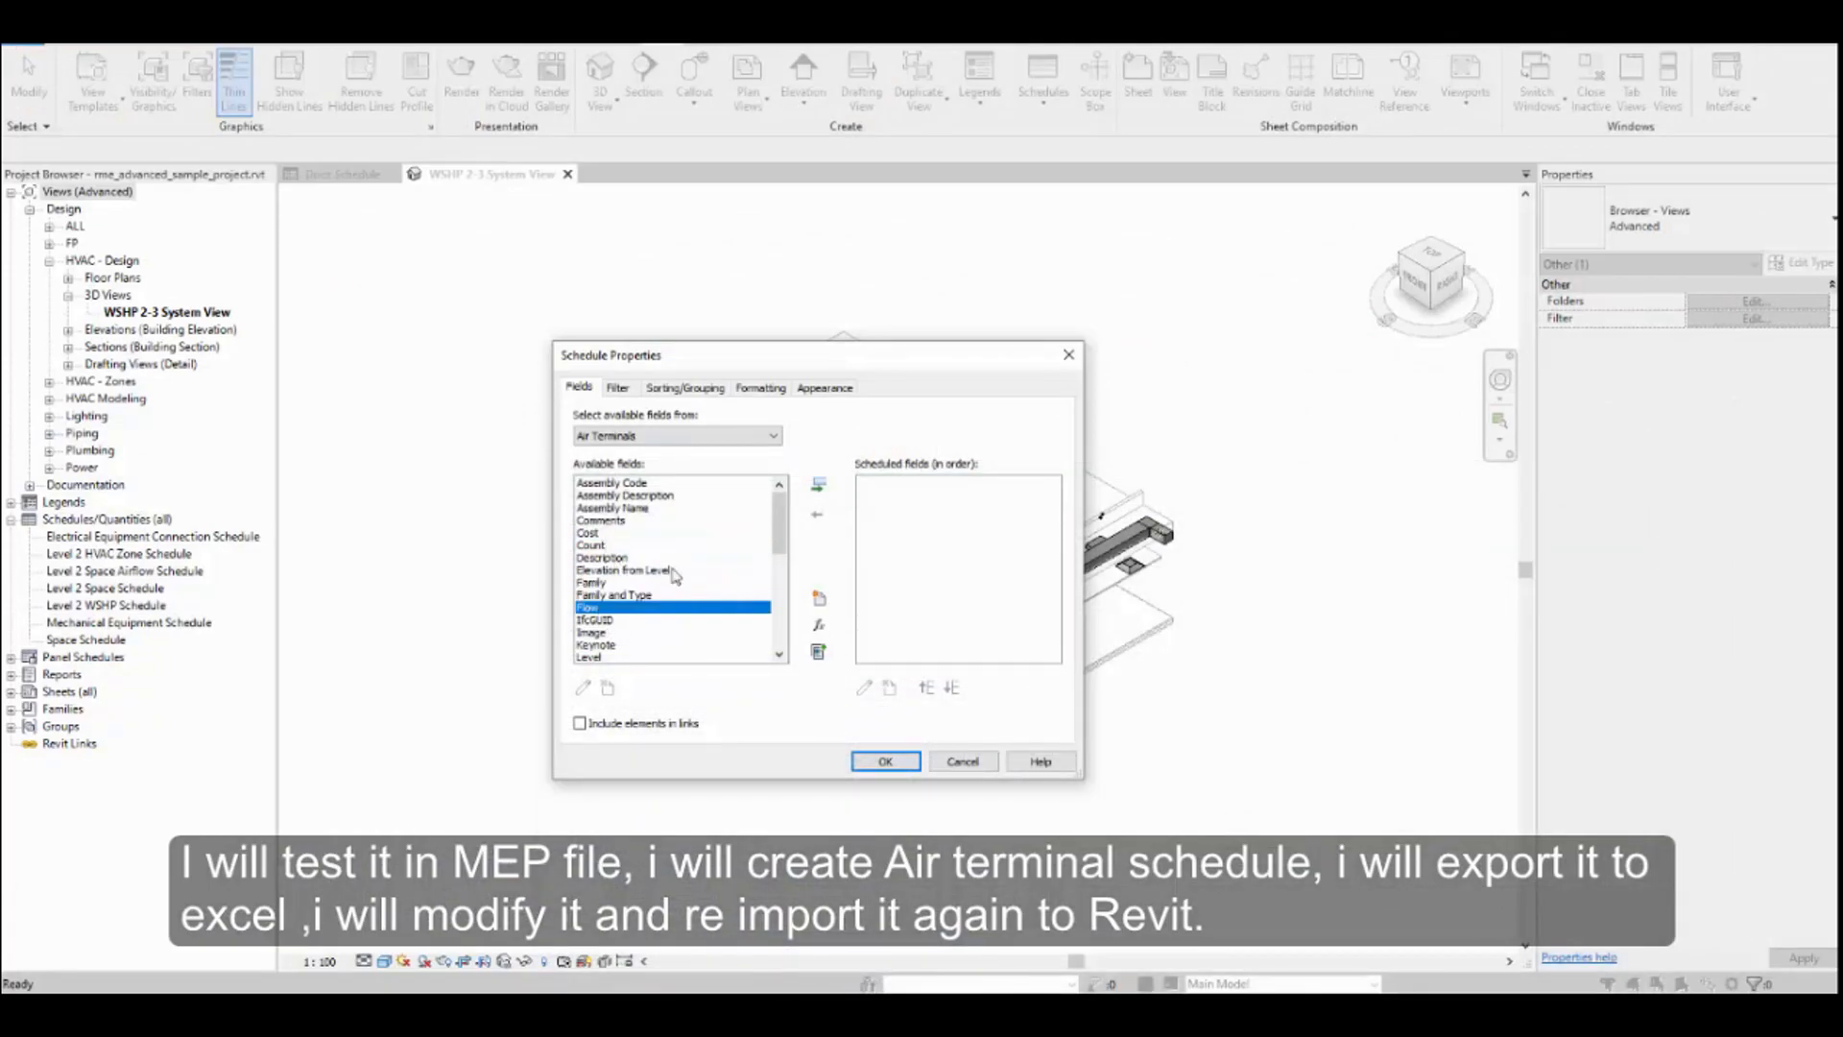
pyautogui.click(818, 484)
# Add the Comments and Cost fields after Flow and generate the Air Terminal Schedule
pyautogui.click(616, 518)
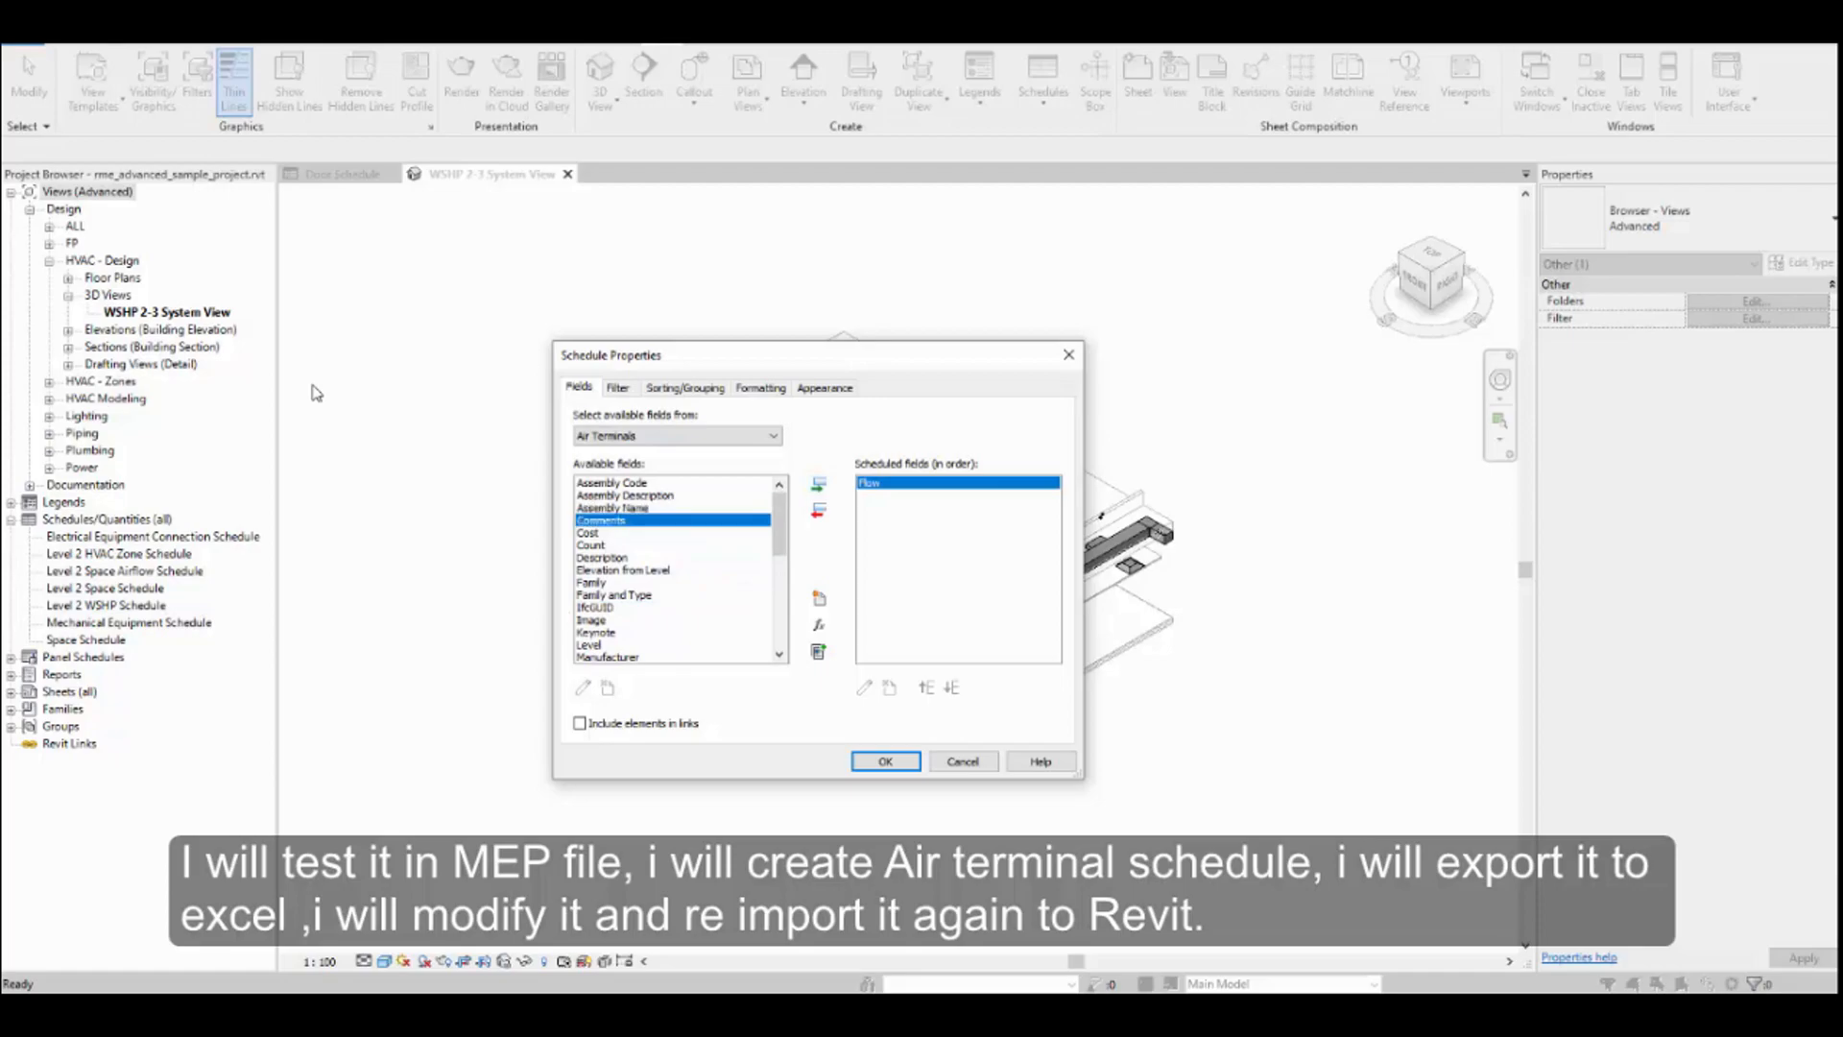
pyautogui.click(818, 485)
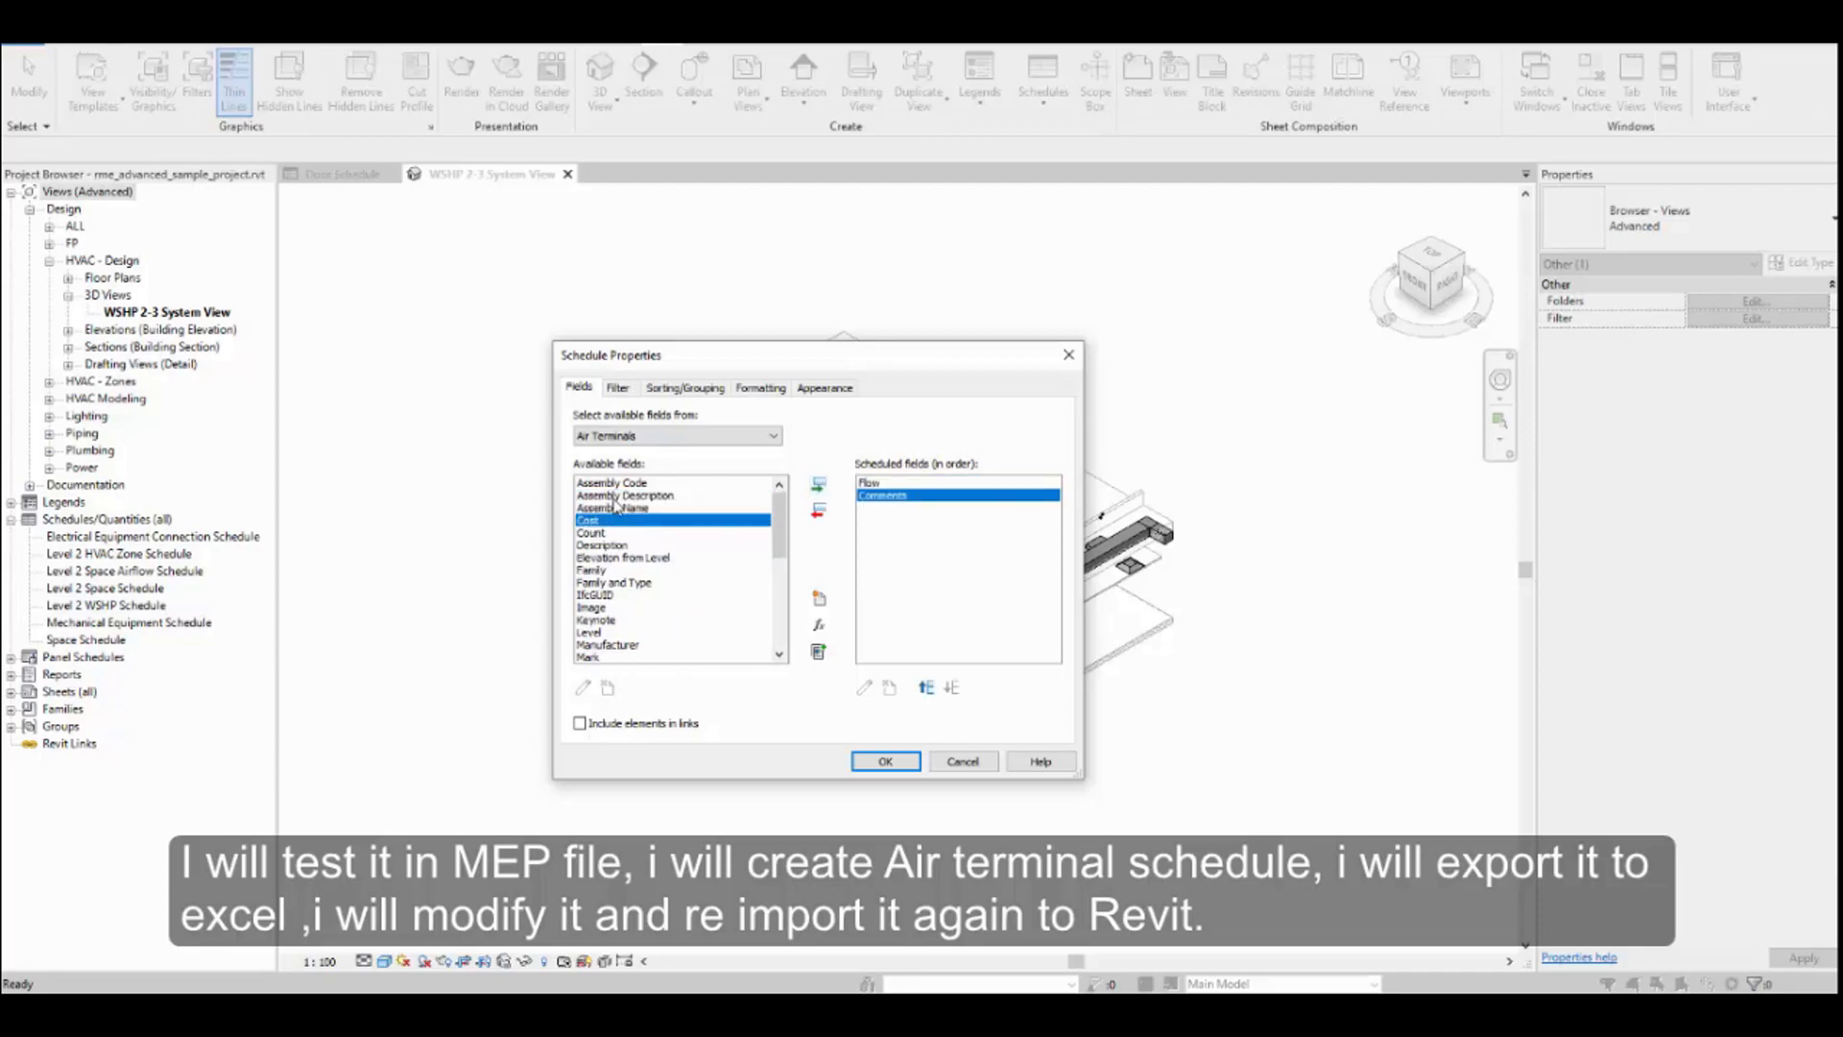
pyautogui.click(818, 485)
pyautogui.click(885, 762)
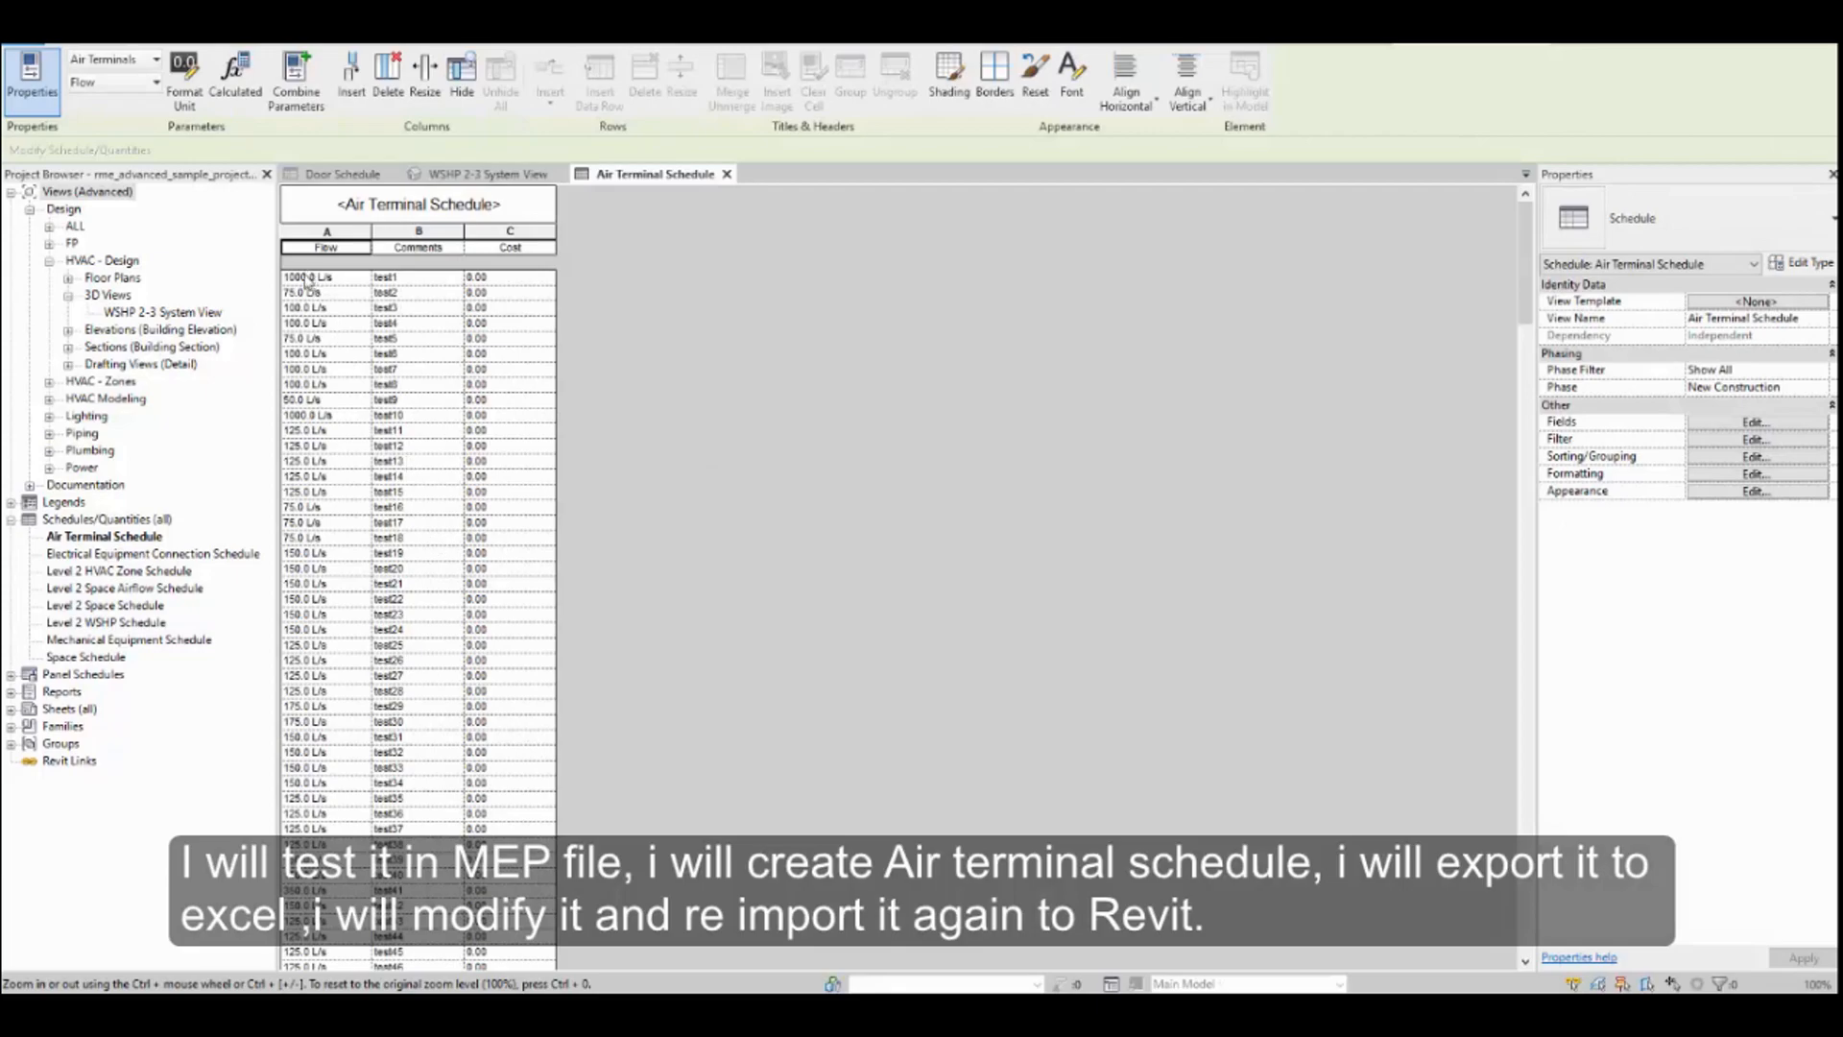
# Compare the Flow and Comments of the test10 row in the Air Terminal Schedule with the same row in the Excel workbook
pyautogui.click(415, 417)
pyautogui.moveTo(496, 417); pyautogui.dragTo(316, 423)
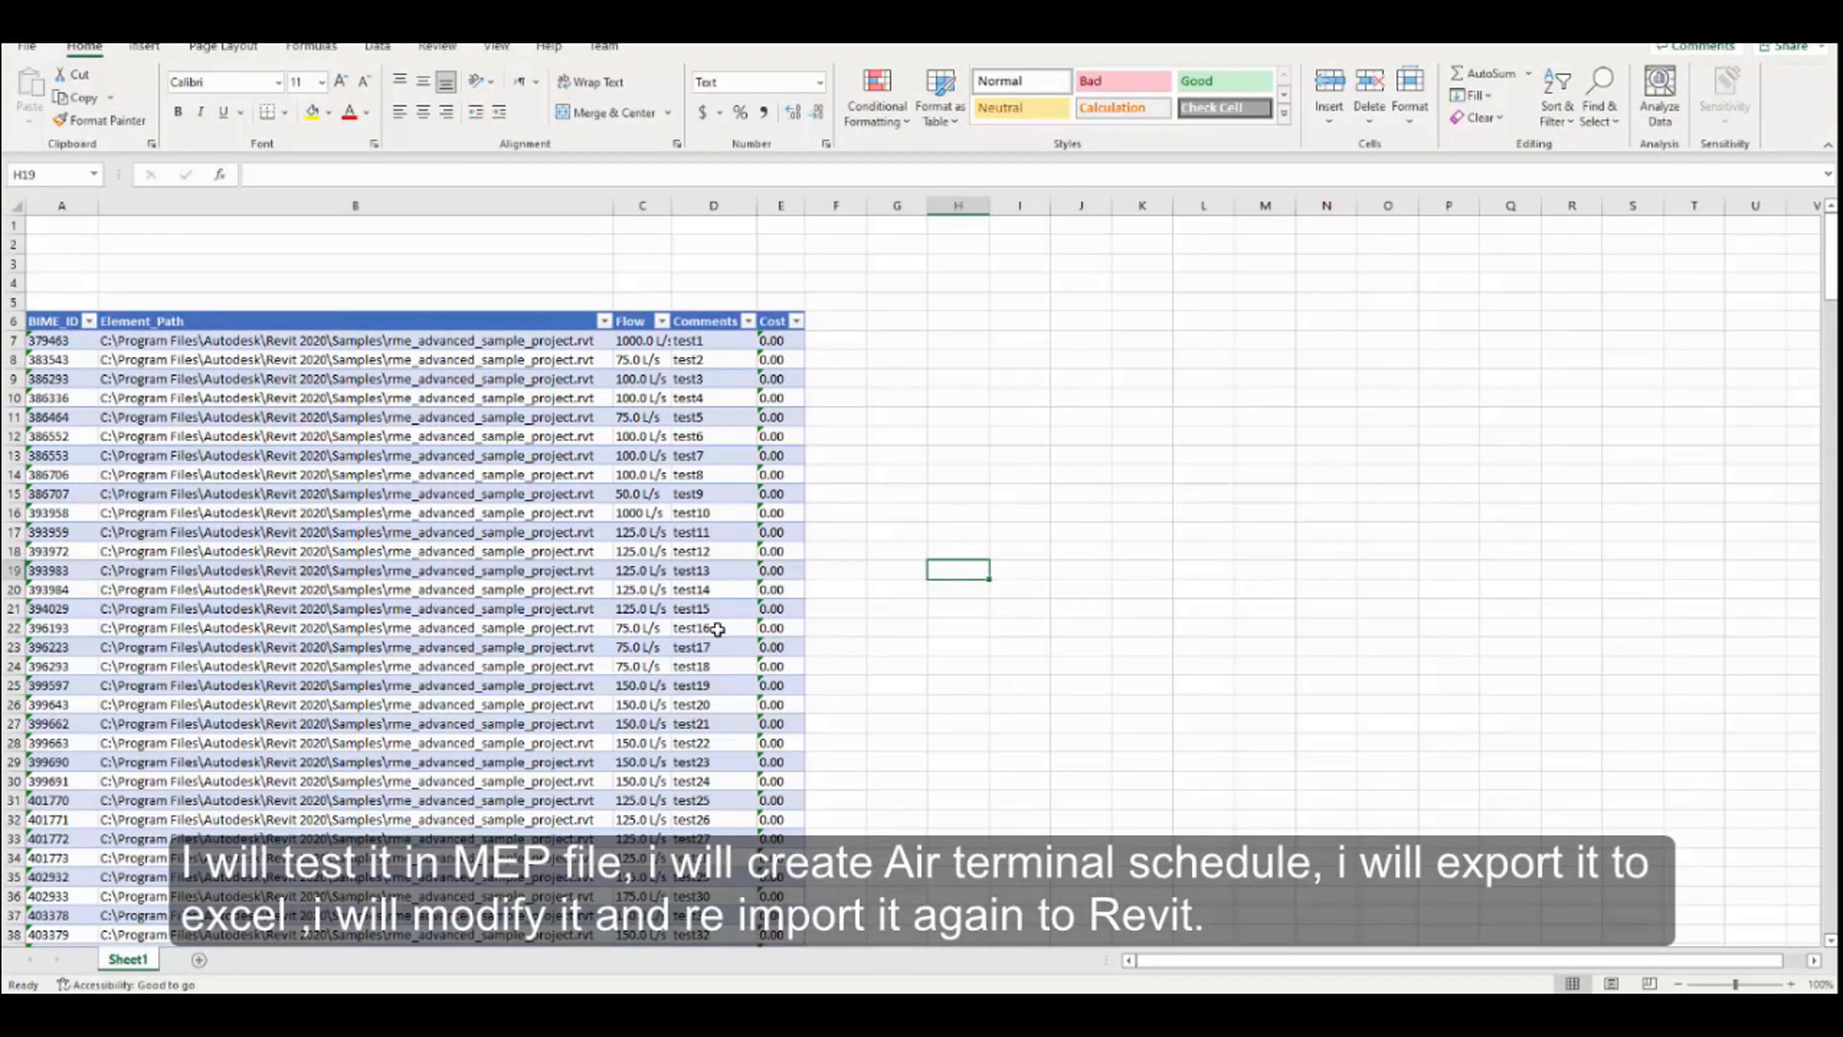
pyautogui.moveTo(729, 513); pyautogui.dragTo(639, 515)
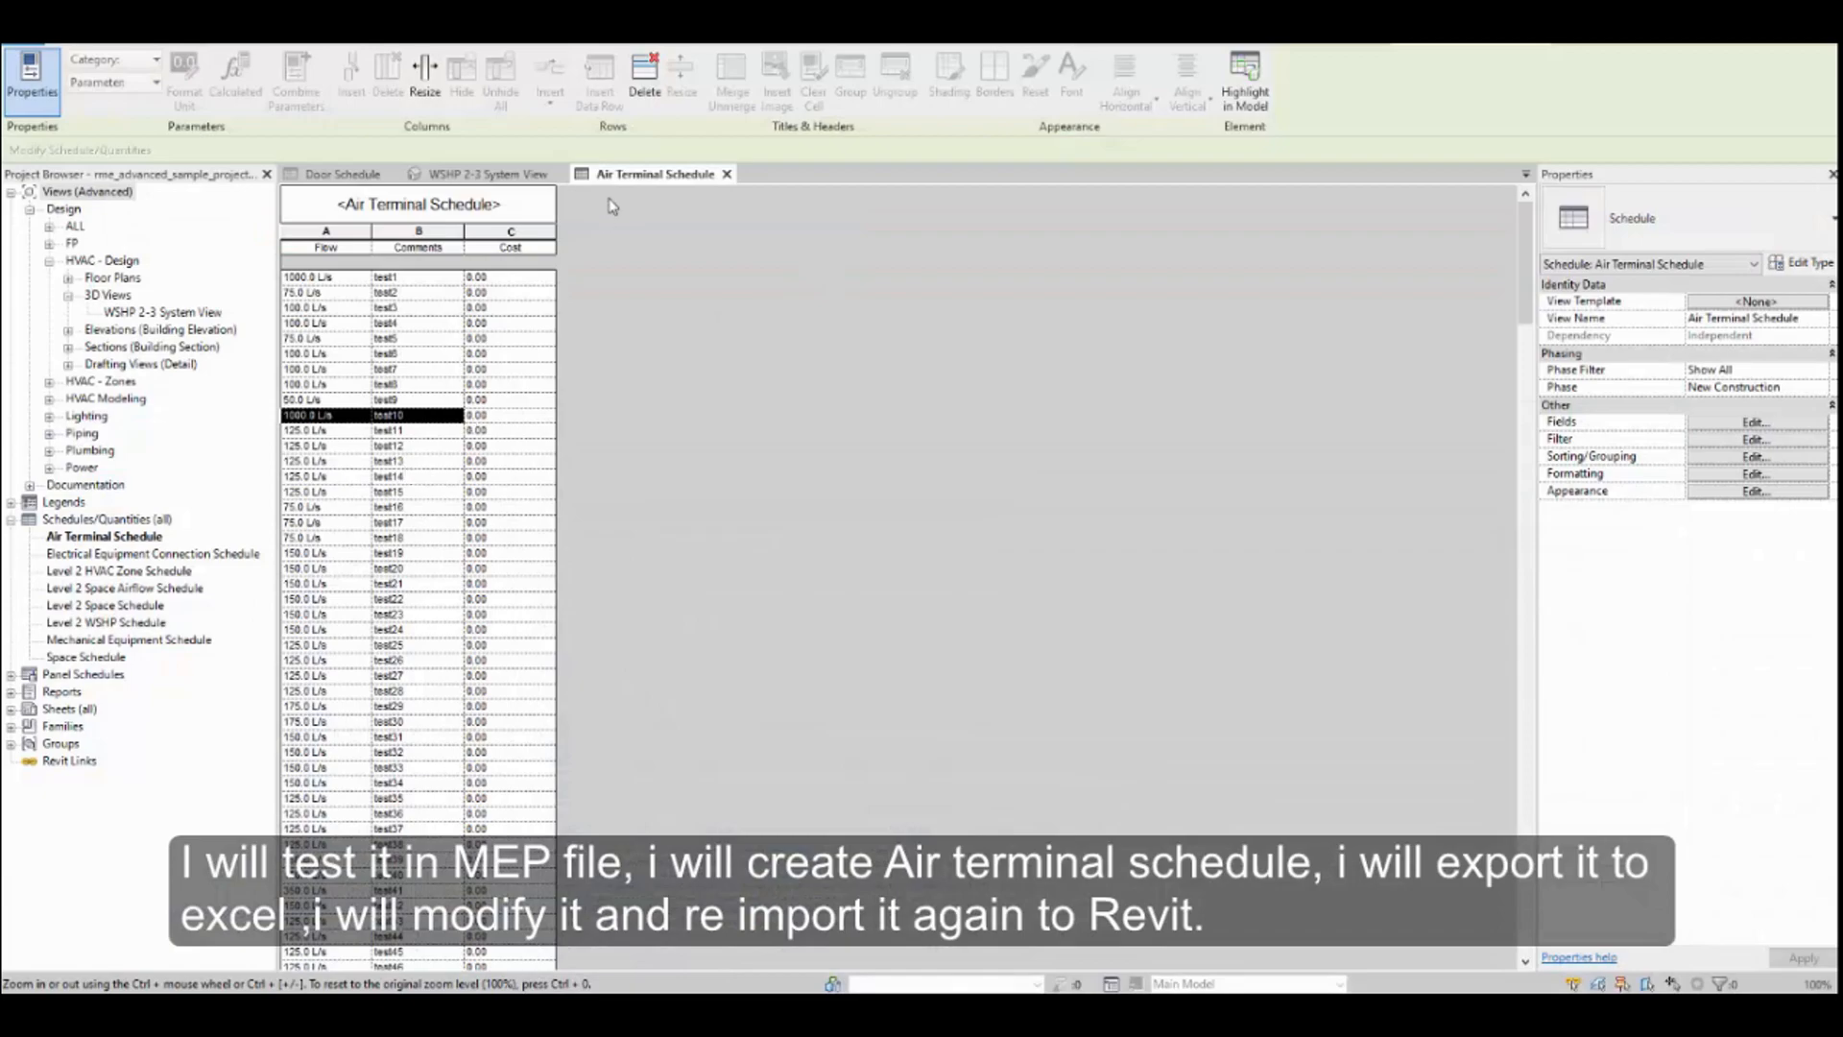
# Open the Level 2 HVAC Zone Schedule and the Level 2 Space Airflow Schedule to review their contents
pyautogui.doubleClick(171, 572)
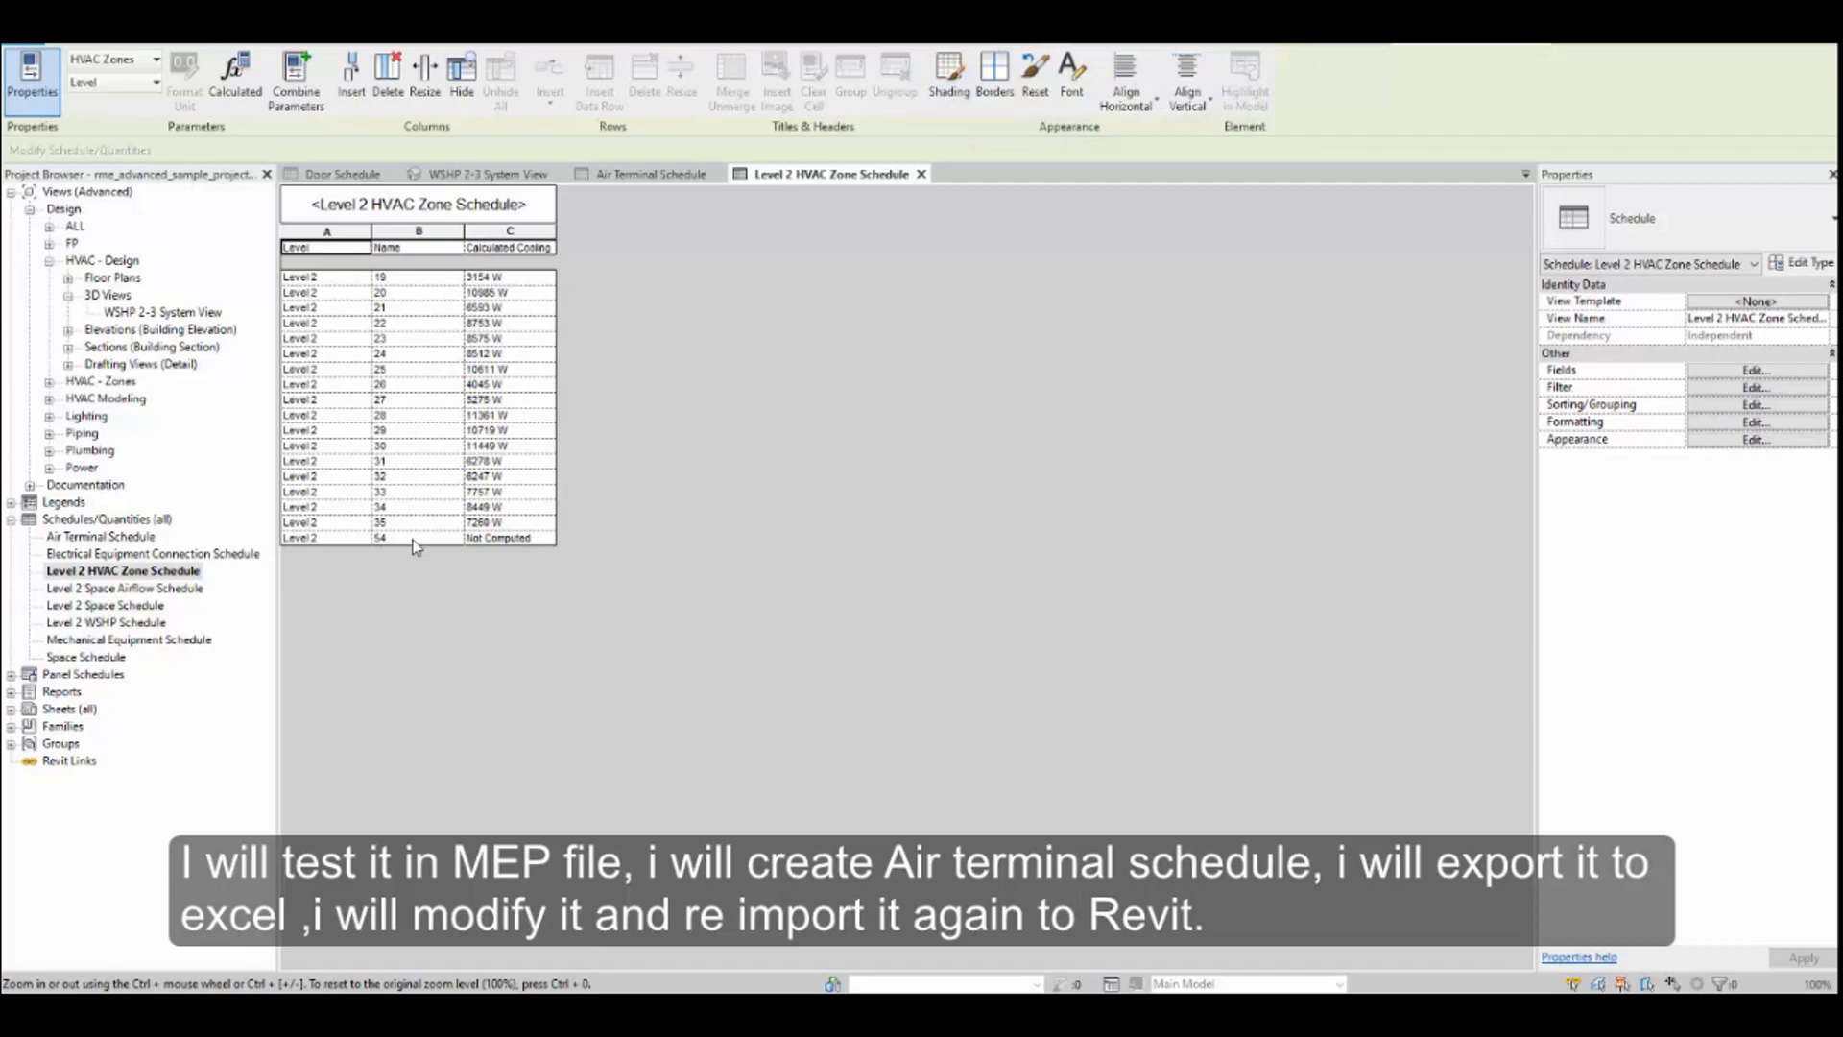
pyautogui.doubleClick(131, 589)
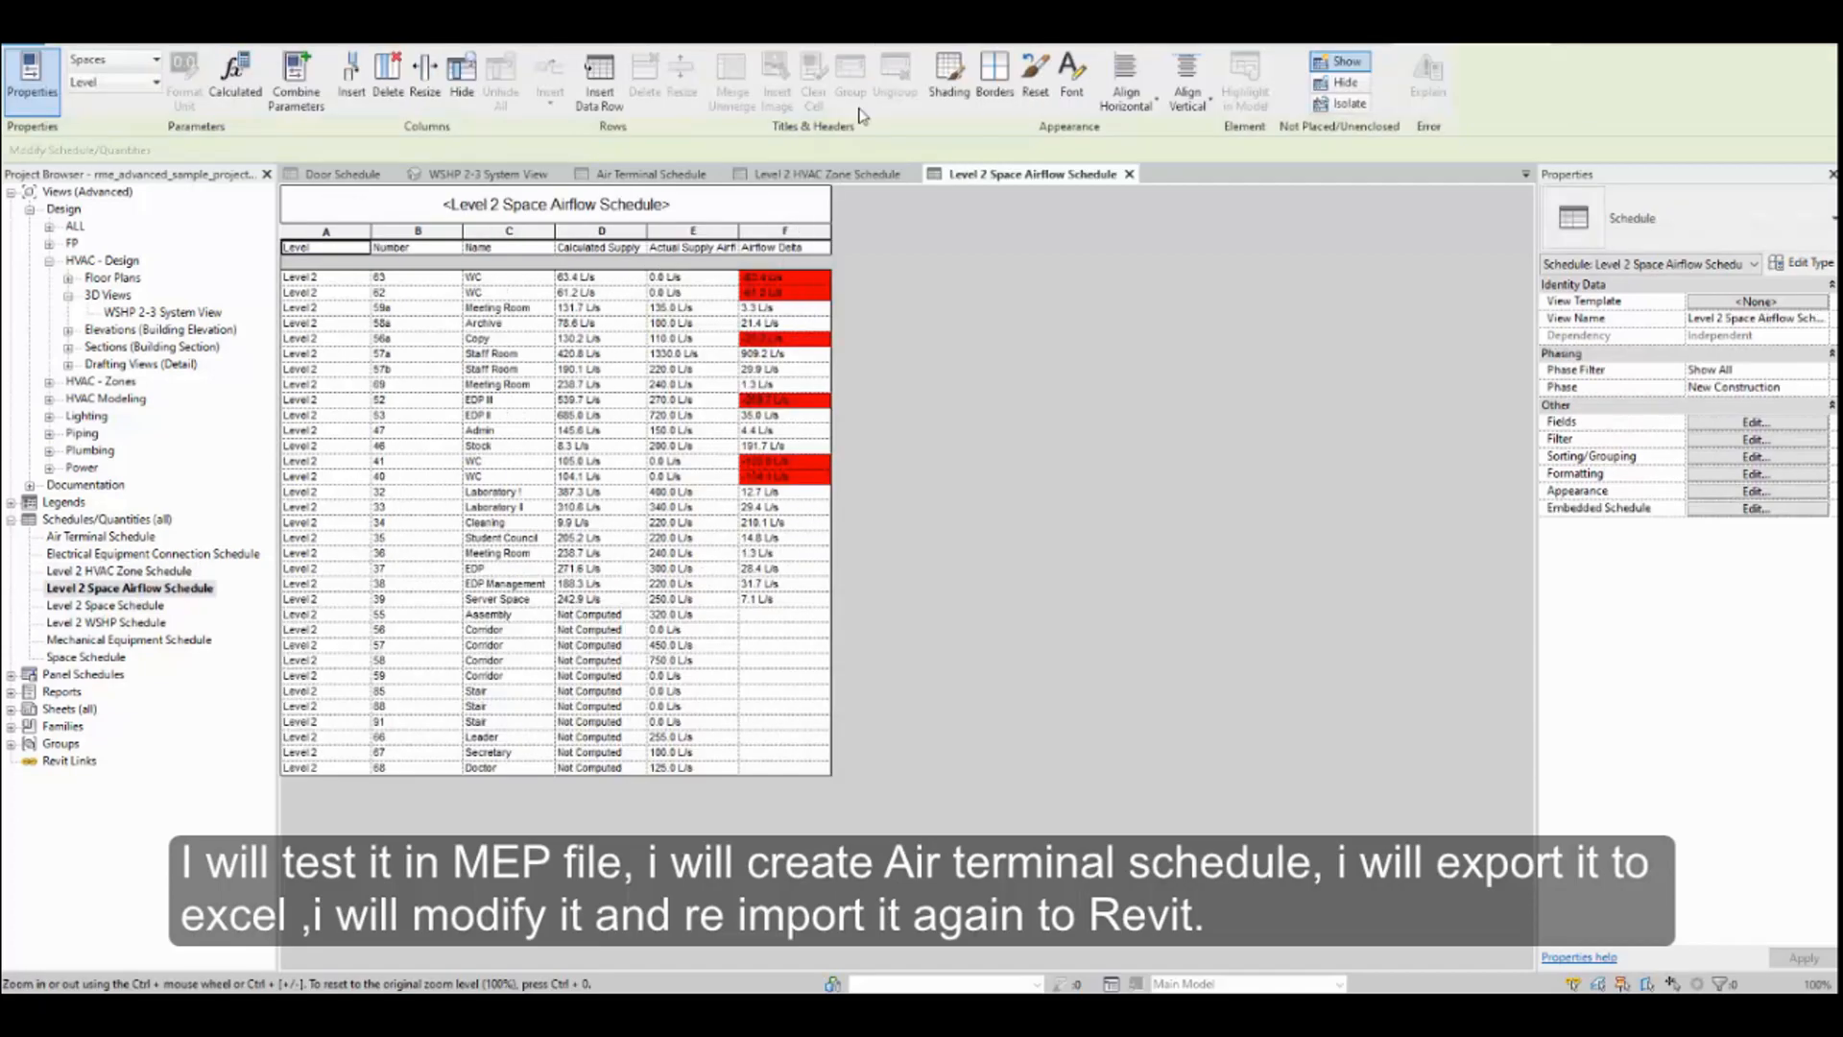
# Launch BIM_LINK, dismiss the units advice and choose the Level 2 Space Airflow Schedule for Revit-Excel export
pyautogui.click(872, 46)
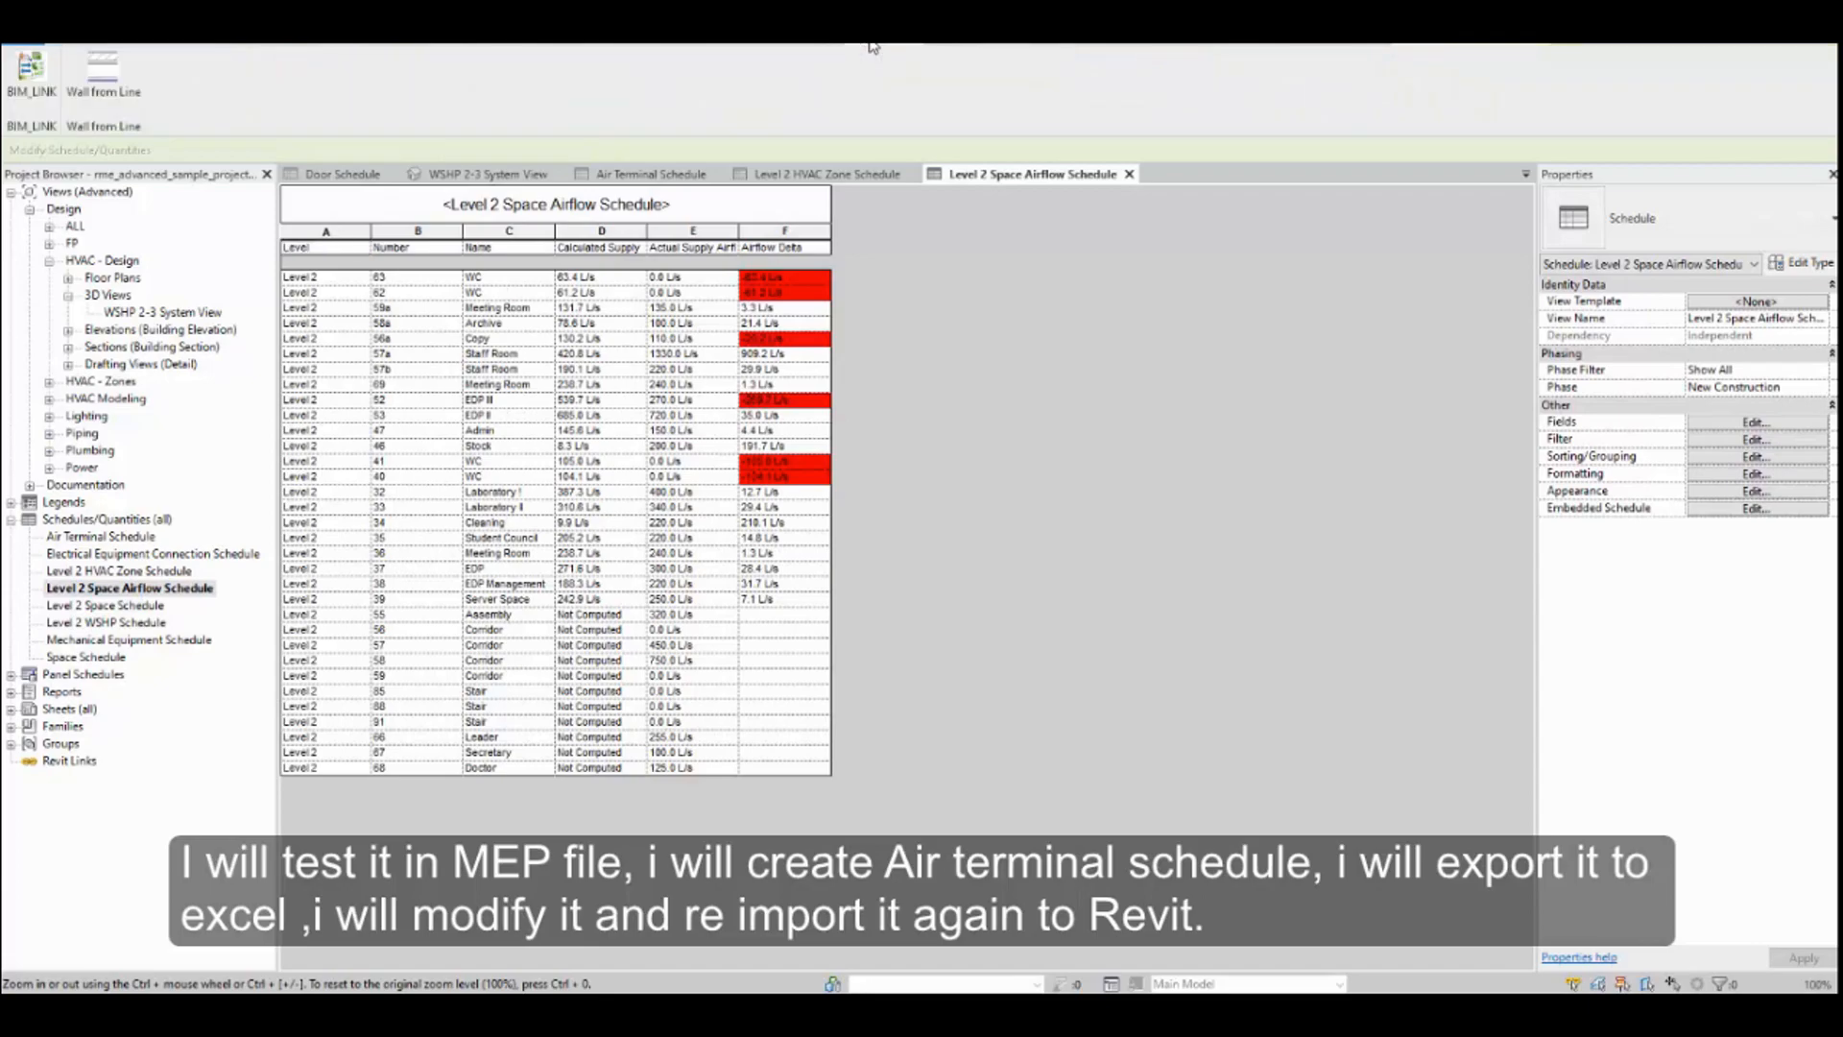
pyautogui.click(30, 72)
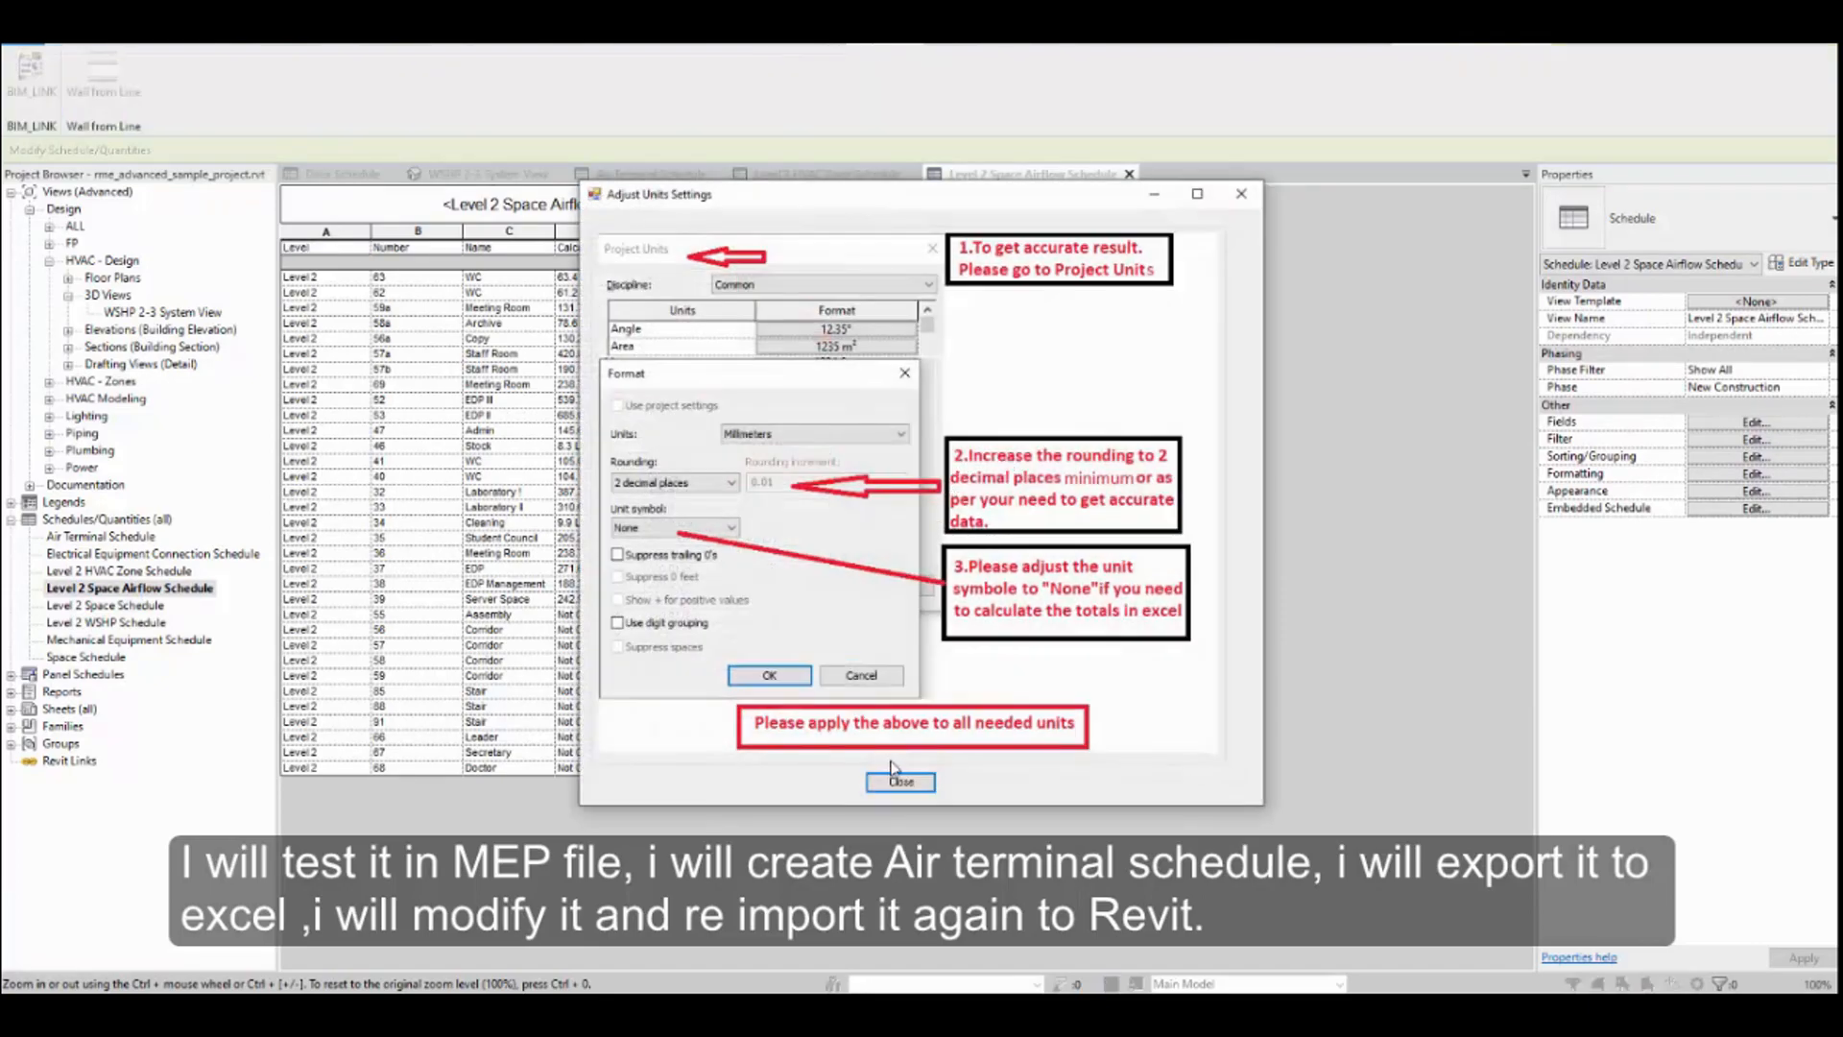
pyautogui.click(902, 784)
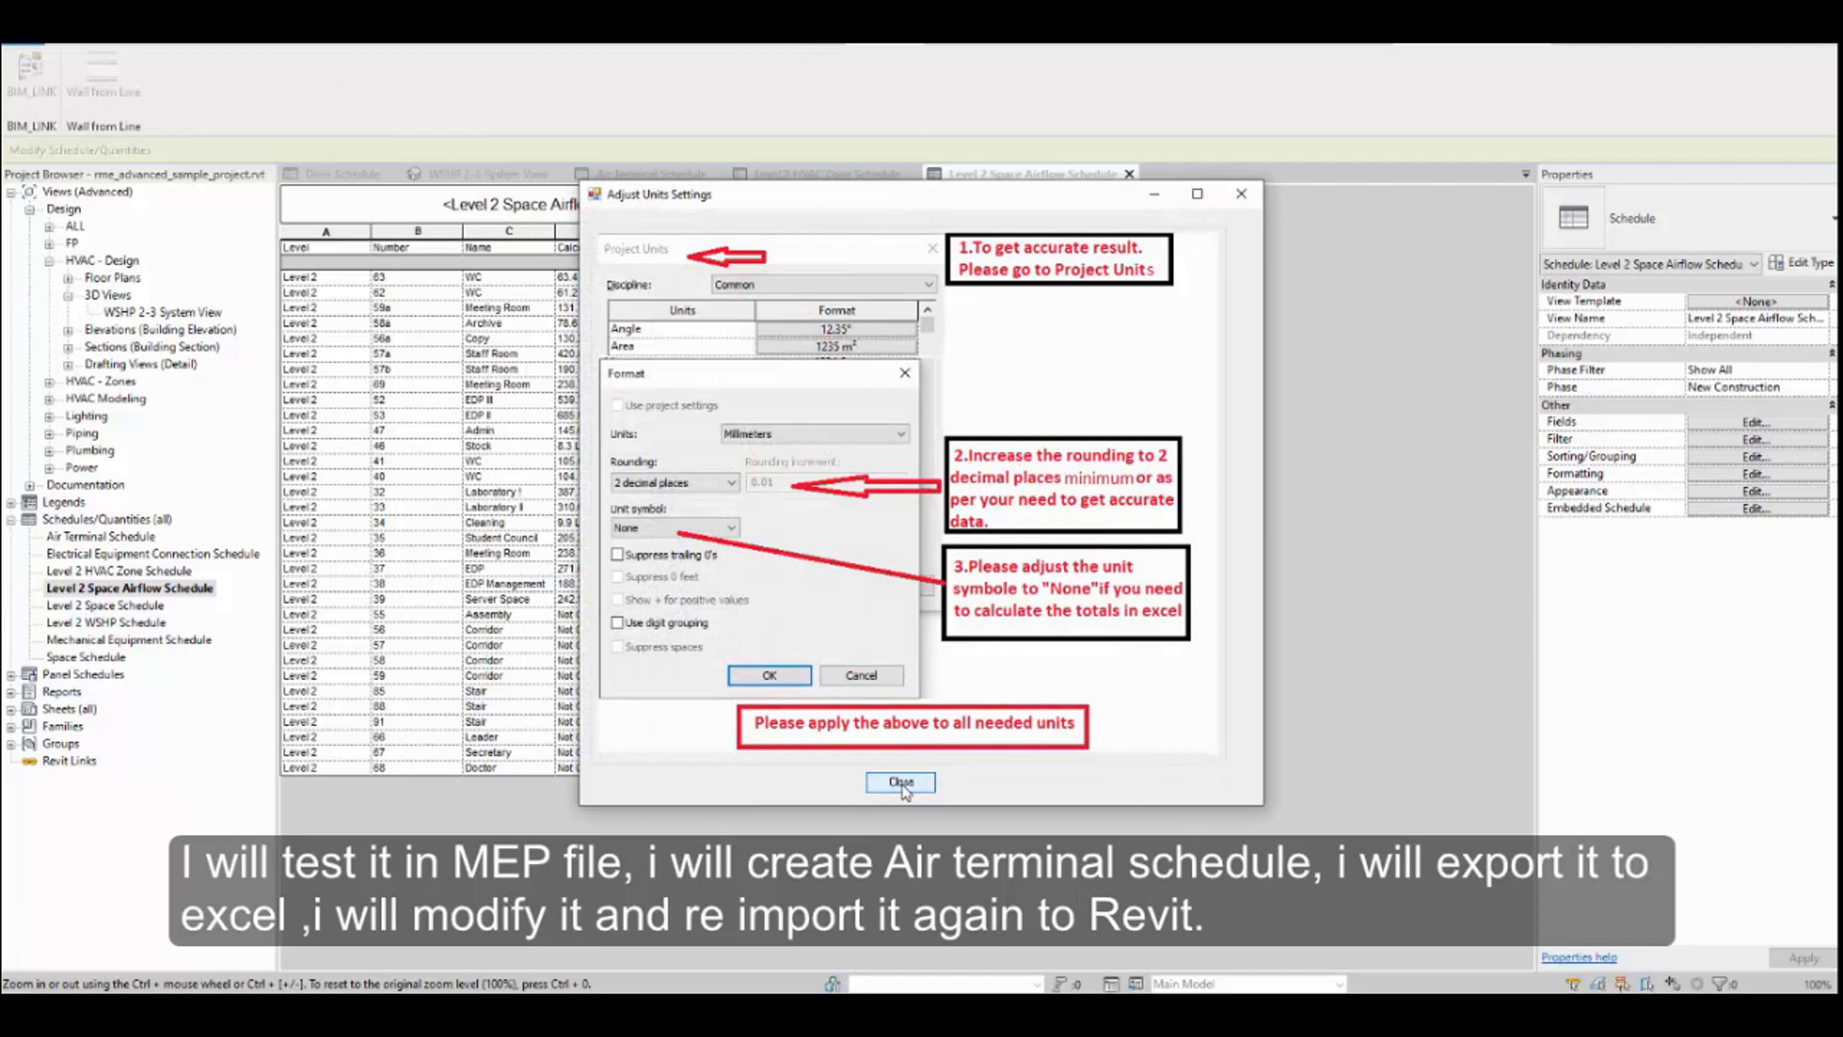
pyautogui.moveTo(681, 173); pyautogui.dragTo(787, 190)
pyautogui.click(730, 214)
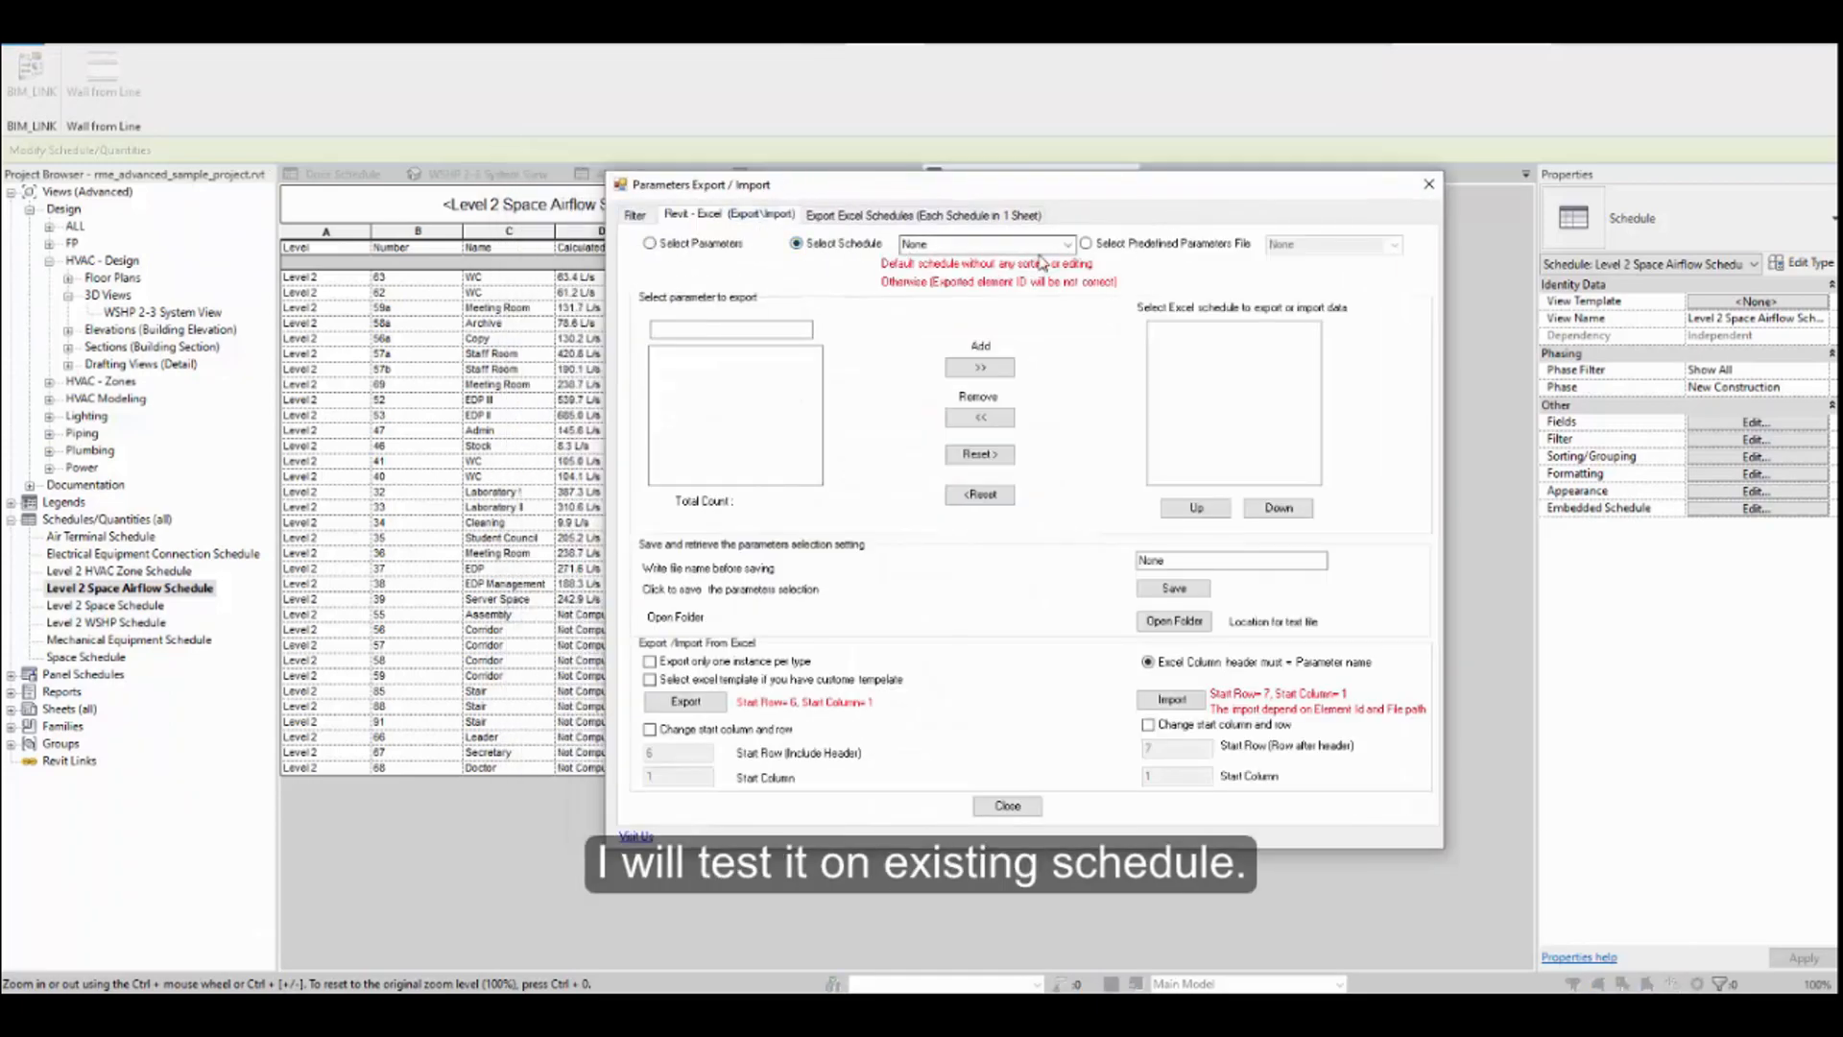
pyautogui.click(1067, 245)
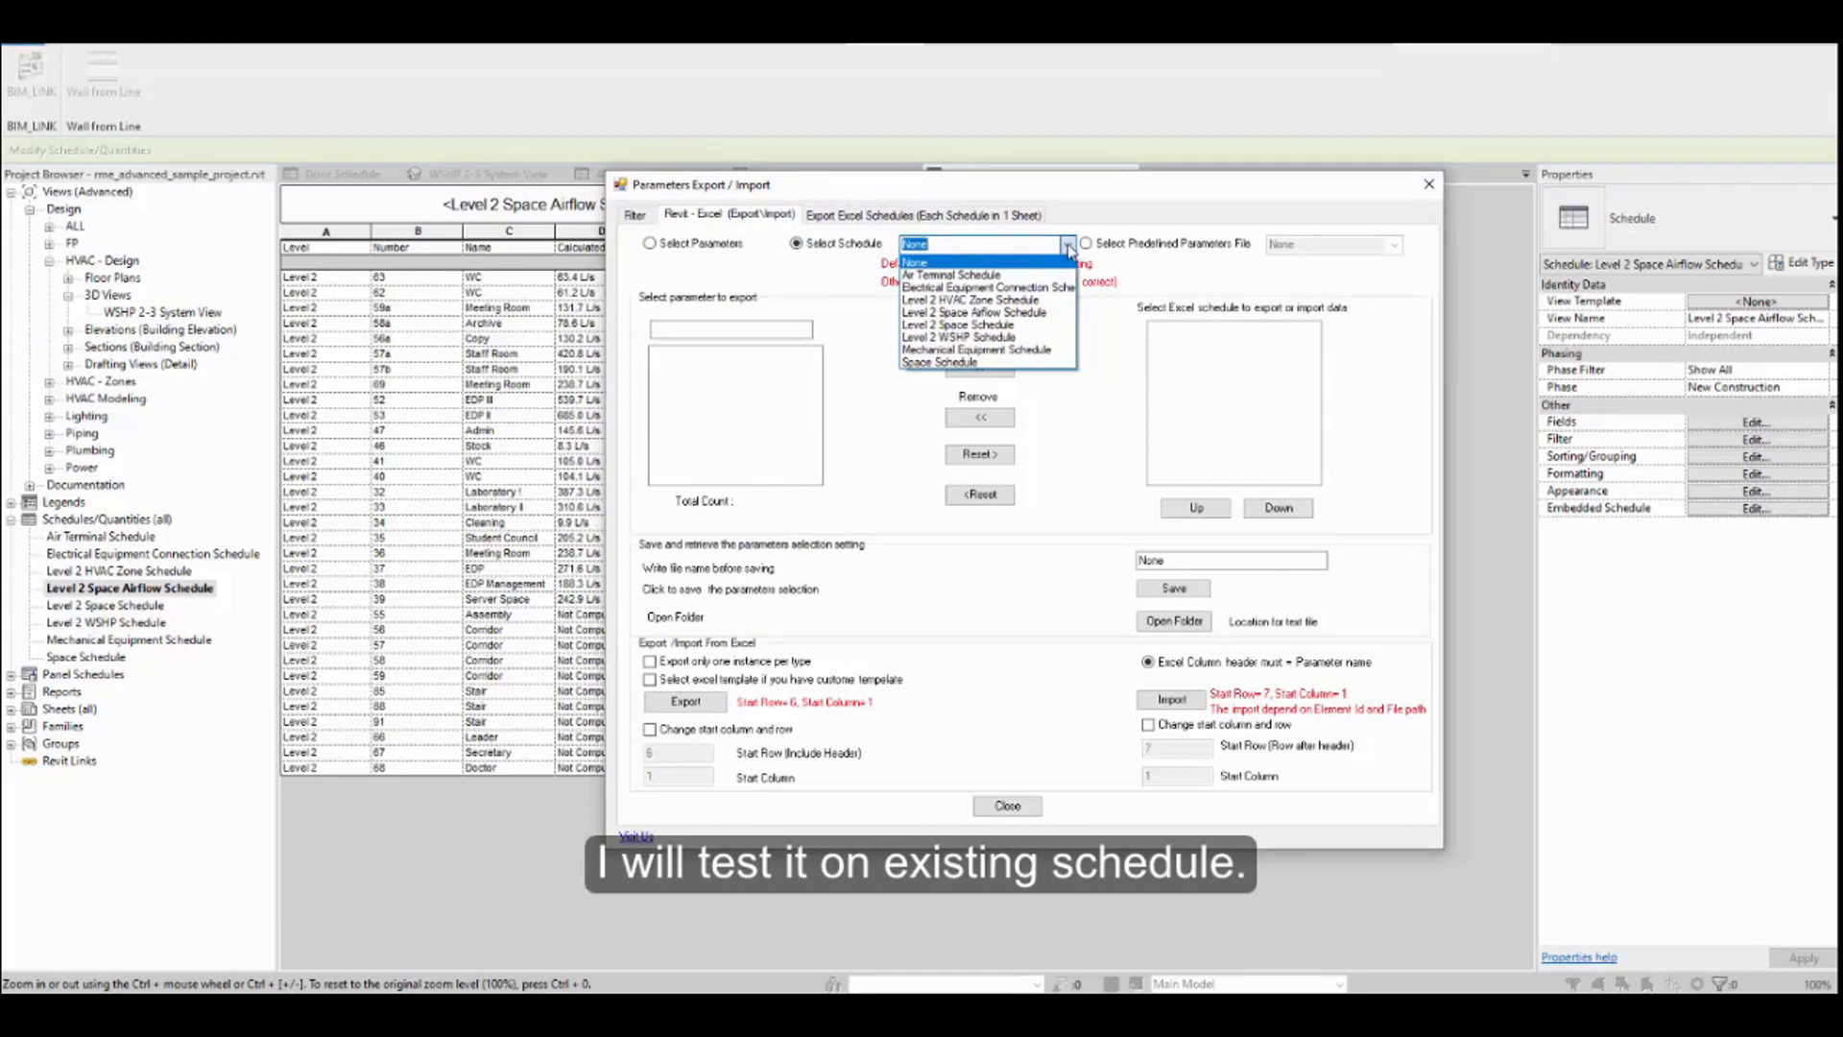
pyautogui.click(986, 314)
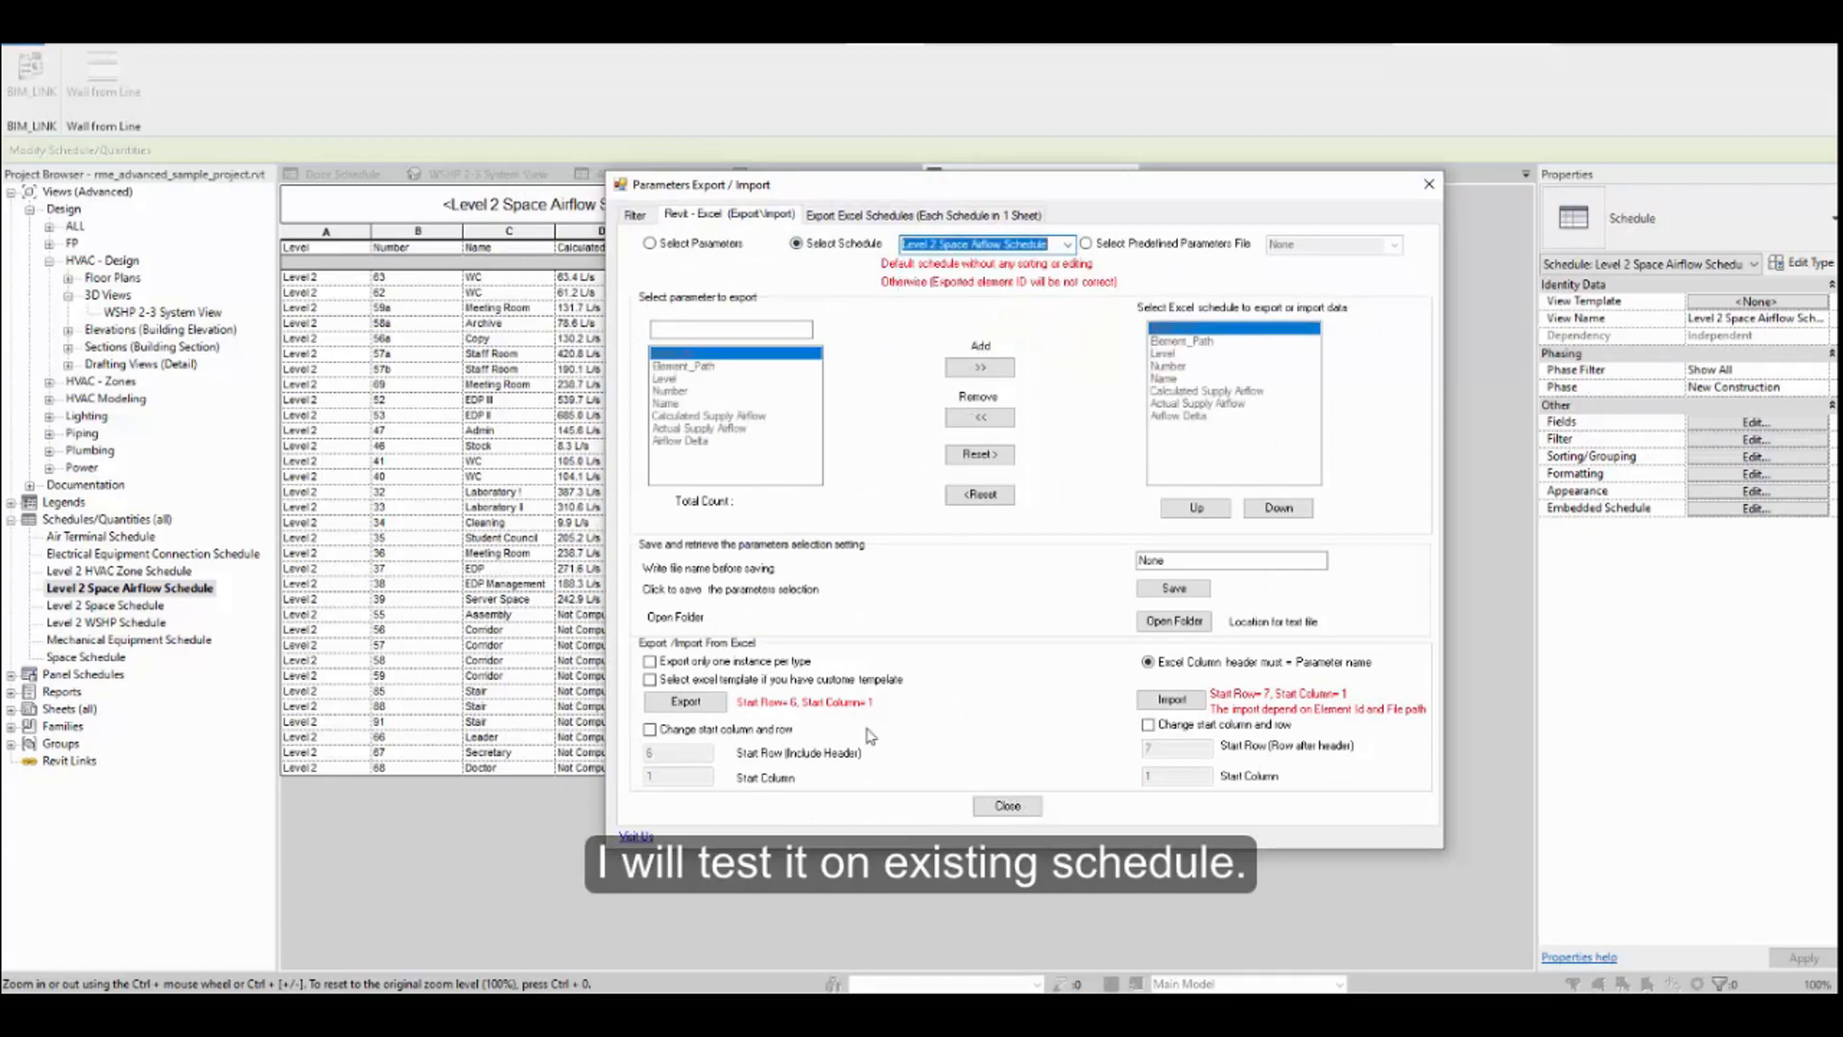
# Export the schedule to Excel as space_rme_advanced_sample_project and close the BIM_LINK dialog
pyautogui.click(702, 705)
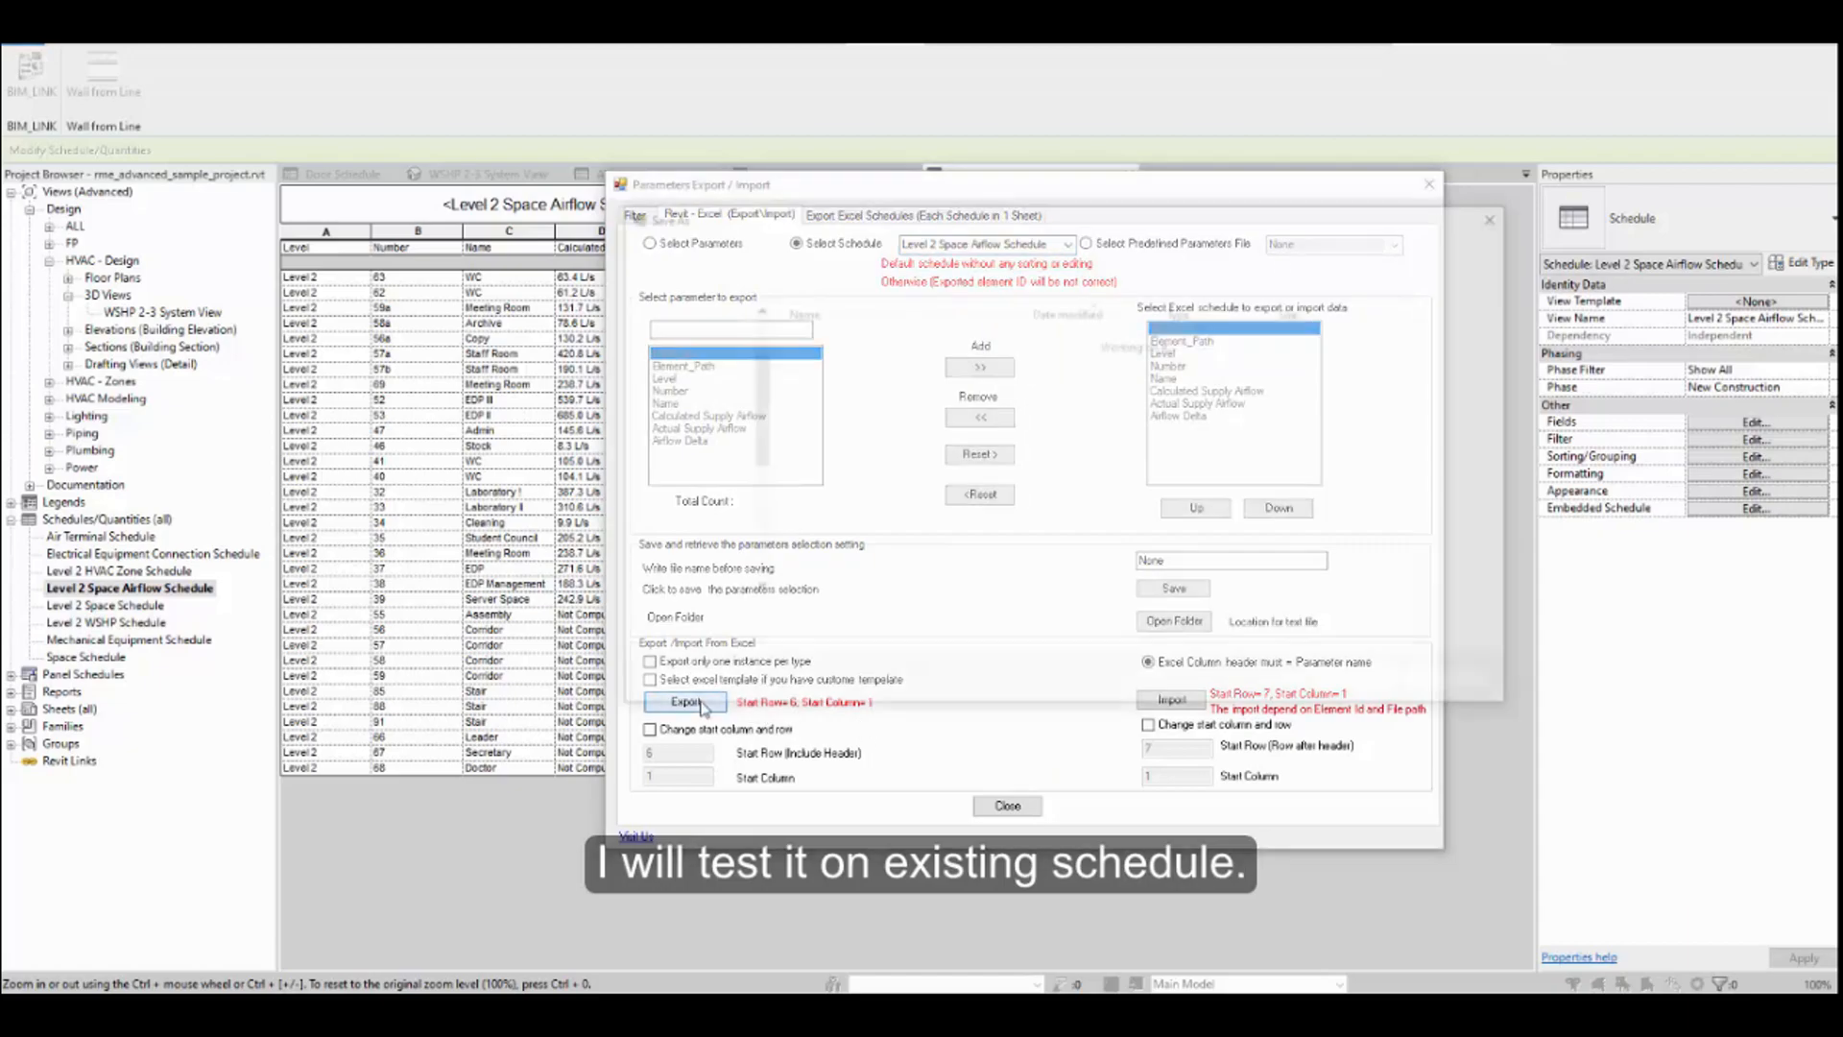
pyautogui.click(740, 620)
pyautogui.write('Space_rme_advanced_sample_project')
pyautogui.click(1388, 686)
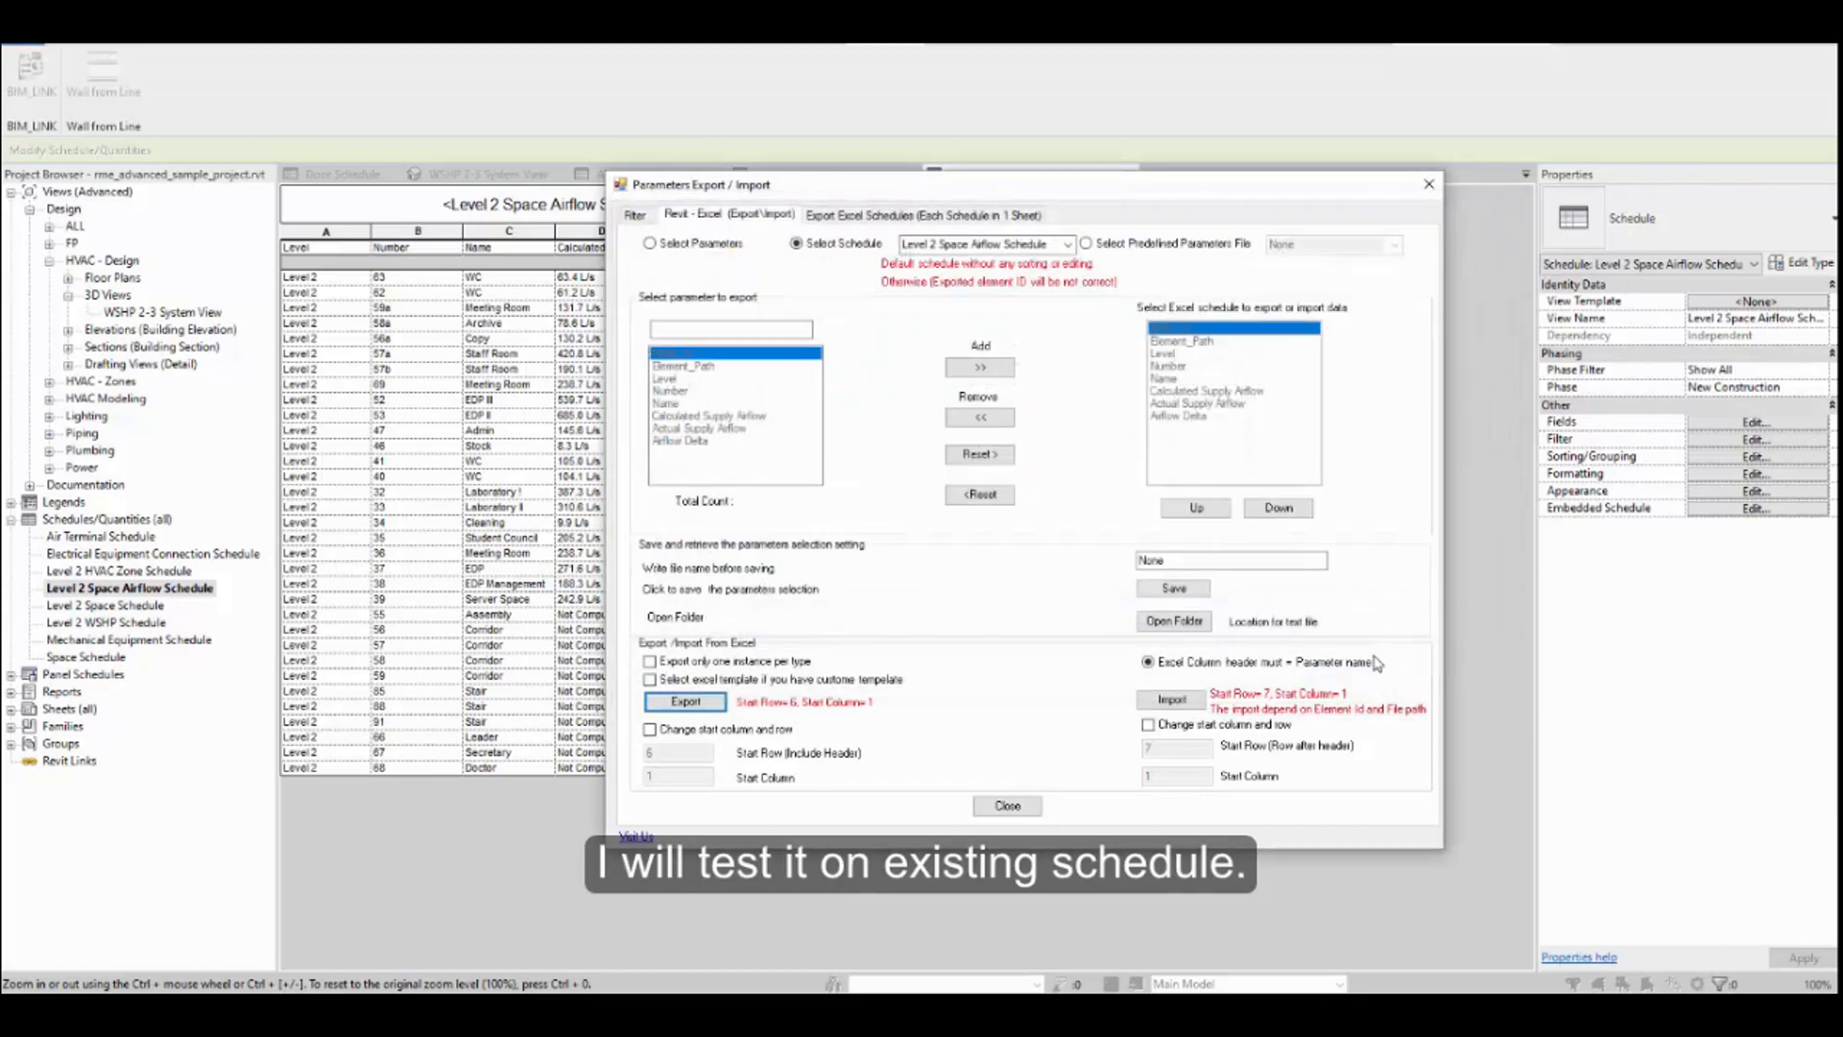
pyautogui.click(1015, 806)
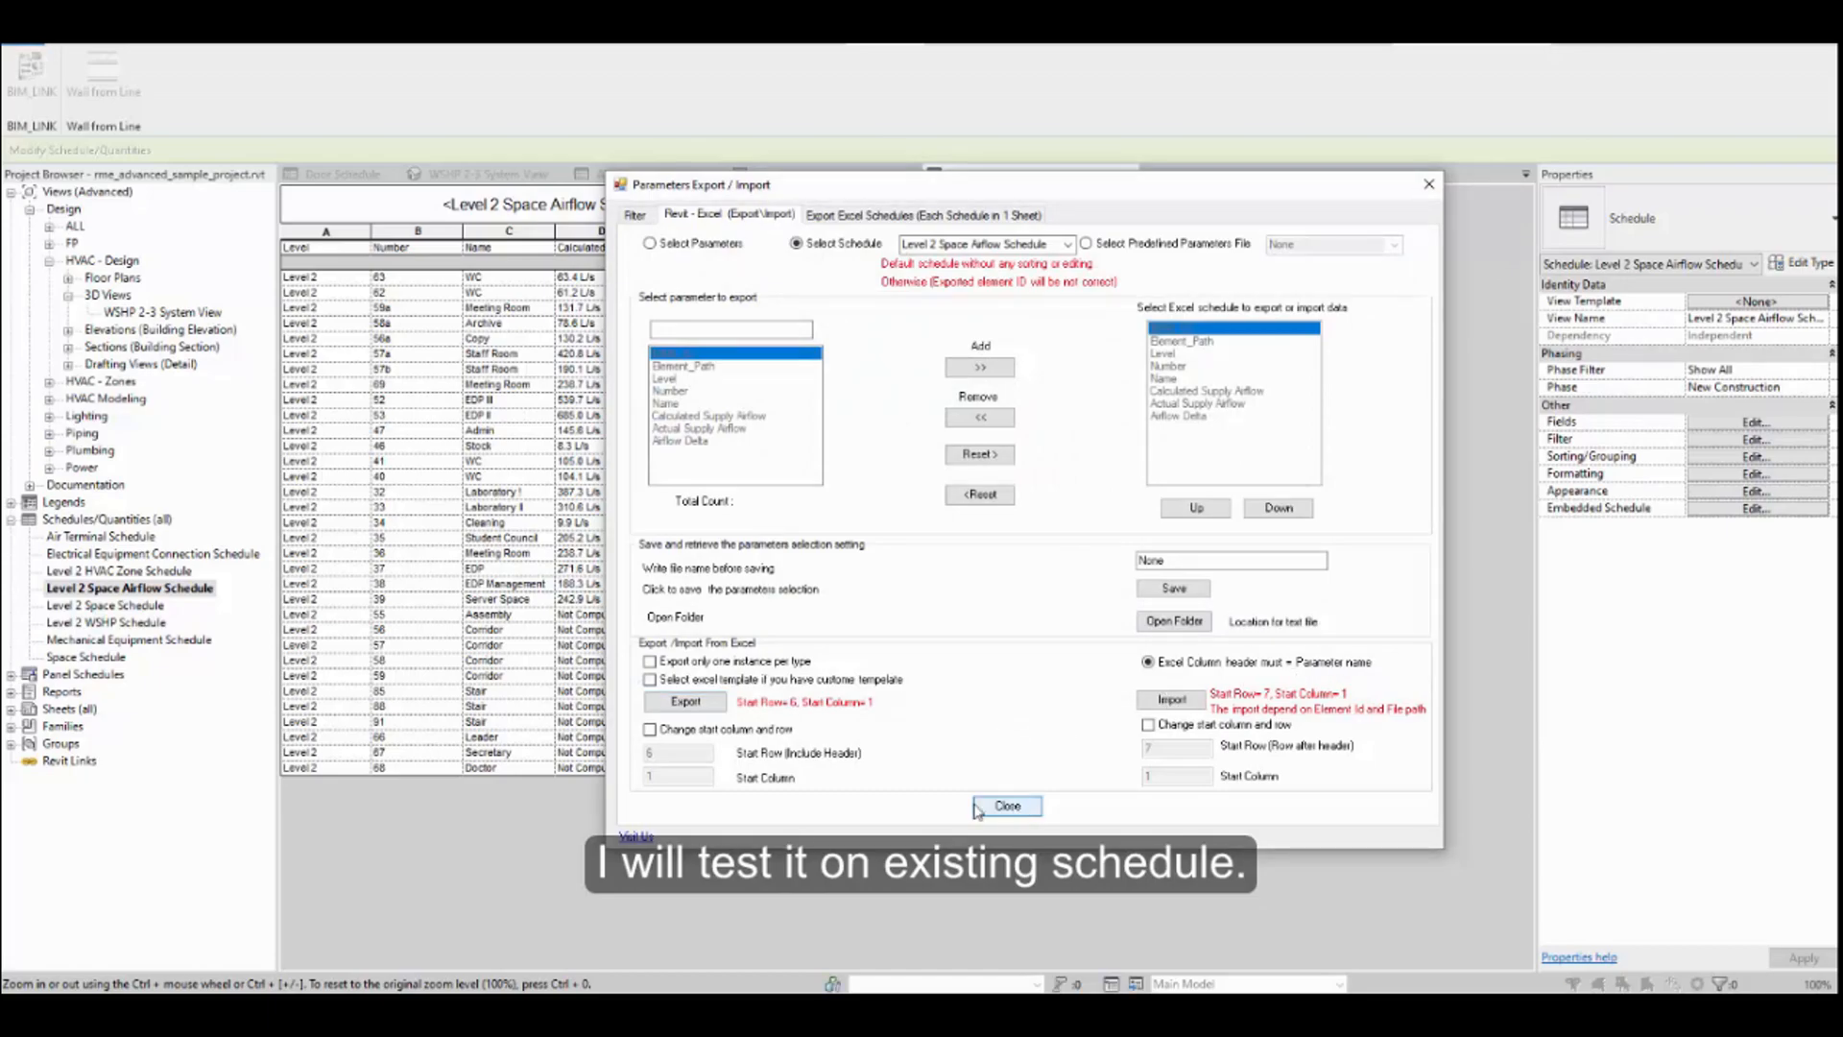
# Open space_rme_advanced_sample_project.xlsx from the export folder and review the exported airflow rows
pyautogui.click(423, 941)
pyautogui.click(496, 353)
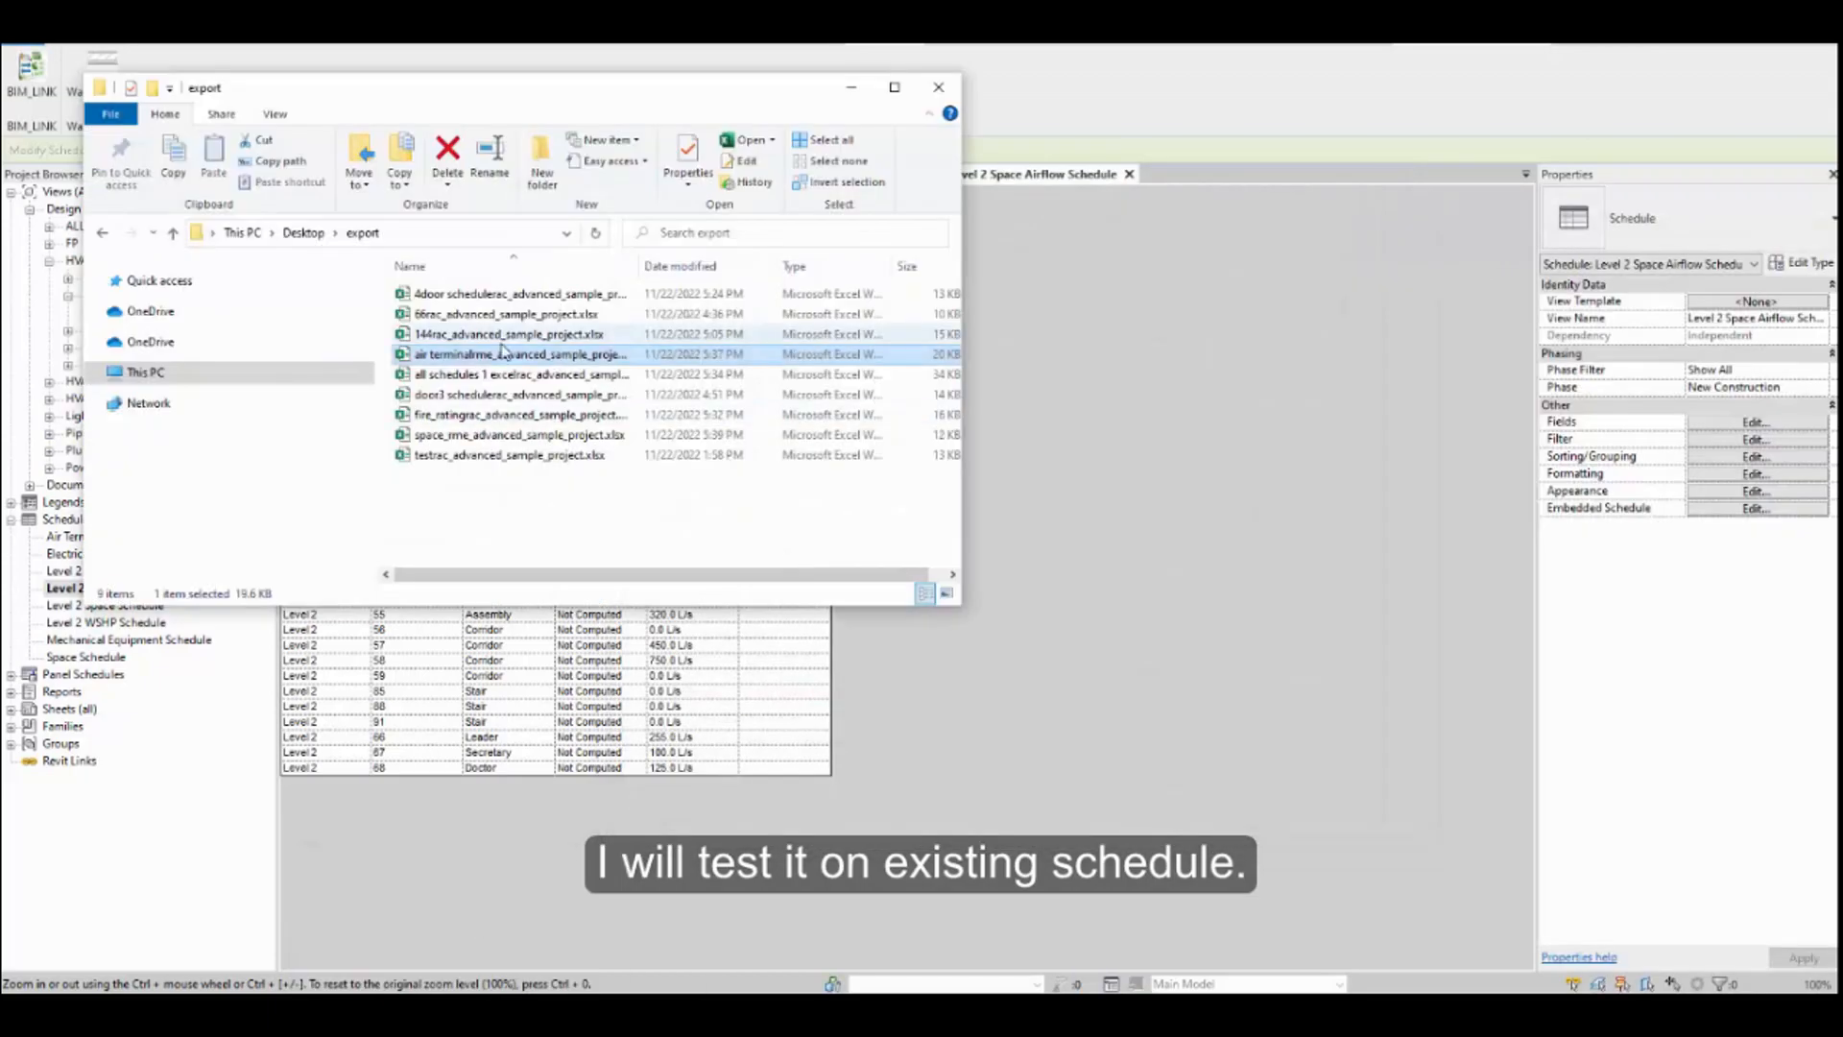
pyautogui.click(482, 437)
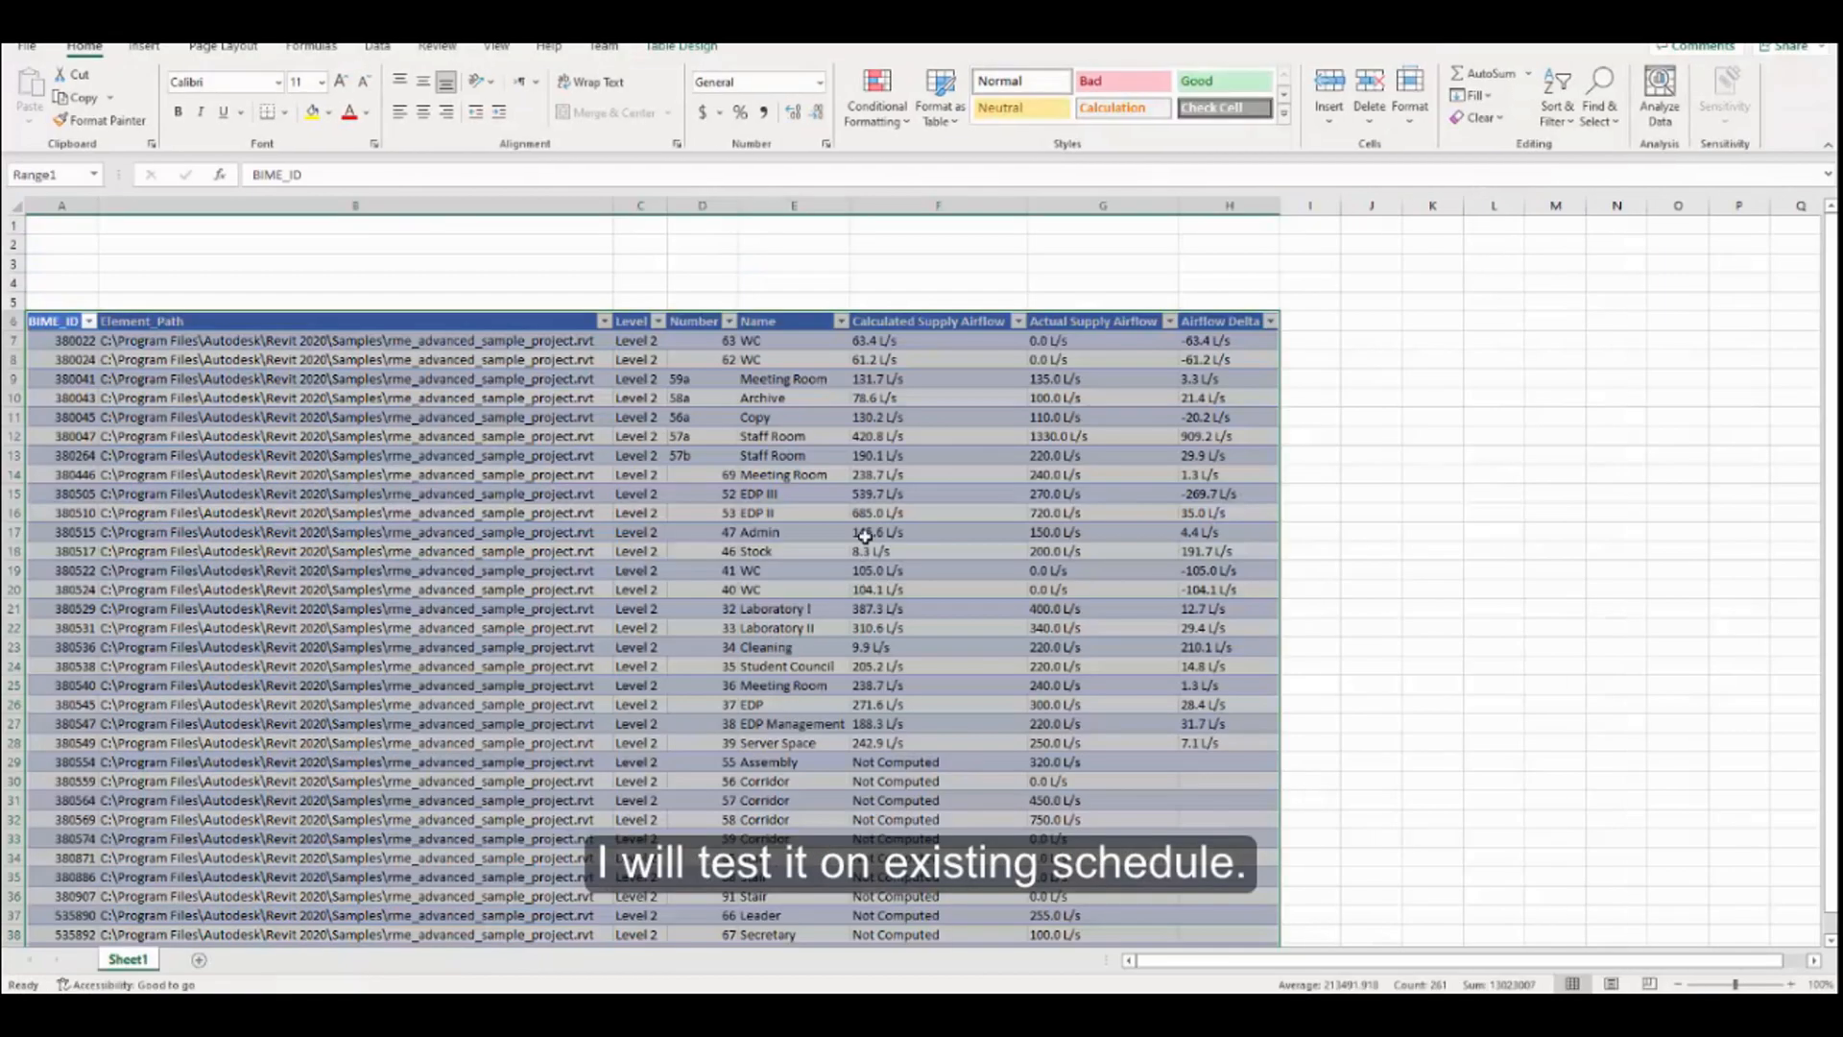
pyautogui.click(865, 536)
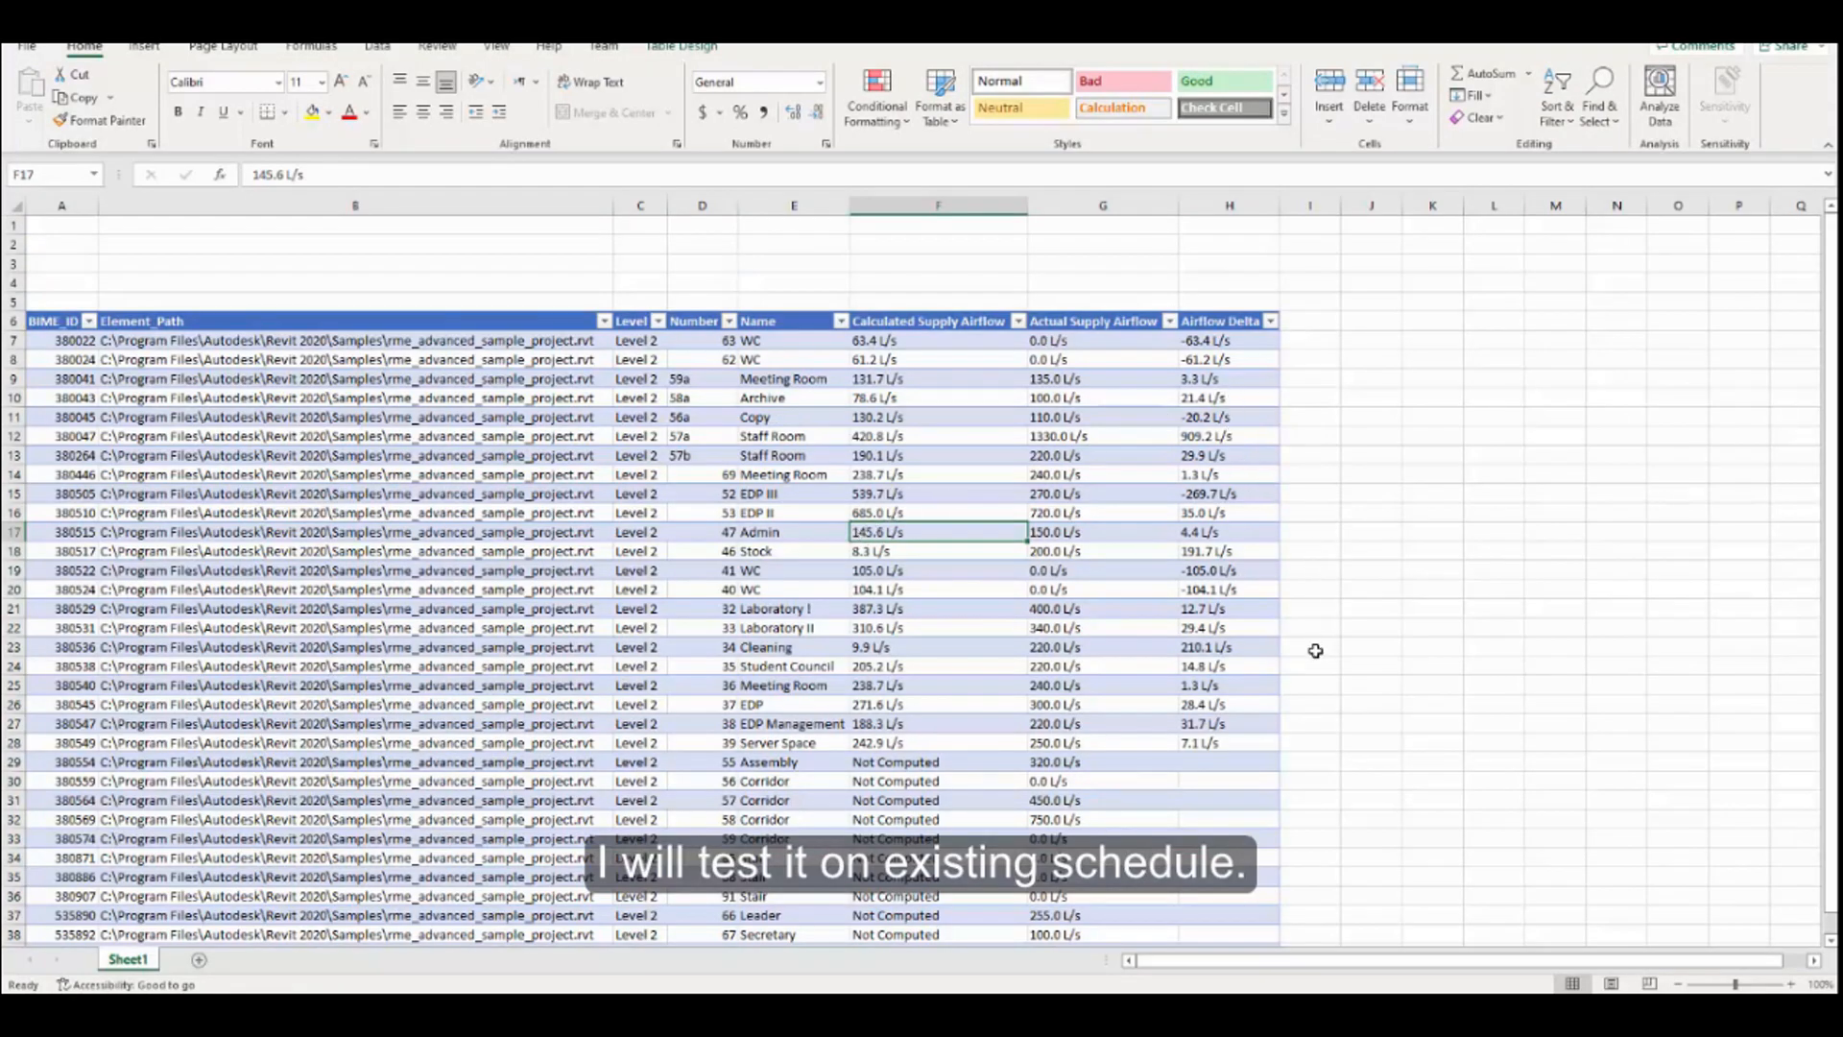
pyautogui.scroll(-2, 817, 694)
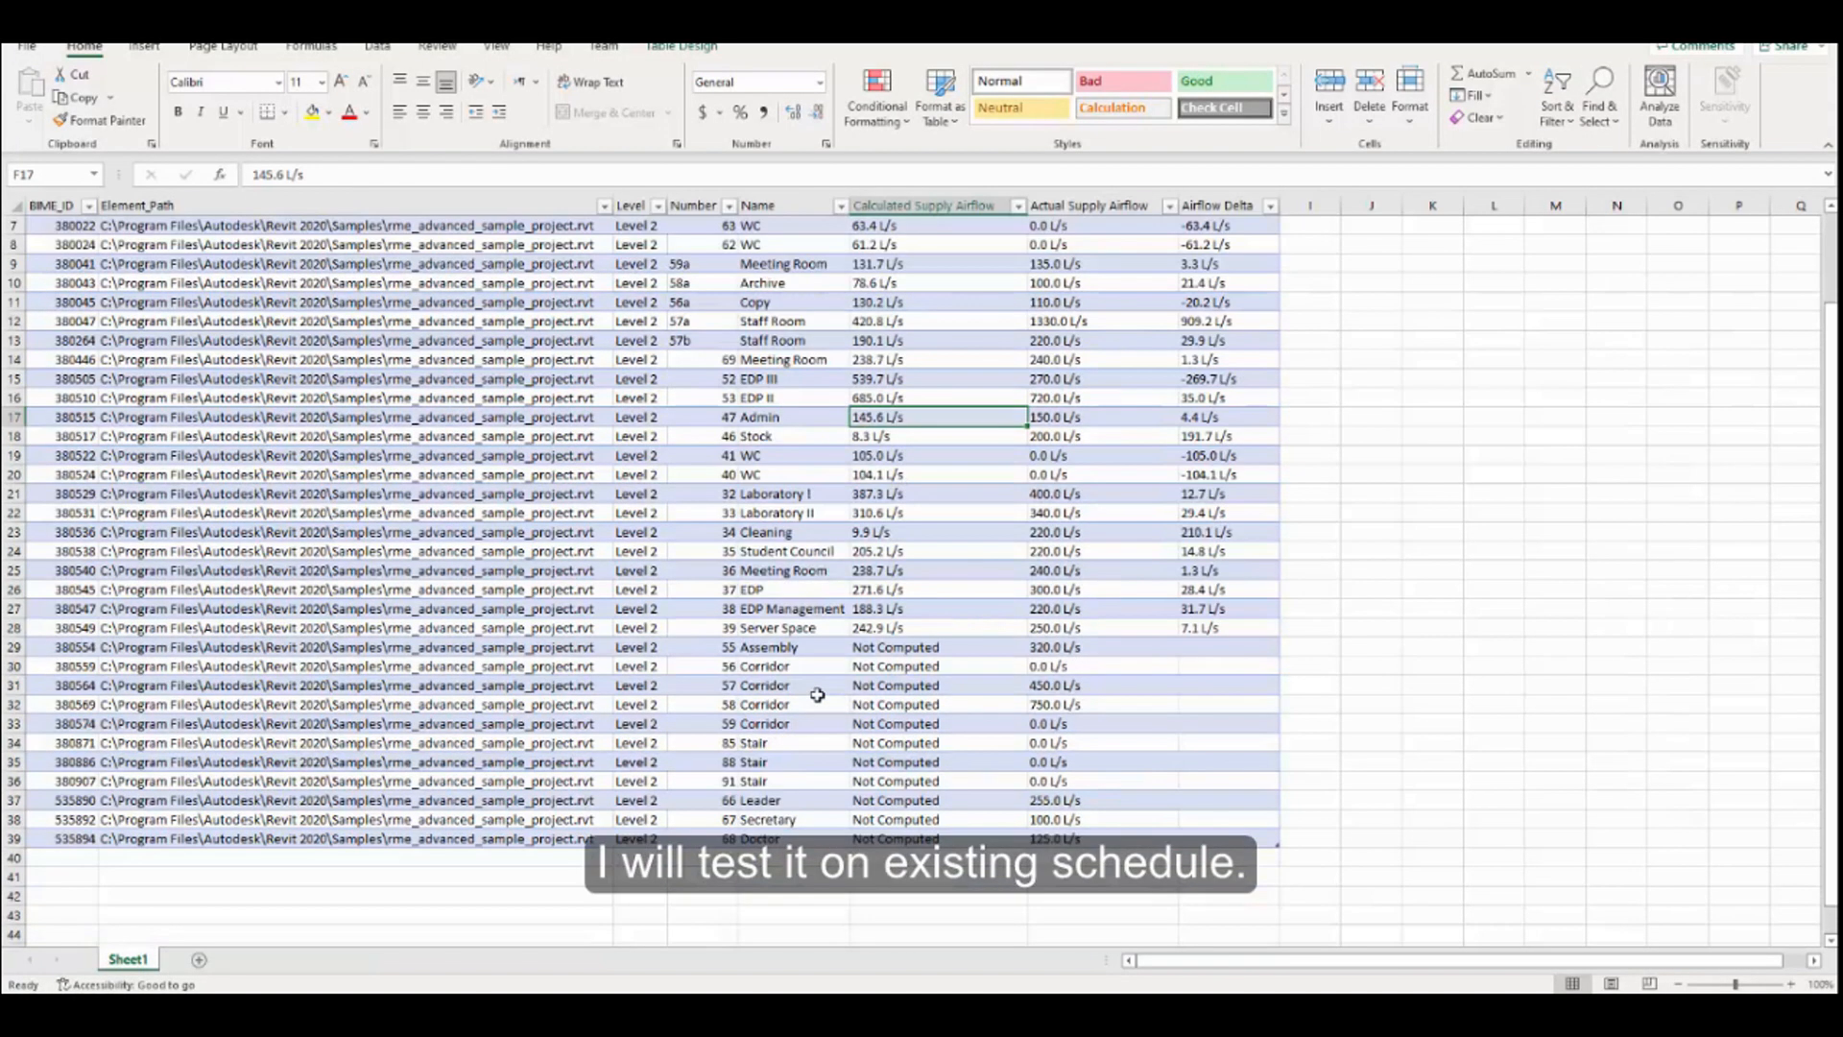
# Copy the Corridor name from cell E30 into E7 and change the entry to Corridor1
pyautogui.click(791, 669)
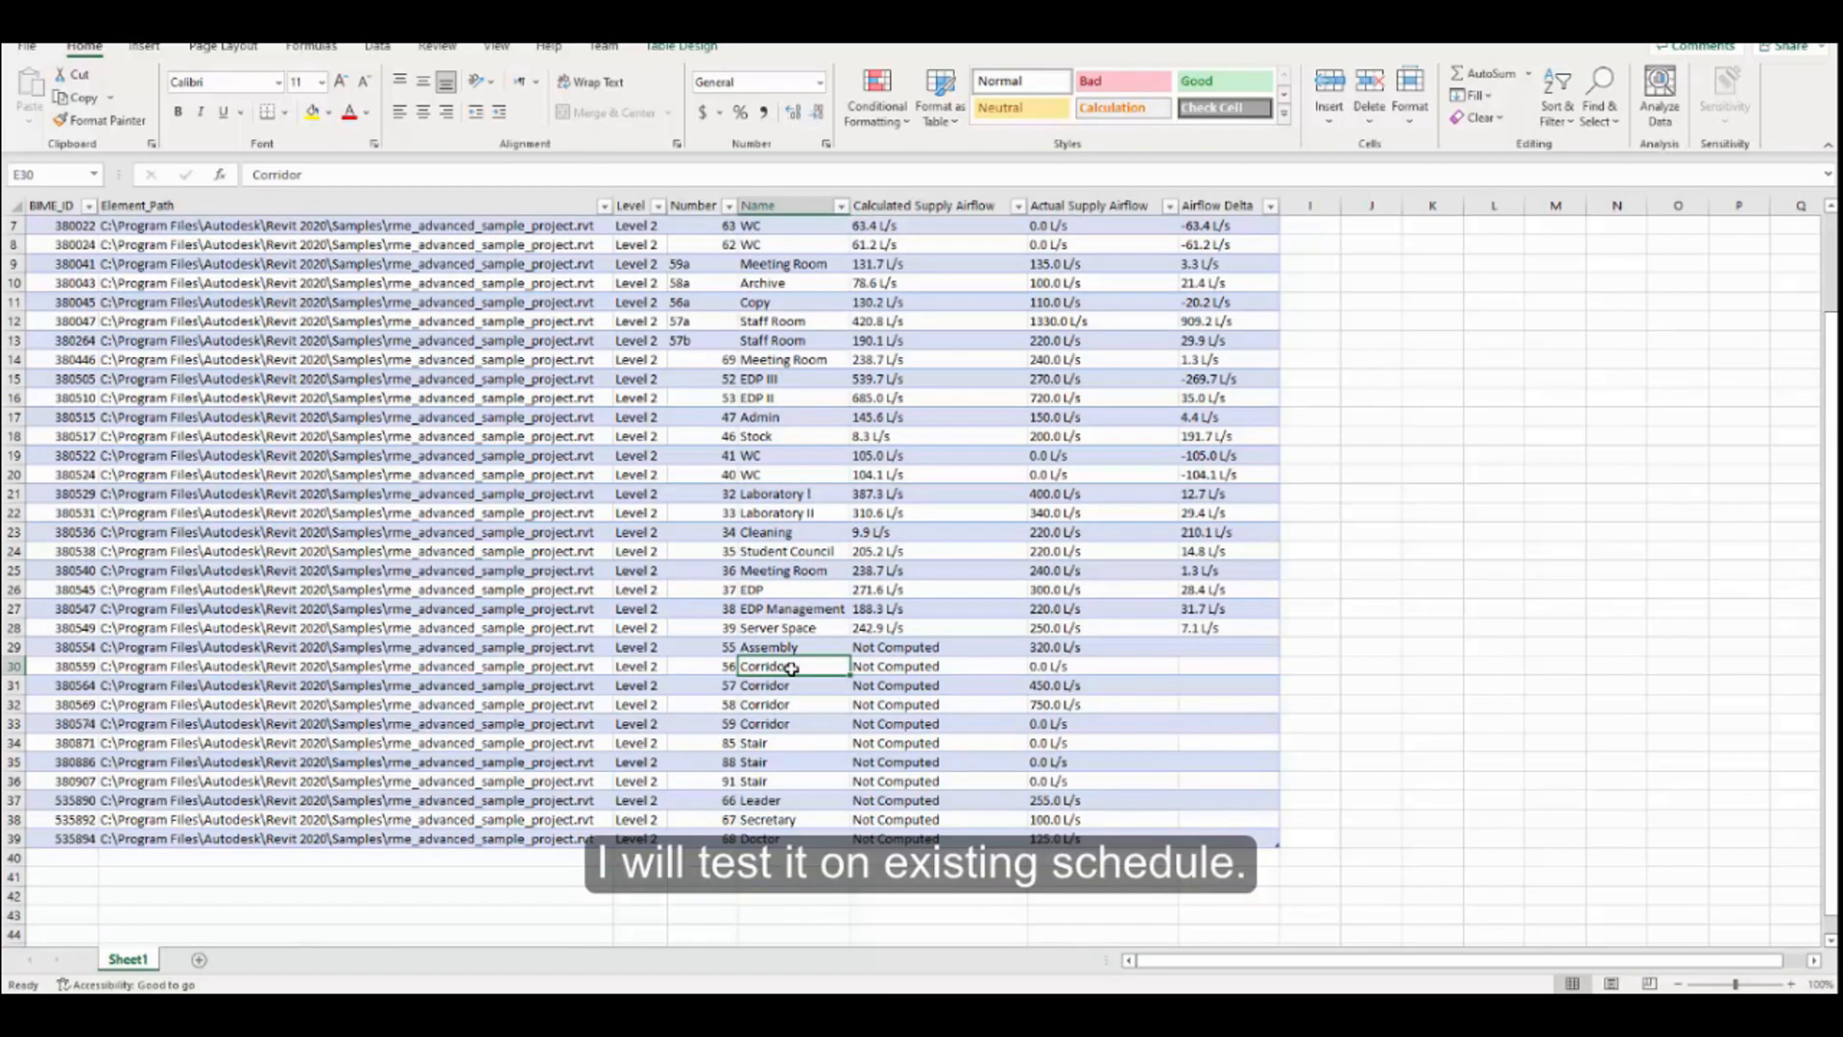
pyautogui.hotkey('ctrl', 'c')
pyautogui.scroll(2, 791, 669)
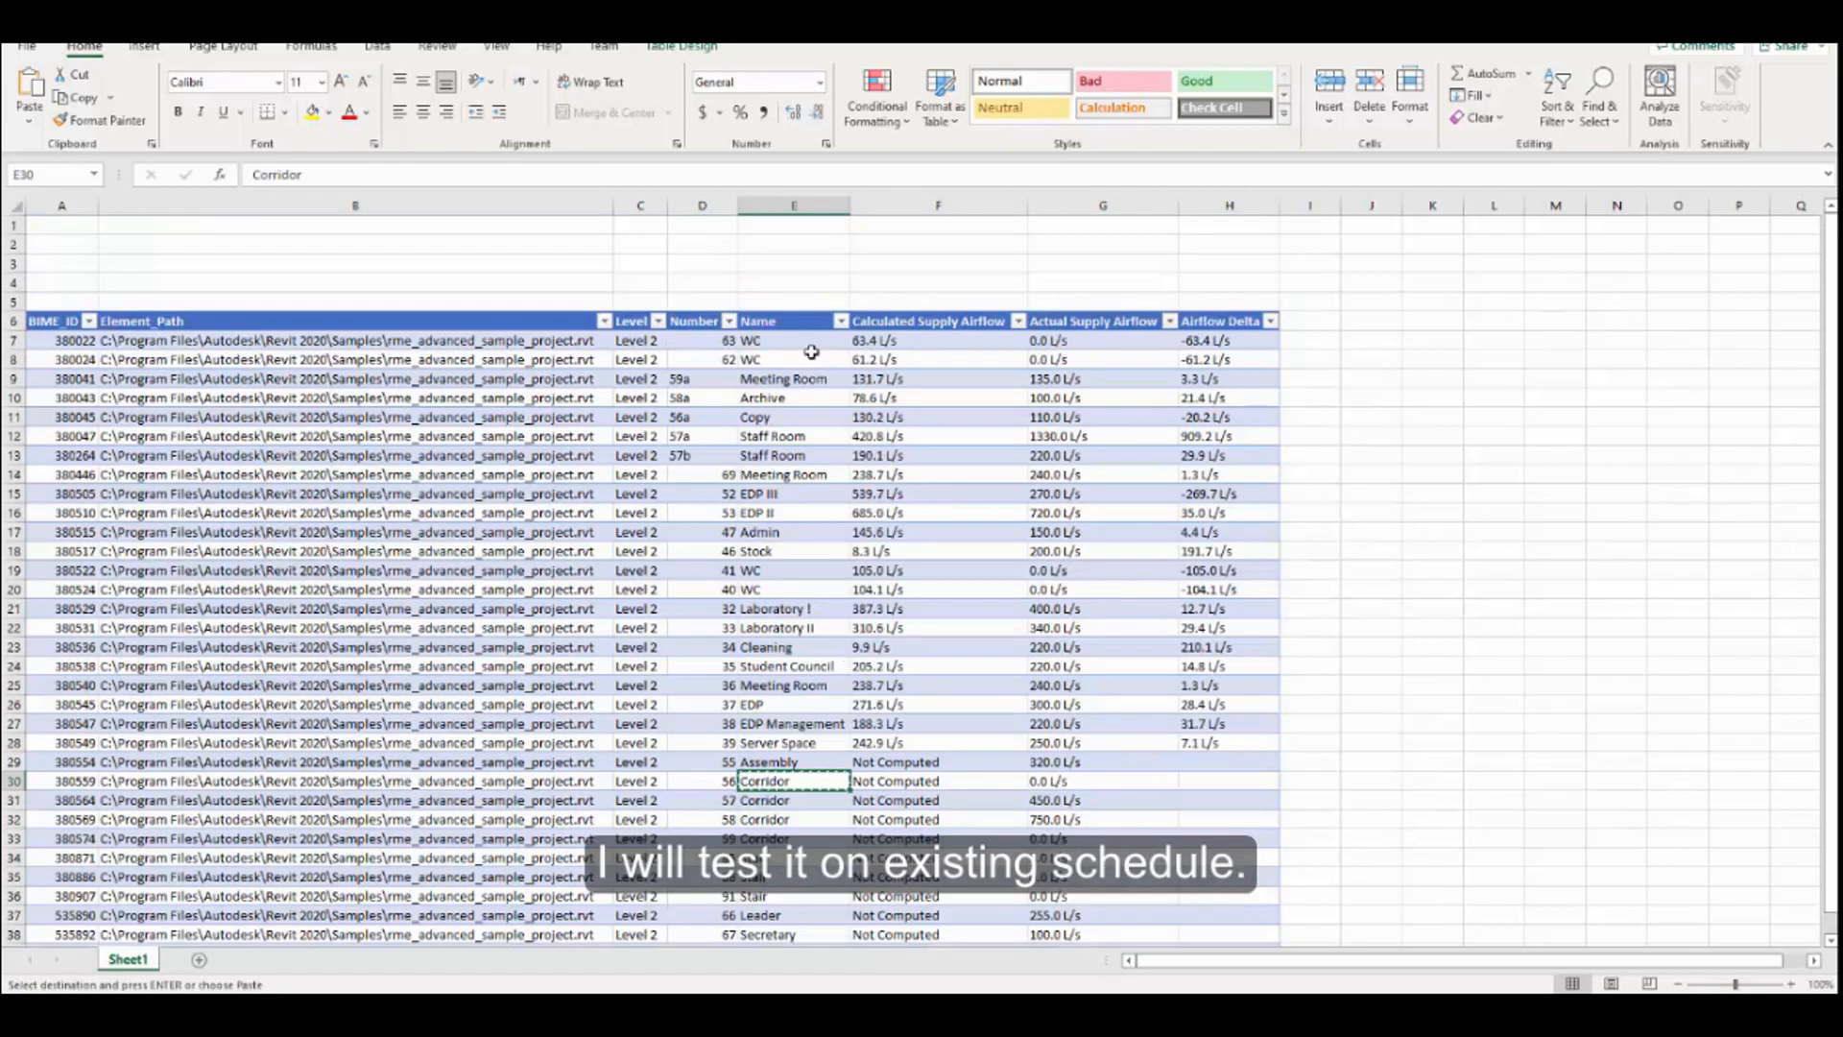
pyautogui.click(804, 342)
pyautogui.moveTo(804, 342); pyautogui.dragTo(805, 901)
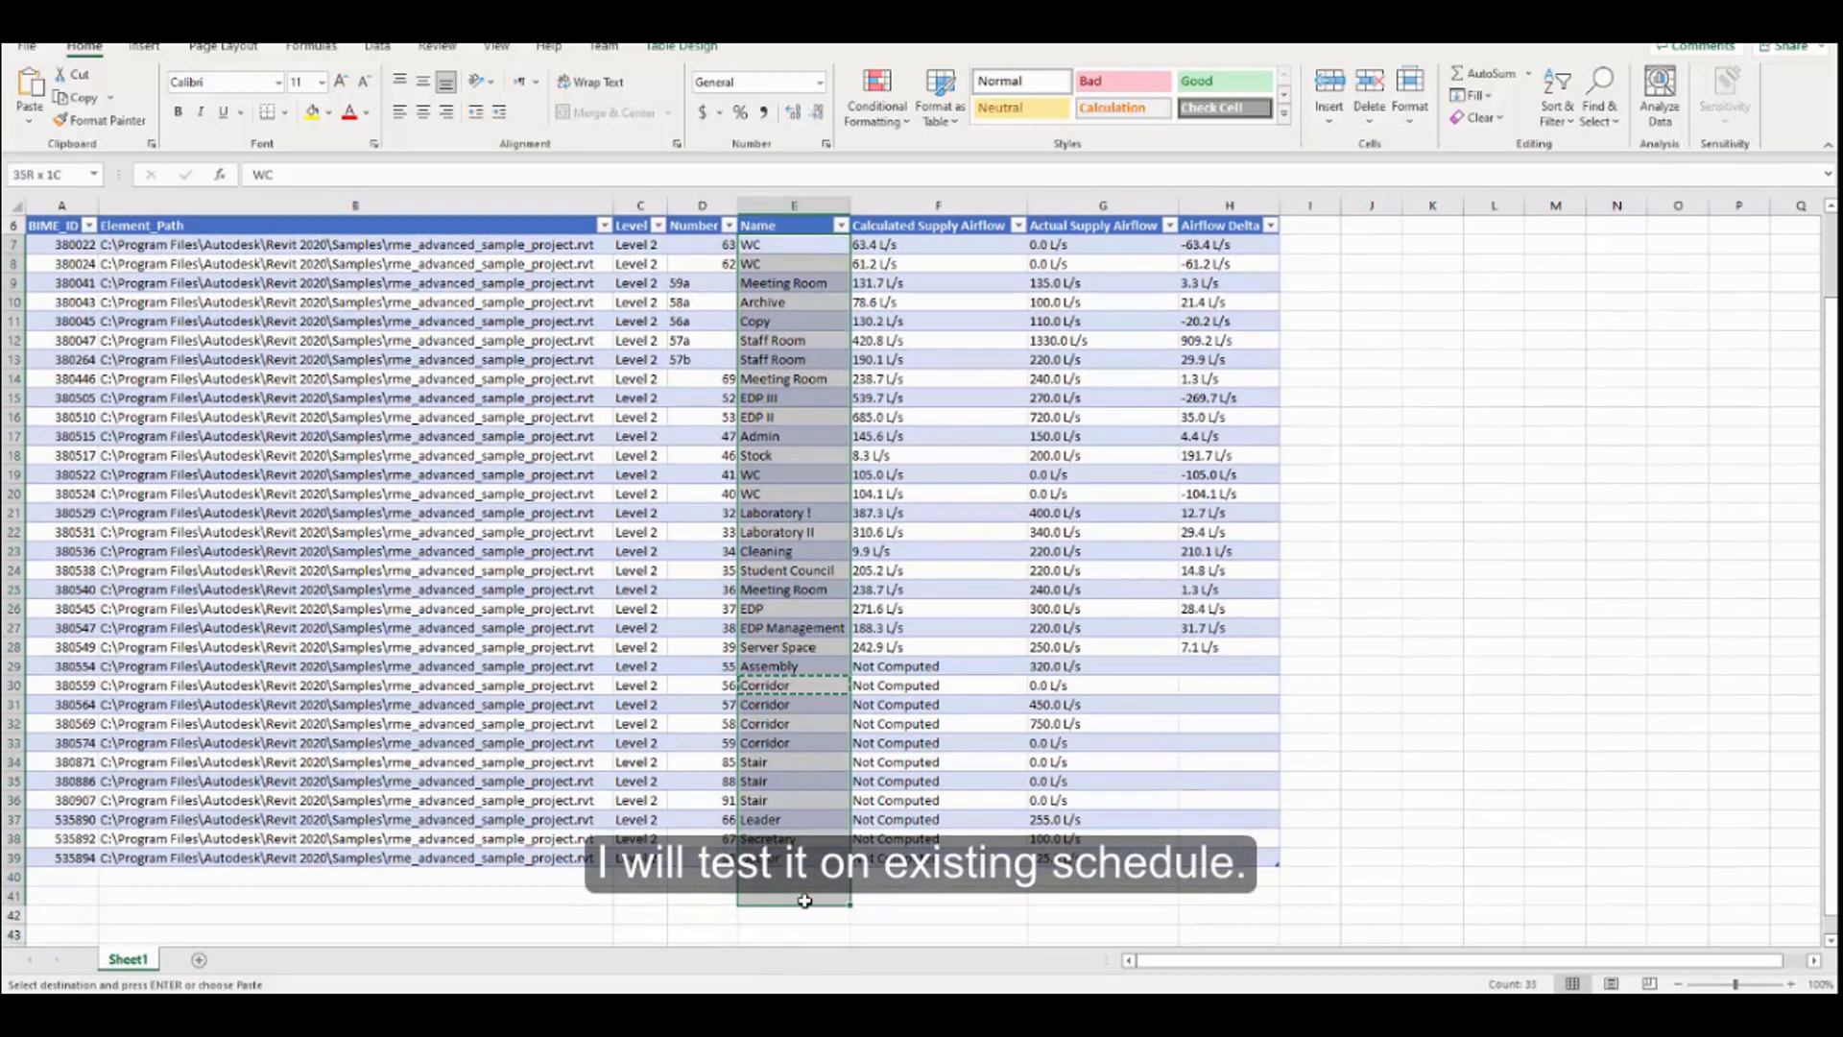
pyautogui.moveTo(804, 900); pyautogui.dragTo(868, 246)
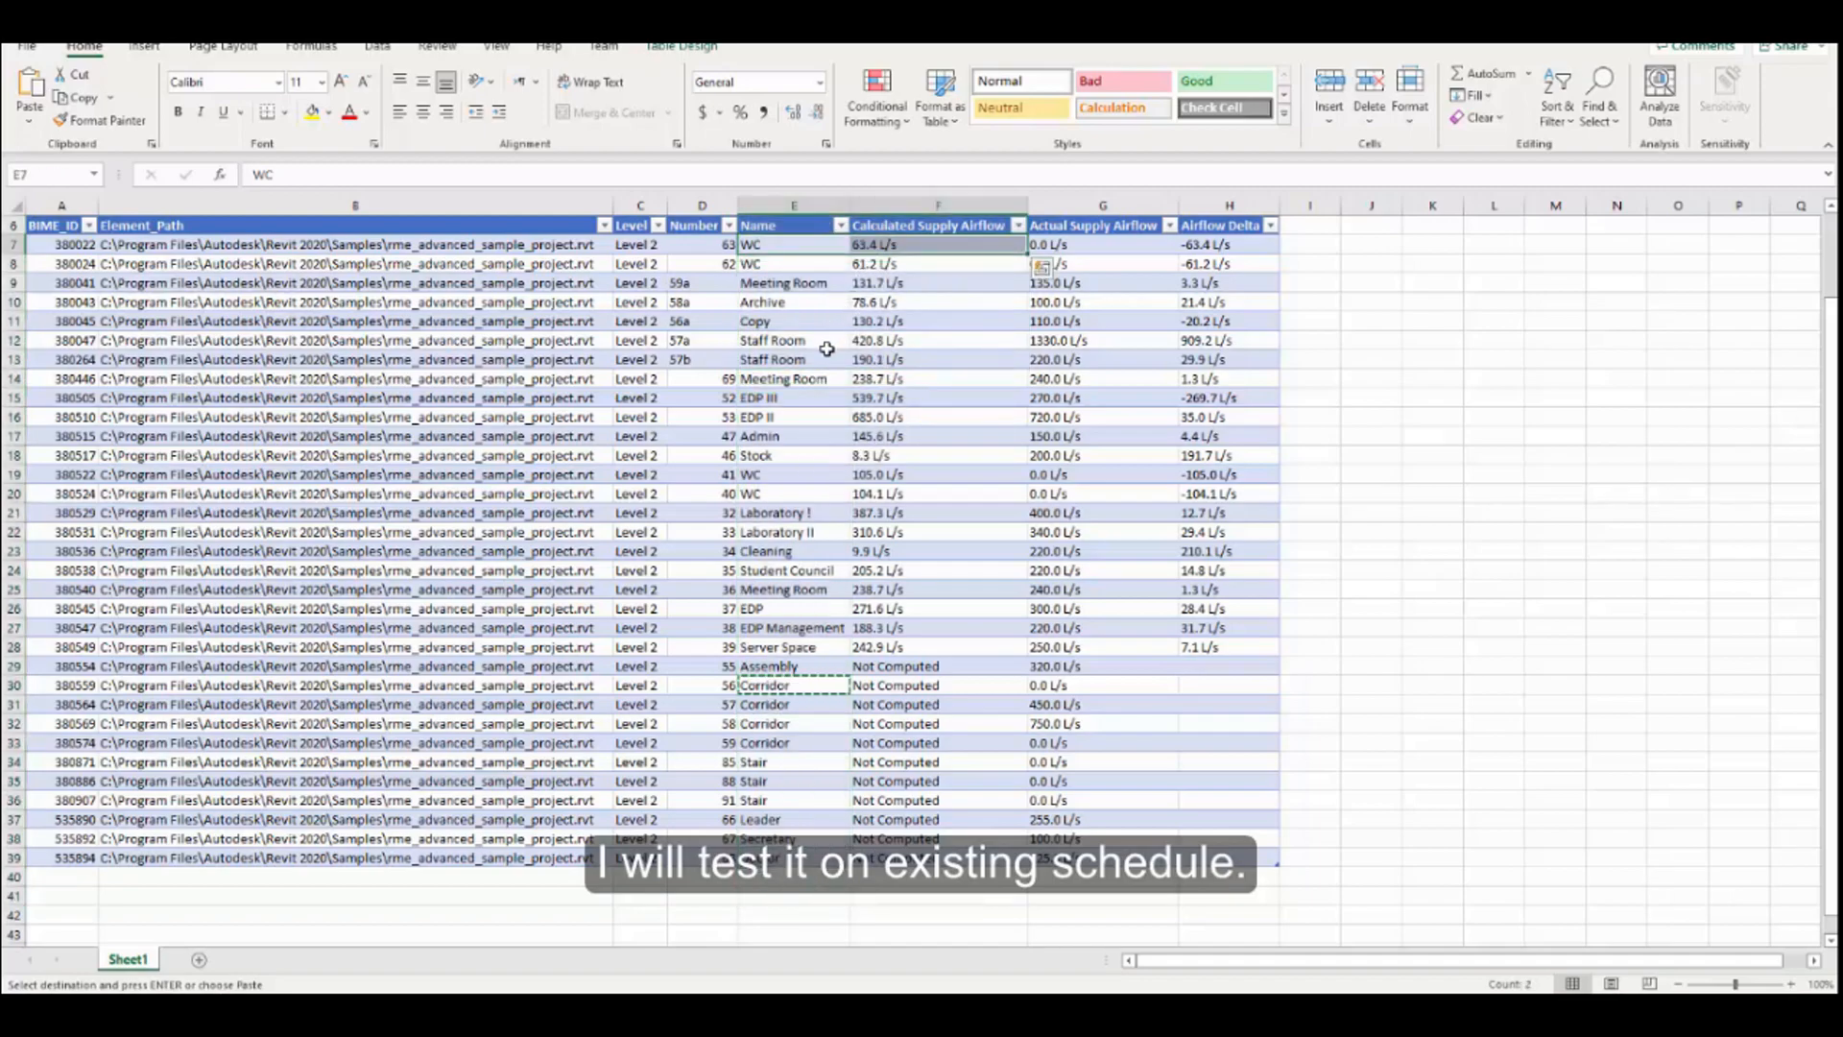
pyautogui.click(773, 280)
pyautogui.click(774, 249)
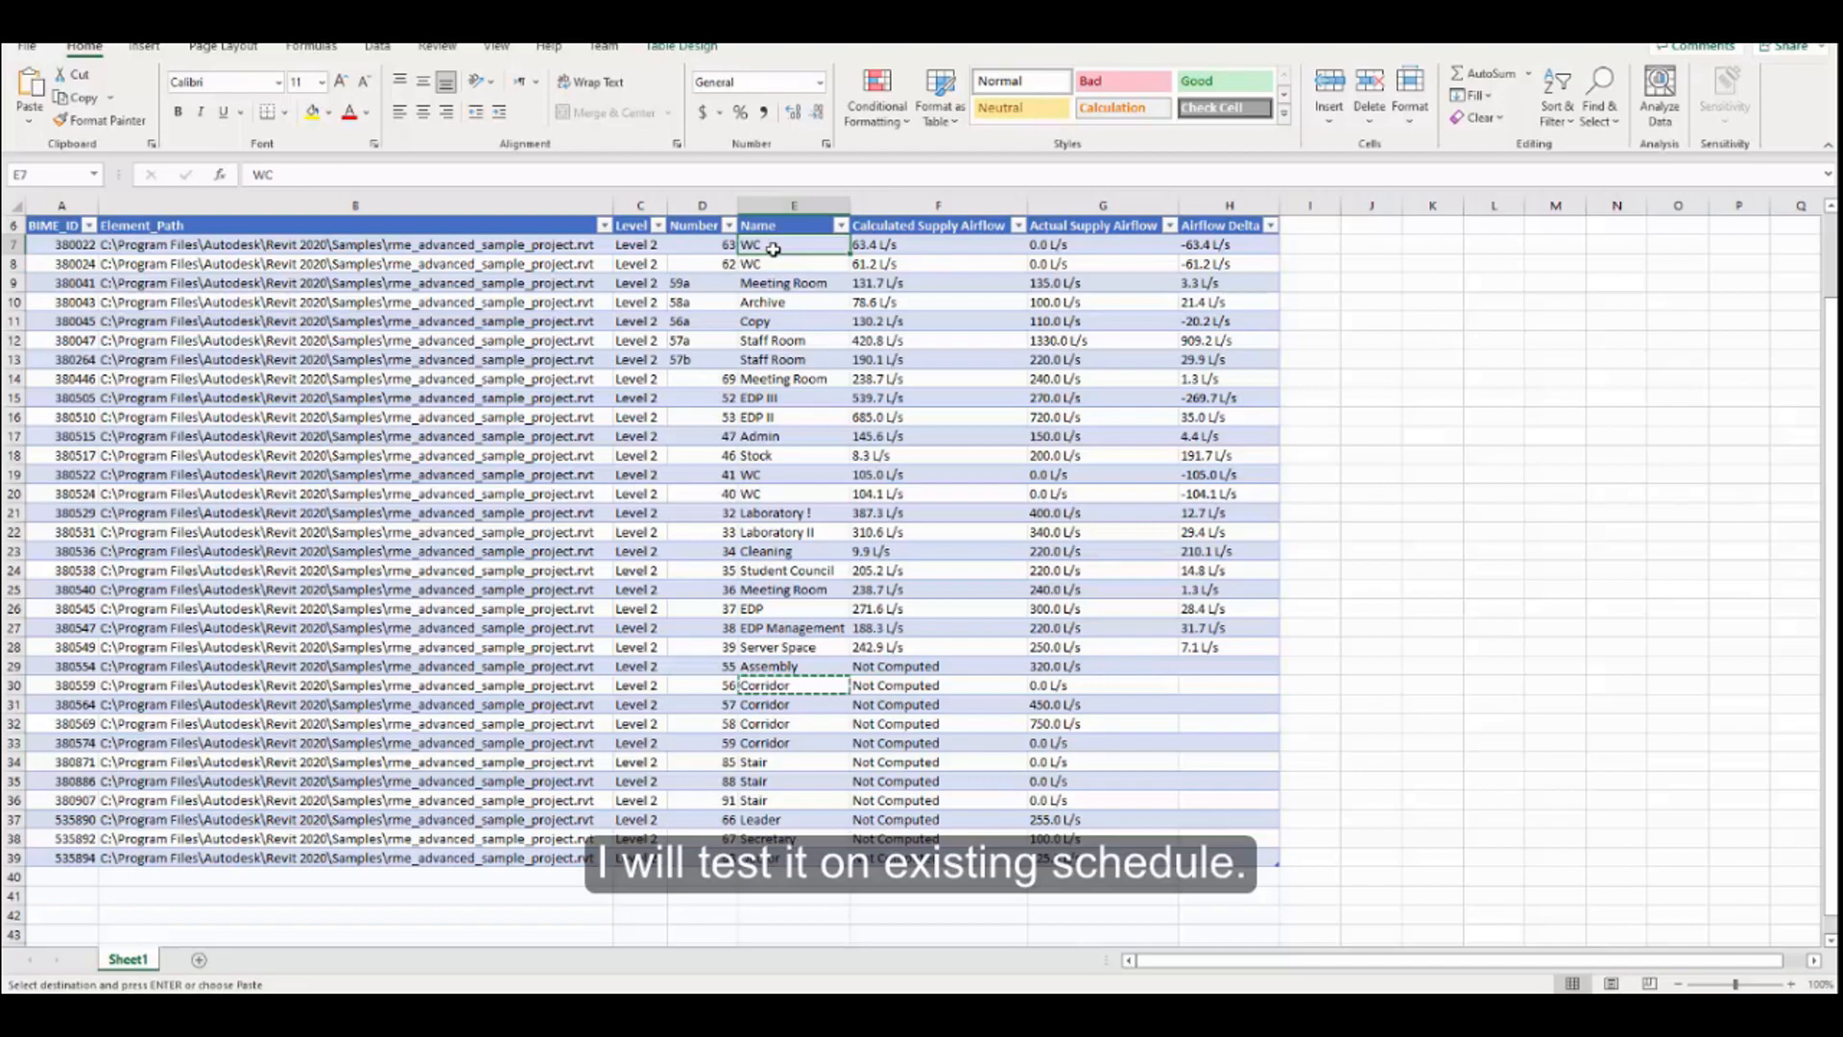
pyautogui.hotkey('ctrl', 'v')
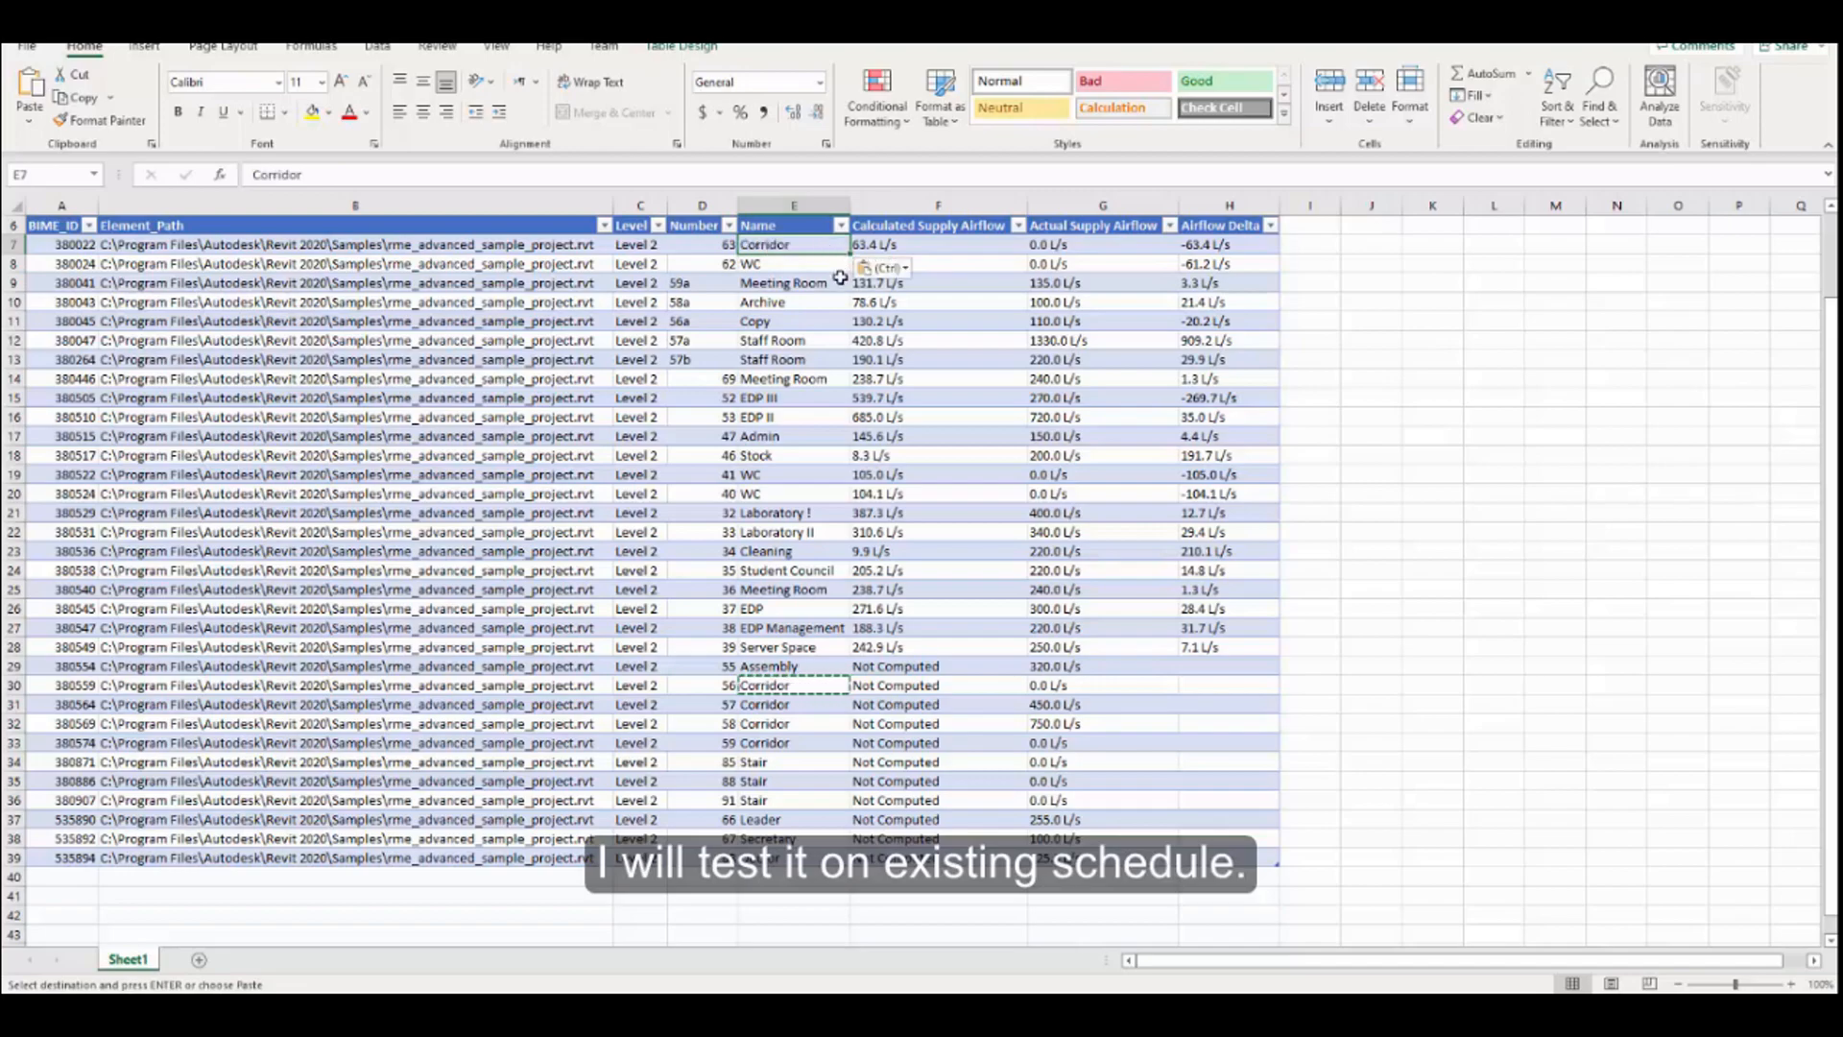
pyautogui.click(416, 176)
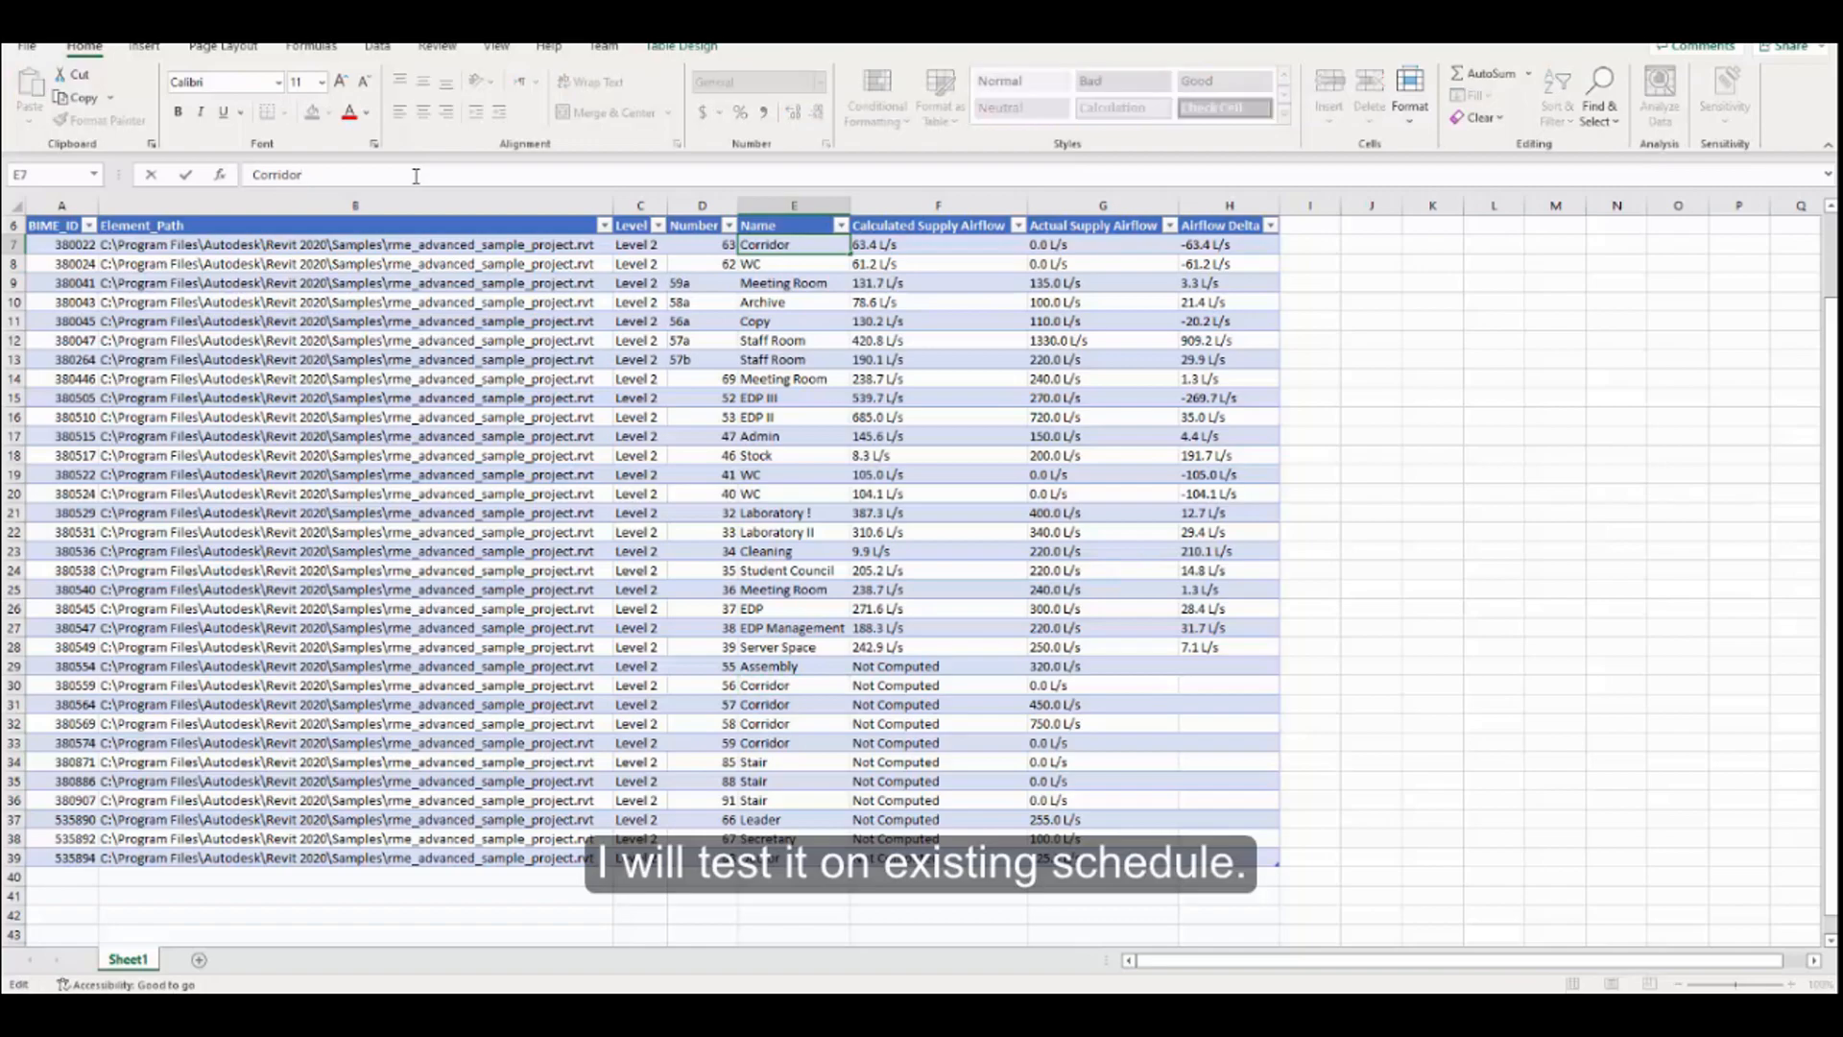
pyautogui.press('Return')
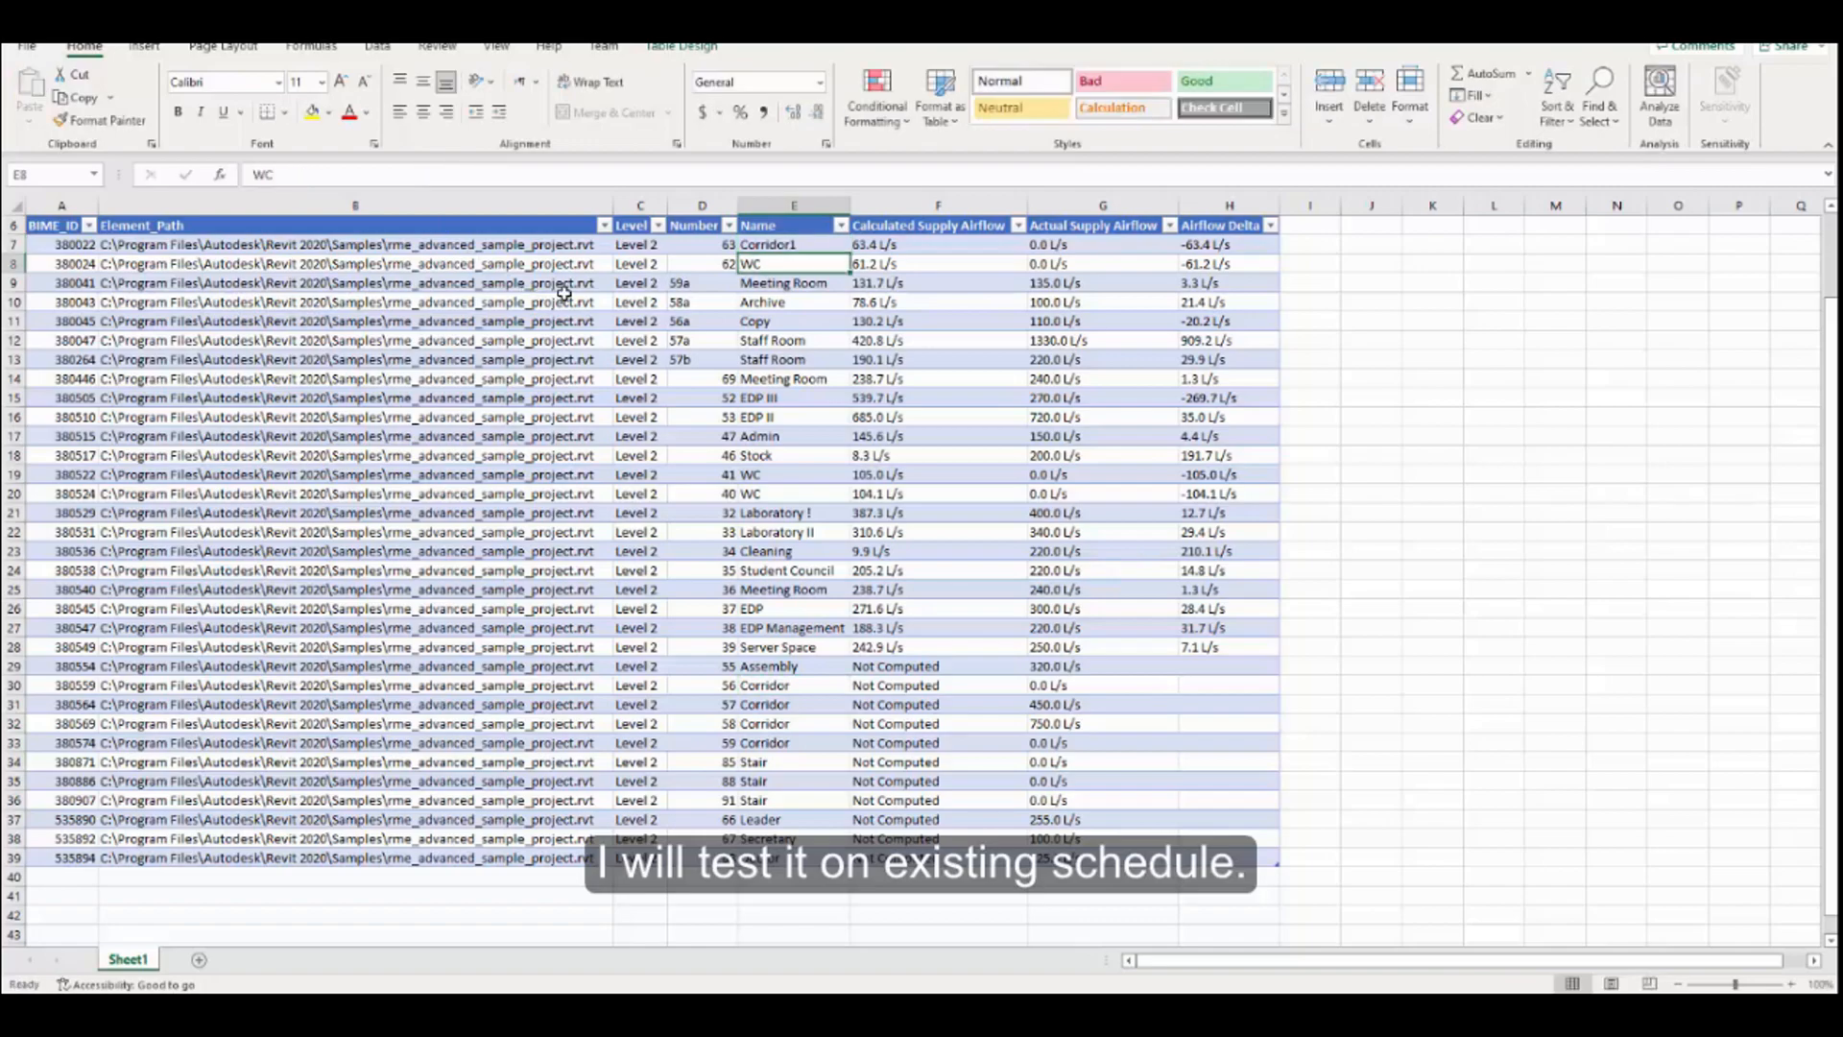
# Enter Corridor2 in cell E8 and extend the numbered Corridor series down the Name column through row 39
pyautogui.hotkey('ctrl', 'd')
pyautogui.click(342, 174)
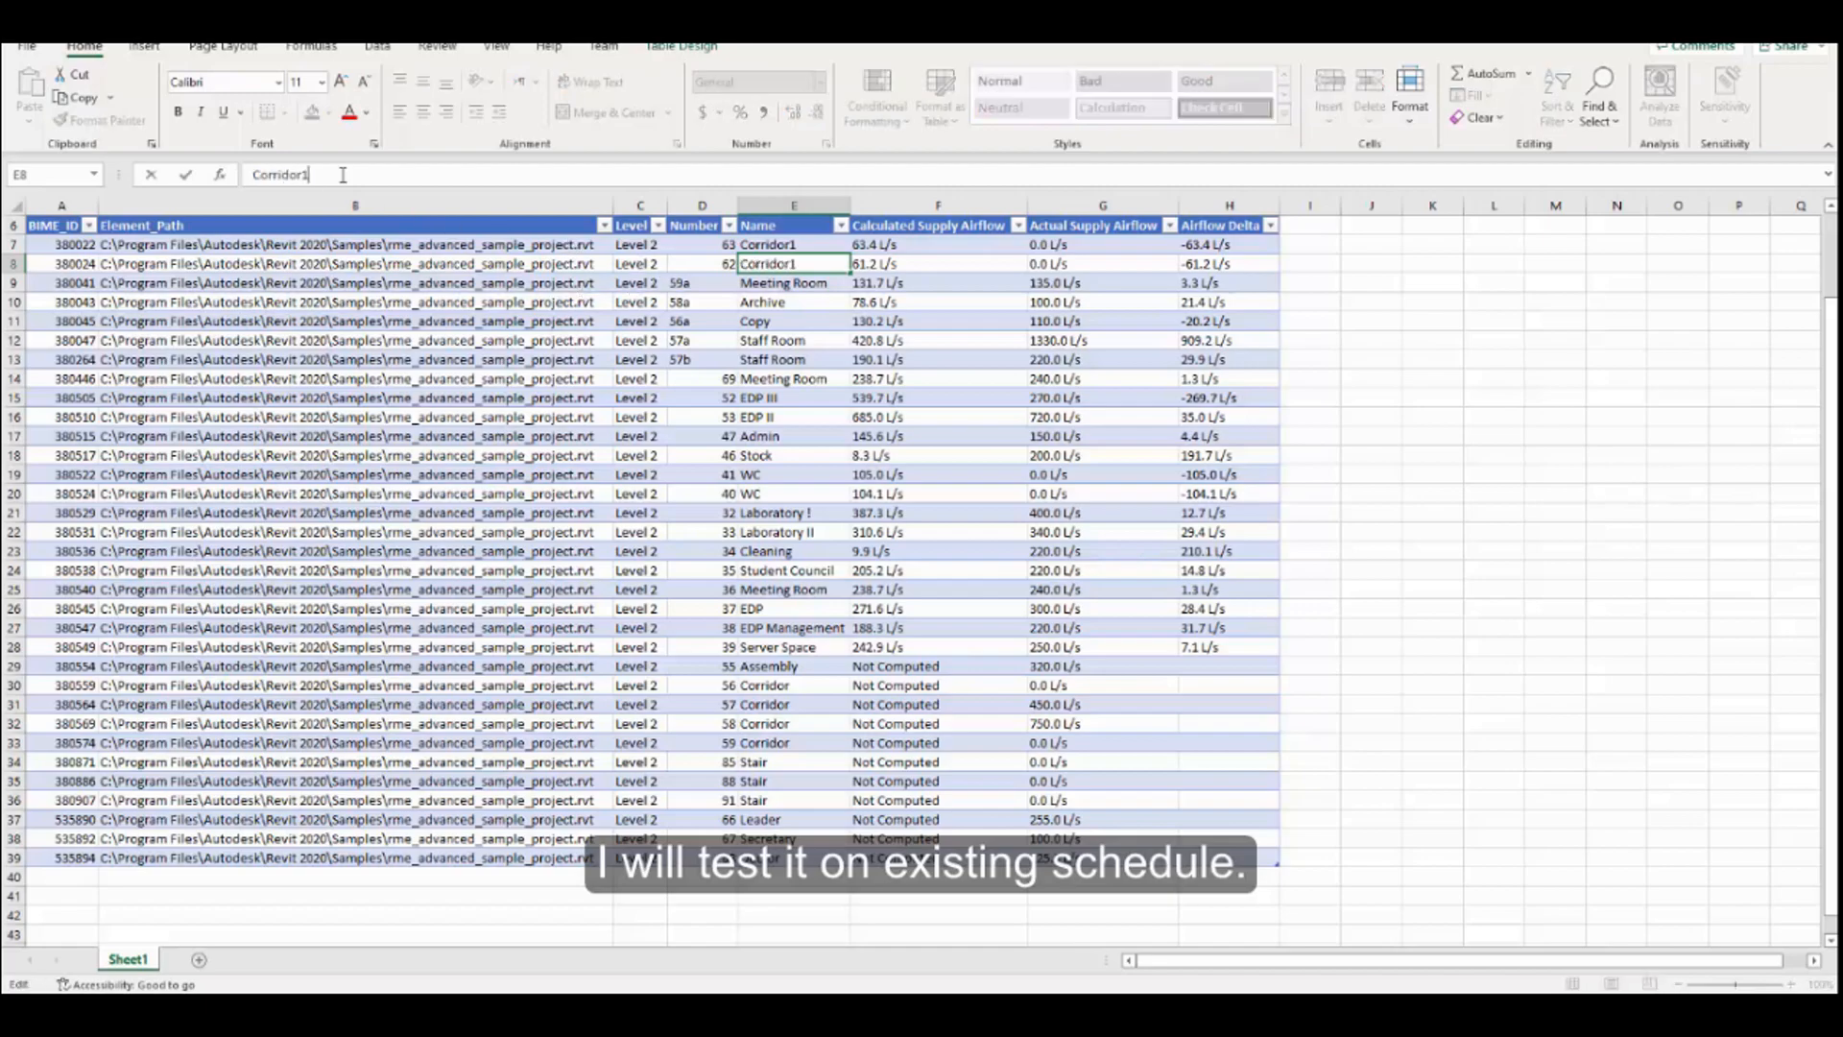
pyautogui.press('Return')
pyautogui.moveTo(809, 246); pyautogui.dragTo(809, 259)
pyautogui.hotkey('ctrl', 'c')
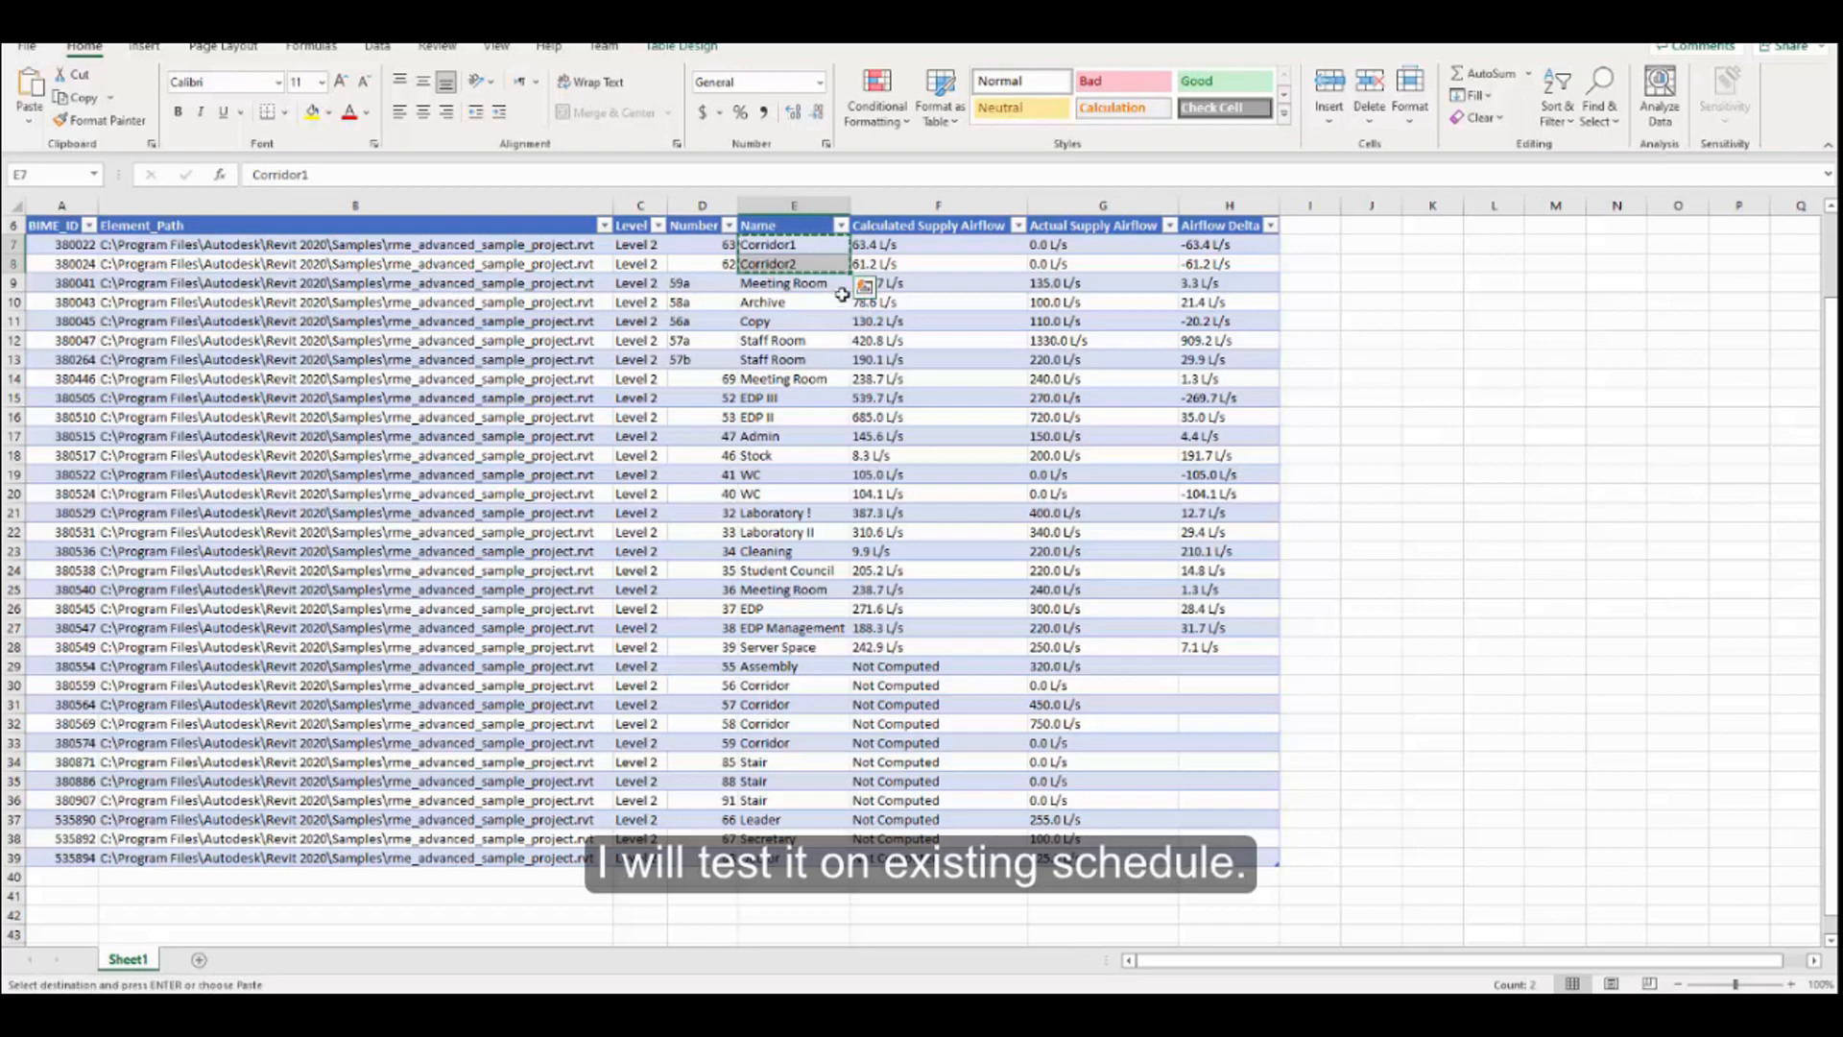
pyautogui.moveTo(851, 272); pyautogui.dragTo(853, 864)
pyautogui.click(1555, 609)
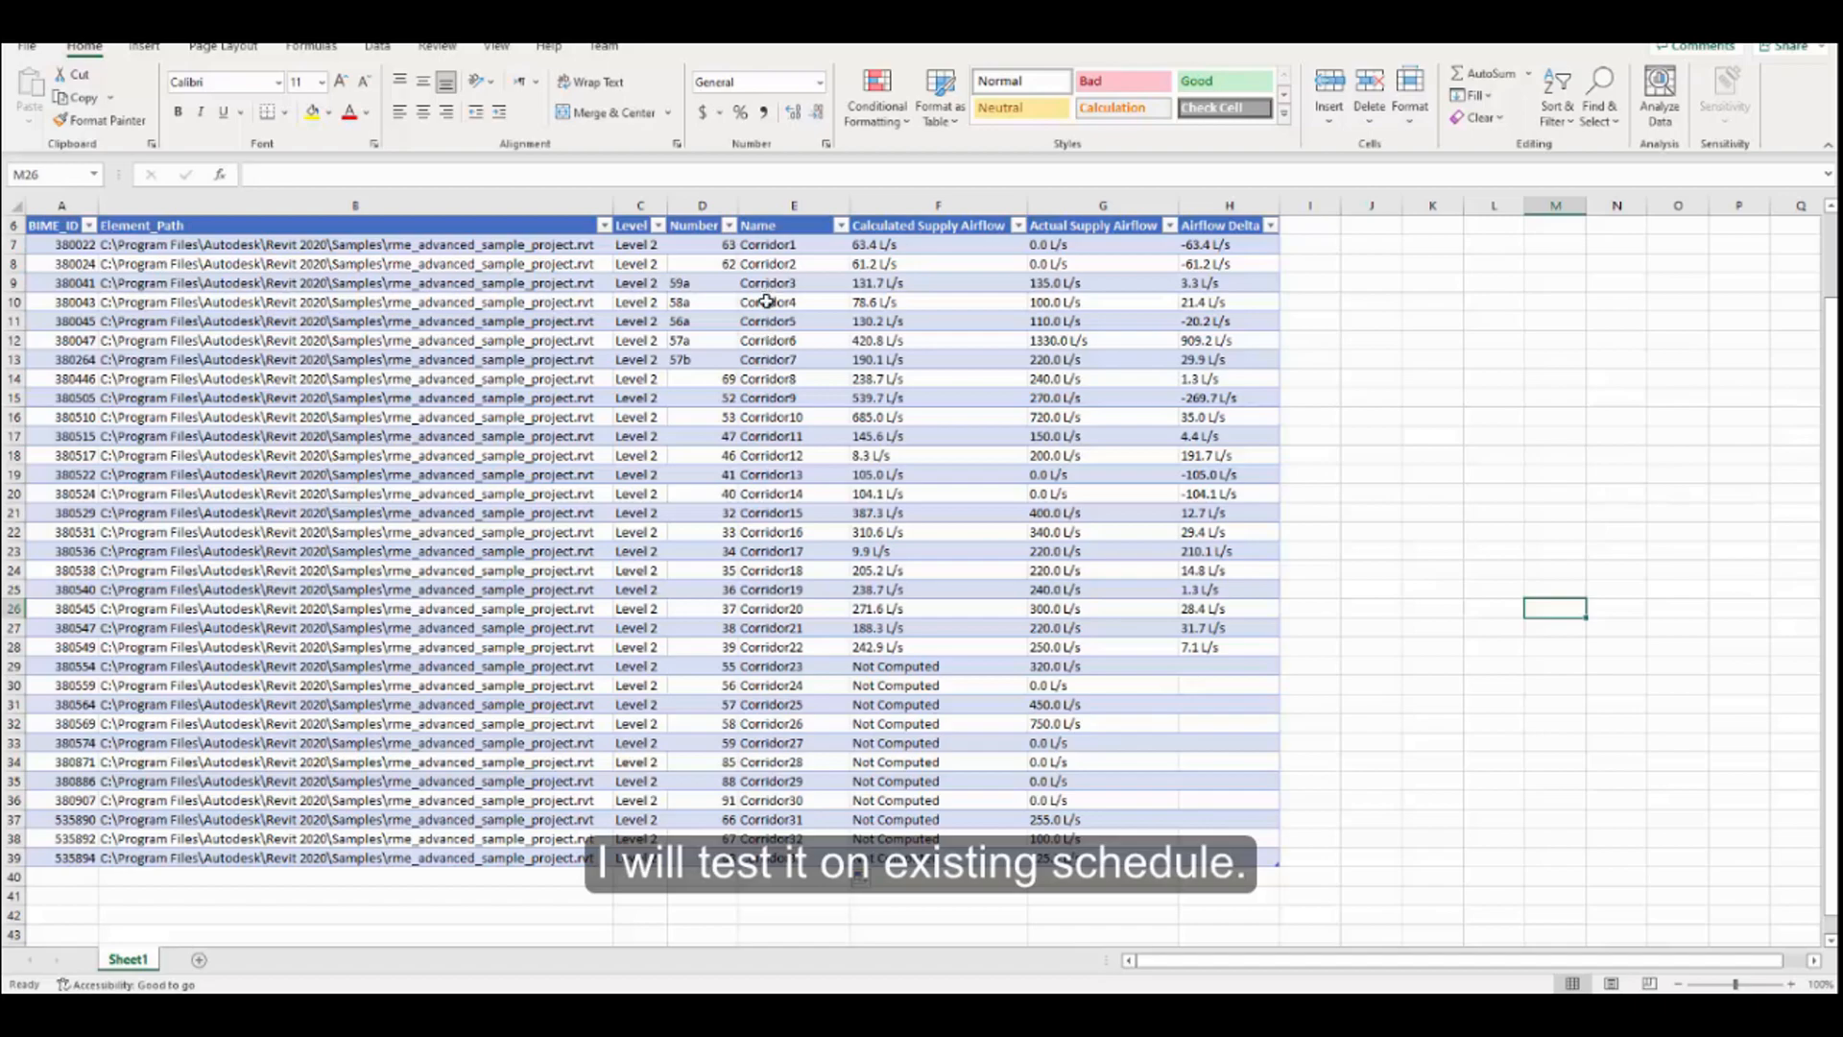
# Return to Revit, relaunch BIM_LINK and choose the Level 2 Space Airflow Schedule for the import
pyautogui.moveTo(773, 992)
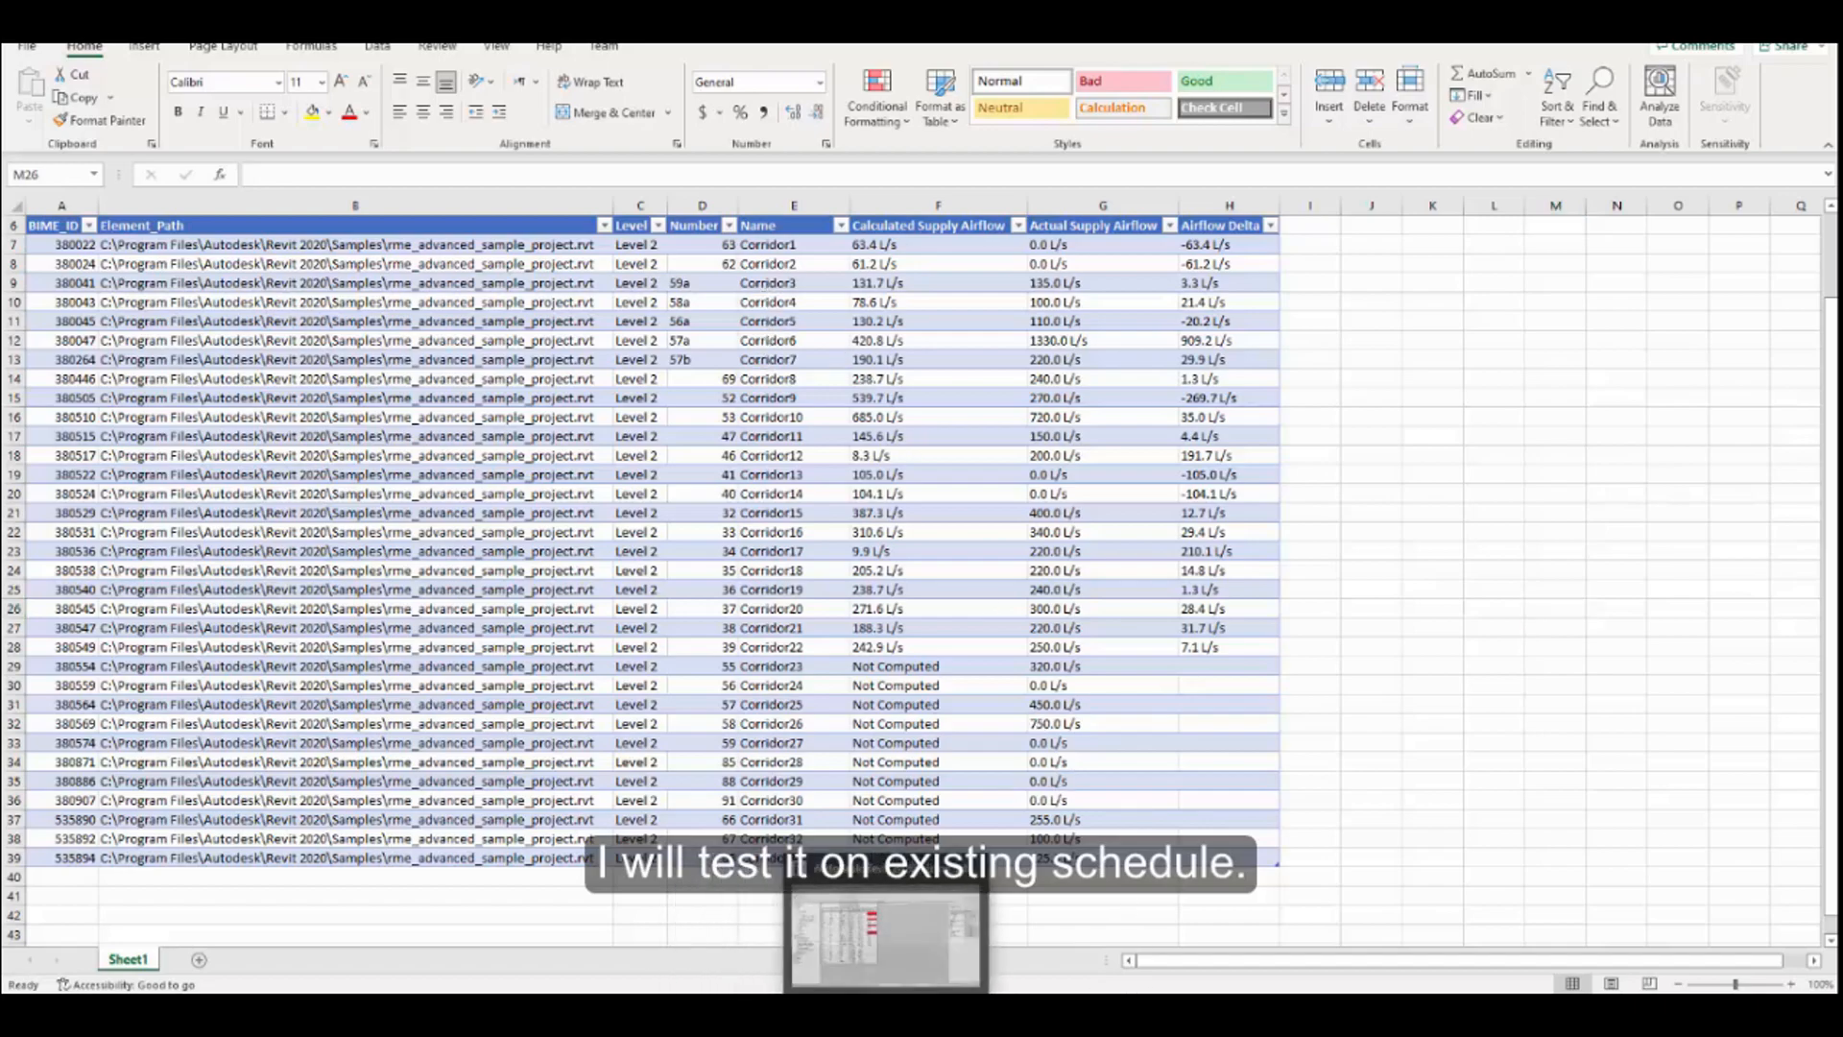
pyautogui.click(796, 917)
pyautogui.click(32, 75)
pyautogui.click(901, 772)
pyautogui.click(693, 226)
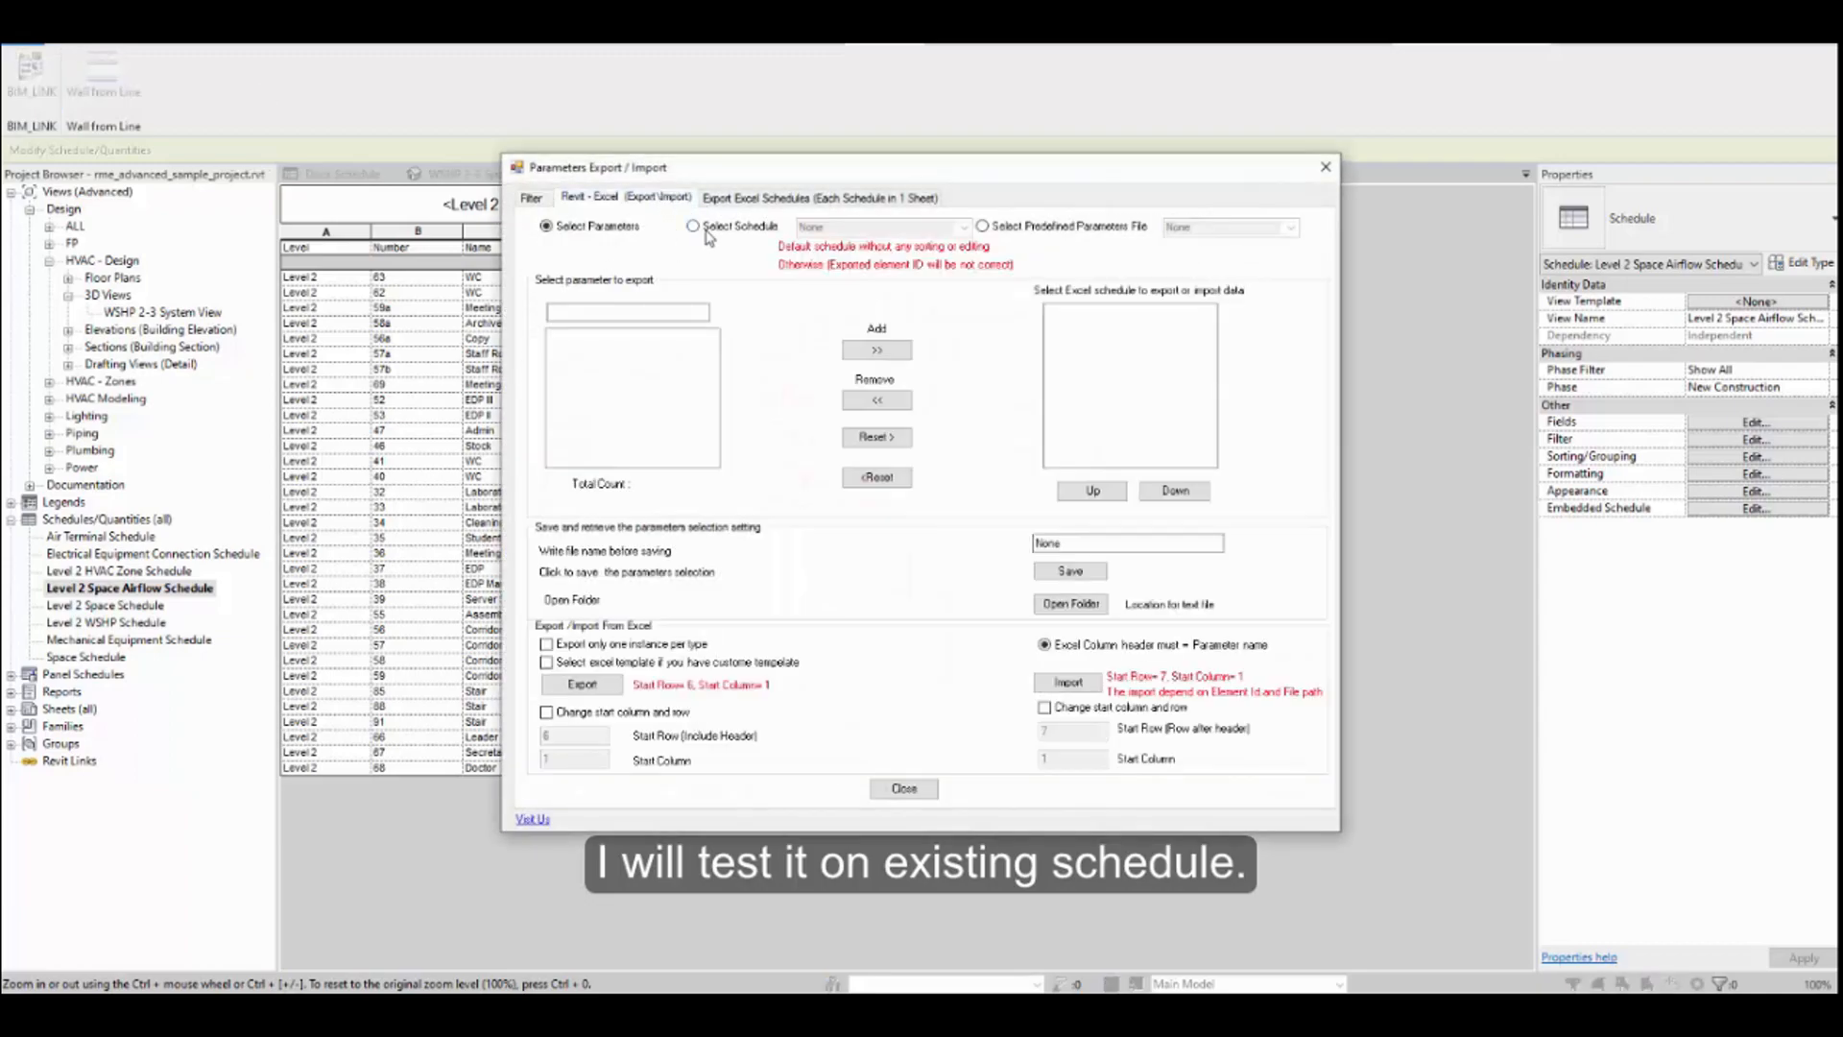
pyautogui.click(964, 227)
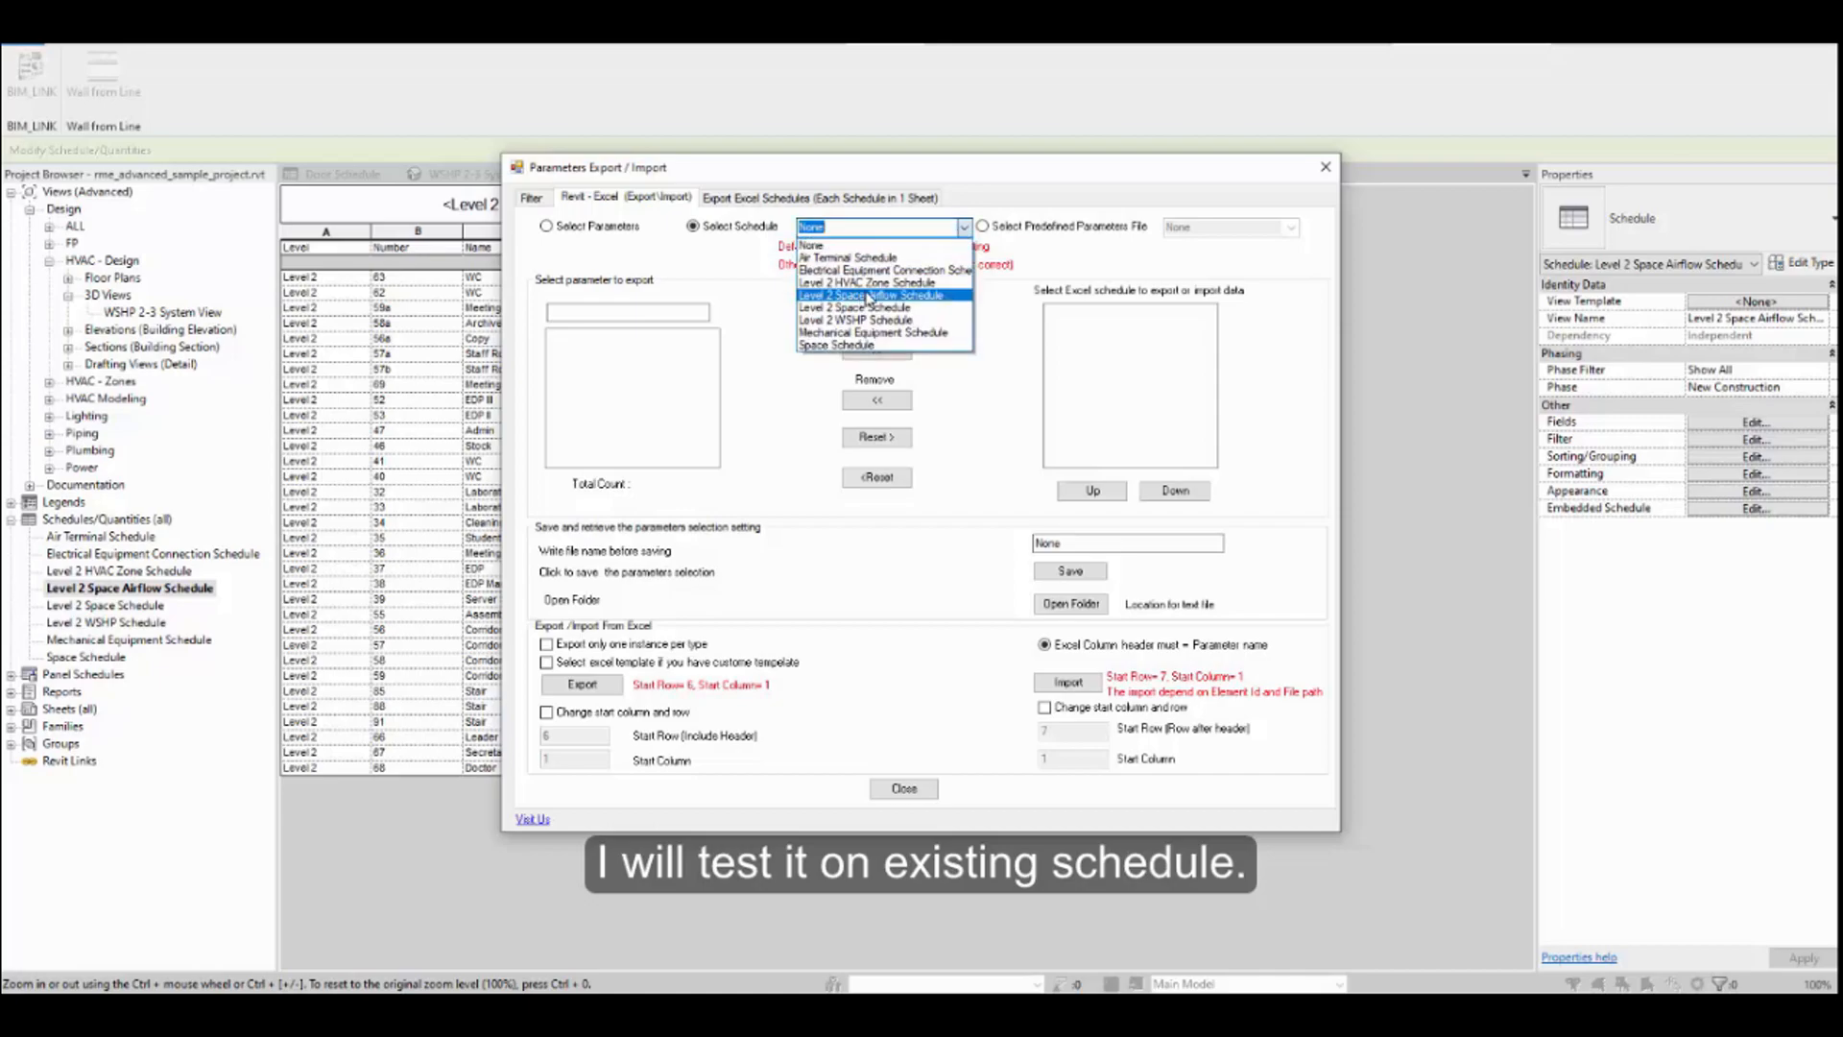
pyautogui.click(866, 300)
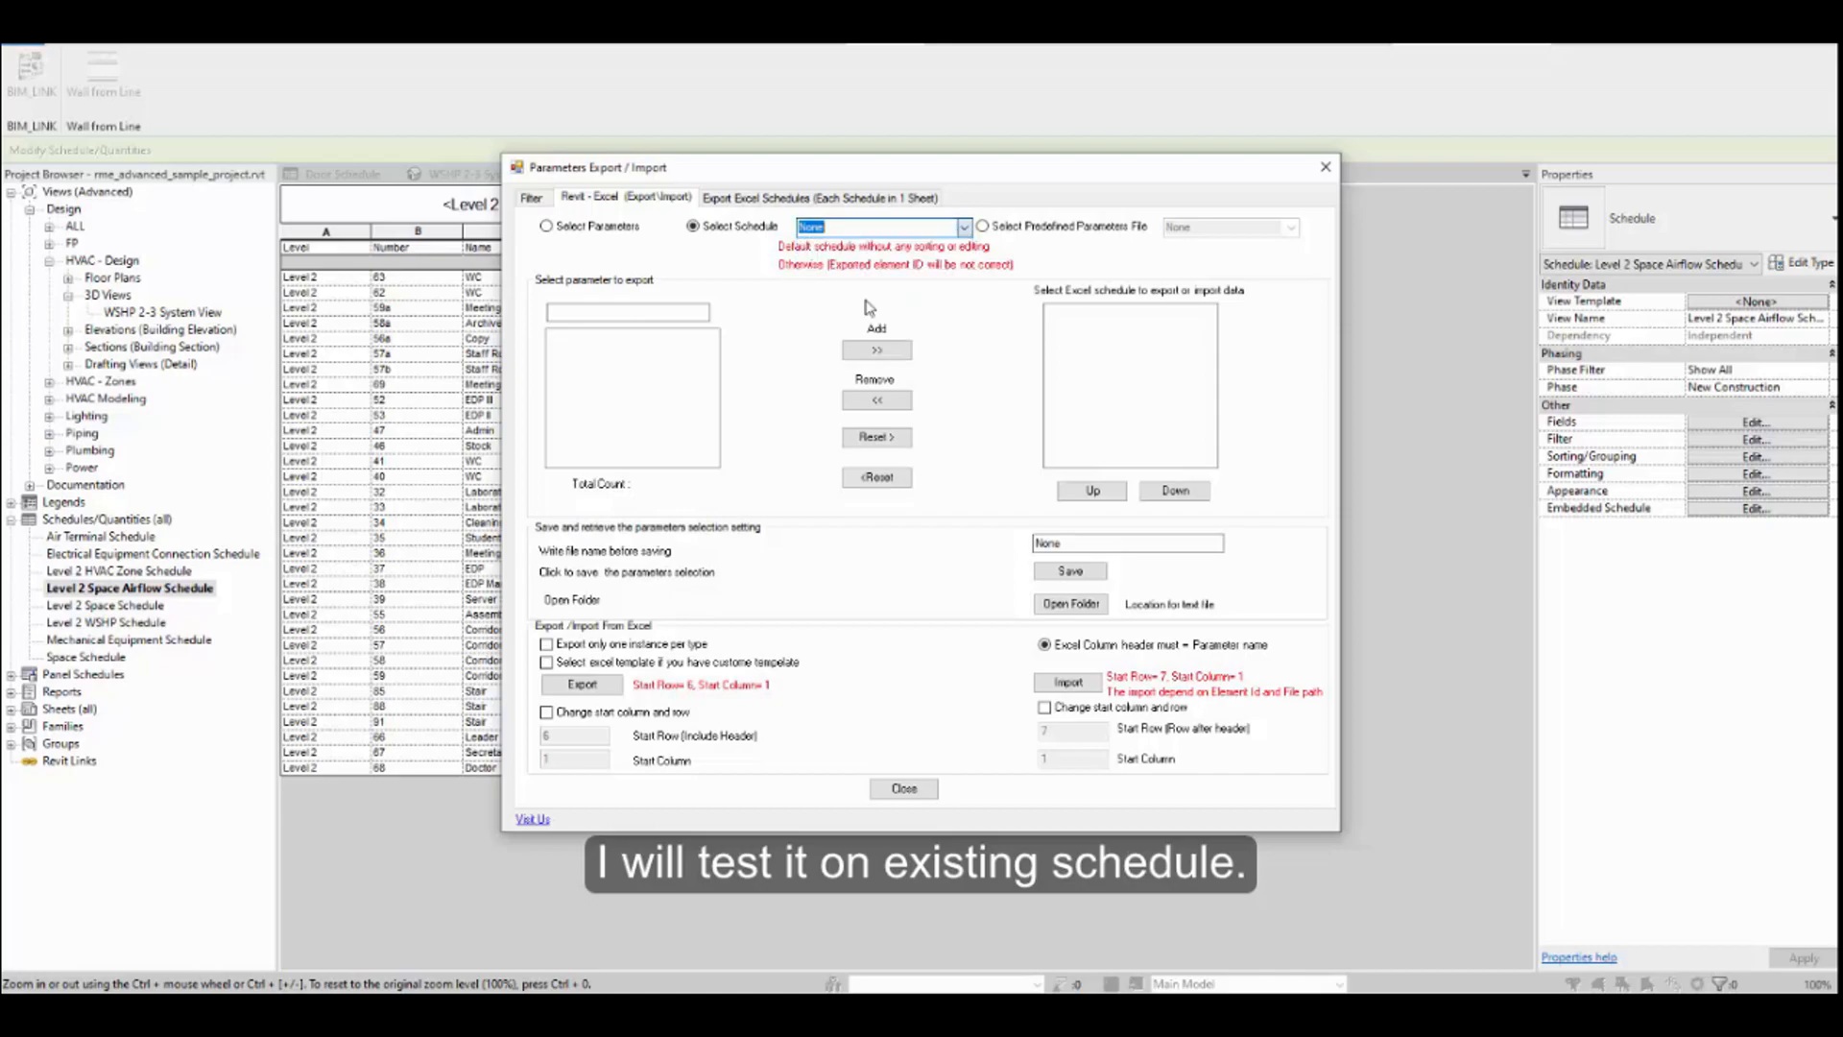
# Import space_rme_advanced_sample_project.xlsx into the Level 2 Space Airflow Schedule and close the BIM_LINK dialog
pyautogui.click(1068, 682)
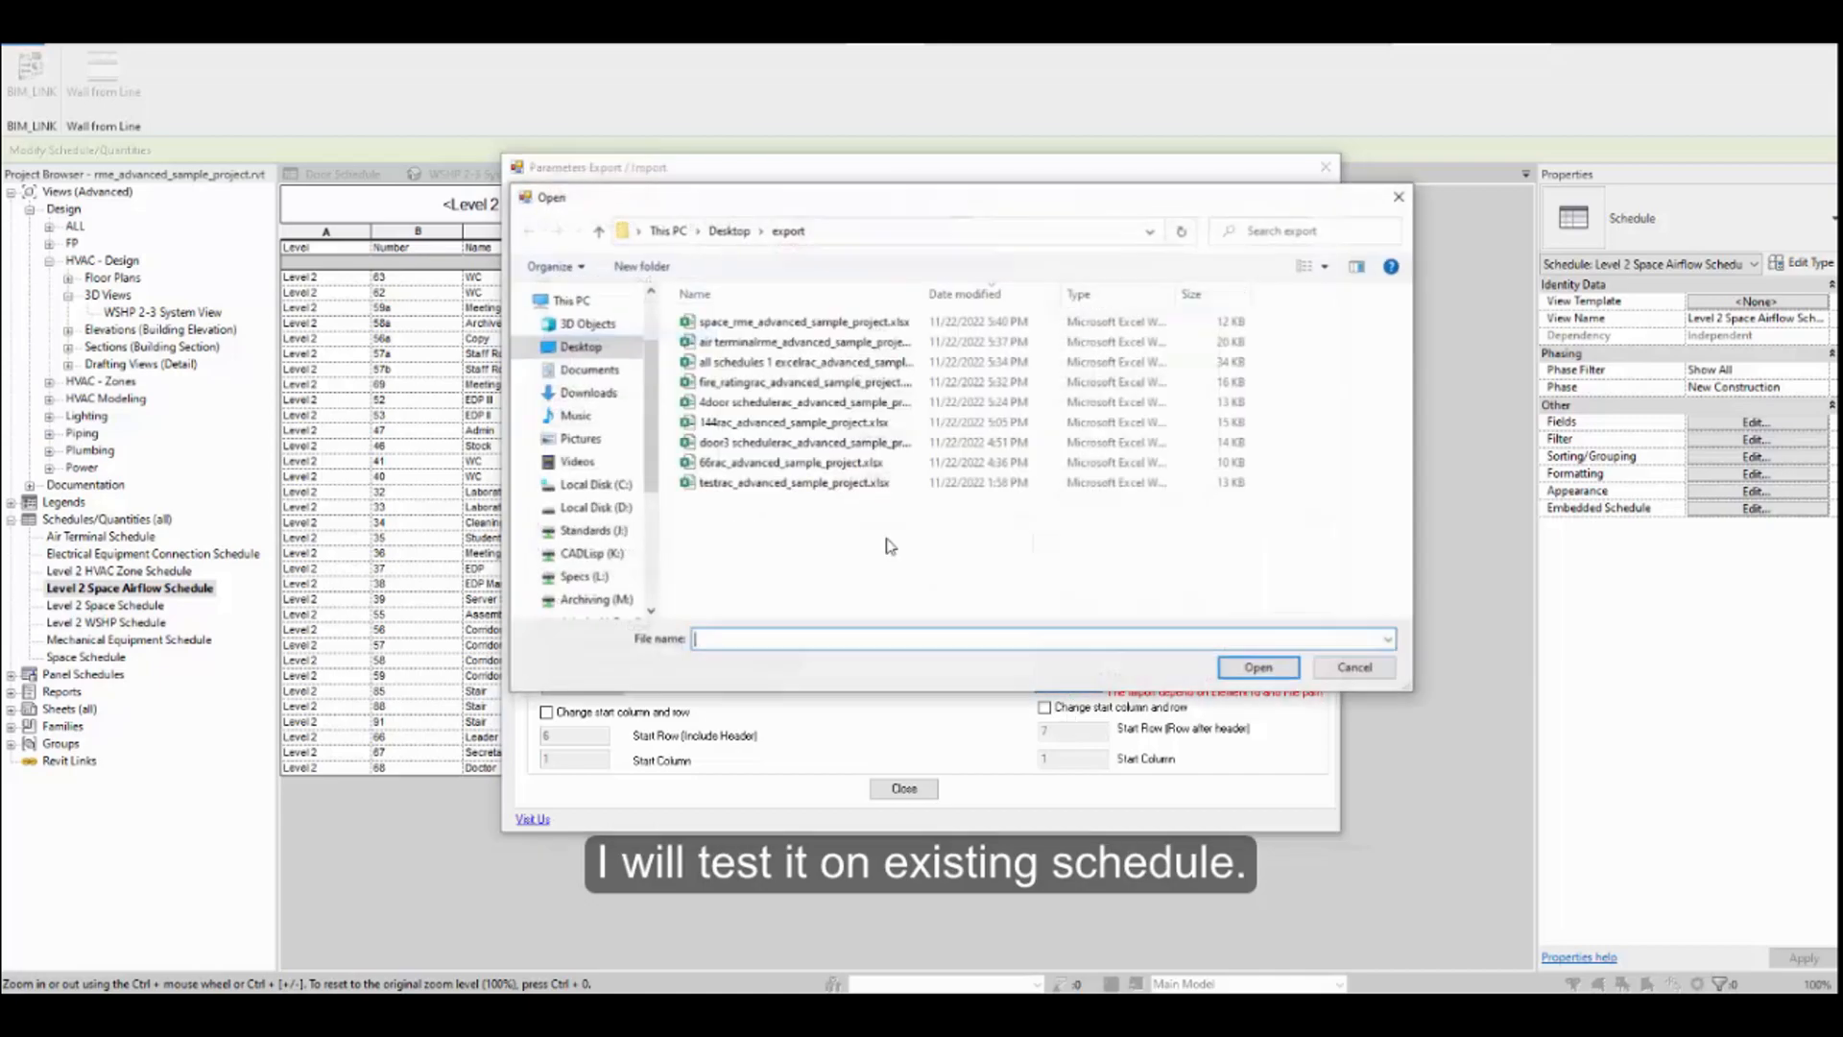
pyautogui.doubleClick(819, 332)
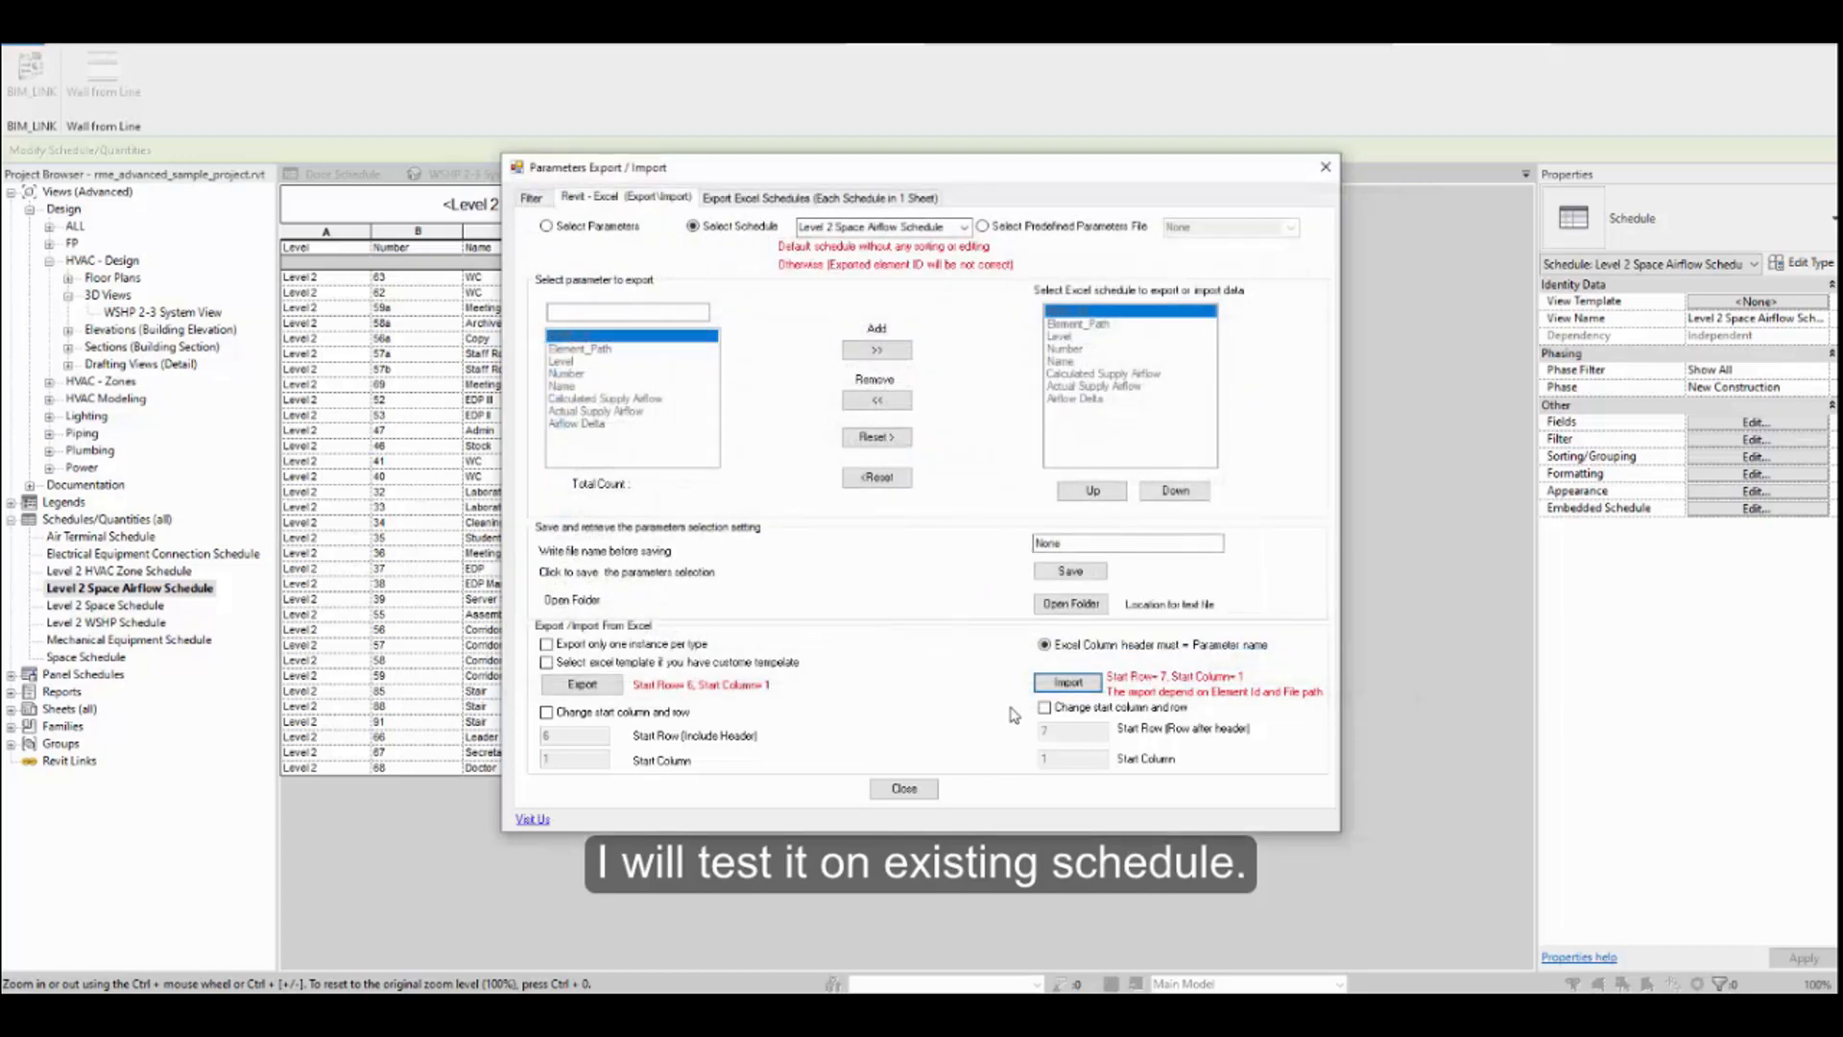
pyautogui.click(991, 590)
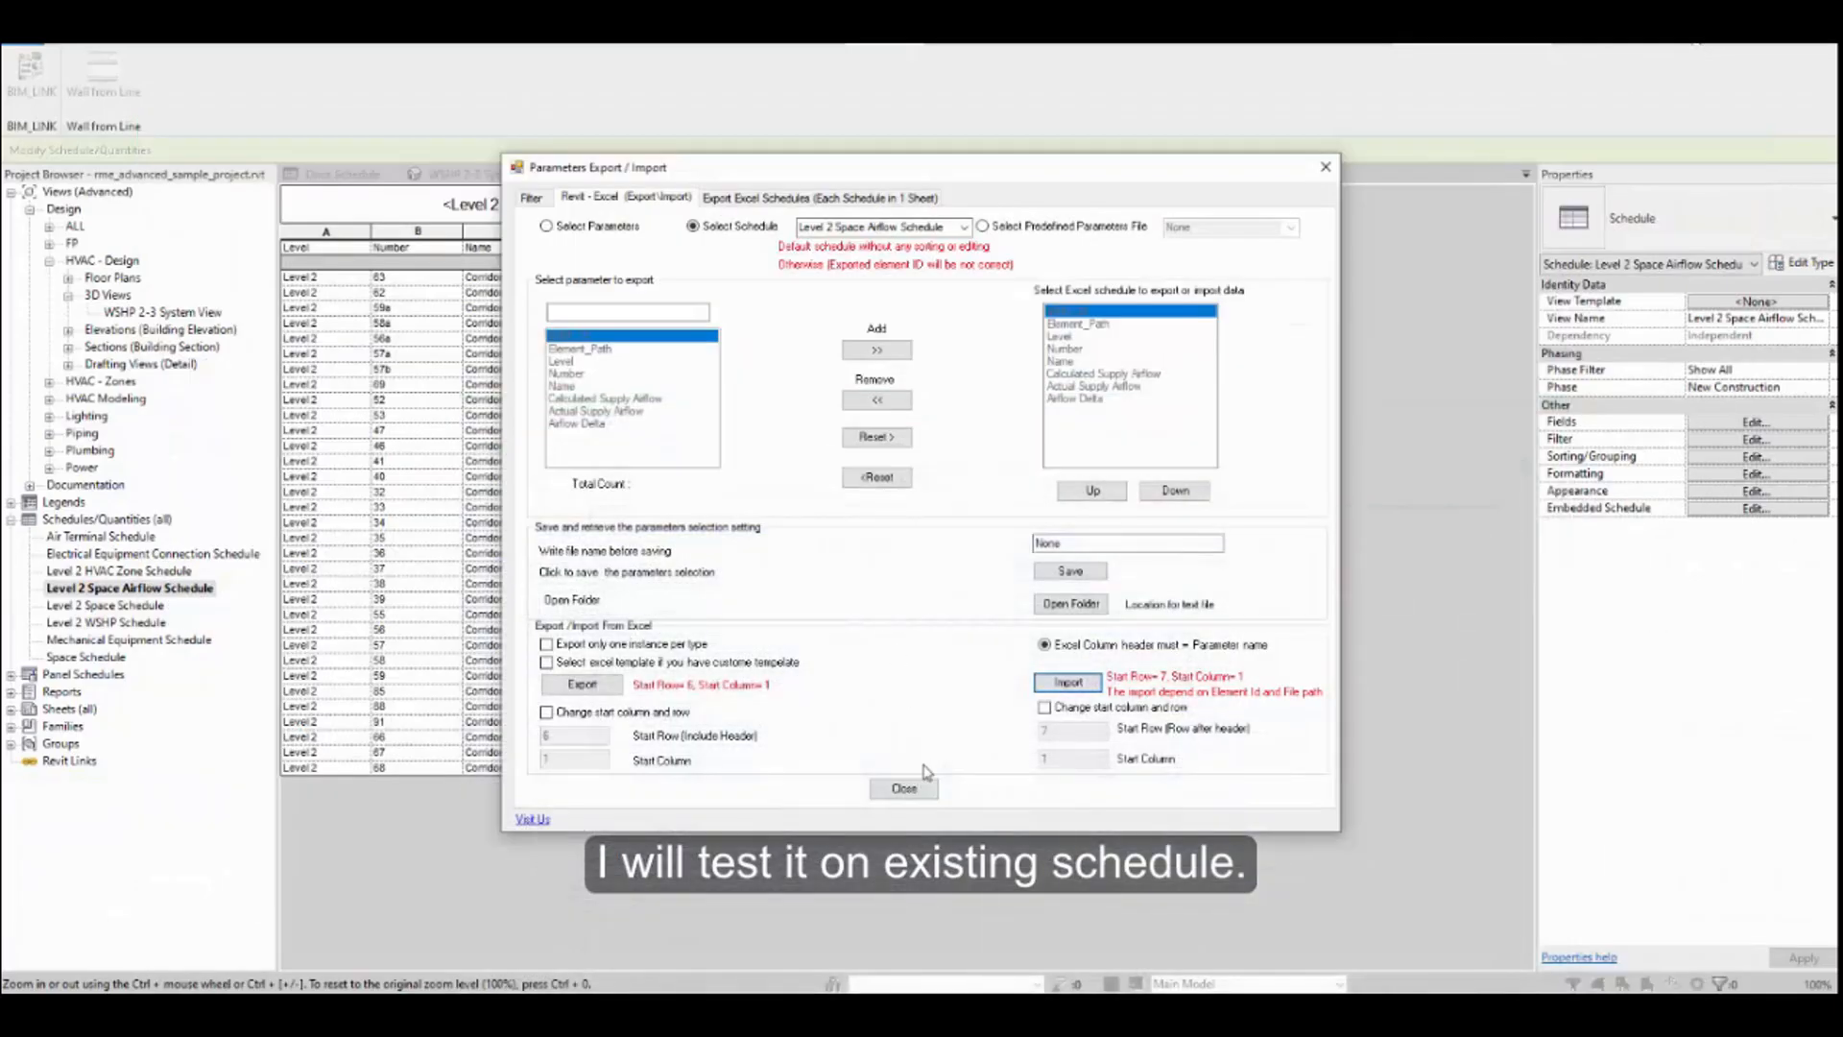
pyautogui.click(903, 789)
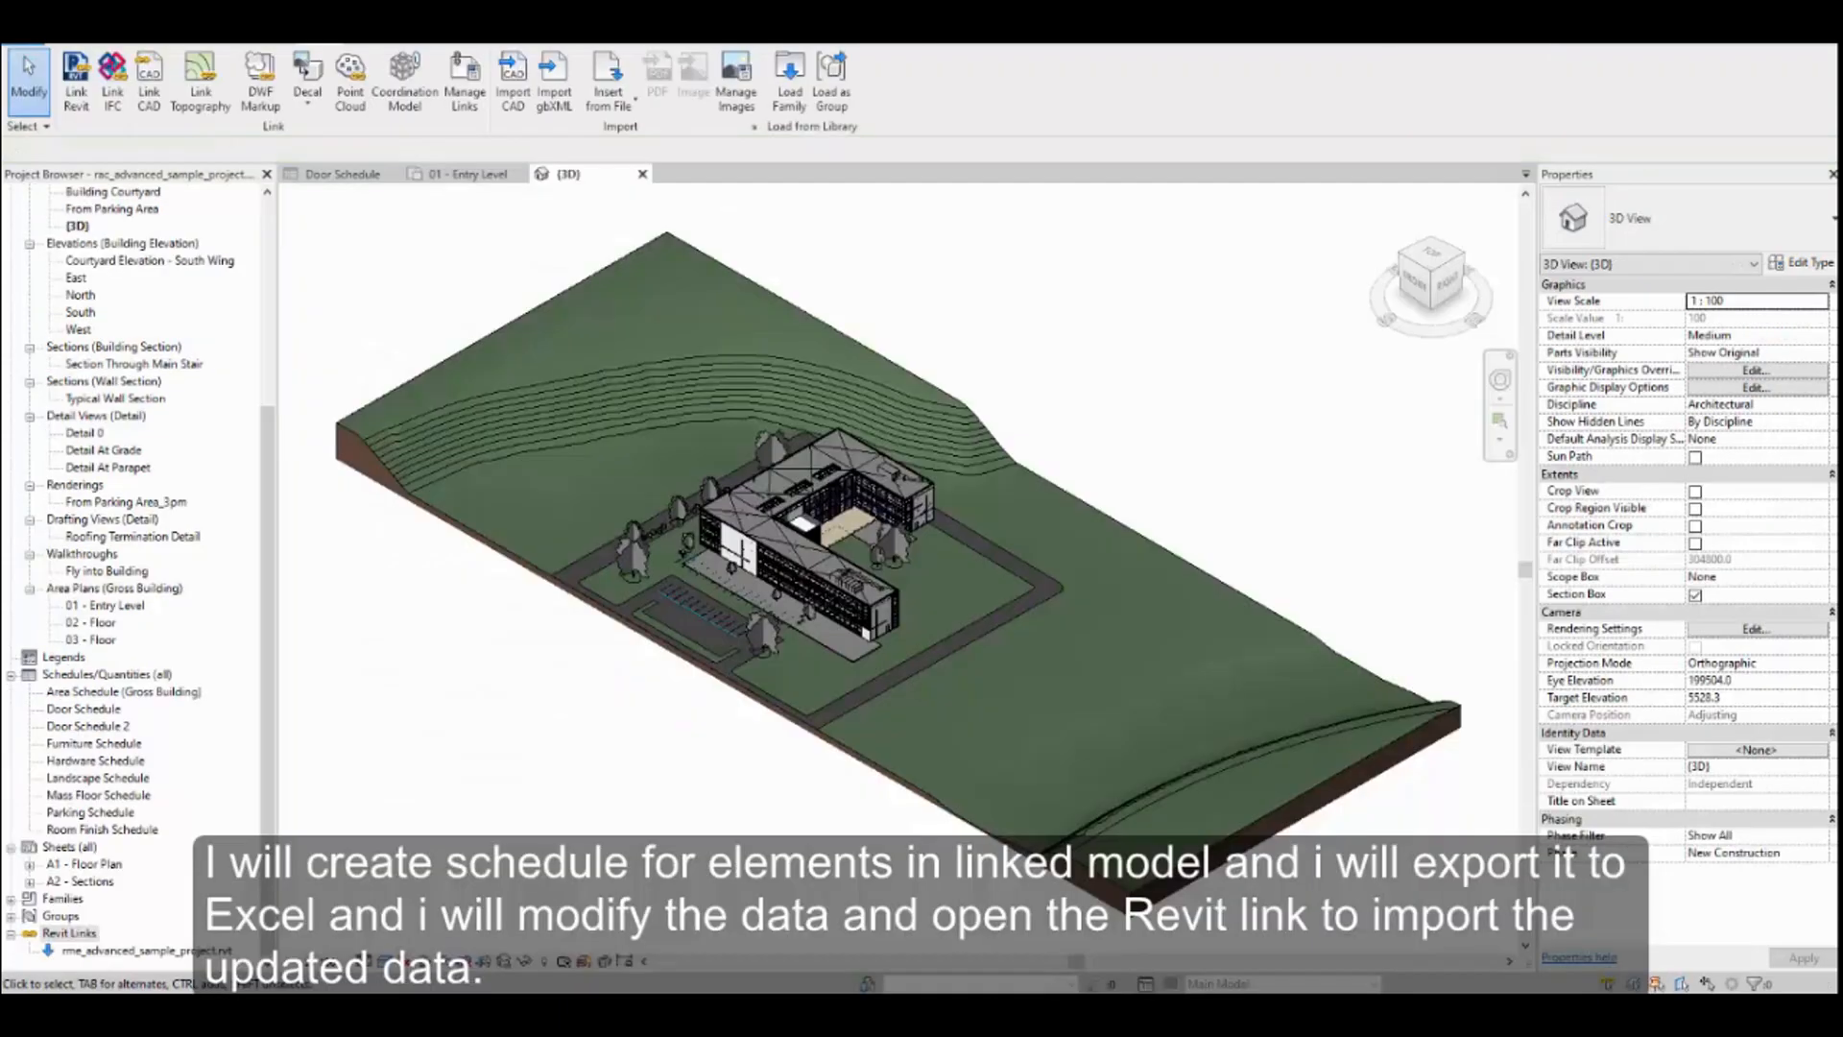
# Launch BIM_LINK, include the linked rme_advanced_sample_project.rvt model, and add the Air Terminals category to the selection
pyautogui.click(869, 44)
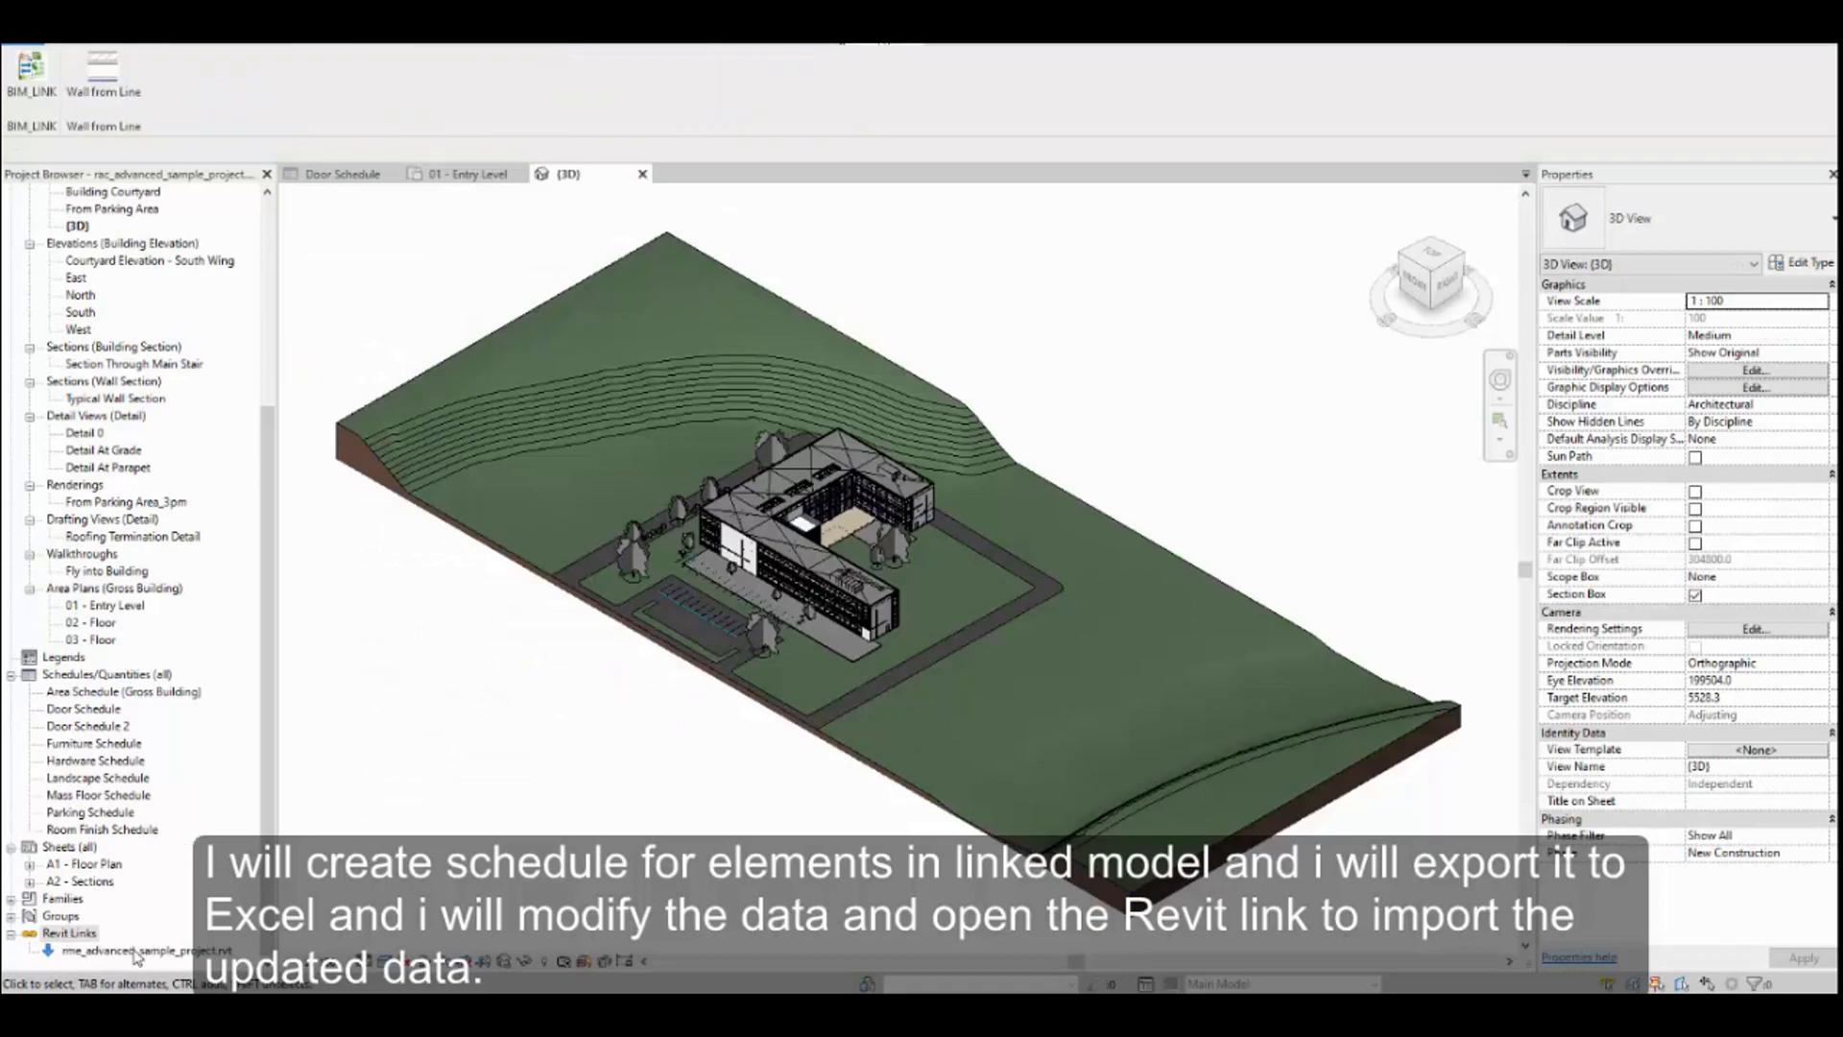
pyautogui.click(31, 76)
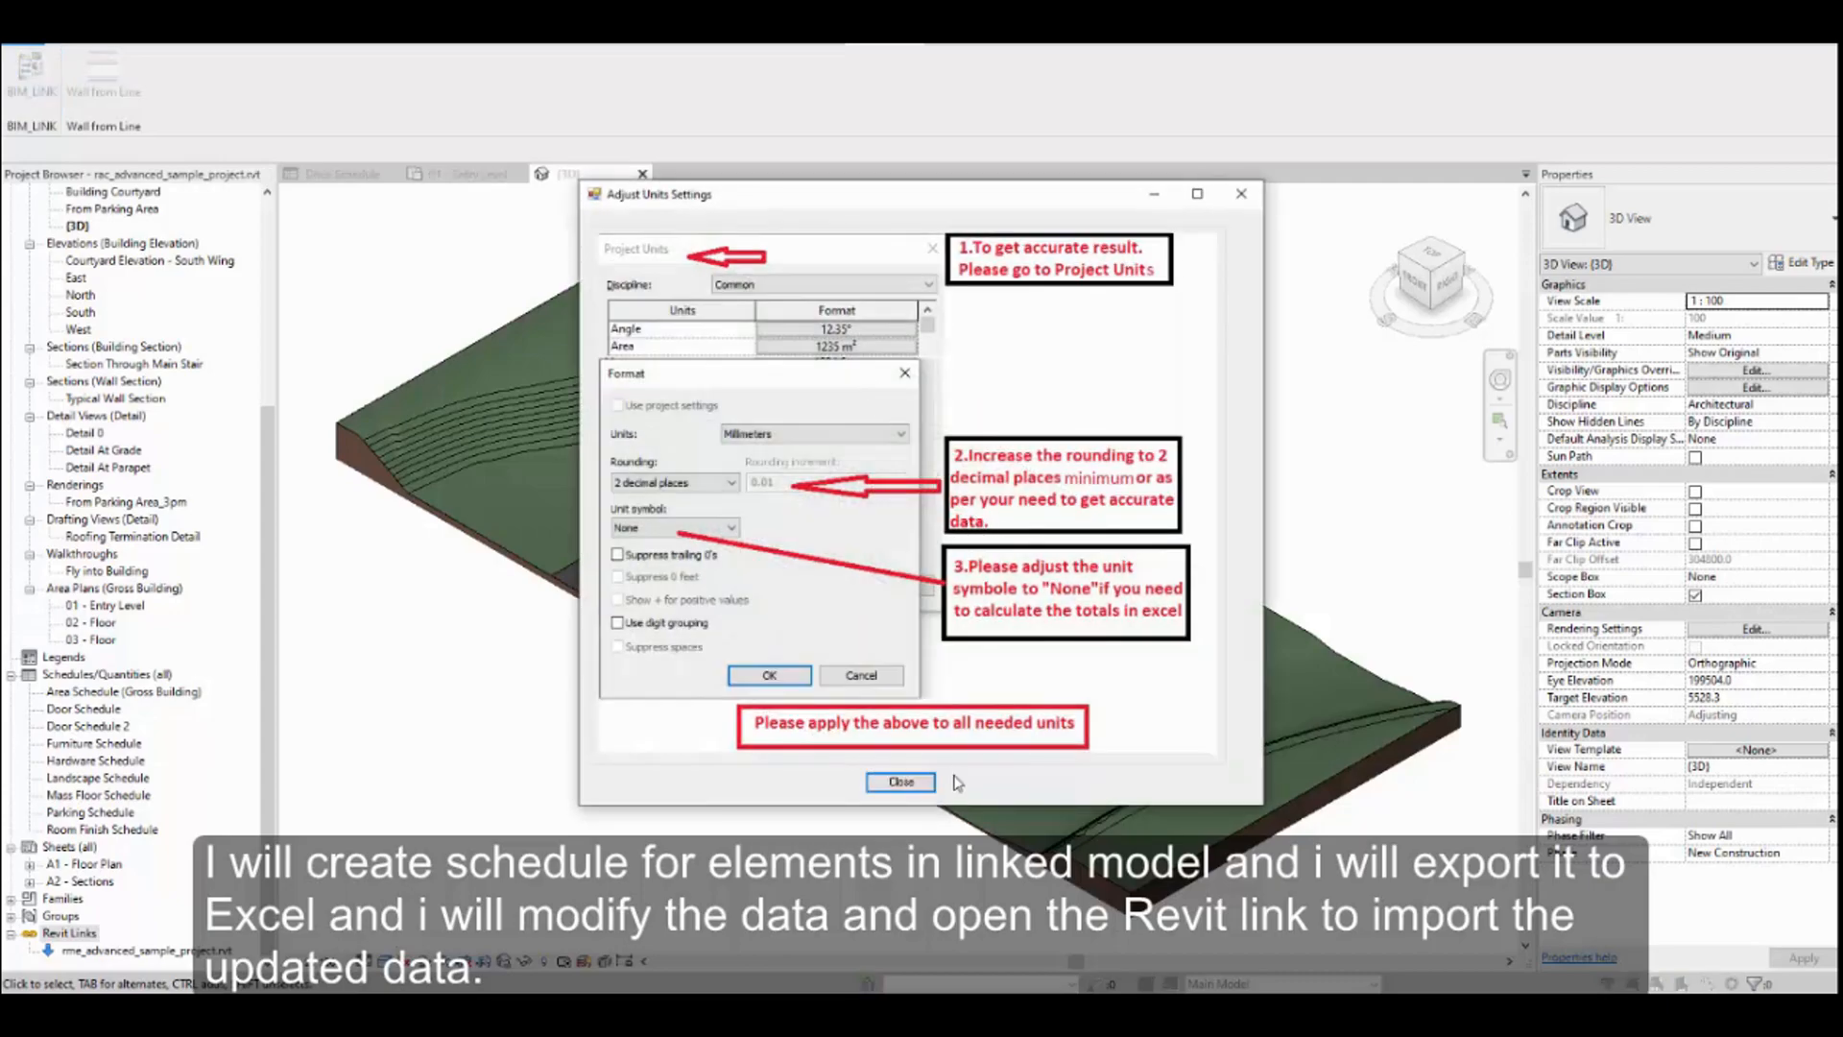
pyautogui.click(903, 782)
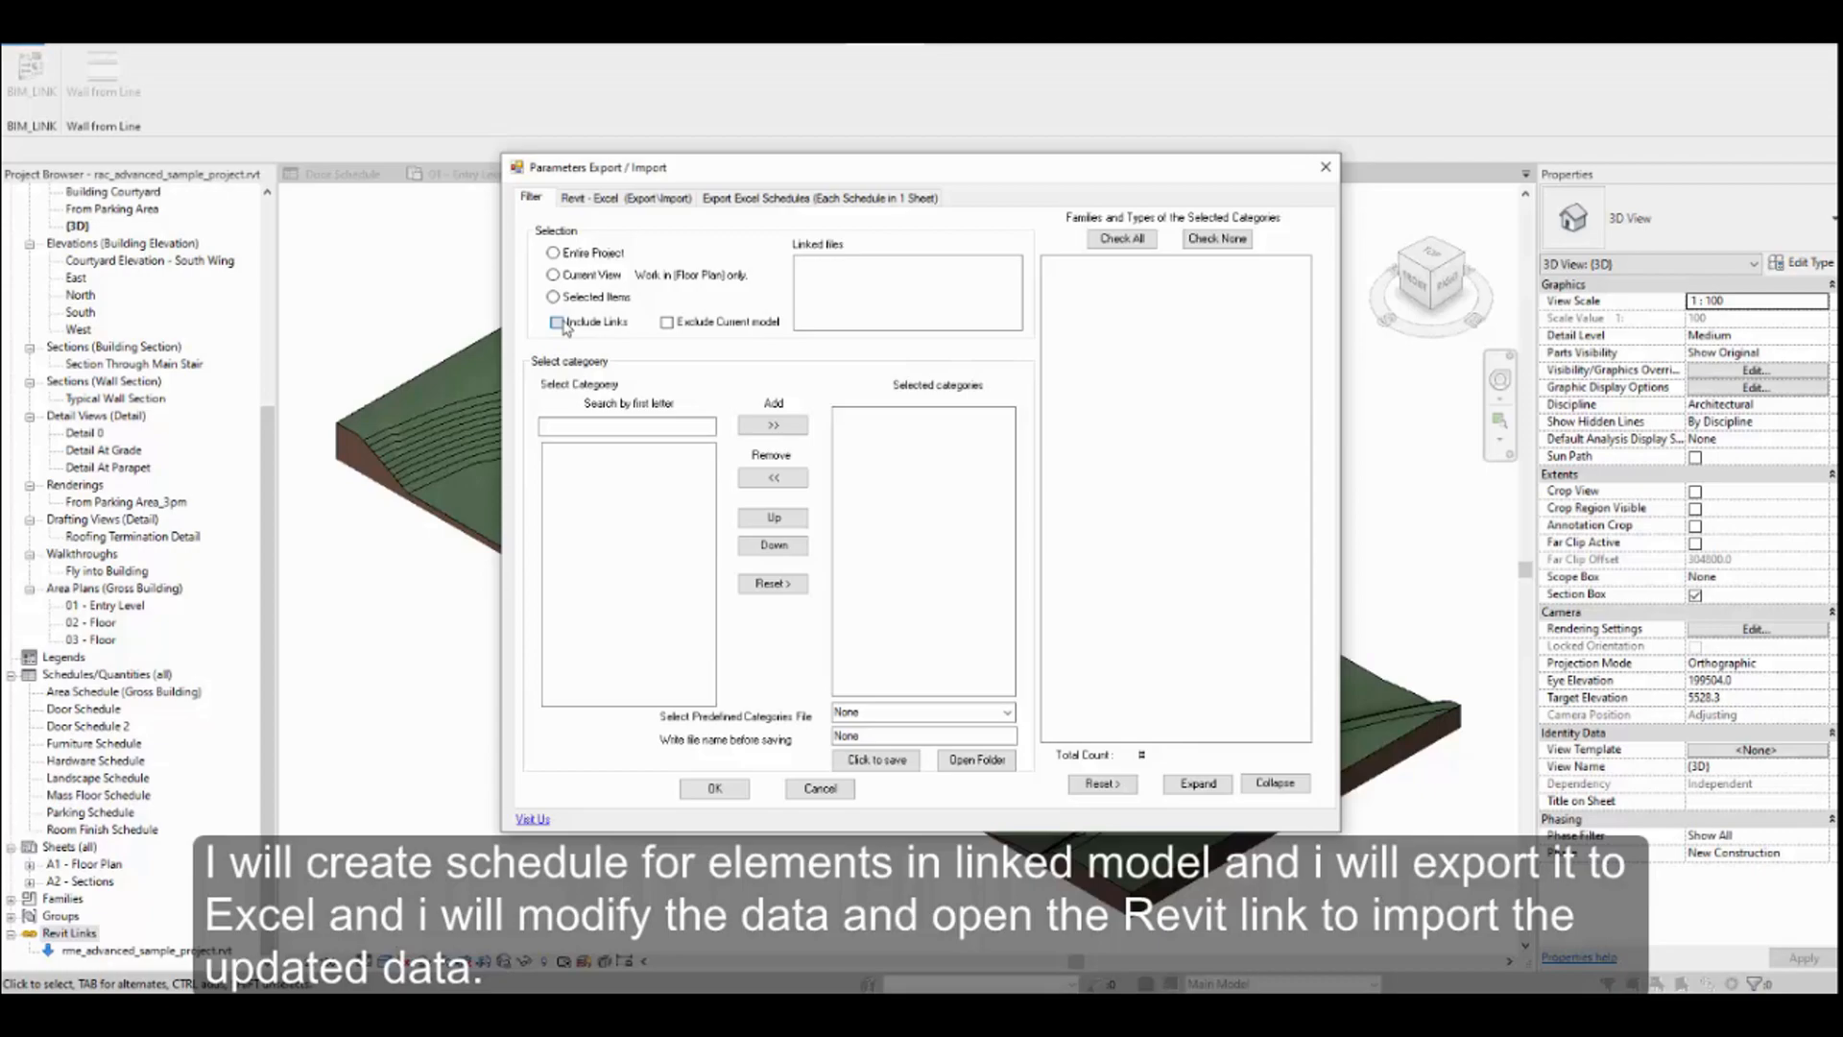
pyautogui.click(556, 323)
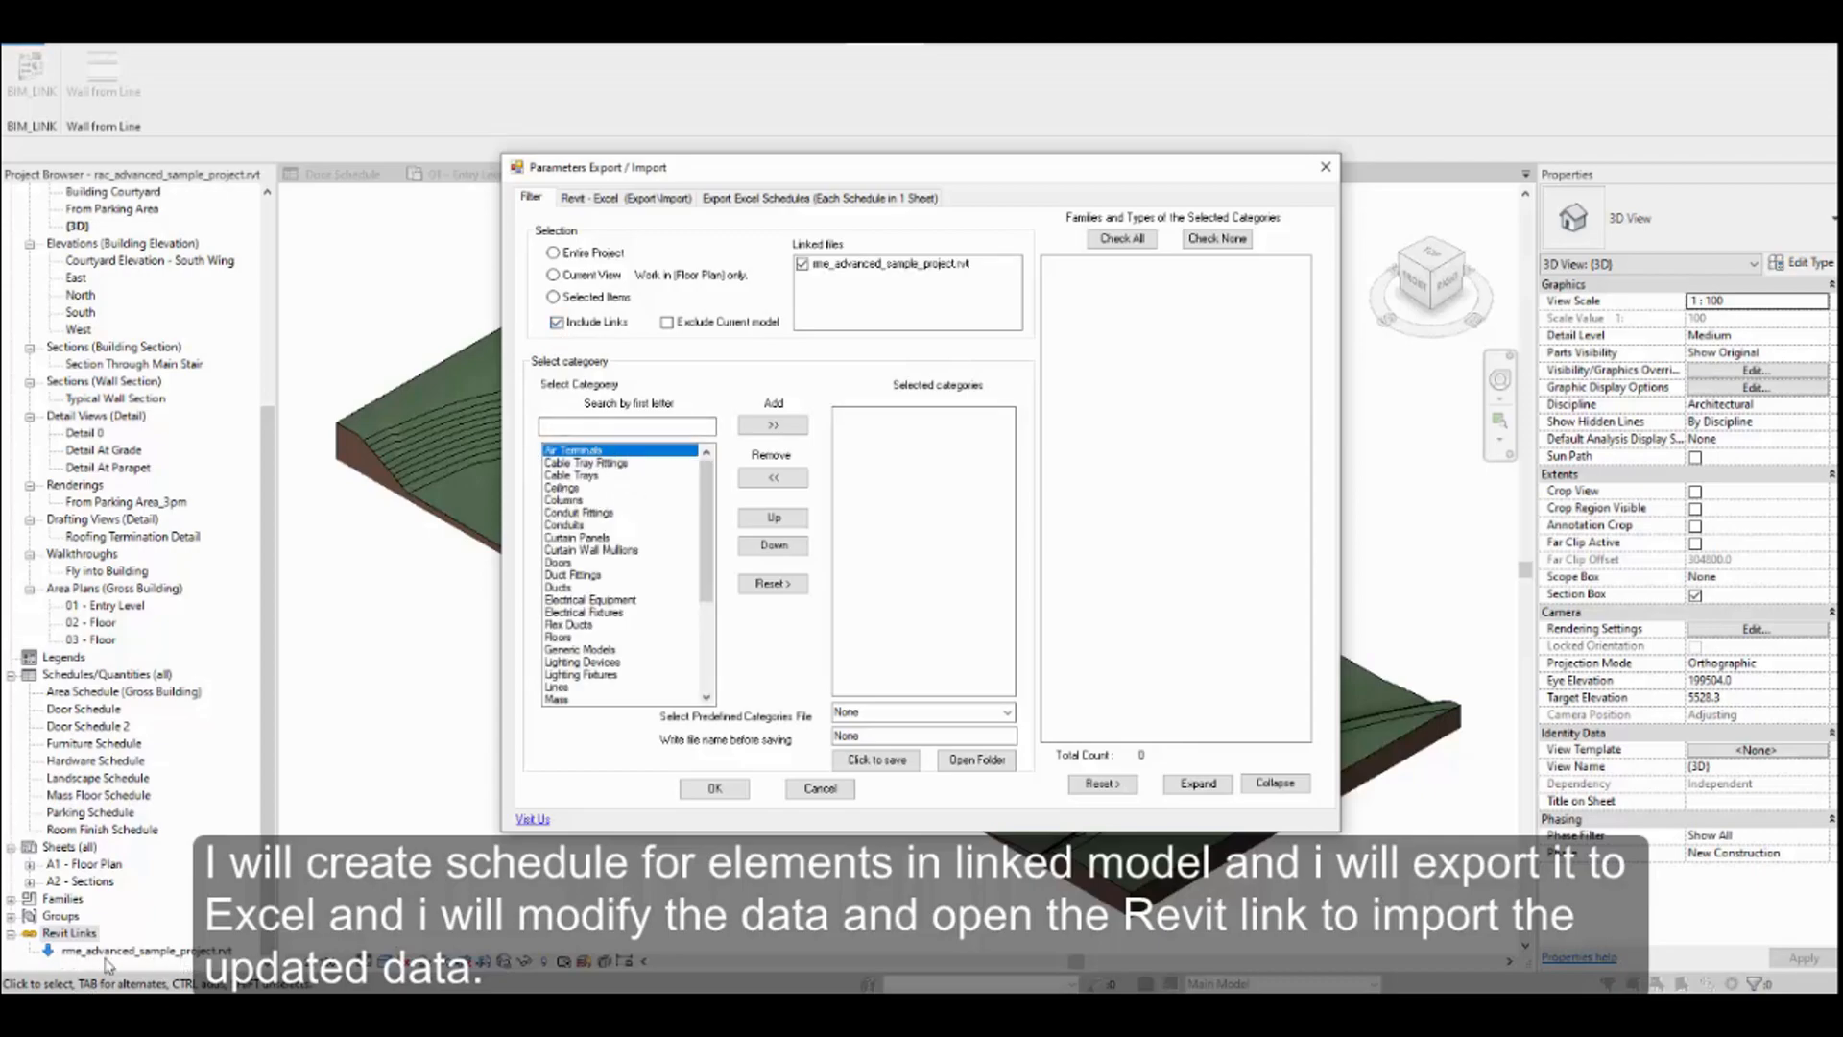
pyautogui.click(760, 429)
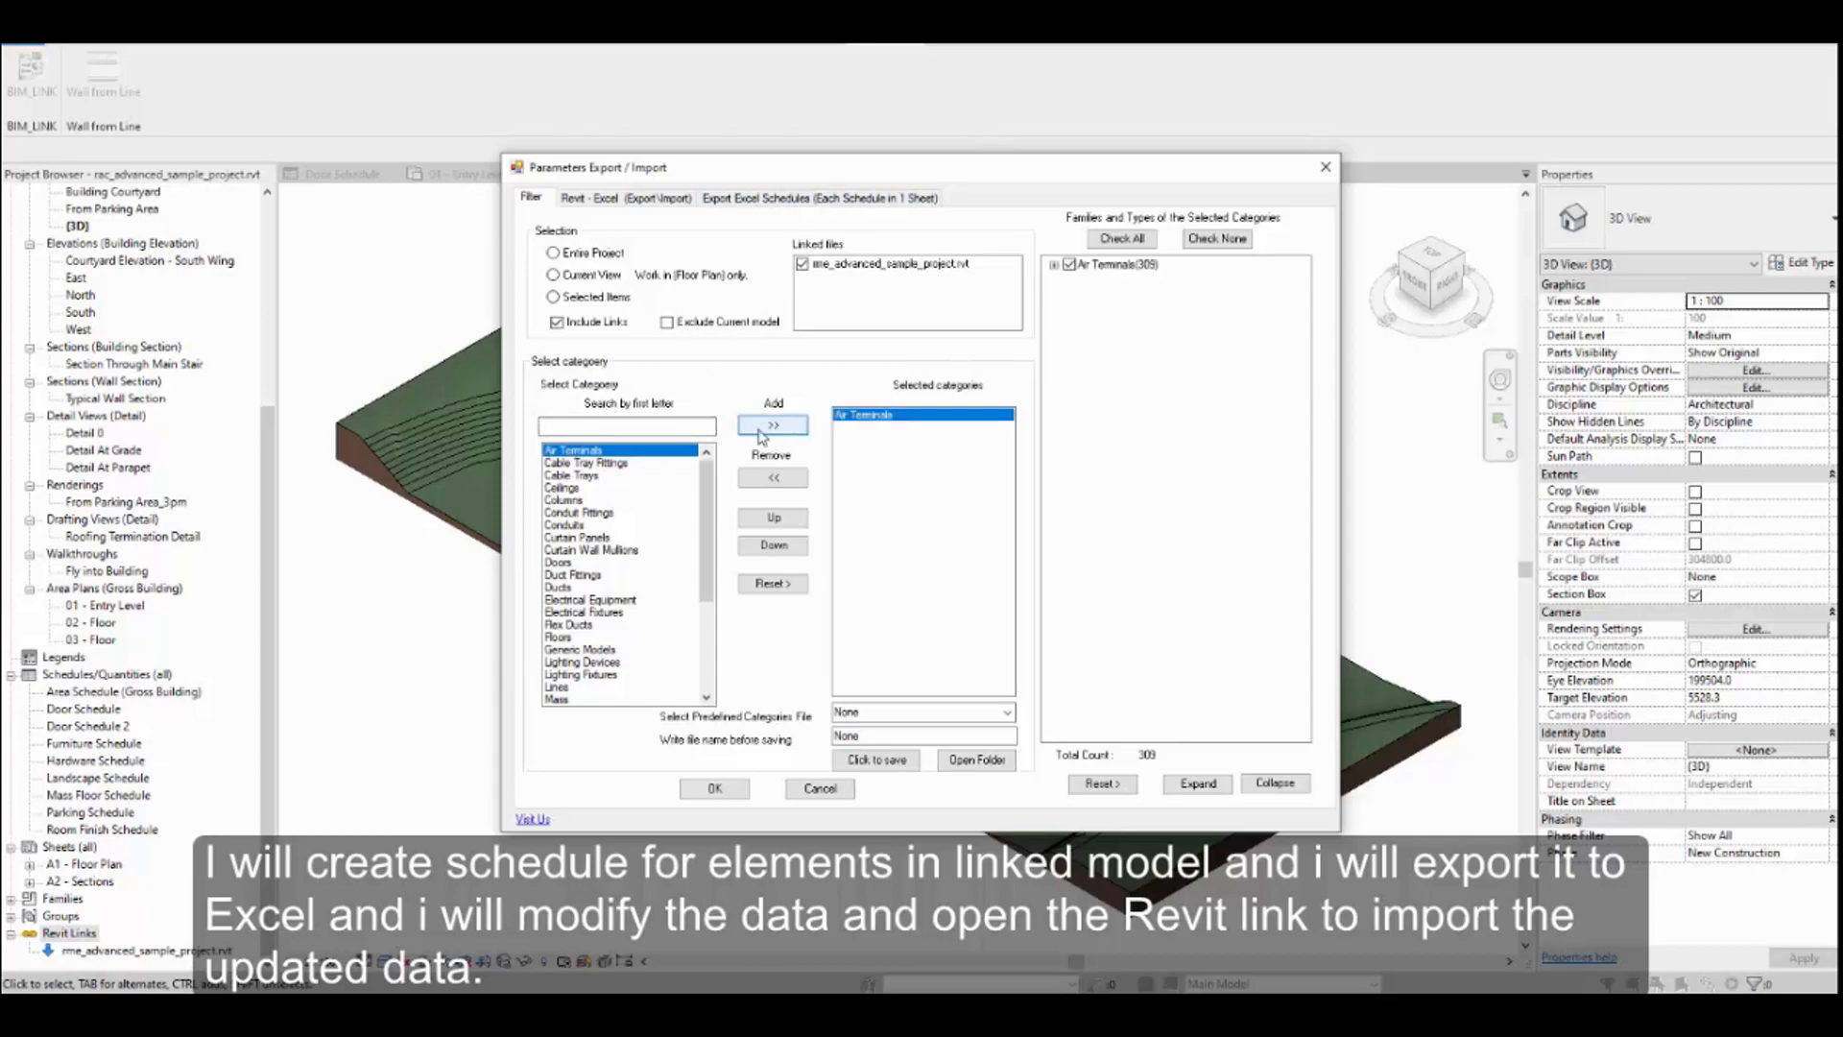
# Add the Comments and Flow parameters to the Excel export list for the air terminals
pyautogui.click(612, 199)
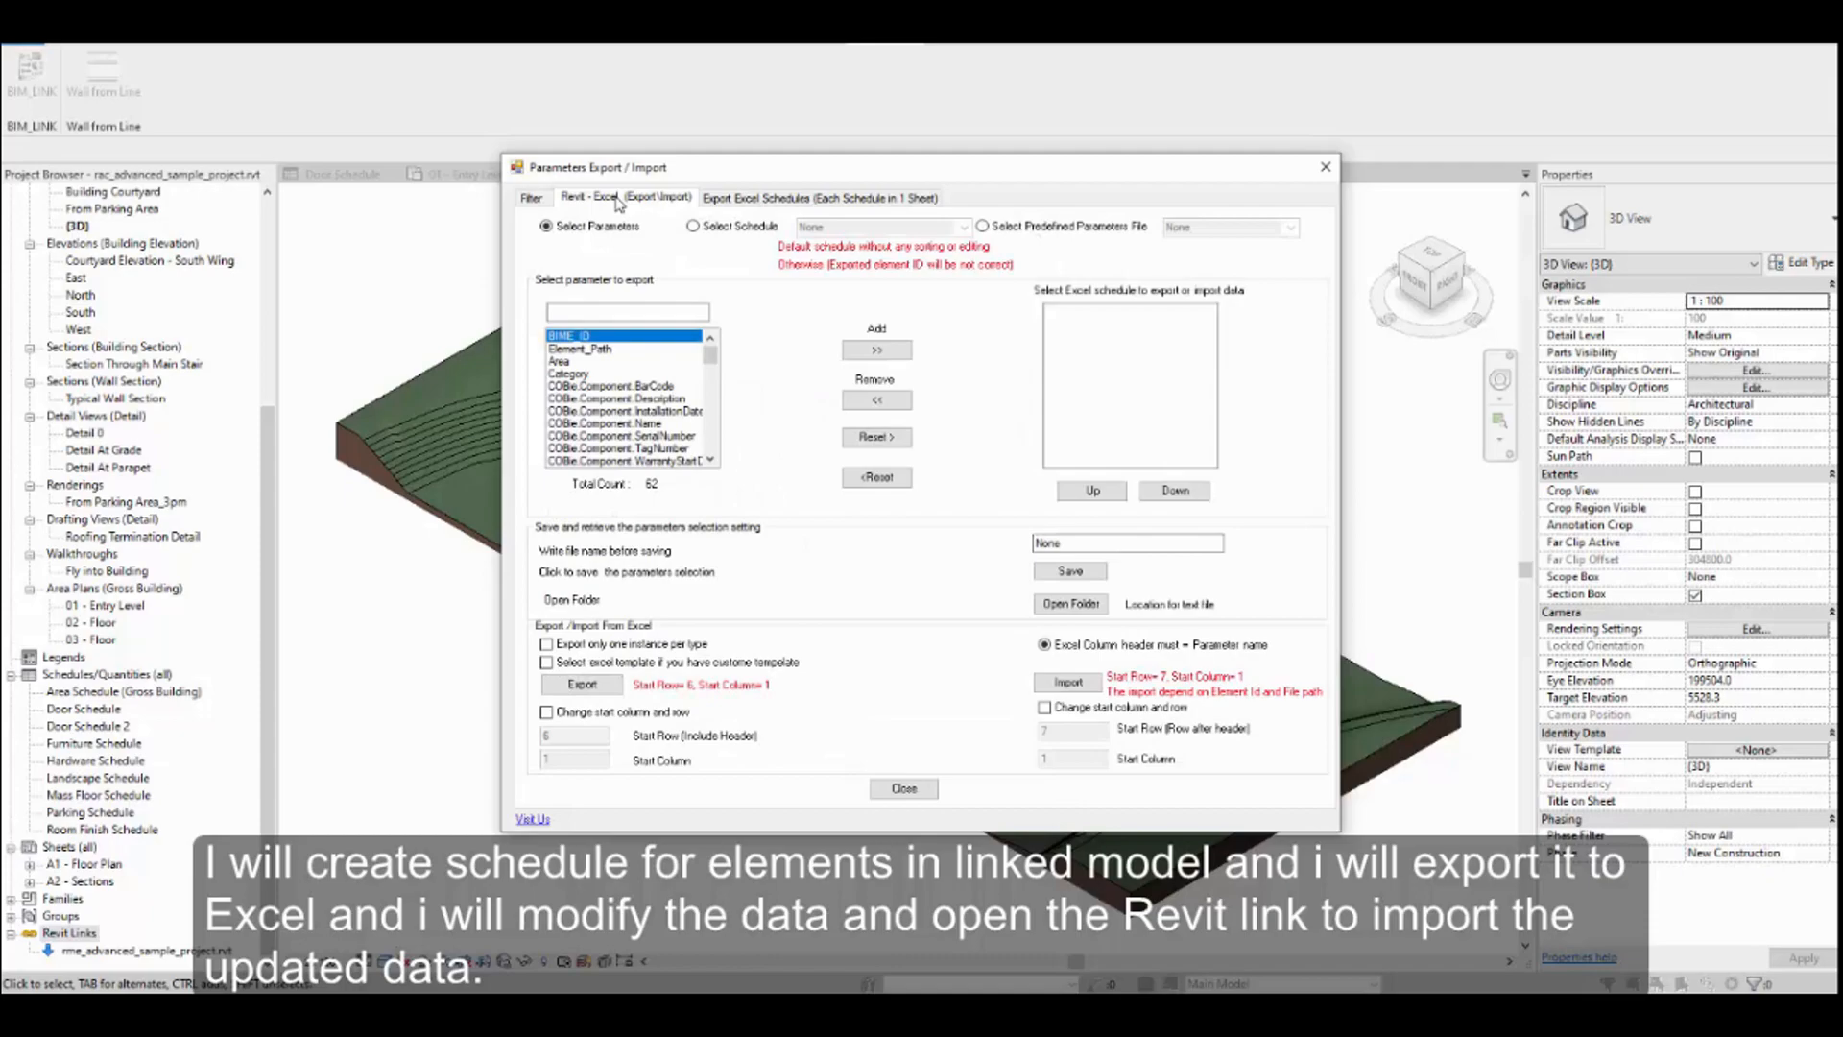
pyautogui.click(598, 309)
pyautogui.write('comm')
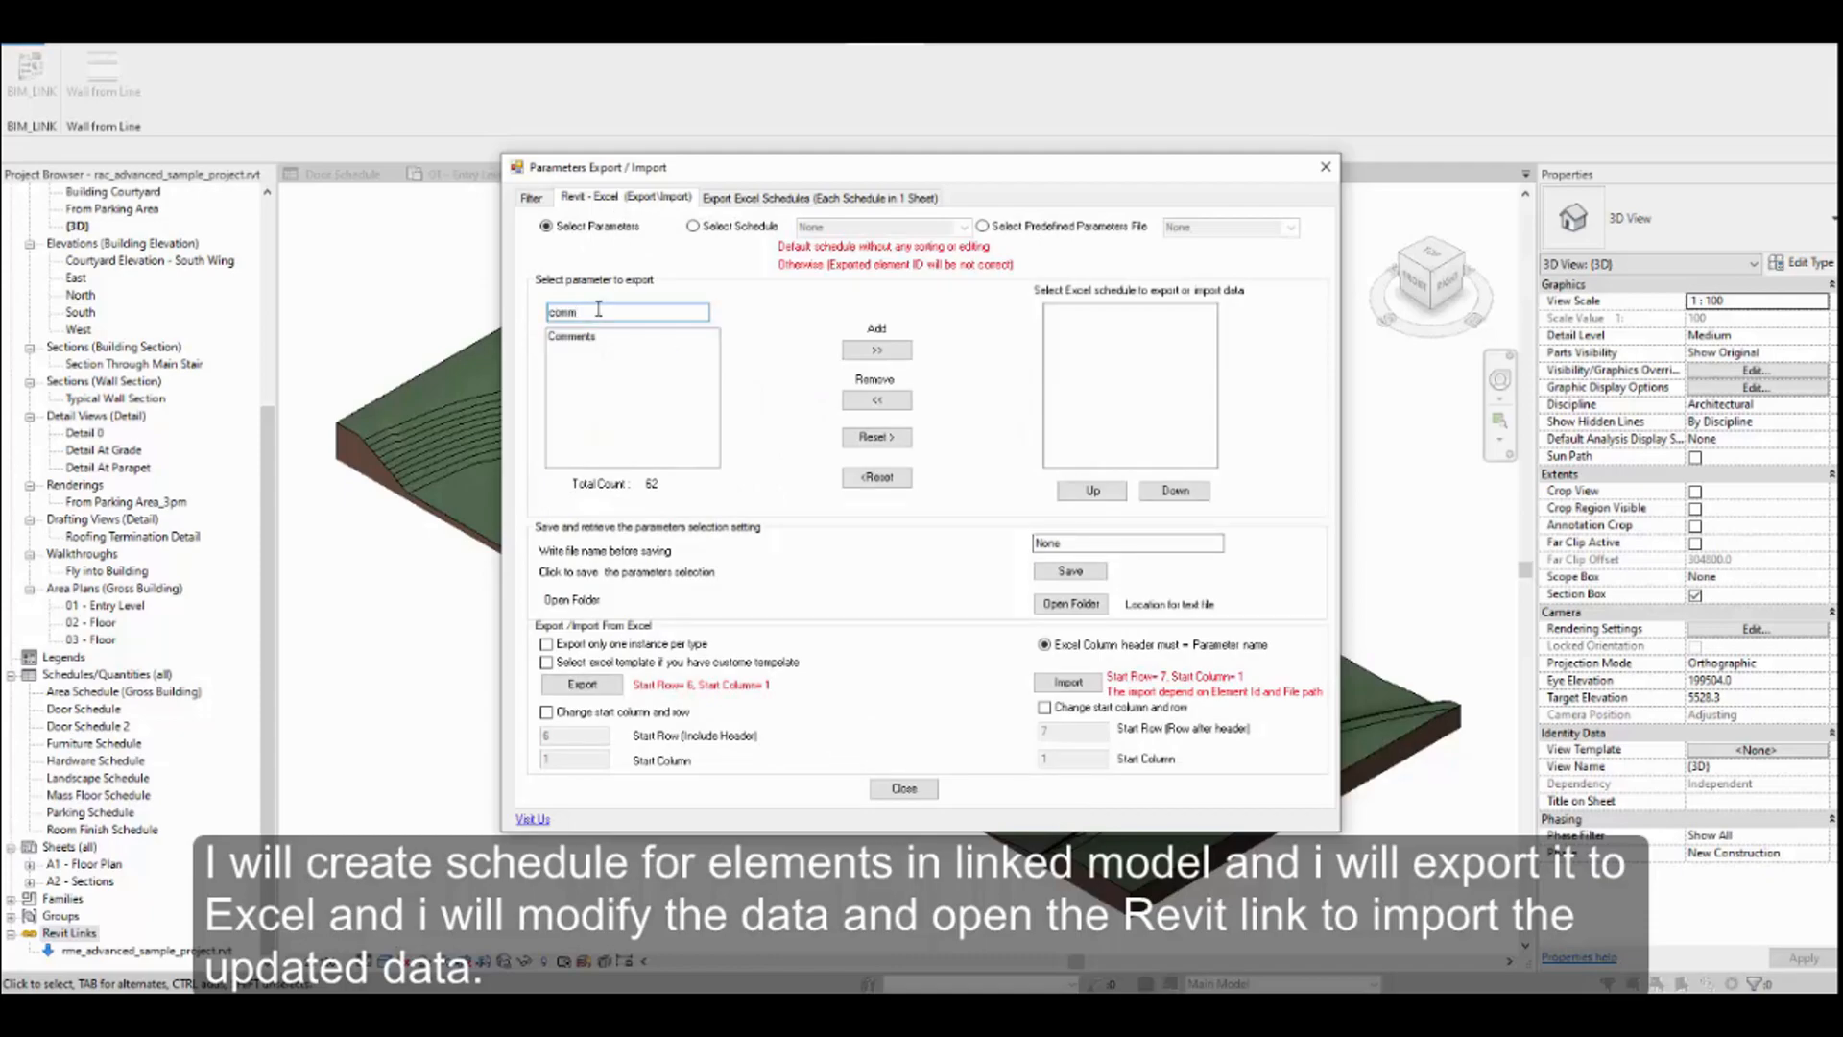
pyautogui.click(588, 337)
pyautogui.click(876, 349)
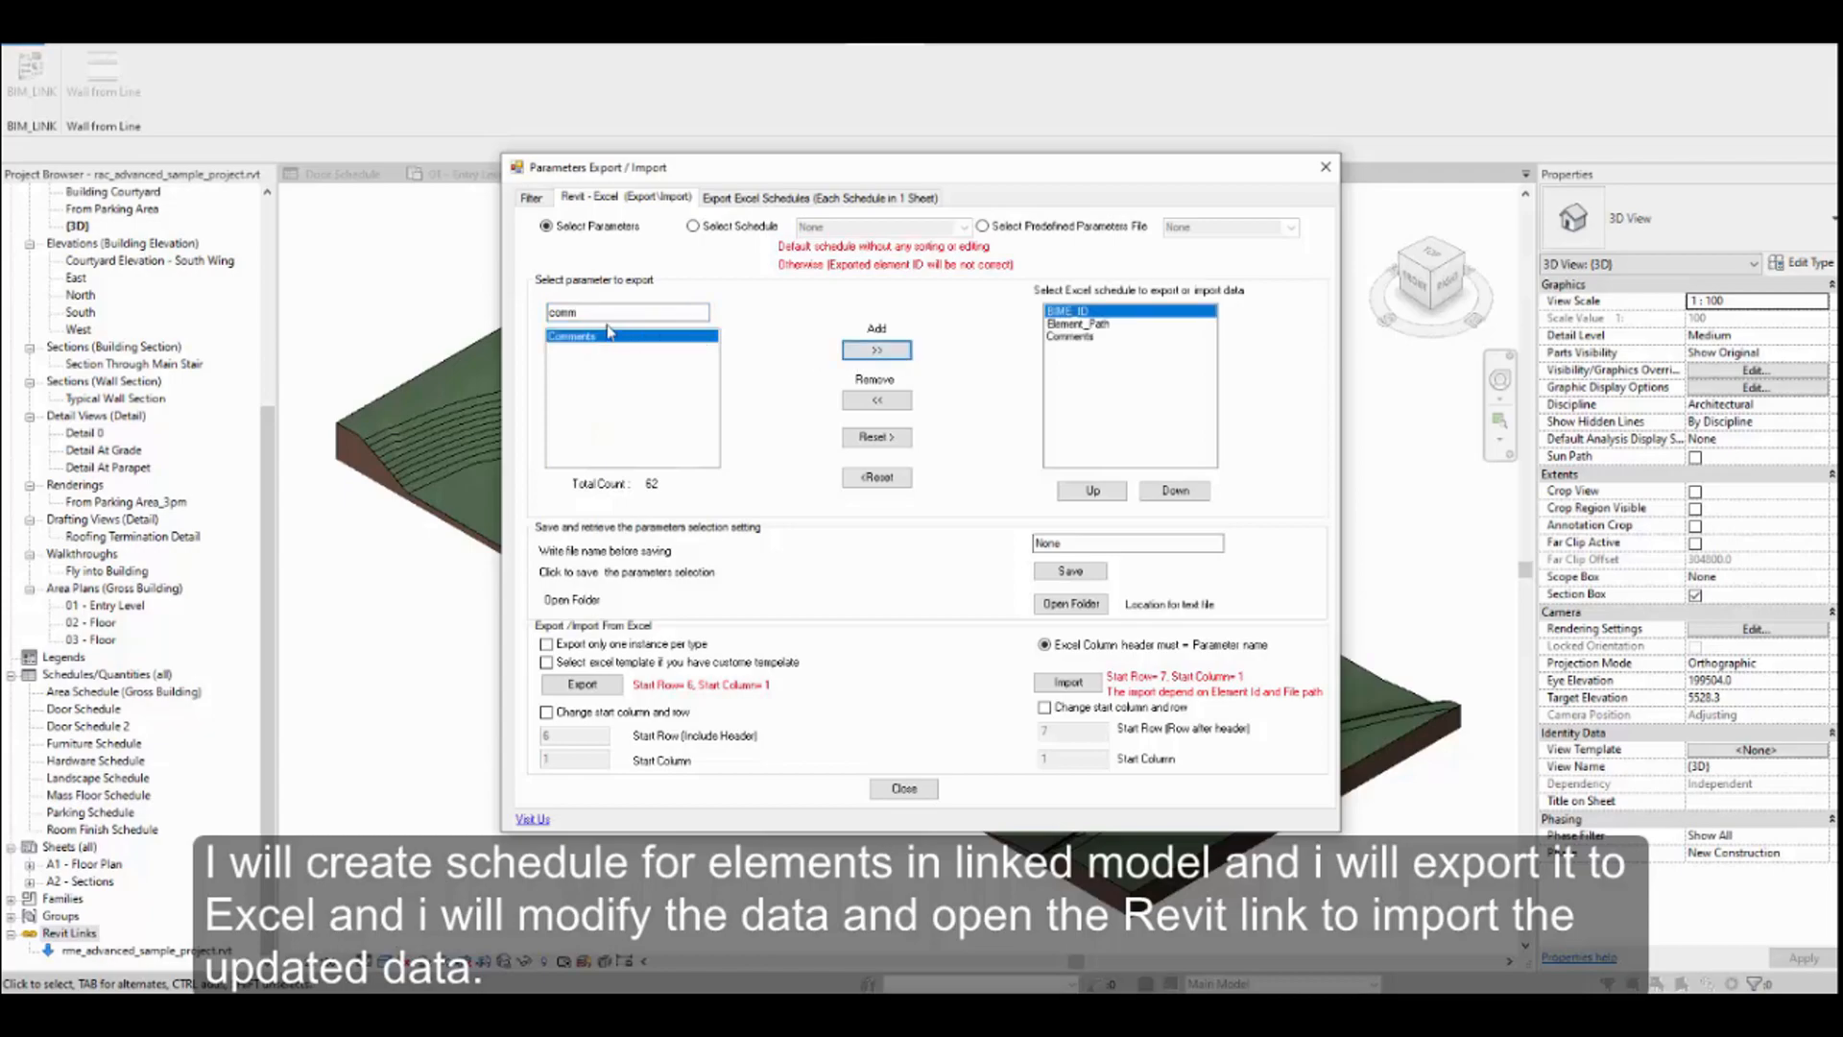
pyautogui.write('co')
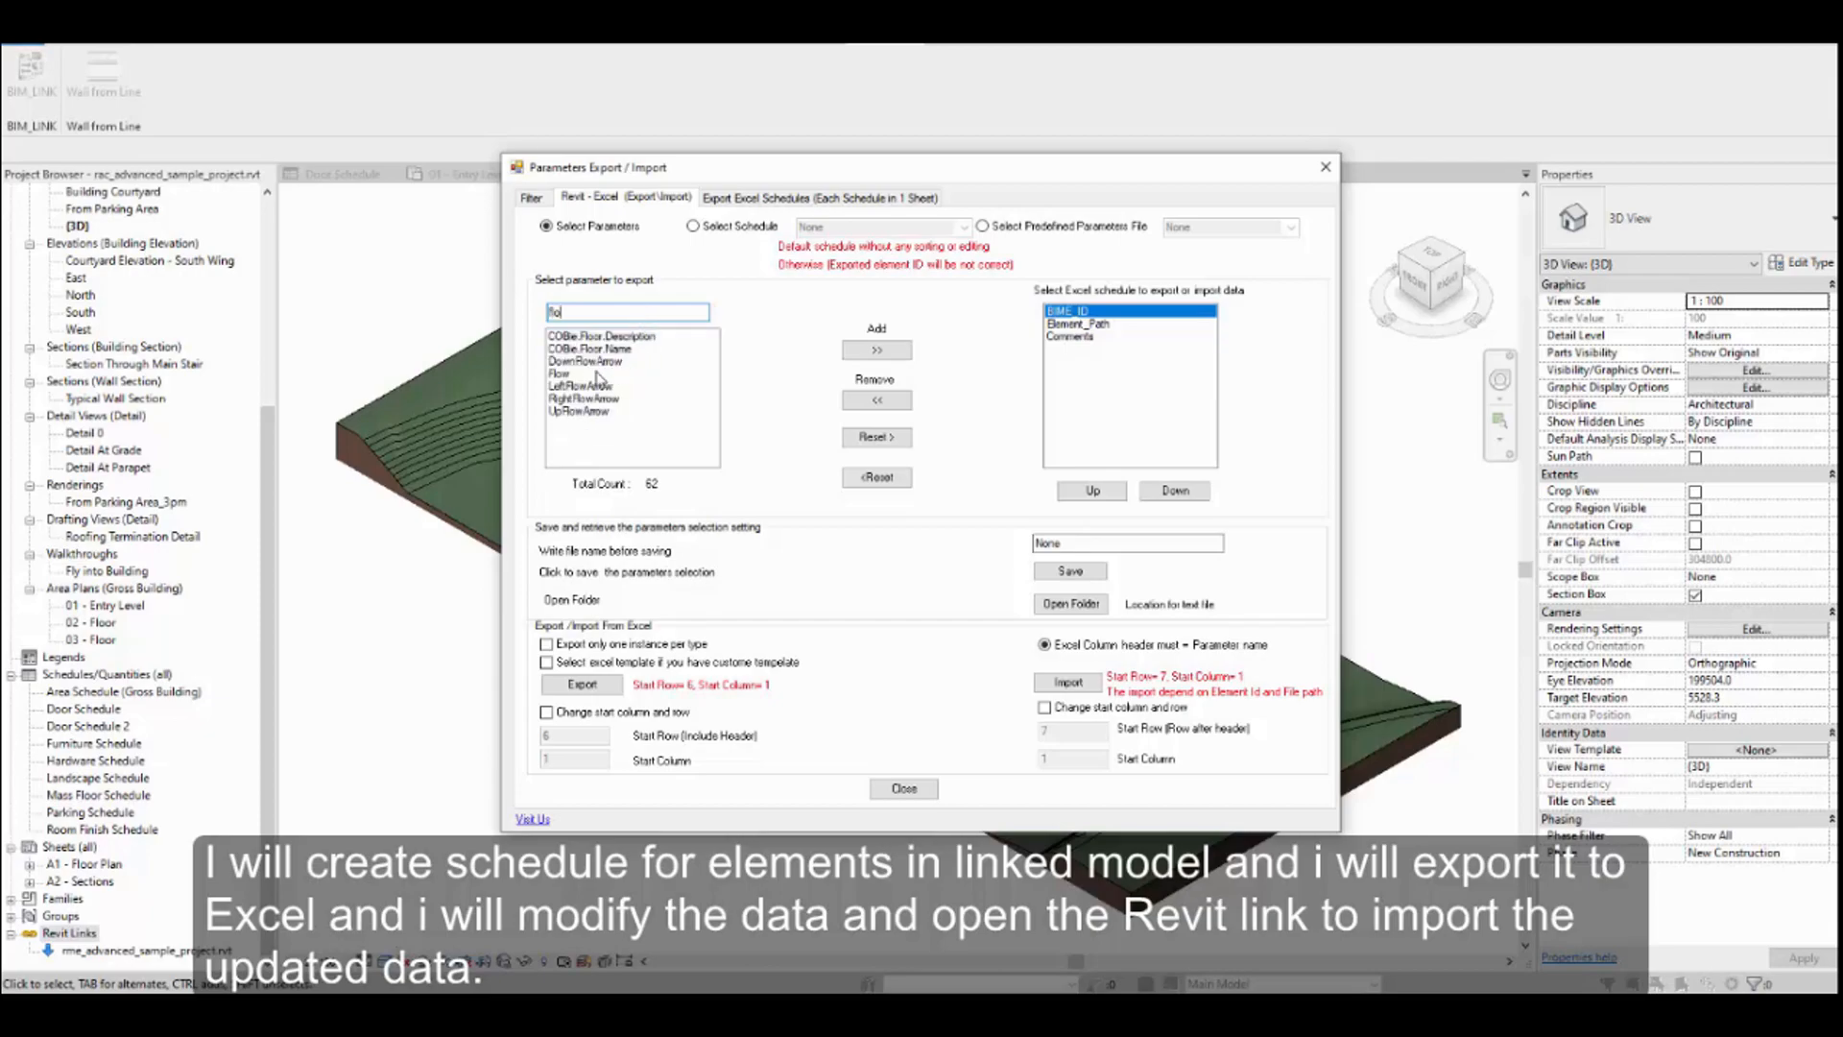
pyautogui.click(612, 374)
pyautogui.click(876, 350)
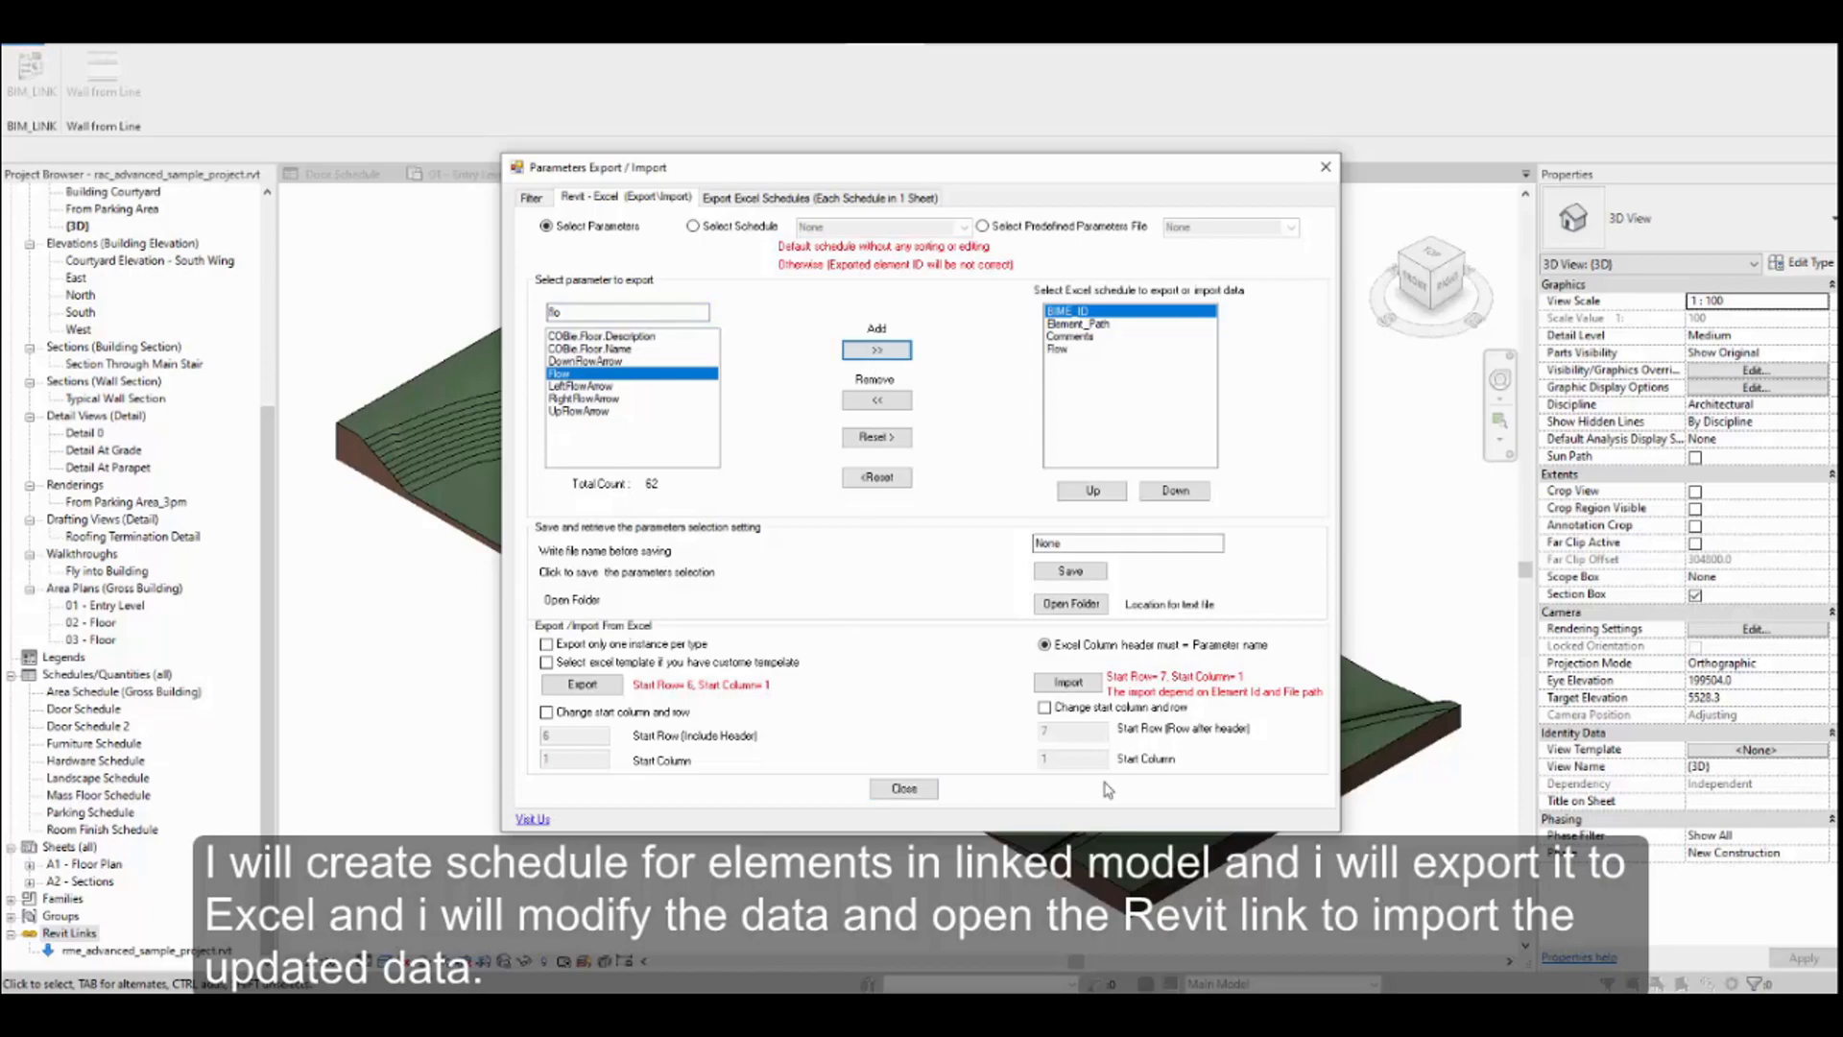
# Export the air terminal parameters to the export folder as data_from_thelibk_rac_advanced_sample_project
pyautogui.click(613, 689)
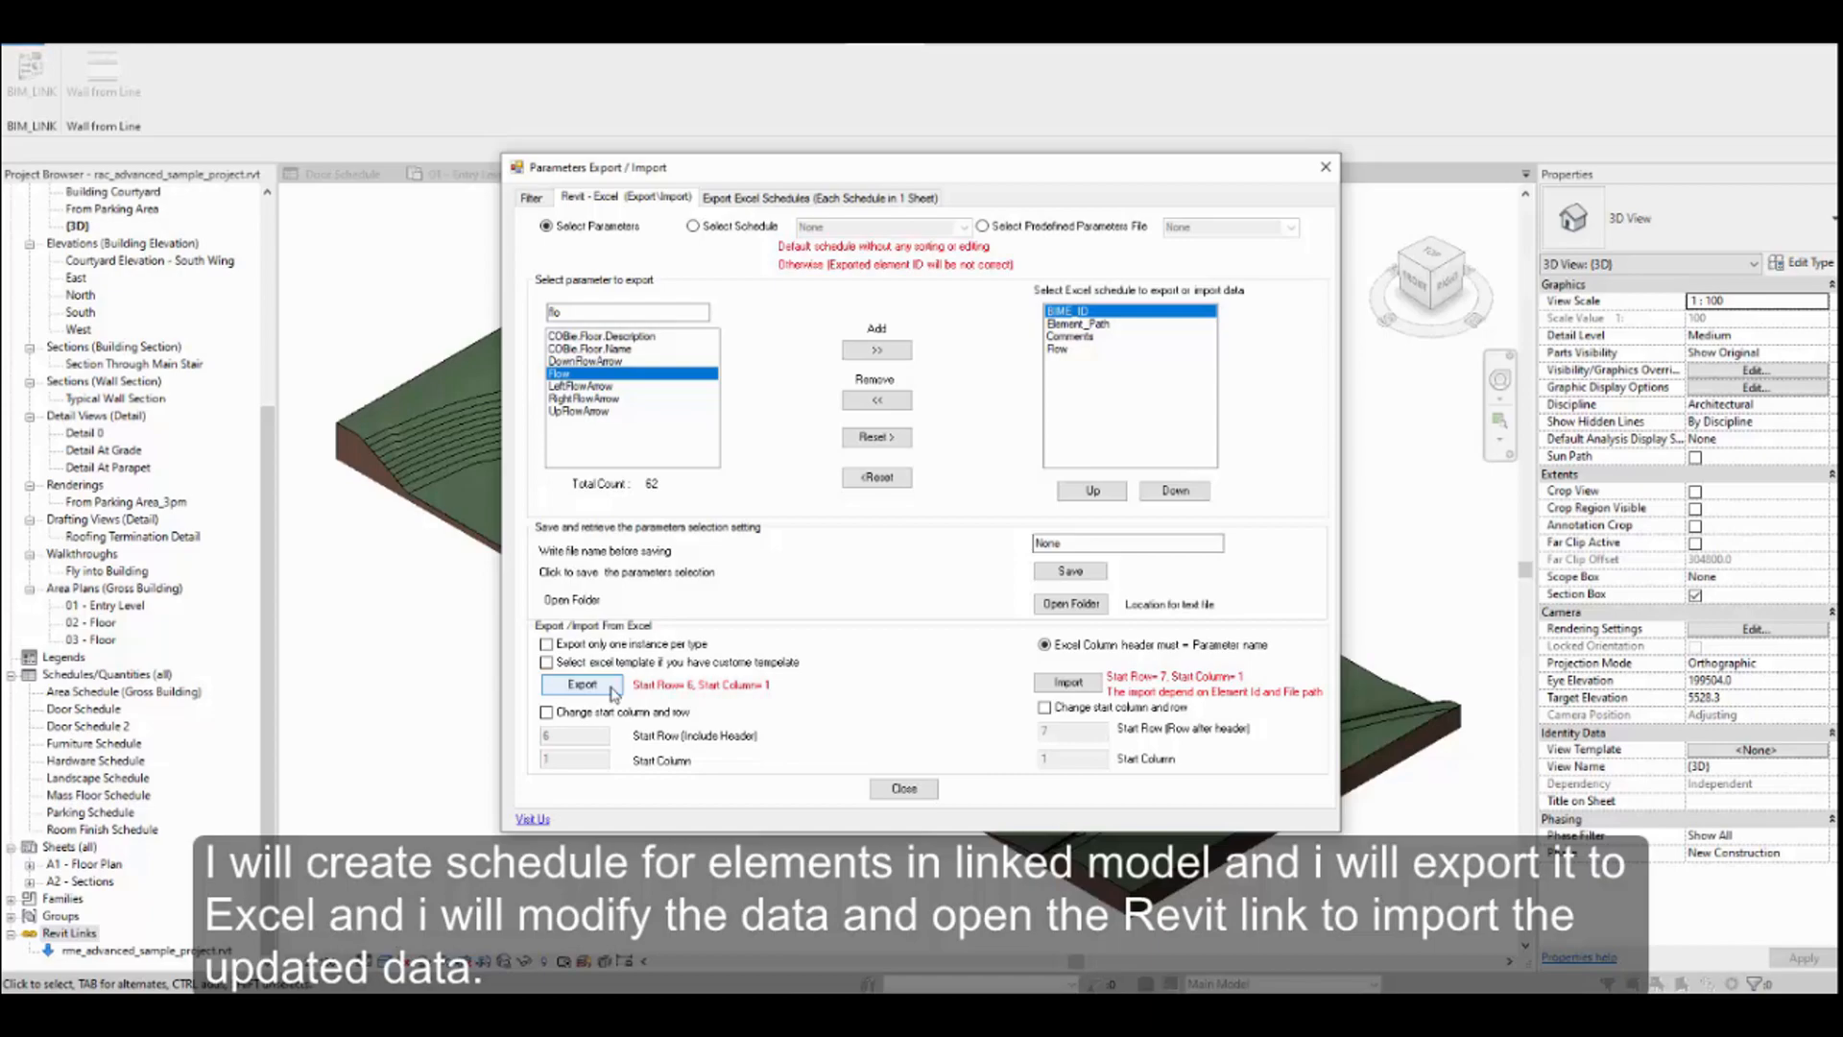
pyautogui.click(613, 689)
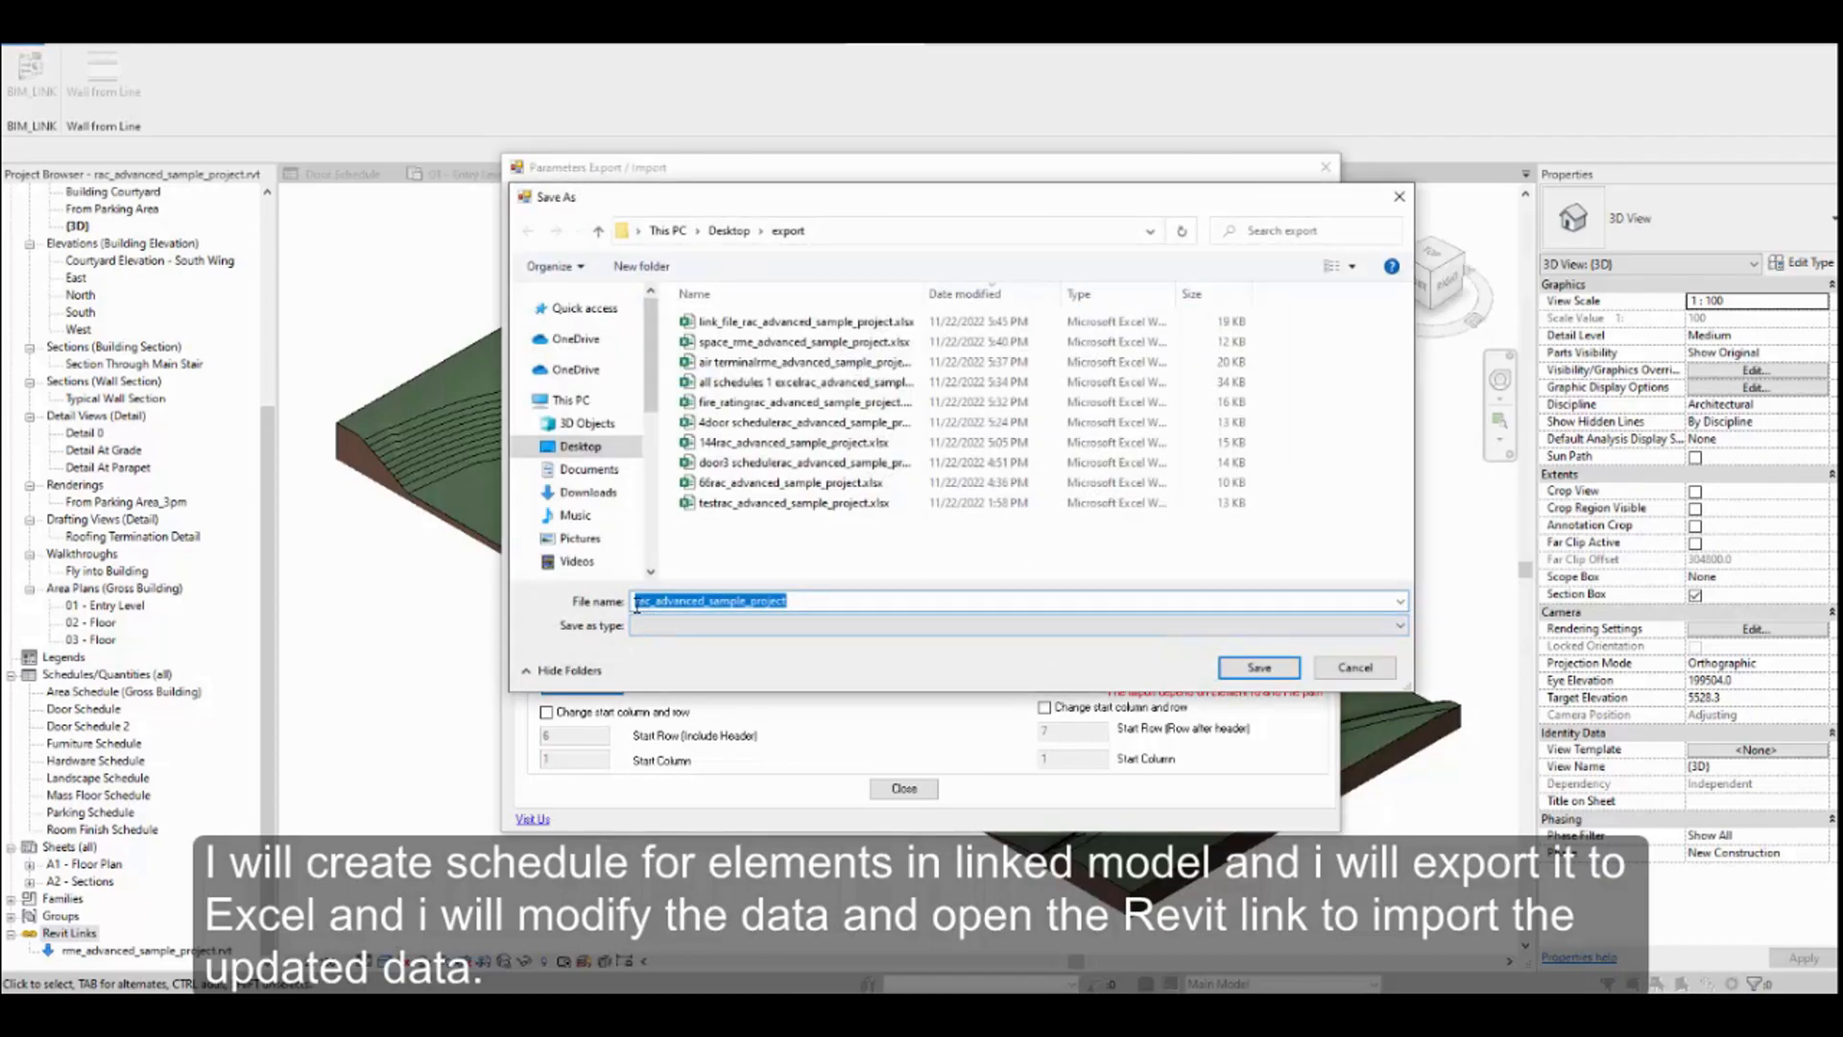
pyautogui.click(637, 603)
pyautogui.write('data')
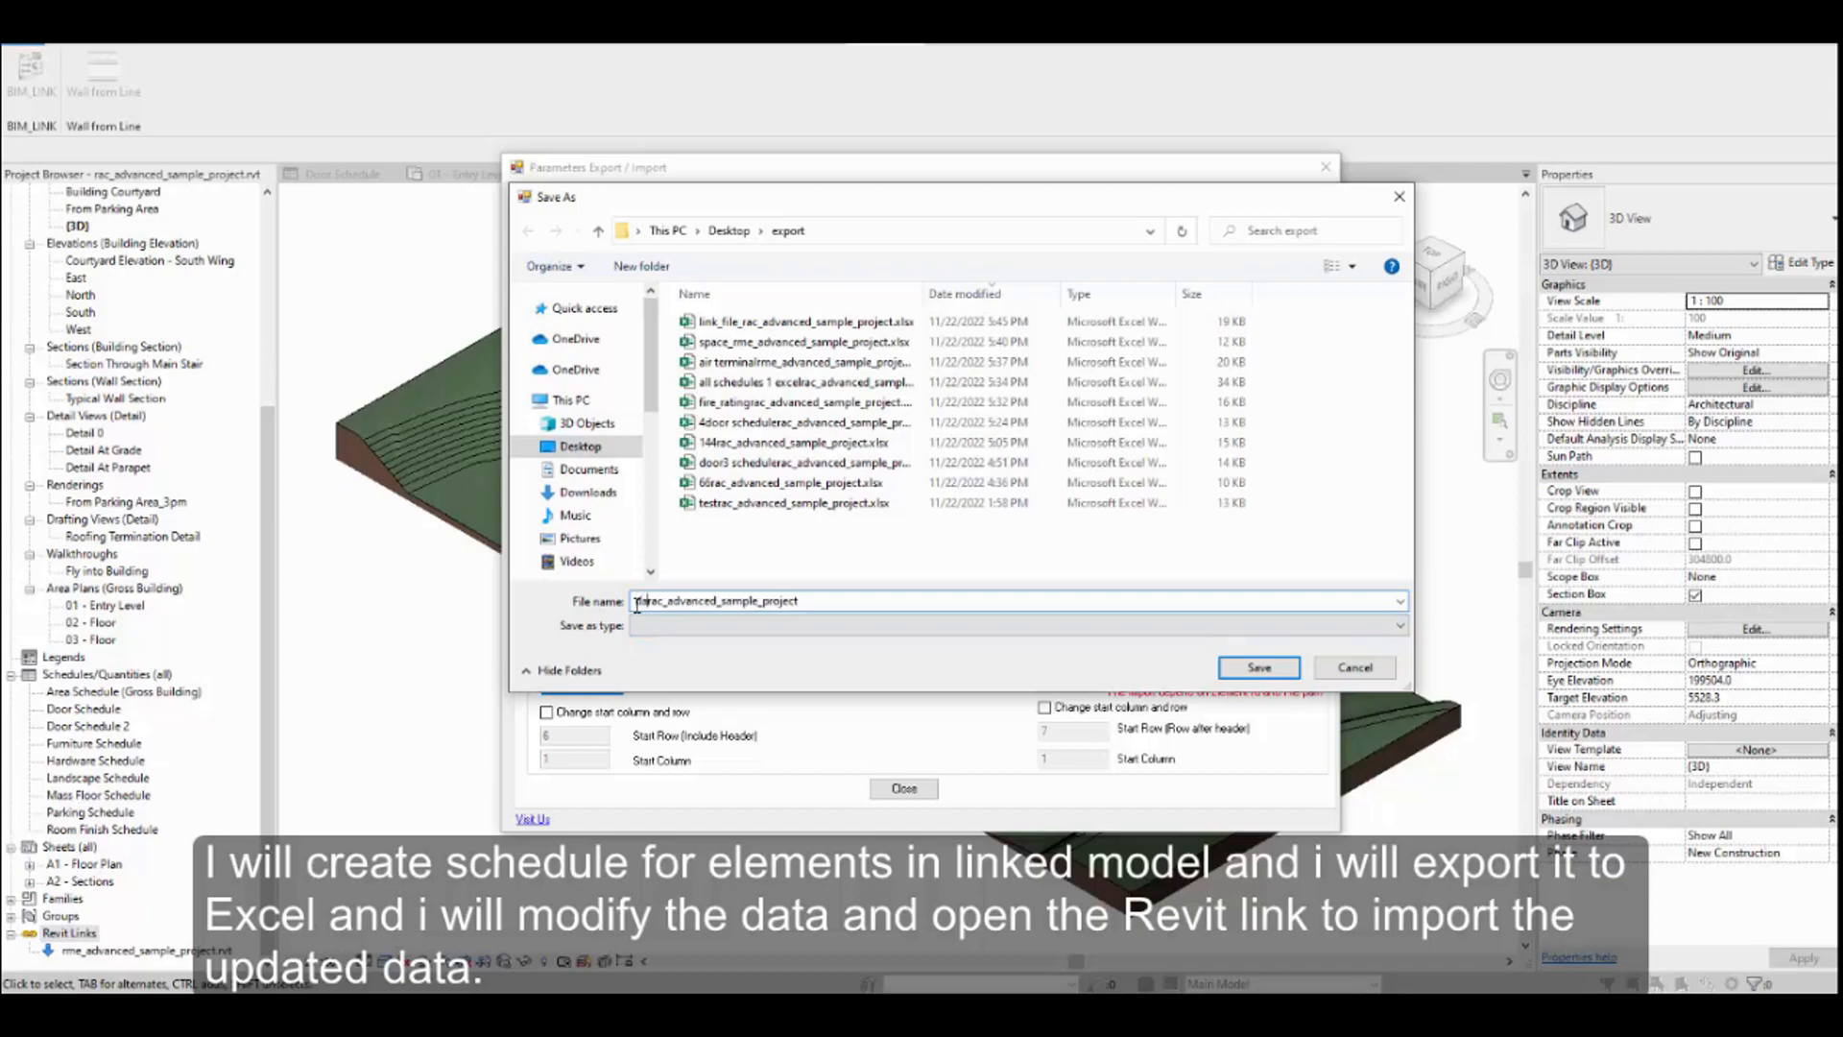
pyautogui.write('_from_thelink_')
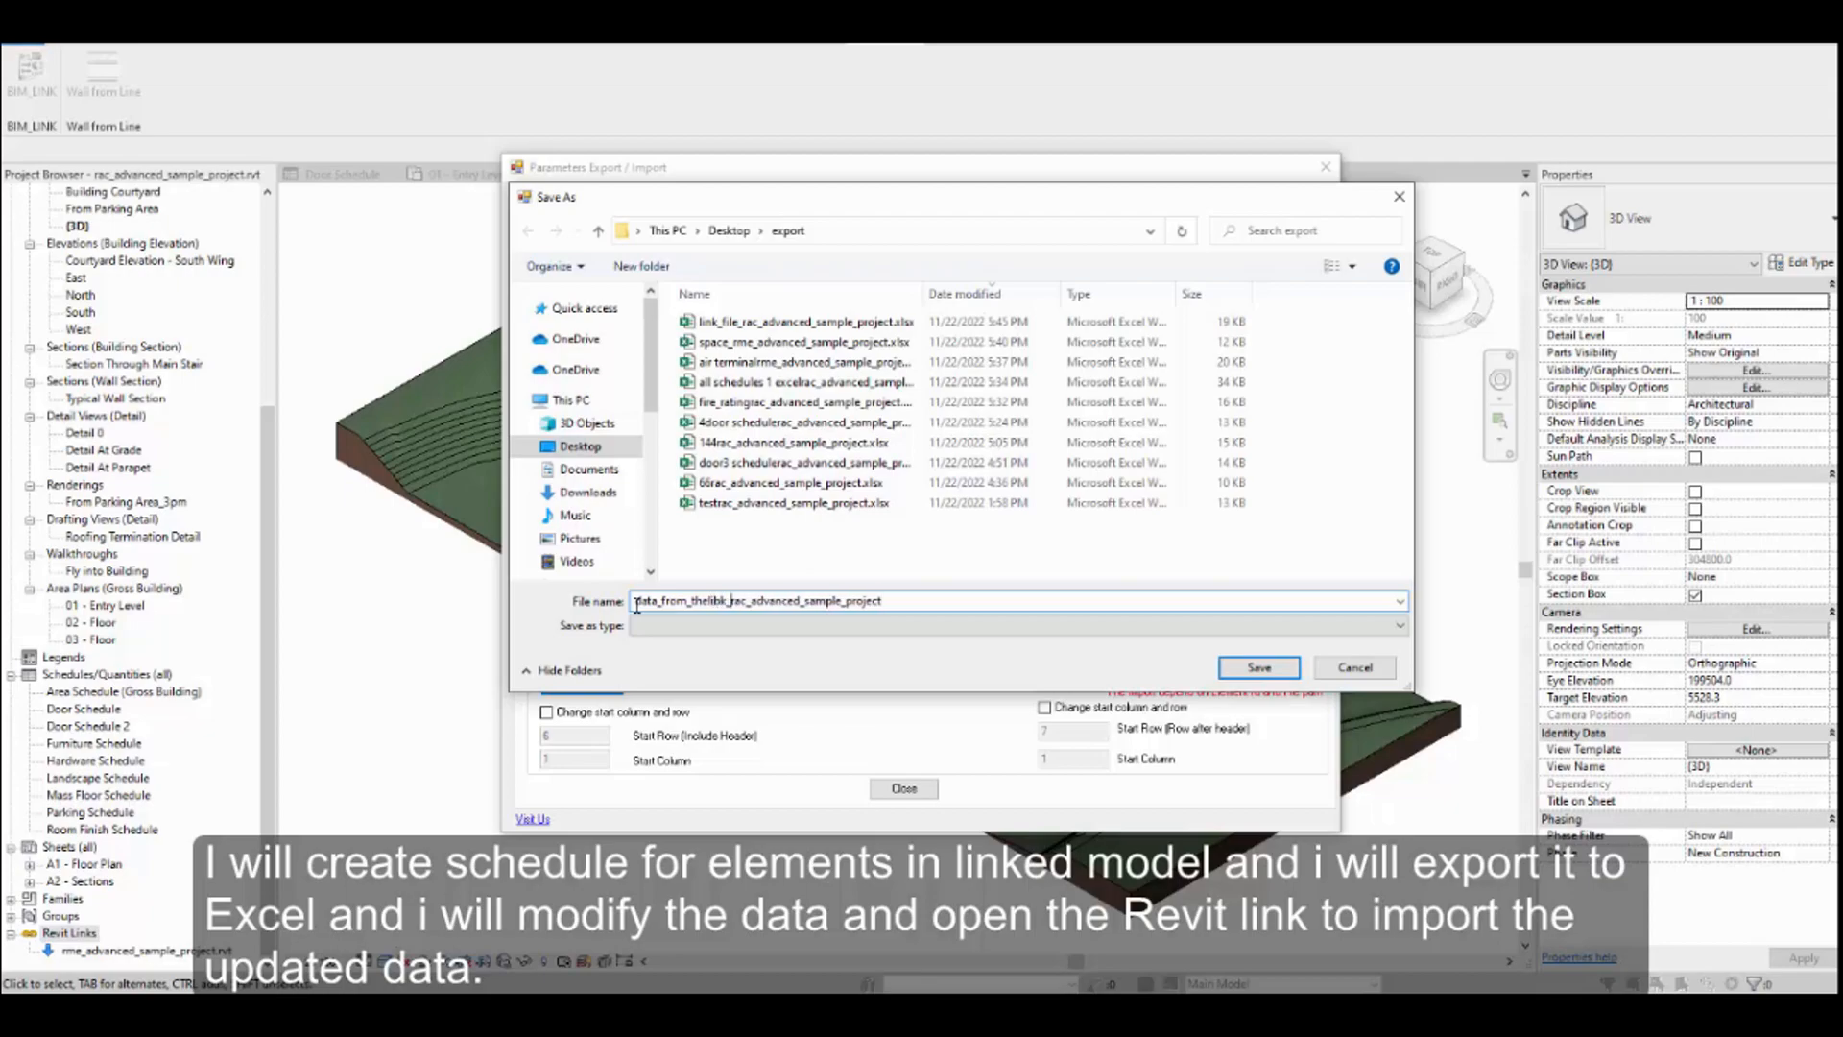
pyautogui.press('Return')
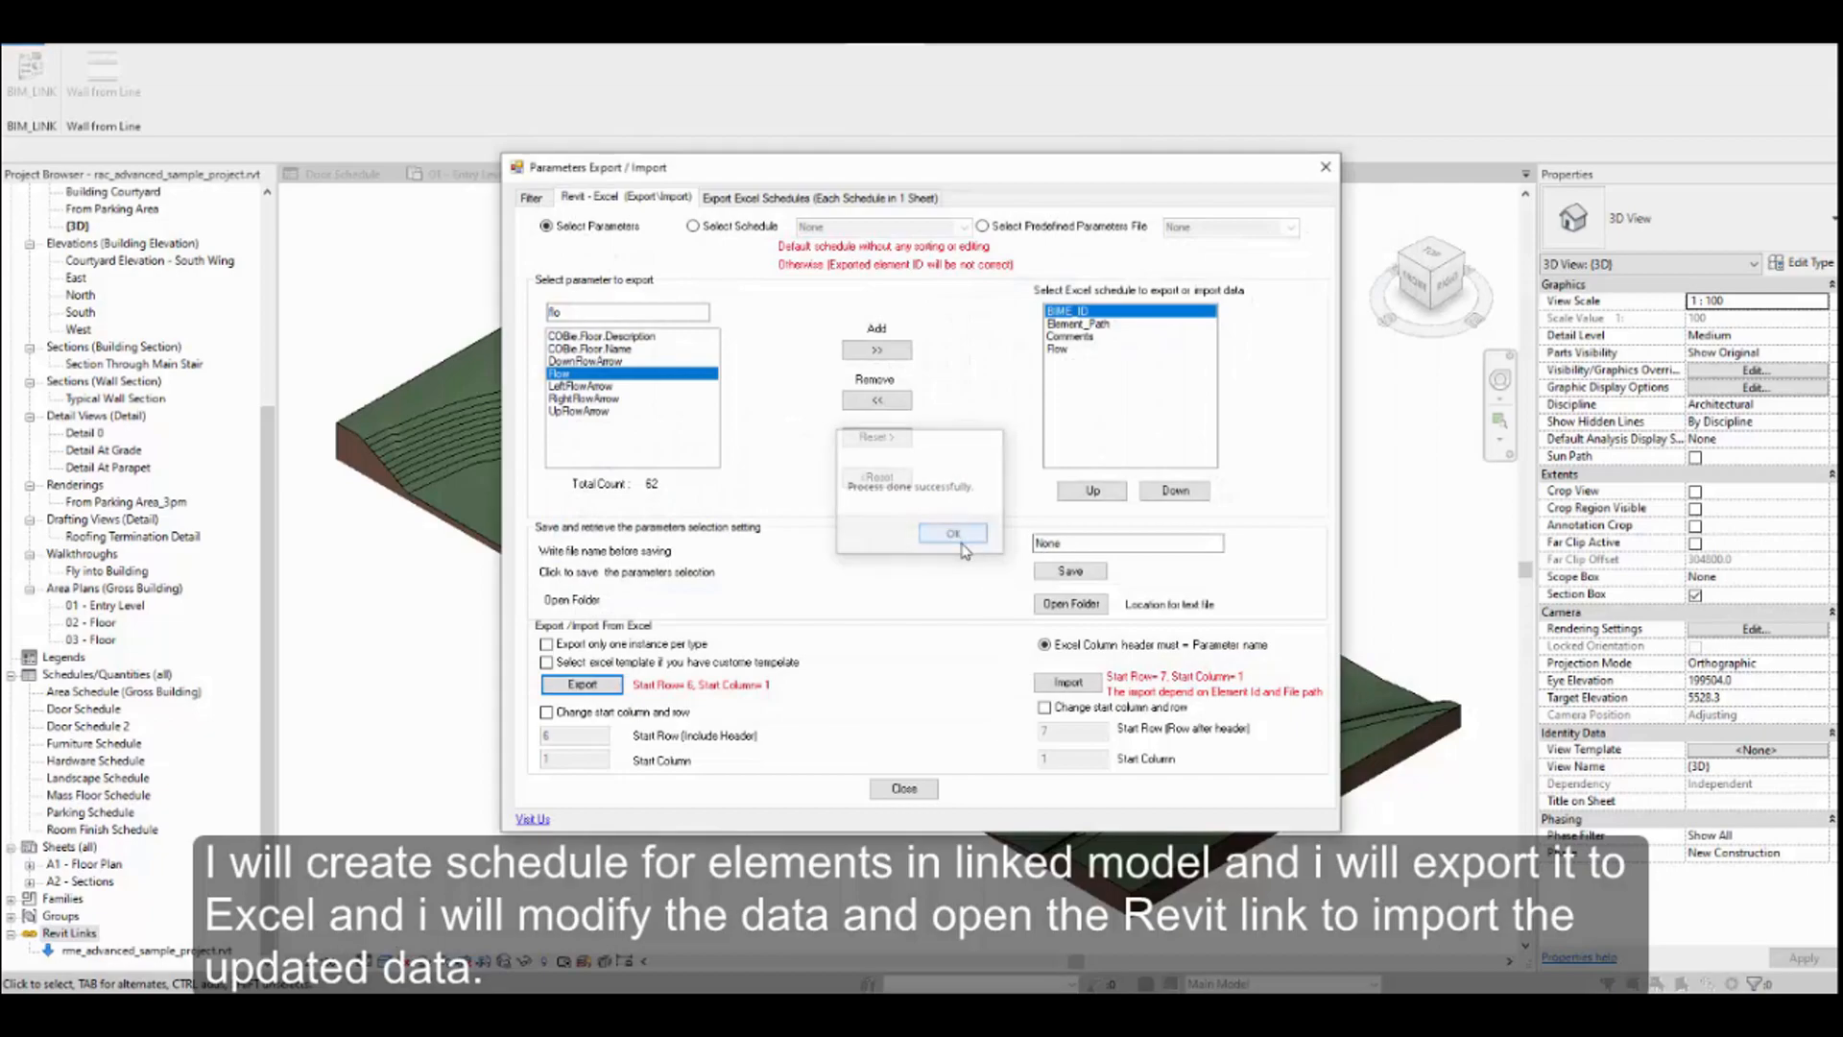
pyautogui.click(950, 535)
# Save the parameter selection as "air terminal link" and close the Parameters Export / Import dialog
pyautogui.moveTo(1074, 543); pyautogui.dragTo(978, 544)
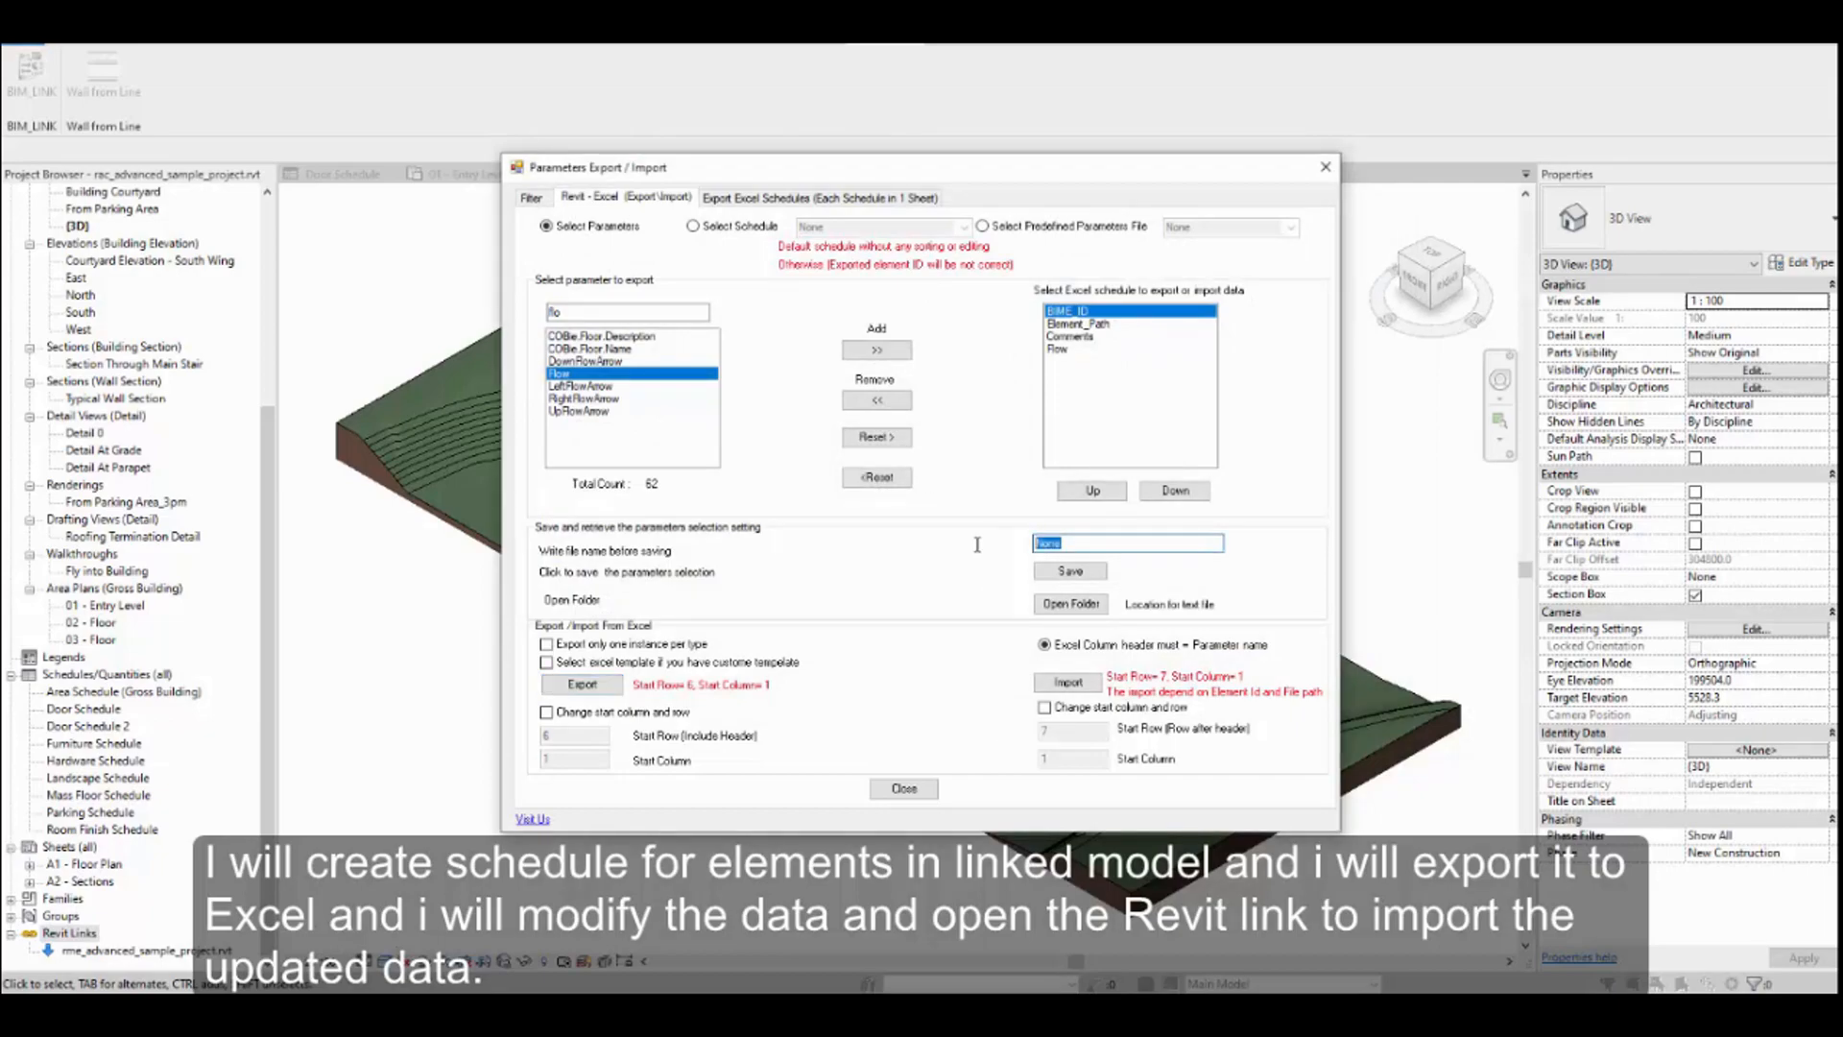
pyautogui.write('all')
pyautogui.click(1077, 571)
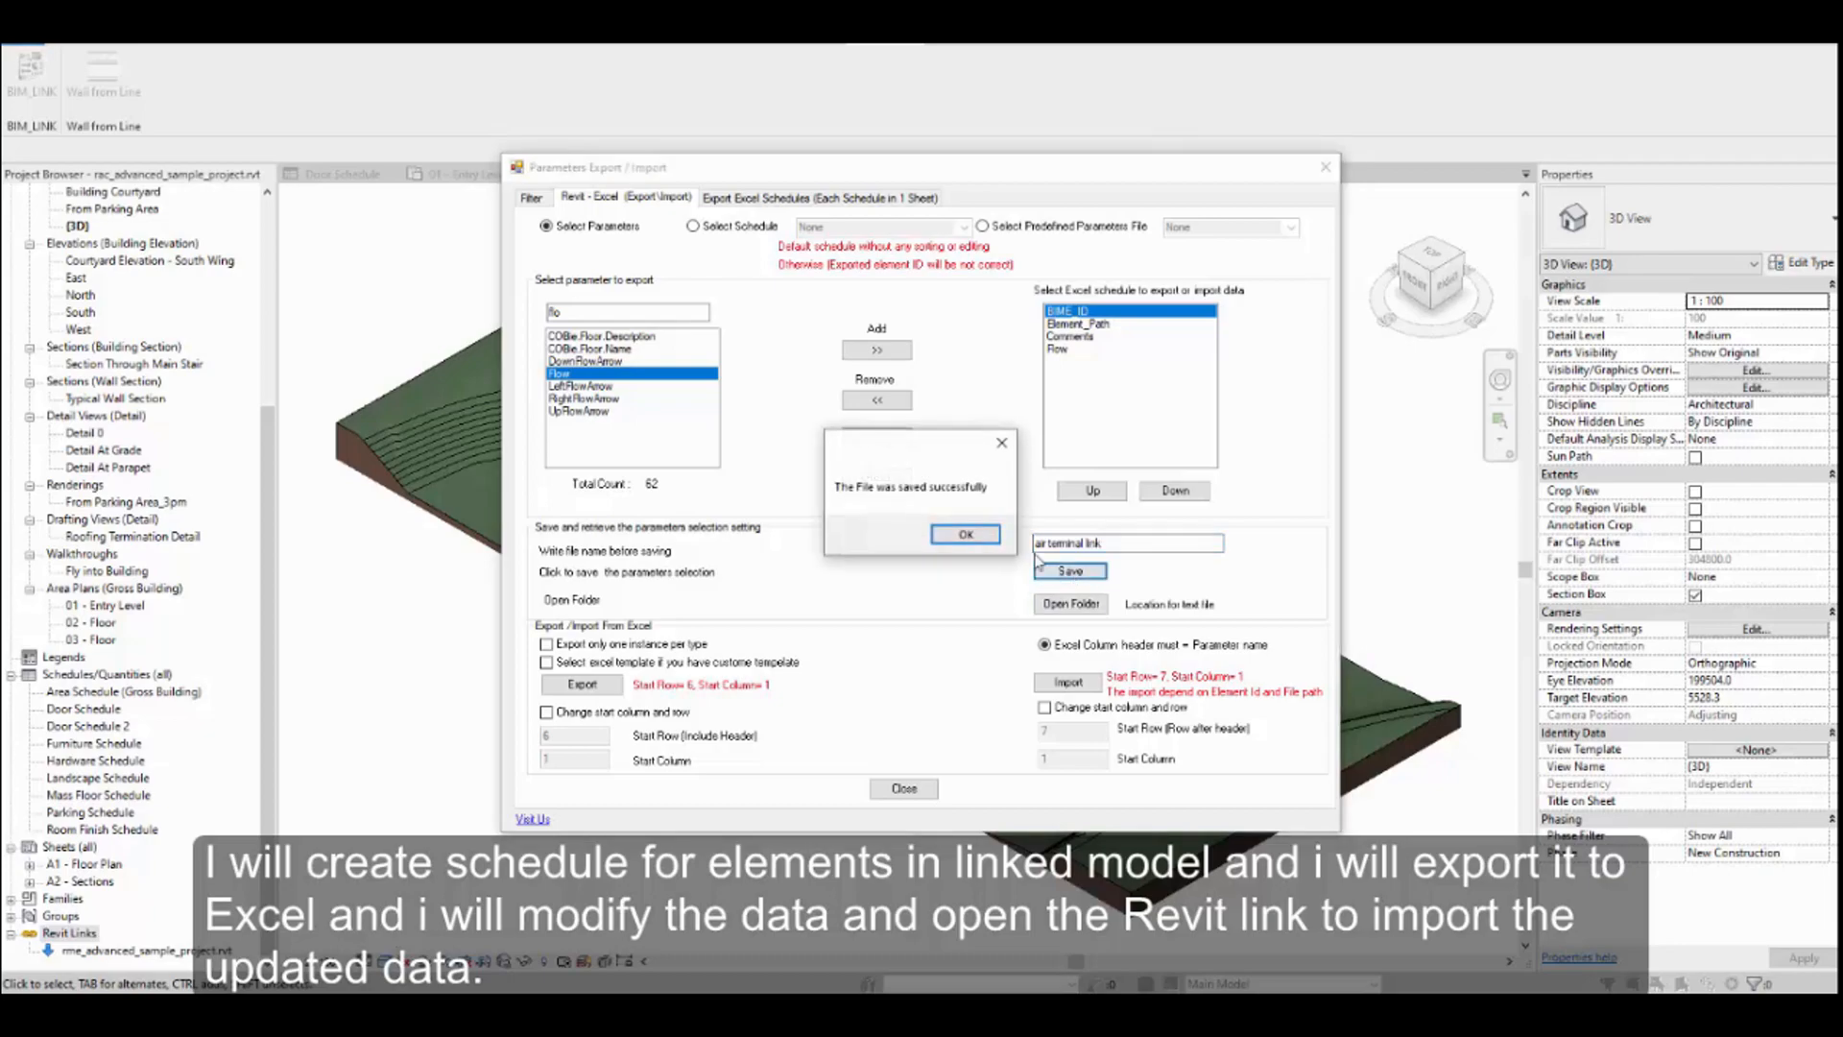
pyautogui.click(965, 533)
pyautogui.click(903, 789)
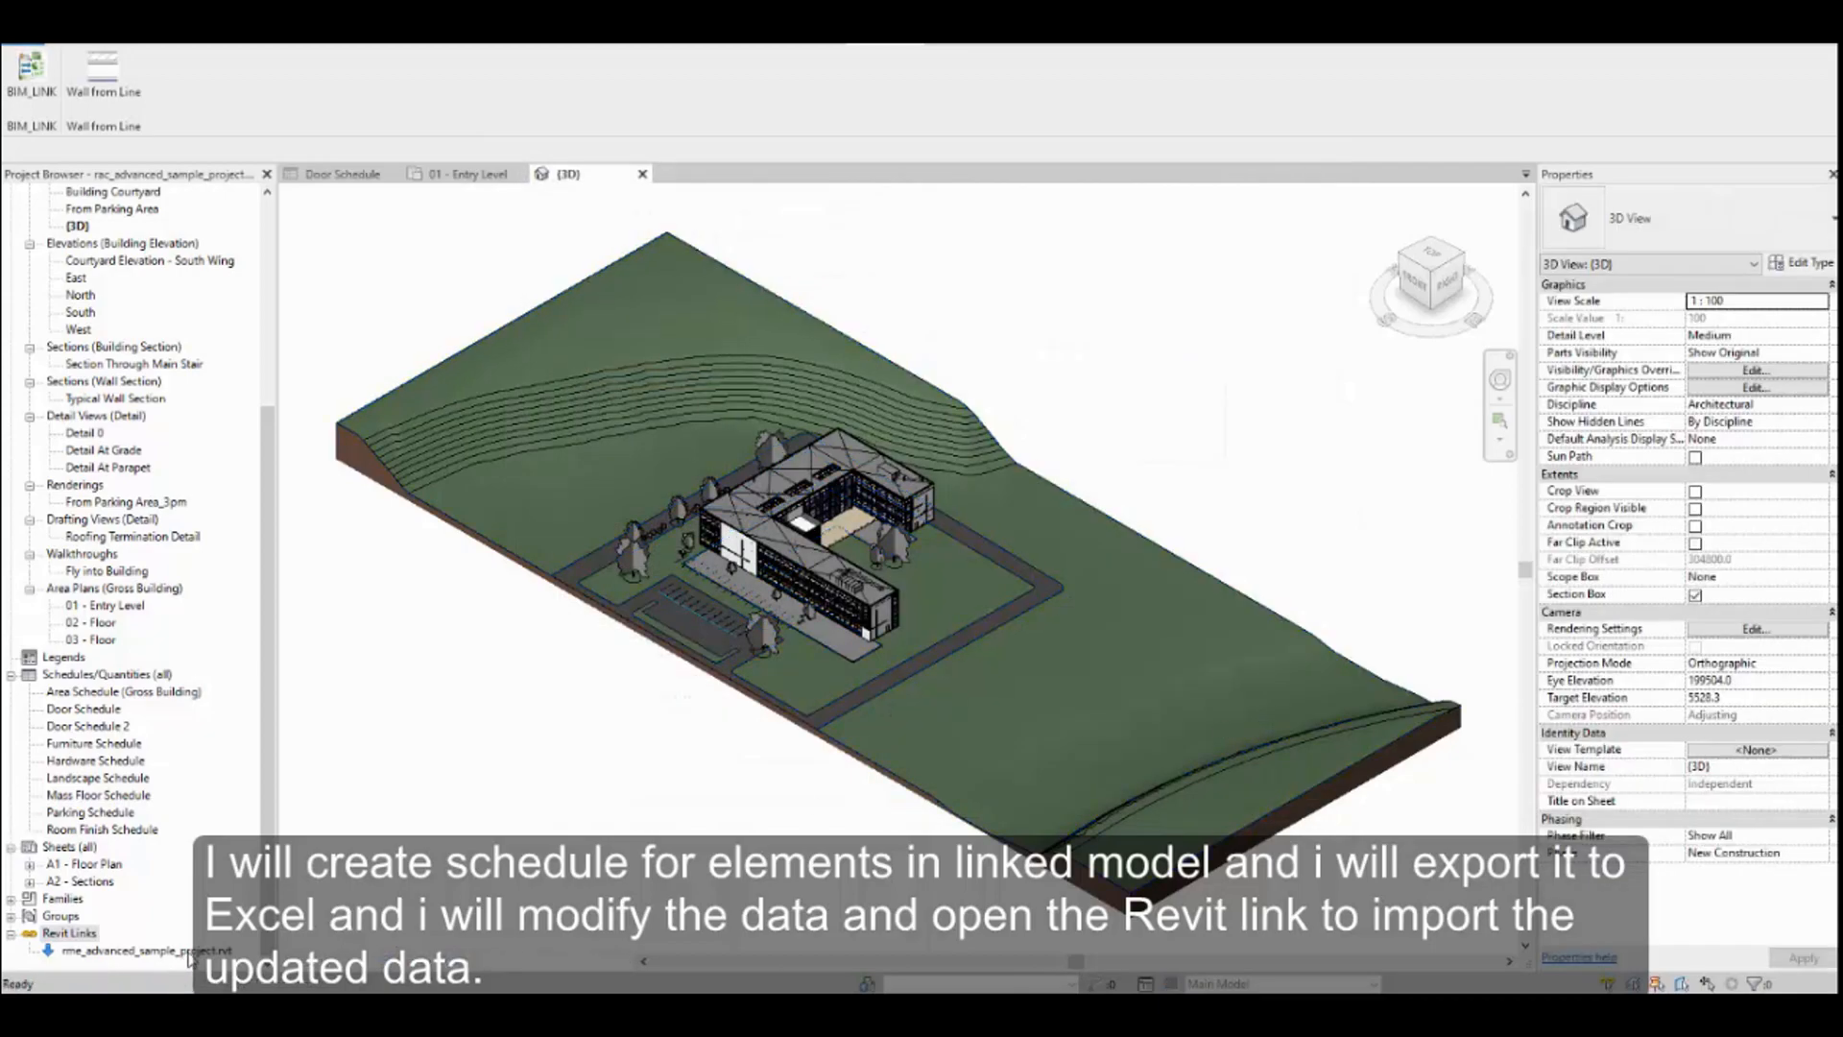
# Switch to the exported workbook in Excel and enter the comments tets1 in C7 and test2 in C8
pyautogui.click(144, 950)
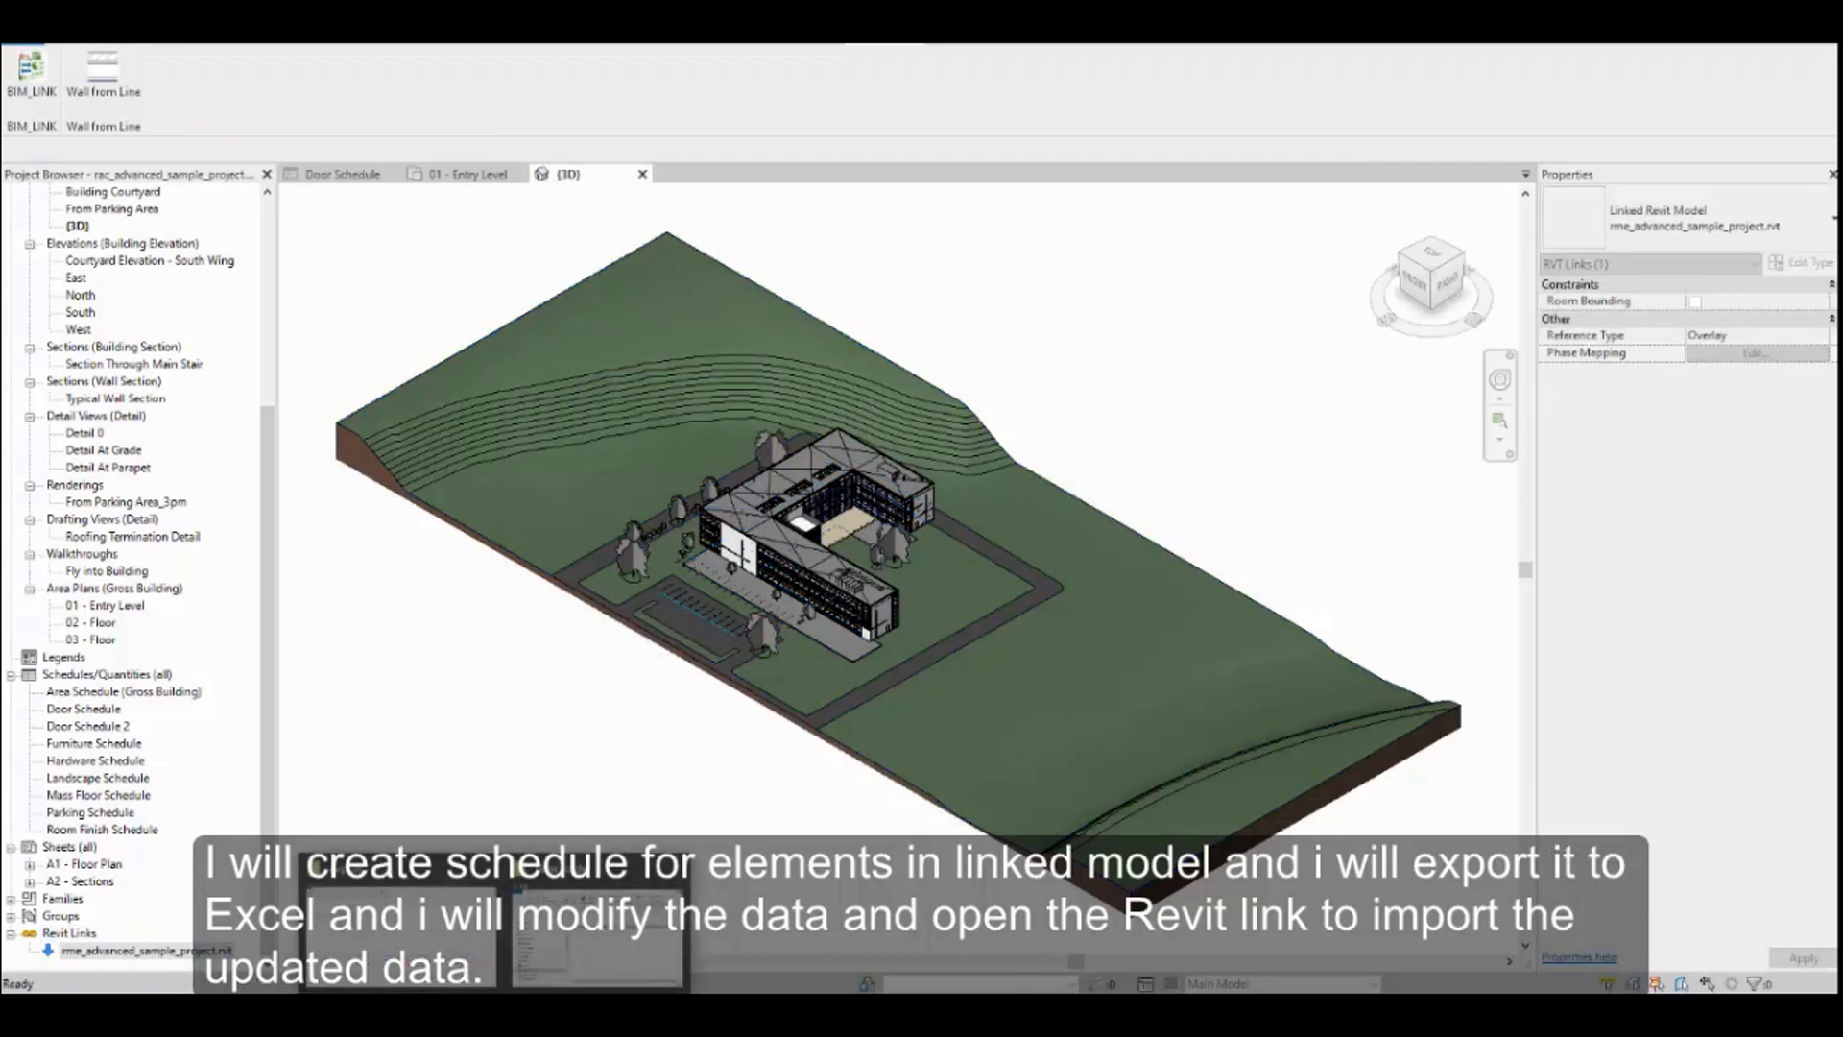
pyautogui.click(597, 936)
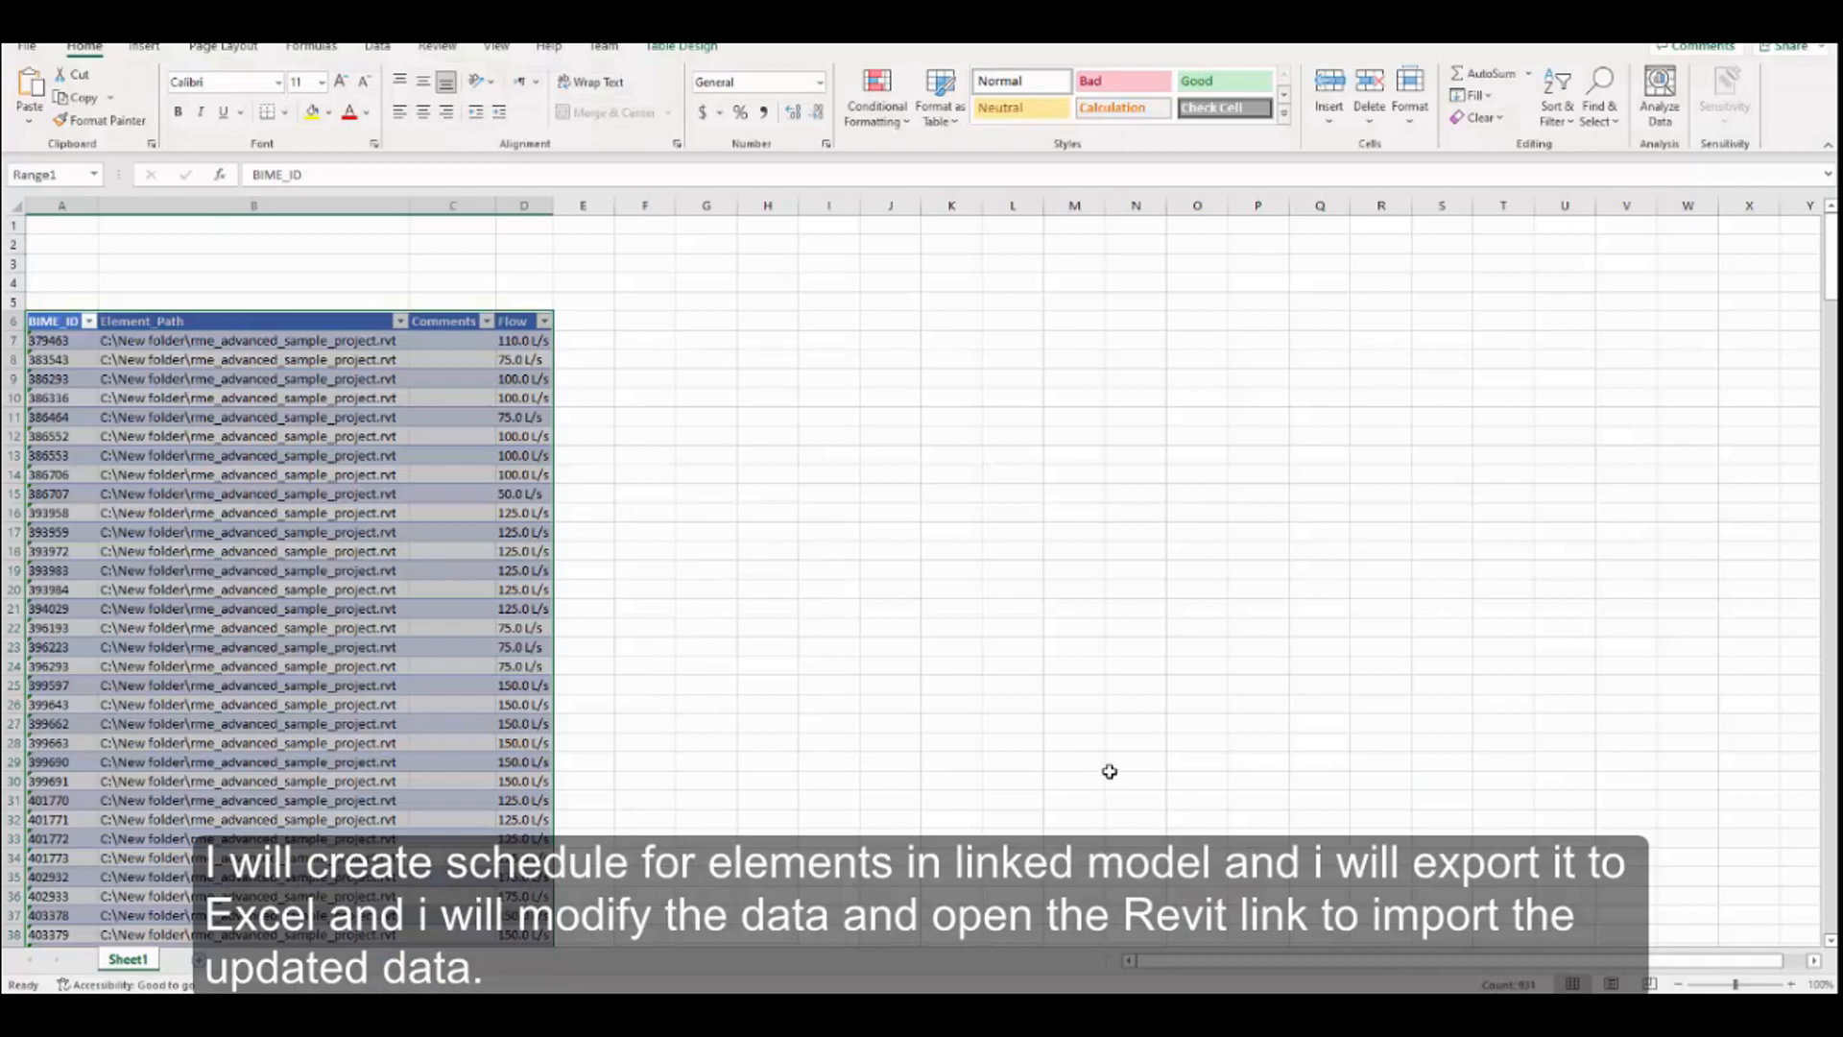
pyautogui.click(761, 502)
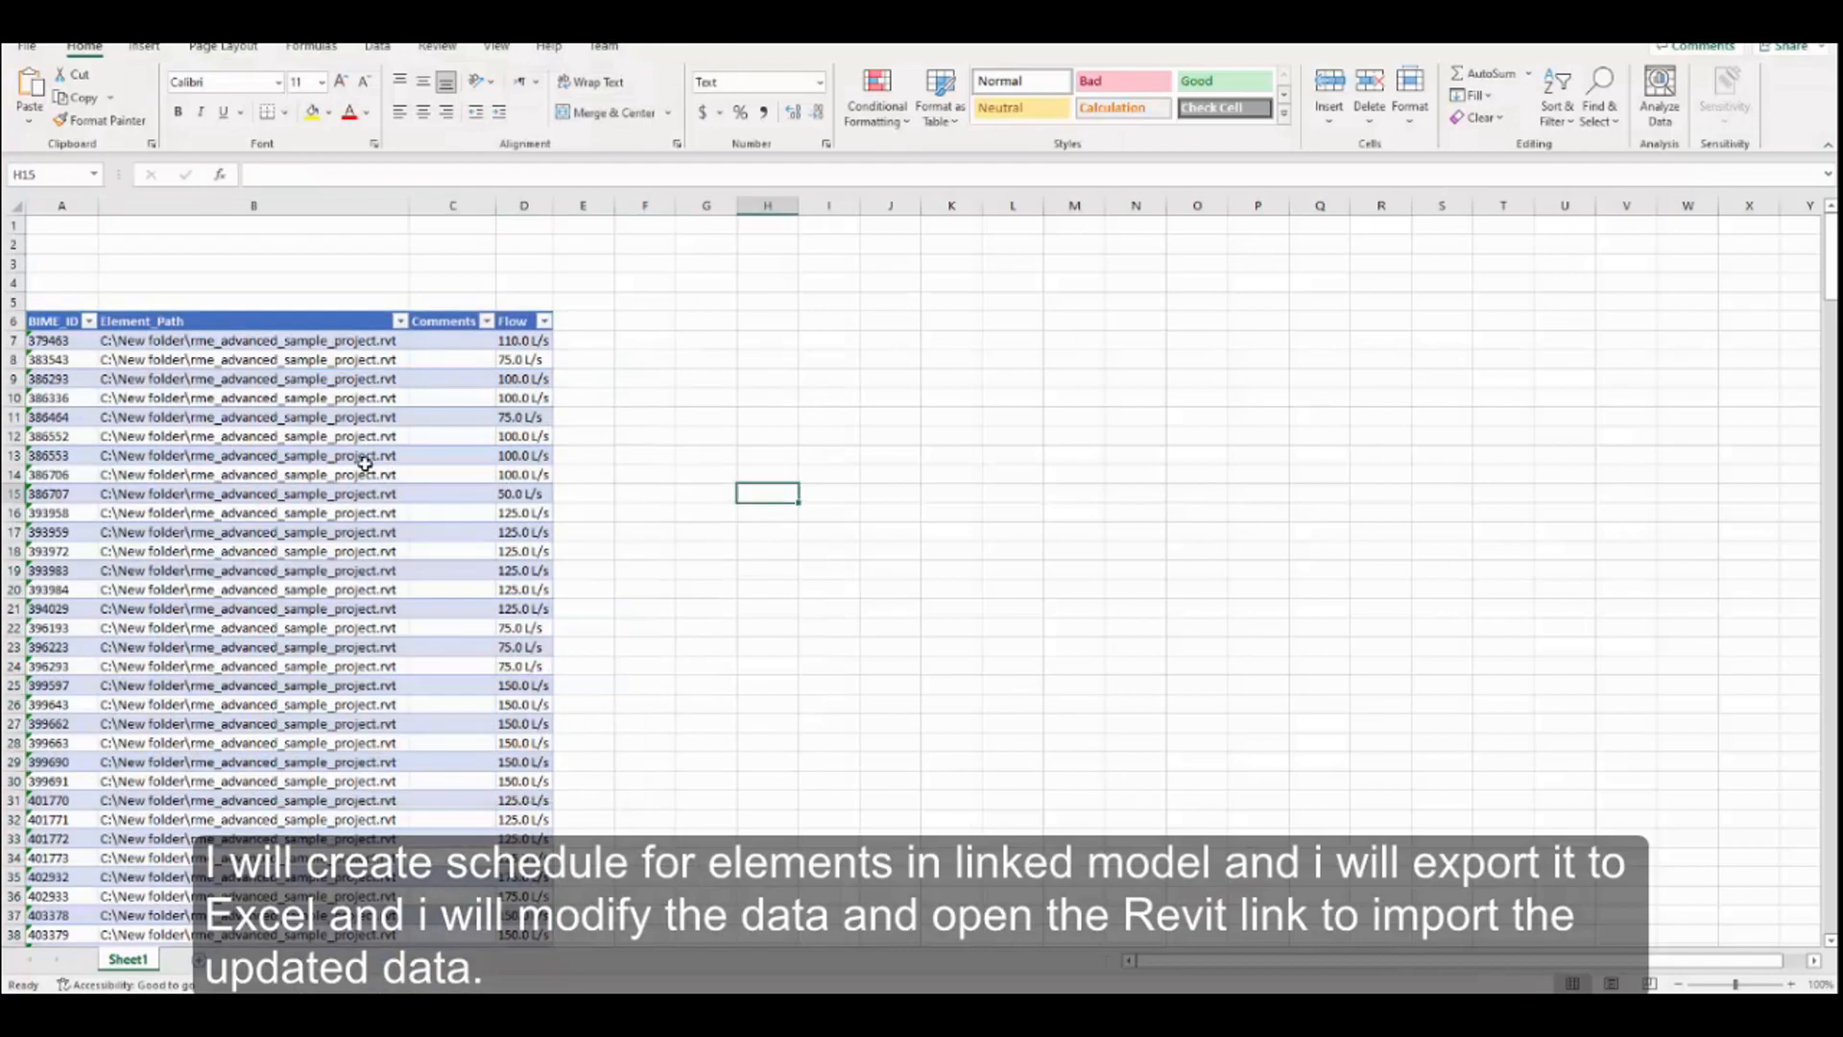
pyautogui.click(325, 456)
pyautogui.click(459, 346)
pyautogui.doubleClick(460, 346)
pyautogui.write('tets1')
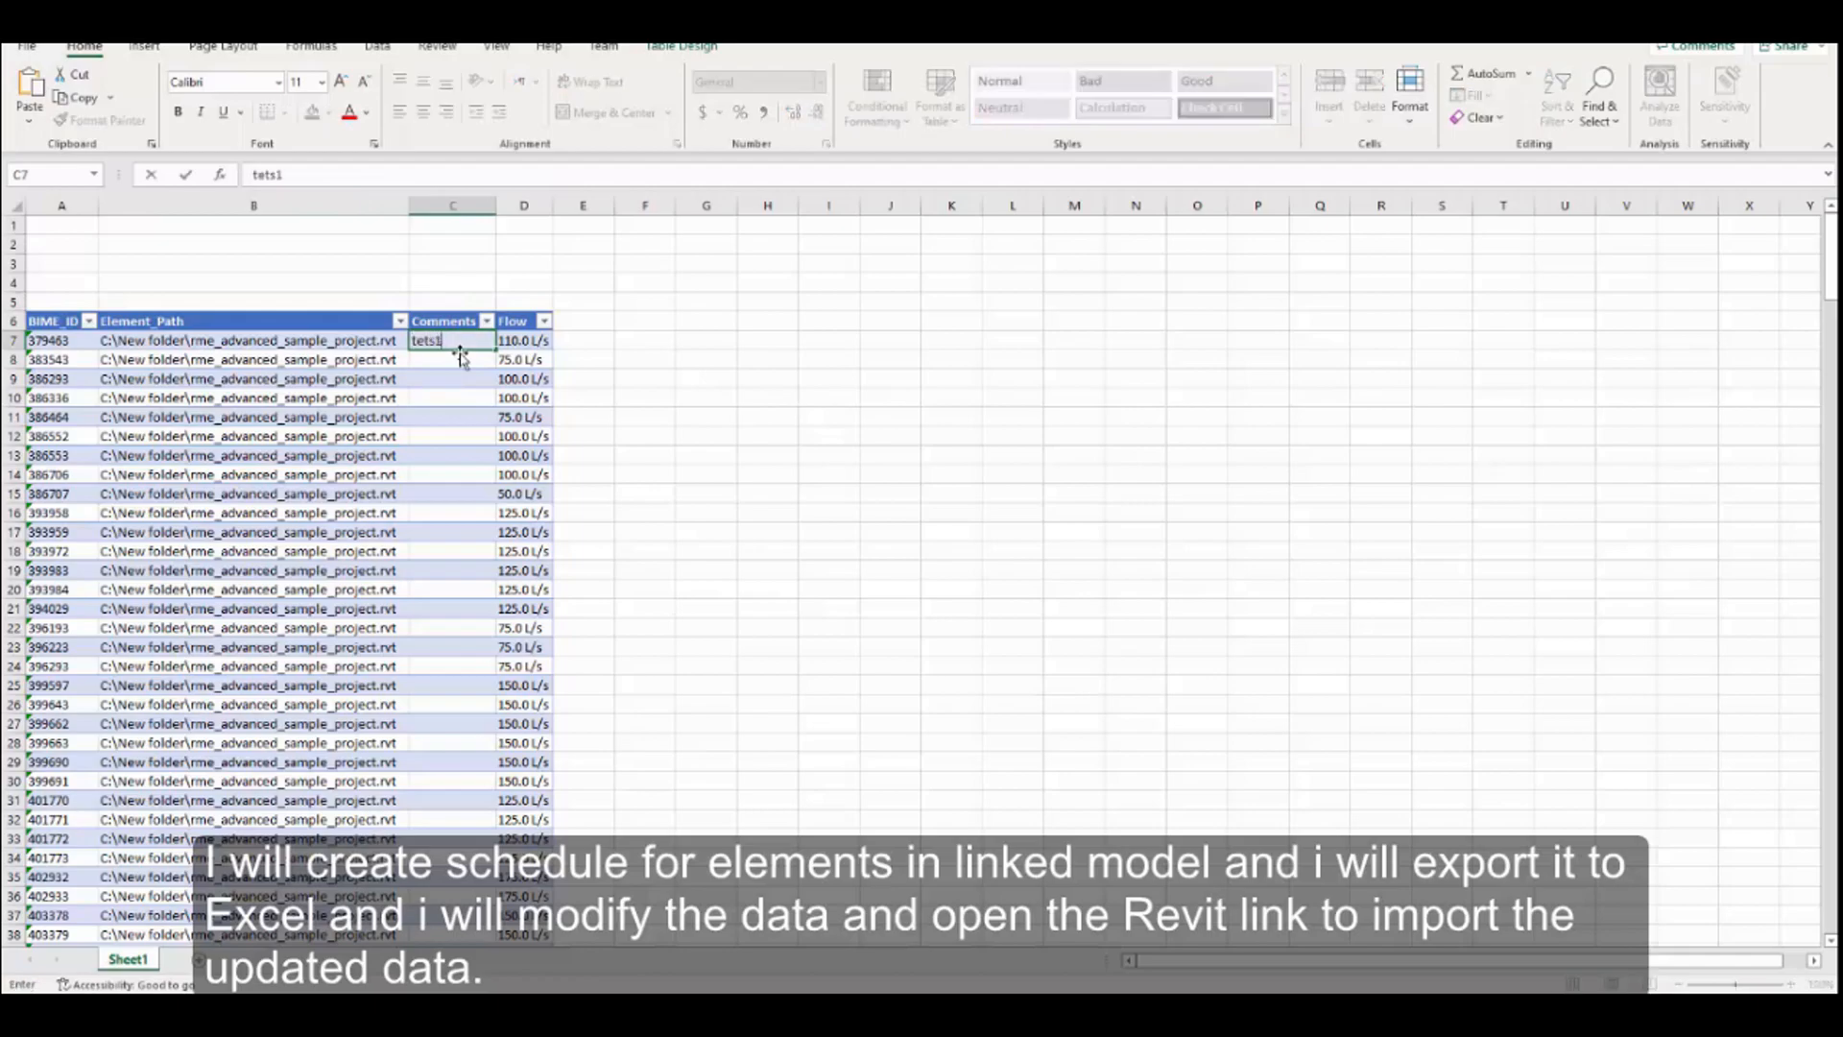
pyautogui.press('Return')
pyautogui.write('tets1')
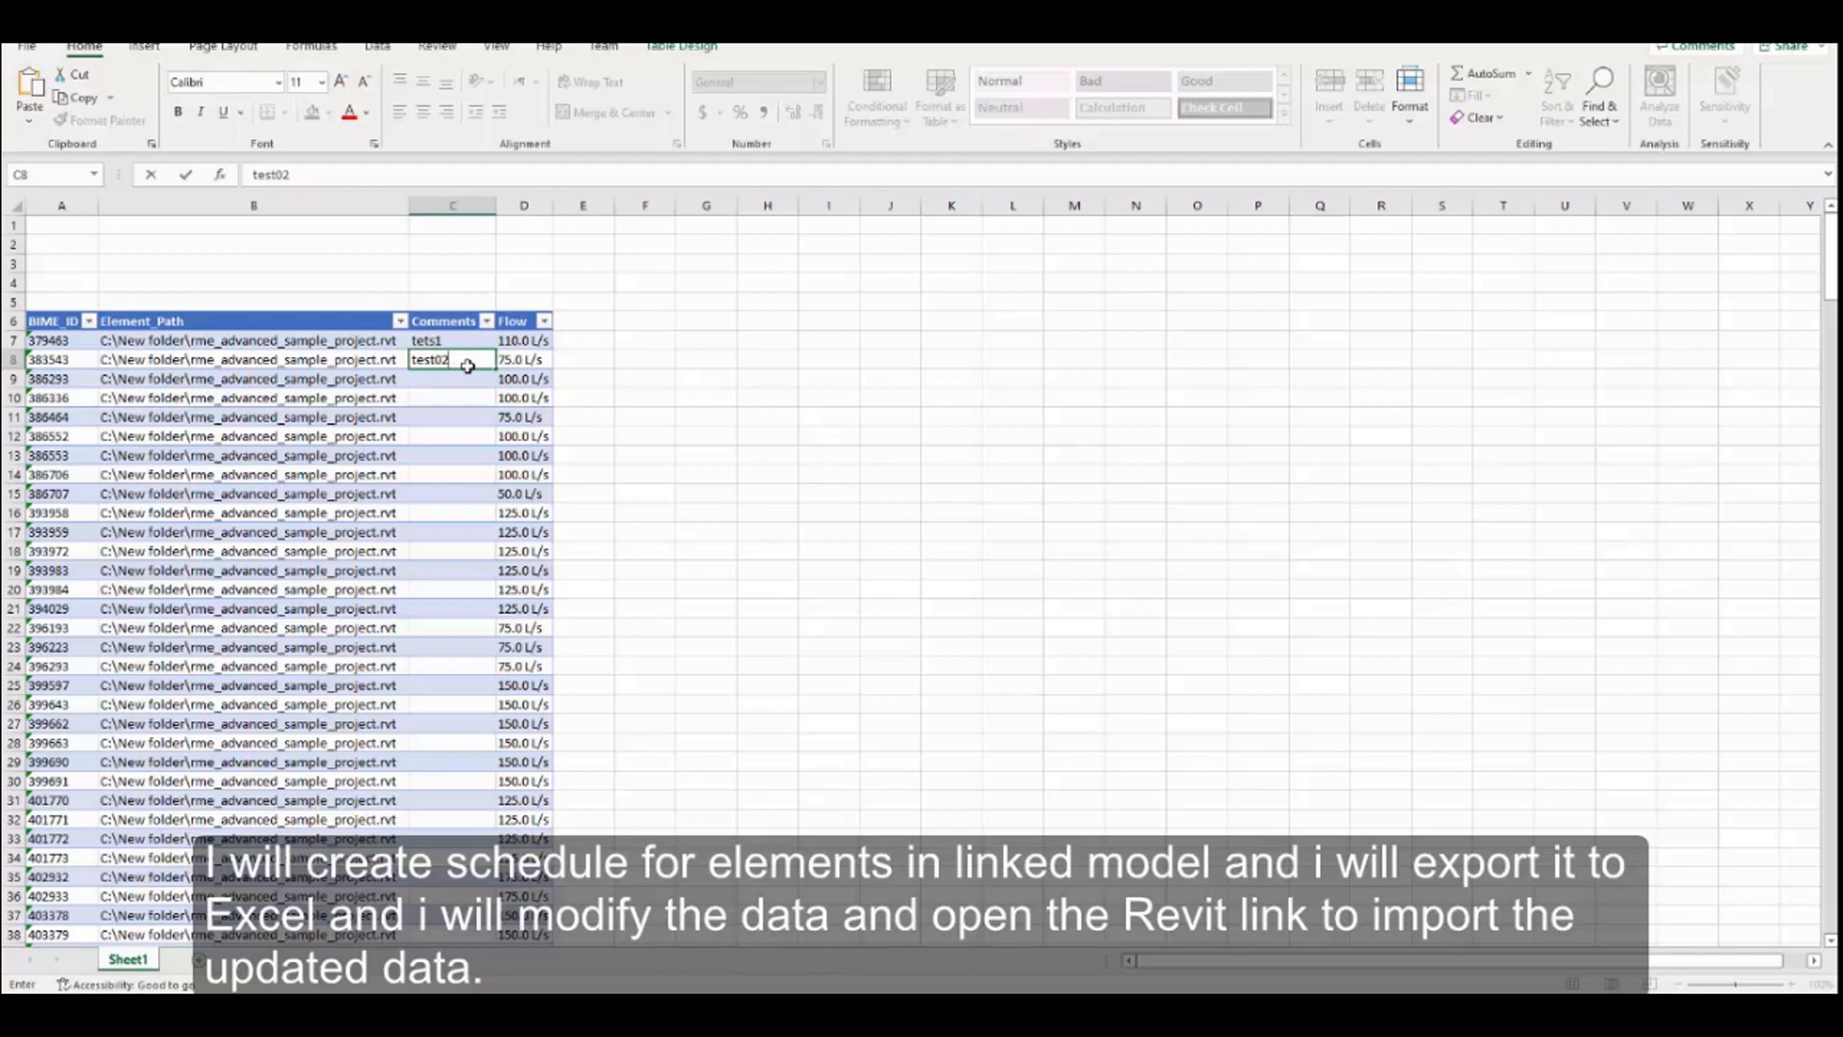
pyautogui.press('Return')
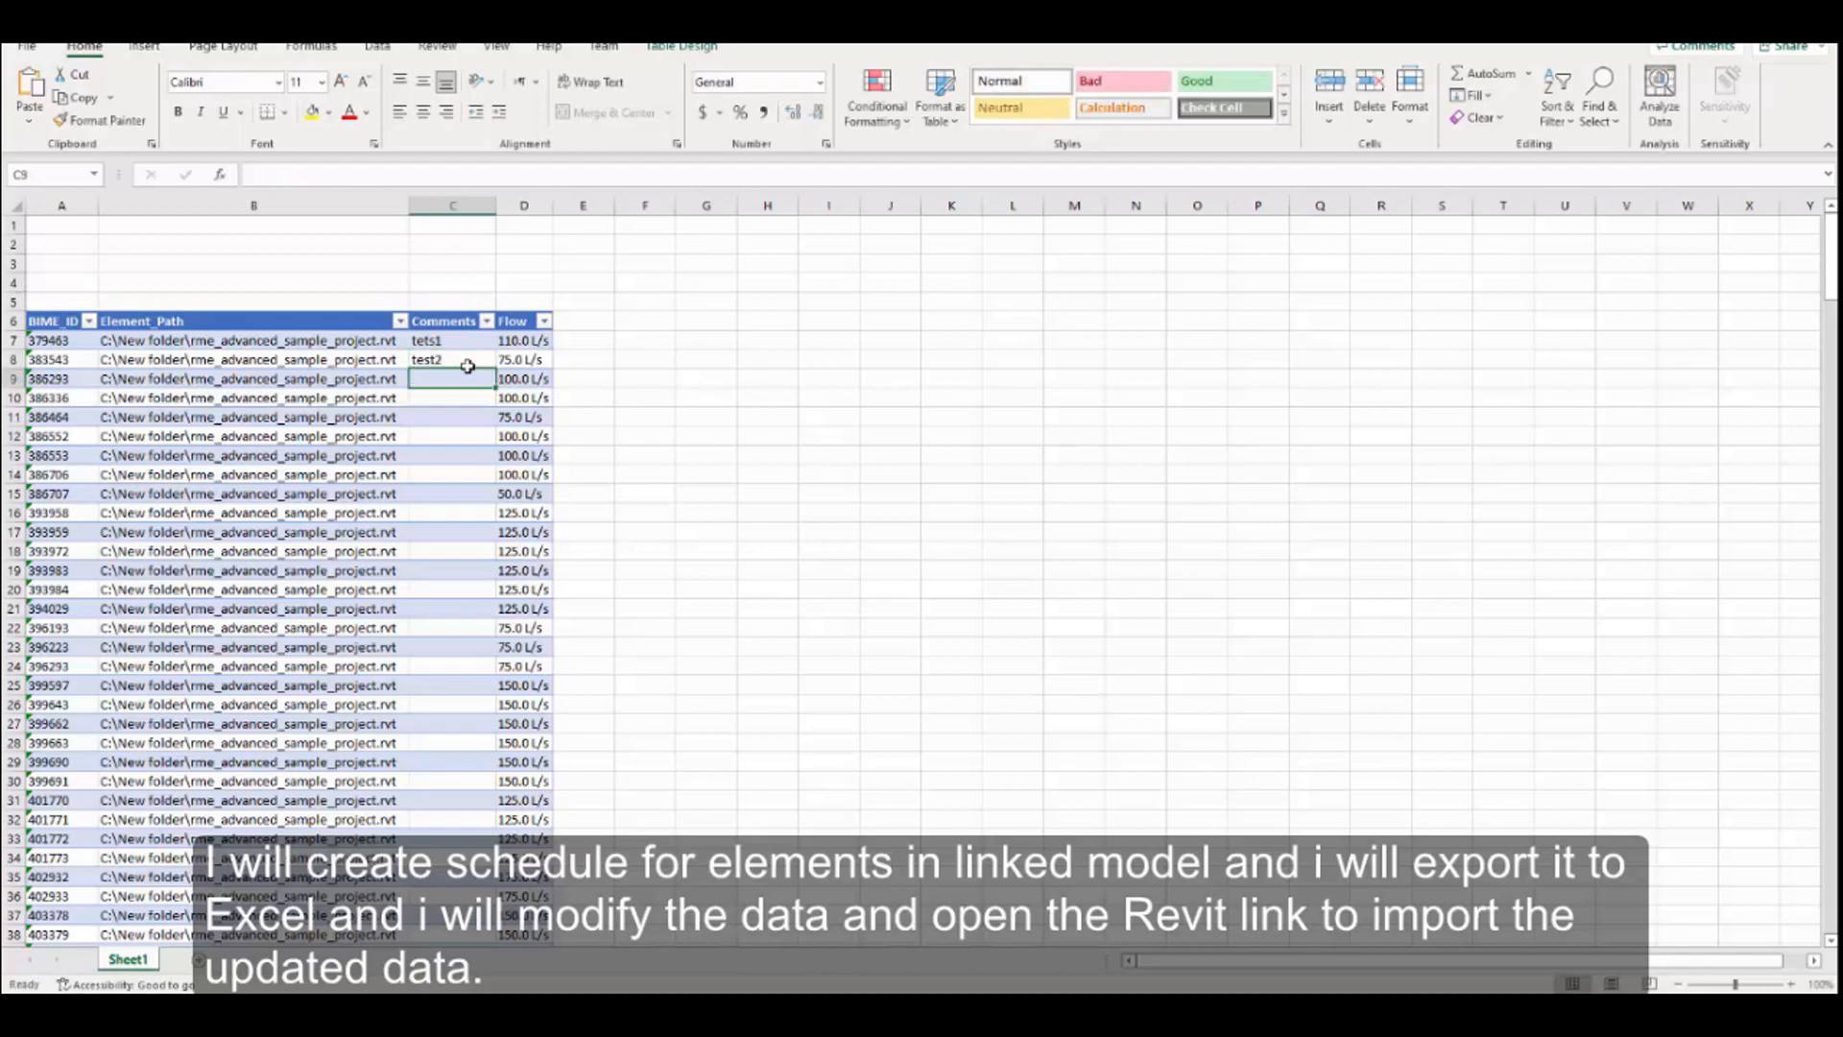
# Extend the two numbered test entries as a series down the Comments column through row 315
pyautogui.moveTo(484, 346); pyautogui.dragTo(501, 828)
pyautogui.moveTo(512, 994); pyautogui.dragTo(501, 902)
pyautogui.scroll(6, 501, 816)
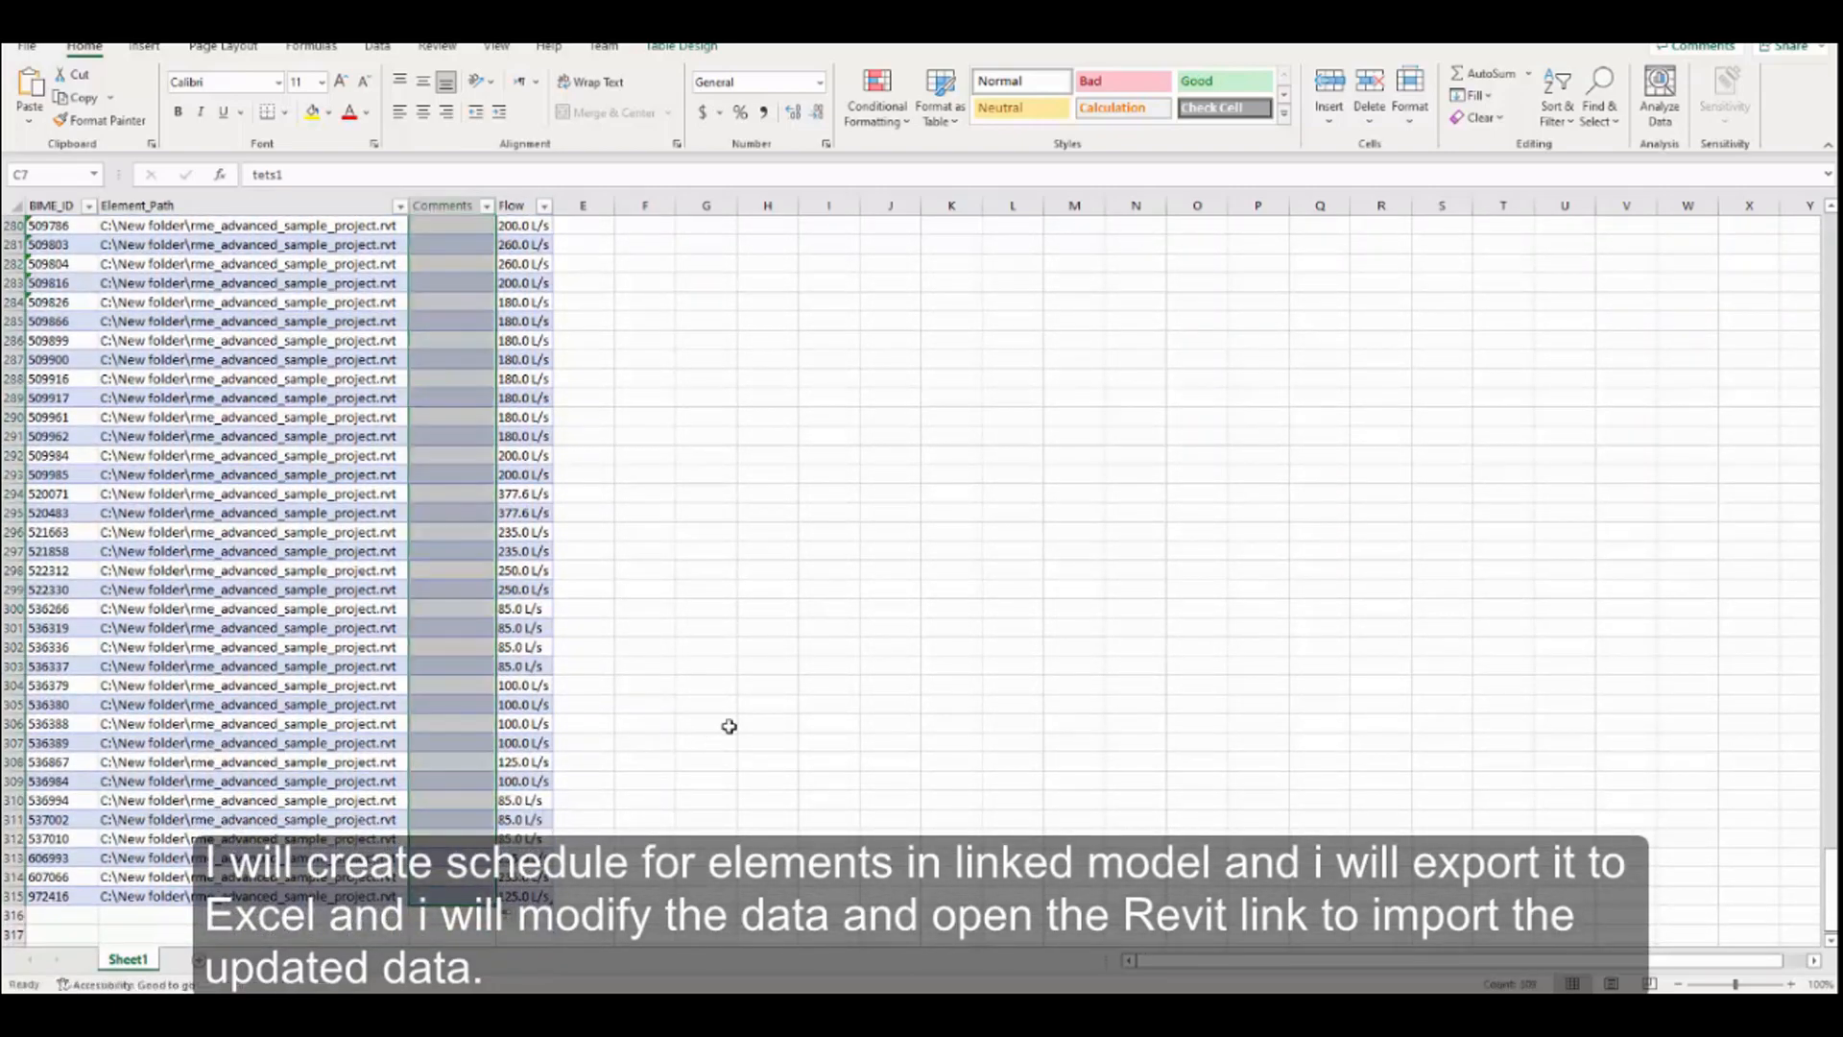
pyautogui.scroll(20, 778, 677)
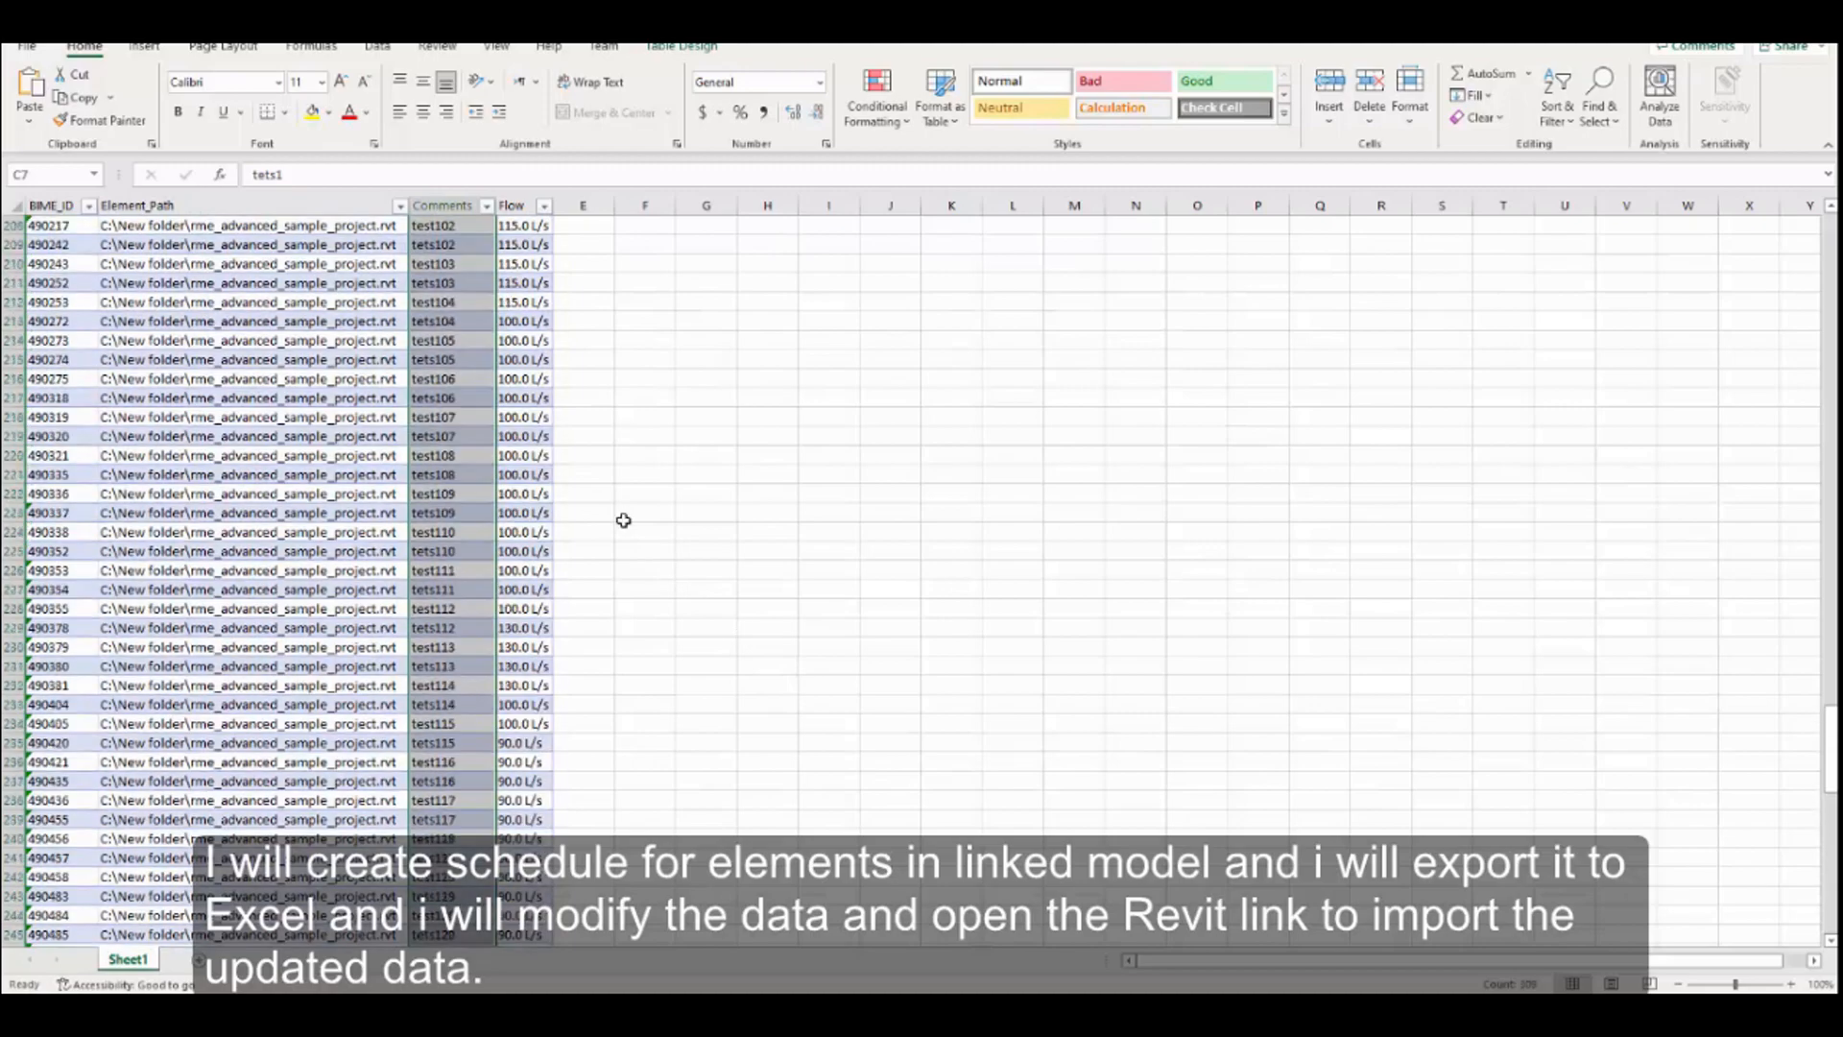
pyautogui.scroll(20, 715, 669)
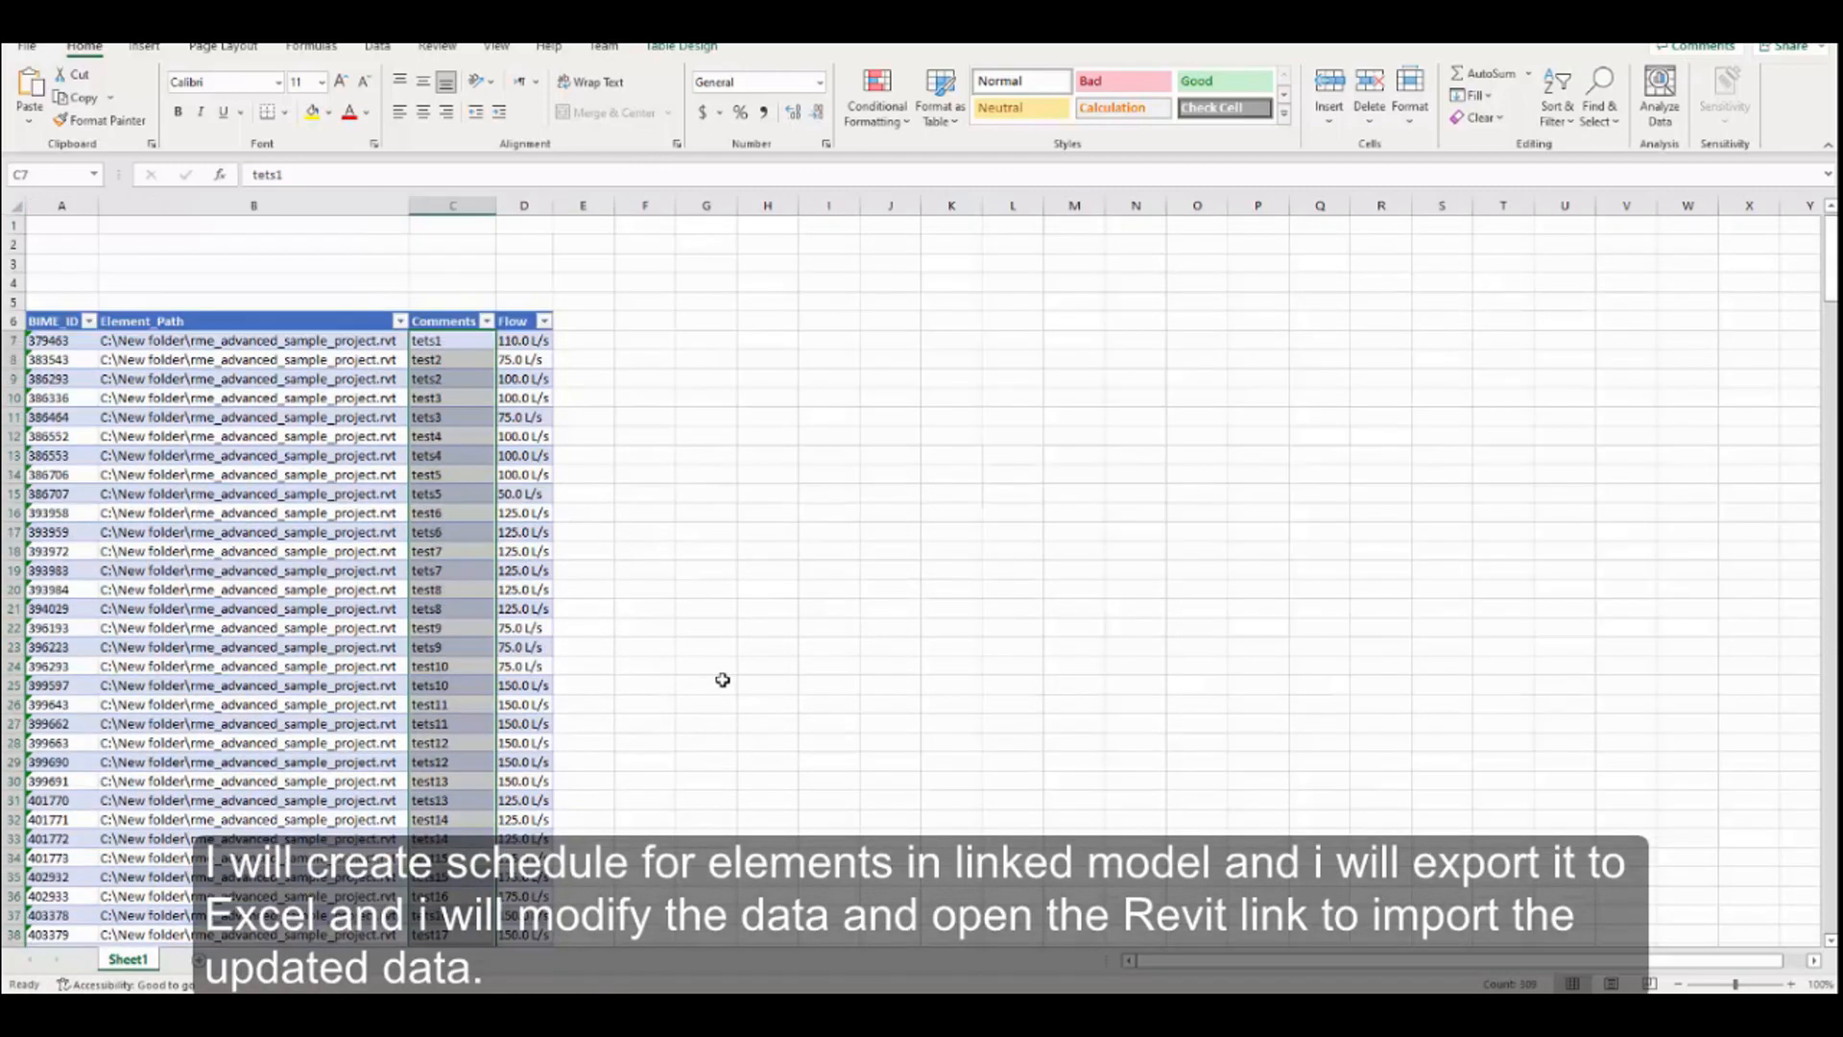
# Set the Flow value in cell D7 to 300.0 L/s
pyautogui.click(527, 342)
pyautogui.write('3')
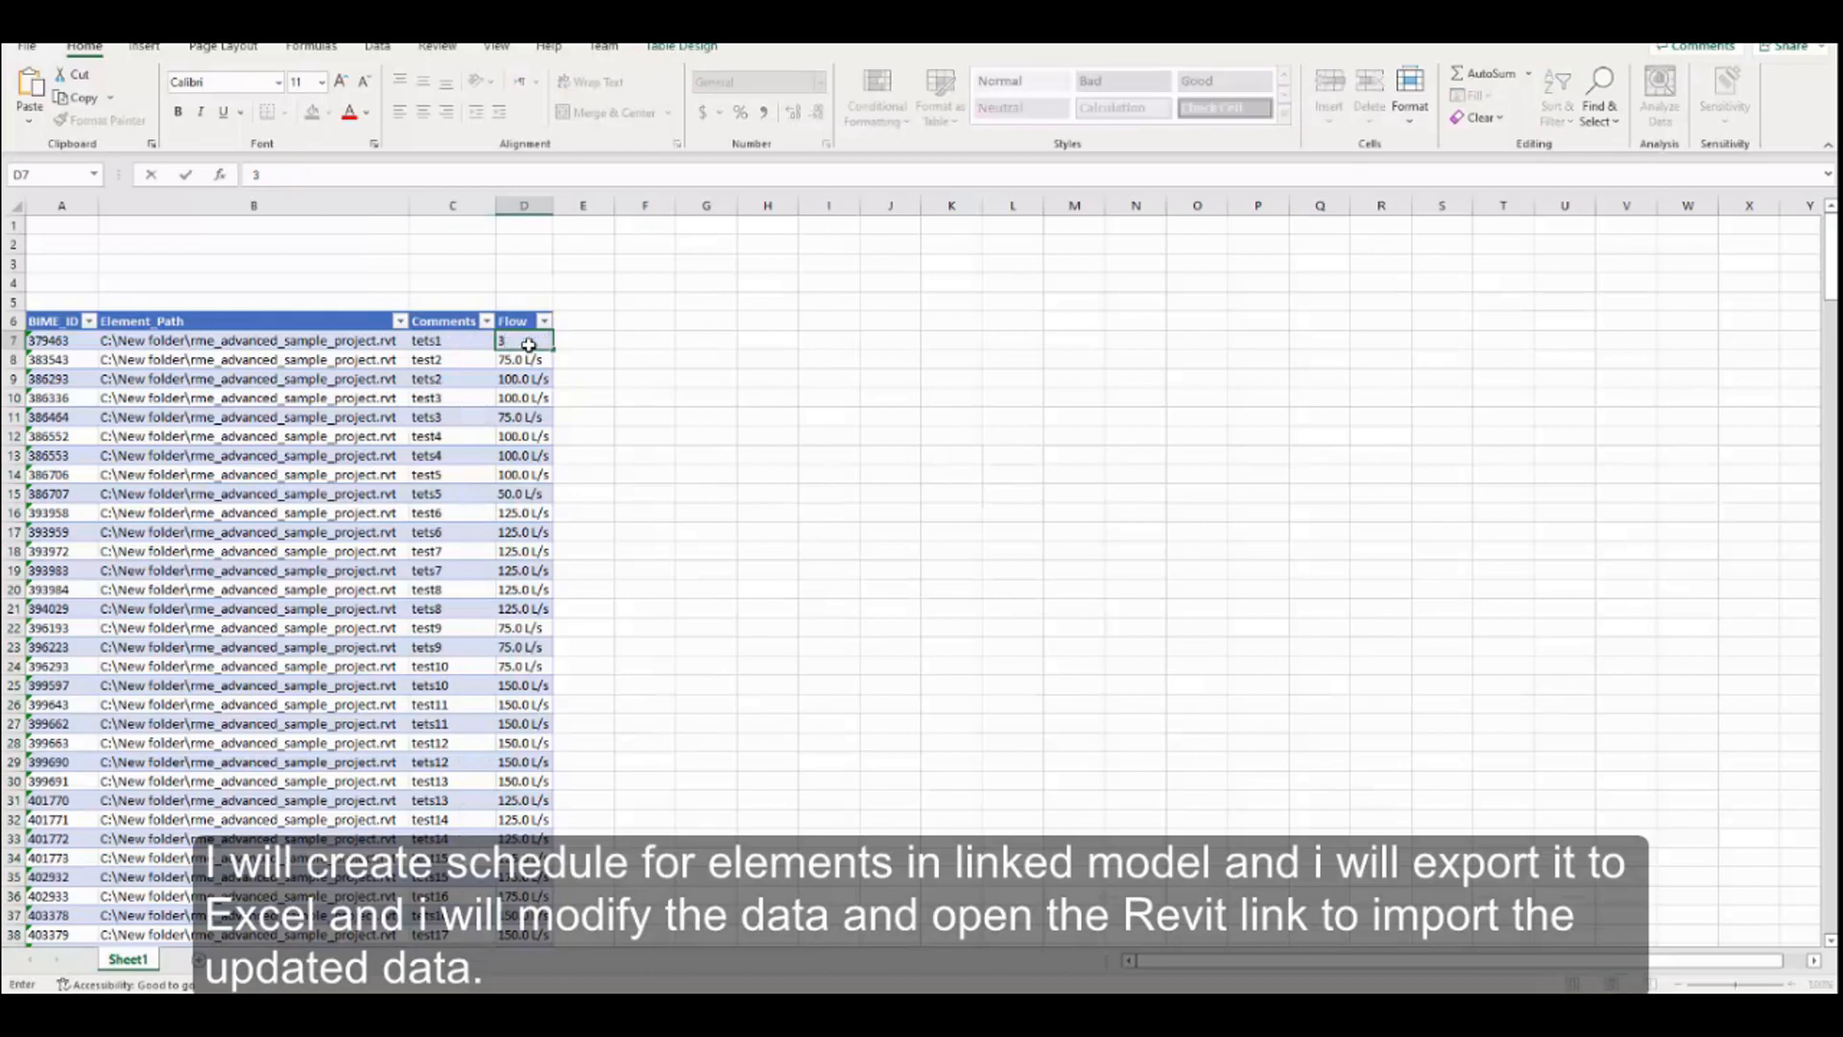
pyautogui.press('Escape')
pyautogui.moveTo(273, 175); pyautogui.dragTo(214, 175)
pyautogui.write('300')
pyautogui.click(185, 173)
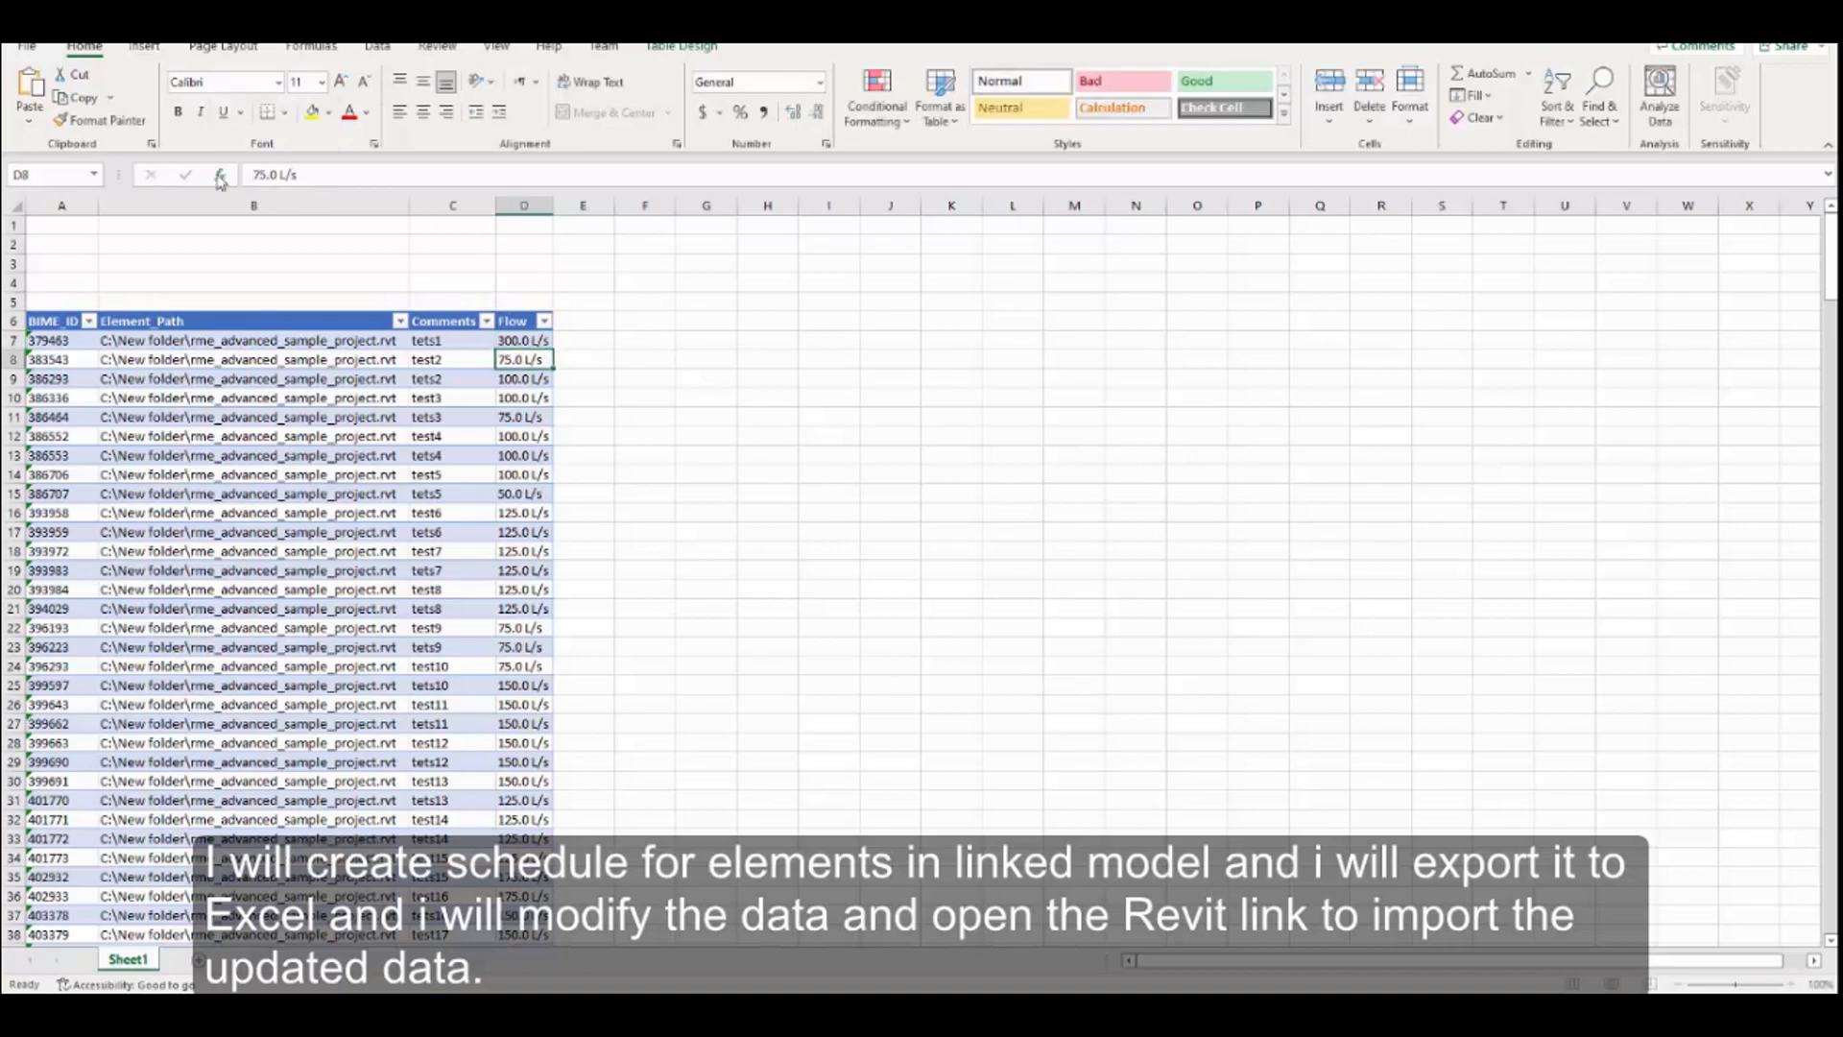
# Copy the 300.0 L/s flow value into cells D8 through D18
pyautogui.hotkey('ctrl', 'c')
pyautogui.moveTo(523, 359); pyautogui.dragTo(523, 551)
pyautogui.press('Return')
pyautogui.click(844, 491)
pyautogui.click(870, 425)
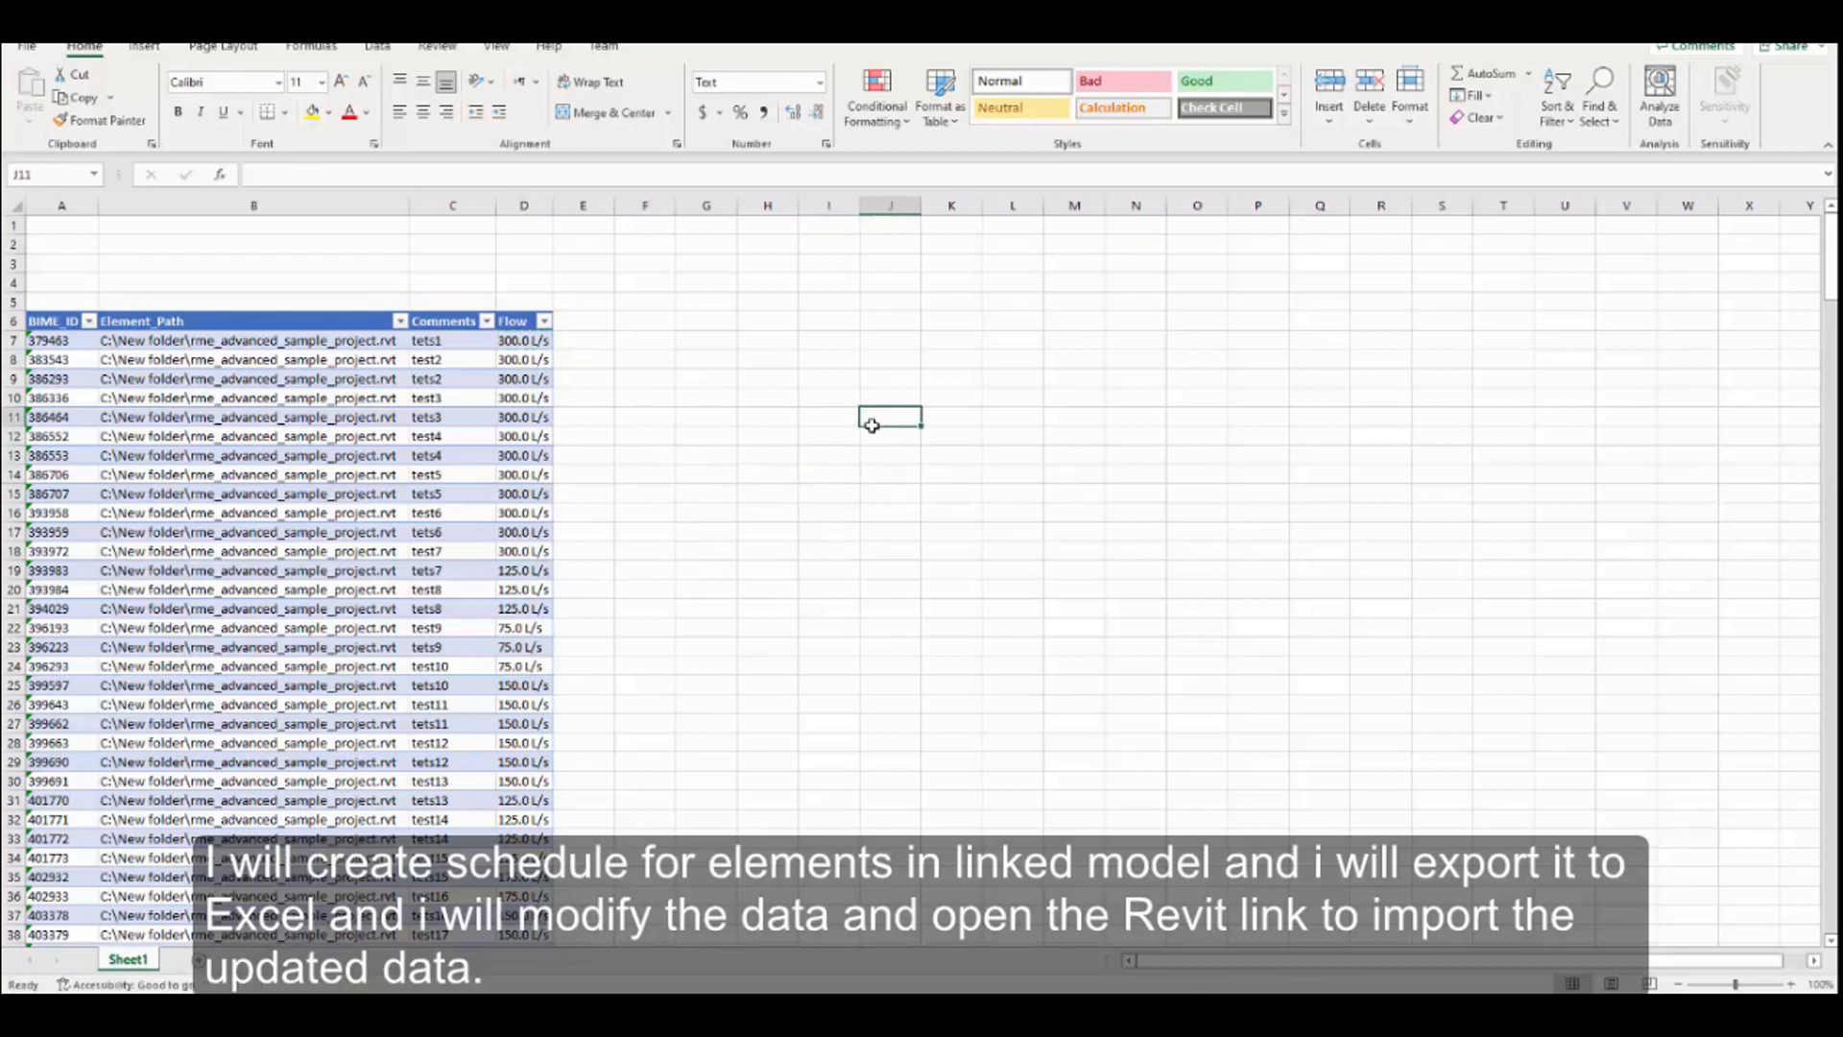
# Return to Revit, relaunch BIM_LINK and load the predefined parameters file air terminal link.txt for the Excel exchange
pyautogui.moveTo(917, 1007)
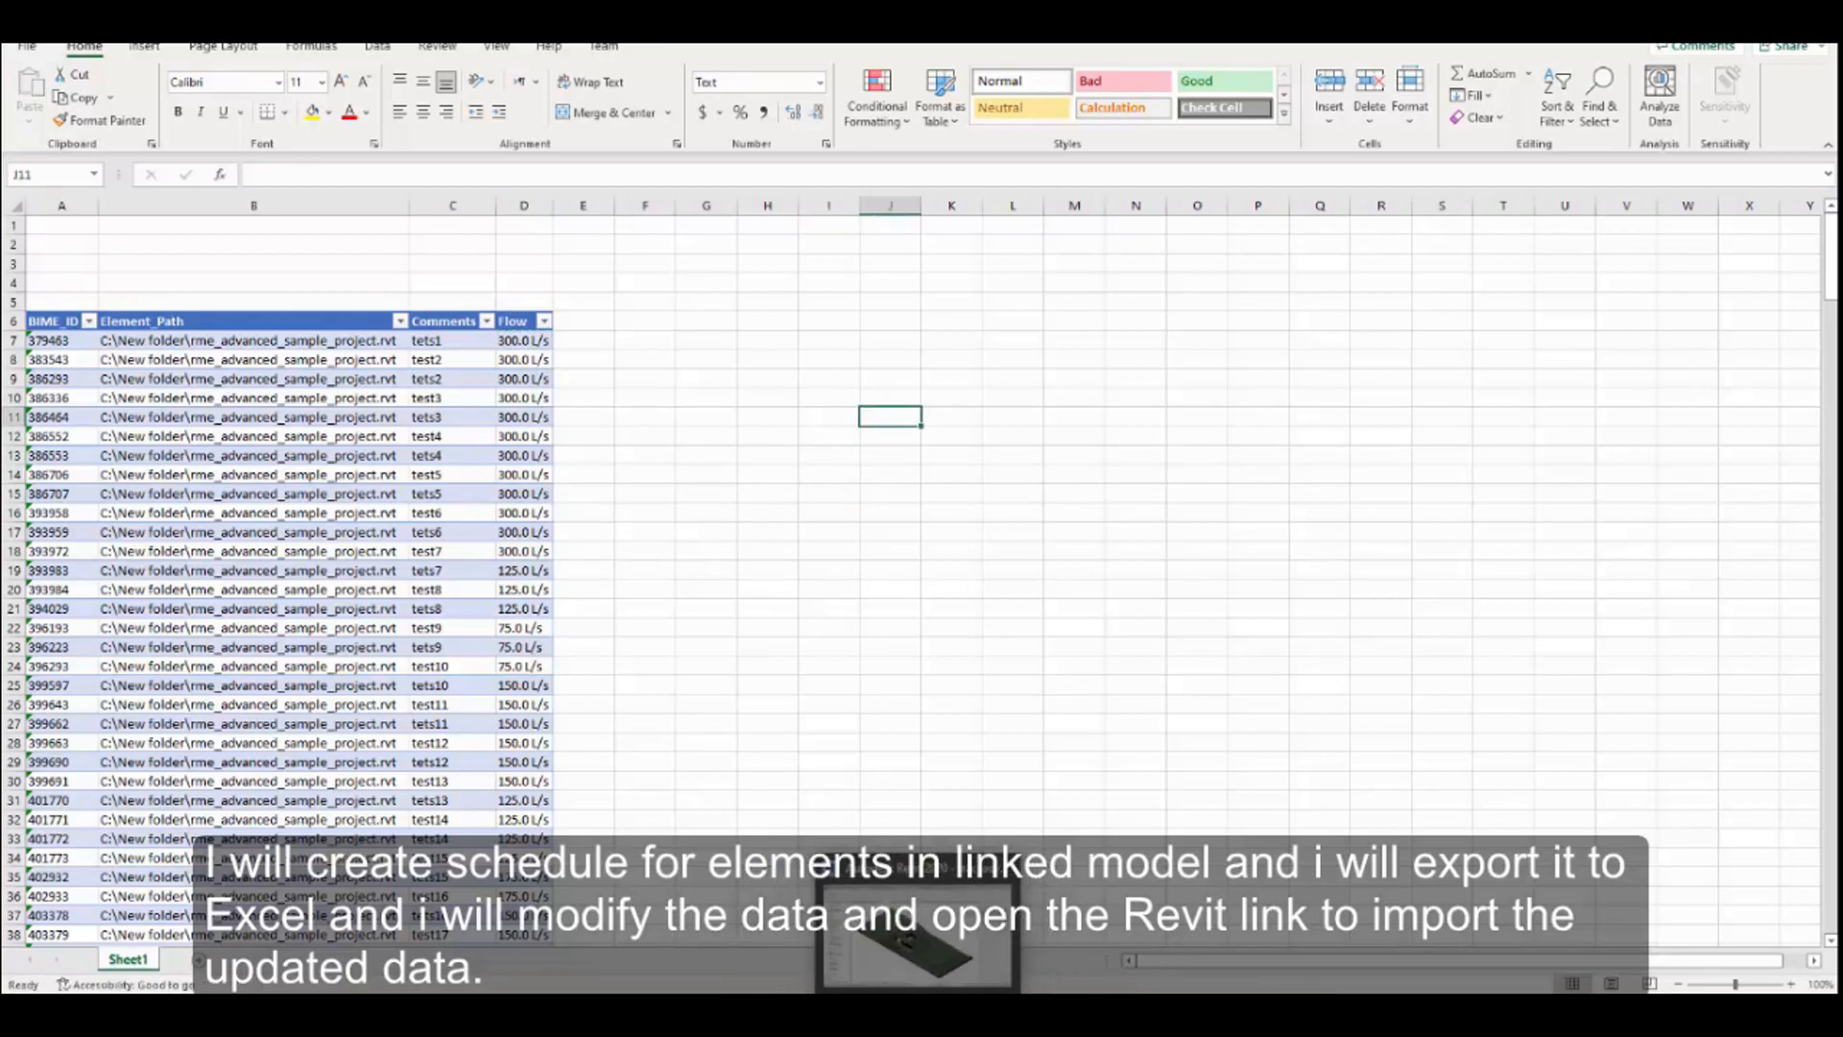
pyautogui.click(917, 922)
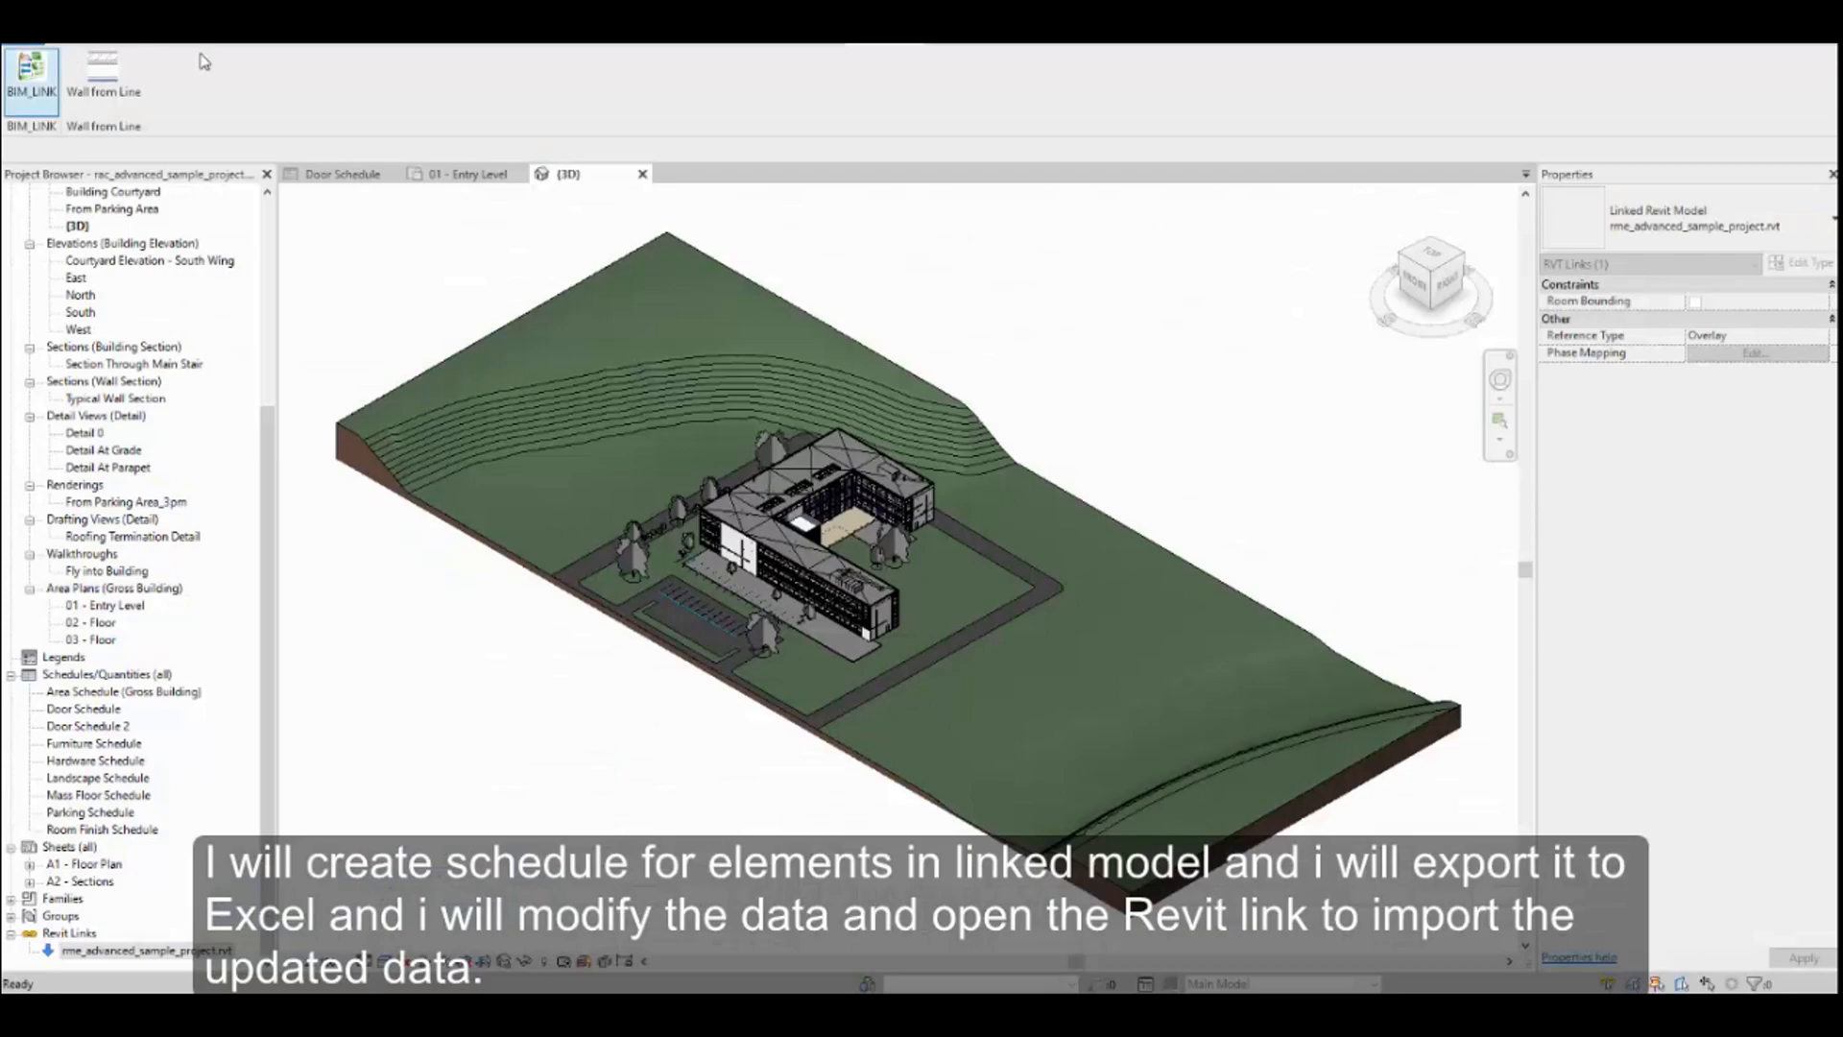
pyautogui.click(32, 76)
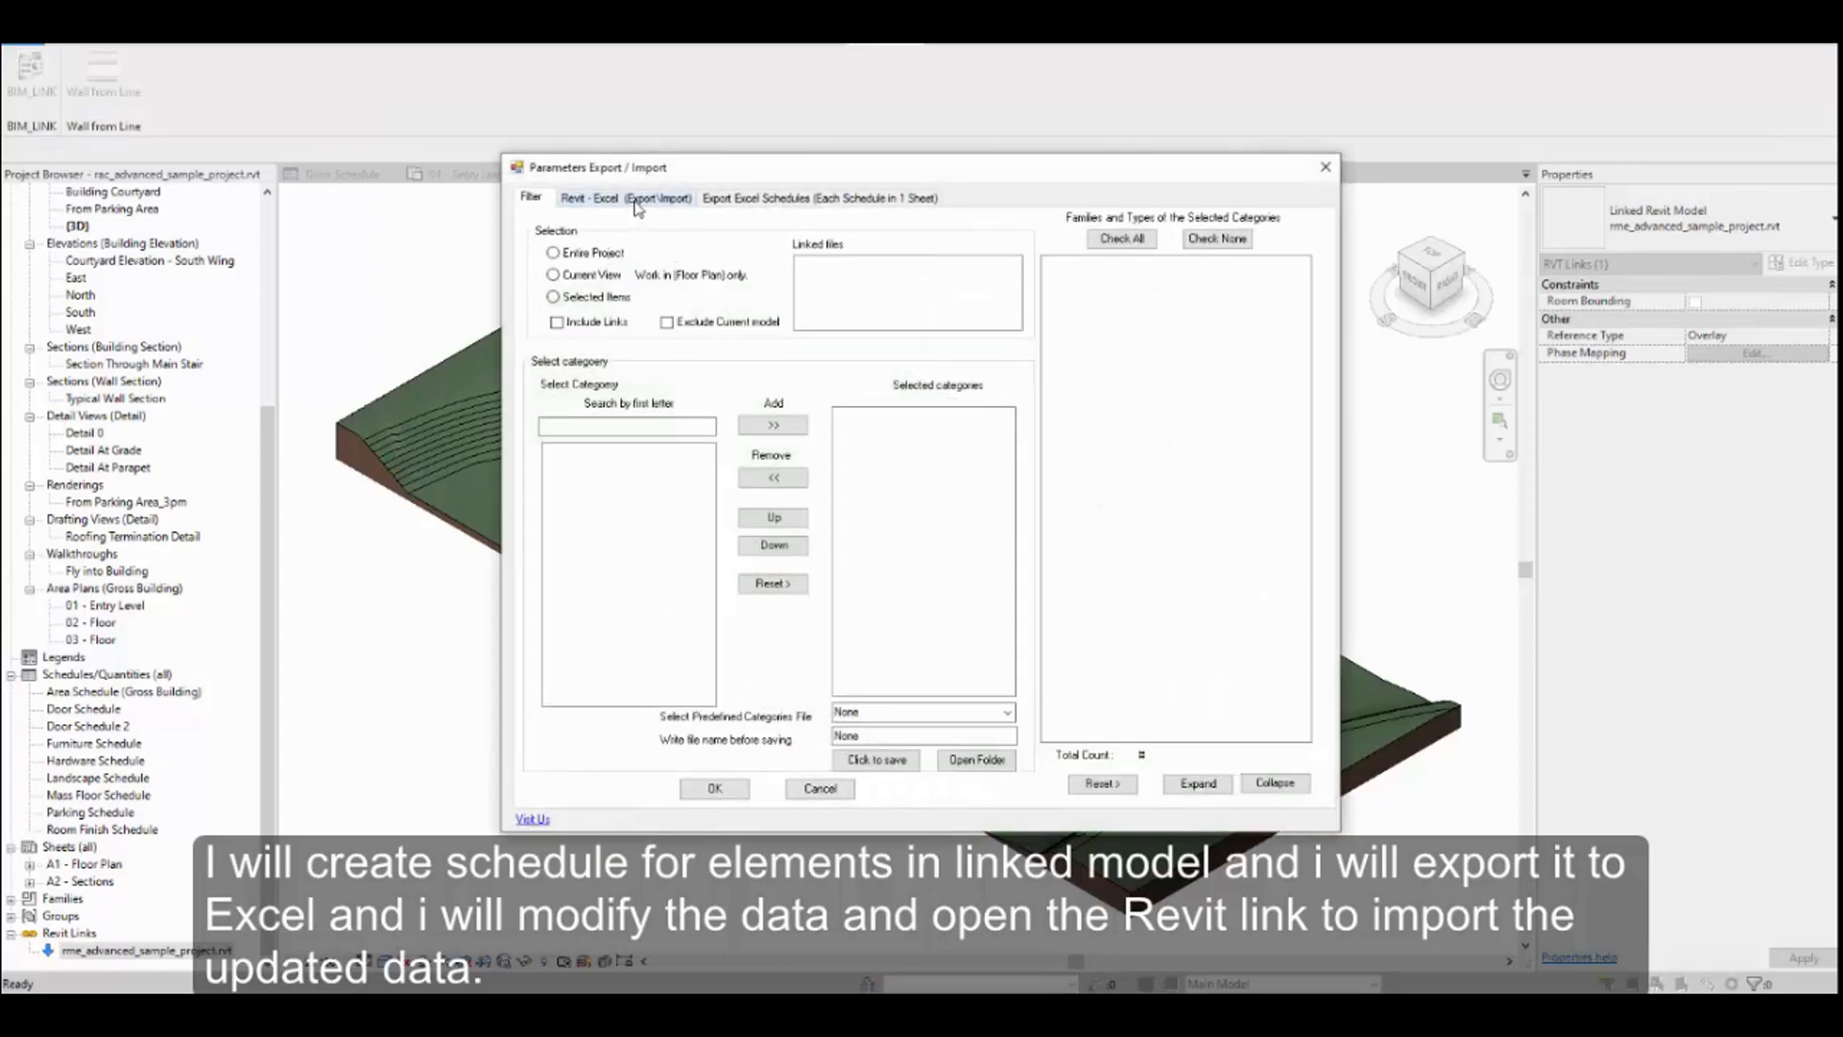
pyautogui.click(641, 199)
pyautogui.click(1055, 231)
pyautogui.click(1291, 228)
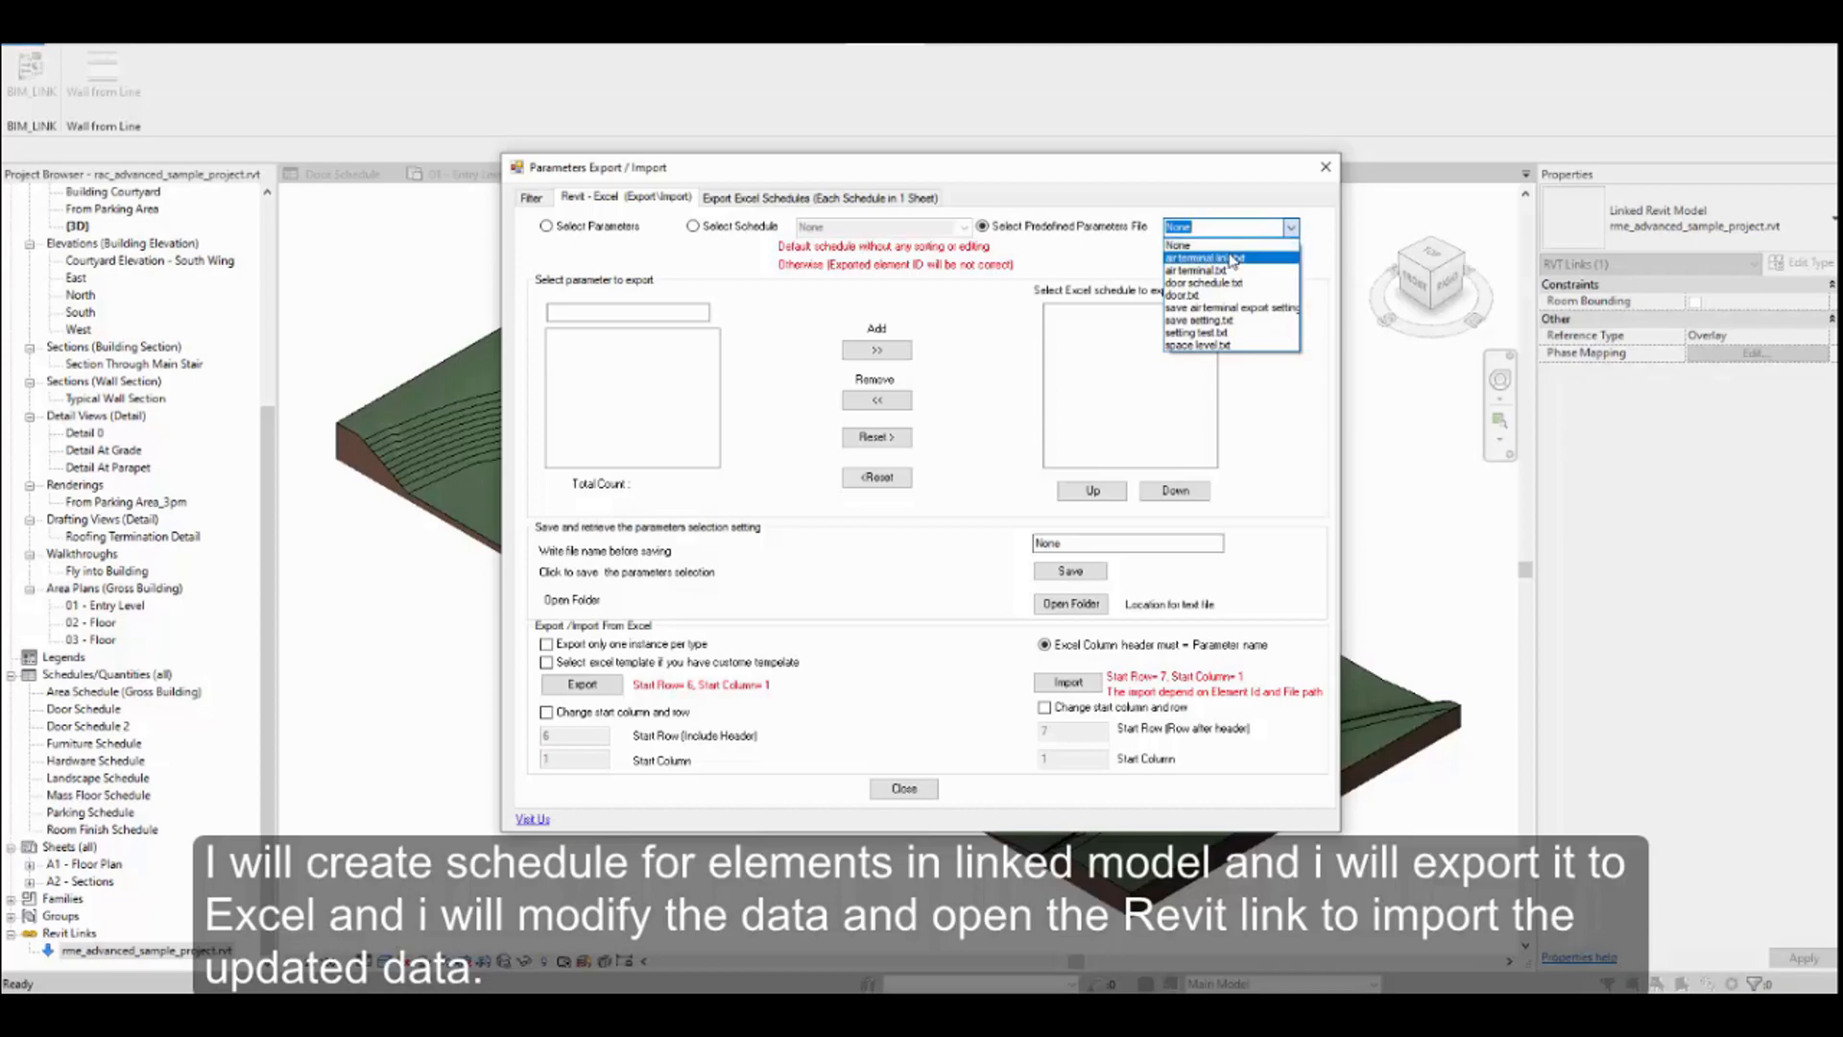
pyautogui.click(1232, 259)
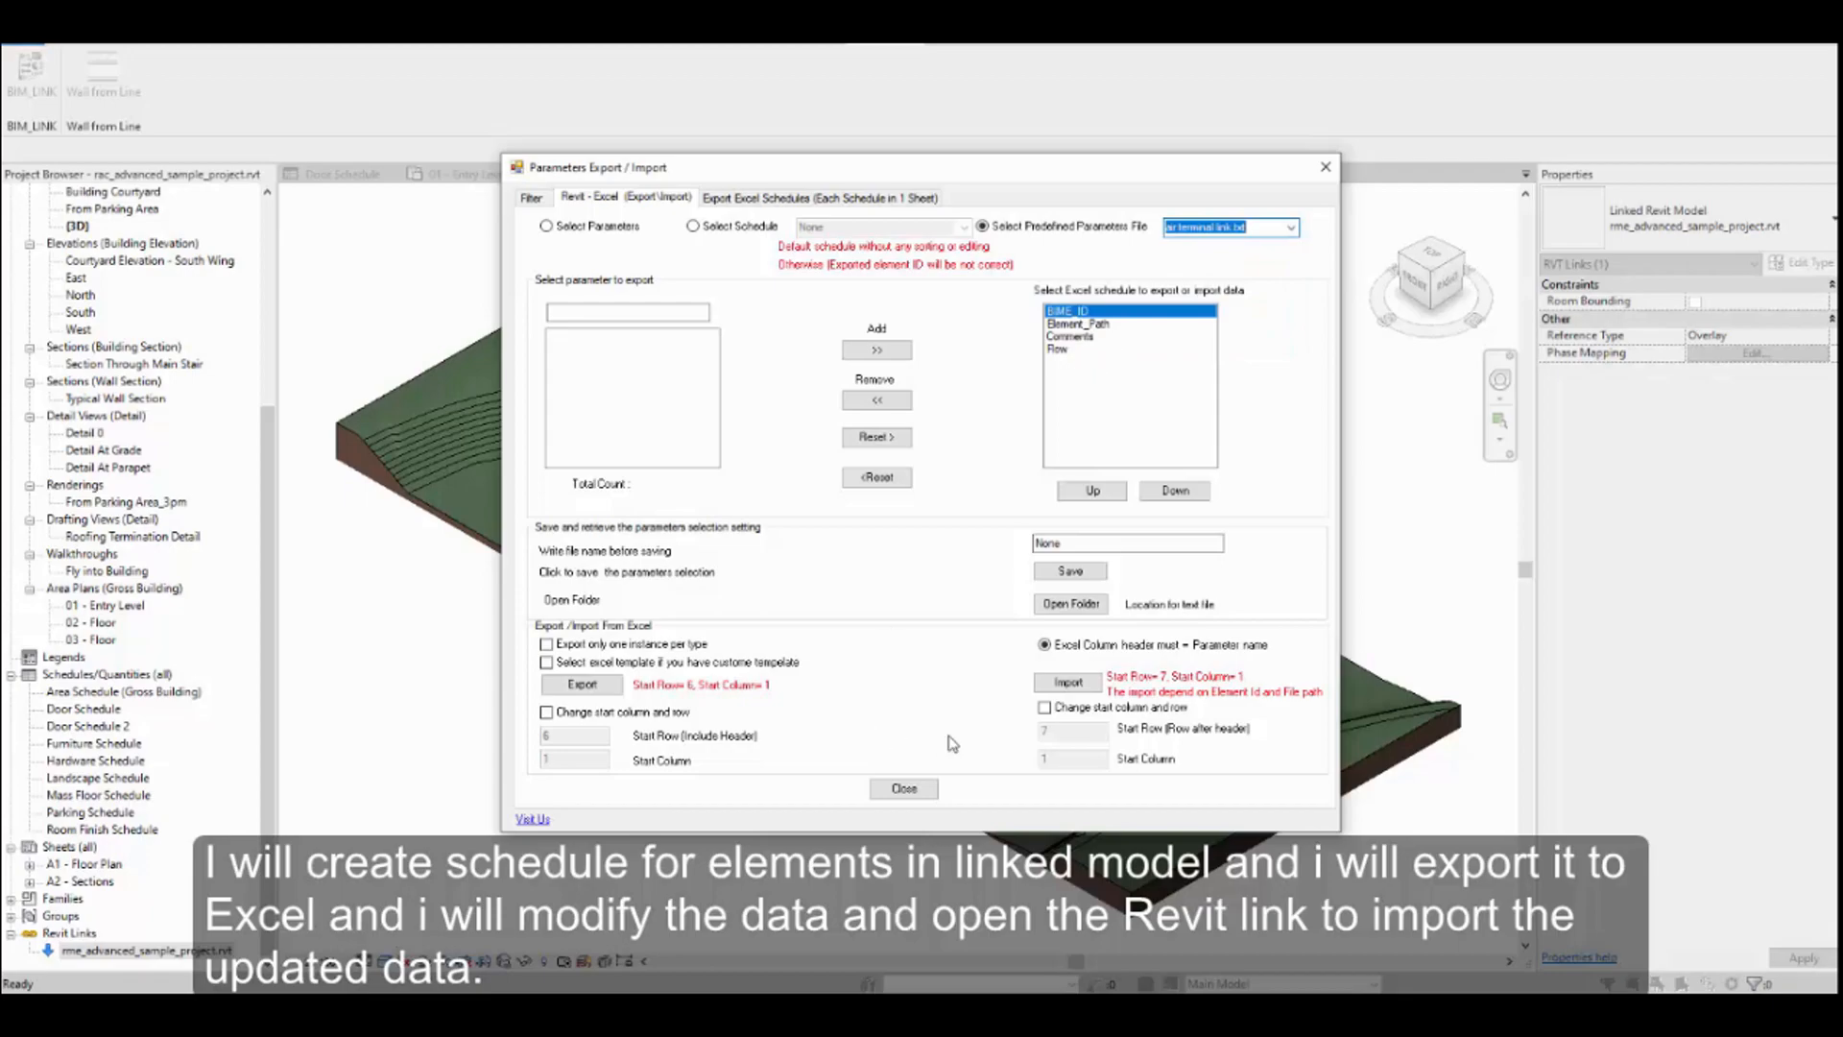
# Try to import the edited workbook link rac_advanced_sample_project.xlsx into the host model, opening it as read-only, and close BIM_LINK
pyautogui.click(1075, 685)
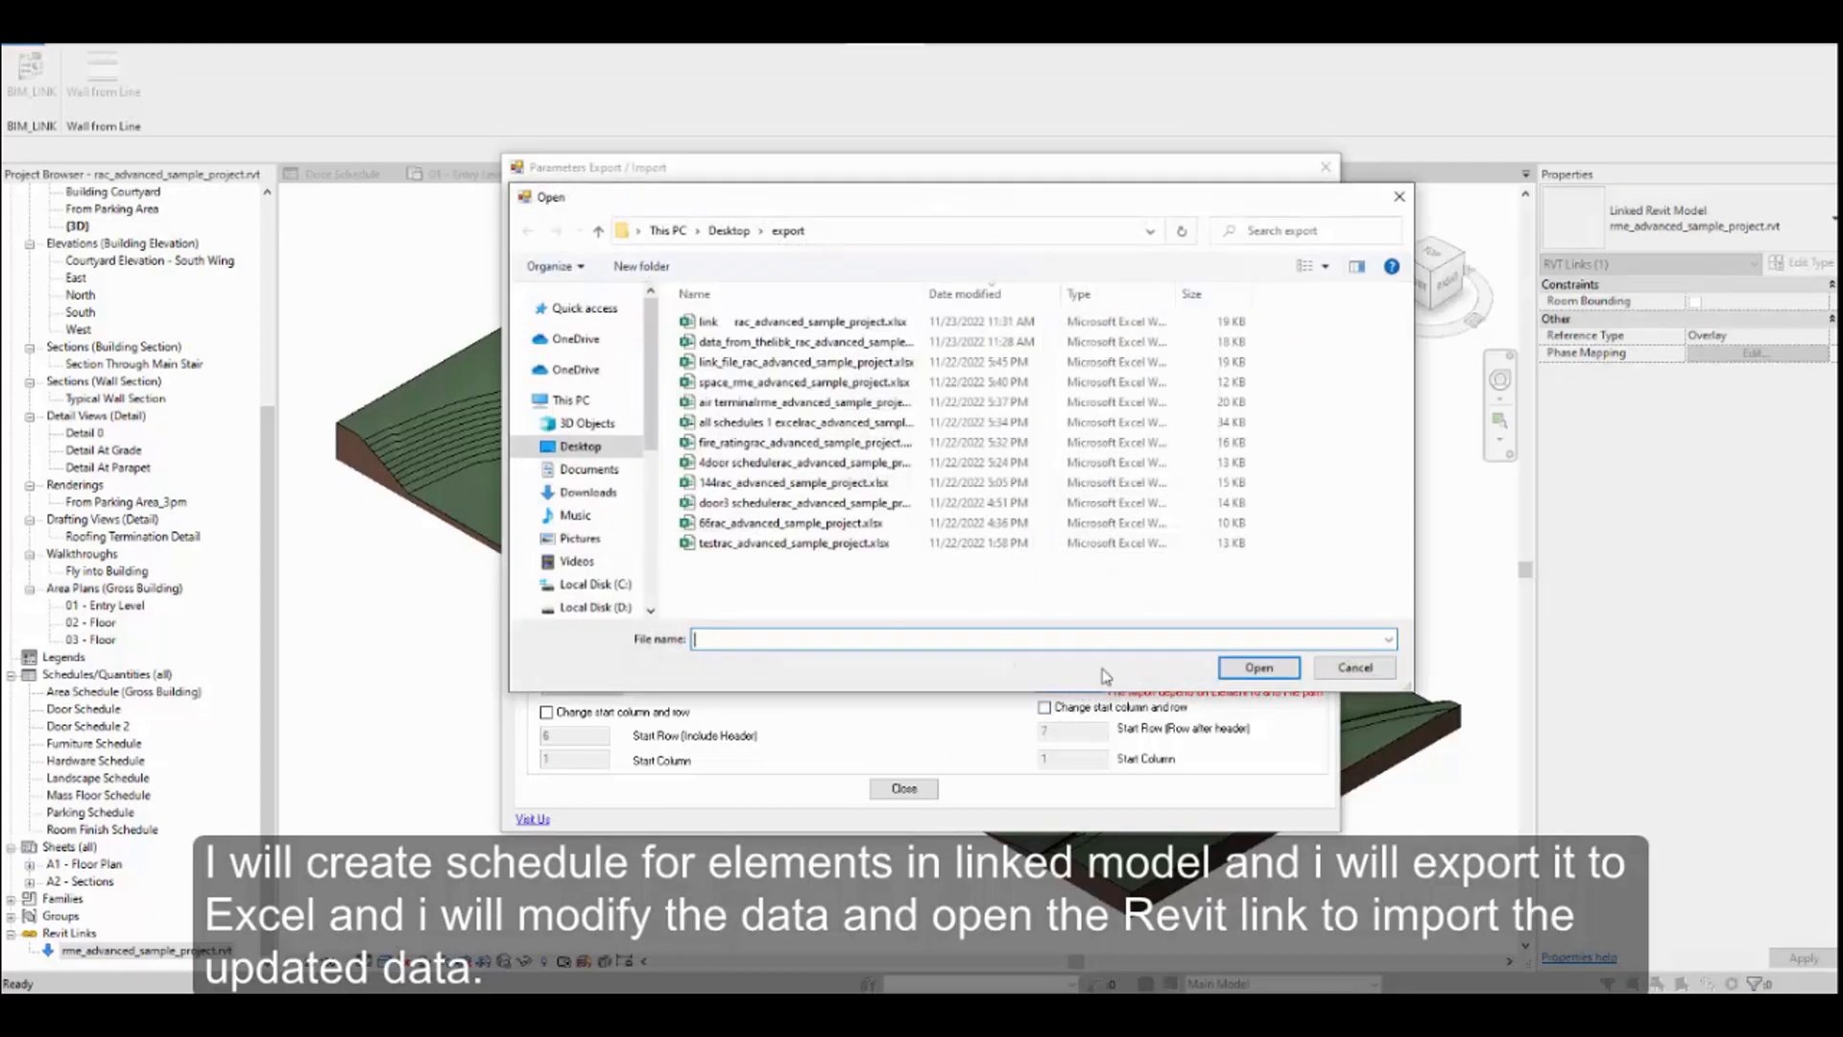
pyautogui.click(1107, 1008)
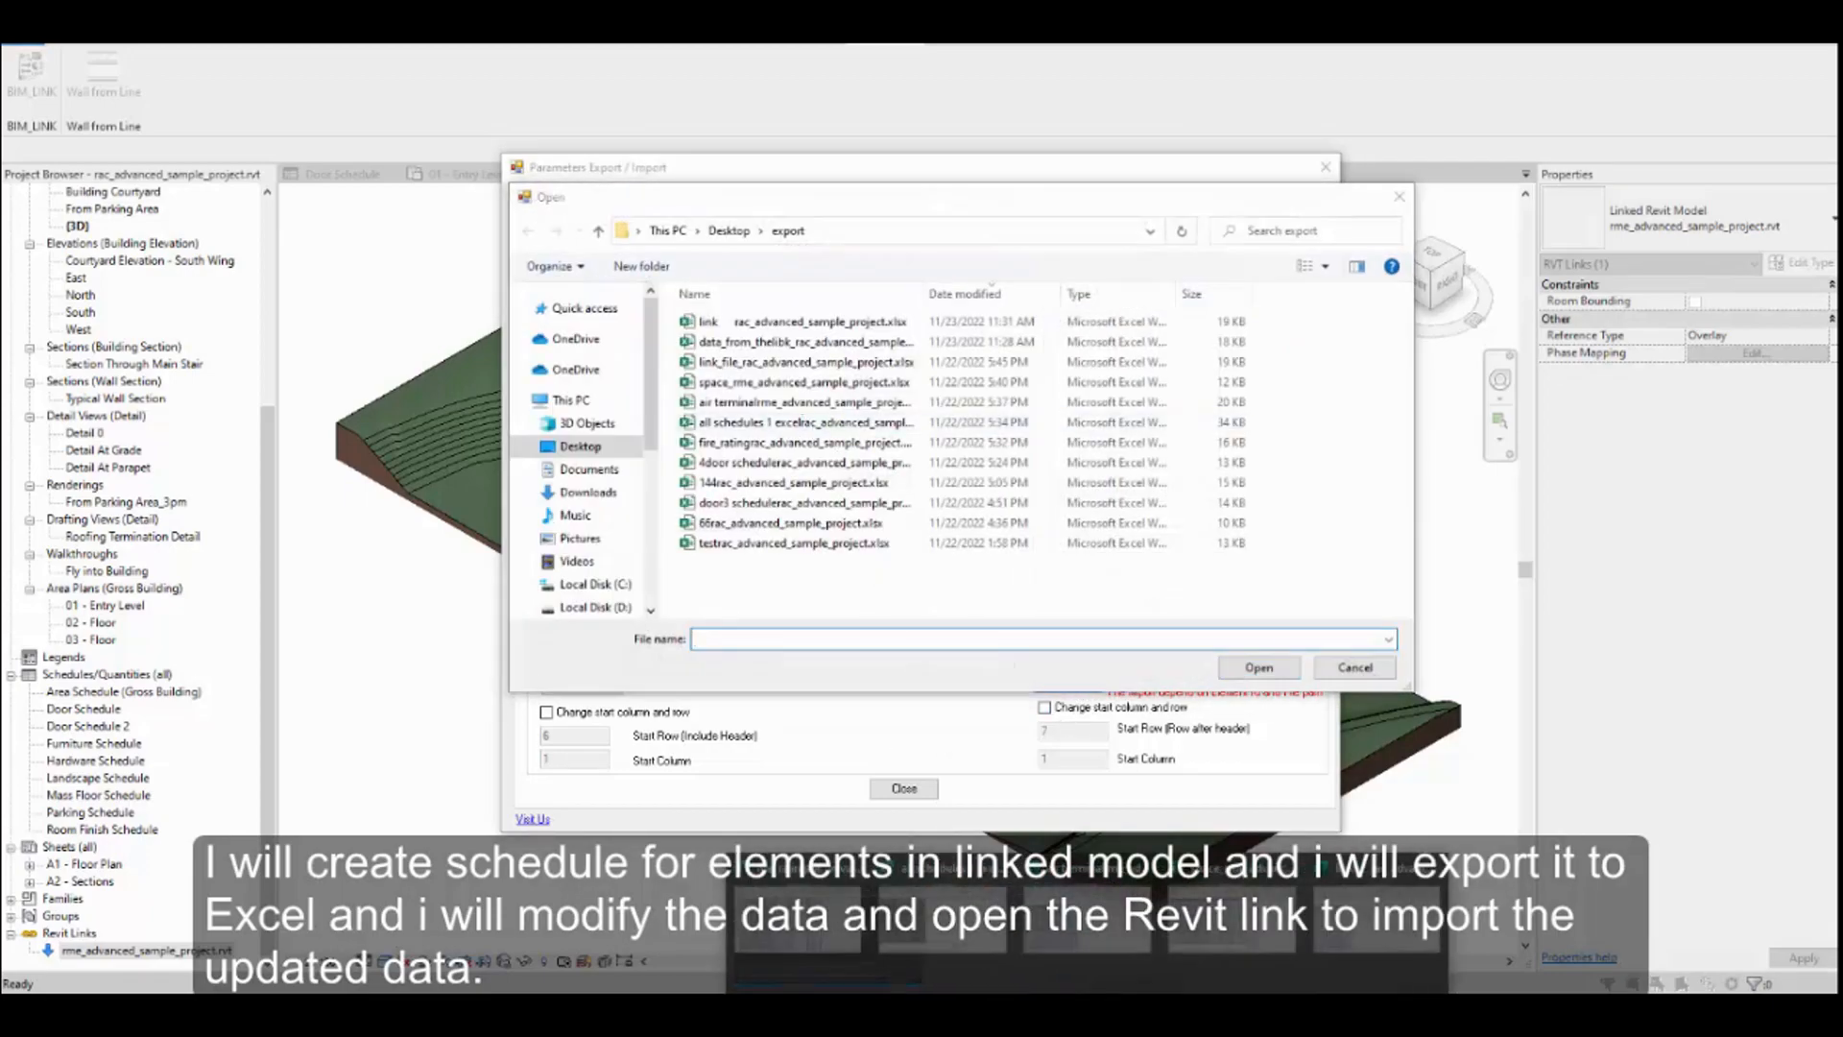
pyautogui.click(1453, 955)
pyautogui.click(727, 653)
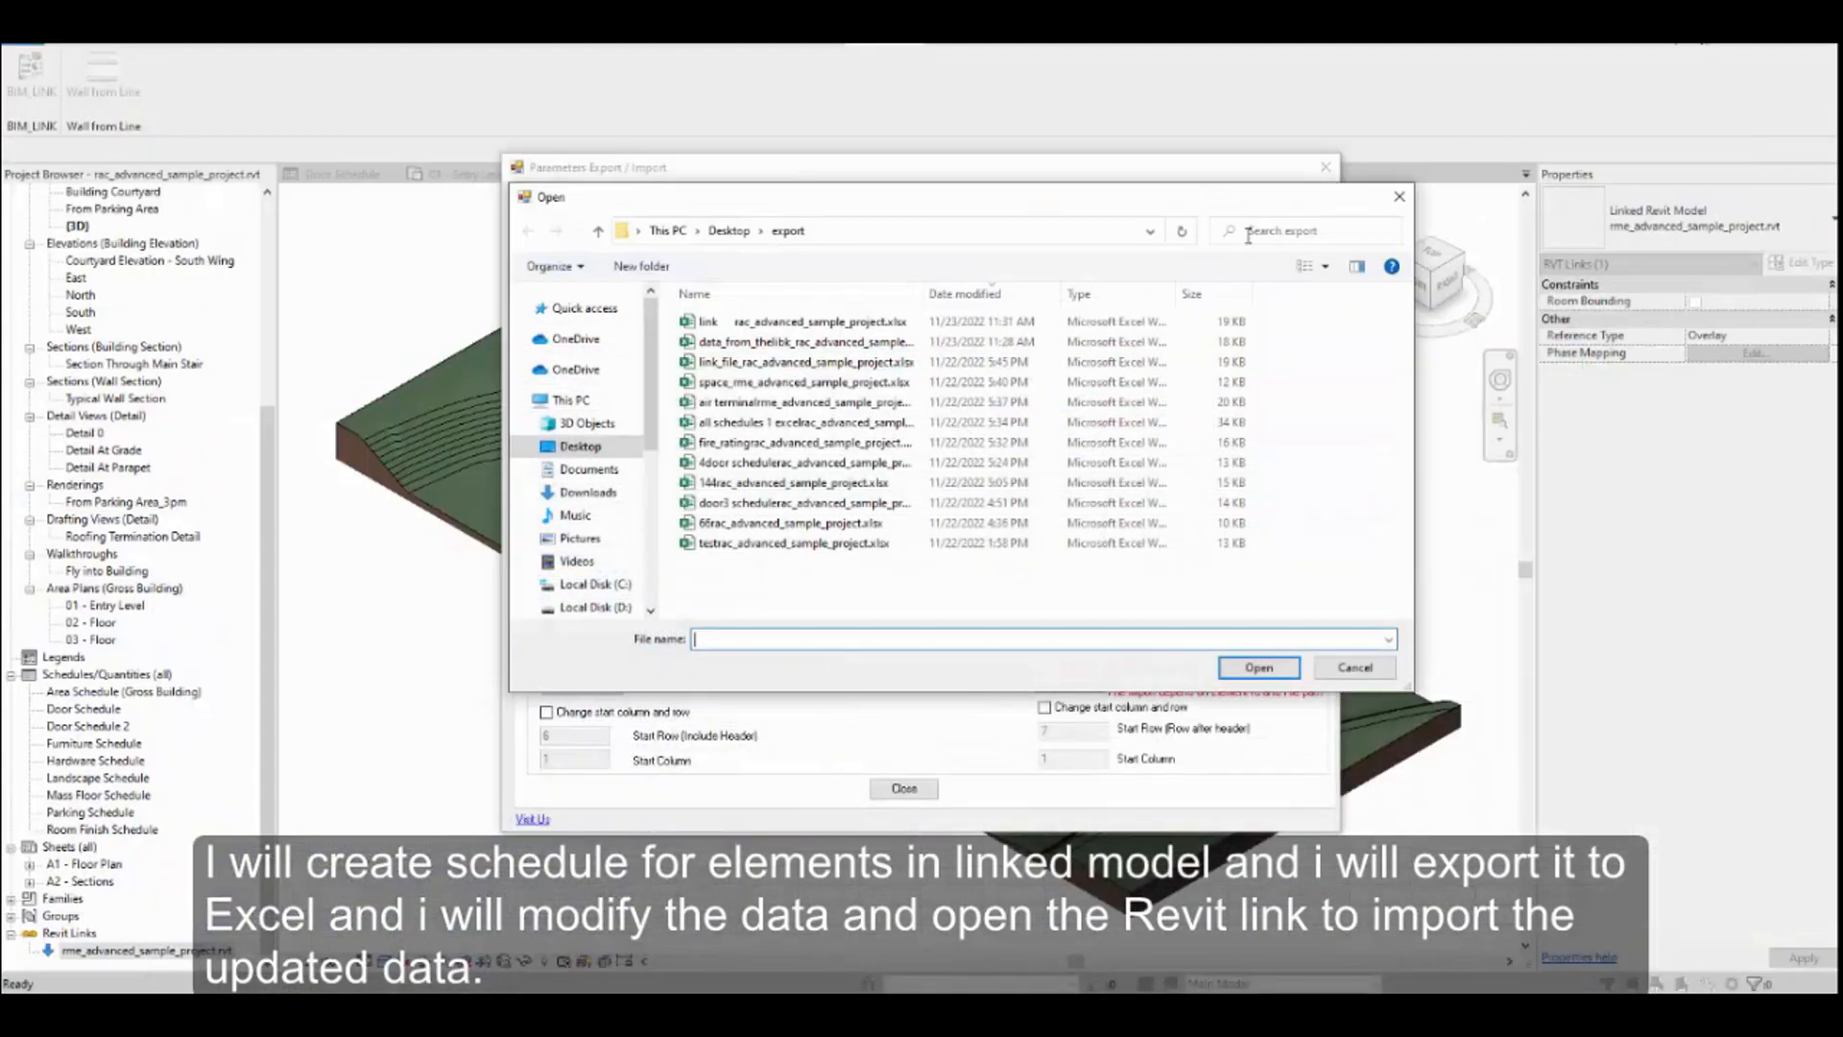
pyautogui.doubleClick(777, 328)
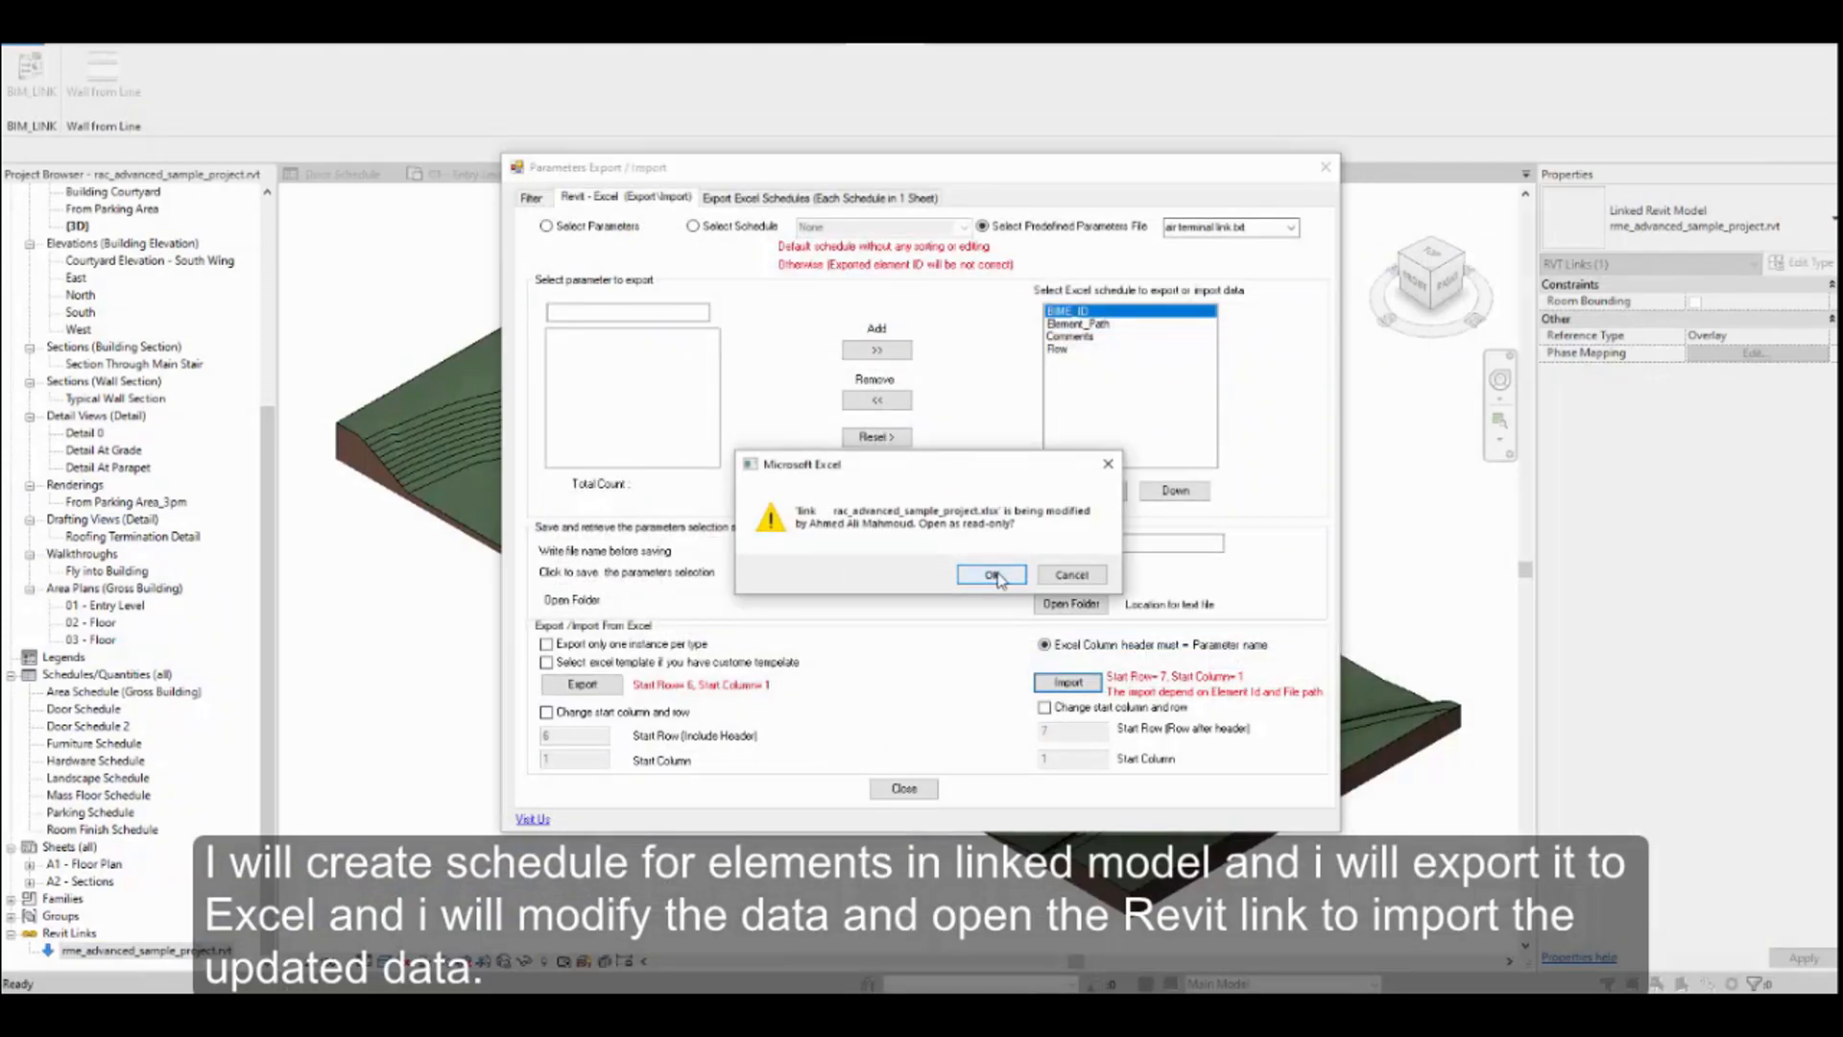
pyautogui.click(996, 576)
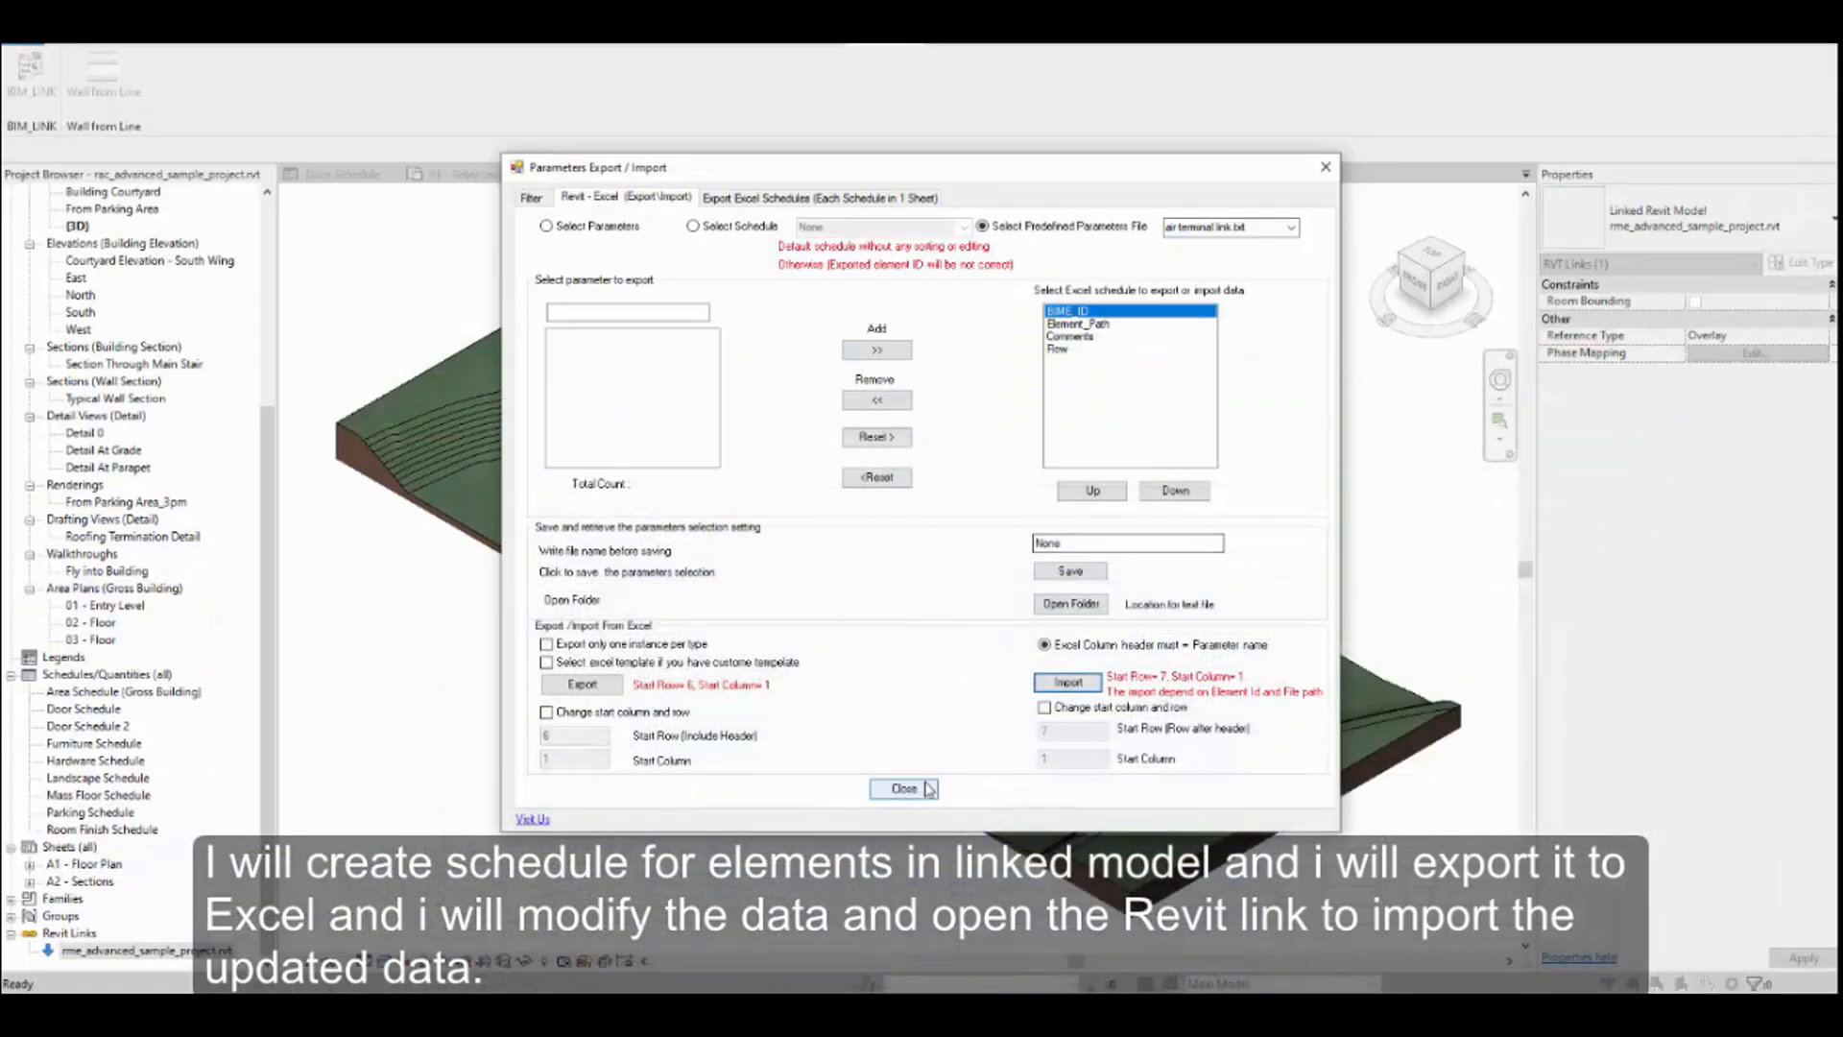
pyautogui.click(904, 789)
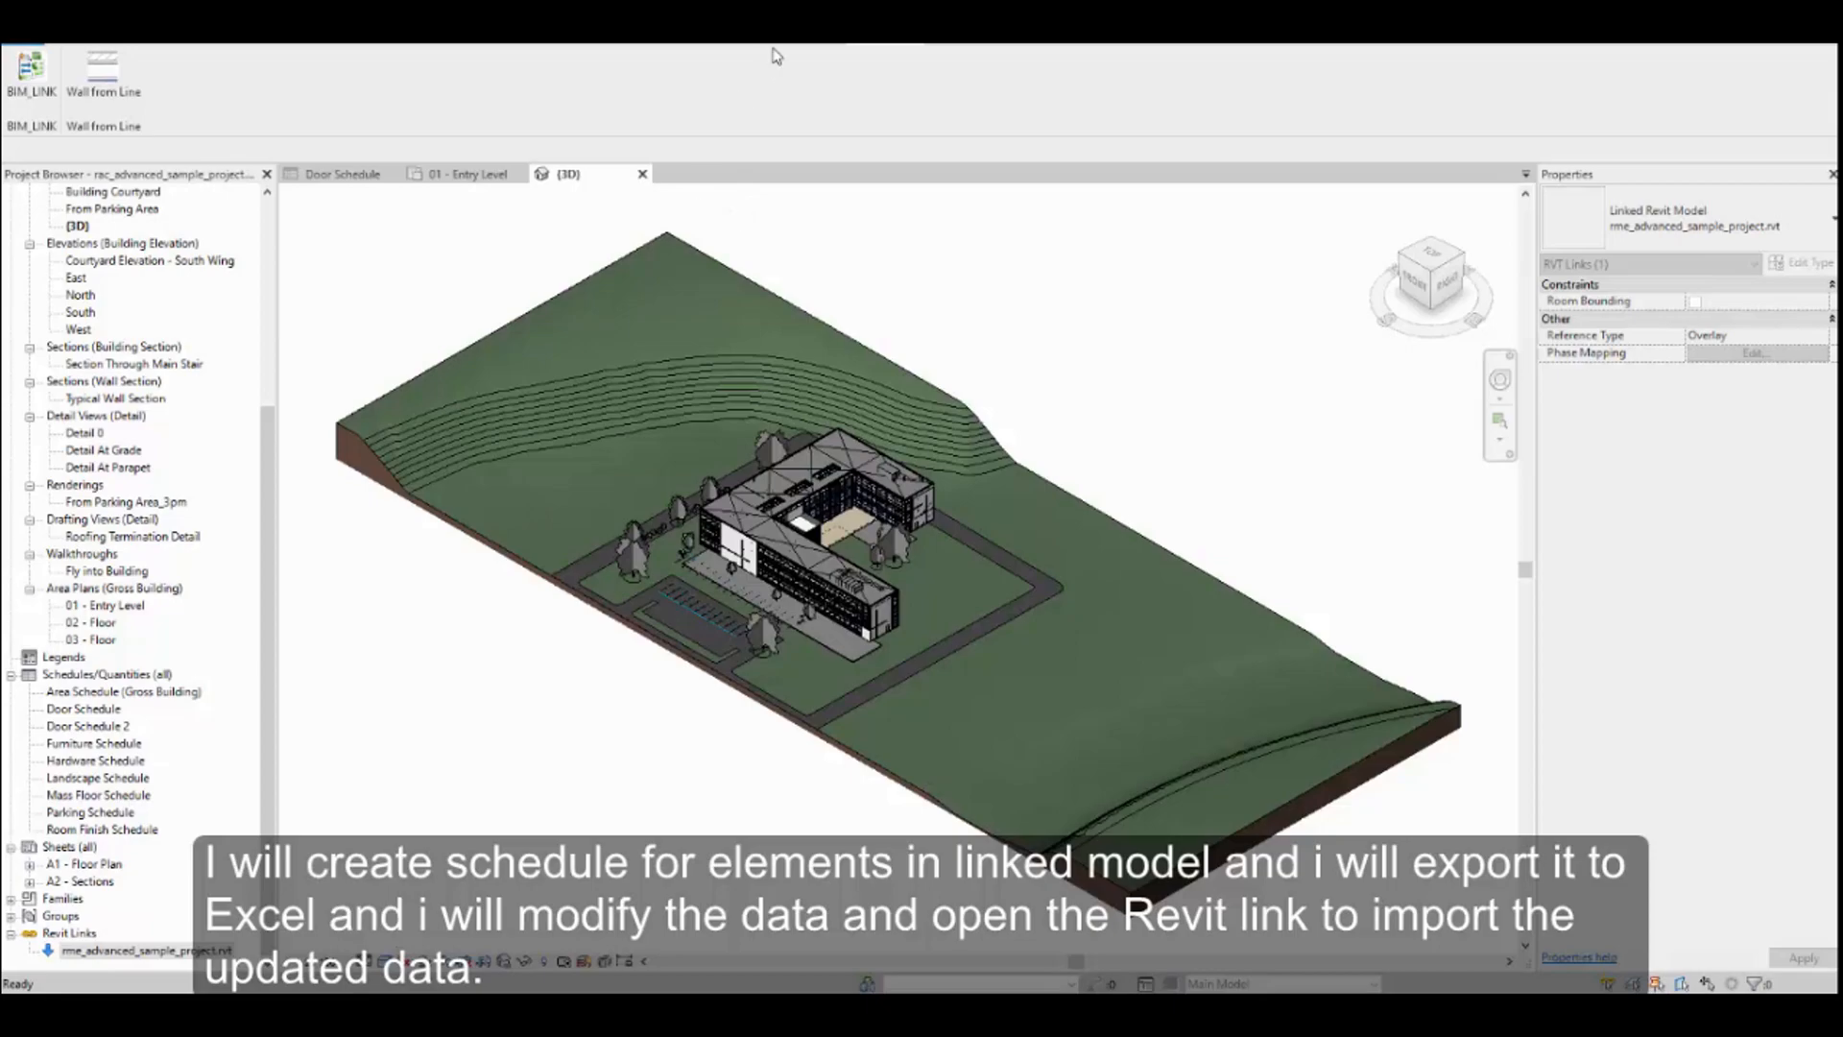
pyautogui.click(658, 43)
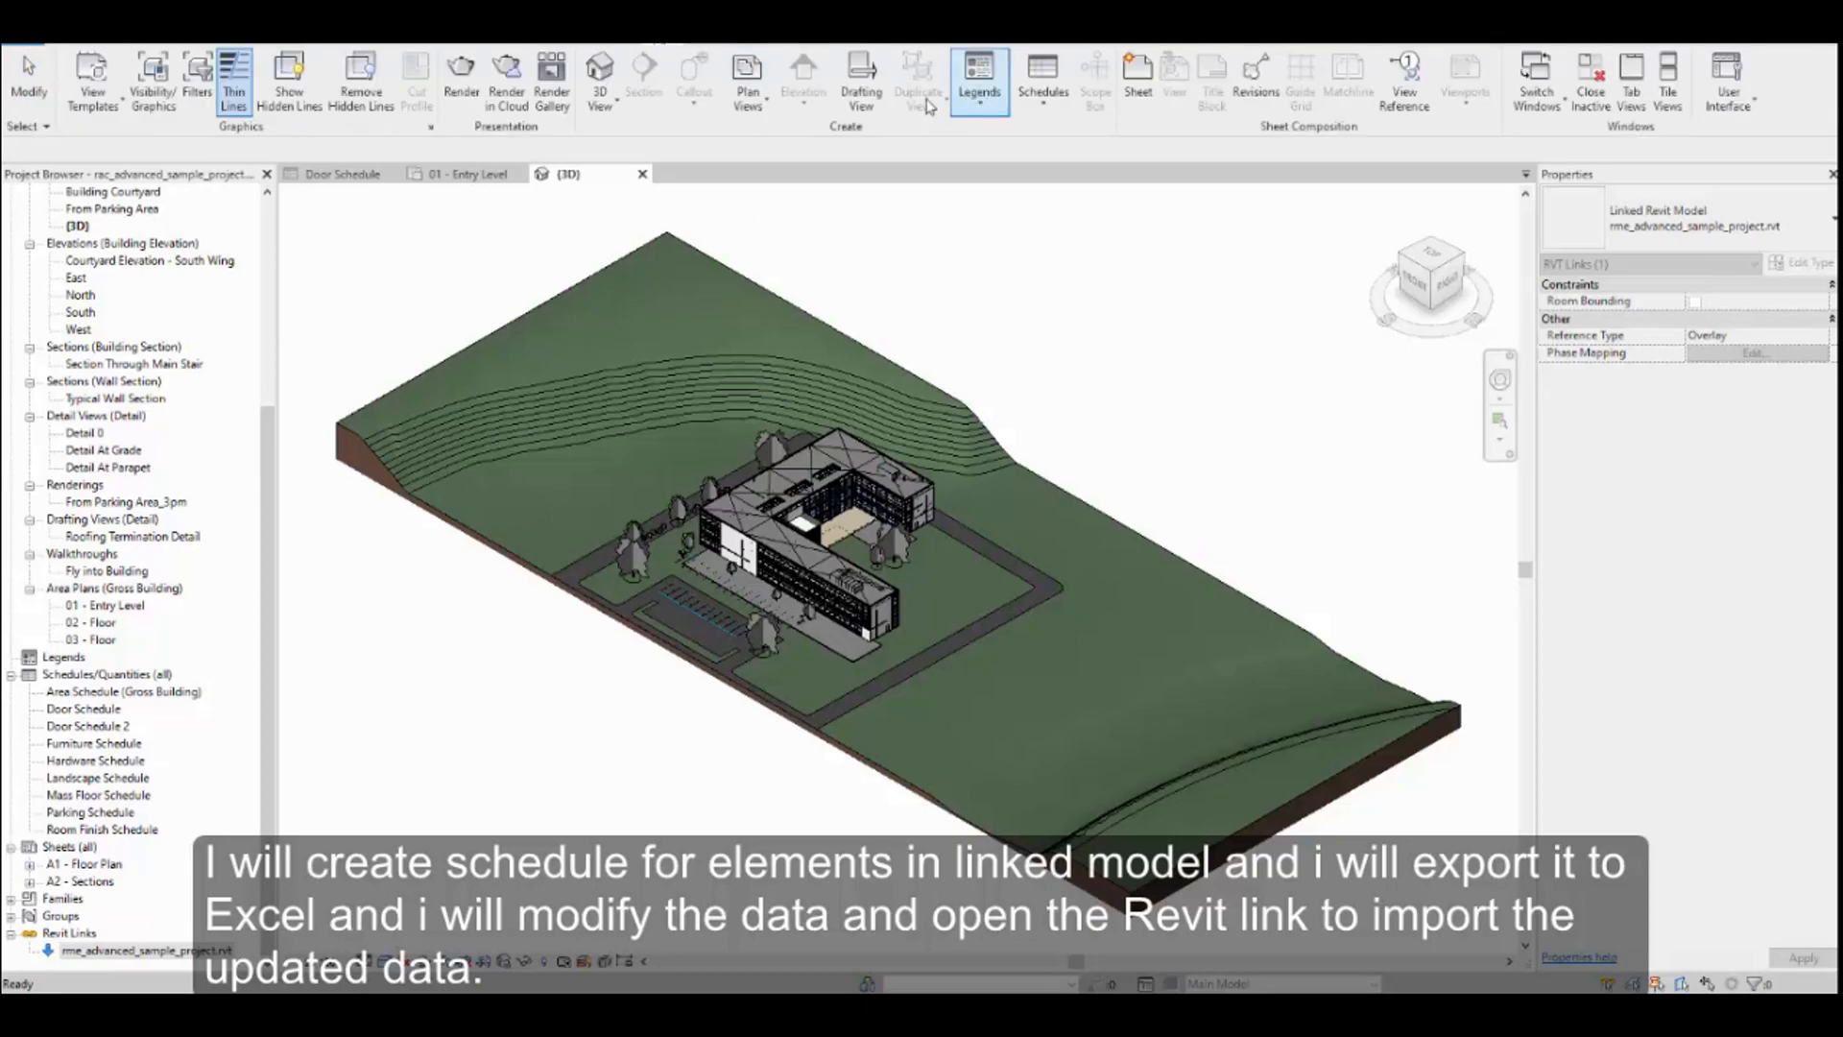
pyautogui.click(1041, 96)
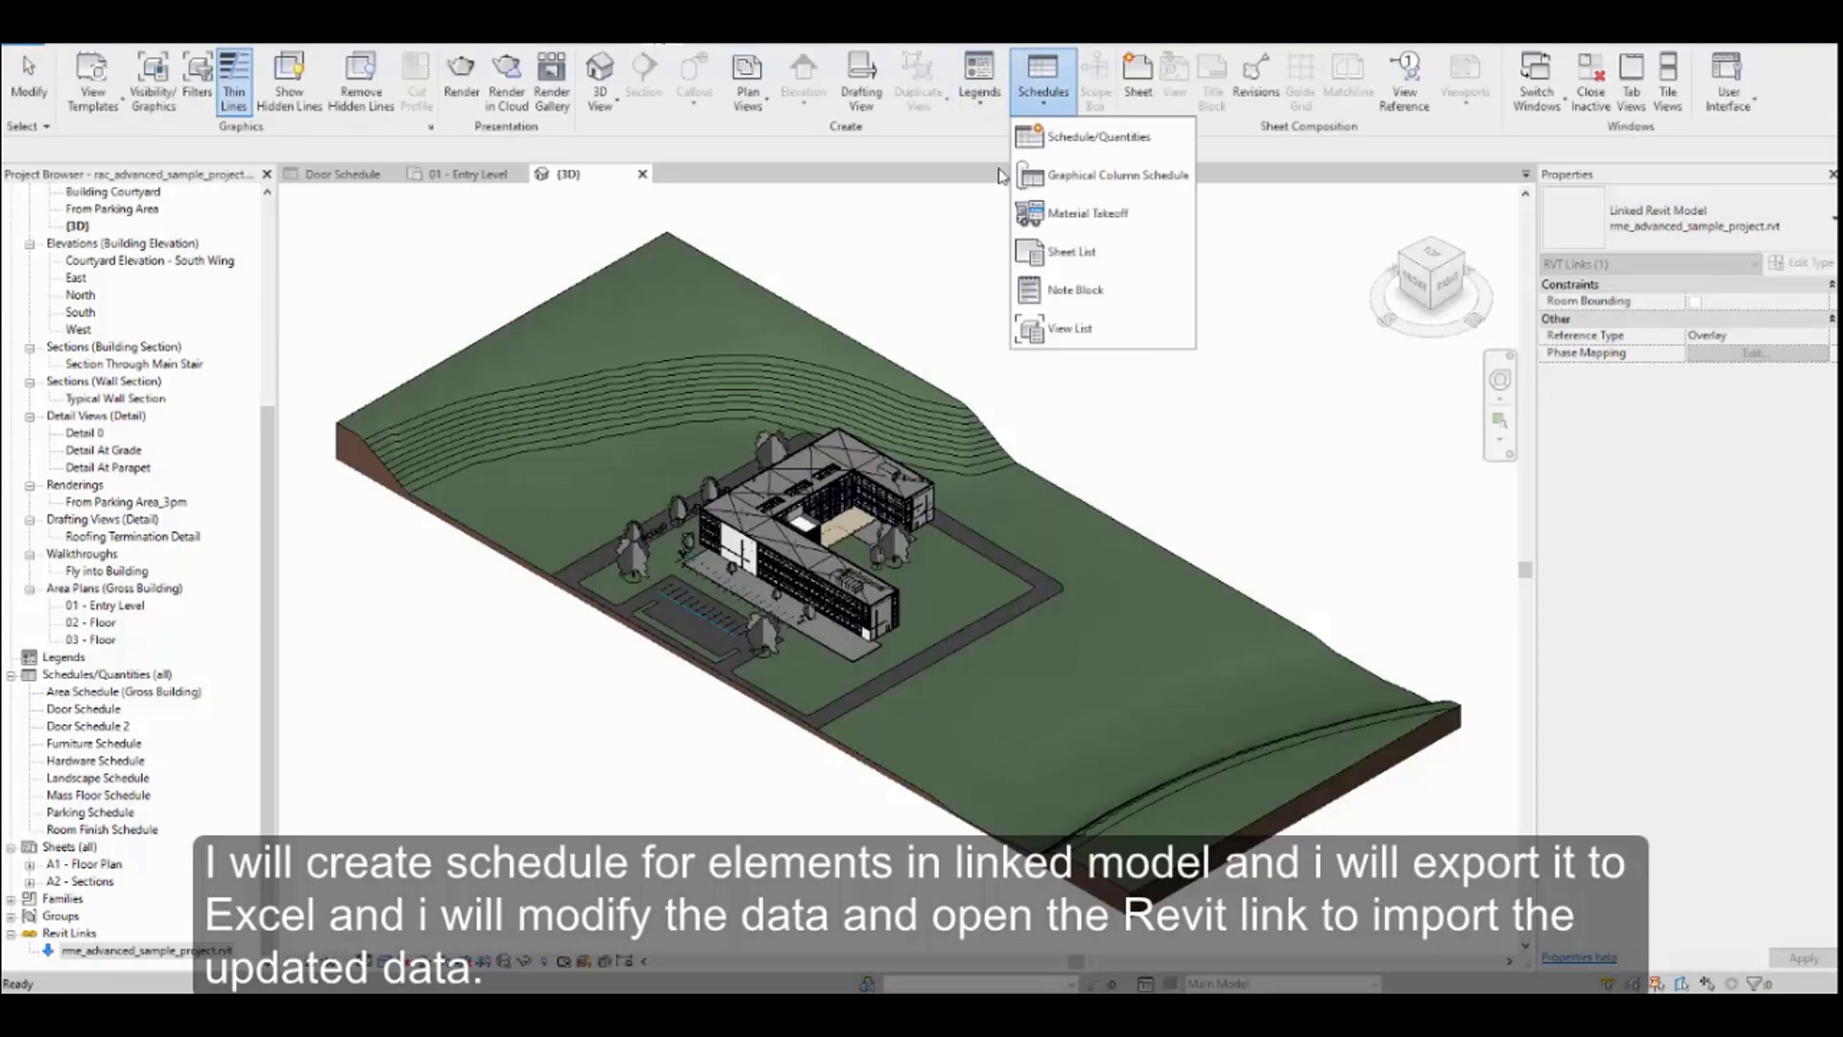
pyautogui.rightClick(140, 952)
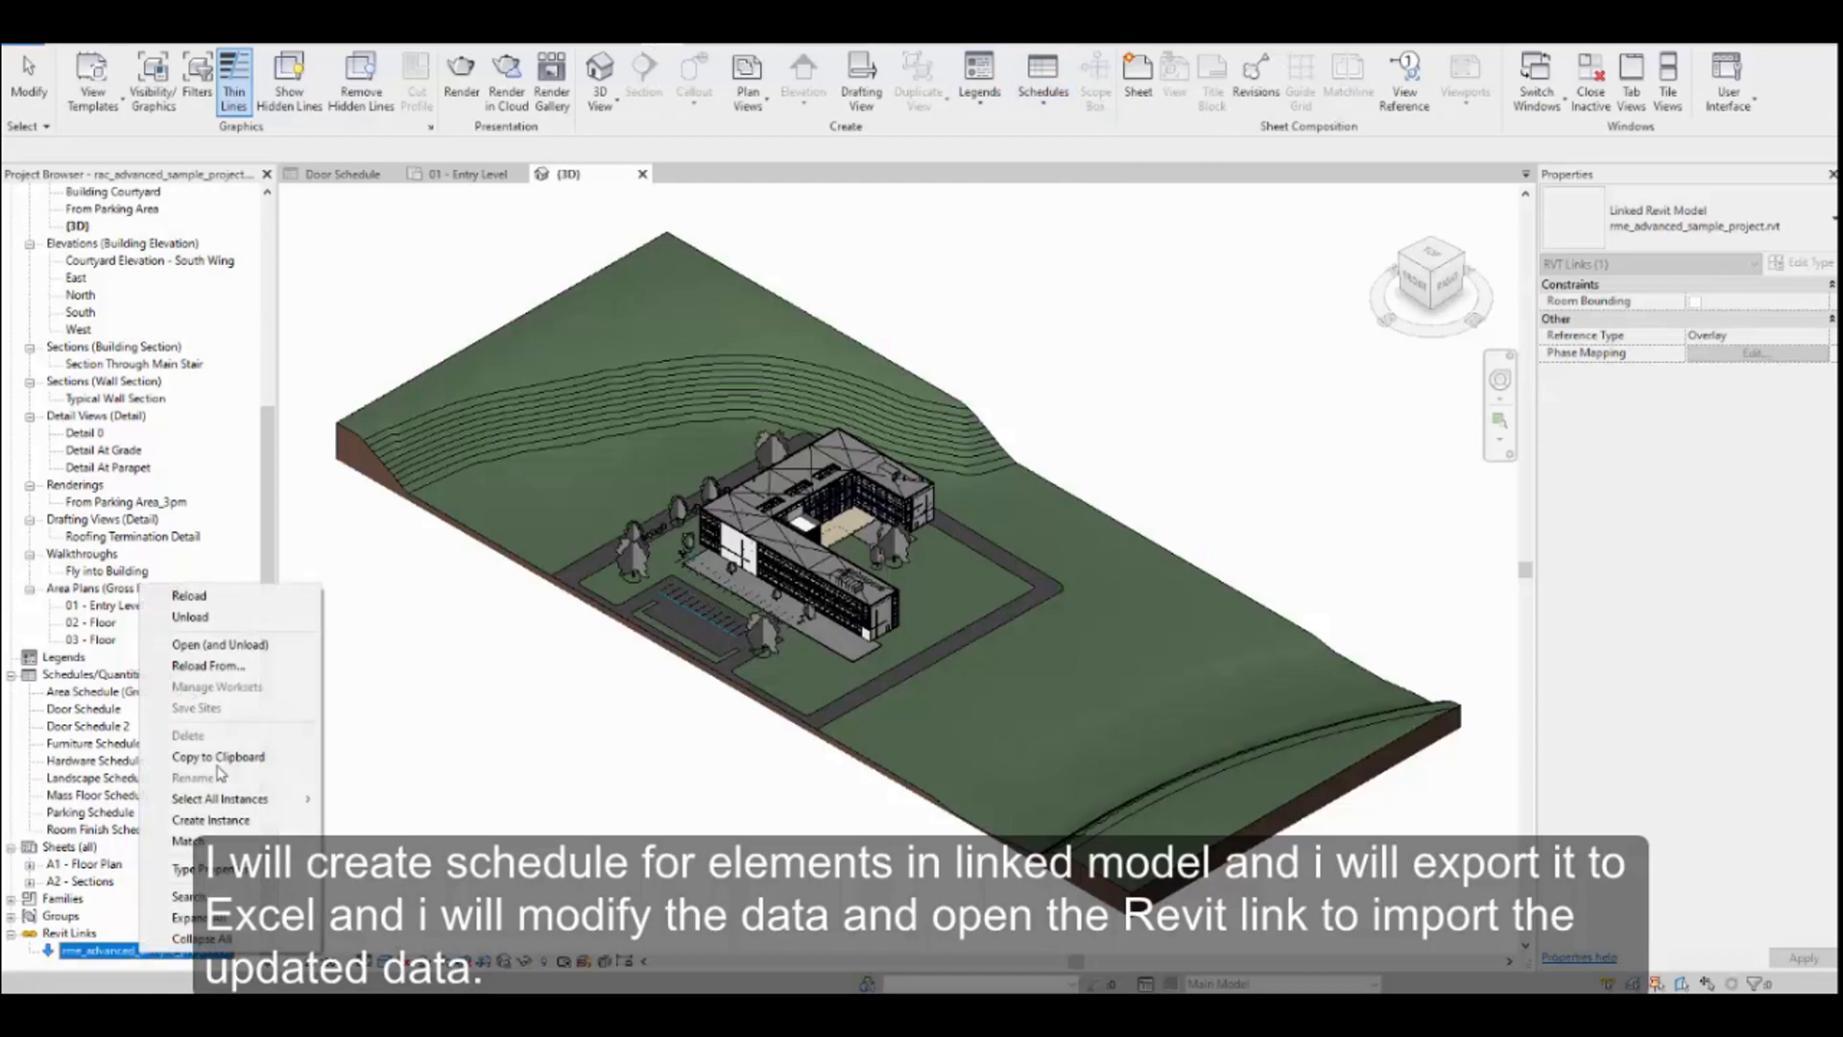
pyautogui.click(566, 754)
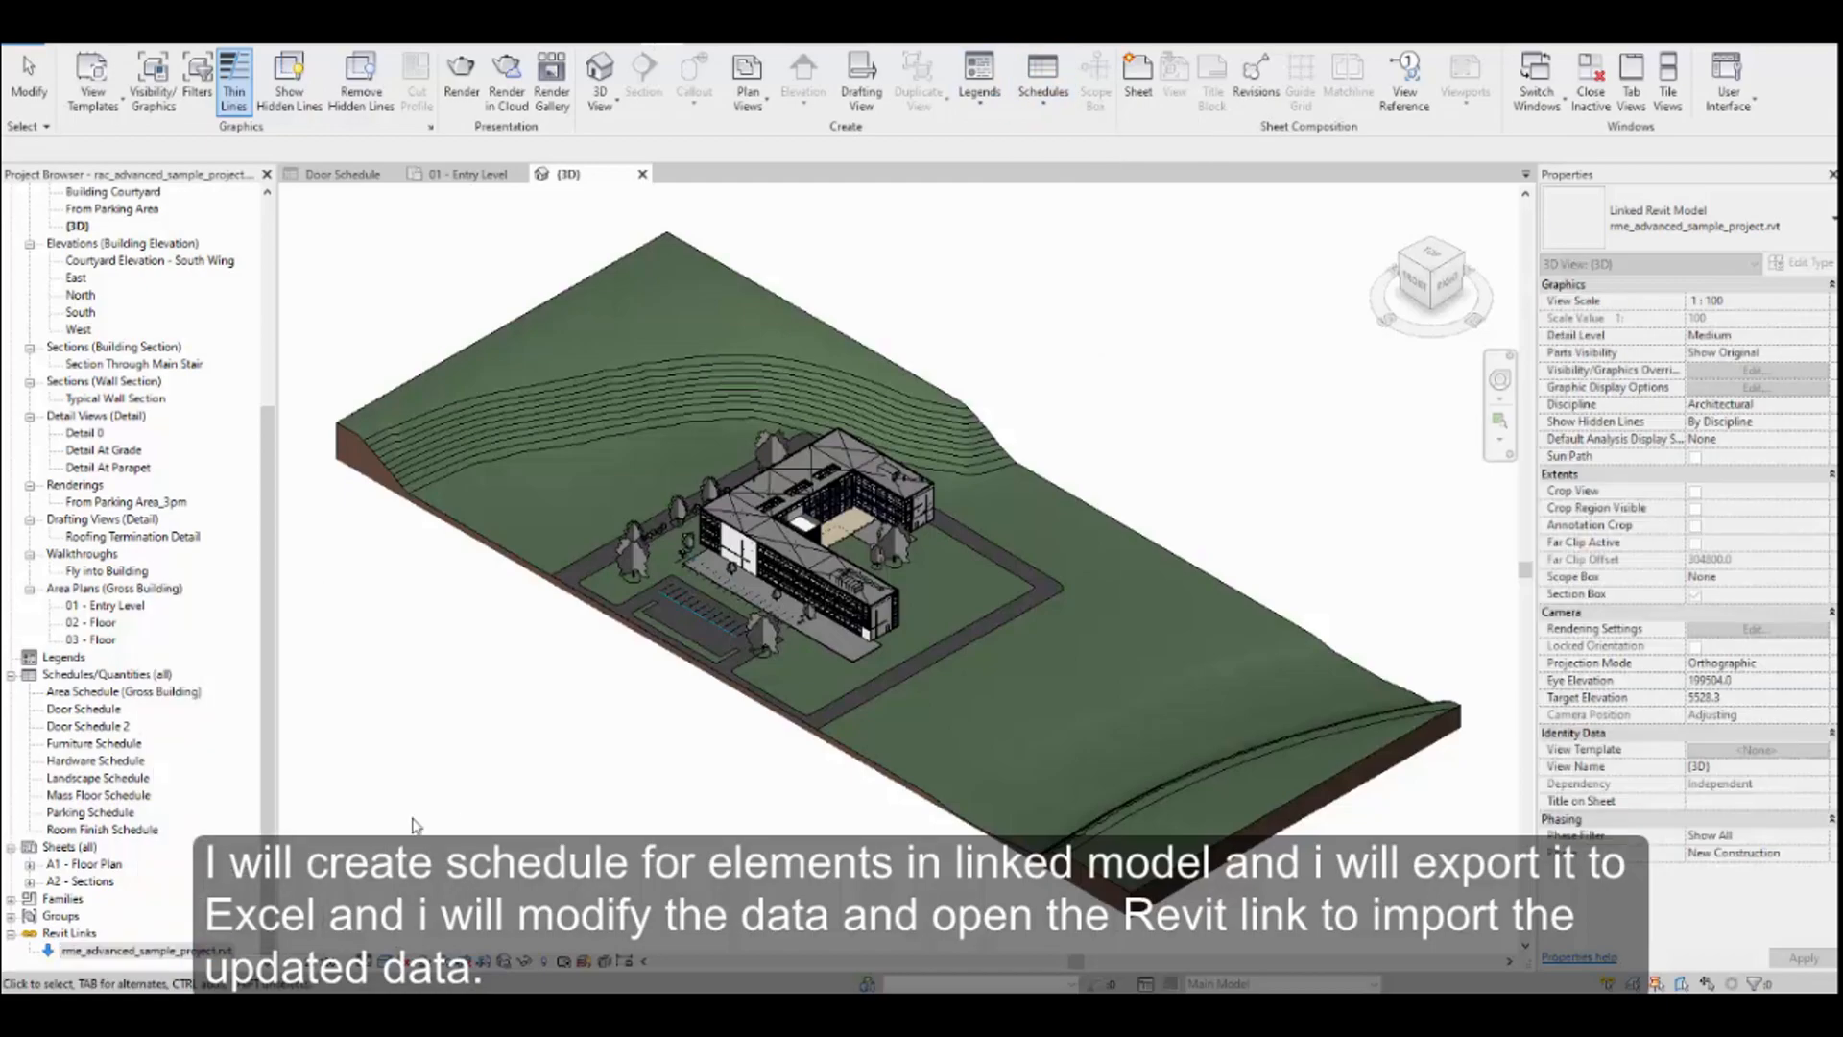
# Open the linked model rme_advanced_sample_project.rvt for editing, agreeing to unload it from the host project
pyautogui.rightClick(191, 948)
pyautogui.click(265, 638)
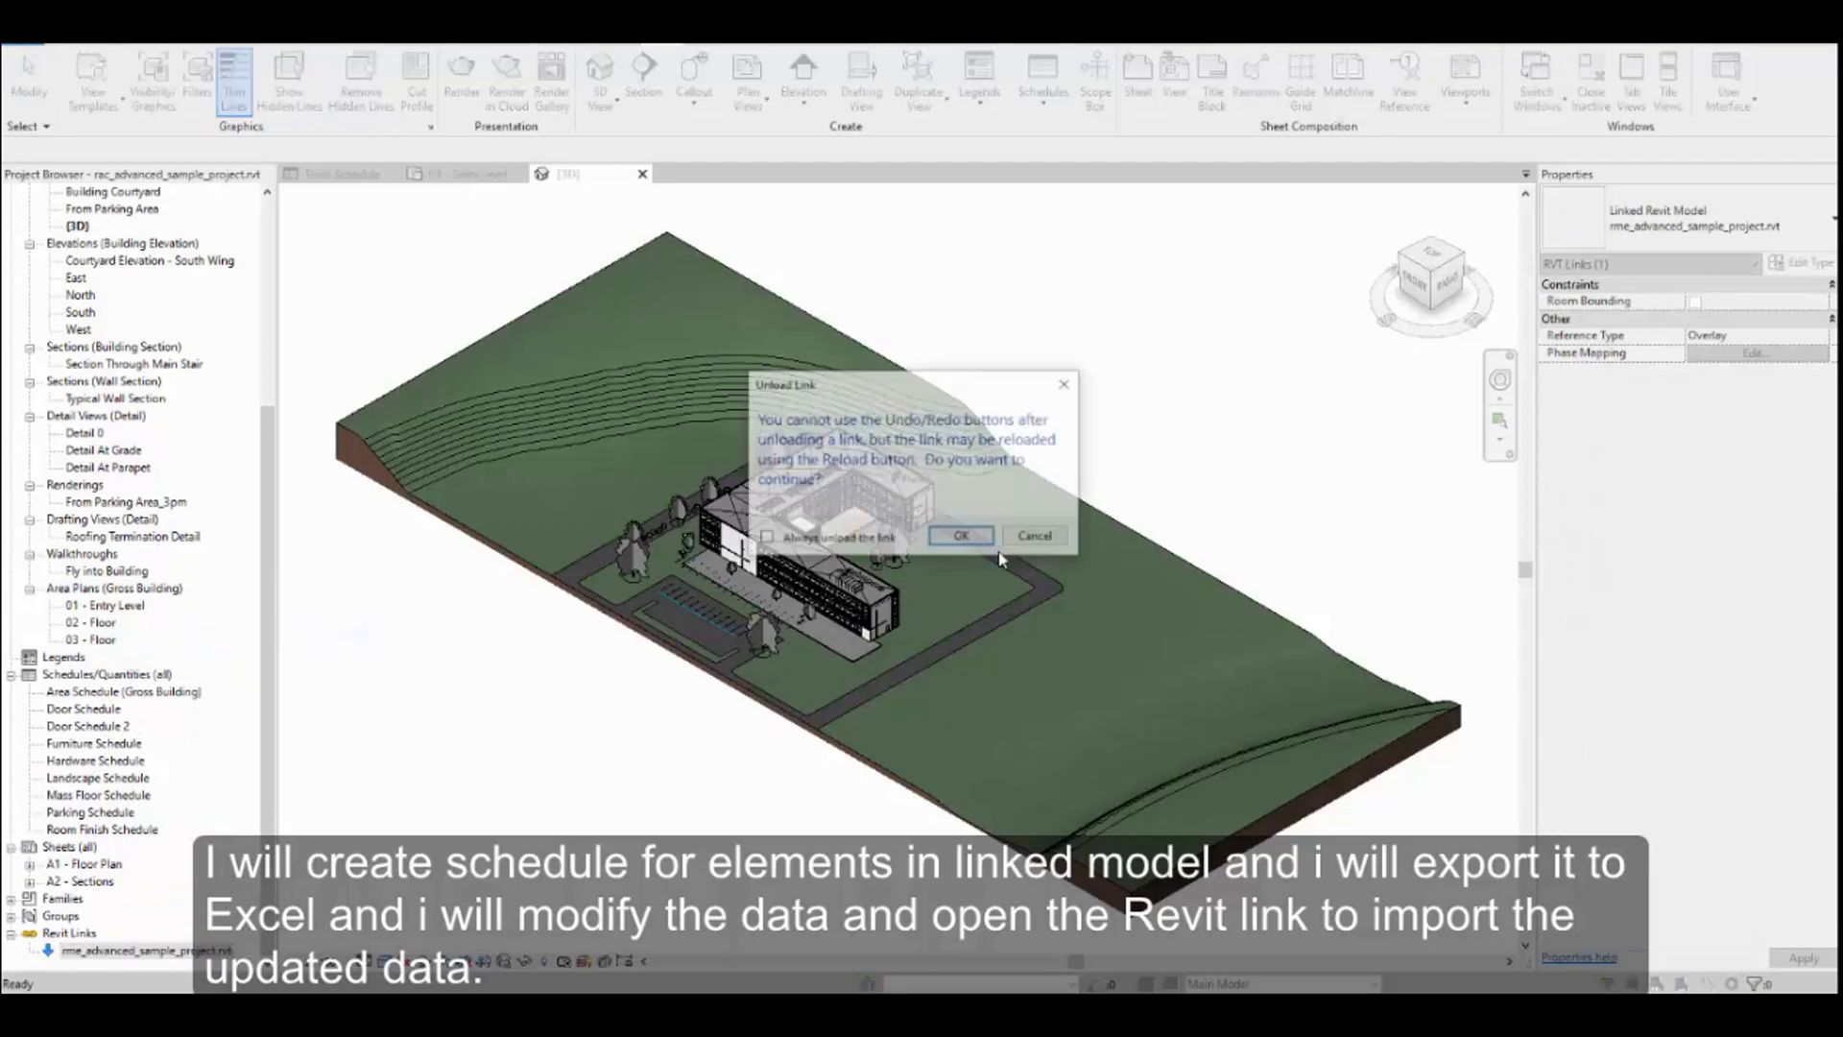
pyautogui.click(962, 537)
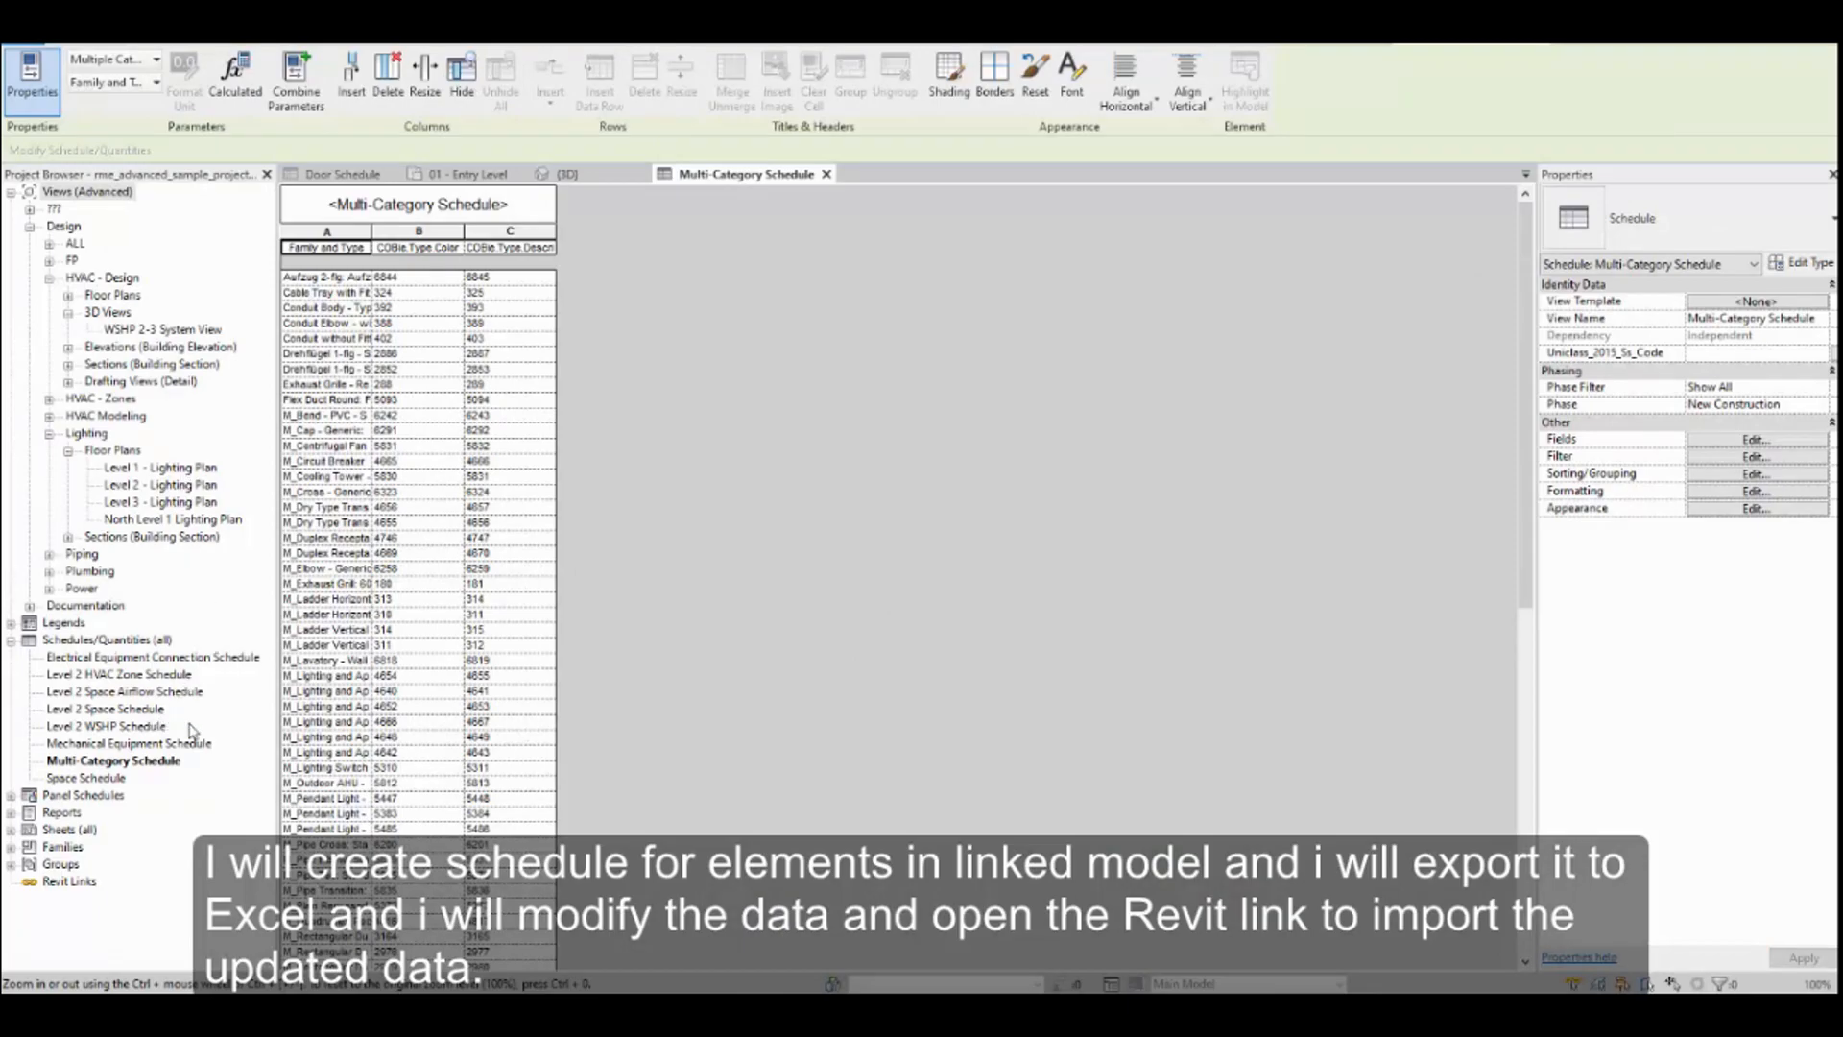
# Create a new schedule for the Air Terminals category in the opened model
pyautogui.click(715, 45)
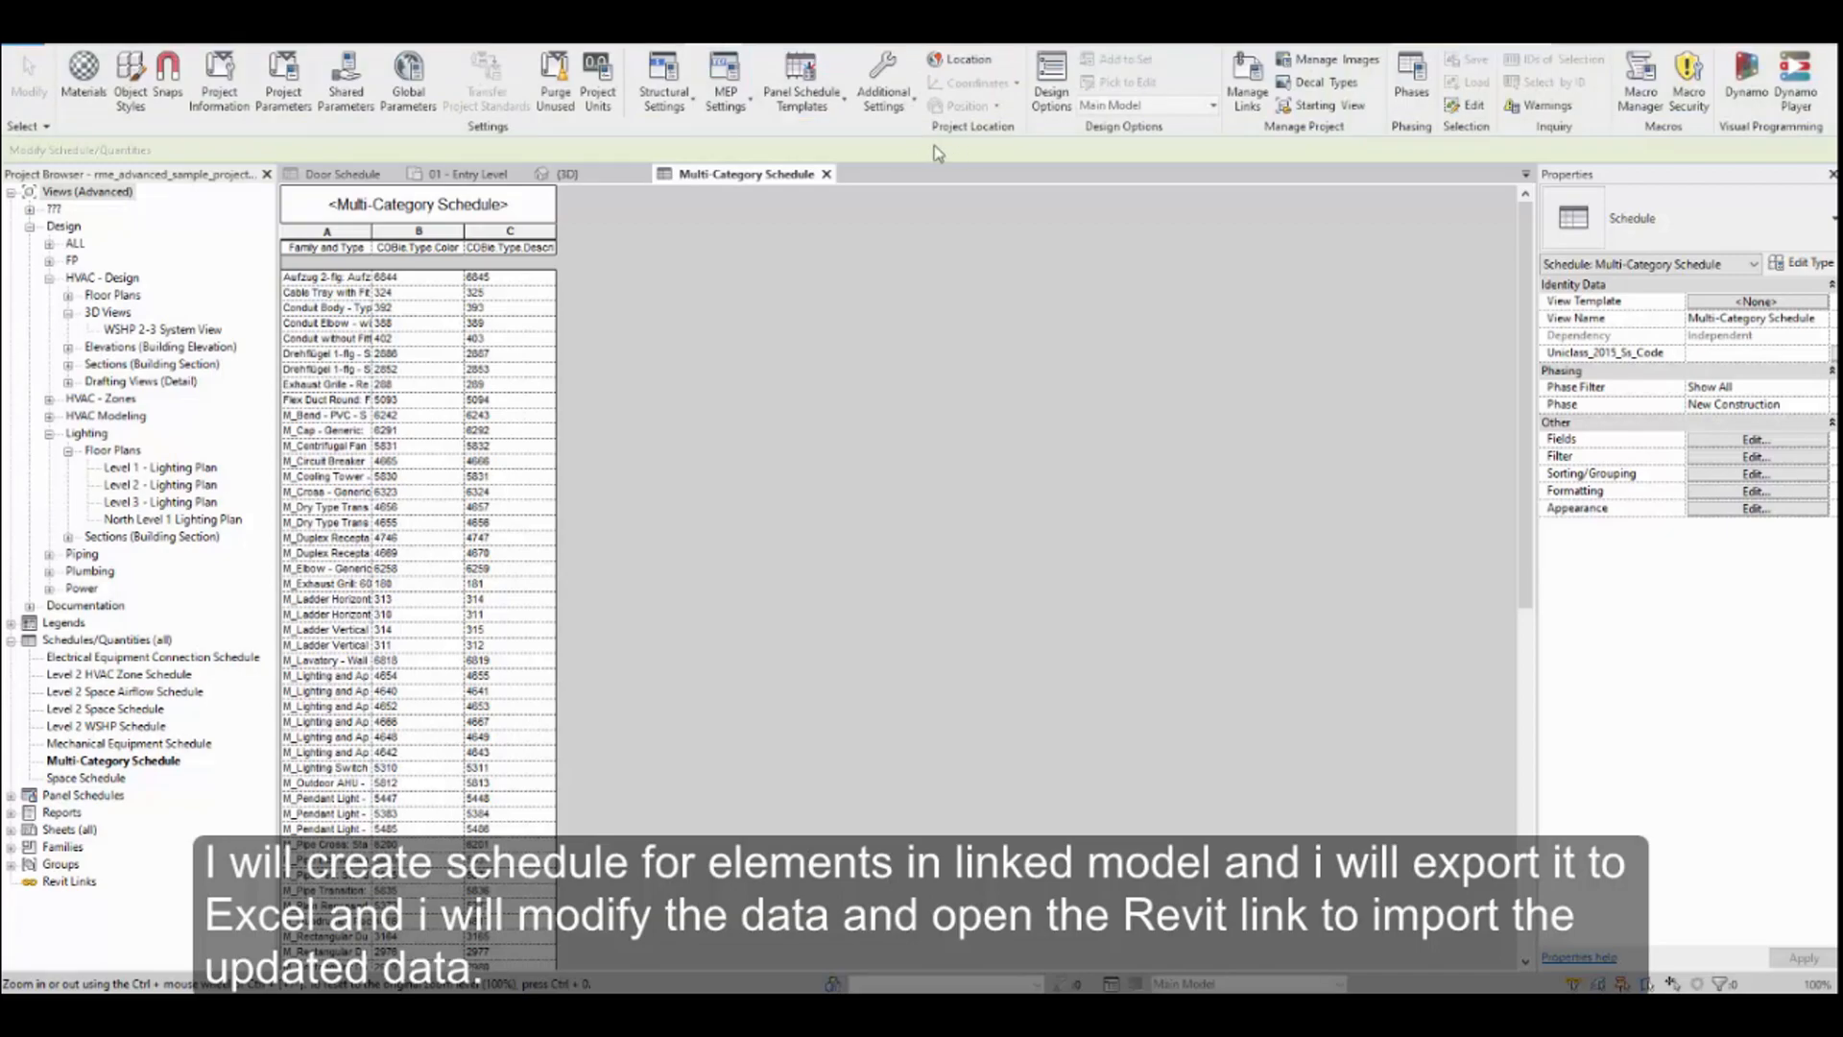
pyautogui.click(839, 119)
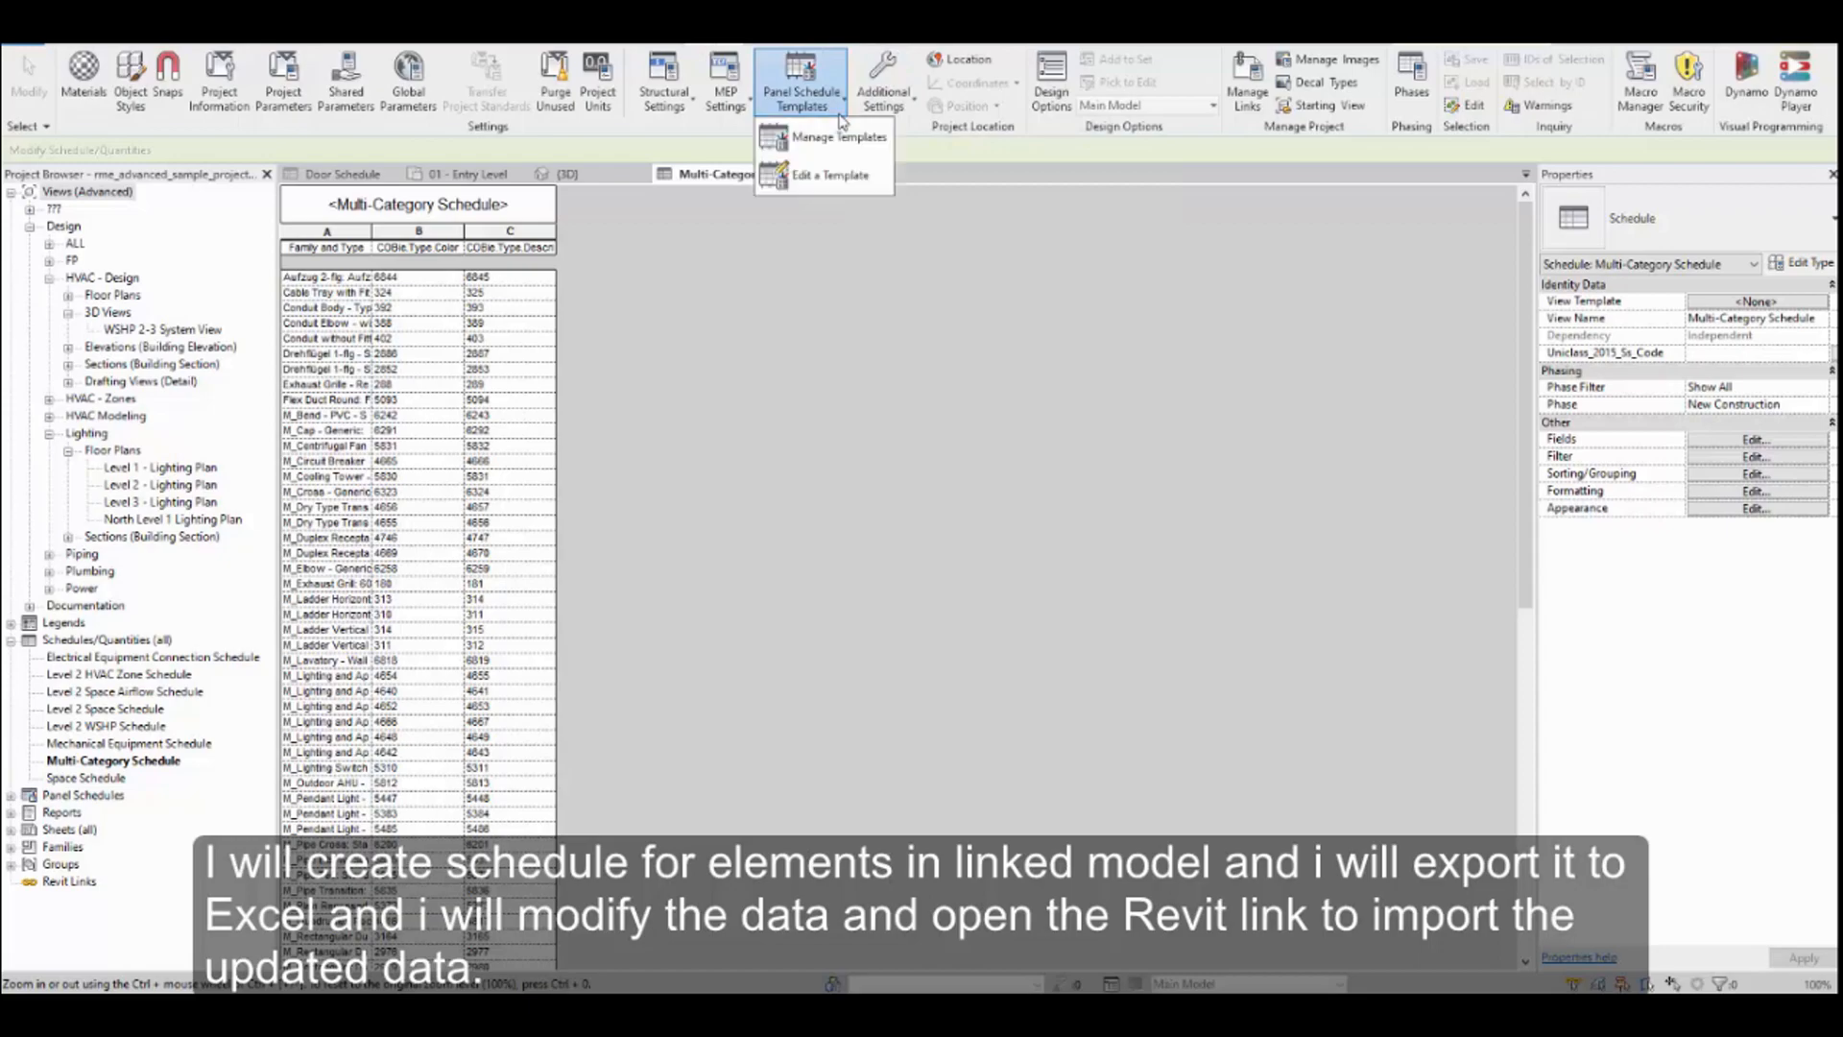
pyautogui.click(660, 45)
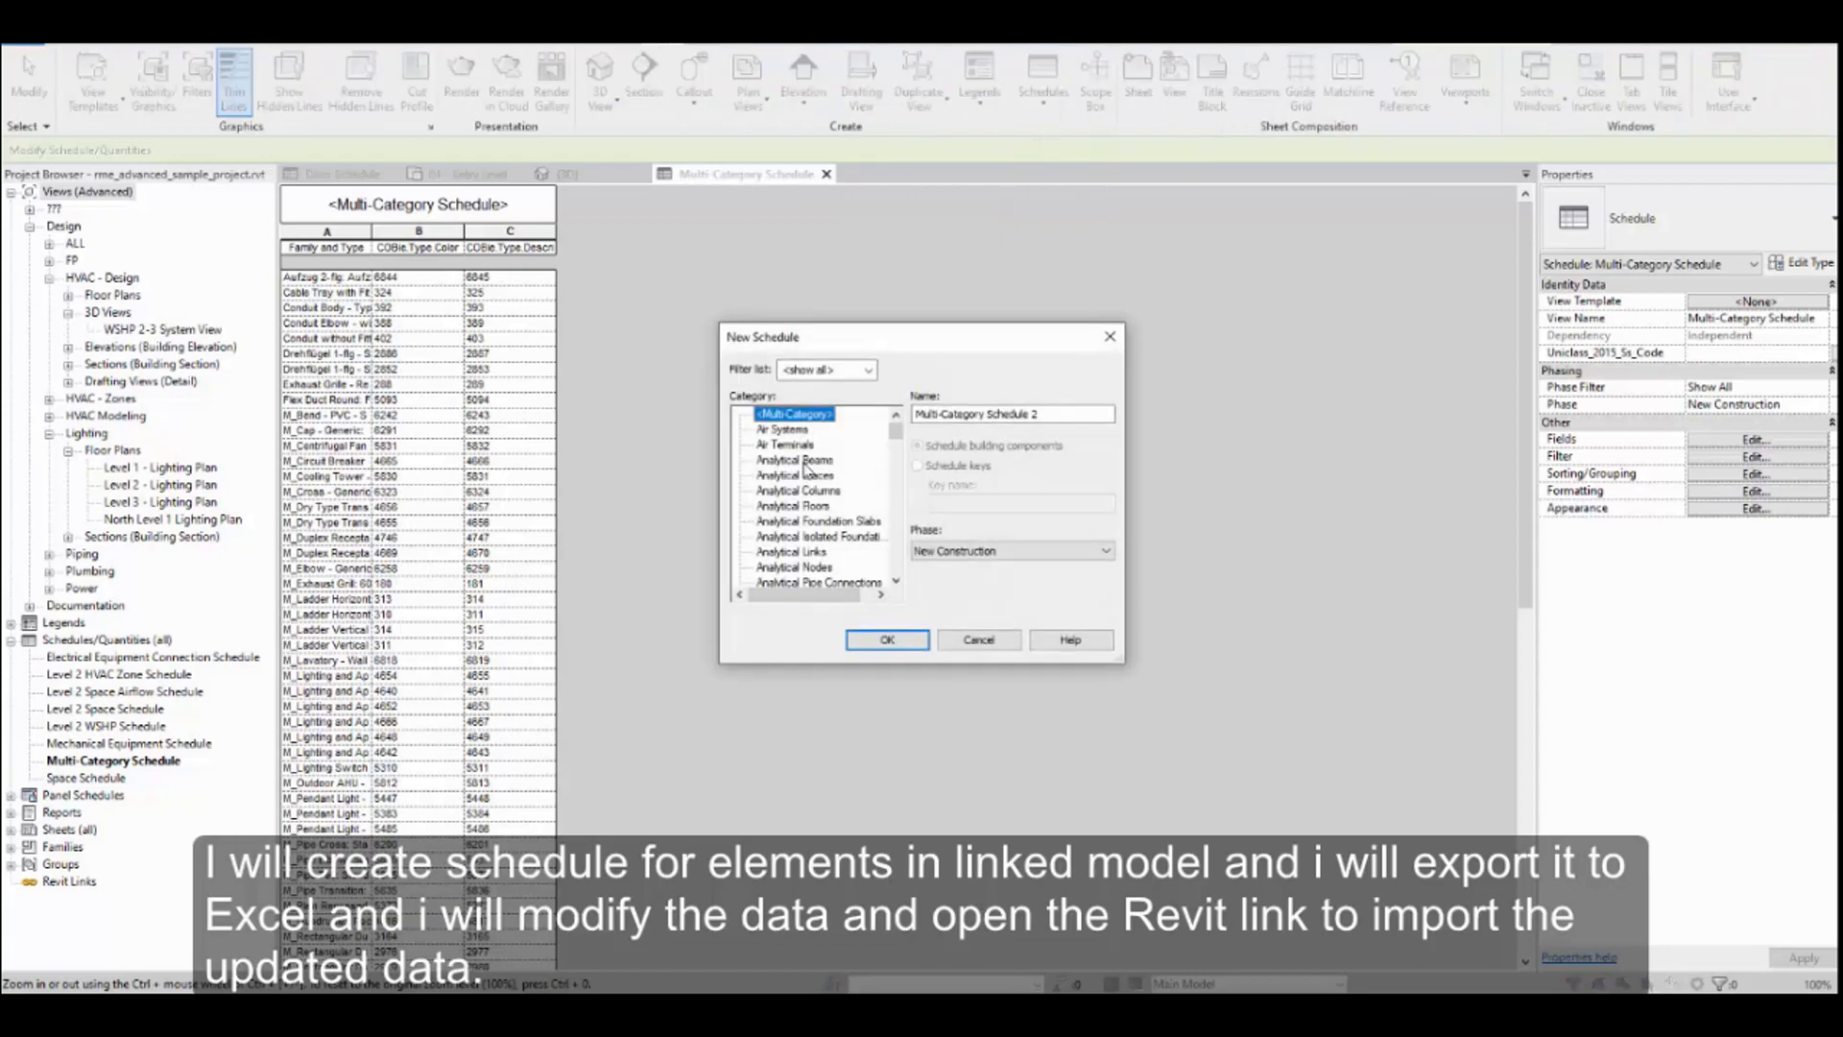
pyautogui.click(796, 446)
pyautogui.click(887, 639)
# Add the Comments parameter to the scheduled fields of the air terminal schedule
pyautogui.click(649, 496)
pyautogui.press('Down')
pyautogui.press('Down')
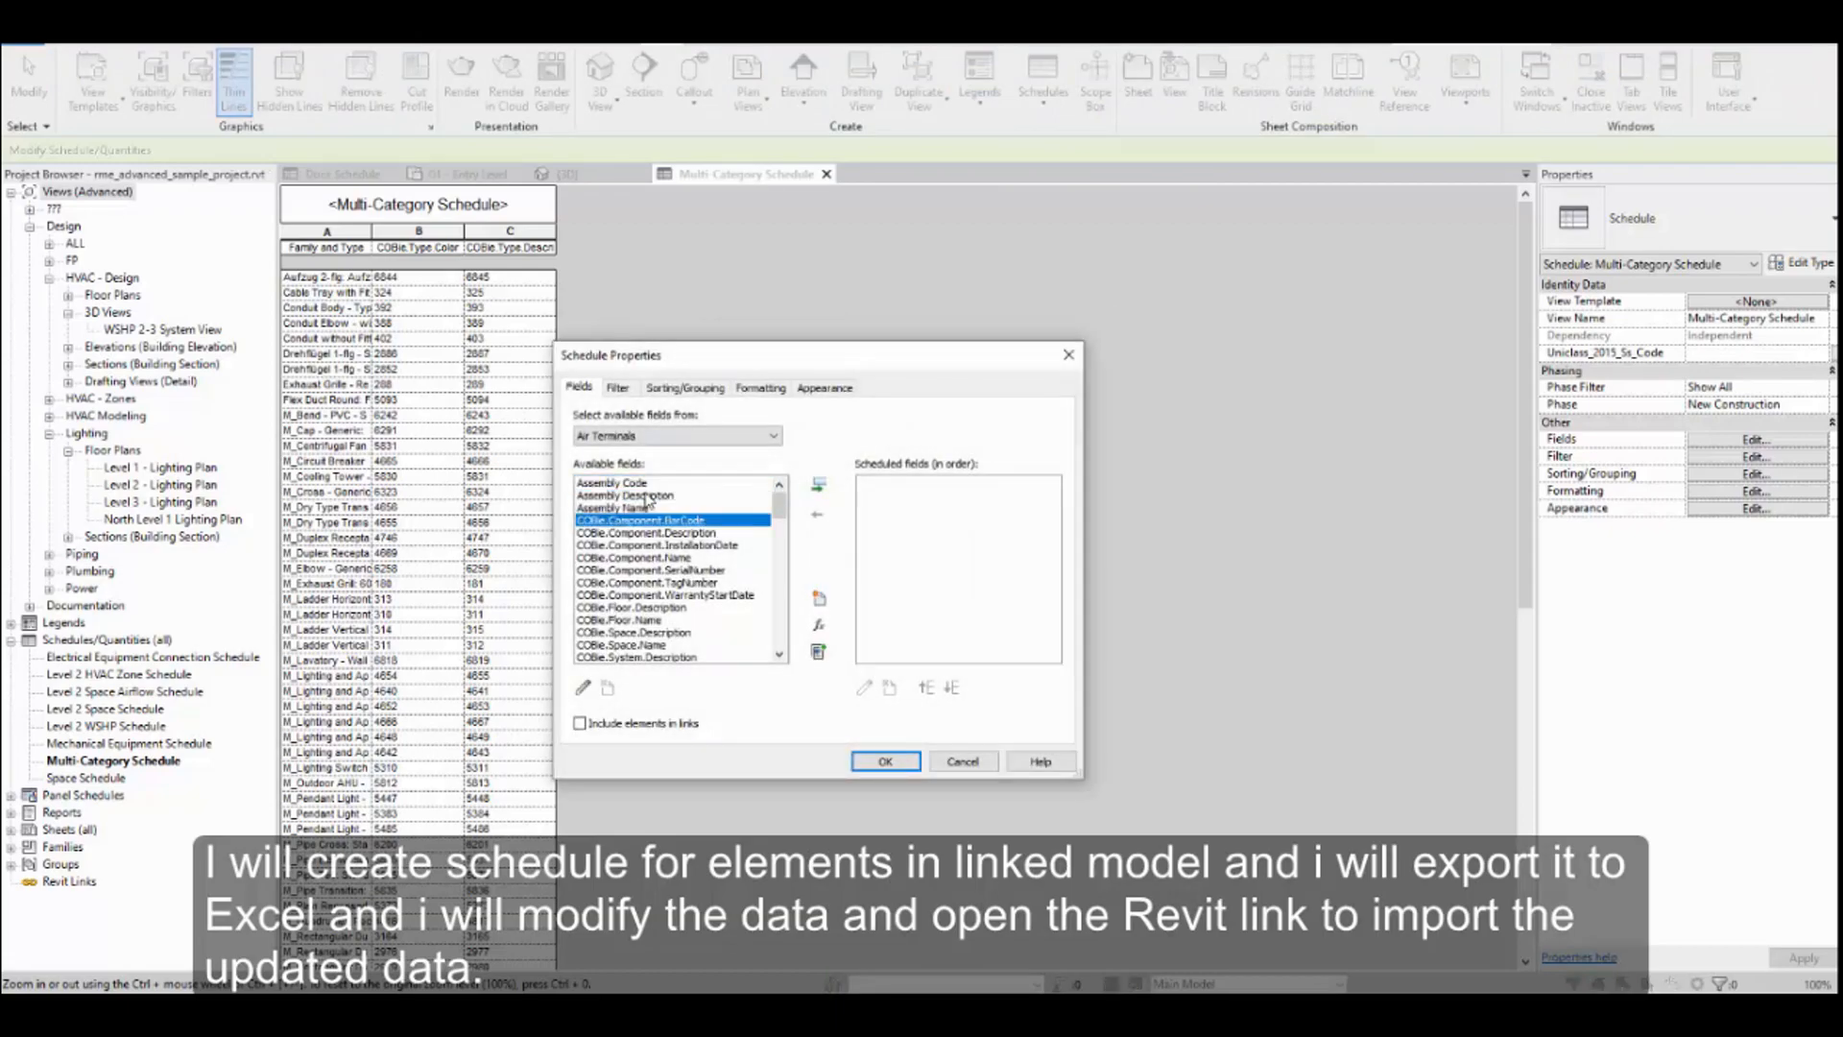
pyautogui.press('Down')
pyautogui.press('Down')
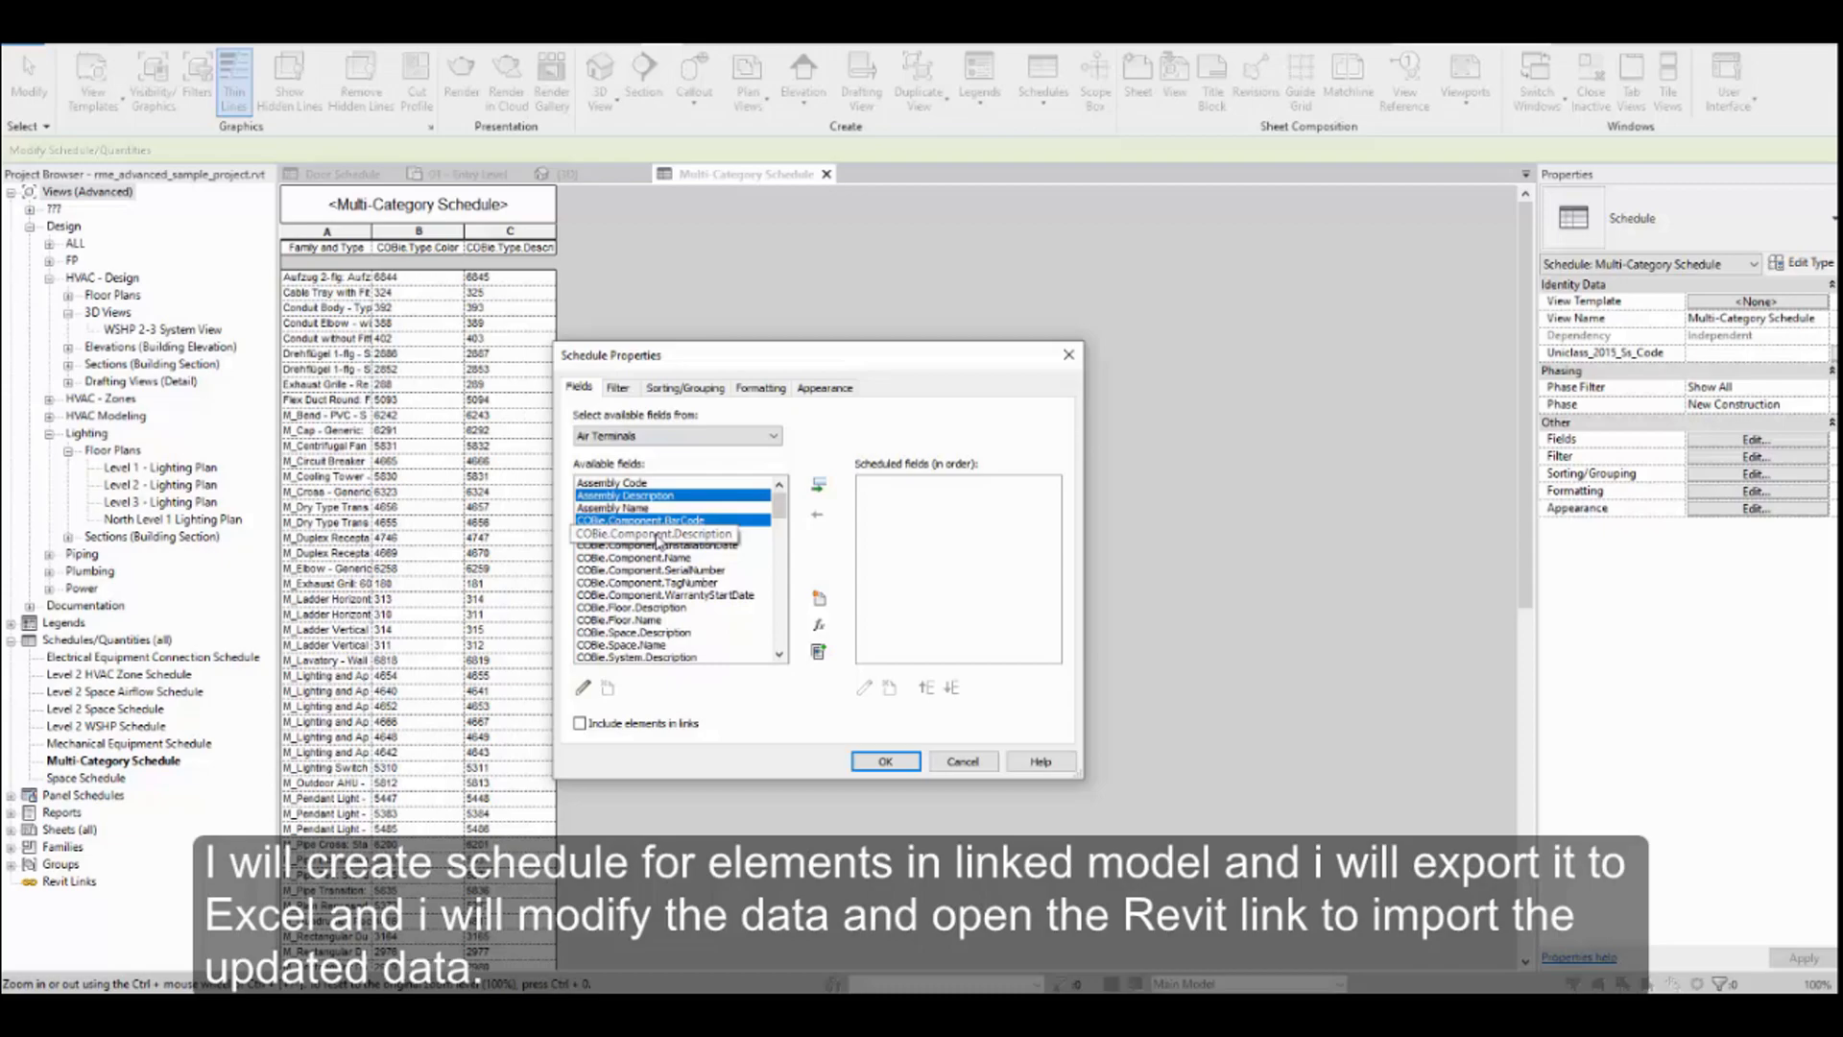
pyautogui.scroll(-2, 691, 583)
pyautogui.scroll(-4, 692, 581)
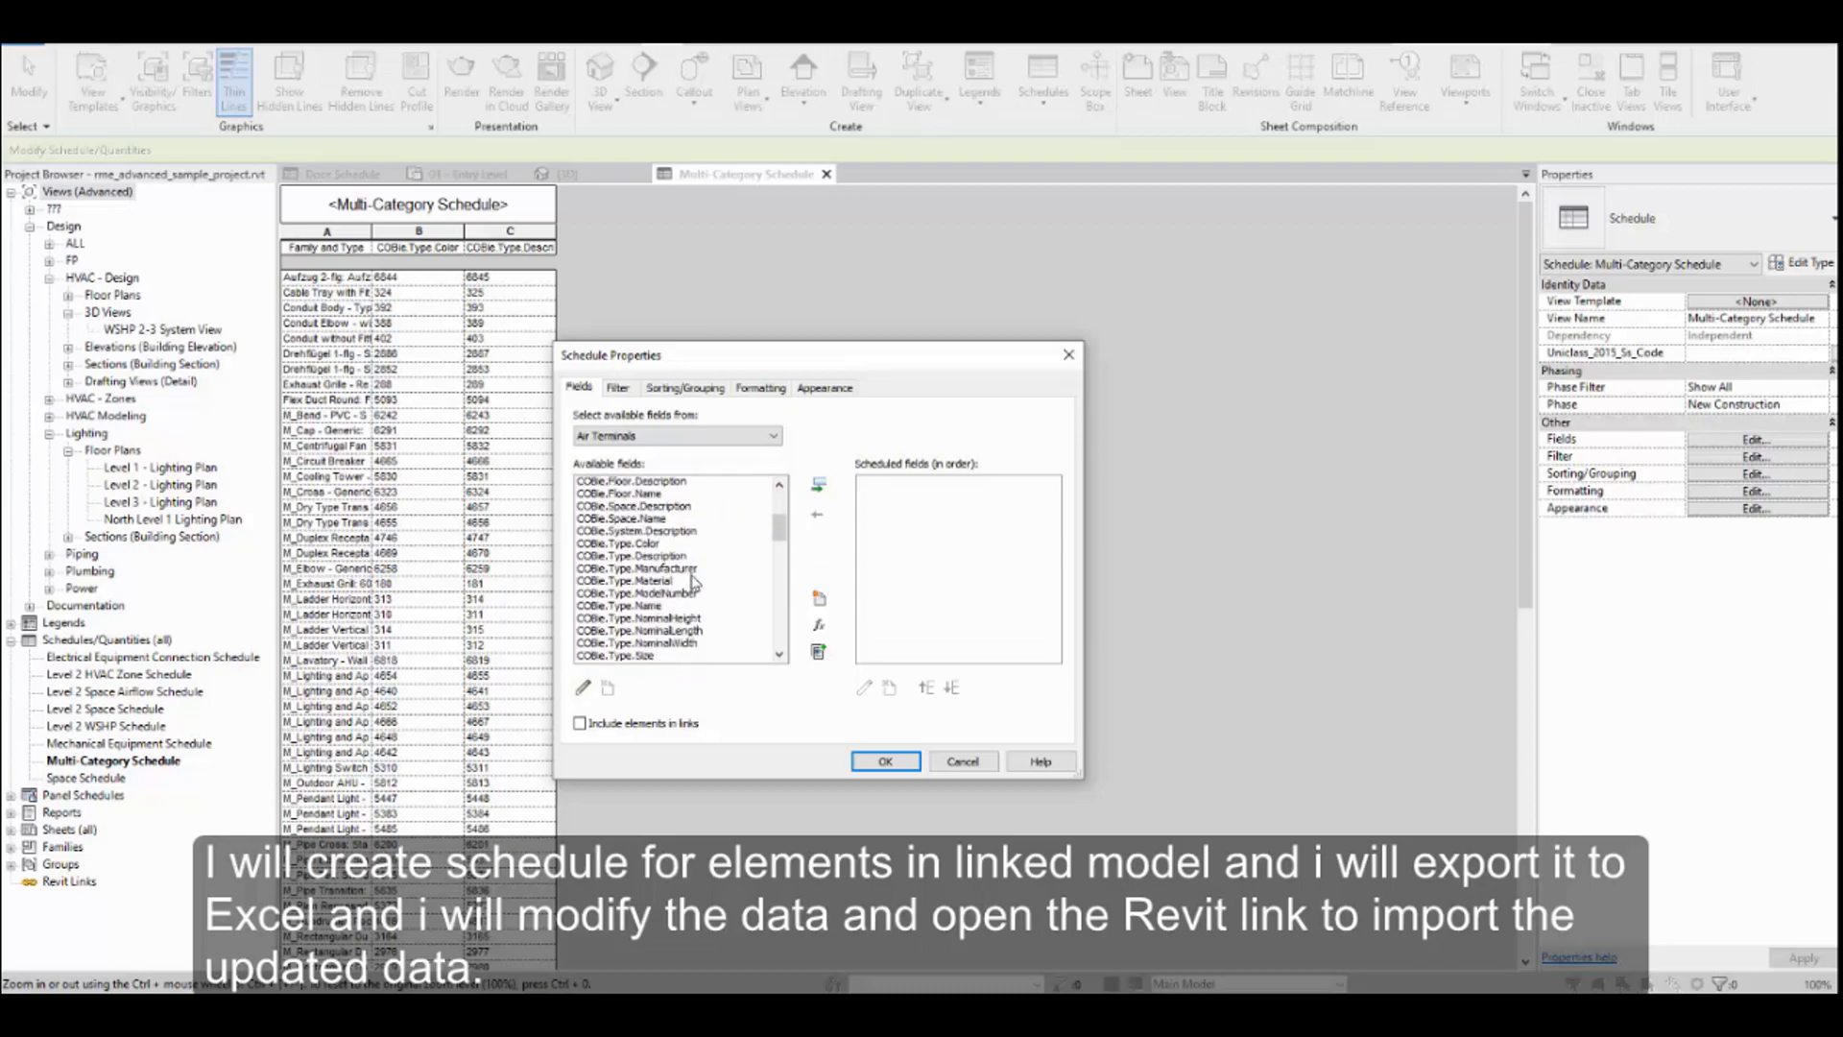
pyautogui.scroll(-2, 693, 581)
pyautogui.click(602, 620)
pyautogui.click(817, 484)
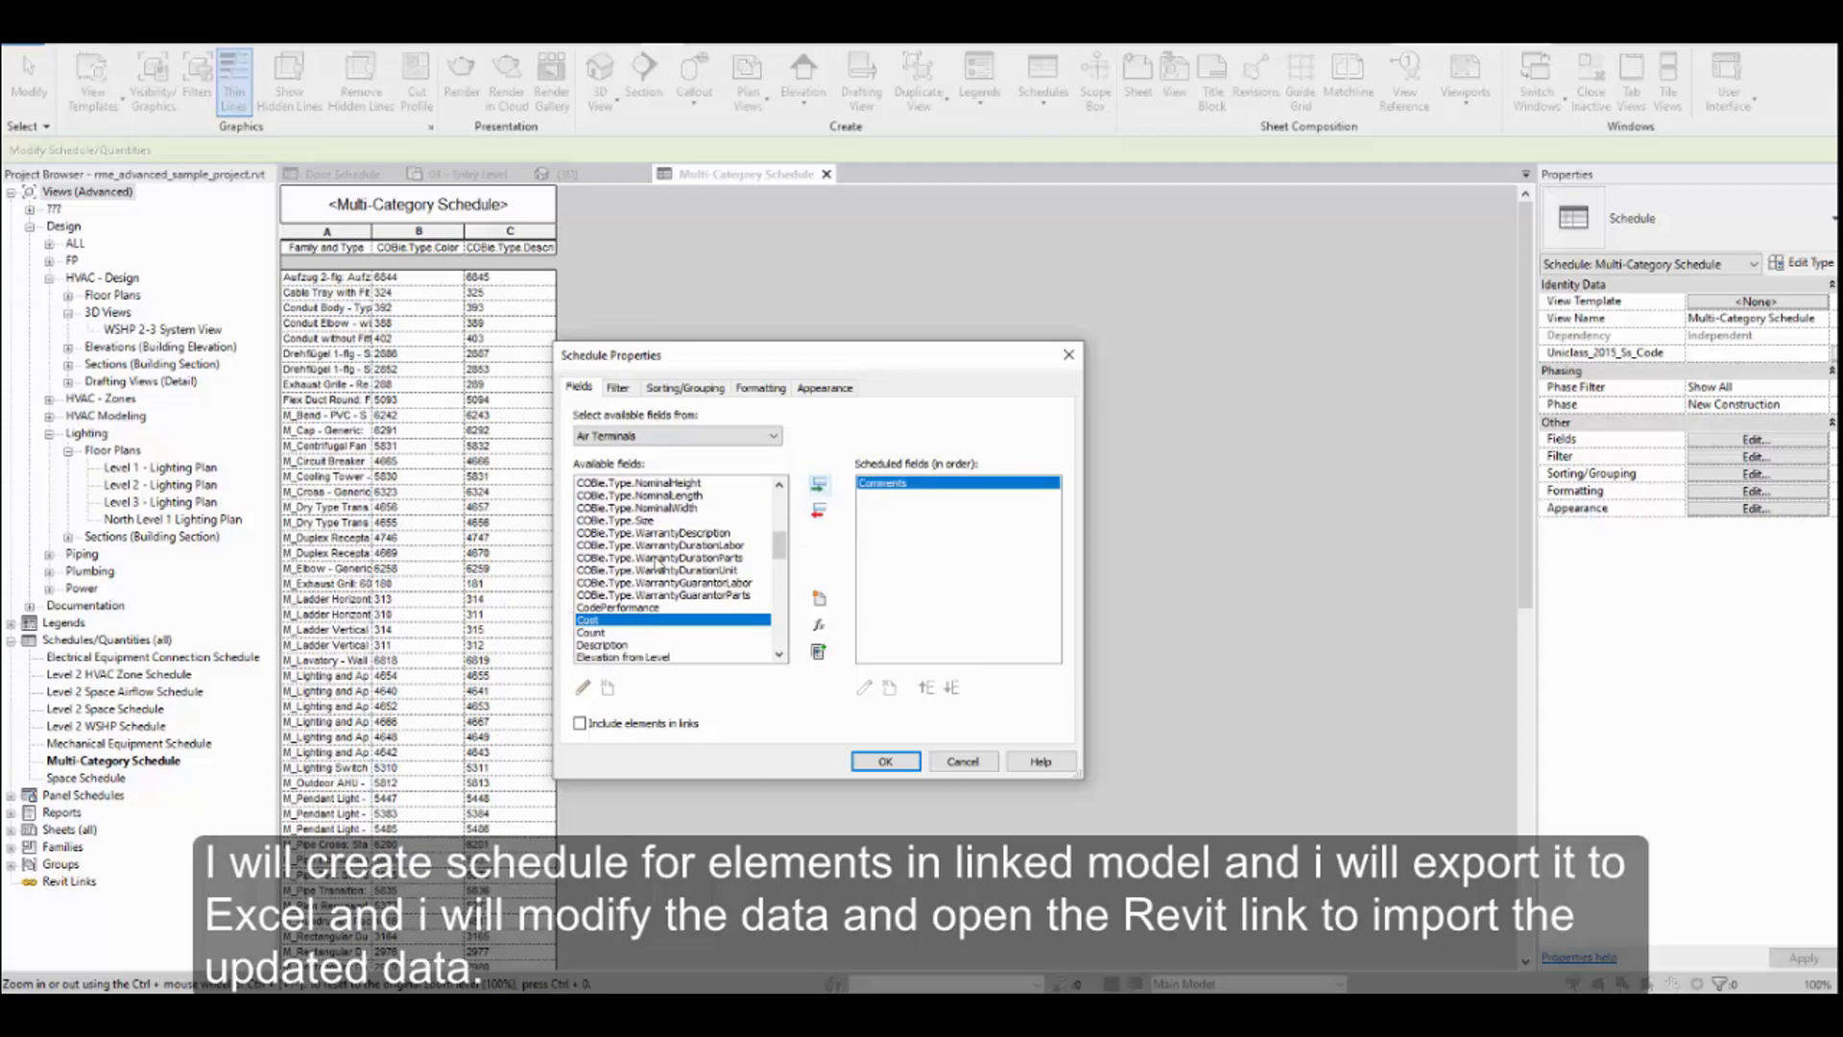
# Add the Flow parameter after Comments and generate the air terminal schedule
pyautogui.click(655, 559)
pyautogui.write('fl')
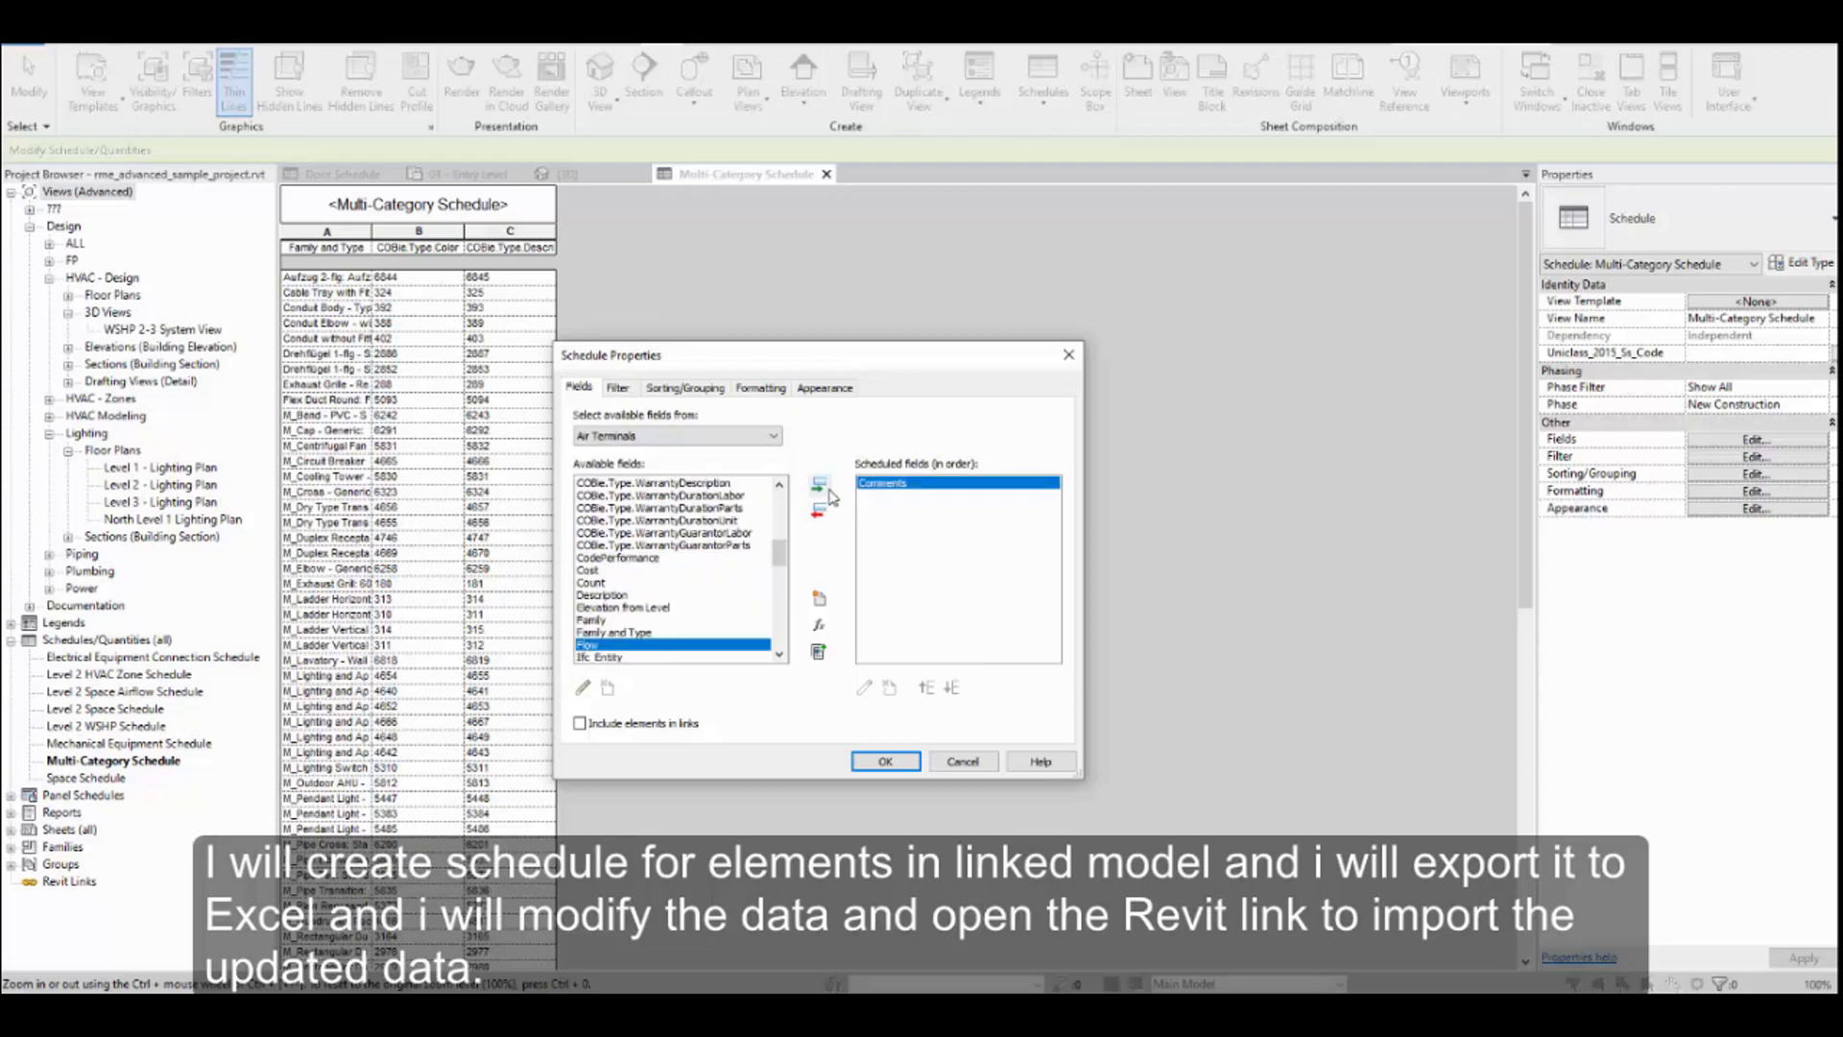
pyautogui.click(818, 485)
pyautogui.click(885, 758)
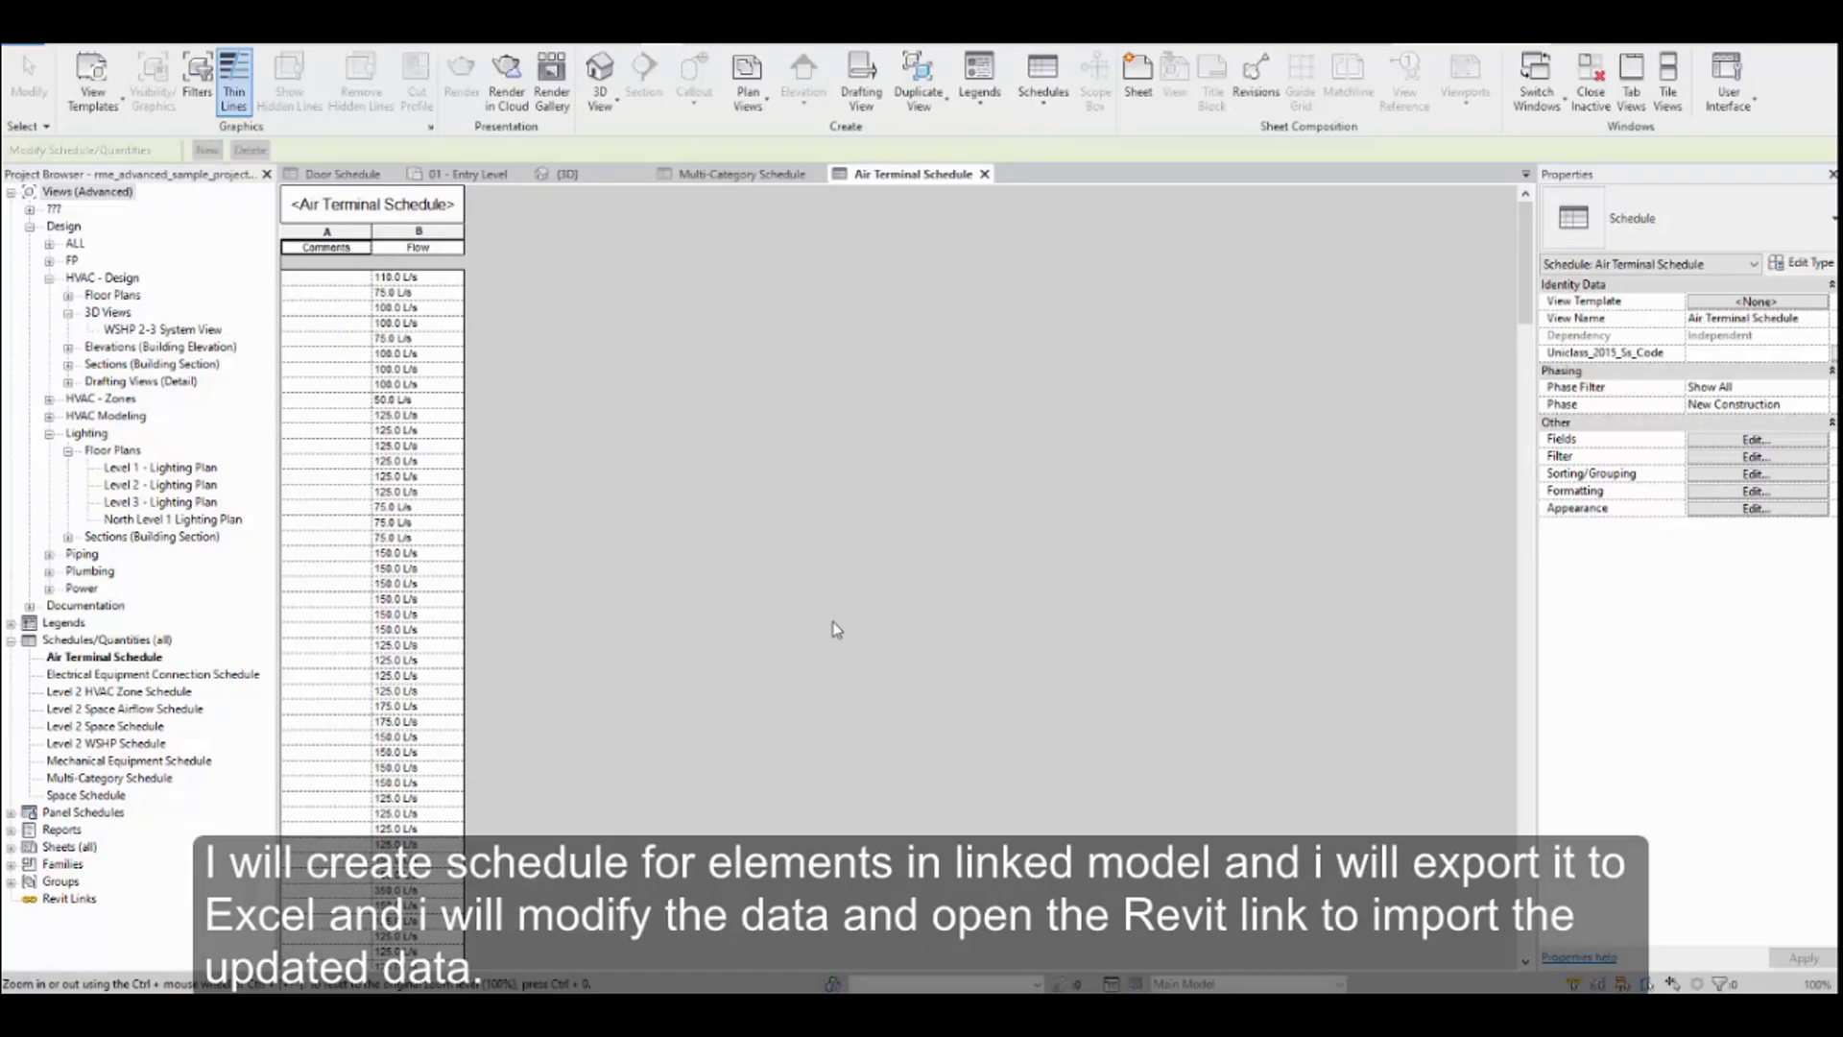
# Launch BIM_LINK in the opened model and load the predefined parameters file air terminal link.txt for the Excel exchange
pyautogui.click(903, 43)
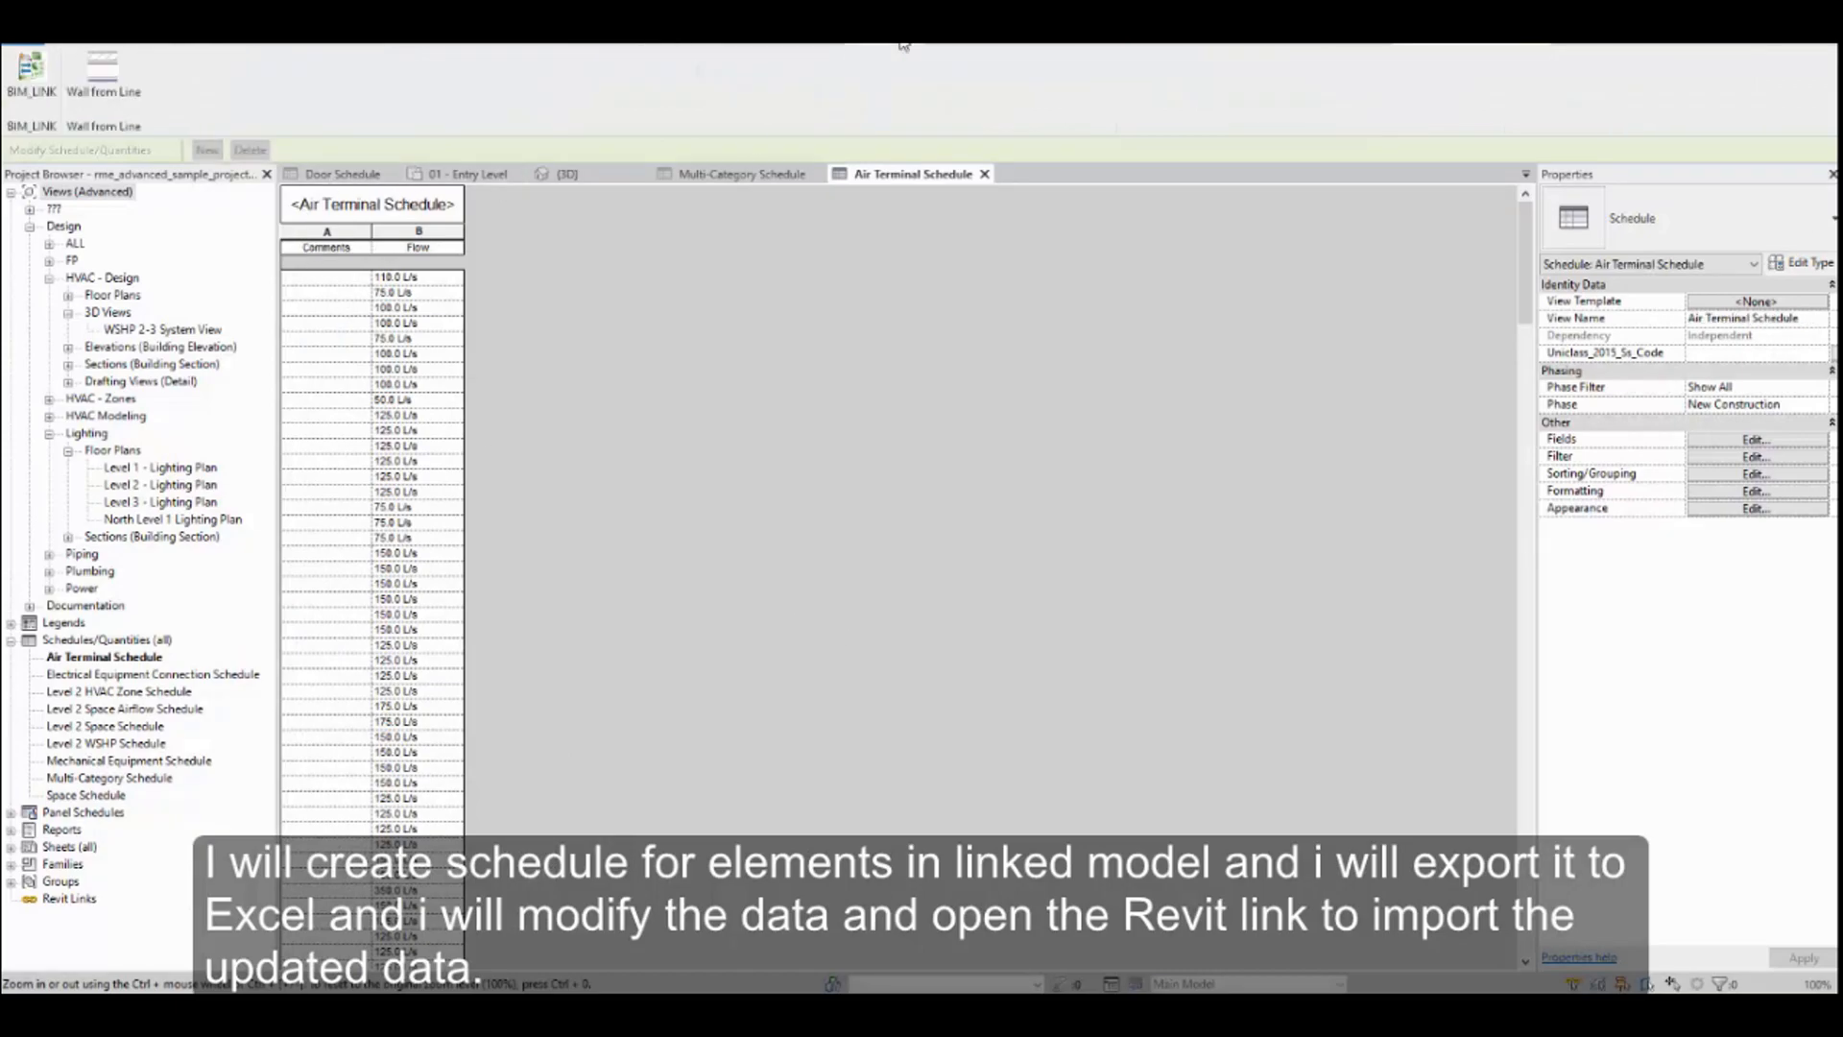
pyautogui.click(30, 69)
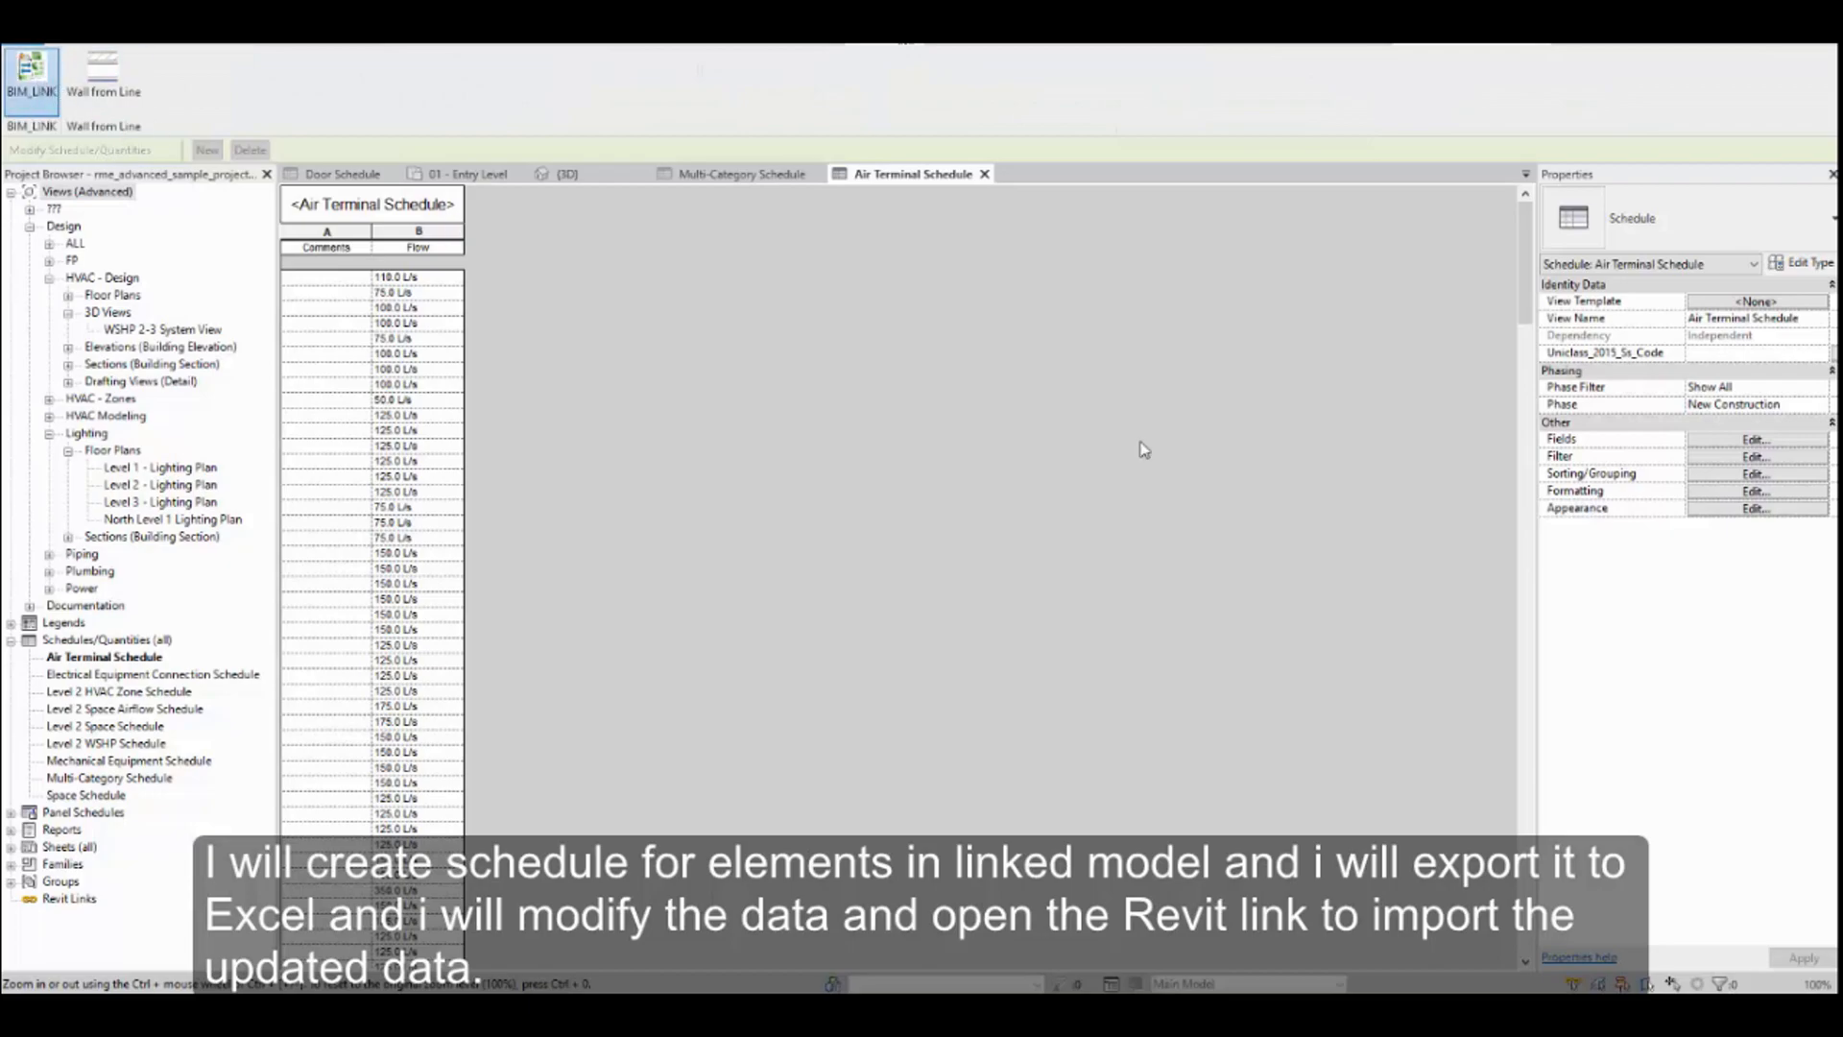
pyautogui.click(900, 781)
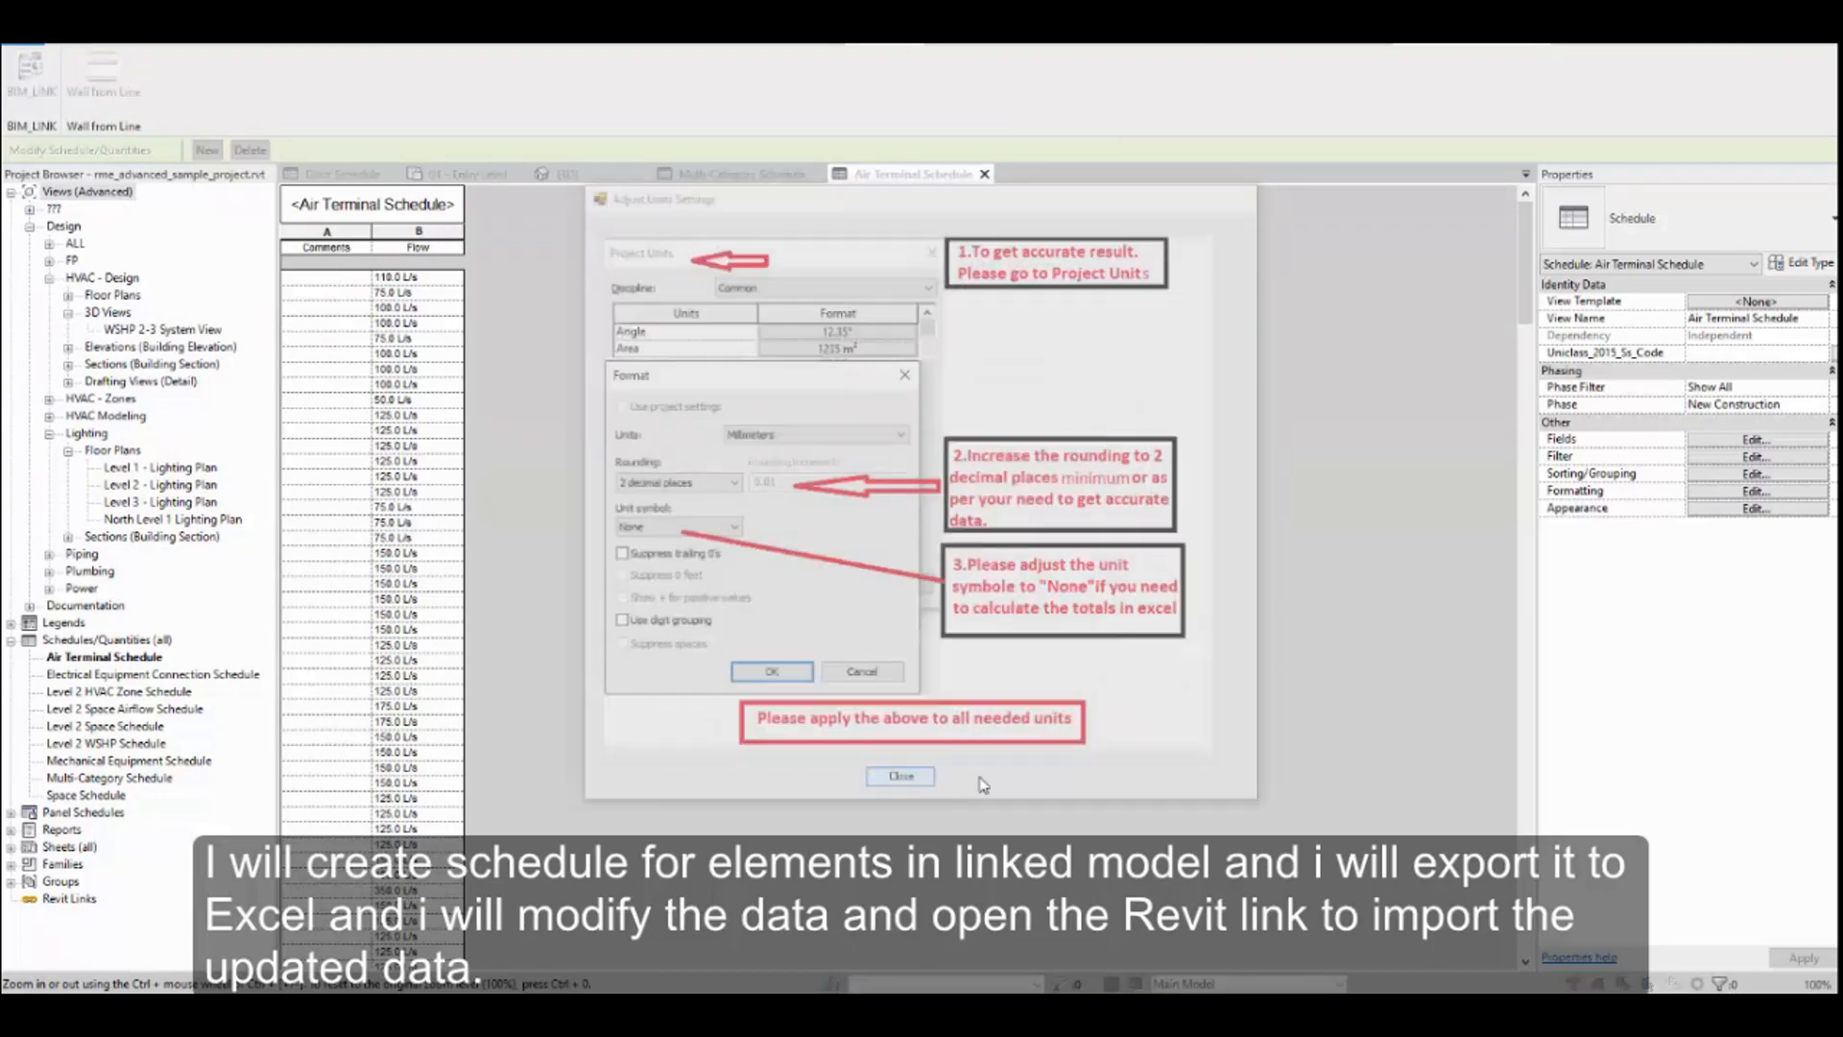
pyautogui.click(626, 198)
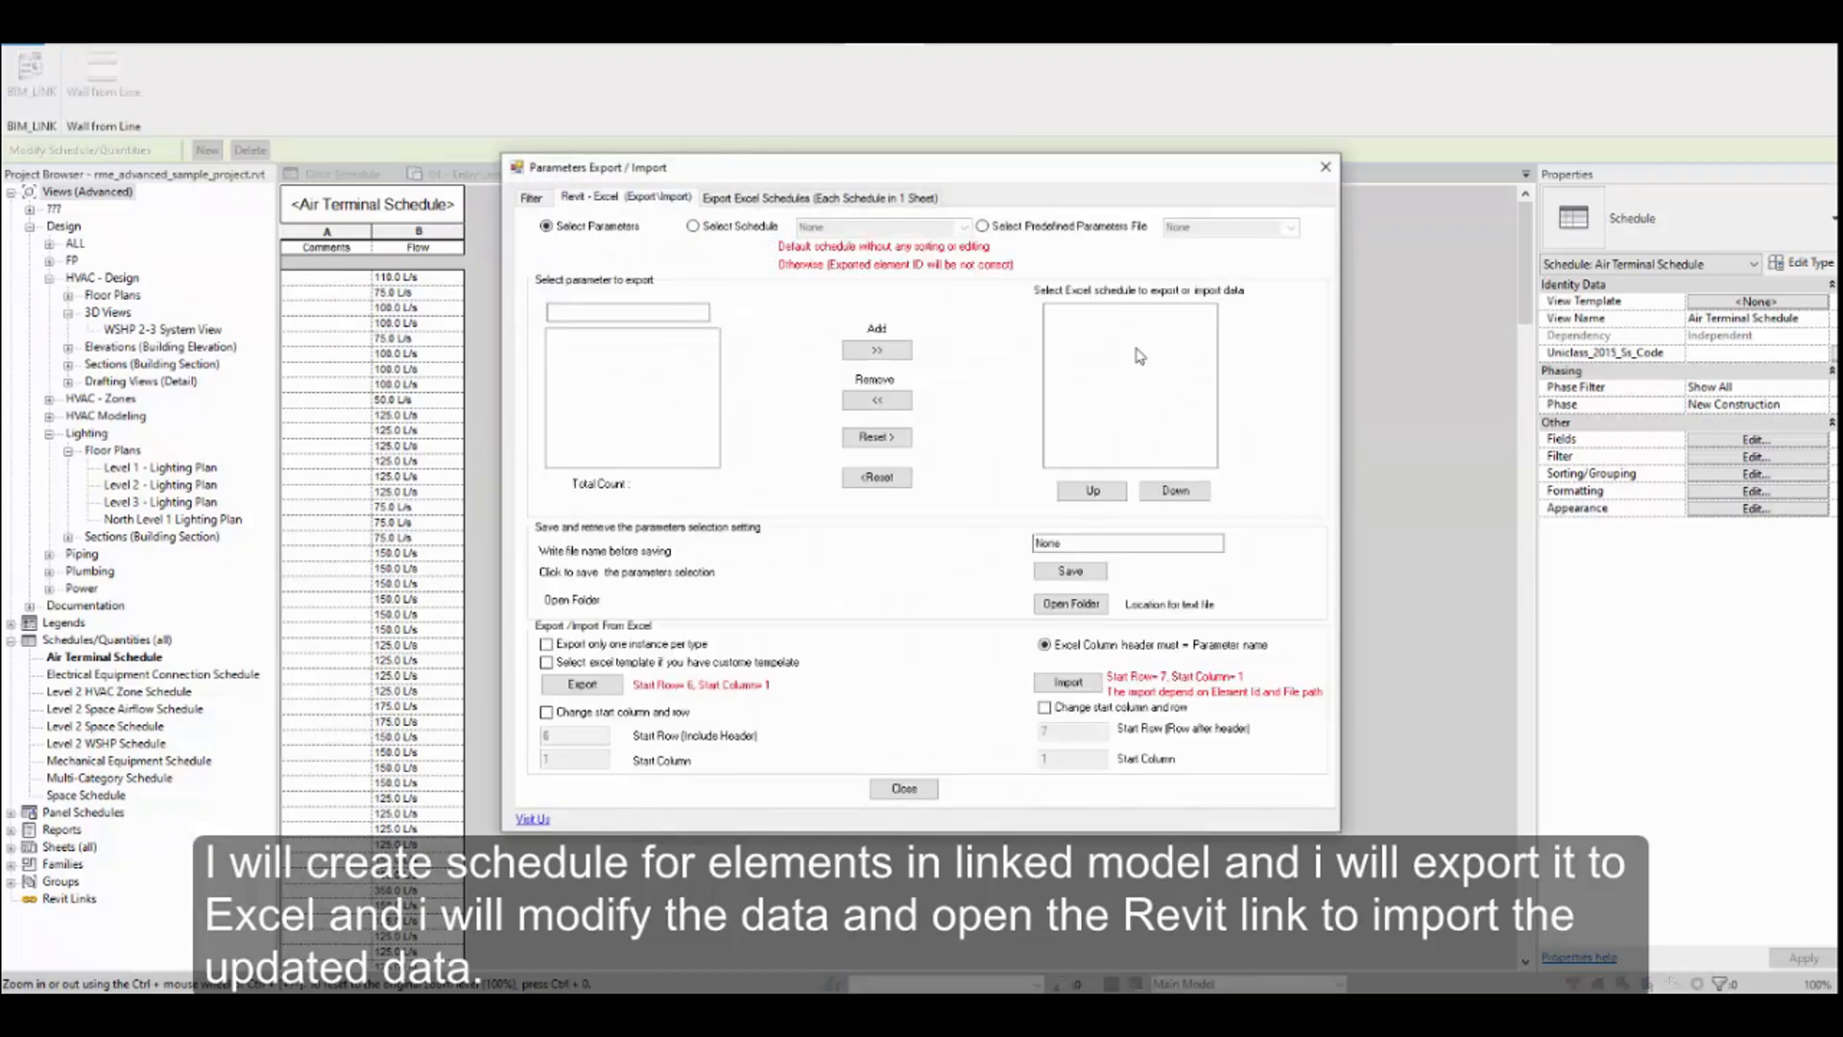
pyautogui.click(1064, 228)
pyautogui.click(1291, 227)
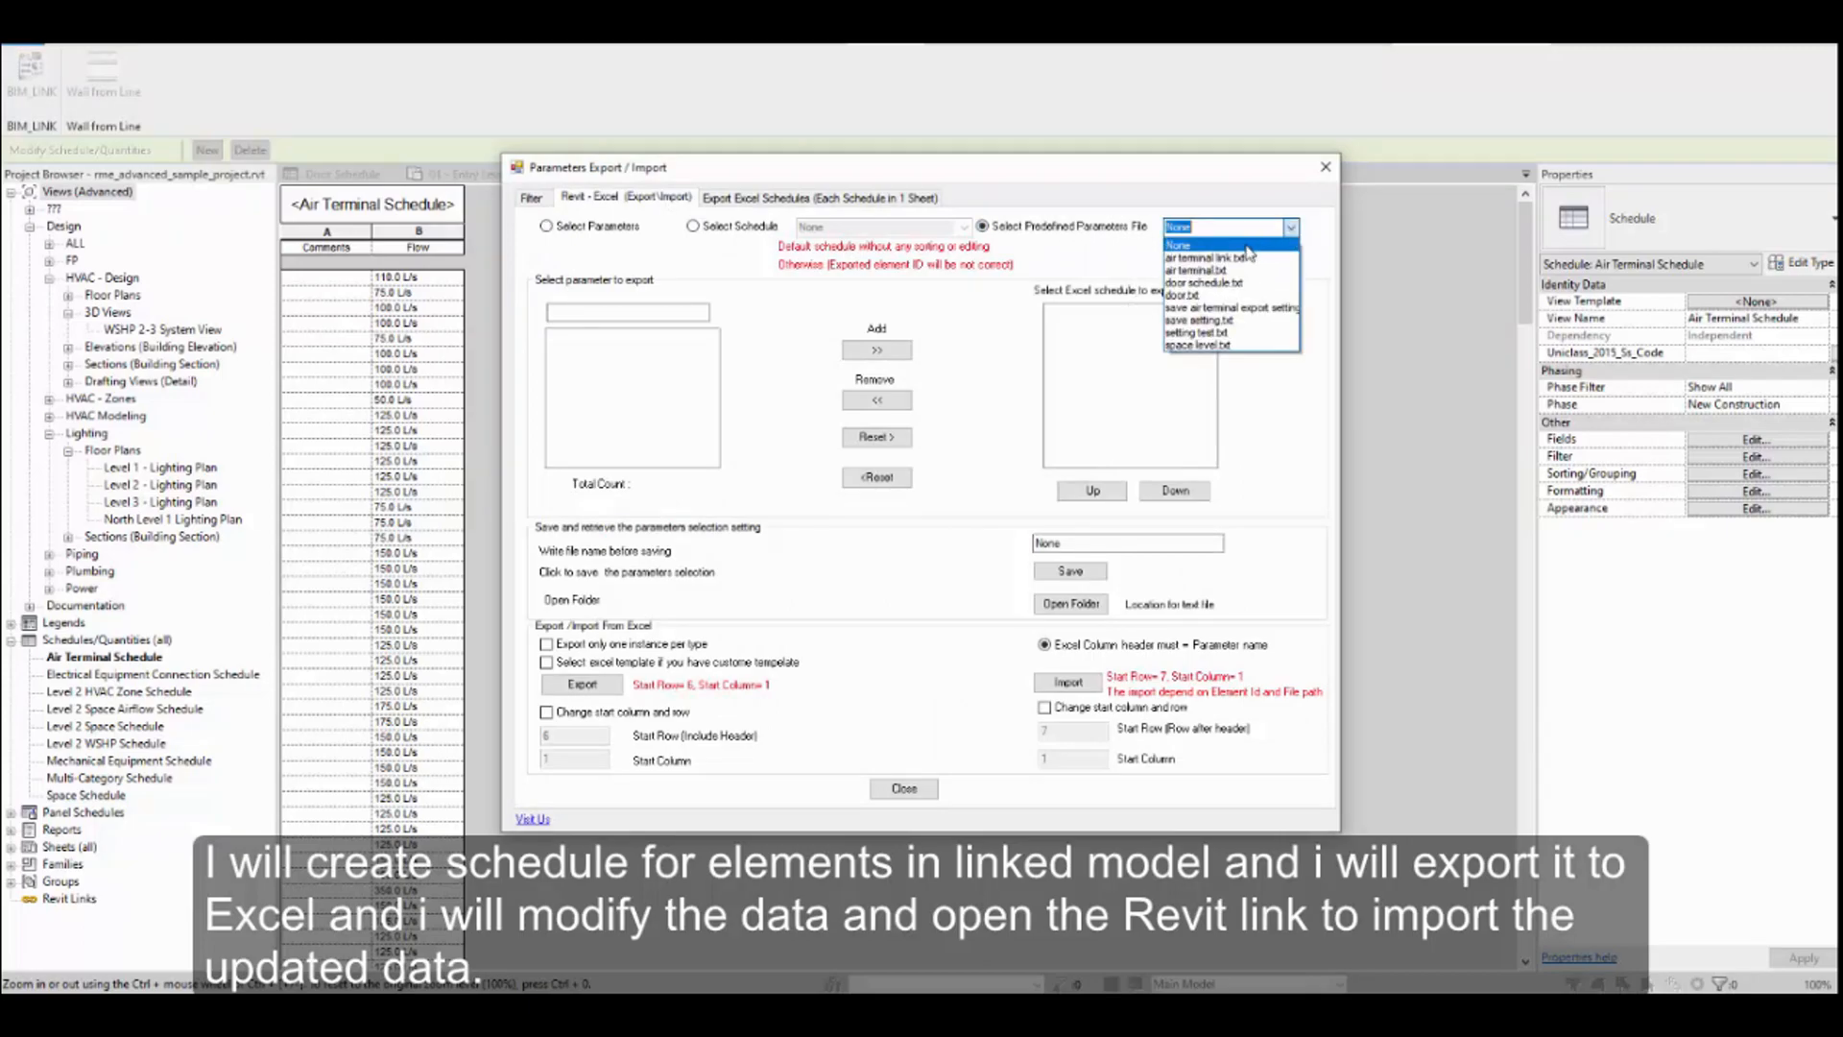
pyautogui.click(1229, 271)
# Import the Comments and Flow values from link rac_advanced_sample_project.xlsx, opened as read-only, and close BIM_LINK
pyautogui.click(1067, 683)
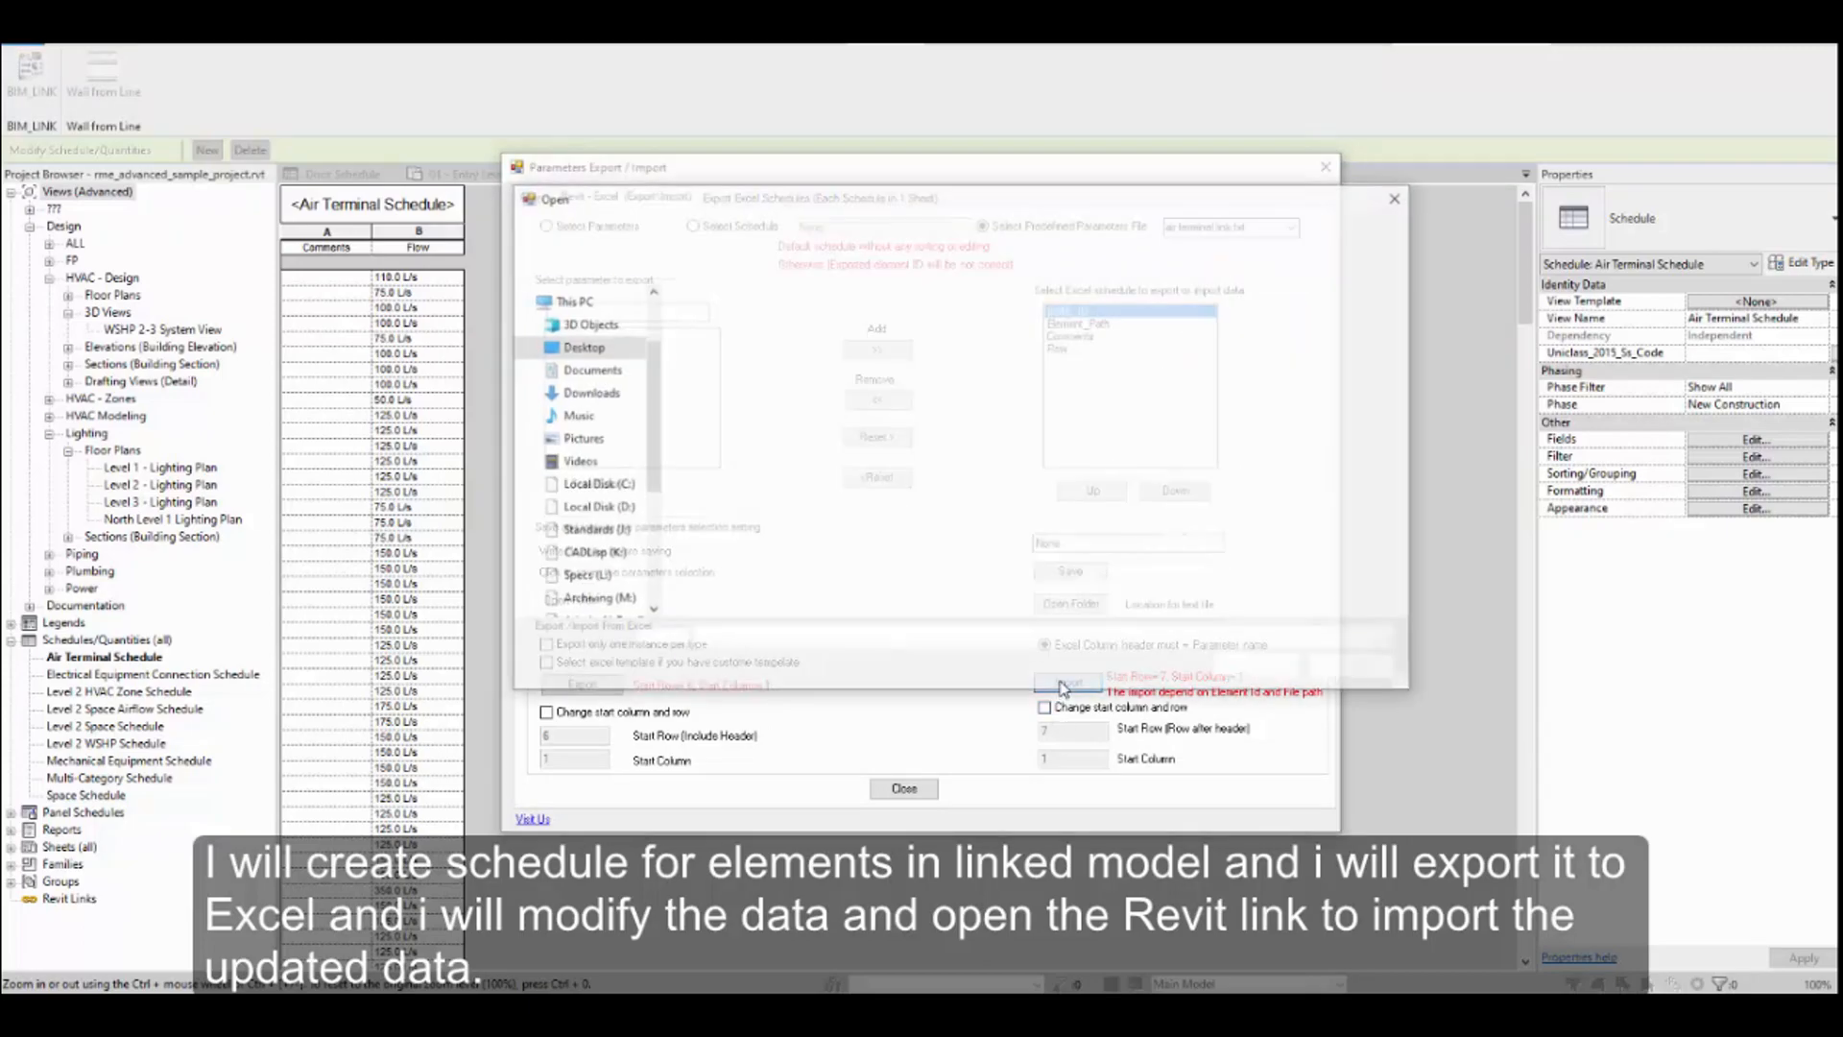
pyautogui.doubleClick(797, 322)
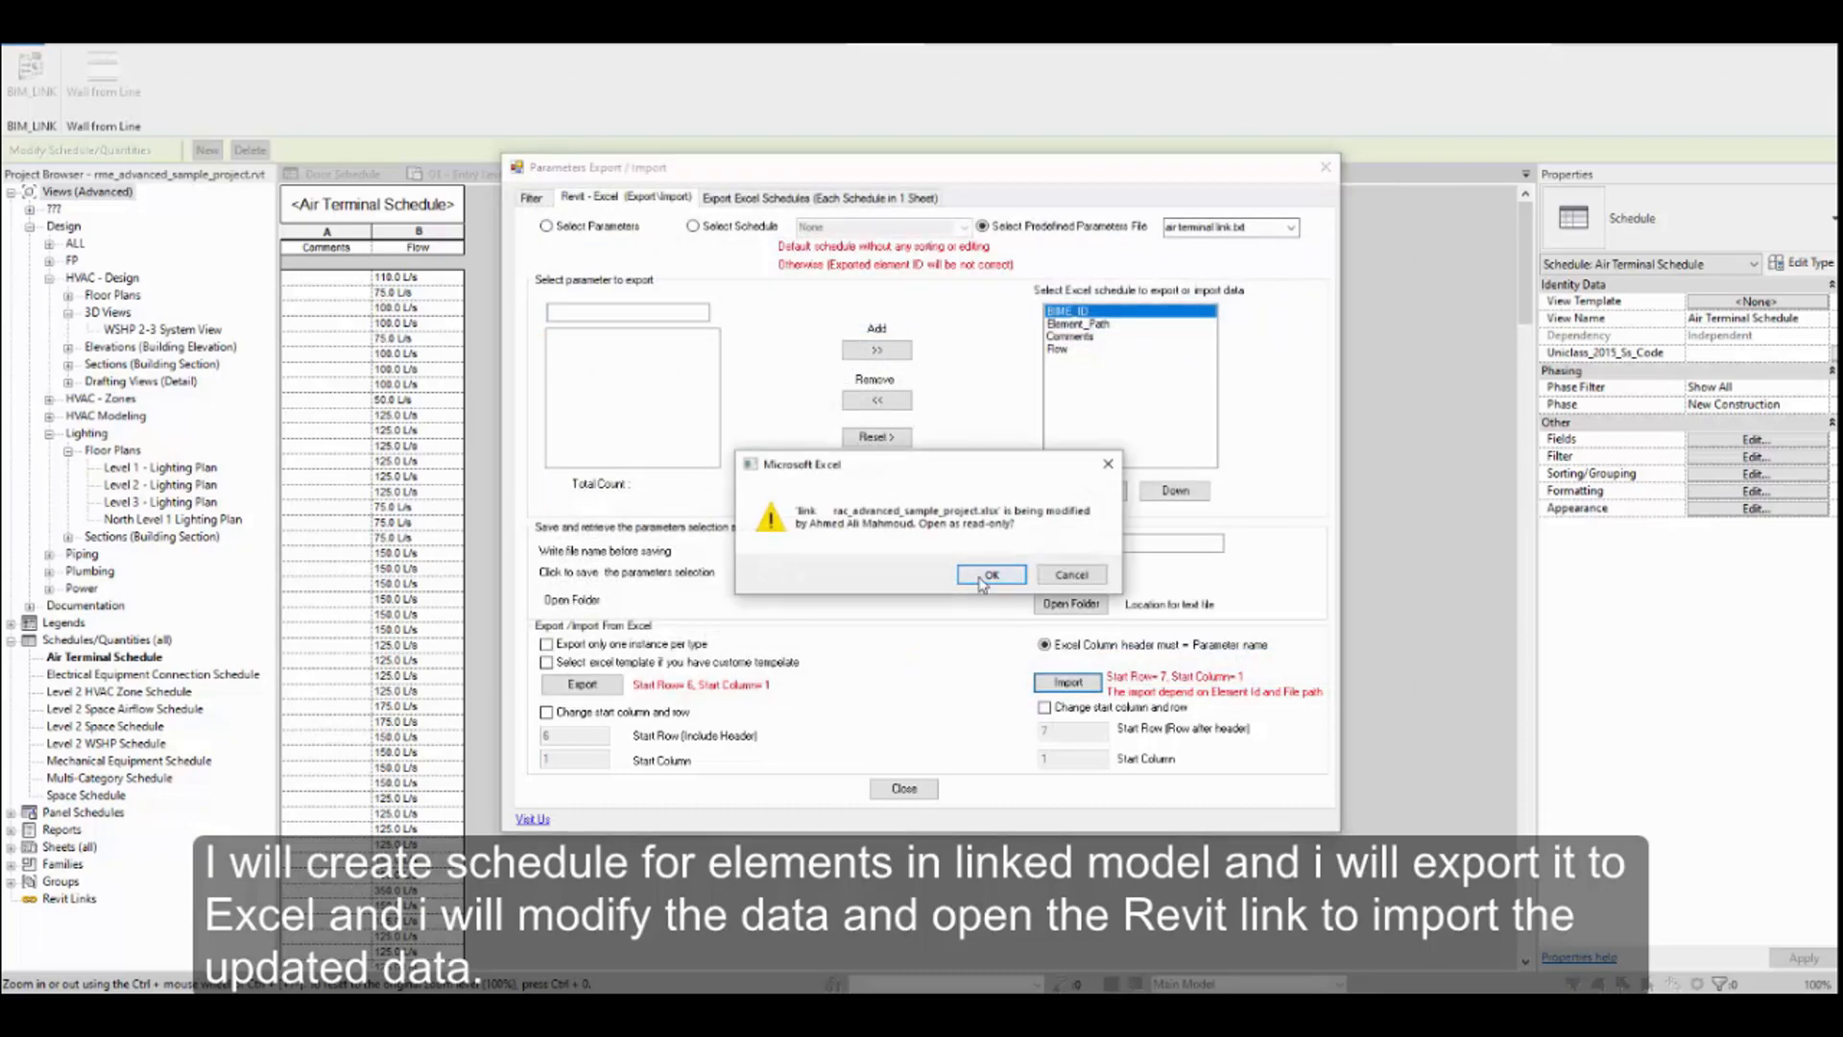
pyautogui.click(981, 582)
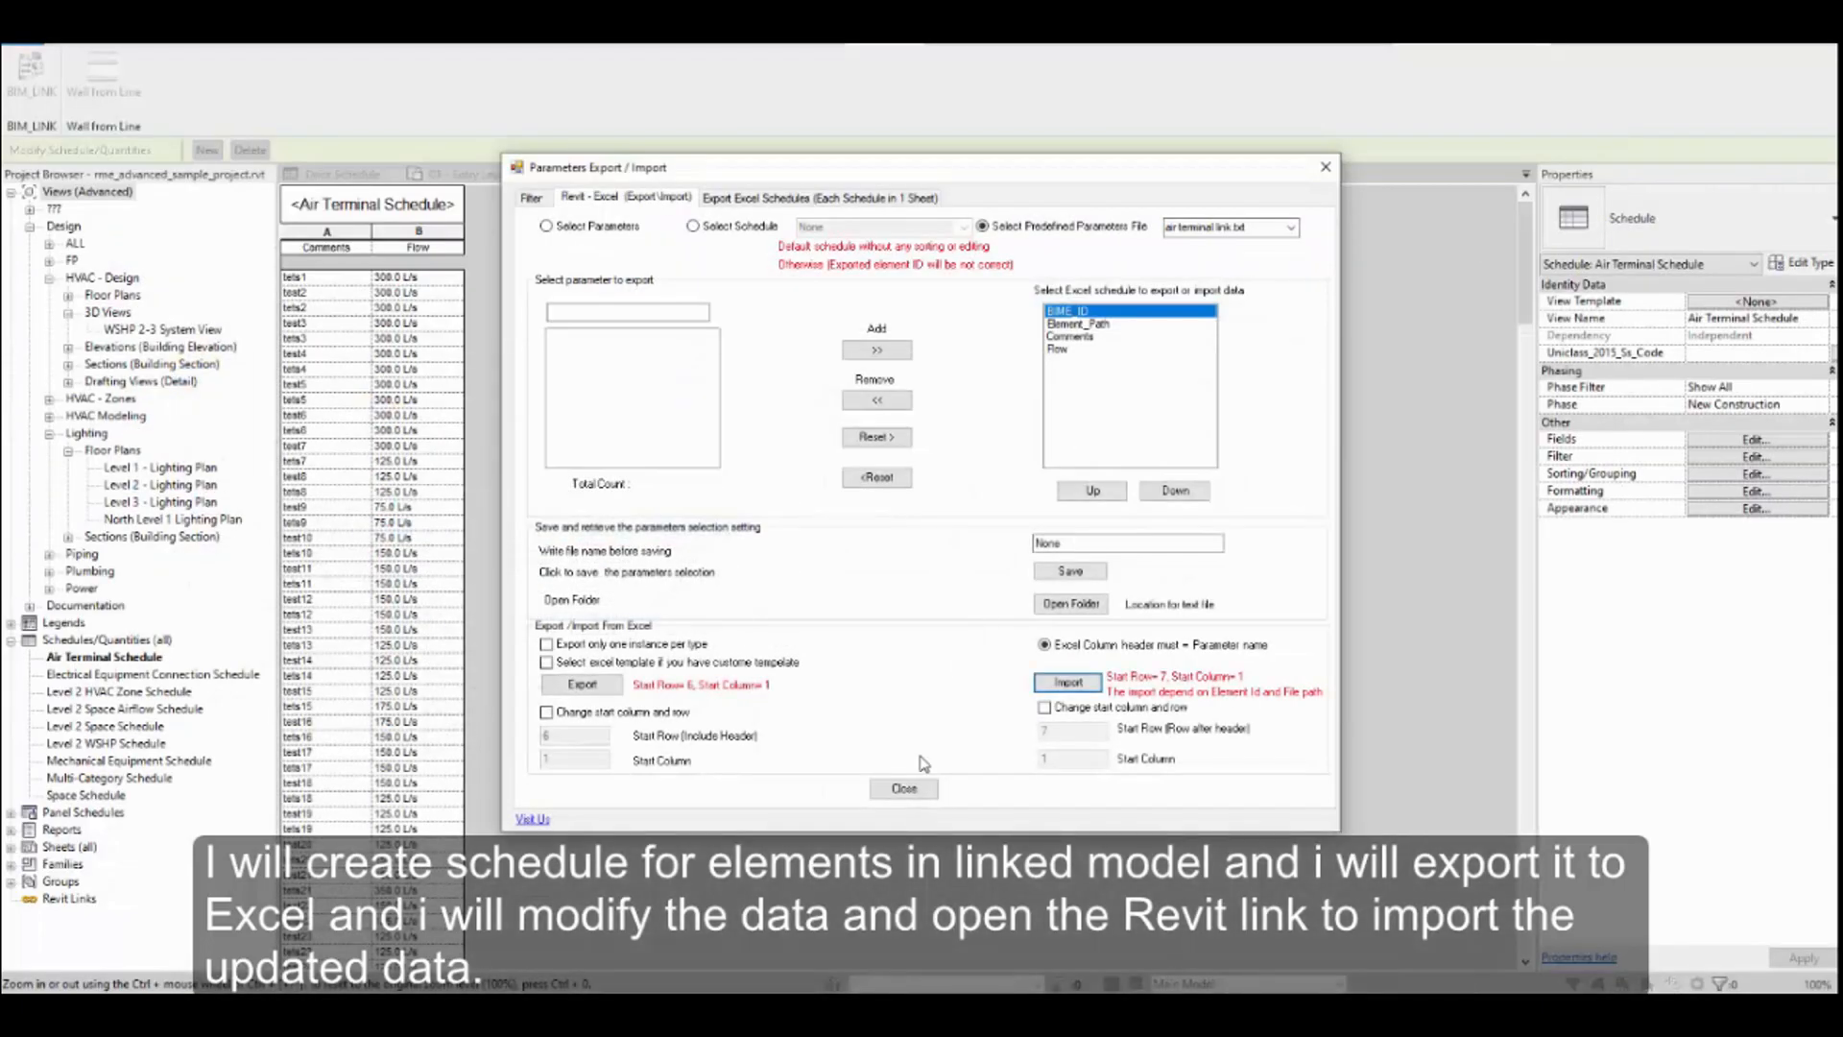
pyautogui.click(893, 804)
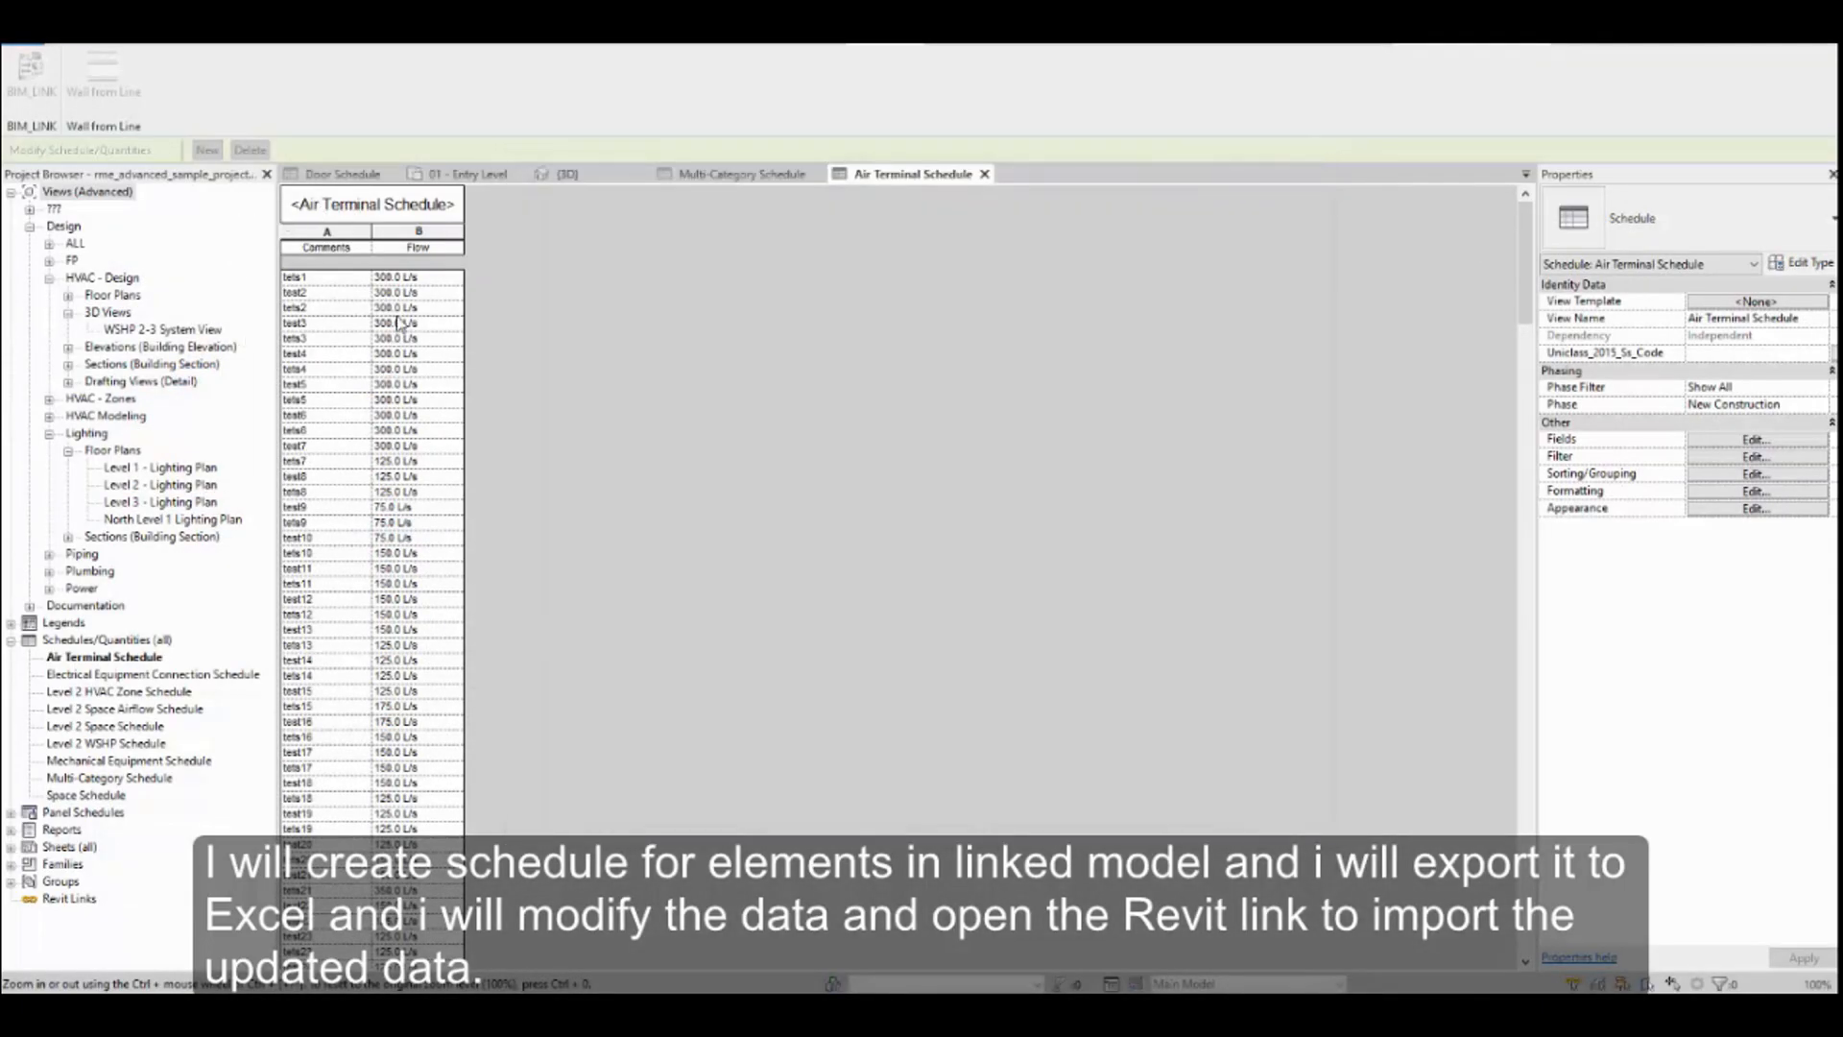